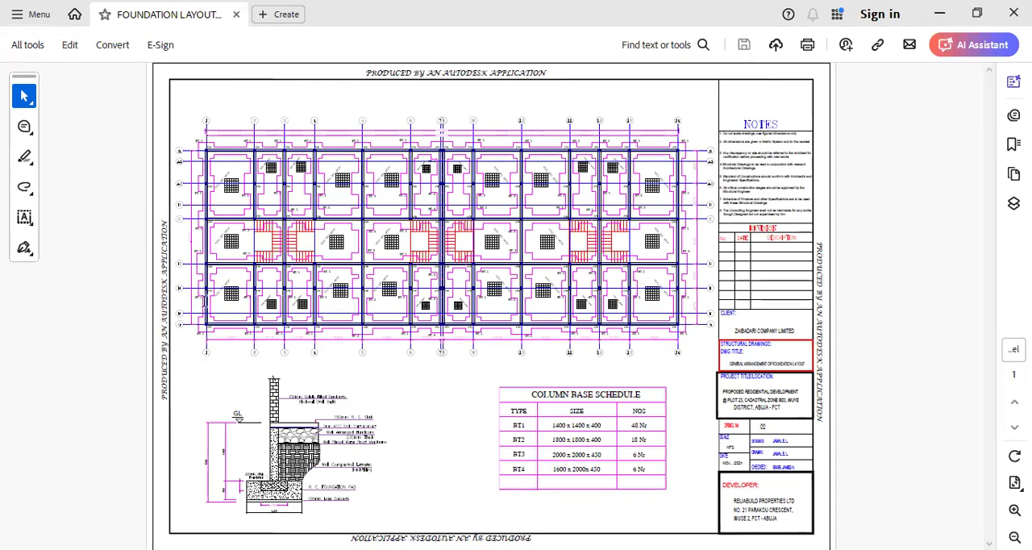
- Examine the foundation layout's overall grid, then the column types, base labels and bay dimensions along grid line G
{"action": "scroll", "coordinate": [604, 373], "scroll_direction": "up", "scroll_amount": 2, "text": "ctrl"}
{"action": "scroll", "coordinate": [219, 211], "scroll_direction": "down", "scroll_amount": 2, "text": "ctrl"}
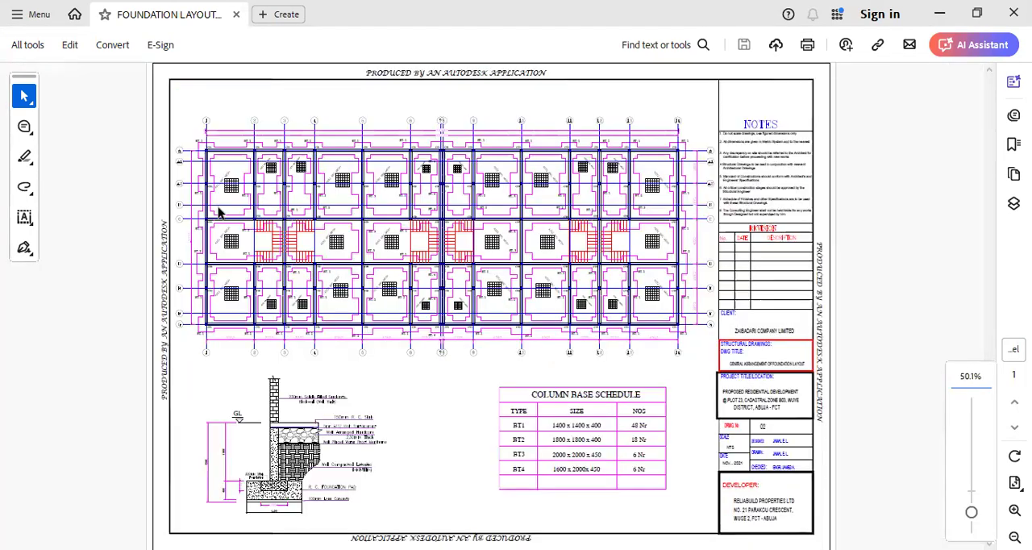
{"action": "scroll", "coordinate": [186, 138], "scroll_direction": "up", "scroll_amount": 2, "text": "ctrl"}
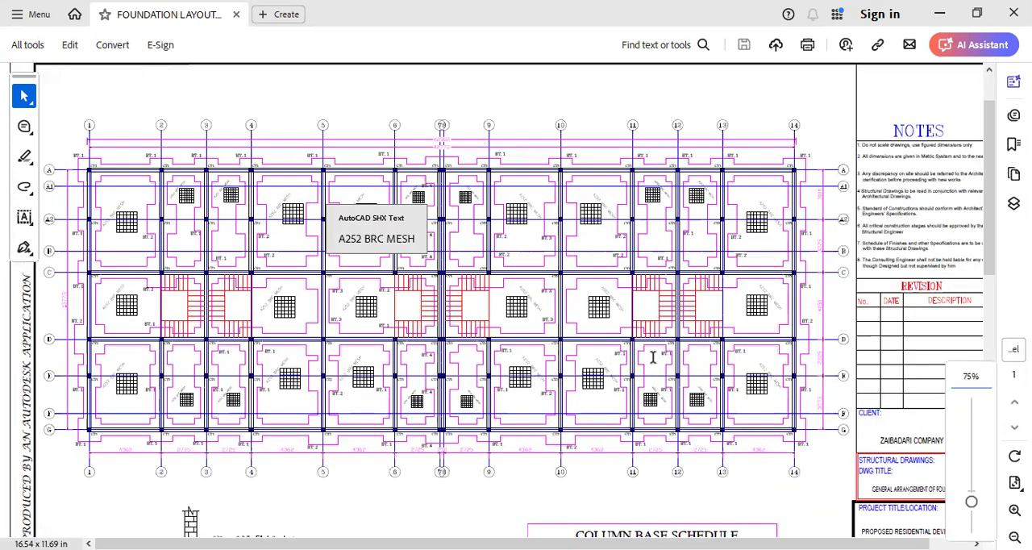
{"action": "scroll", "coordinate": [653, 358], "scroll_direction": "down", "scroll_amount": 2}
{"action": "scroll", "coordinate": [105, 309], "scroll_direction": "up", "scroll_amount": 1, "text": "ctrl"}
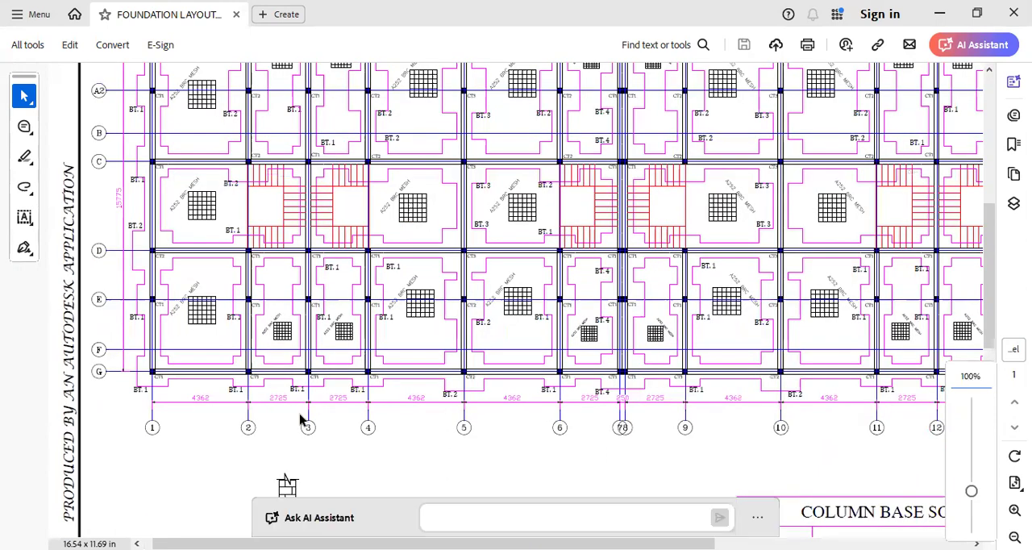
{"action": "scroll", "coordinate": [157, 408], "scroll_direction": "up", "scroll_amount": 4, "text": "ctrl"}
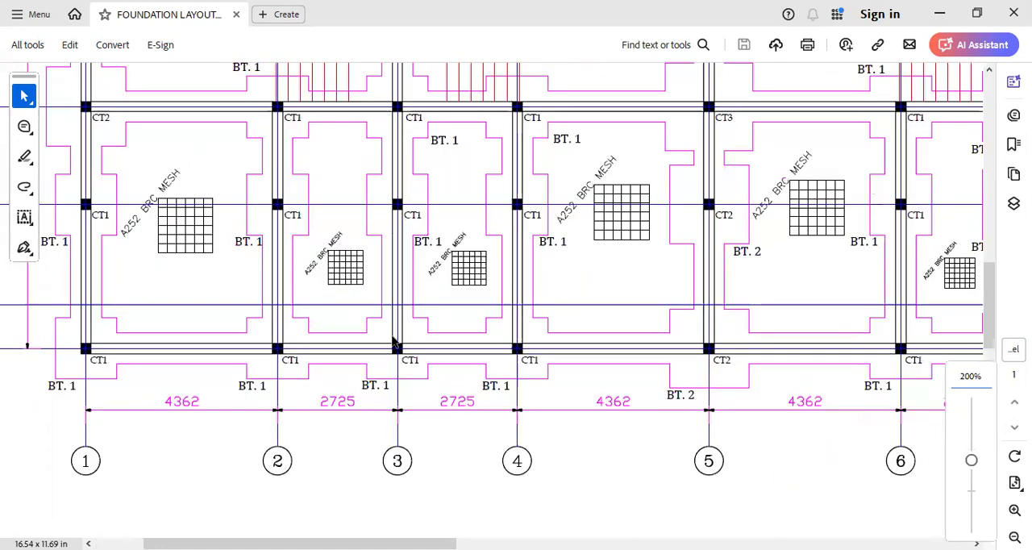
{"action": "scroll", "coordinate": [339, 422], "scroll_direction": "up", "scroll_amount": 1, "text": "ctrl"}
{"action": "scroll", "coordinate": [392, 365], "scroll_direction": "down", "scroll_amount": 2, "text": "ctrl"}
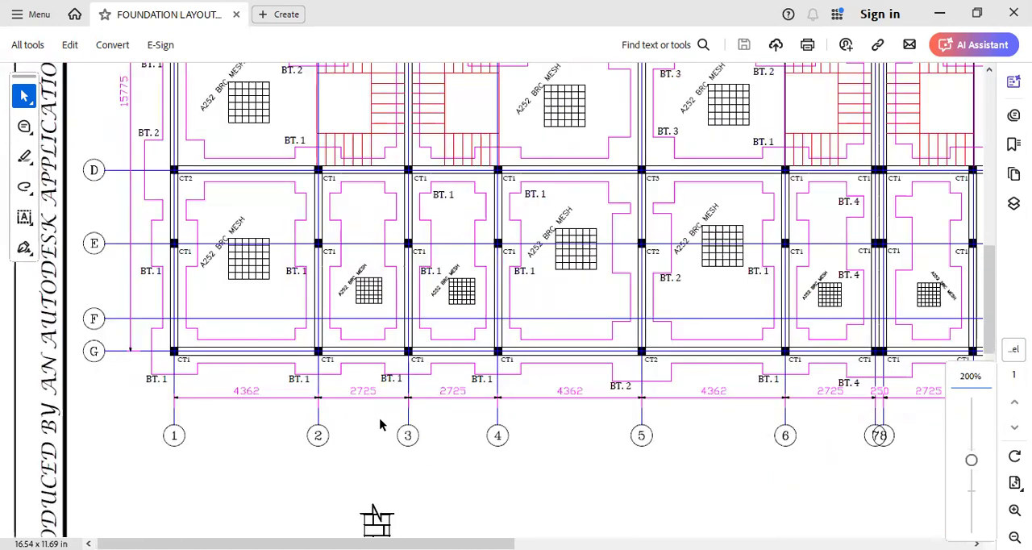
{"action": "scroll", "coordinate": [380, 419], "scroll_direction": "down", "scroll_amount": 1, "text": "ctrl"}
{"action": "scroll", "coordinate": [266, 181], "scroll_direction": "up", "scroll_amount": 1, "text": "ctrl"}
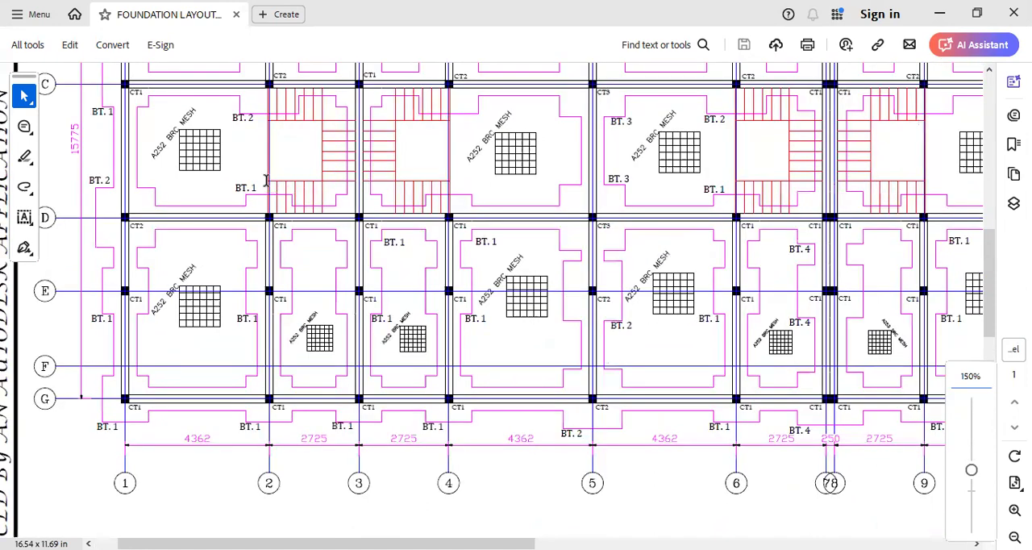
- Examine the columns, bases and staircase bays between grid lines A and D of the foundation layout
{"action": "scroll", "coordinate": [418, 292], "scroll_direction": "up", "scroll_amount": 2}
{"action": "scroll", "coordinate": [418, 292], "scroll_direction": "right", "scroll_amount": 1}
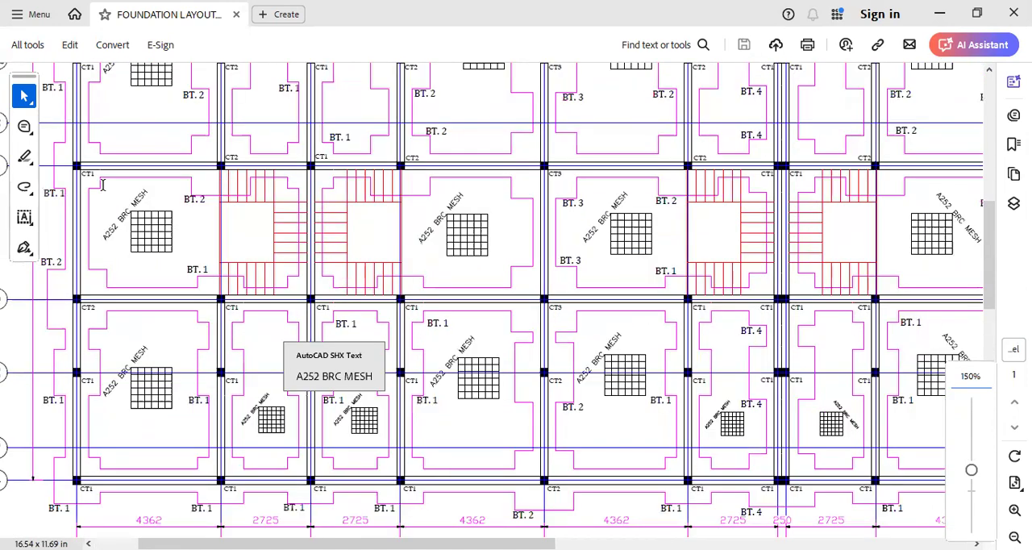
{"action": "scroll", "coordinate": [102, 185], "scroll_direction": "down", "scroll_amount": 2, "text": "ctrl"}
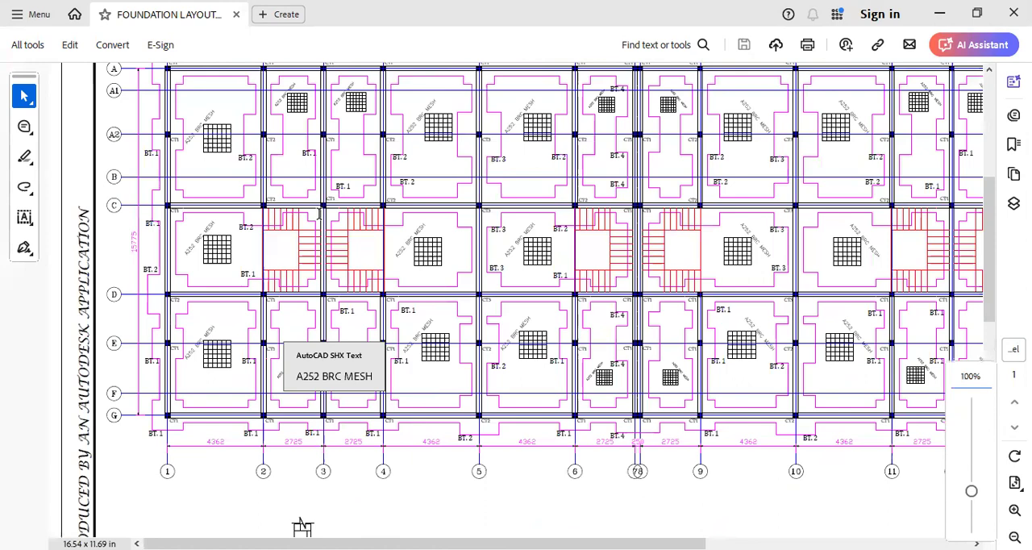
{"action": "scroll", "coordinate": [343, 101], "scroll_direction": "up", "scroll_amount": 2, "text": "ctrl"}
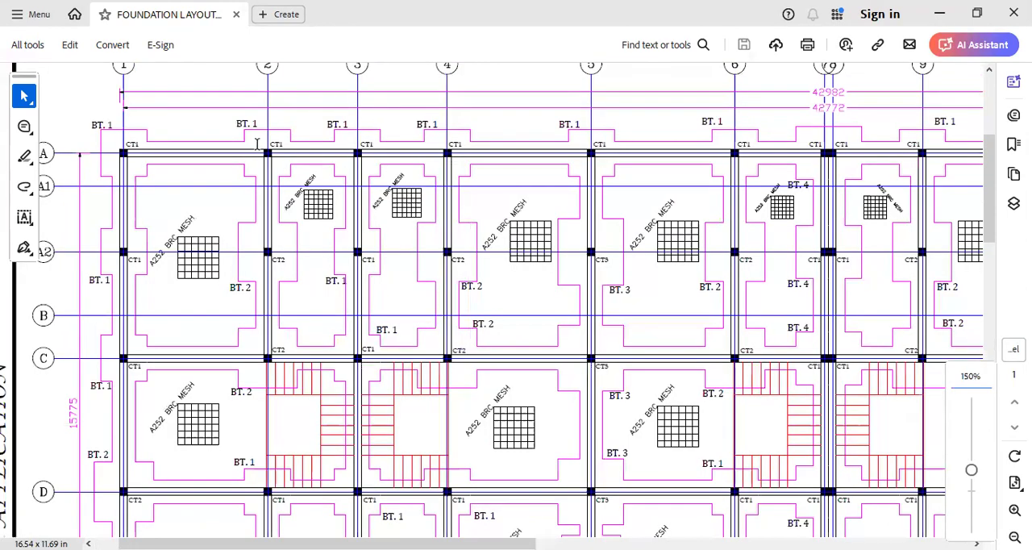
{"action": "scroll", "coordinate": [257, 143], "scroll_direction": "down", "scroll_amount": 2, "text": "ctrl"}
{"action": "scroll", "coordinate": [373, 123], "scroll_direction": "up", "scroll_amount": 3, "text": "ctrl"}
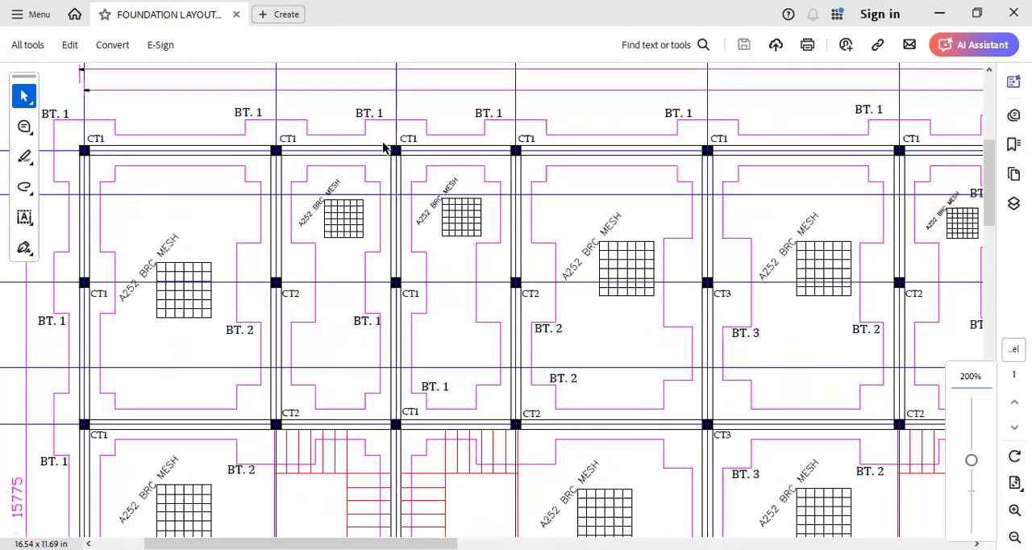
{"action": "scroll", "coordinate": [172, 166], "scroll_direction": "down", "scroll_amount": 2, "text": "ctrl"}
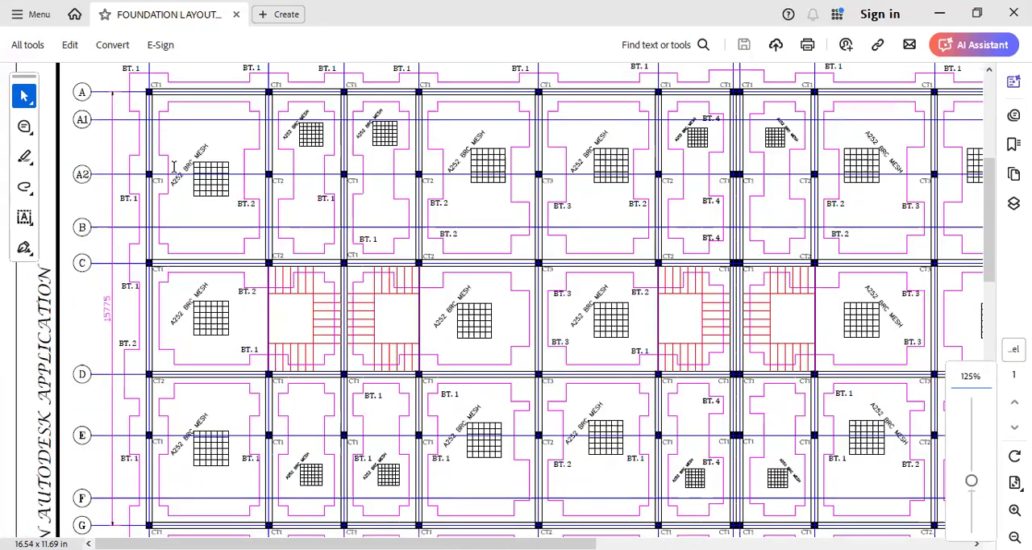
{"action": "scroll", "coordinate": [370, 248], "scroll_direction": "down", "scroll_amount": 1}
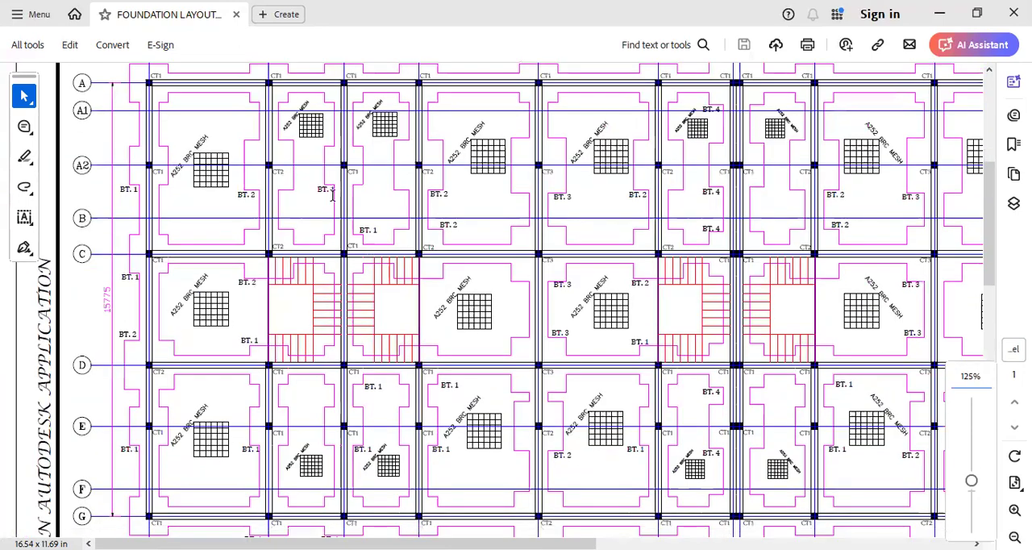
{"action": "scroll", "coordinate": [183, 295], "scroll_direction": "down", "scroll_amount": 1, "text": "ctrl"}
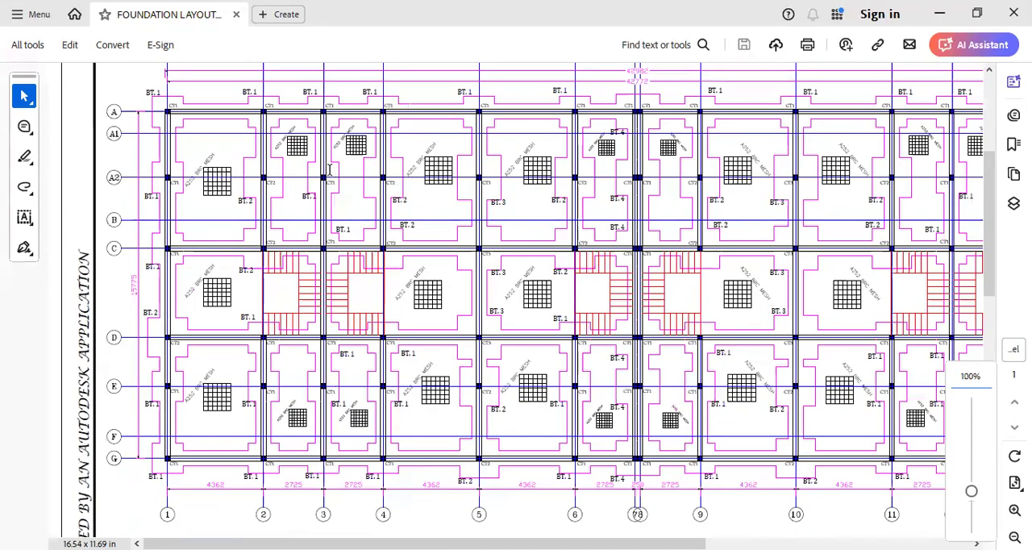
{"action": "scroll", "coordinate": [235, 291], "scroll_direction": "down", "scroll_amount": 1, "text": "ctrl"}
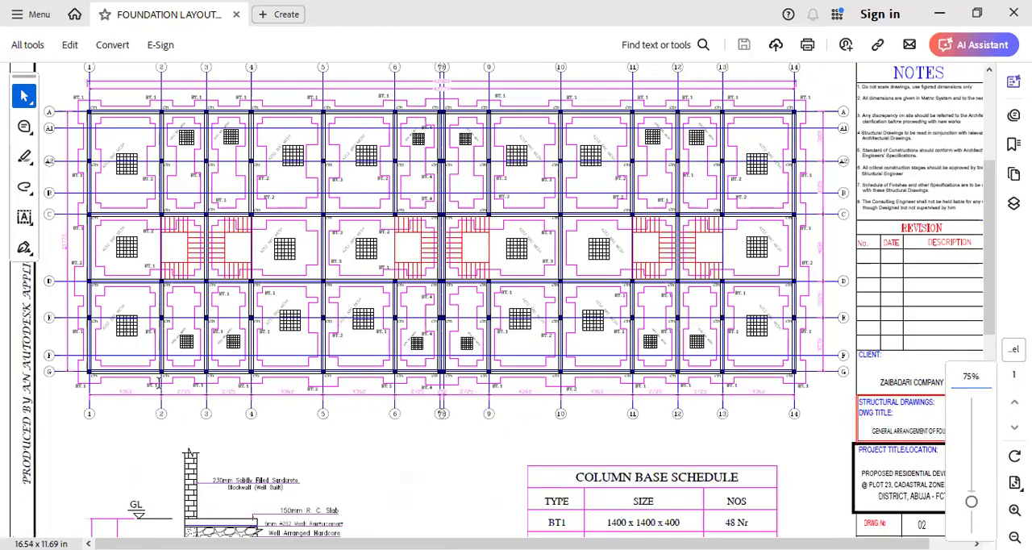
- Examine the columns on grid line G from axis 1, the spacing of axes 1 to 4, and the overall plan dimensions
{"action": "scroll", "coordinate": [118, 380], "scroll_direction": "up", "scroll_amount": 2, "text": "ctrl"}
{"action": "scroll", "coordinate": [167, 409], "scroll_direction": "up", "scroll_amount": 1, "text": "ctrl"}
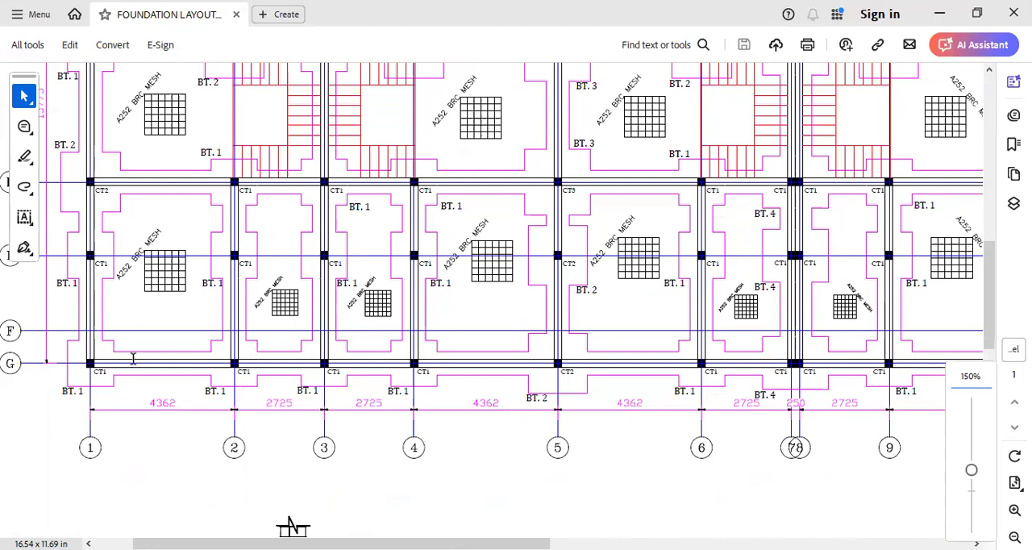
{"action": "scroll", "coordinate": [133, 358], "scroll_direction": "up", "scroll_amount": 1, "text": "ctrl"}
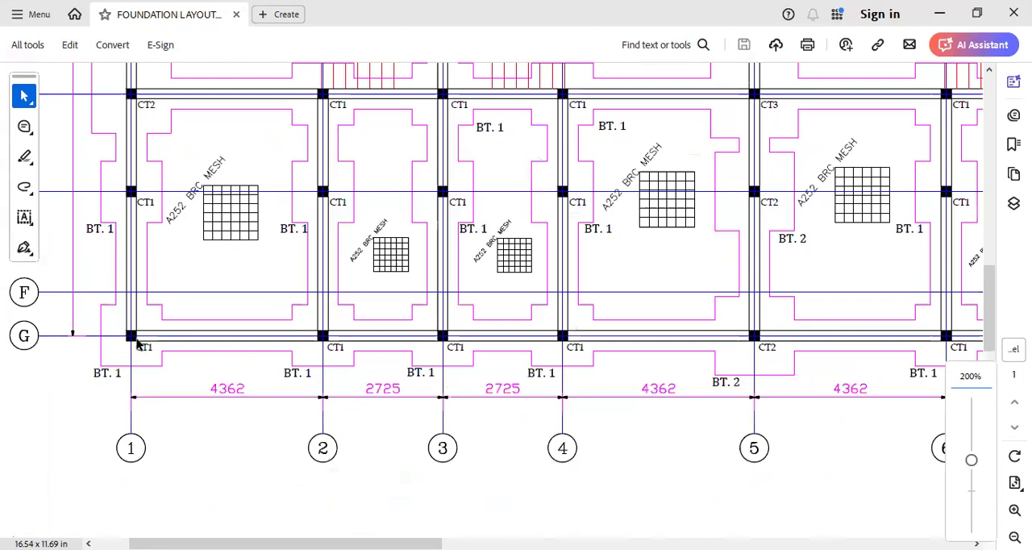
{"action": "scroll", "coordinate": [488, 352], "scroll_direction": "up", "scroll_amount": 1, "text": "ctrl"}
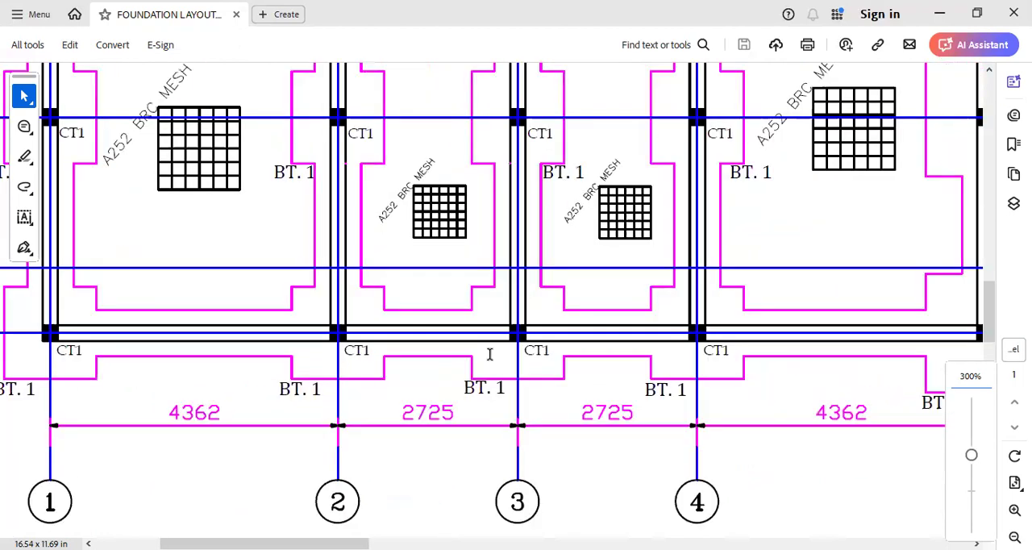
{"action": "scroll", "coordinate": [495, 341], "scroll_direction": "down", "scroll_amount": 1, "text": "ctrl"}
{"action": "scroll", "coordinate": [502, 359], "scroll_direction": "down", "scroll_amount": 1, "text": "ctrl"}
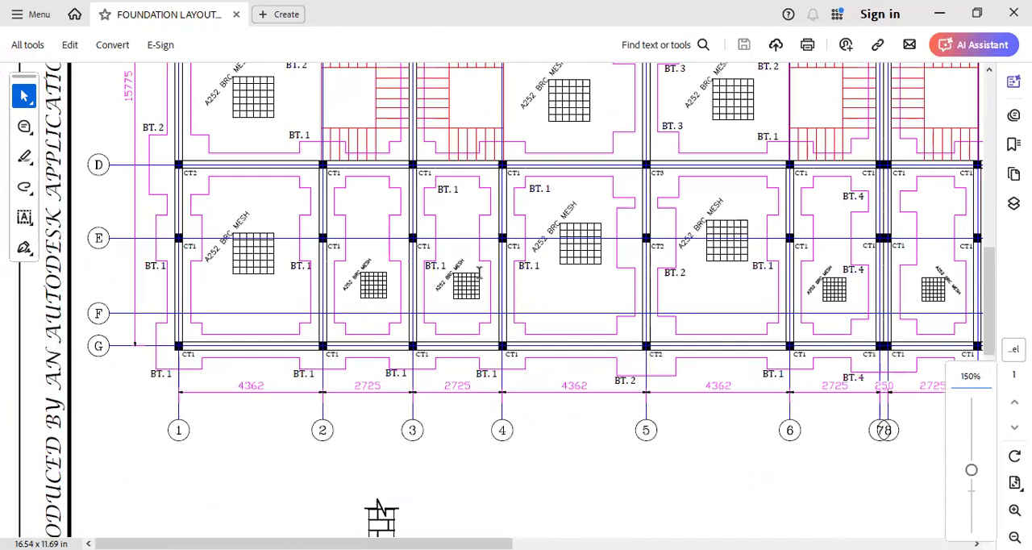
{"action": "scroll", "coordinate": [468, 295], "scroll_direction": "up", "scroll_amount": 1}
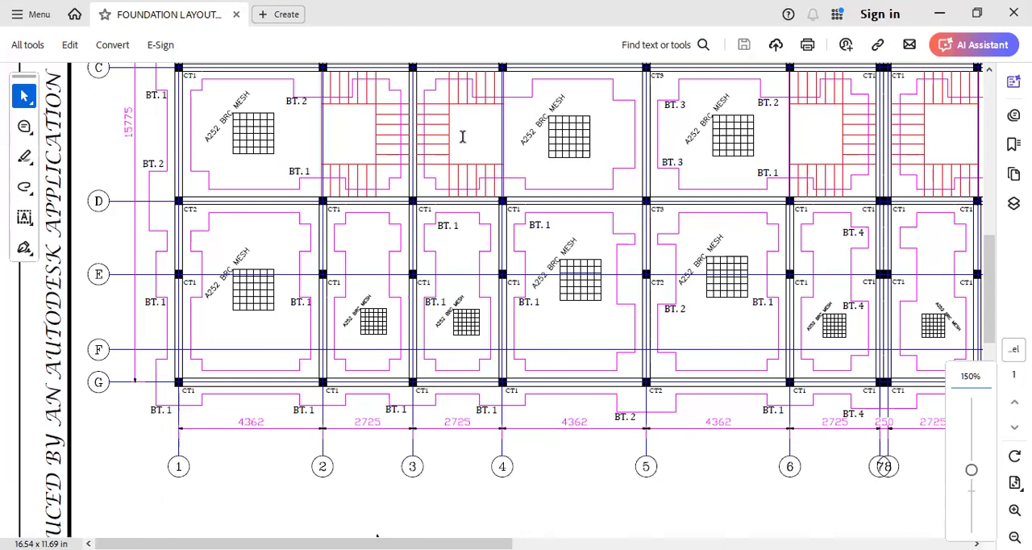
{"action": "scroll", "coordinate": [550, 153], "scroll_direction": "down", "scroll_amount": 1, "text": "ctrl"}
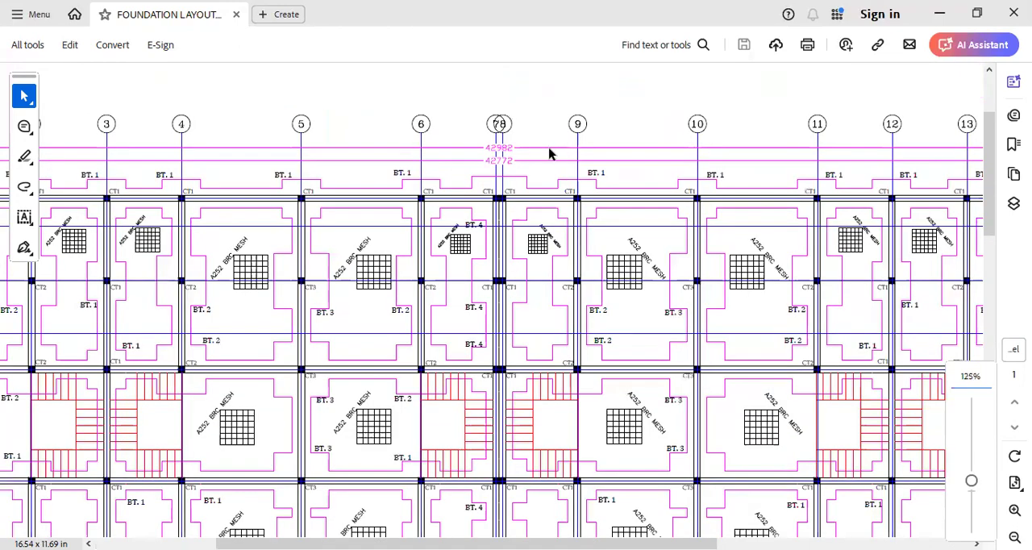
{"action": "scroll", "coordinate": [501, 179], "scroll_direction": "down", "scroll_amount": 2, "text": "ctrl"}
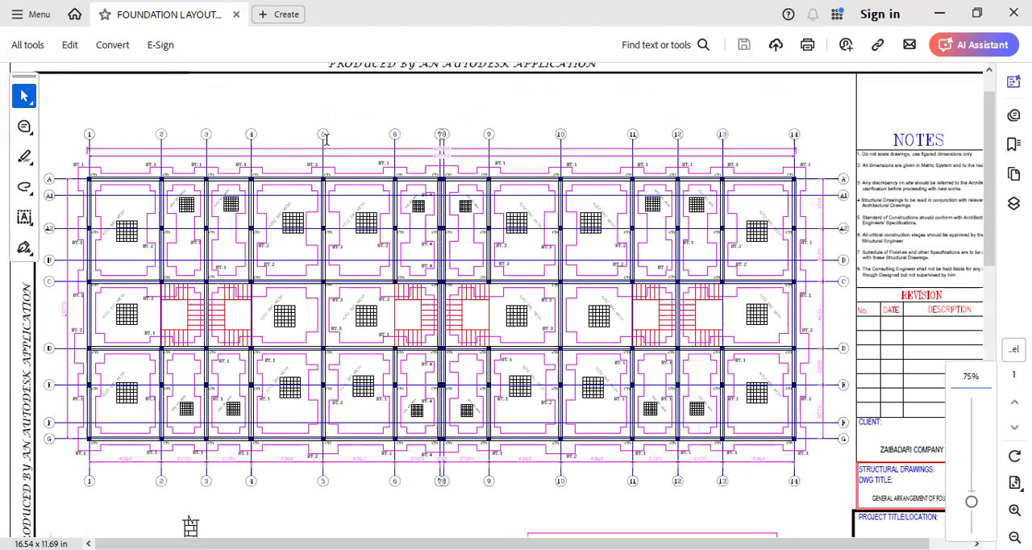
{"action": "scroll", "coordinate": [454, 162], "scroll_direction": "down", "scroll_amount": 1}
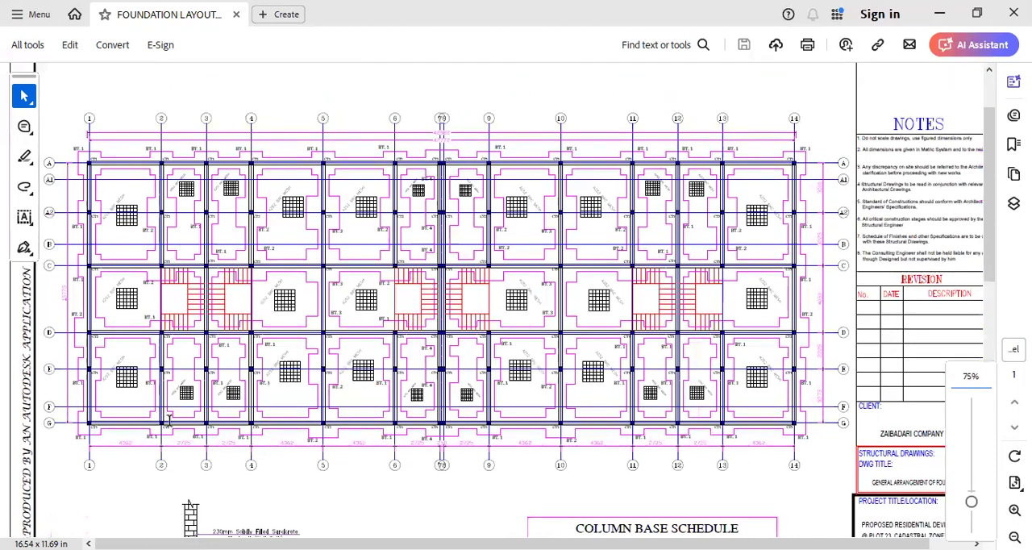
- Read the spacing of axes 1 to 14, the gap between axes 7 and 8, and the lettered grid lines A to G
{"action": "scroll", "coordinate": [162, 385], "scroll_direction": "up", "scroll_amount": 2, "text": "ctrl"}
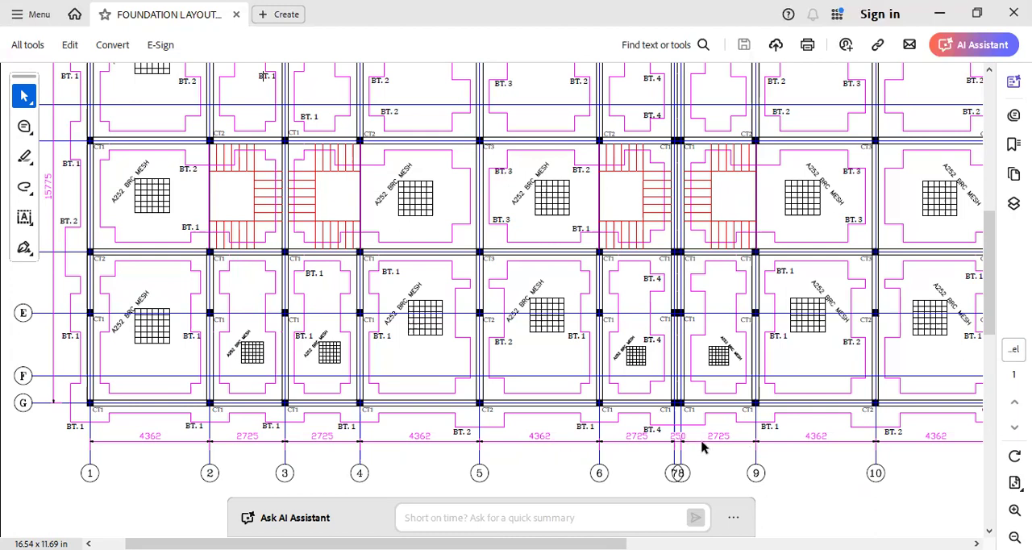
{"action": "scroll", "coordinate": [844, 451], "scroll_direction": "down", "scroll_amount": 1, "text": "ctrl"}
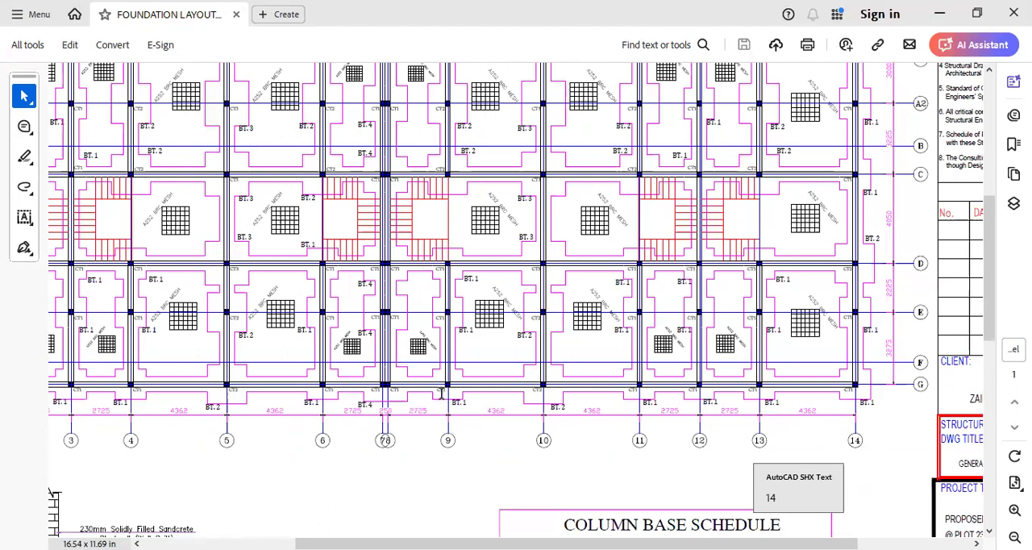
{"action": "scroll", "coordinate": [441, 393], "scroll_direction": "down", "scroll_amount": 1, "text": "ctrl"}
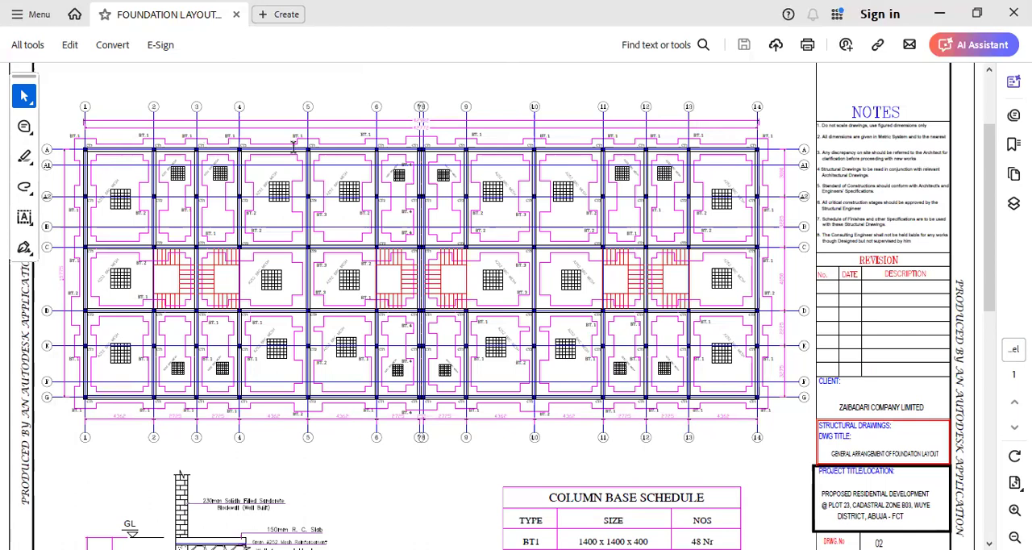
{"action": "scroll", "coordinate": [294, 148], "scroll_direction": "up", "scroll_amount": 1, "text": "ctrl"}
{"action": "scroll", "coordinate": [102, 426], "scroll_direction": "up", "scroll_amount": 2, "text": "ctrl"}
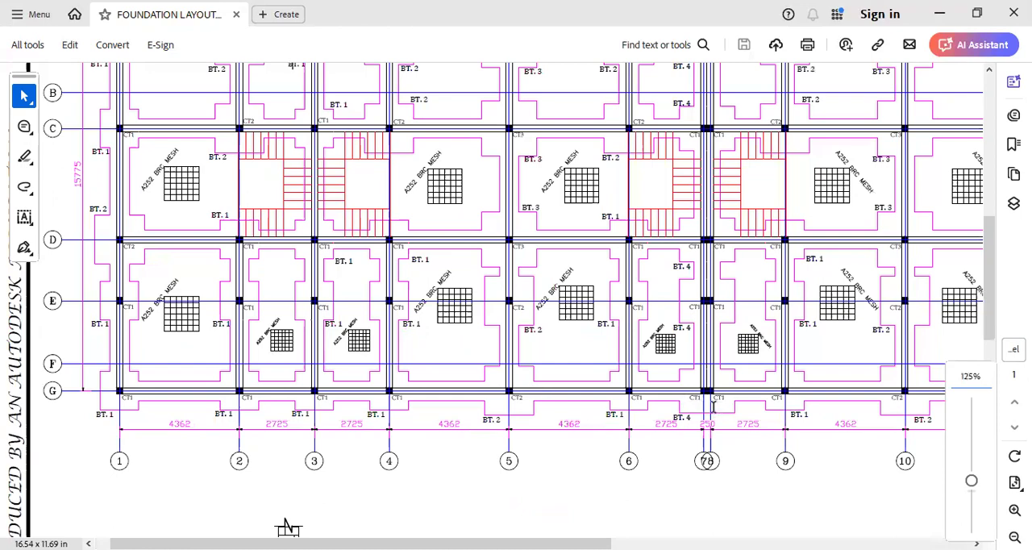
{"action": "scroll", "coordinate": [713, 408], "scroll_direction": "down", "scroll_amount": 3, "text": "ctrl"}
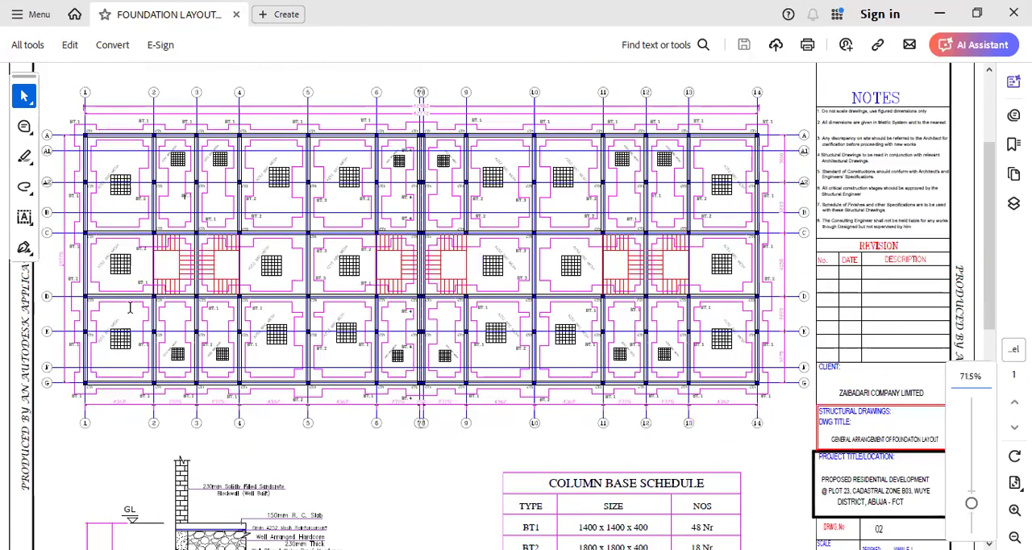
{"action": "scroll", "coordinate": [295, 473], "scroll_direction": "up", "scroll_amount": 2, "text": "ctrl"}
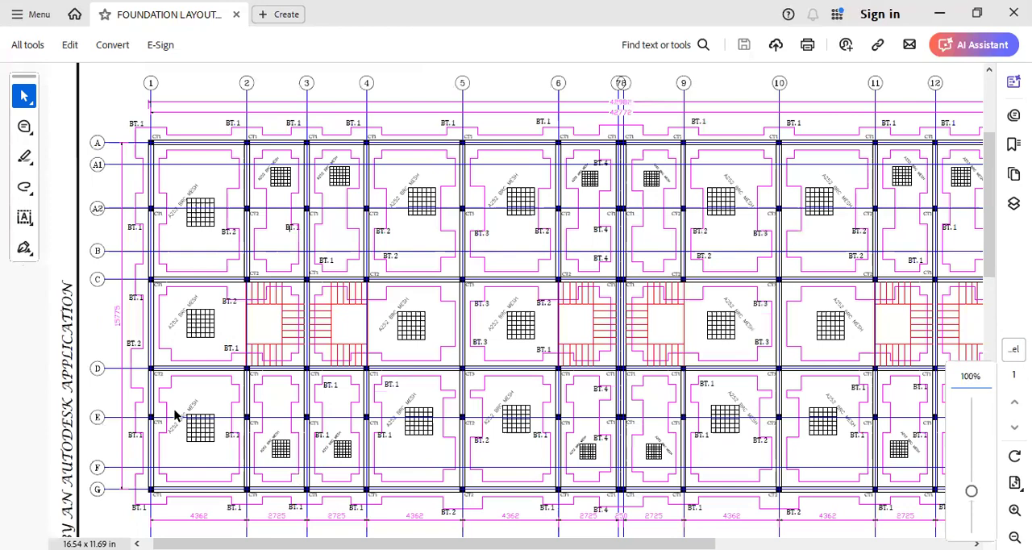
{"action": "scroll", "coordinate": [175, 414], "scroll_direction": "down", "scroll_amount": 1, "text": "ctrl"}
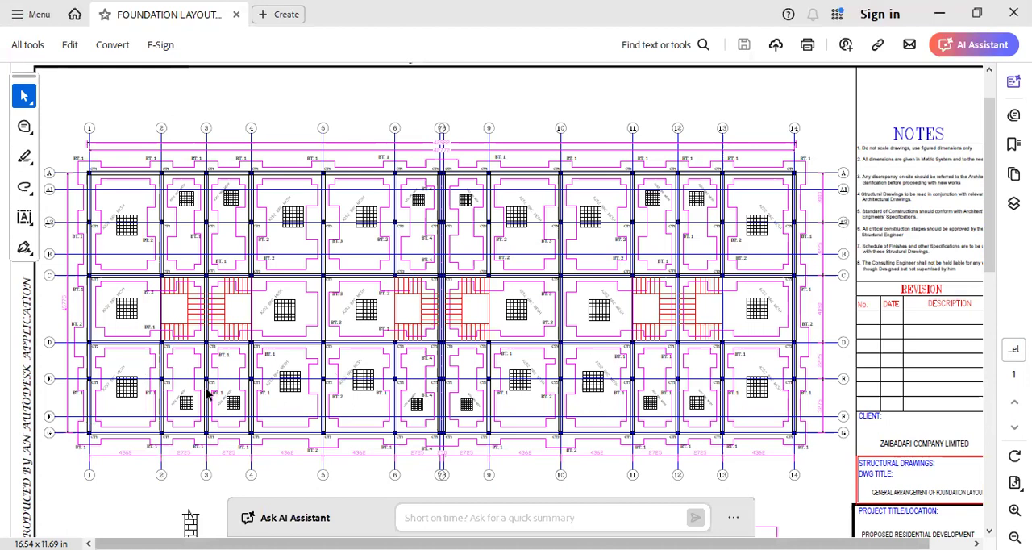
{"action": "scroll", "coordinate": [208, 392], "scroll_direction": "up", "scroll_amount": 3, "text": "ctrl"}
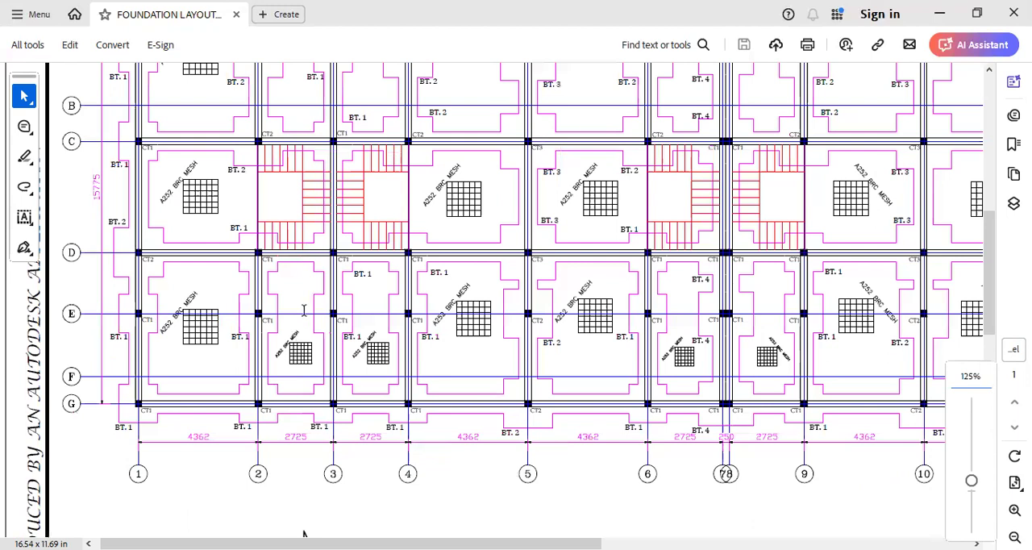
{"action": "scroll", "coordinate": [322, 274], "scroll_direction": "up", "scroll_amount": 1}
{"action": "scroll", "coordinate": [323, 274], "scroll_direction": "right", "scroll_amount": 1}
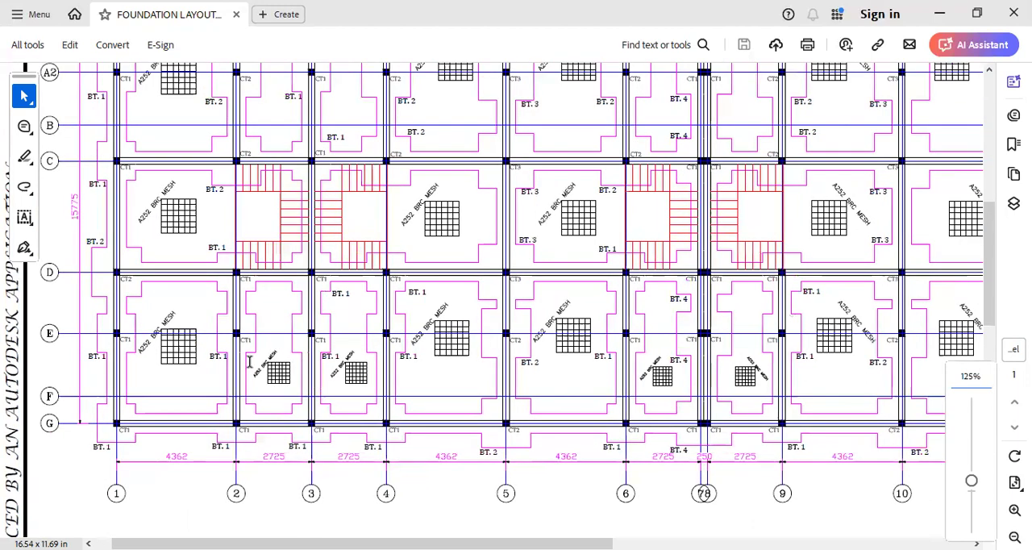
{"action": "scroll", "coordinate": [253, 335], "scroll_direction": "down", "scroll_amount": 1, "text": "ctrl"}
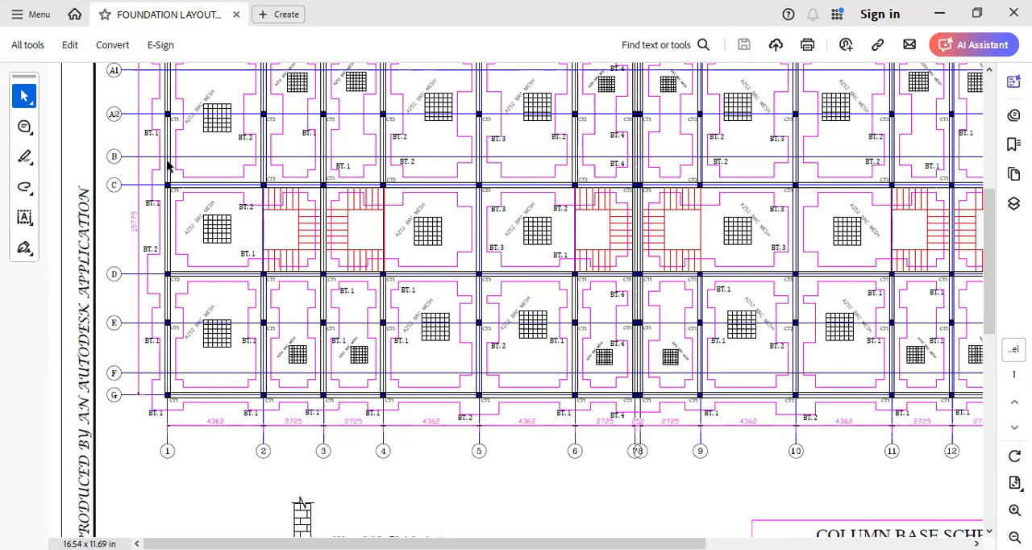
{"action": "scroll", "coordinate": [210, 210], "scroll_direction": "up", "scroll_amount": 1, "text": "ctrl"}
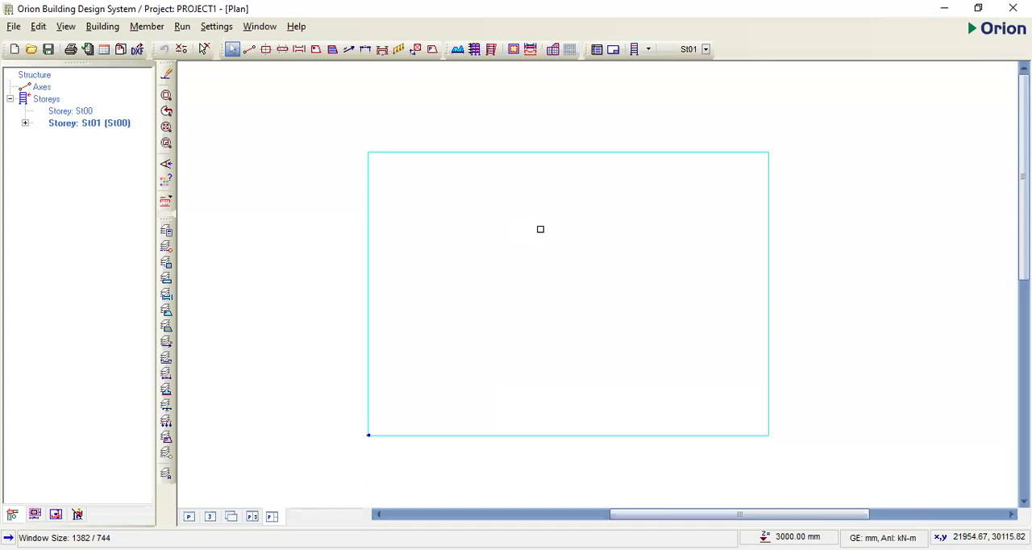
{"action": "left_click", "coordinate": [569, 239]}
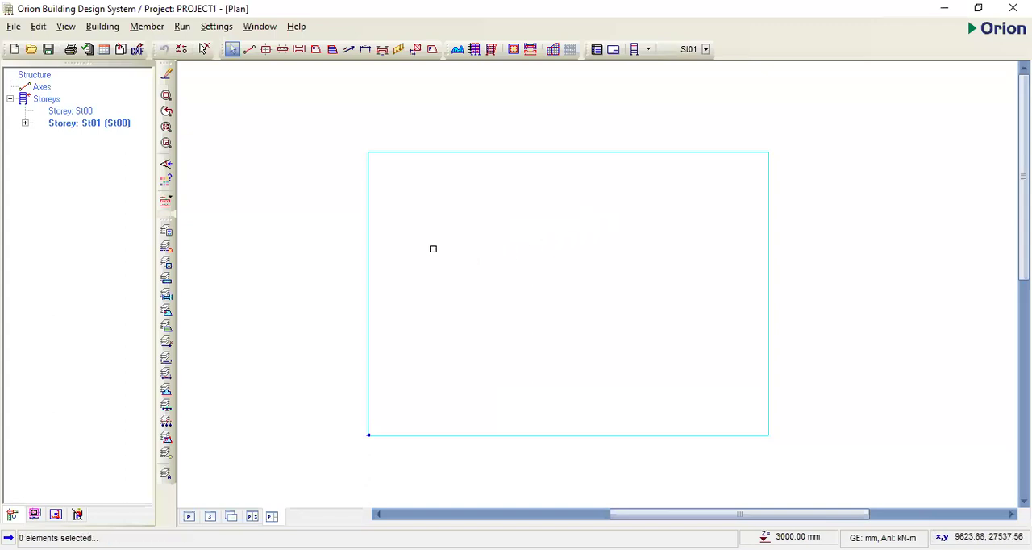
{"action": "left_click", "coordinate": [14, 26]}
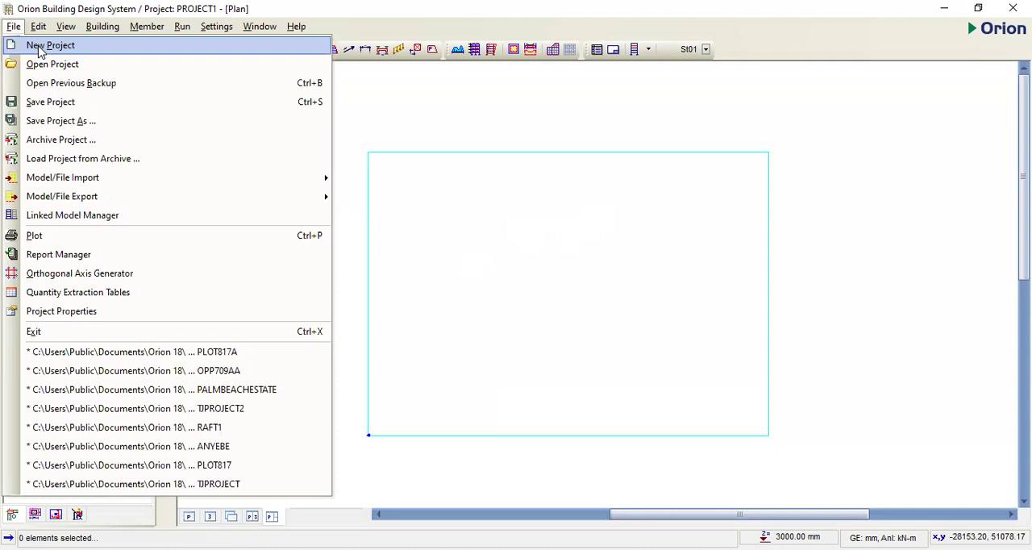
{"action": "mouse_move", "coordinate": [103, 27]}
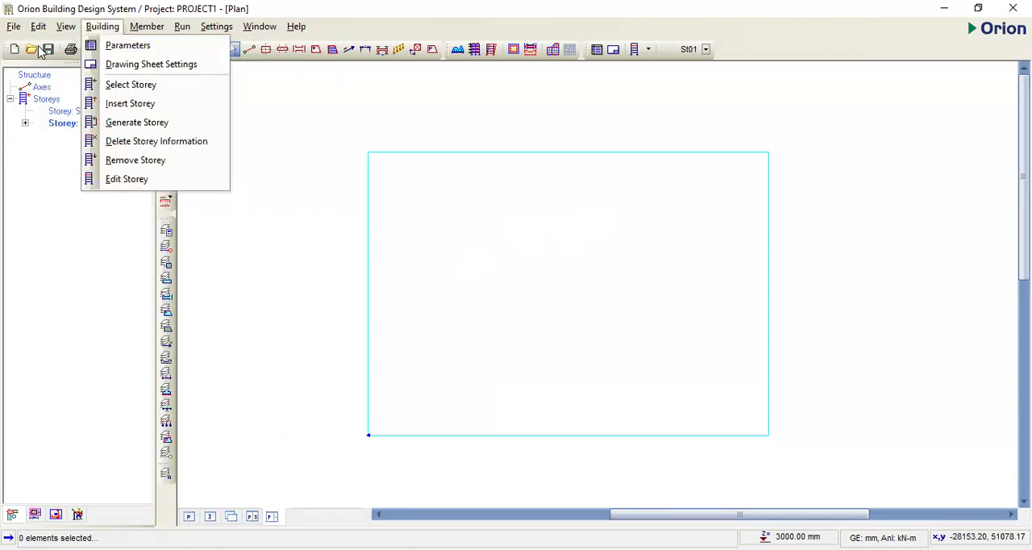
{"action": "left_click", "coordinate": [449, 232]}
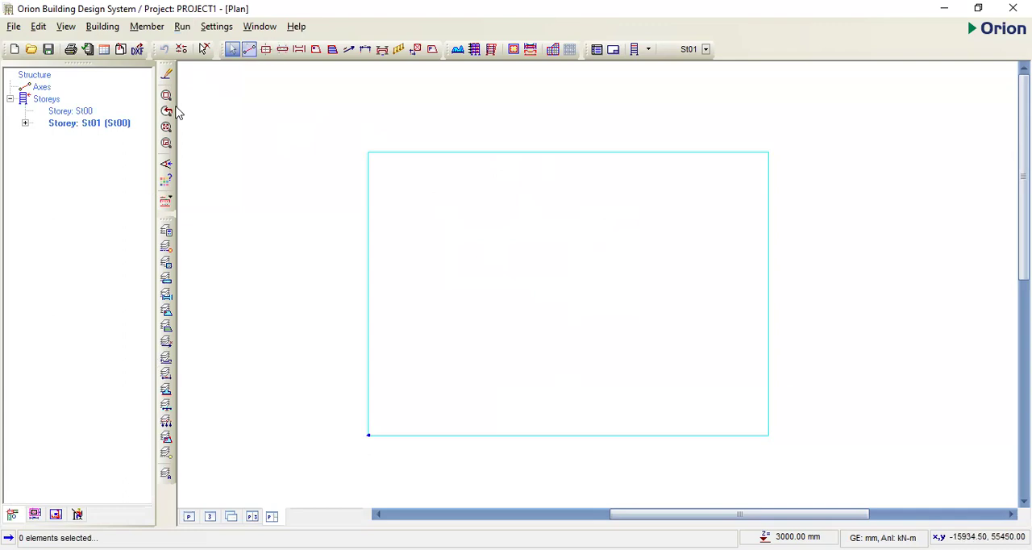
- Draw a horizontal axis A about 41 m long near the upper edge of the drawing sheet
{"action": "left_click", "coordinate": [249, 49]}
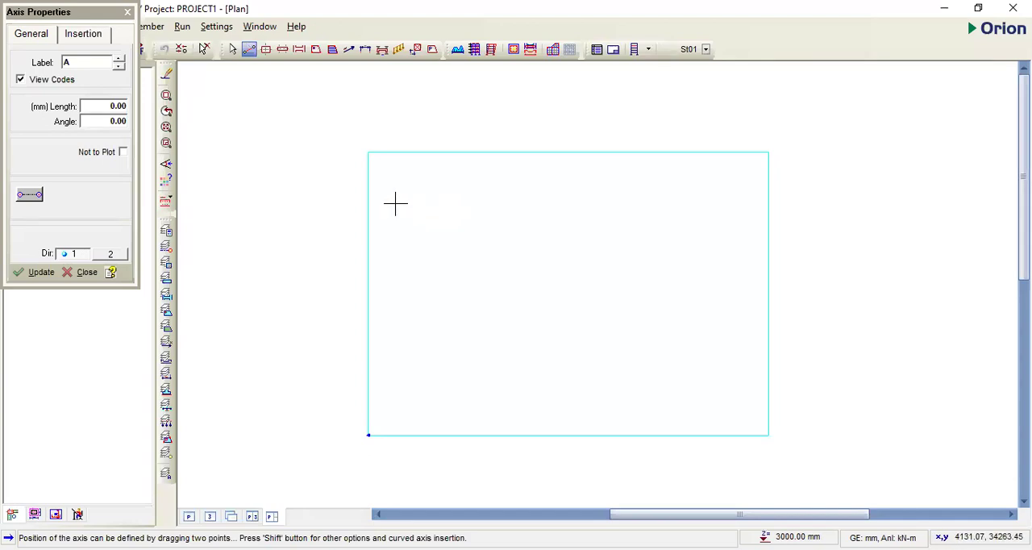
{"action": "left_click_drag", "start_coordinate": [395, 204], "coordinate": [670, 205]}
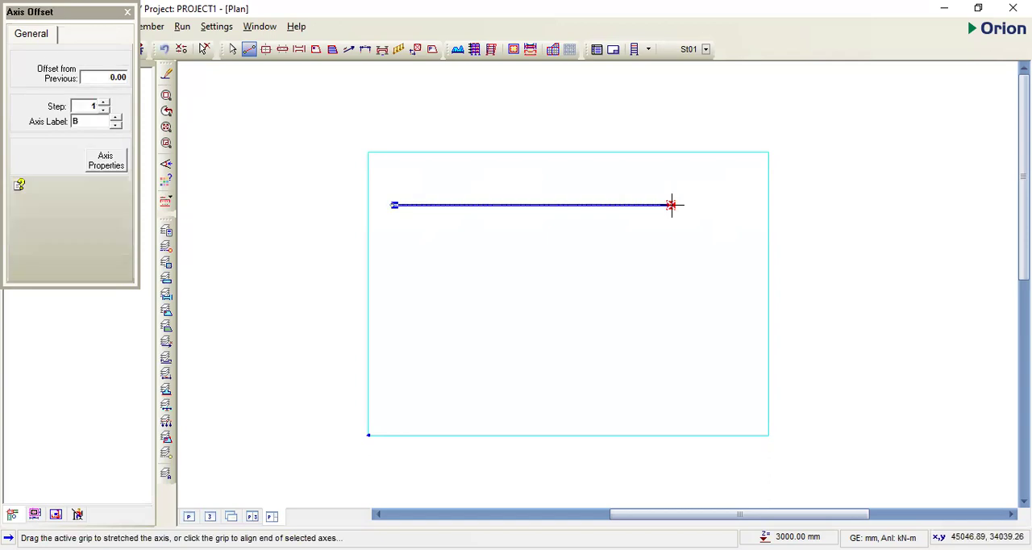
{"action": "scroll", "coordinate": [425, 205], "scroll_direction": "up", "scroll_amount": 5}
{"action": "scroll", "coordinate": [452, 210], "scroll_direction": "down", "scroll_amount": 2}
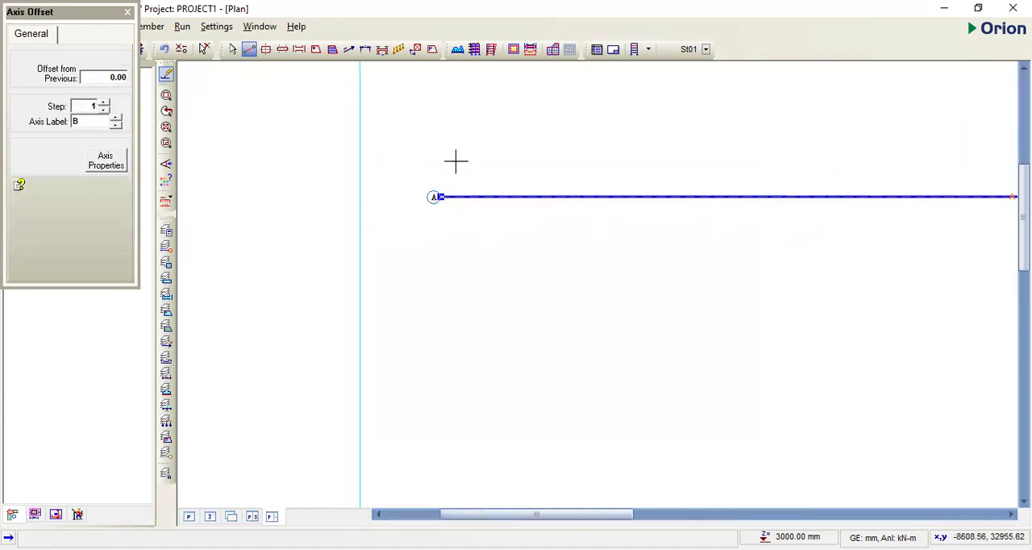
{"action": "key", "text": "Escape"}
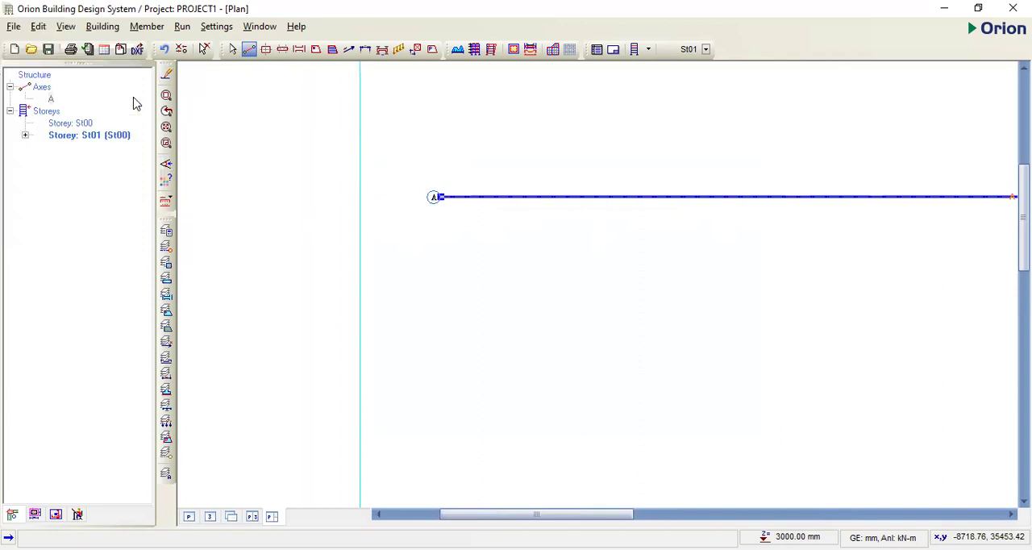
{"action": "key", "text": "Escape"}
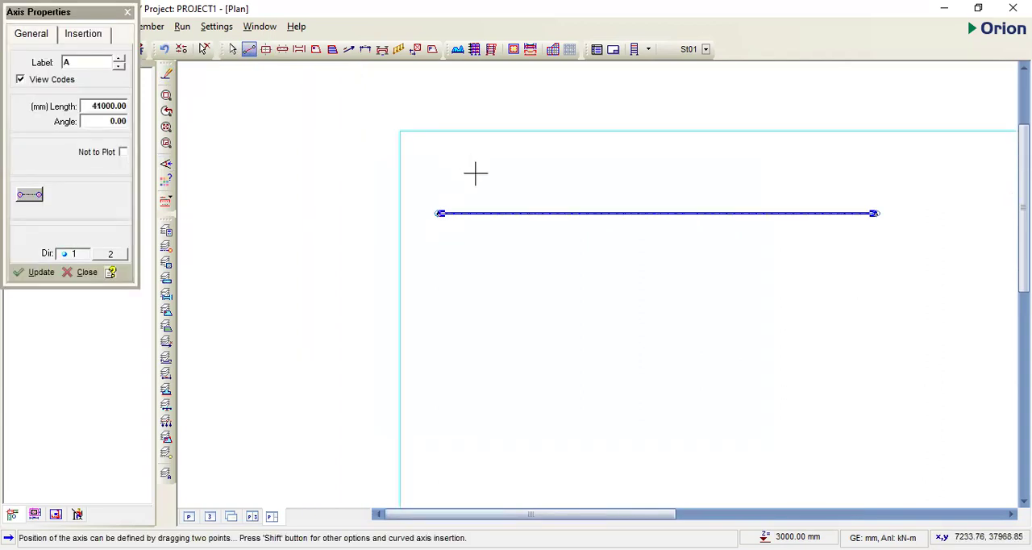
- Draw a vertical axis 1 crossing axis A near its left end and running down the sheet
{"action": "left_click_drag", "start_coordinate": [475, 173], "coordinate": [479, 456]}
{"action": "scroll", "coordinate": [493, 210], "scroll_direction": "up", "scroll_amount": 2}
{"action": "scroll", "coordinate": [455, 125], "scroll_direction": "up", "scroll_amount": 2}
{"action": "scroll", "coordinate": [489, 285], "scroll_direction": "down", "scroll_amount": 3}
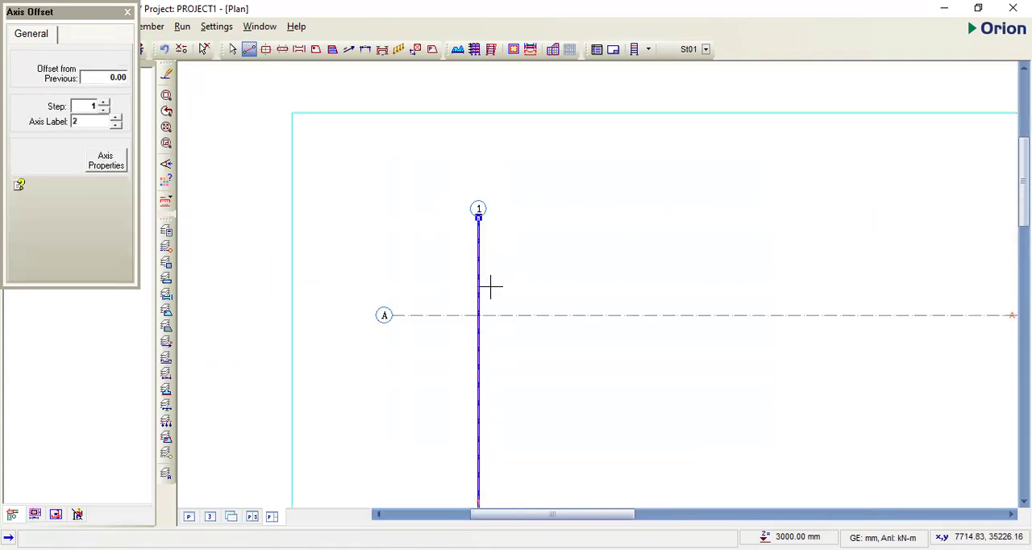
- Stretch the upper end of axis 1 down, closer to axis A
{"action": "right_click", "coordinate": [532, 202]}
{"action": "left_click", "coordinate": [567, 290]}
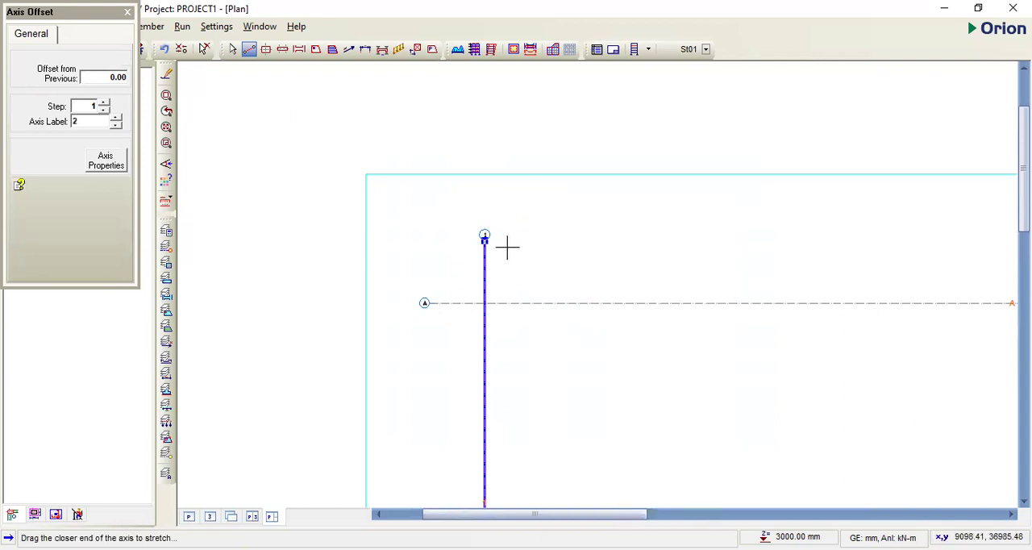
{"action": "left_click", "coordinate": [484, 238]}
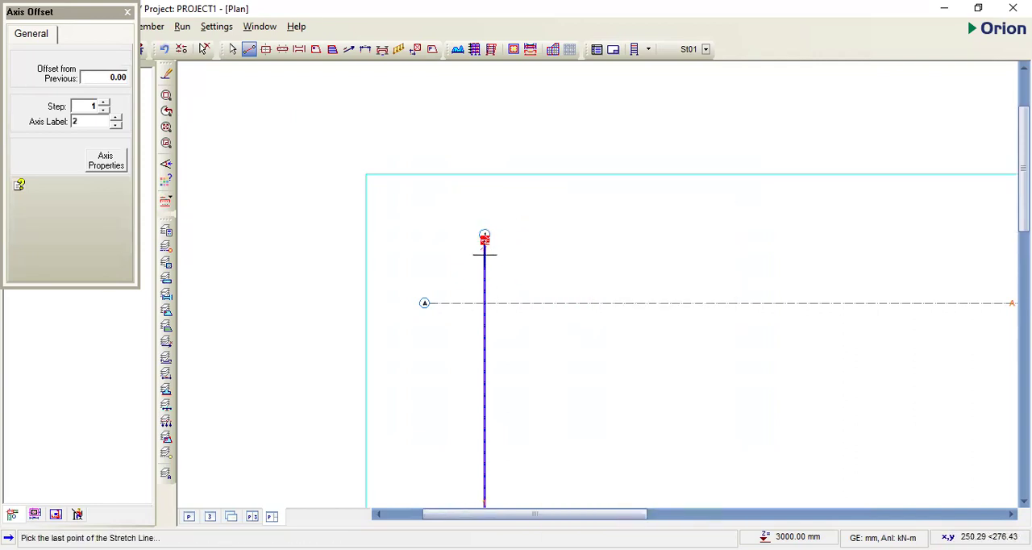
{"action": "left_click", "coordinate": [485, 258]}
{"action": "scroll", "coordinate": [491, 259], "scroll_direction": "down", "scroll_amount": 2}
{"action": "scroll", "coordinate": [483, 258], "scroll_direction": "up", "scroll_amount": 3}
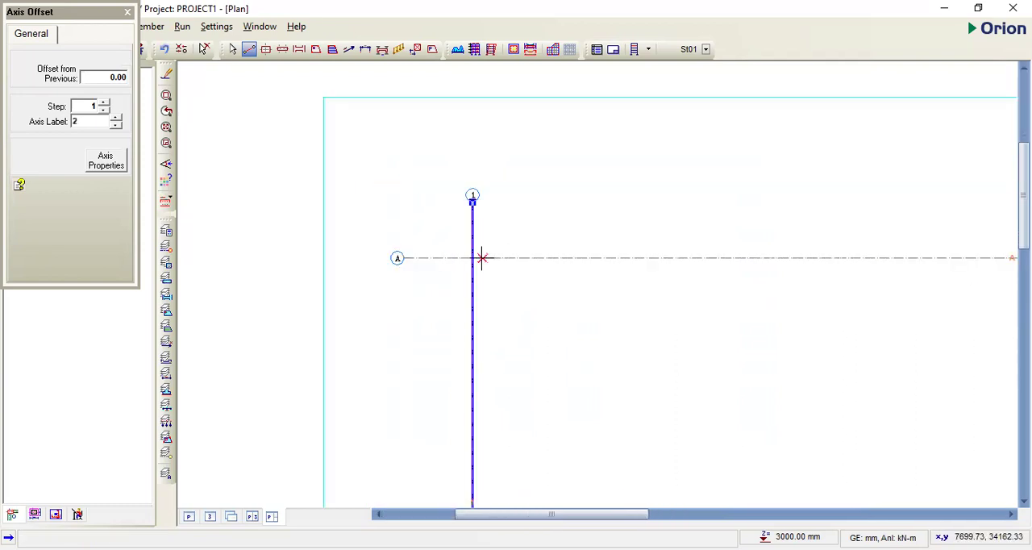
{"action": "key", "text": "Escape"}
- Examine axes A and 1, including their crossing, end labels and extents within the drawing sheet
{"action": "left_click", "coordinate": [428, 257]}
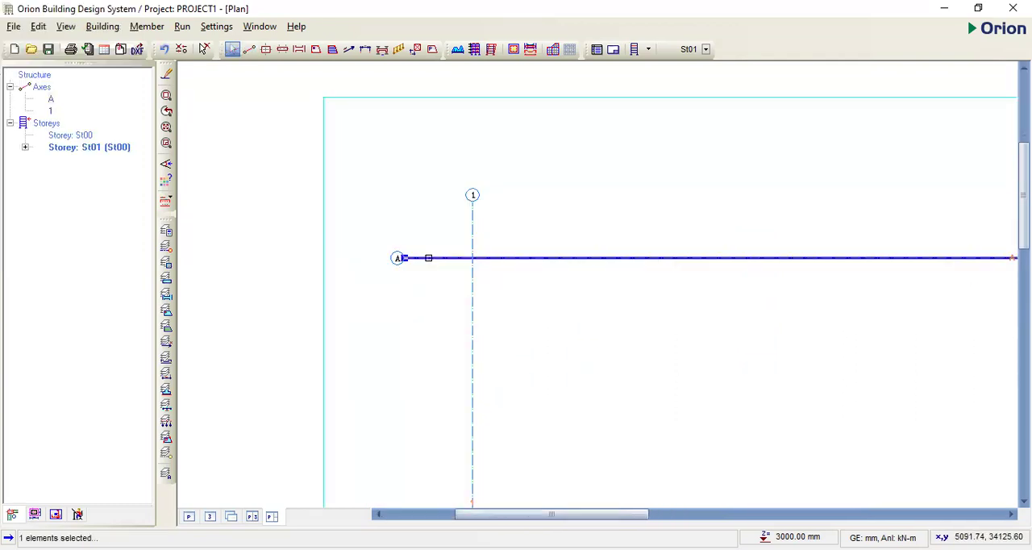
{"action": "scroll", "coordinate": [433, 244], "scroll_direction": "down", "scroll_amount": 2}
{"action": "scroll", "coordinate": [489, 196], "scroll_direction": "up", "scroll_amount": 3}
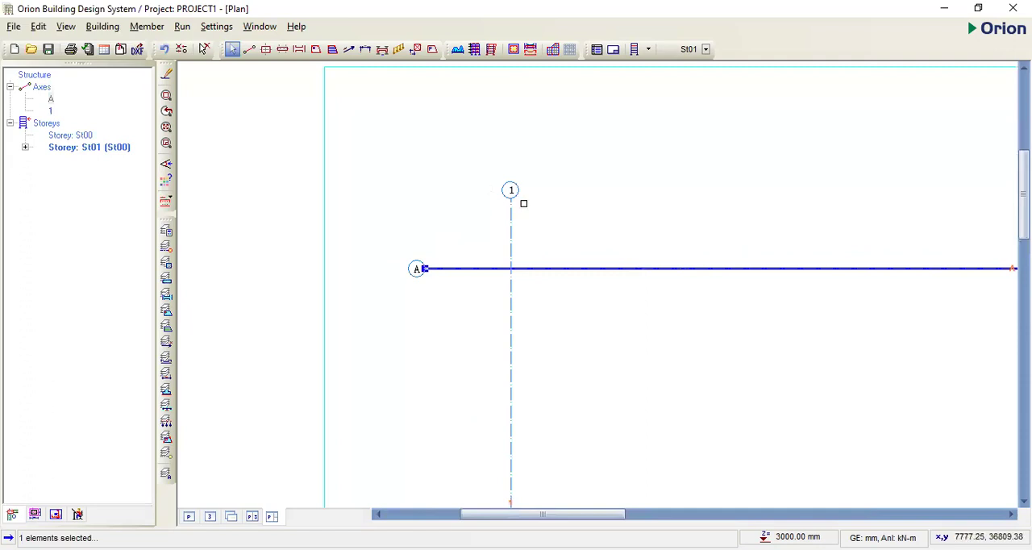
{"action": "scroll", "coordinate": [493, 186], "scroll_direction": "up", "scroll_amount": 2}
{"action": "scroll", "coordinate": [479, 193], "scroll_direction": "down", "scroll_amount": 1}
{"action": "scroll", "coordinate": [490, 339], "scroll_direction": "up", "scroll_amount": 1}
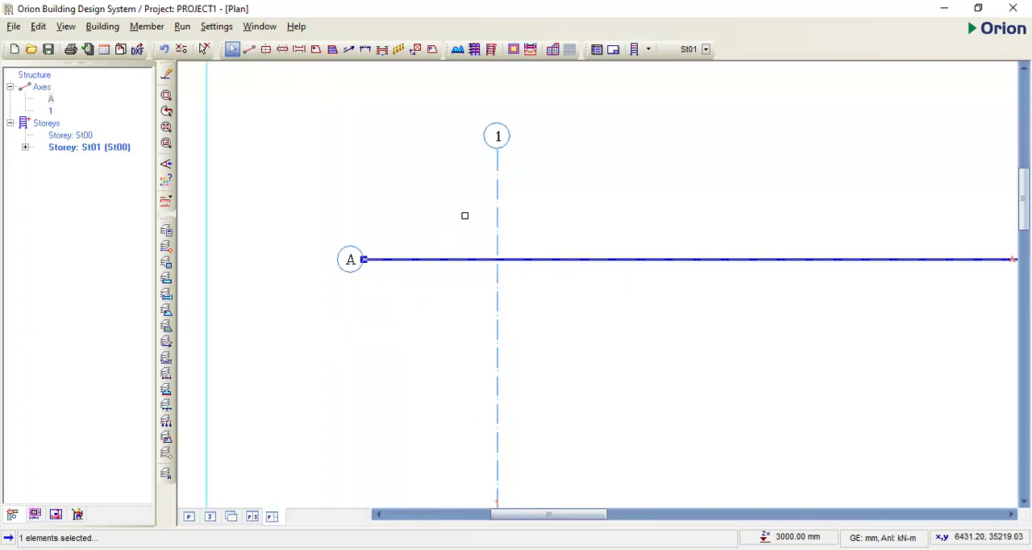
{"action": "scroll", "coordinate": [452, 229], "scroll_direction": "down", "scroll_amount": 3}
{"action": "scroll", "coordinate": [476, 242], "scroll_direction": "down", "scroll_amount": 4}
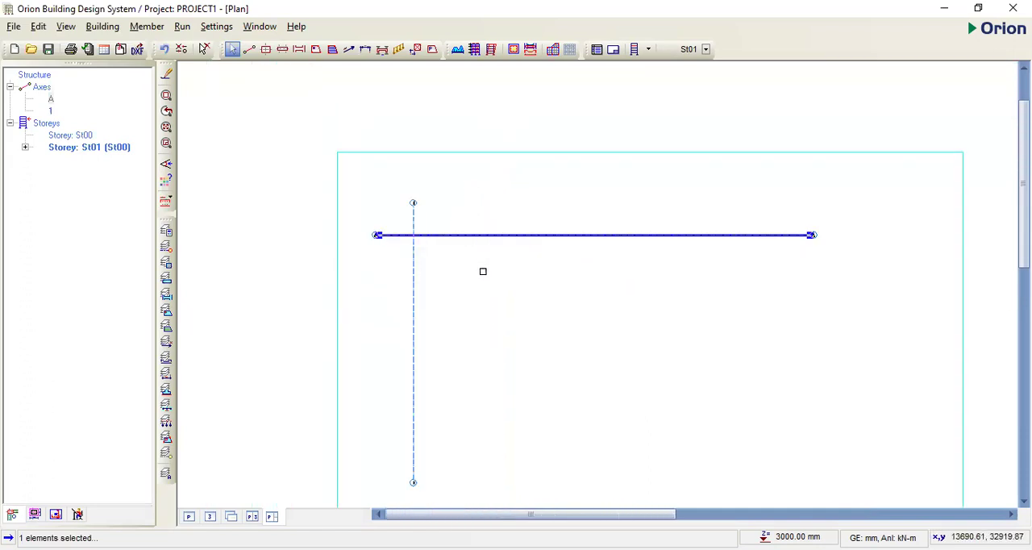
{"action": "scroll", "coordinate": [618, 246], "scroll_direction": "down", "scroll_amount": 1}
{"action": "scroll", "coordinate": [507, 229], "scroll_direction": "up", "scroll_amount": 2}
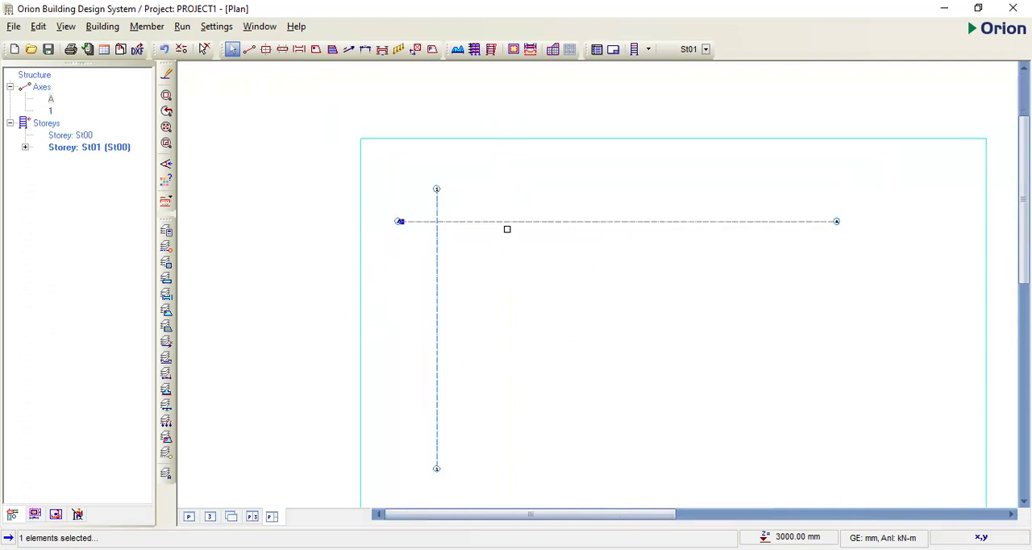
{"action": "scroll", "coordinate": [420, 214], "scroll_direction": "up", "scroll_amount": 2}
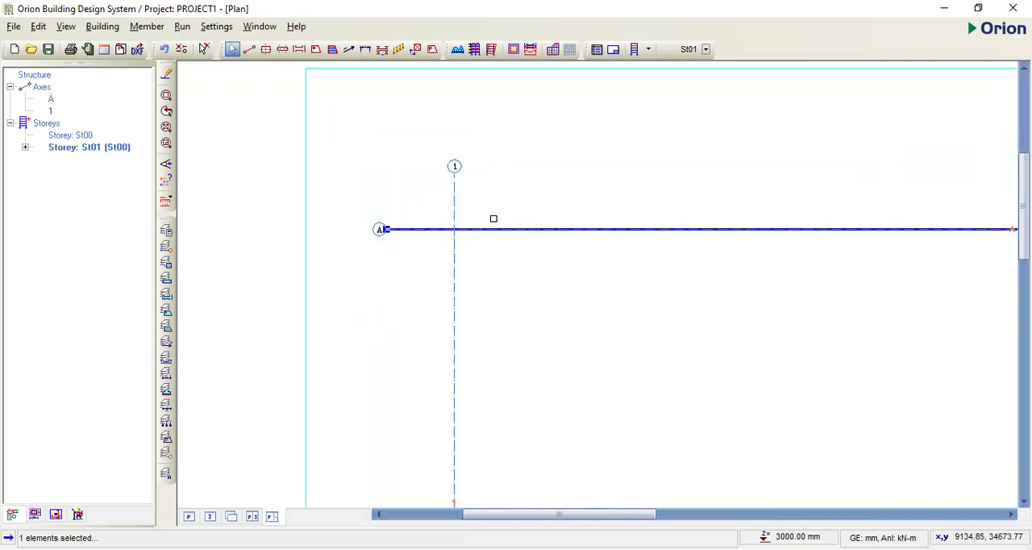
{"action": "key", "text": "Escape"}
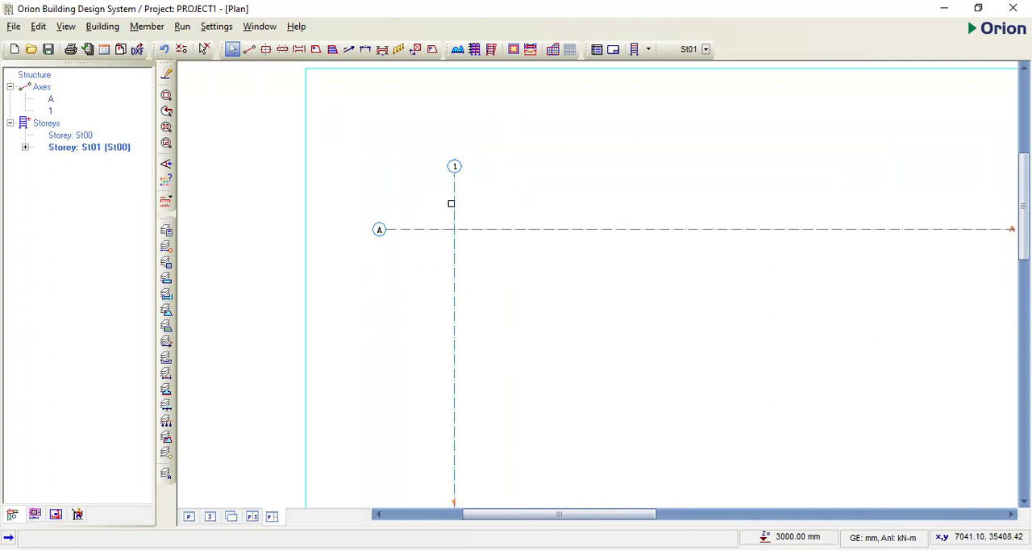
{"action": "left_click", "coordinate": [452, 186]}
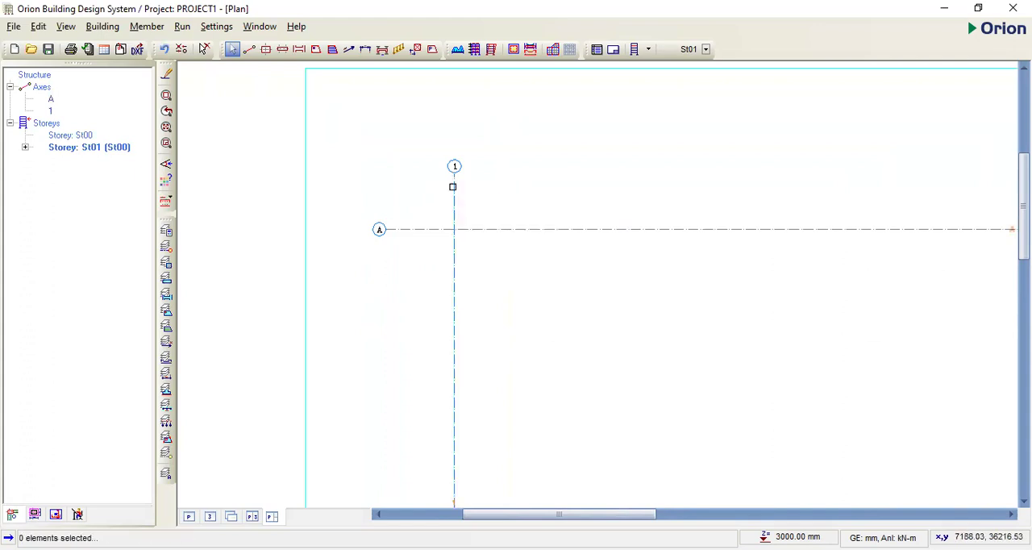
{"action": "left_click", "coordinate": [414, 229]}
{"action": "scroll", "coordinate": [532, 233], "scroll_direction": "down", "scroll_amount": 1}
{"action": "key", "text": "Escape"}
{"action": "scroll", "coordinate": [477, 252], "scroll_direction": "down", "scroll_amount": 1}
{"action": "scroll", "coordinate": [496, 225], "scroll_direction": "down", "scroll_amount": 1}
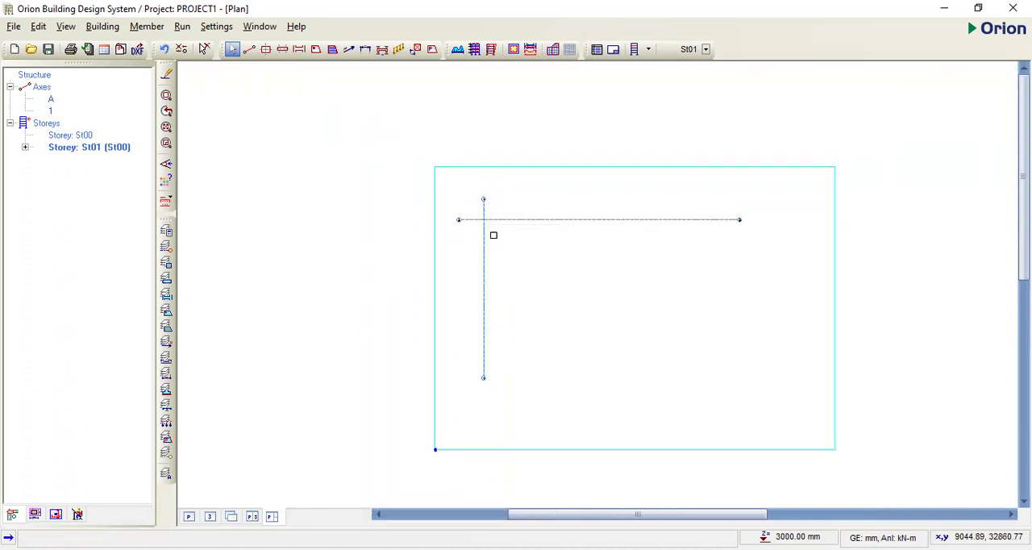
{"action": "scroll", "coordinate": [573, 216], "scroll_direction": "up", "scroll_amount": 1}
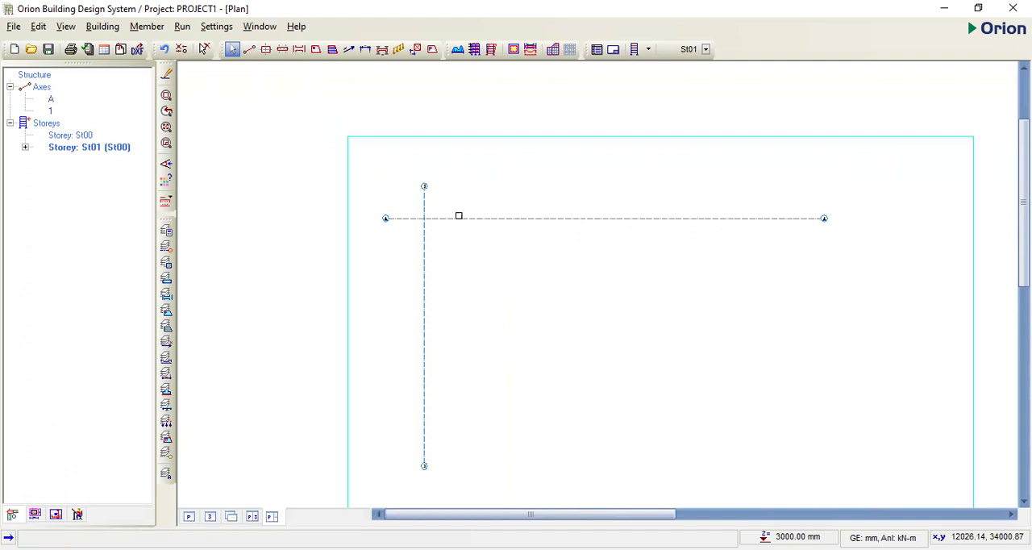
- Offset axis 1 by 4362 mm to the right to add the second vertical axis
{"action": "left_click", "coordinate": [424, 199]}
{"action": "scroll", "coordinate": [425, 196], "scroll_direction": "up", "scroll_amount": 1}
{"action": "scroll", "coordinate": [479, 182], "scroll_direction": "down", "scroll_amount": 1}
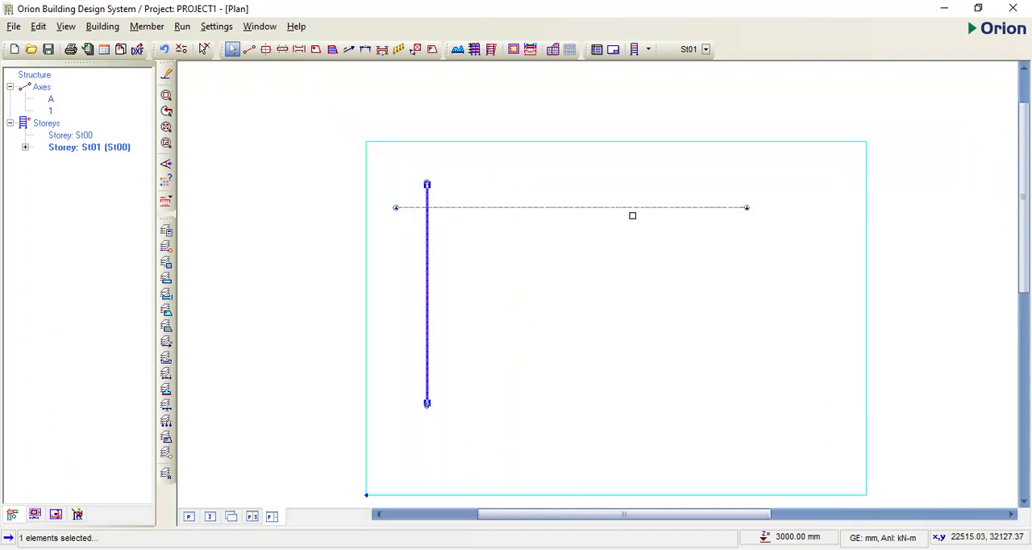
{"action": "scroll", "coordinate": [747, 215], "scroll_direction": "up", "scroll_amount": 1}
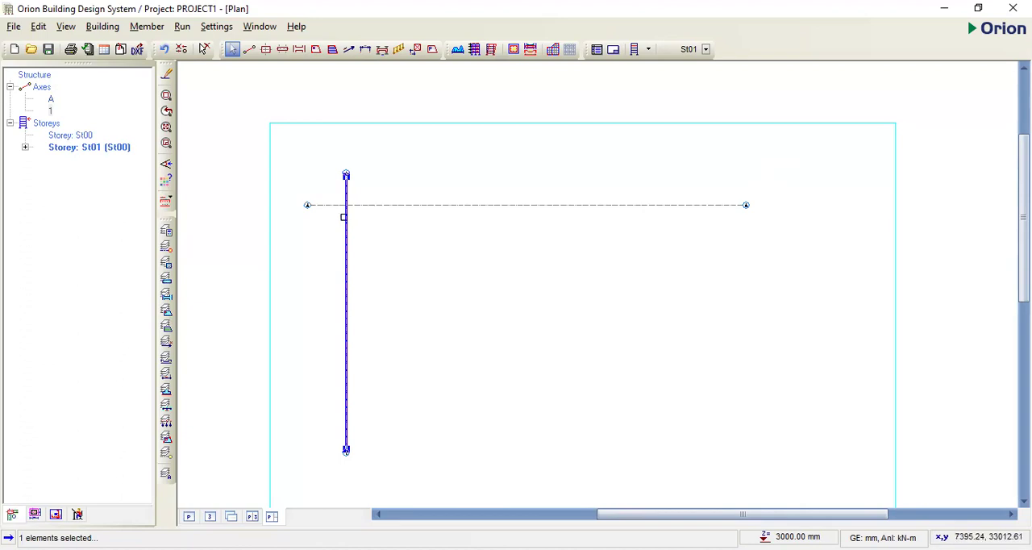
{"action": "scroll", "coordinate": [358, 174], "scroll_direction": "up", "scroll_amount": 1}
{"action": "scroll", "coordinate": [431, 159], "scroll_direction": "down", "scroll_amount": 1}
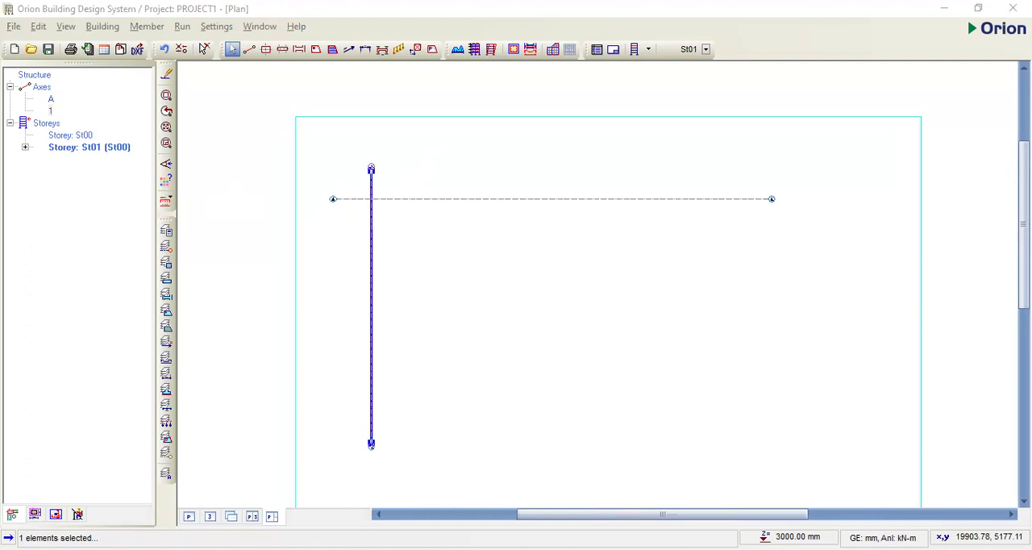
{"action": "right_click", "coordinate": [446, 159]}
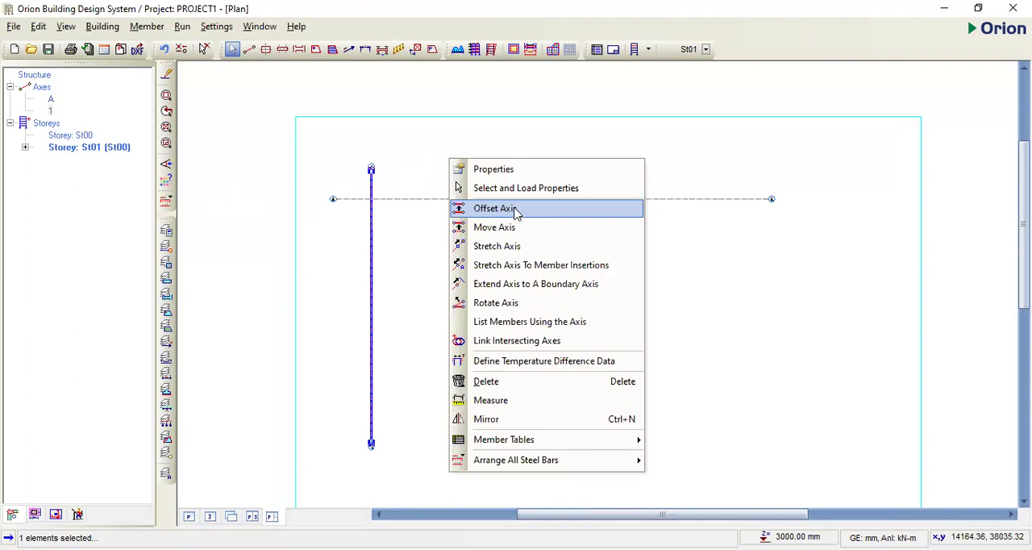
{"action": "left_click", "coordinate": [516, 210]}
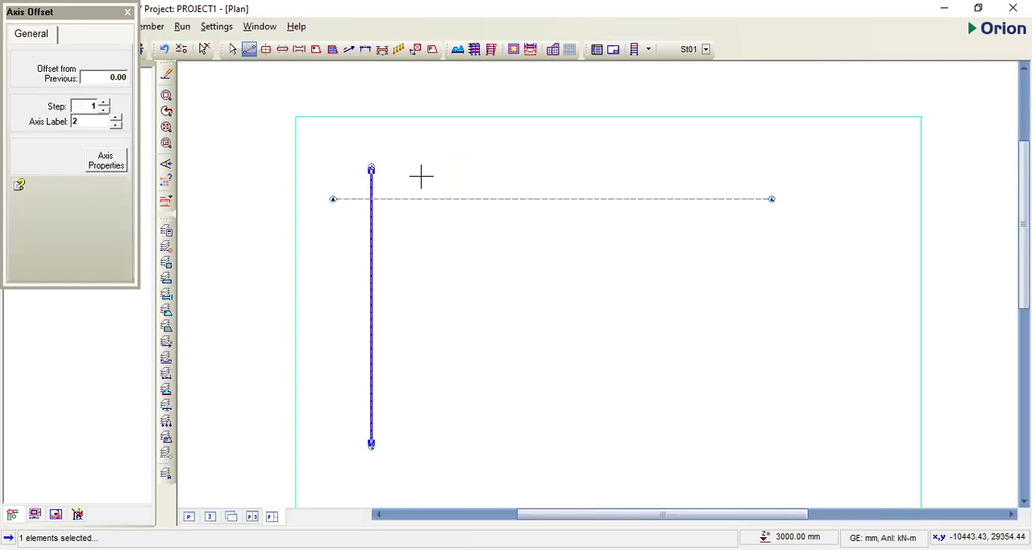
{"action": "type", "text": "46"}
{"action": "key", "text": "BackSpace"}
{"action": "type", "text": "362"}
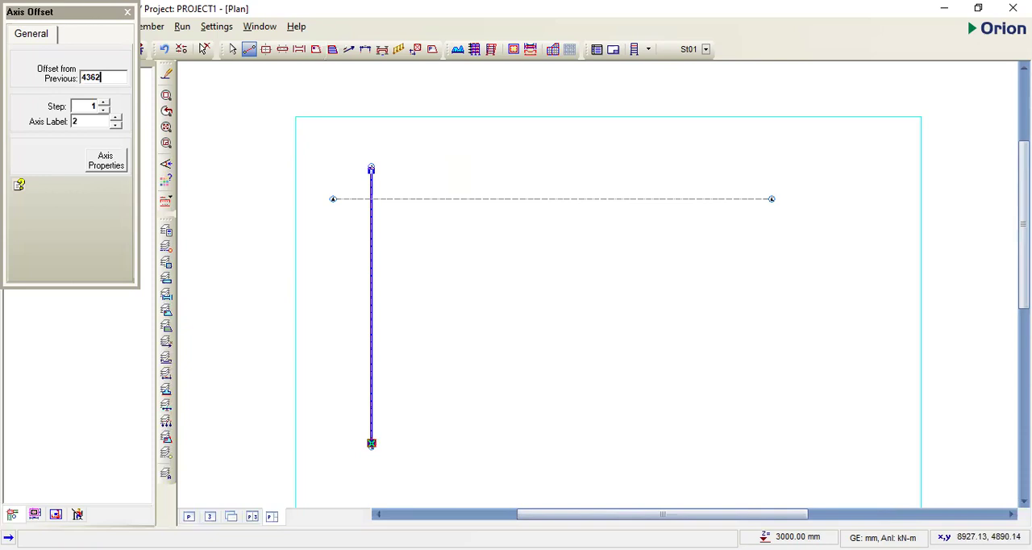
{"action": "key", "text": "Return"}
{"action": "left_click", "coordinate": [371, 443]}
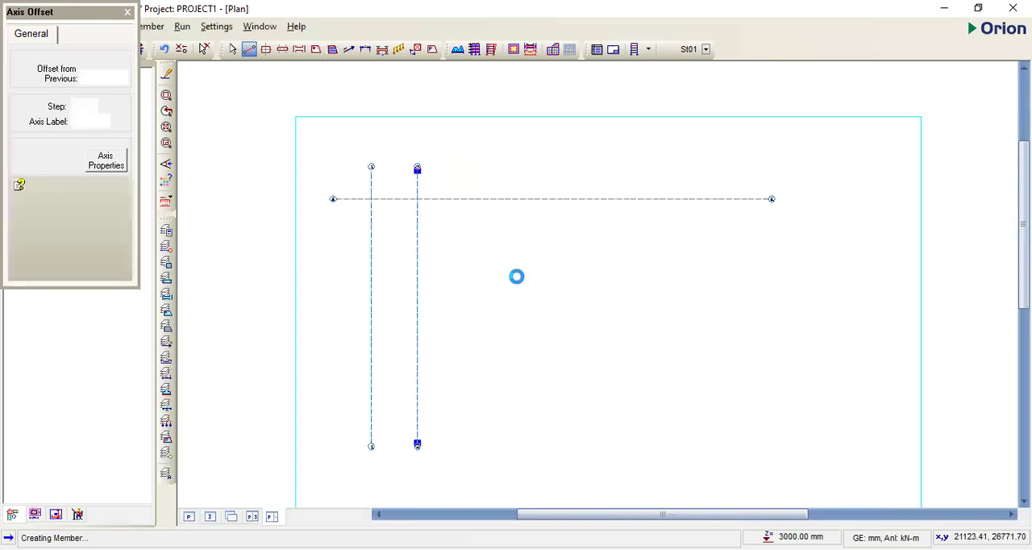
- Offset axis 2 by 2725 mm to the right to add the third vertical axis
{"action": "scroll", "coordinate": [411, 166], "scroll_direction": "up", "scroll_amount": 3}
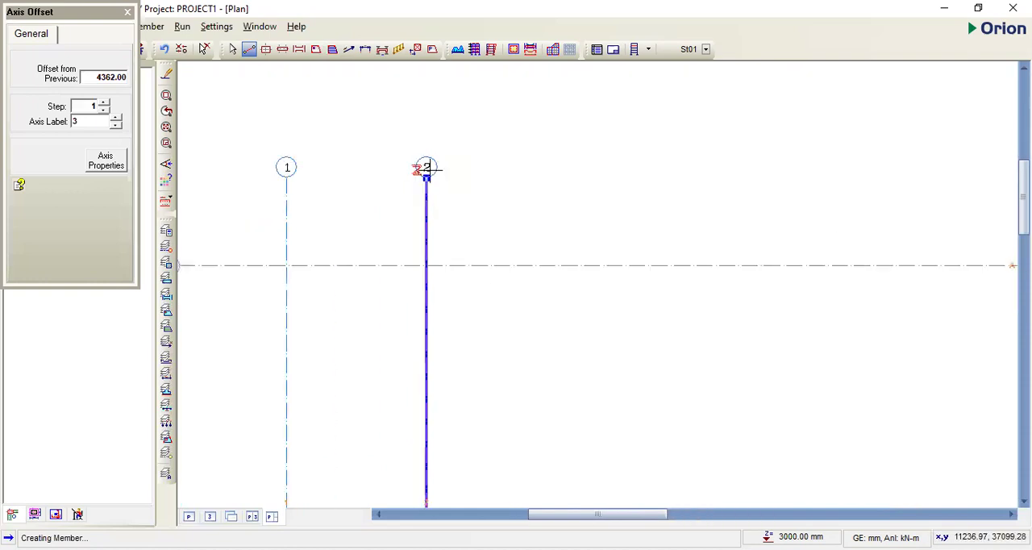
{"action": "scroll", "coordinate": [433, 164], "scroll_direction": "down", "scroll_amount": 2}
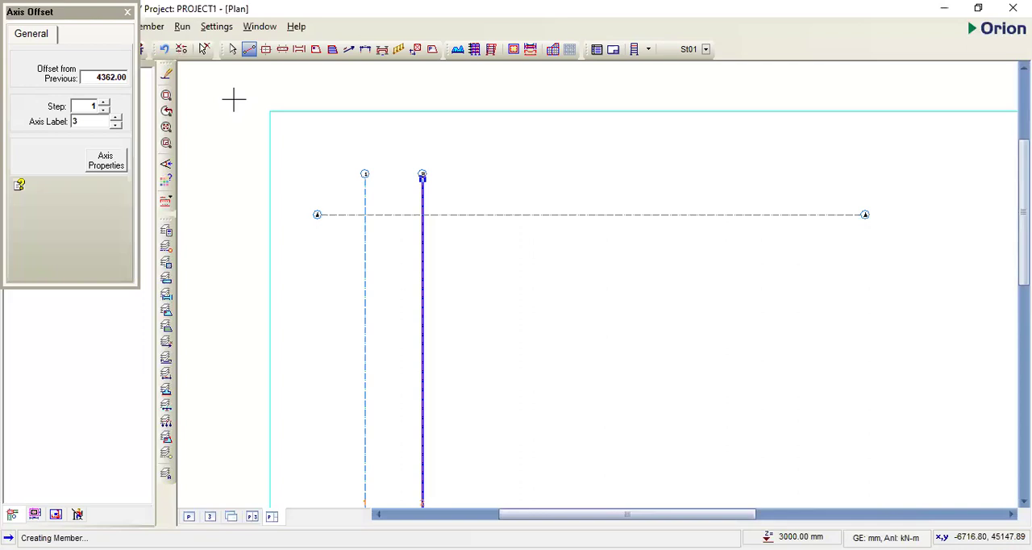
{"action": "type", "text": "2725"}
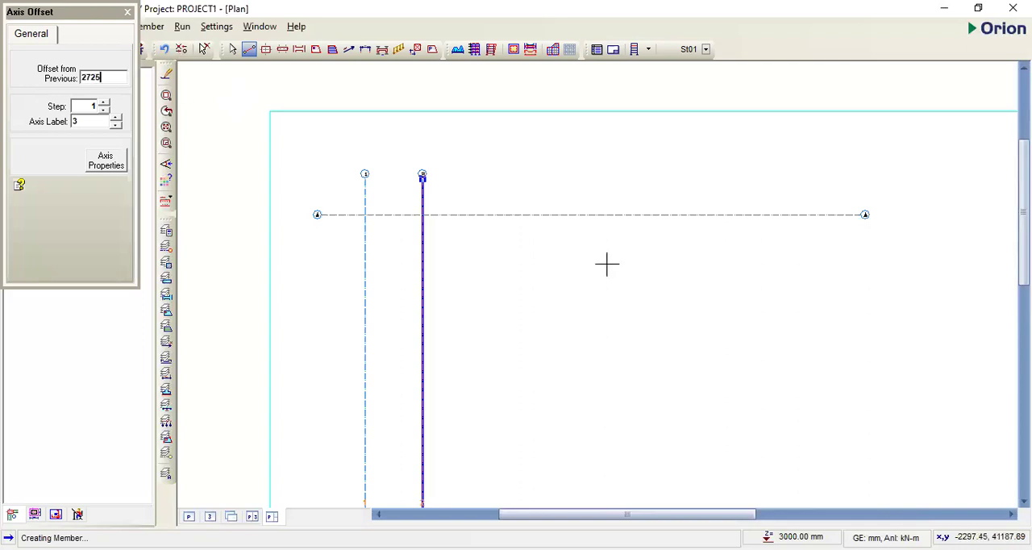
{"action": "key", "text": "Return"}
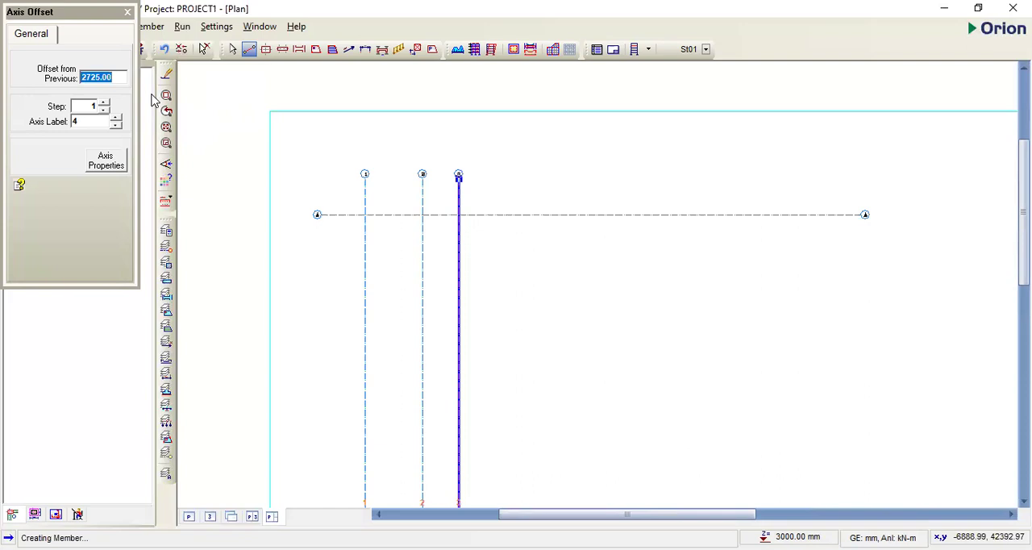
- Offset axis 3 by 4362 mm to the right to add axis 4
{"action": "type", "text": "4362"}
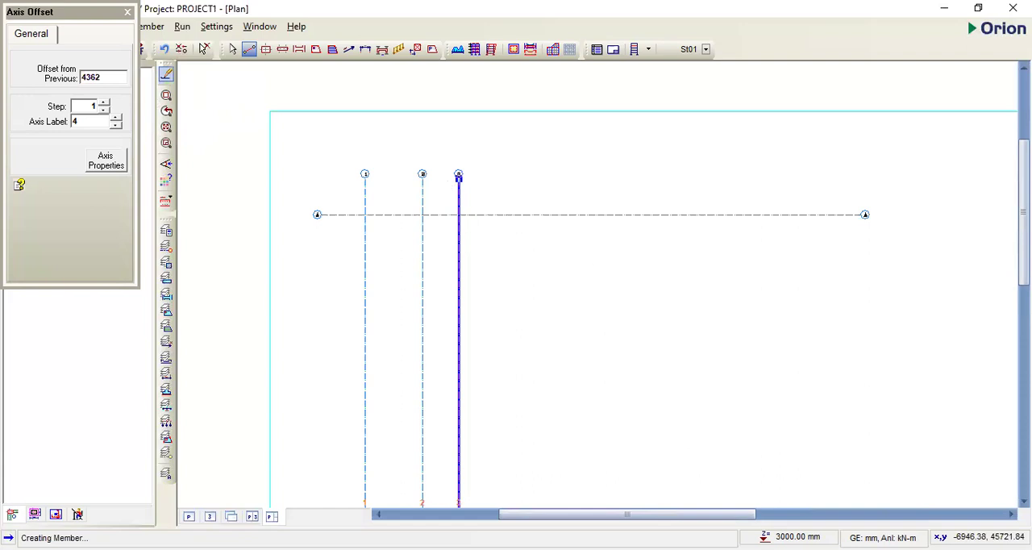
{"action": "key", "text": "Return"}
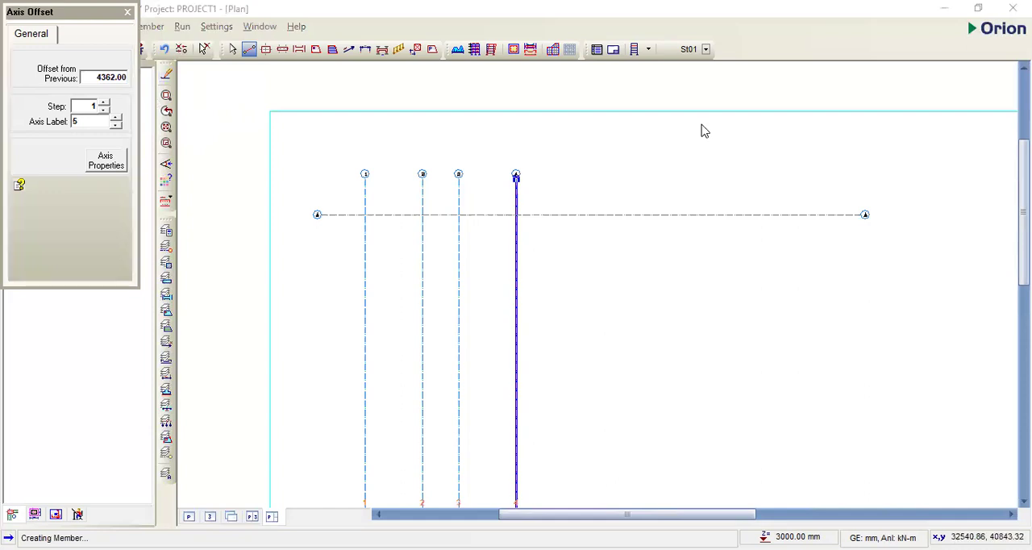
- Offset axis 4 by 2725 mm to the right to add axis 5
{"action": "left_click", "coordinate": [134, 186]}
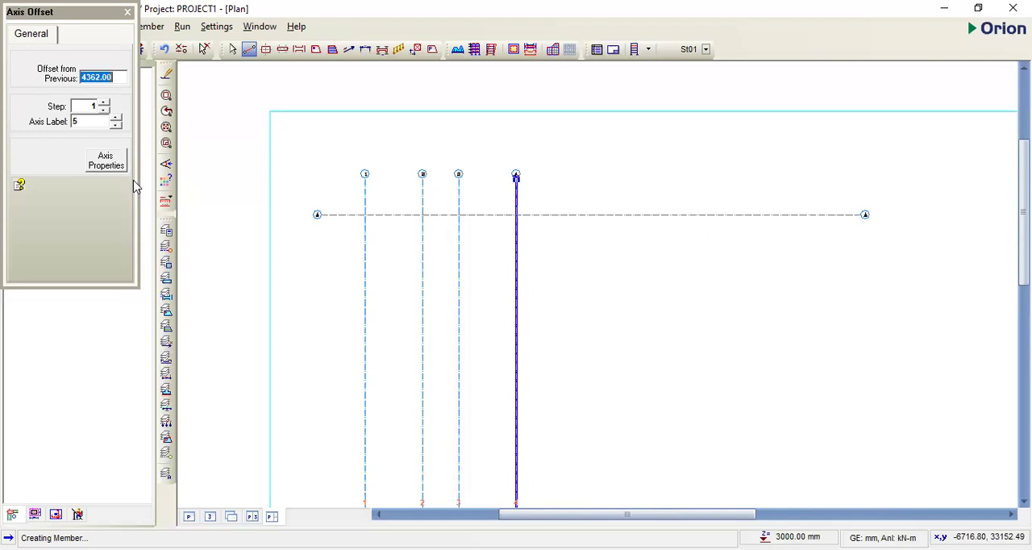
{"action": "type", "text": "2725"}
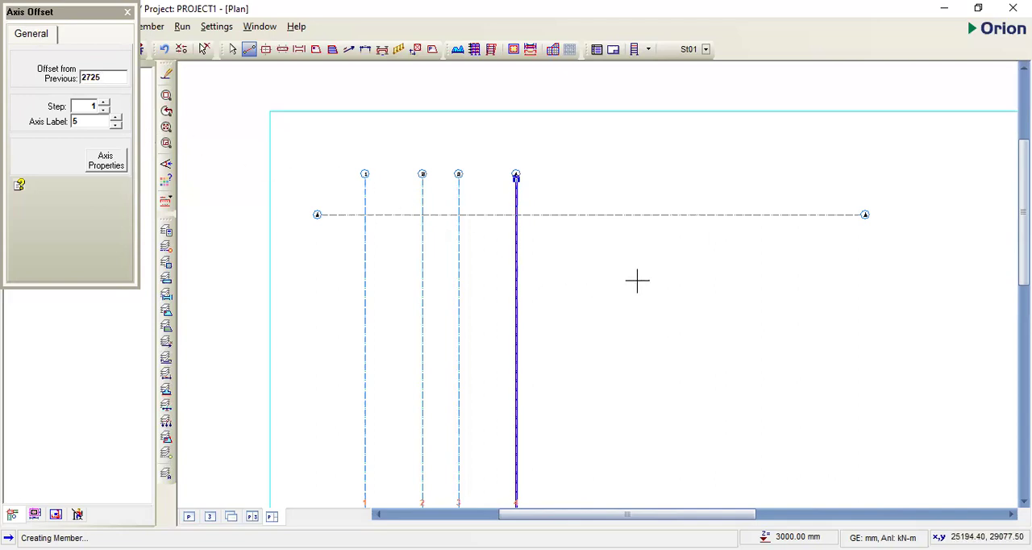
{"action": "key", "text": "Return"}
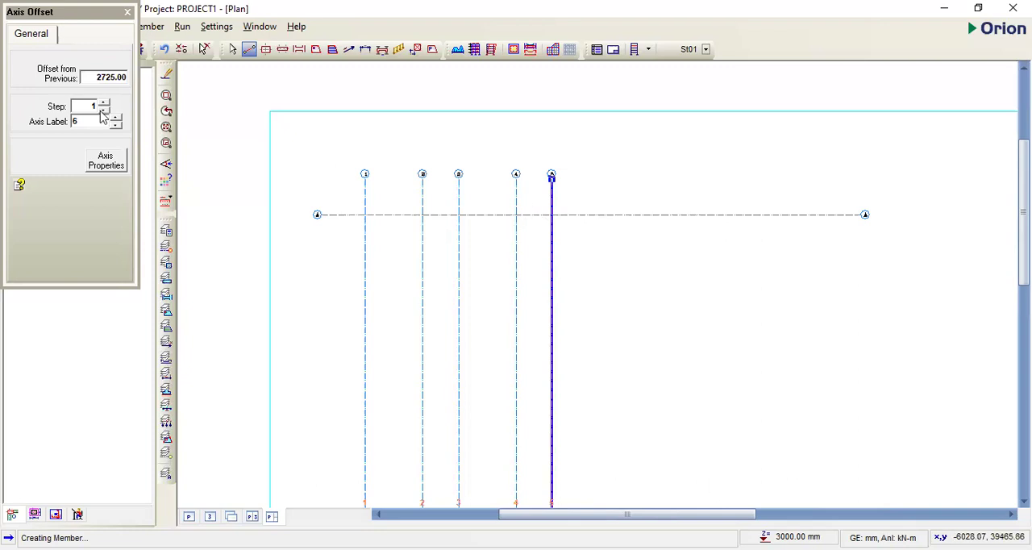
- Offset axis 5 by 4362 mm to the right to add axis 6
{"action": "type", "text": "4362"}
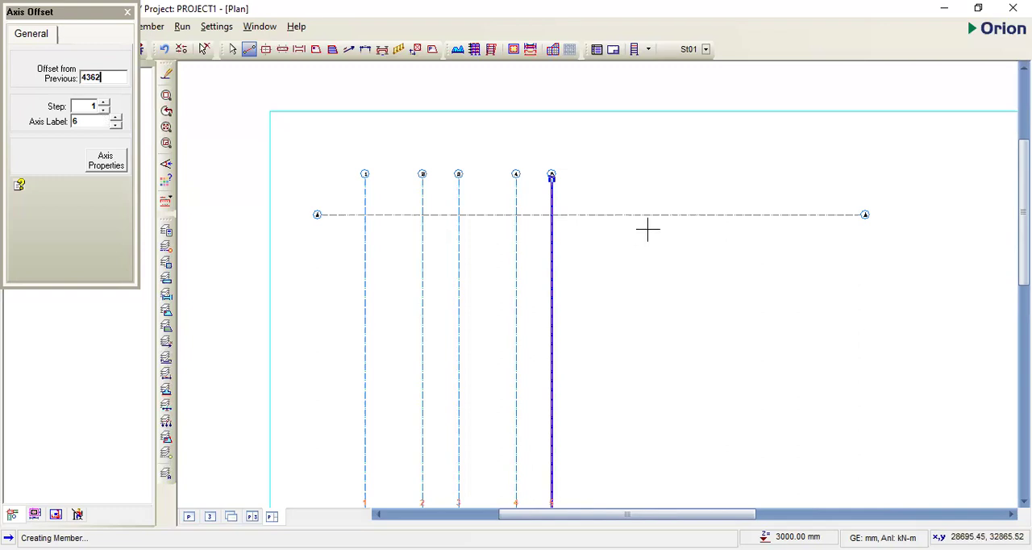
{"action": "key", "text": "Return"}
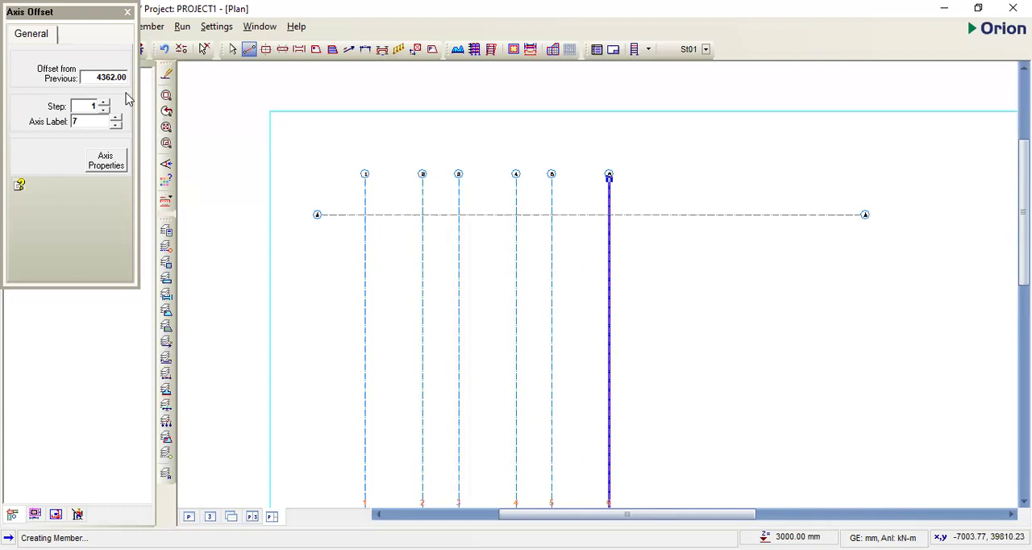
- Offset axis 6 by 2725 mm to the right to add axis 7
{"action": "type", "text": "2725"}
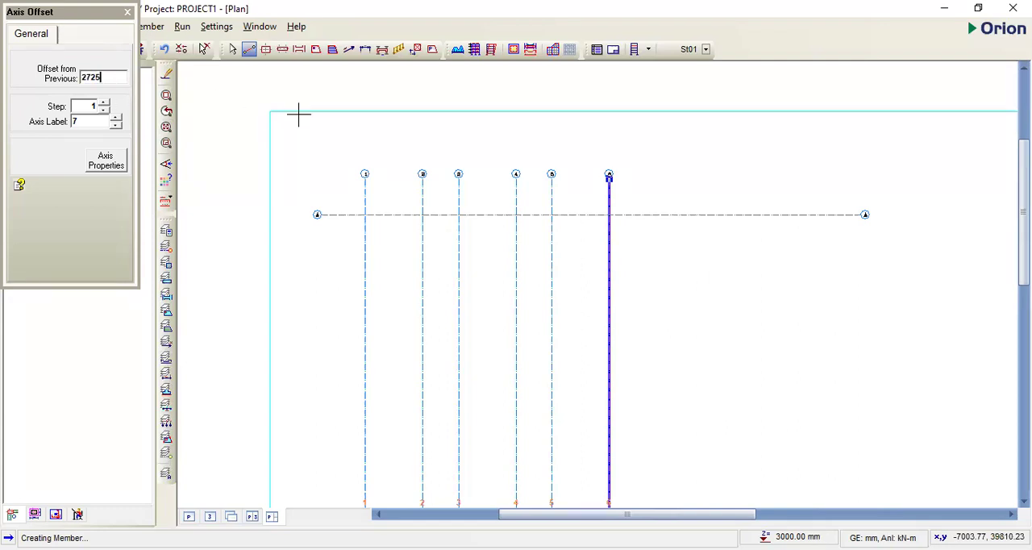
{"action": "left_click", "coordinate": [667, 181]}
{"action": "scroll", "coordinate": [667, 180], "scroll_direction": "up", "scroll_amount": 6}
{"action": "scroll", "coordinate": [545, 151], "scroll_direction": "down", "scroll_amount": 5}
{"action": "scroll", "coordinate": [577, 141], "scroll_direction": "up", "scroll_amount": 2}
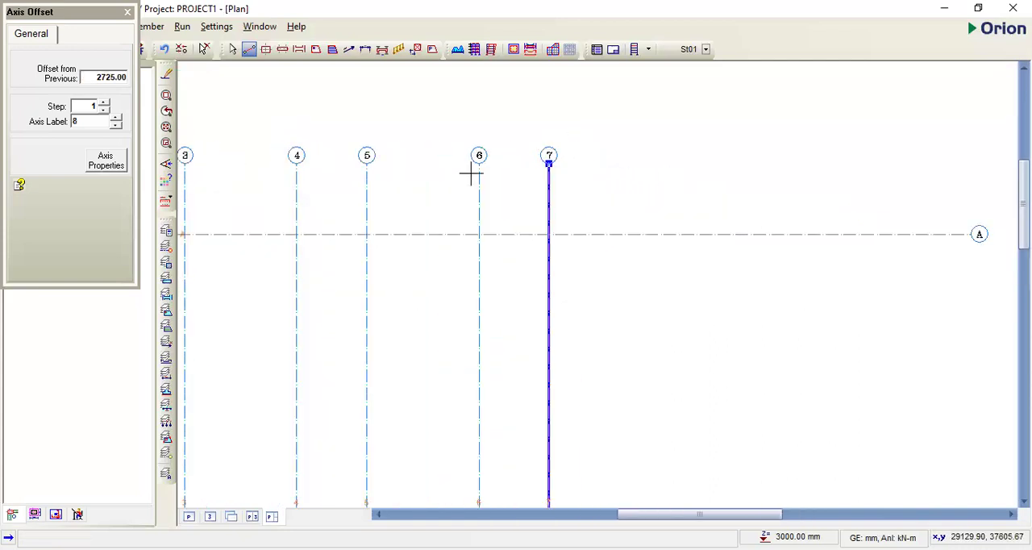
- Offset axis 7 by 255 mm to the right to add axis 8
{"action": "left_click", "coordinate": [103, 94]}
{"action": "type", "text": "255"}
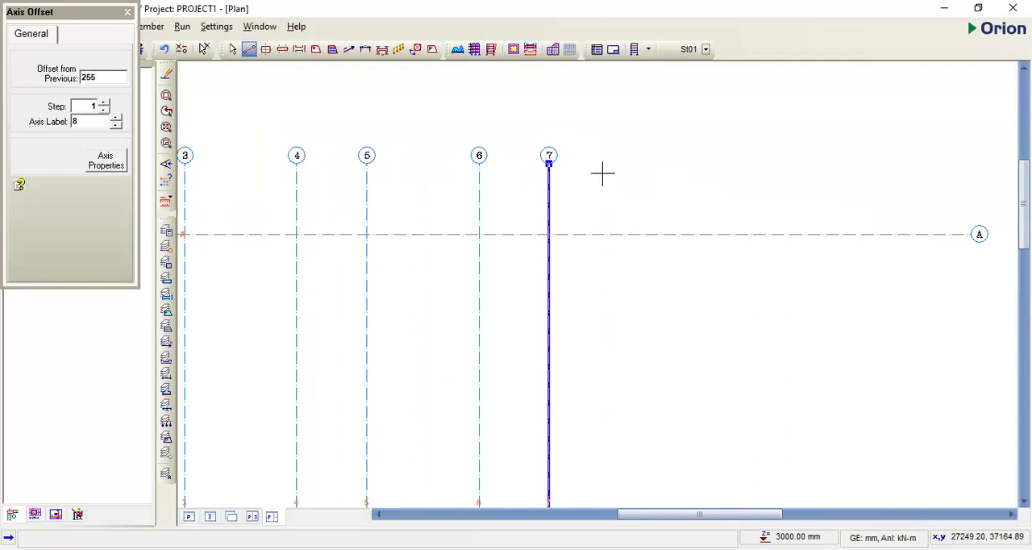
{"action": "left_click", "coordinate": [550, 191]}
{"action": "scroll", "coordinate": [564, 177], "scroll_direction": "up", "scroll_amount": 3}
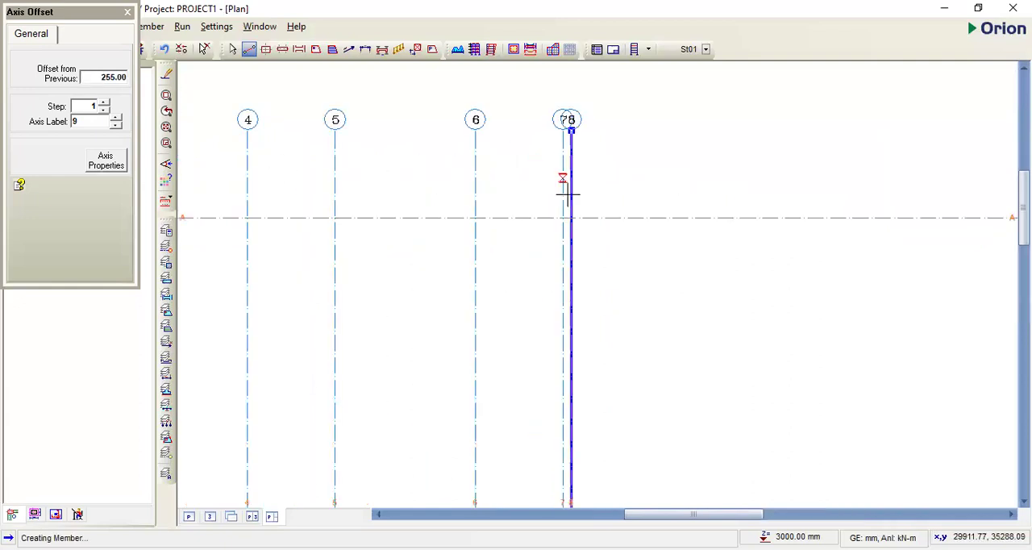
- Shorten axis A by stretching its right-hand end inward, closer to axis 8
{"action": "scroll", "coordinate": [567, 193], "scroll_direction": "up", "scroll_amount": 2}
{"action": "scroll", "coordinate": [211, 206], "scroll_direction": "down", "scroll_amount": 1}
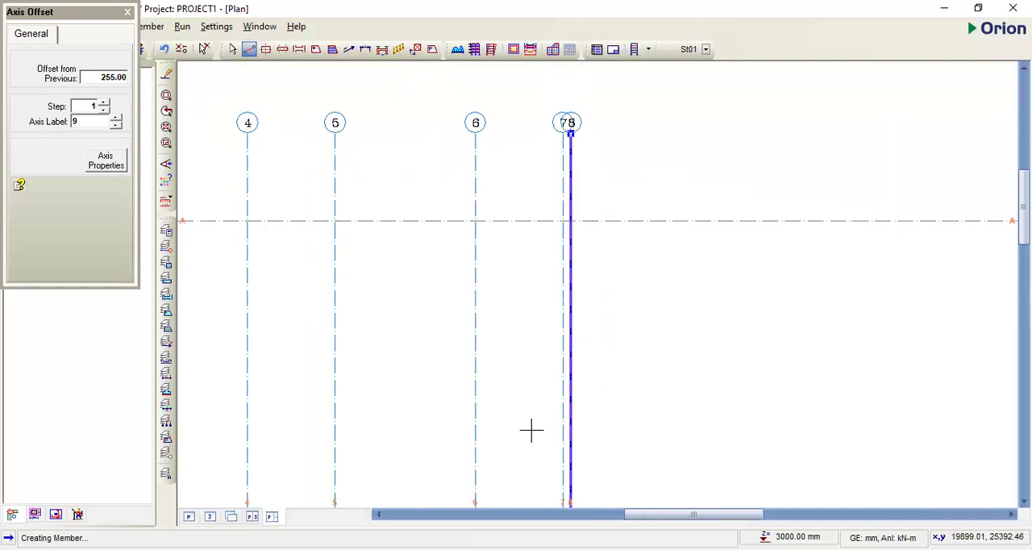
{"action": "scroll", "coordinate": [613, 194], "scroll_direction": "up", "scroll_amount": 1}
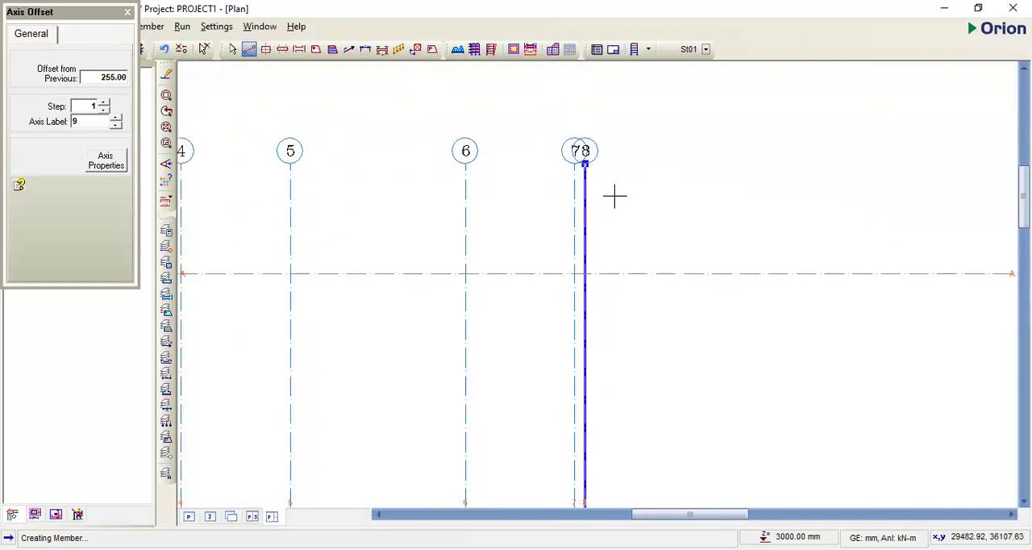
{"action": "scroll", "coordinate": [650, 186], "scroll_direction": "down", "scroll_amount": 3}
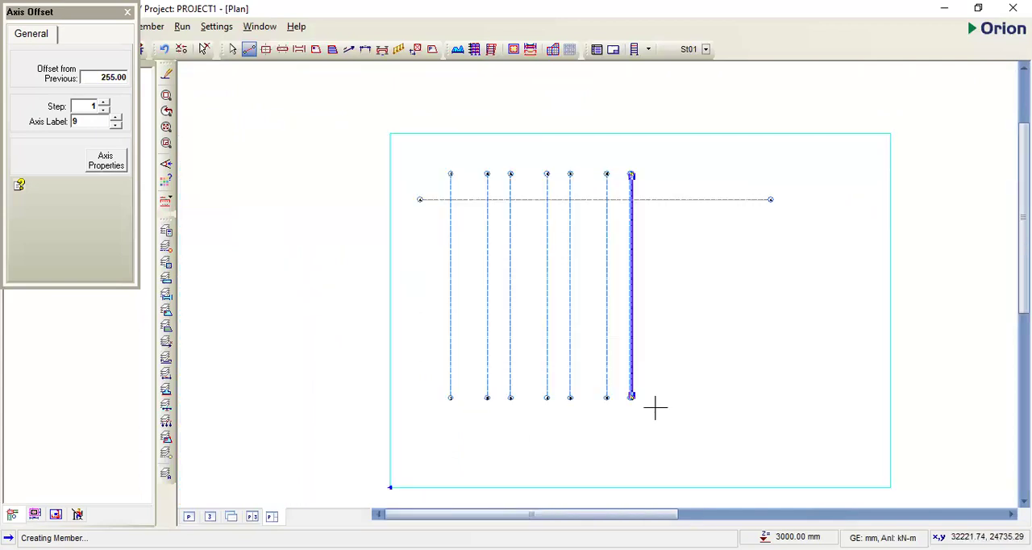
{"action": "scroll", "coordinate": [629, 276], "scroll_direction": "up", "scroll_amount": 1}
{"action": "scroll", "coordinate": [625, 98], "scroll_direction": "up", "scroll_amount": 1}
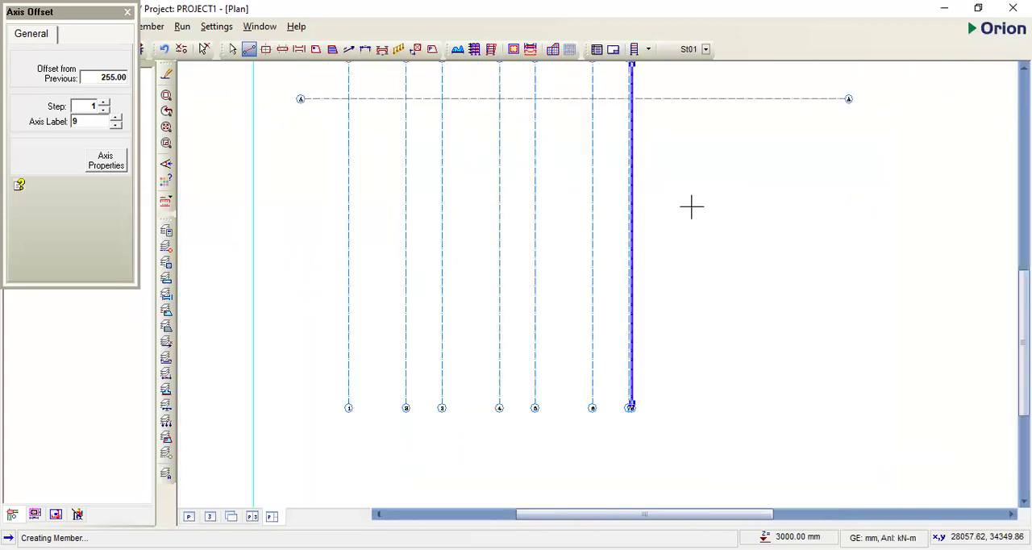
{"action": "scroll", "coordinate": [686, 196], "scroll_direction": "down", "scroll_amount": 1}
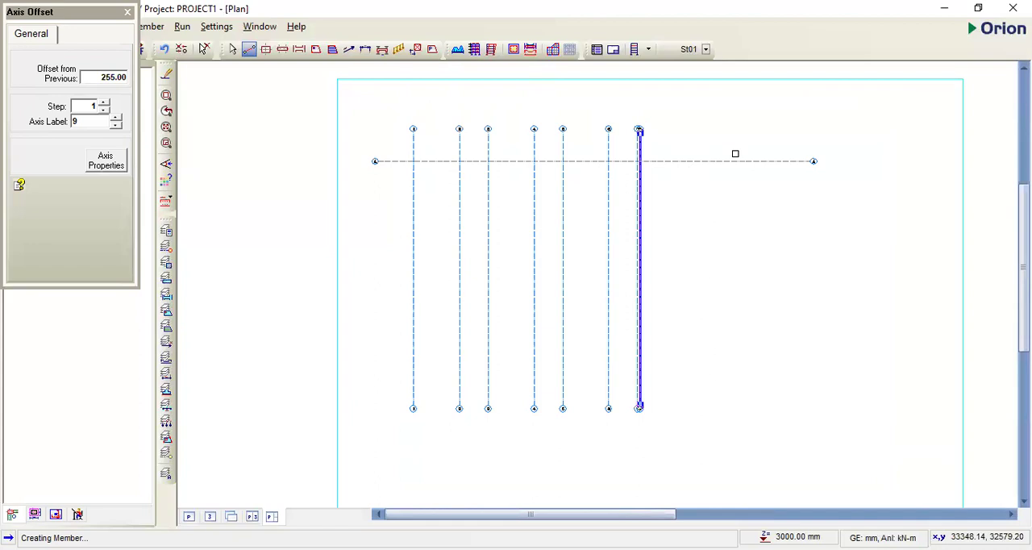
{"action": "key", "text": "Escape"}
{"action": "left_click", "coordinate": [753, 144]}
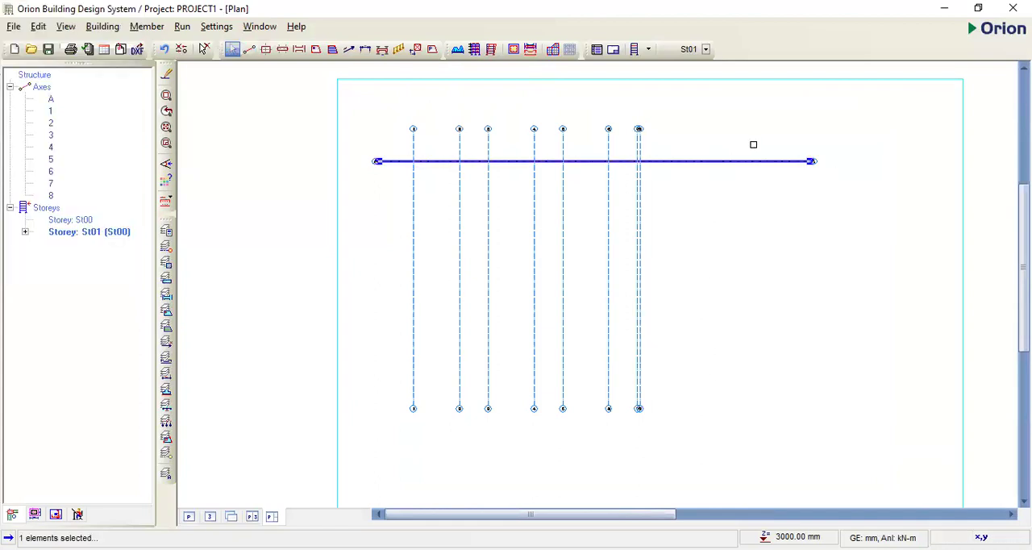
{"action": "left_click", "coordinate": [811, 162]}
{"action": "left_click", "coordinate": [691, 161]}
{"action": "key", "text": "Escape"}
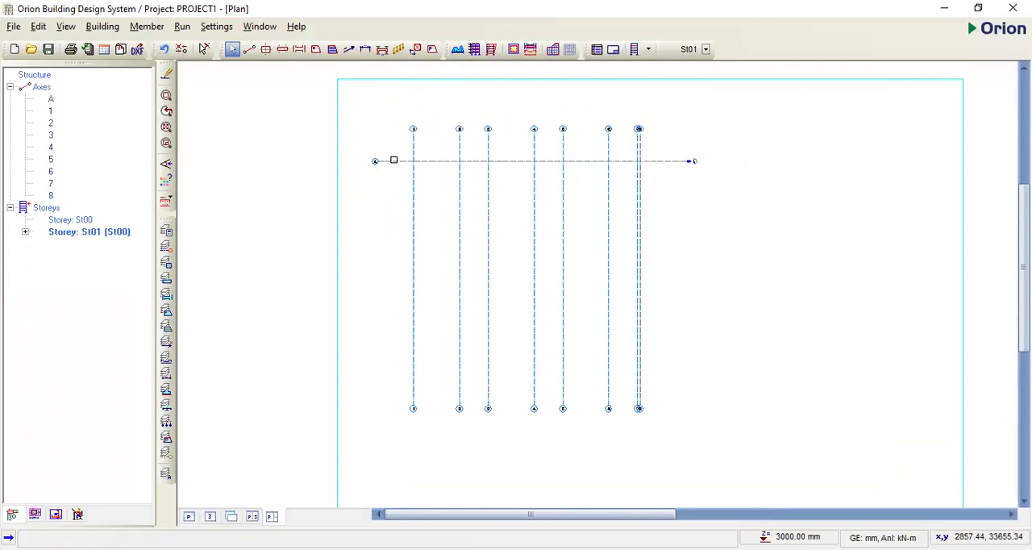
- Offset axis A by 3000 mm downward to add horizontal axis B
{"action": "left_click", "coordinate": [516, 161]}
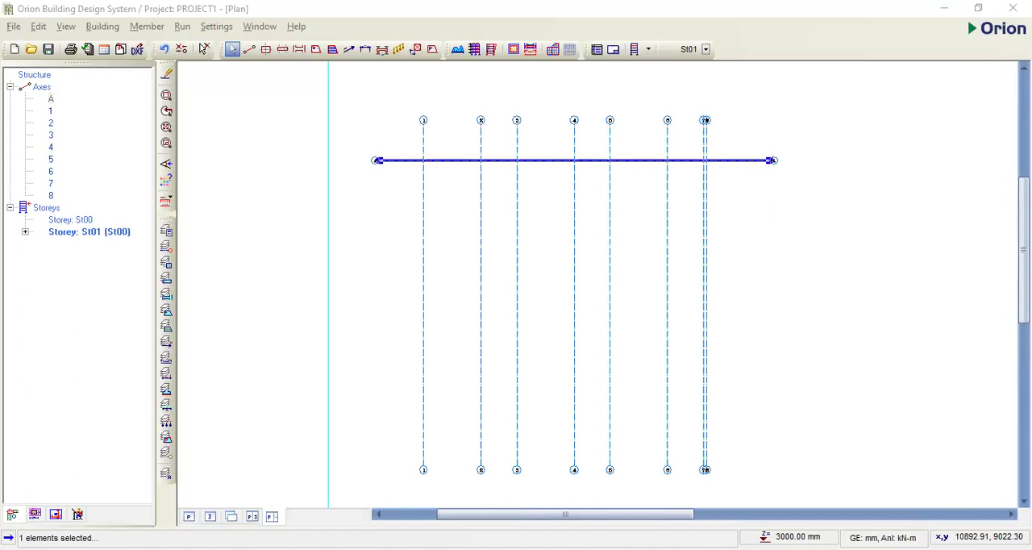
{"action": "right_click", "coordinate": [789, 175]}
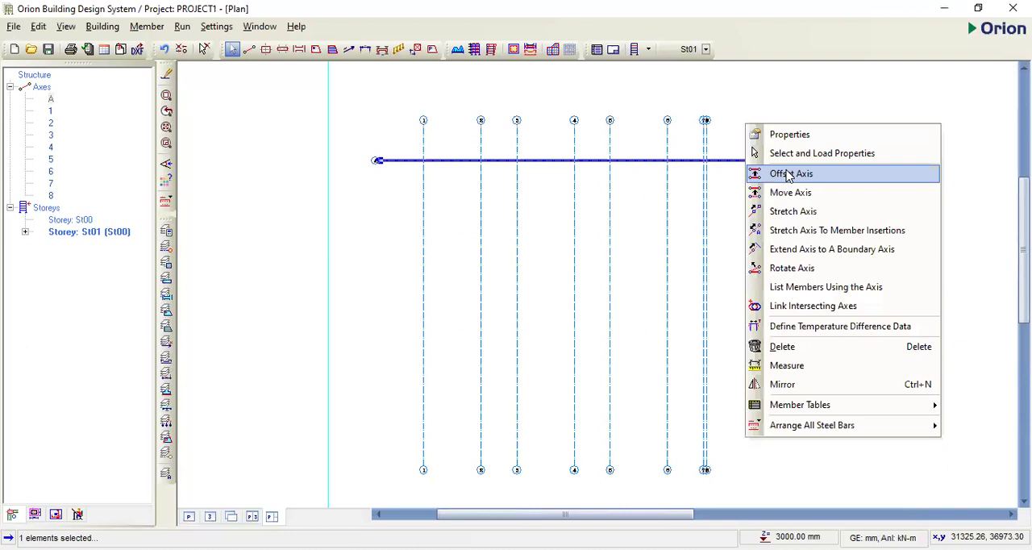
{"action": "left_click", "coordinate": [788, 175]}
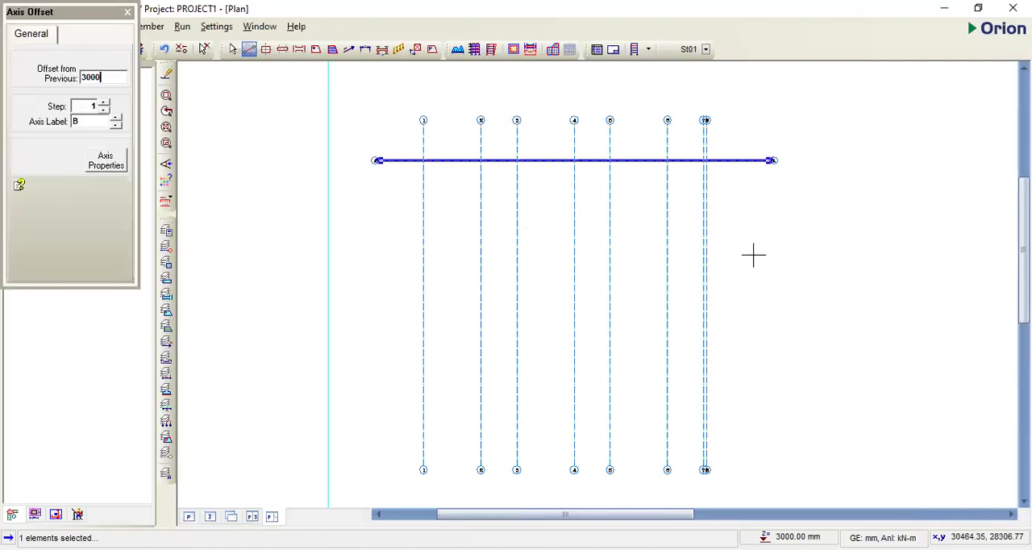
{"action": "left_click", "coordinate": [707, 314]}
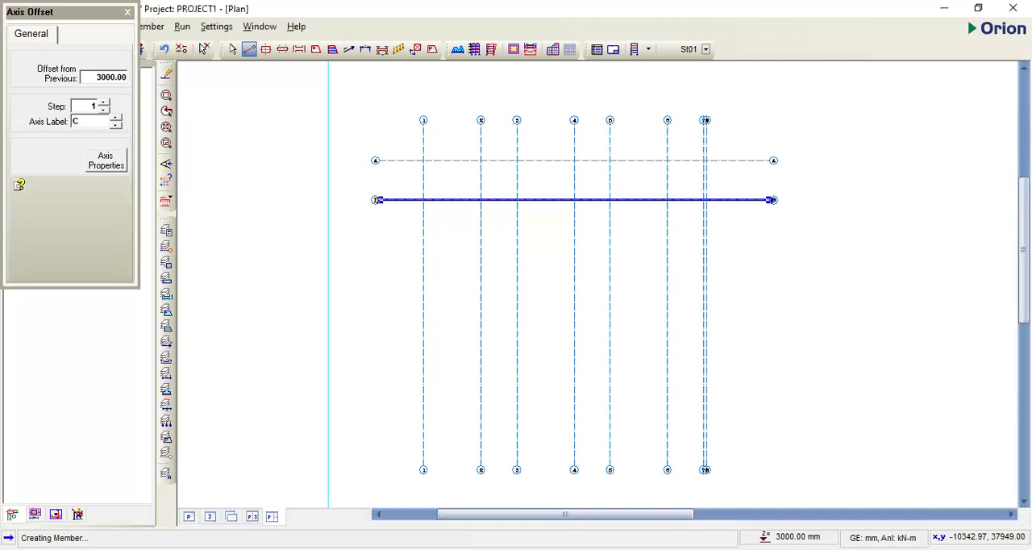
- Offset axis B by 3225 mm downward to add horizontal axis C
{"action": "type", "text": "3225"}
{"action": "left_click", "coordinate": [751, 306]}
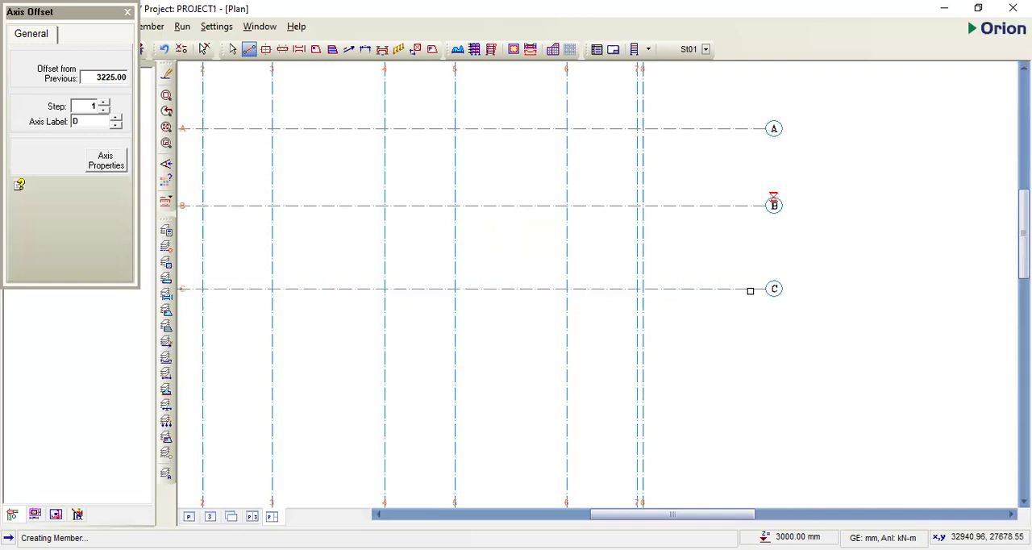
{"action": "key", "text": "Escape"}
- Offset axis C by 4050 mm downward to add horizontal axis D
{"action": "left_click", "coordinate": [751, 289]}
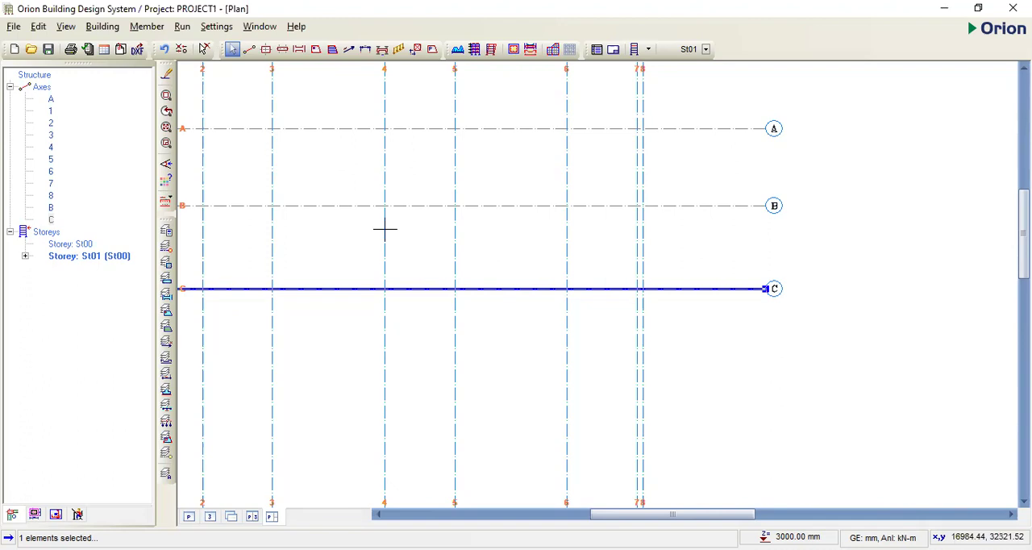
{"action": "right_click", "coordinate": [385, 230]}
{"action": "left_click", "coordinate": [452, 415]}
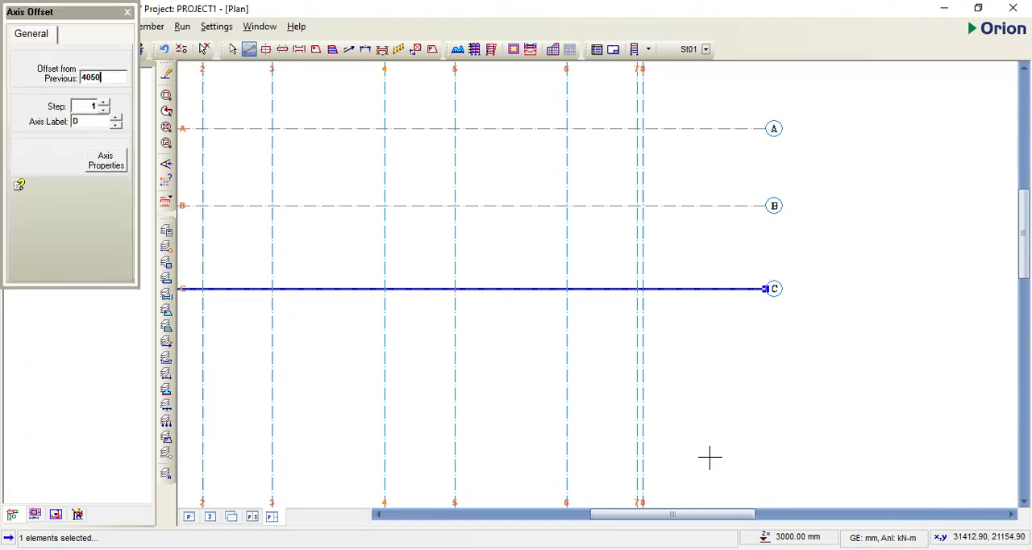
{"action": "key", "text": "Return"}
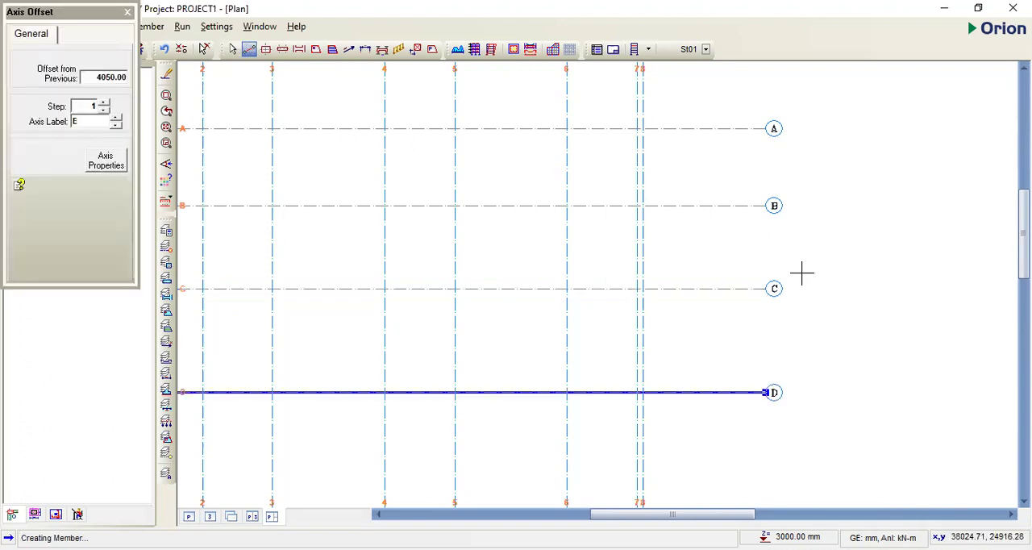
- Offset axis D by 2225 mm downward to add horizontal axis E
{"action": "scroll", "coordinate": [803, 260], "scroll_direction": "down", "scroll_amount": 1}
{"action": "scroll", "coordinate": [742, 353], "scroll_direction": "down", "scroll_amount": 2}
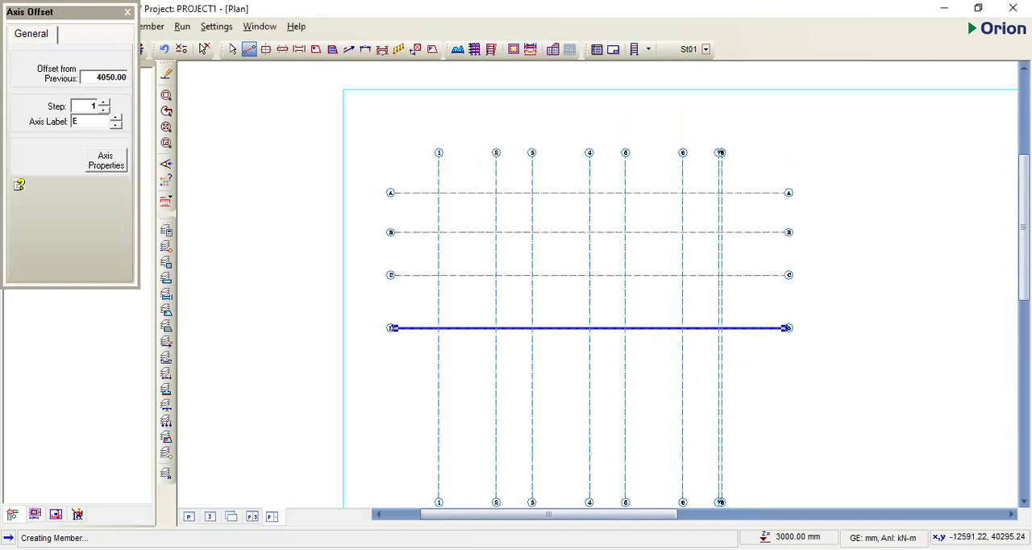
{"action": "type", "text": "2225"}
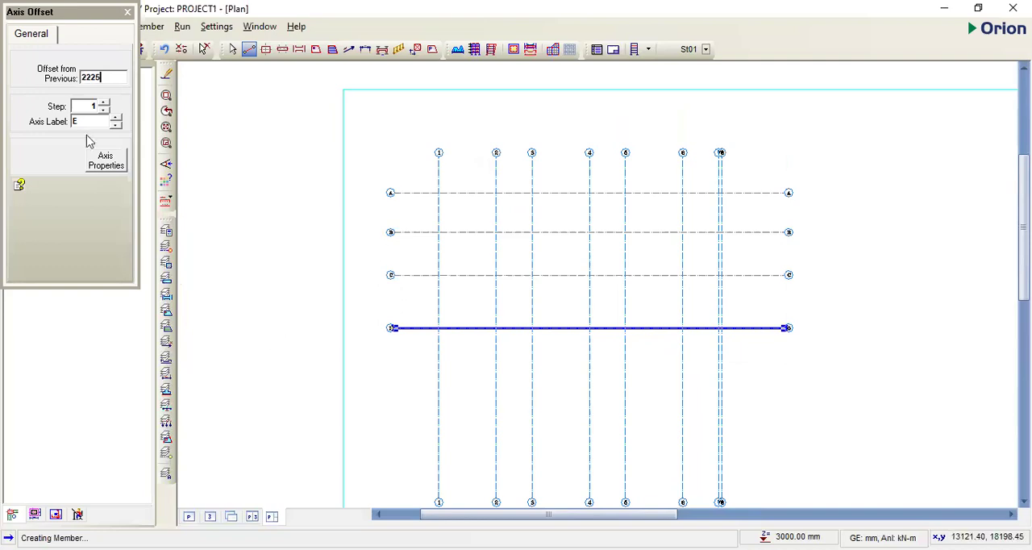
{"action": "key", "text": "Return"}
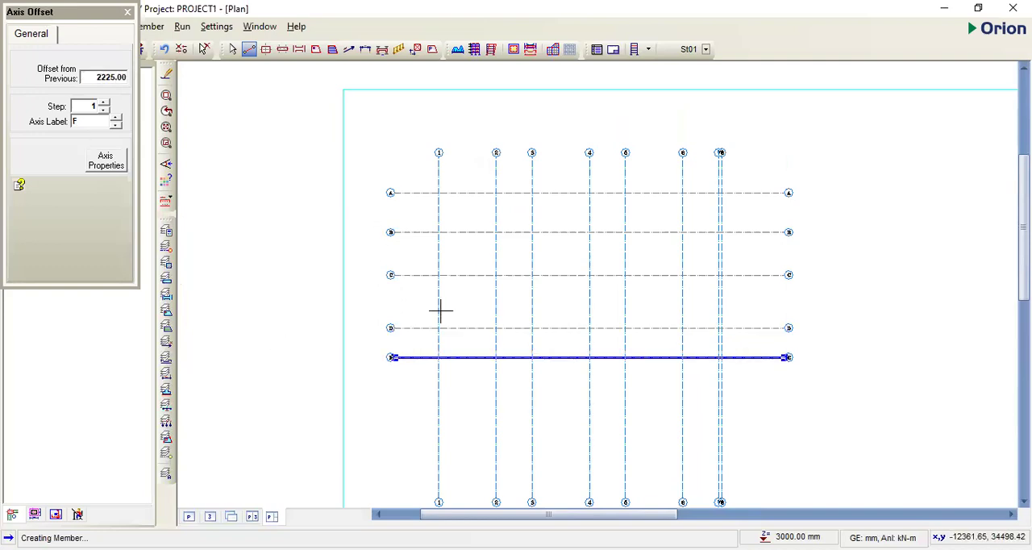
- Offset axis E by 3275 mm downward to add horizontal axis F
{"action": "right_click", "coordinate": [840, 288]}
{"action": "left_click", "coordinate": [703, 51]}
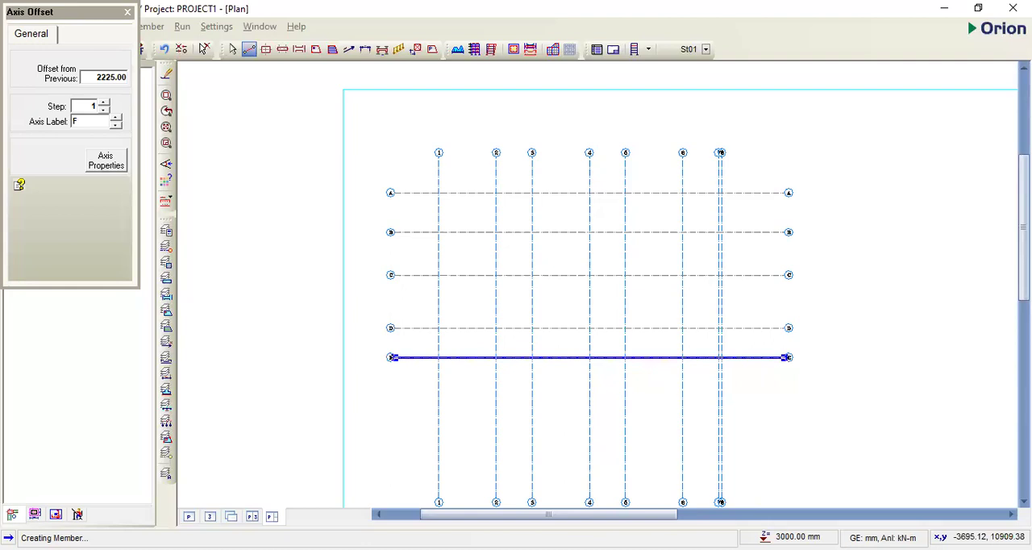
{"action": "type", "text": "3275"}
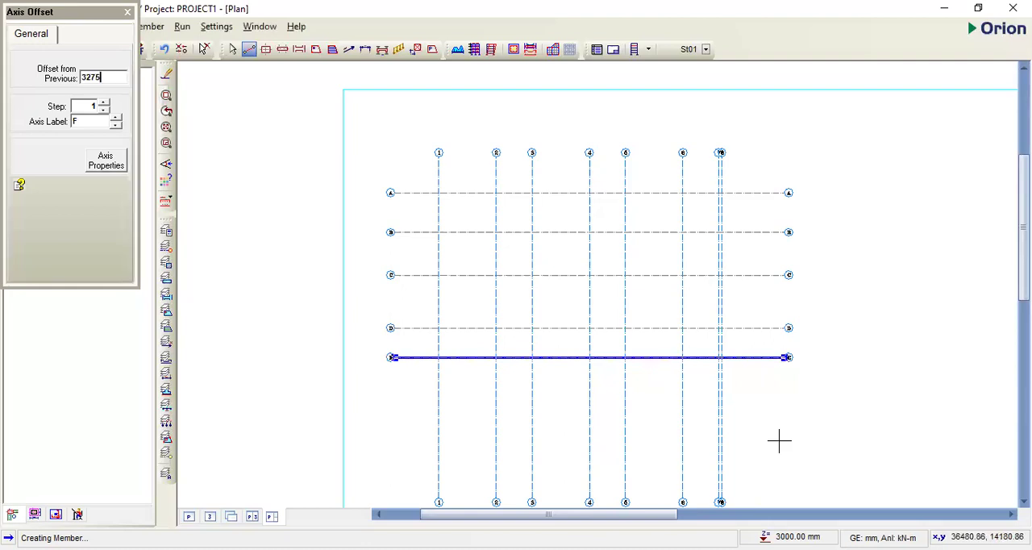
{"action": "key", "text": "Return"}
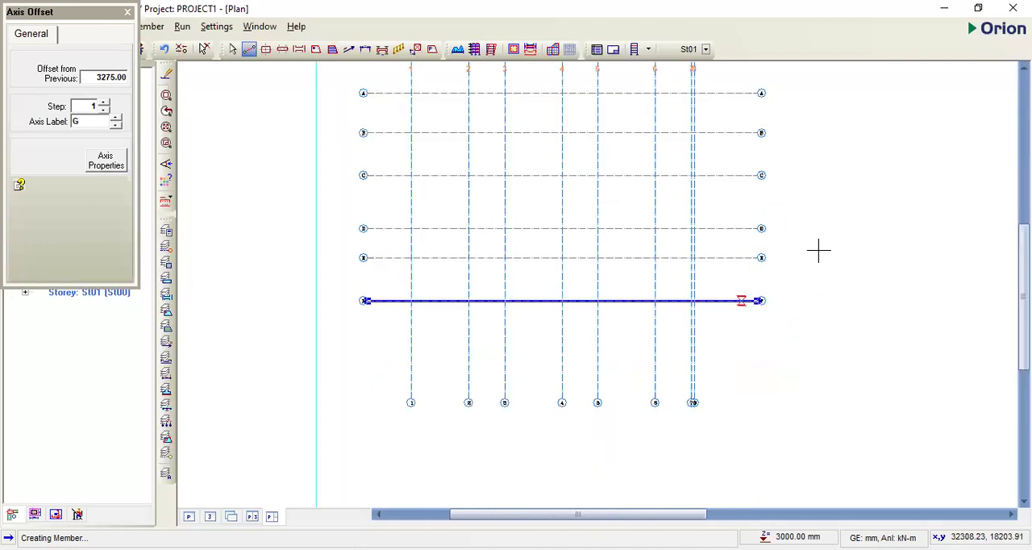
- Shorten vertical axes 1 to 8 together by stretching their lower ends up to just below axis F
{"action": "left_click_drag", "start_coordinate": [756, 426], "coordinate": [389, 368]}
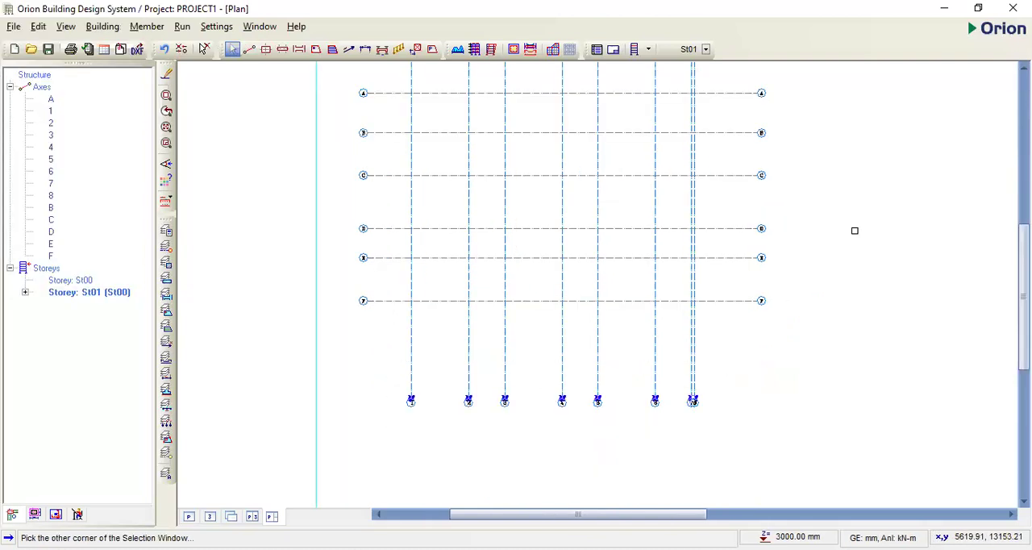
{"action": "left_click", "coordinate": [855, 229]}
{"action": "right_click", "coordinate": [728, 306]}
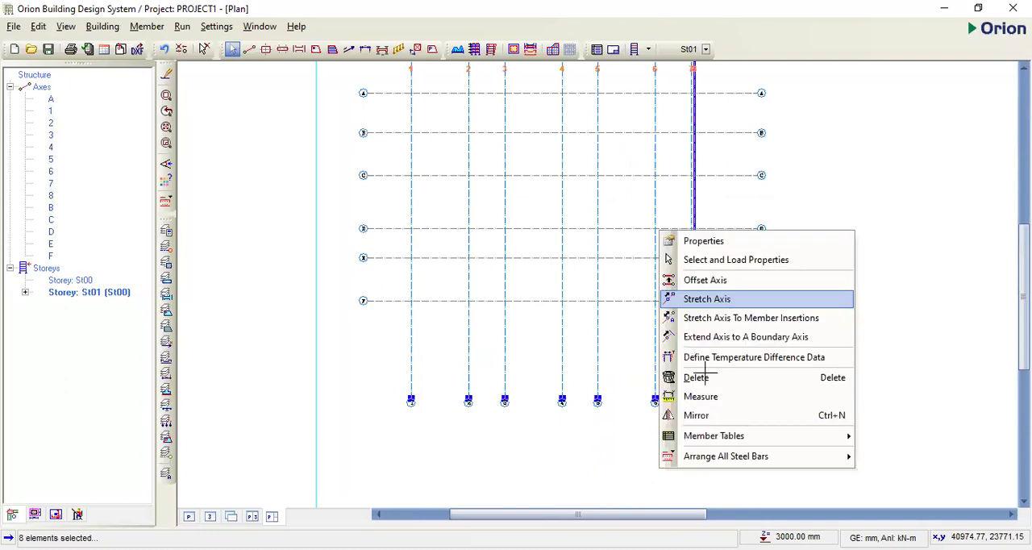
{"action": "left_click", "coordinate": [708, 298]}
{"action": "left_click", "coordinate": [693, 398]}
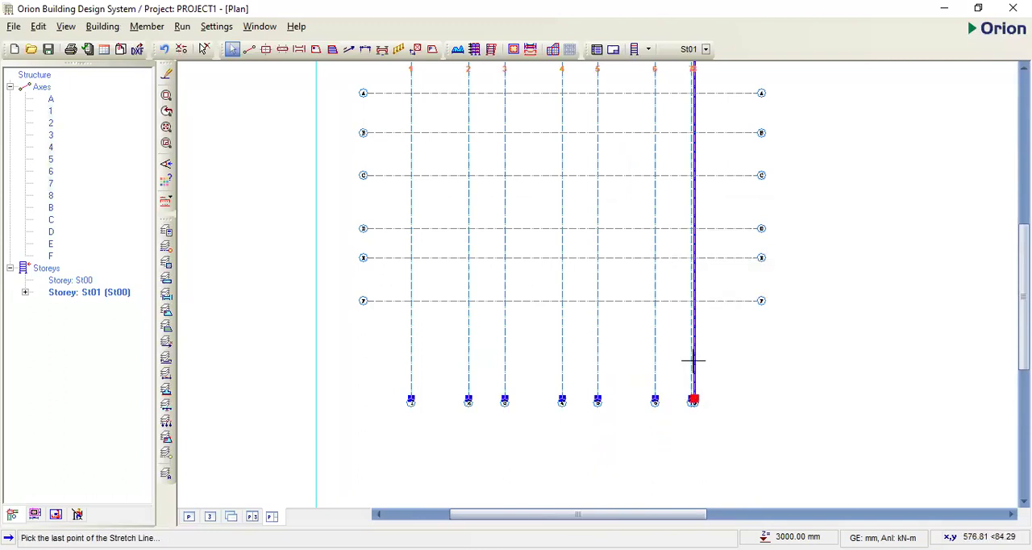
{"action": "left_click", "coordinate": [689, 352]}
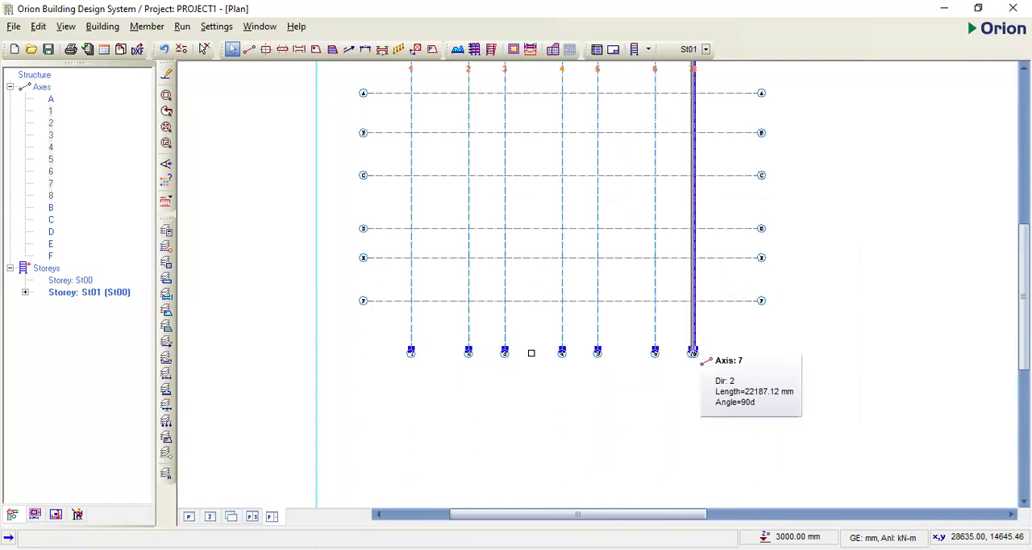
{"action": "scroll", "coordinate": [579, 403], "scroll_direction": "down", "scroll_amount": 1}
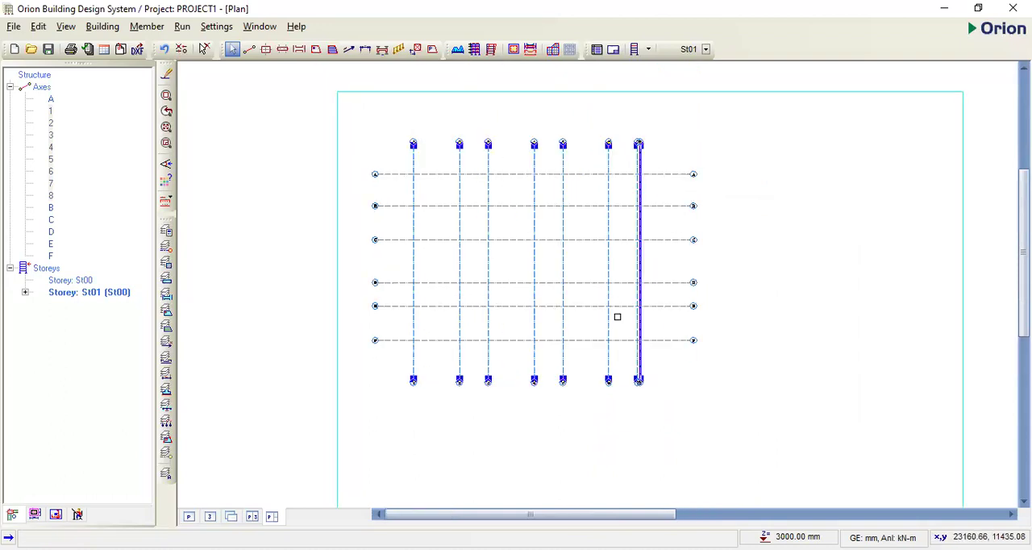
{"action": "left_click", "coordinate": [735, 233]}
{"action": "scroll", "coordinate": [599, 165], "scroll_direction": "up", "scroll_amount": 1}
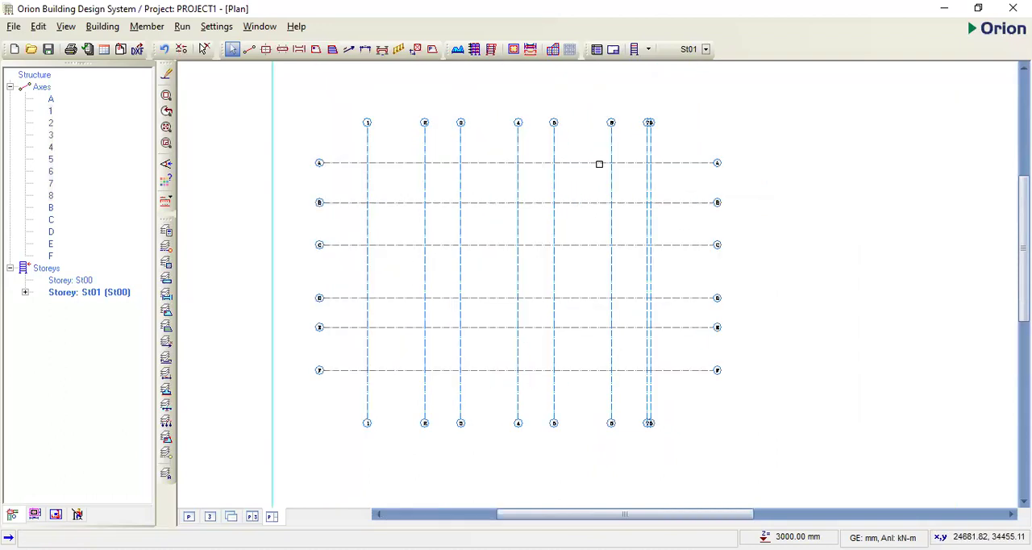
{"action": "scroll", "coordinate": [603, 161], "scroll_direction": "up", "scroll_amount": 1}
{"action": "scroll", "coordinate": [351, 154], "scroll_direction": "down", "scroll_amount": 1}
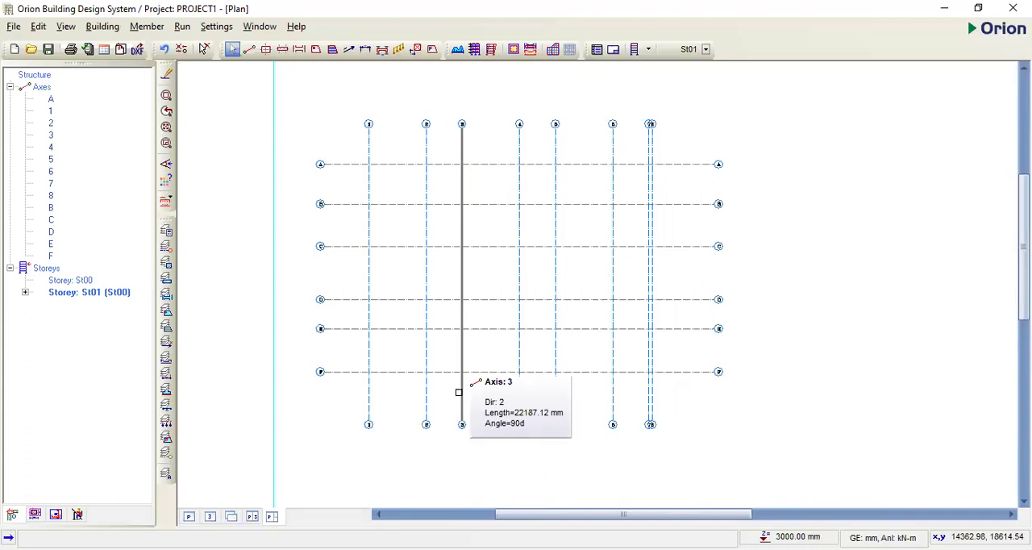
{"action": "scroll", "coordinate": [411, 186], "scroll_direction": "up", "scroll_amount": 1}
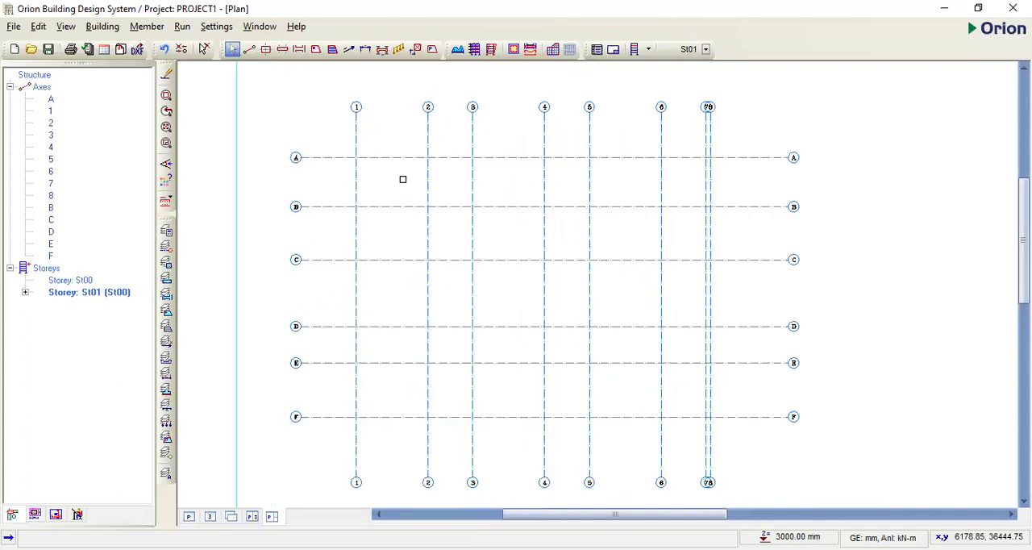
{"action": "scroll", "coordinate": [404, 173], "scroll_direction": "down", "scroll_amount": 1}
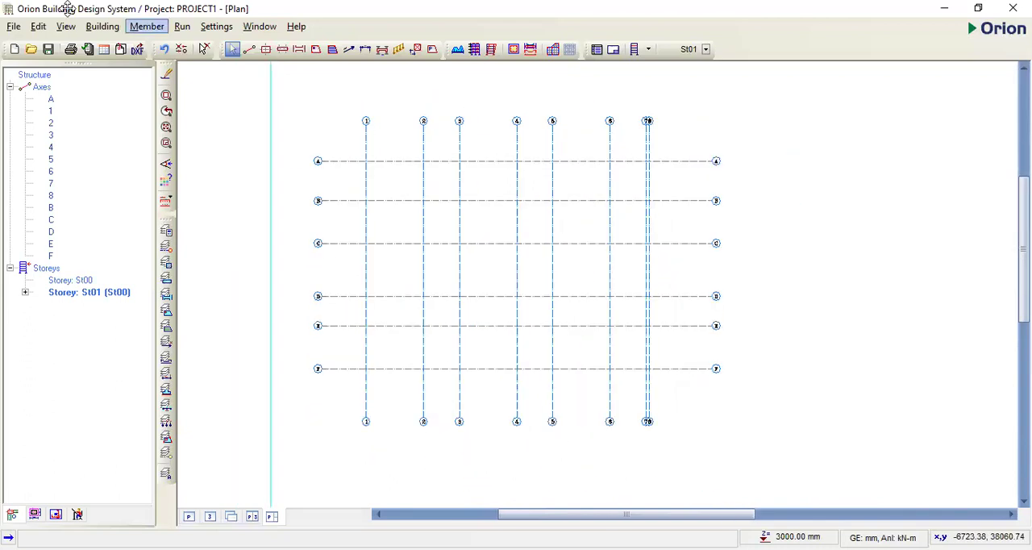
- Review the General Settings for view options, automatic saving, CAD editor and company name
{"action": "key", "text": "Right"}
{"action": "key", "text": "Right"}
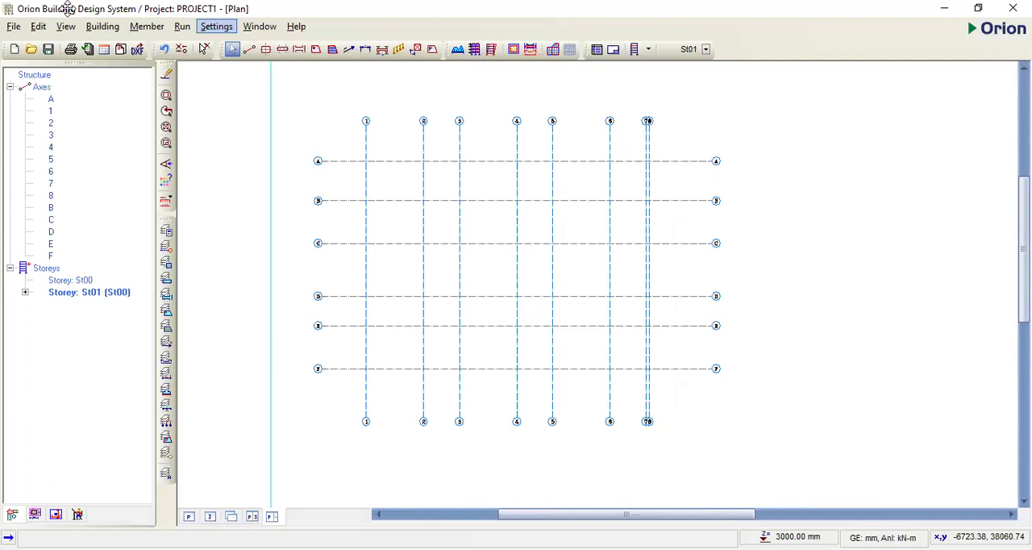
{"action": "key", "text": "Down"}
{"action": "key", "text": "Down"}
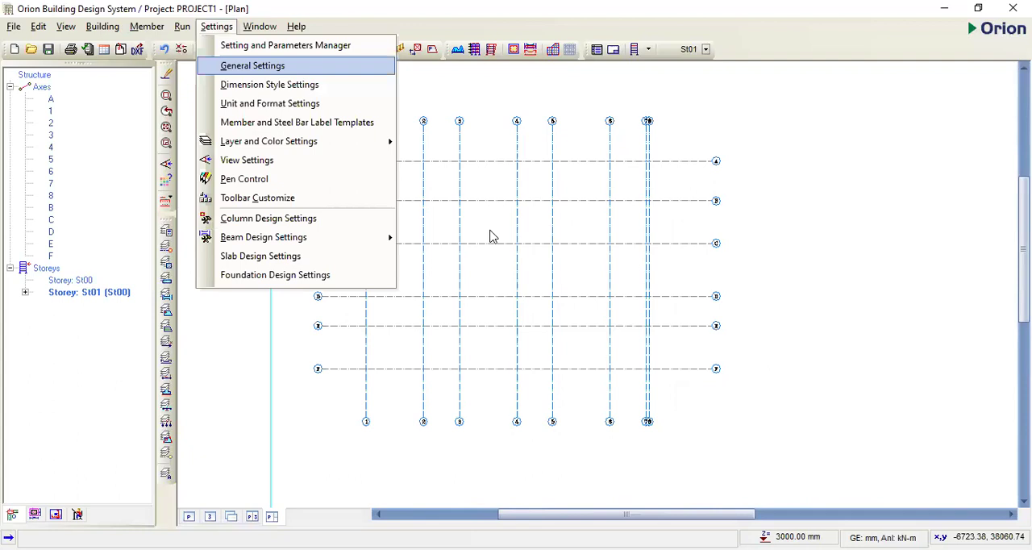
{"action": "key", "text": "Return"}
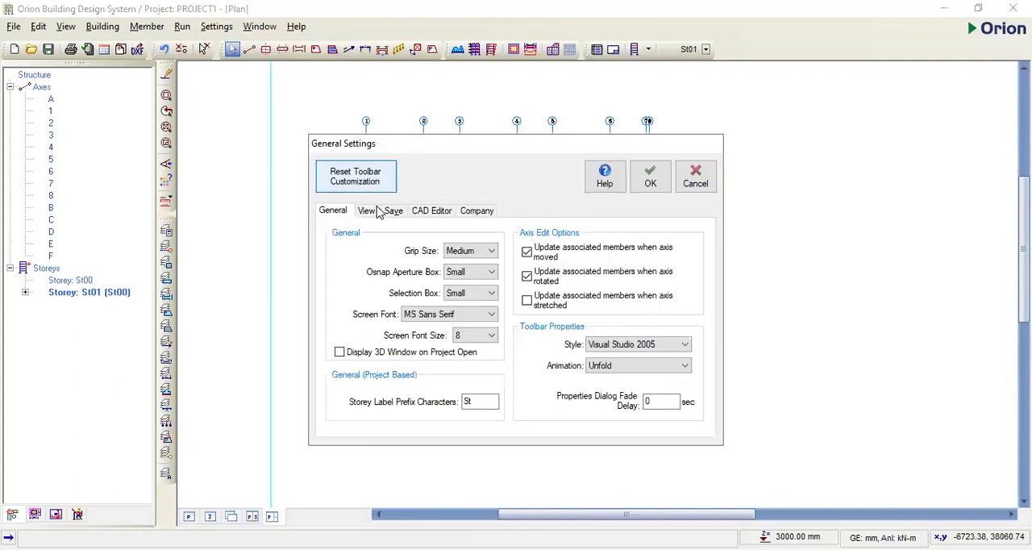
{"action": "left_click", "coordinate": [369, 212]}
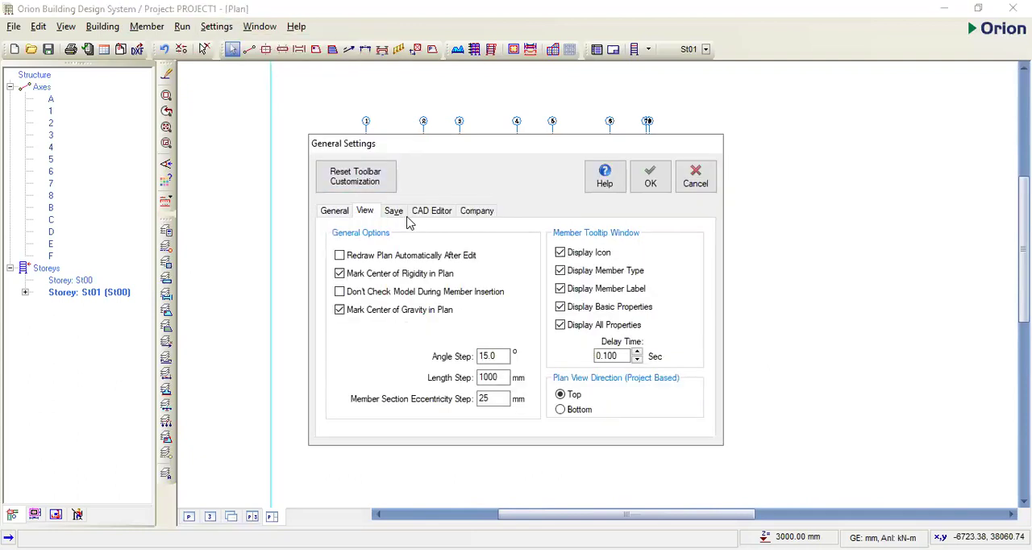
{"action": "left_click", "coordinate": [394, 214]}
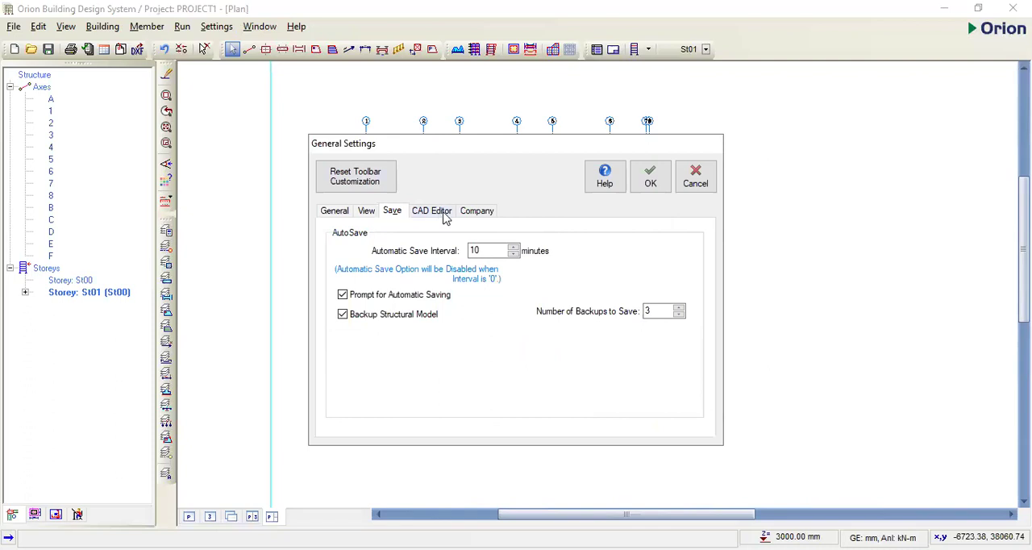
{"action": "left_click", "coordinate": [444, 217]}
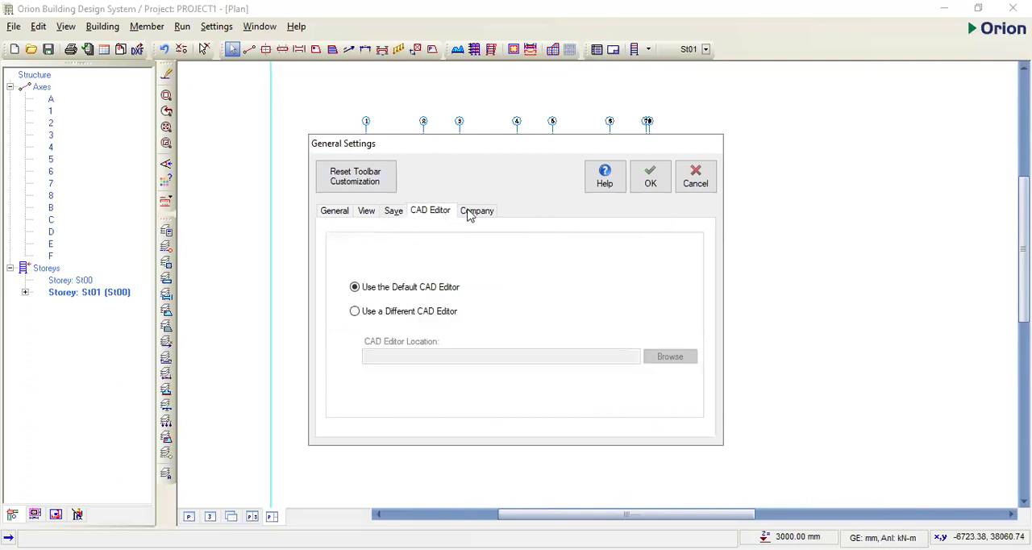
{"action": "left_click", "coordinate": [474, 212]}
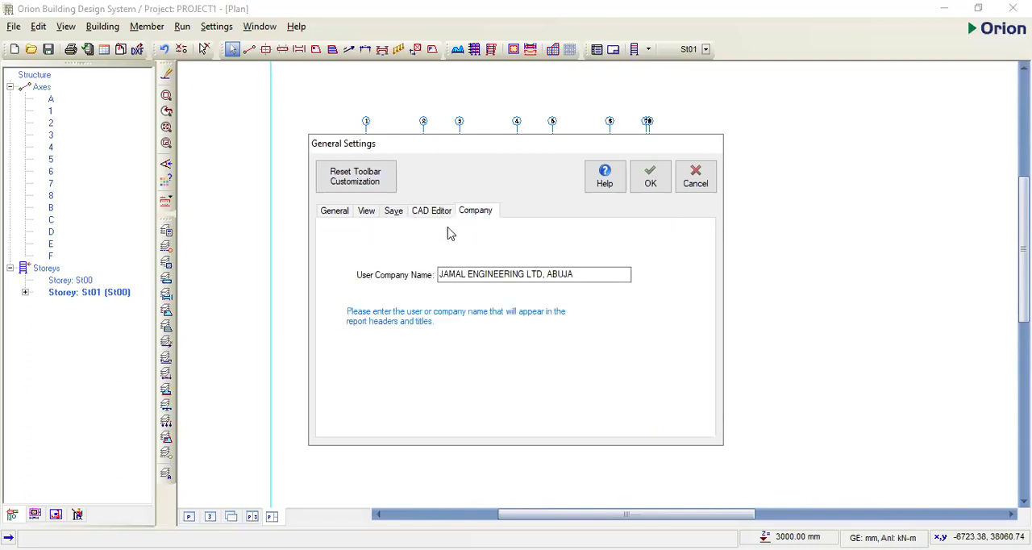
{"action": "left_click", "coordinate": [551, 277]}
{"action": "key", "text": "Return"}
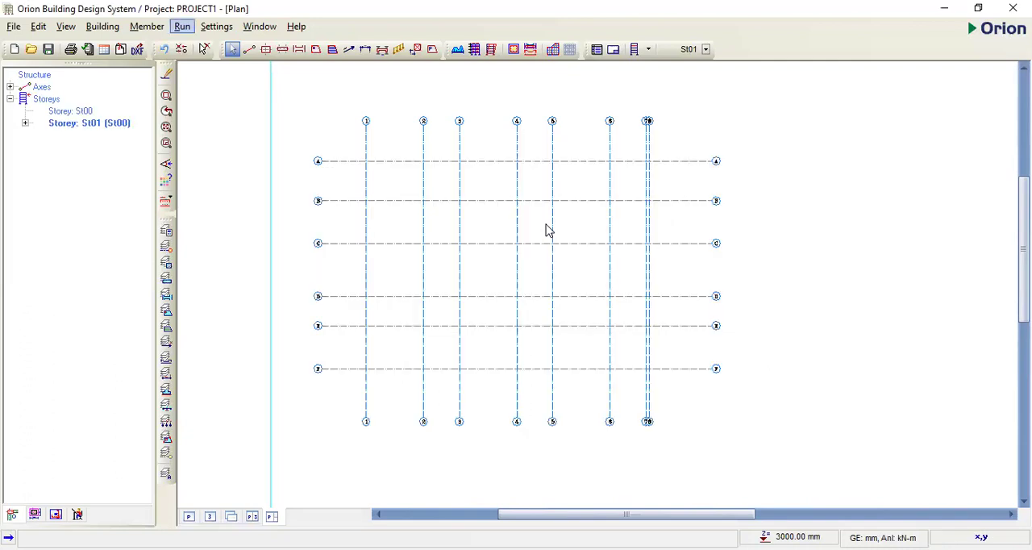
- Set the allowable stress of soil to 168 kN/m2 in the building's foundation parameters
{"action": "key", "text": "alt+b"}
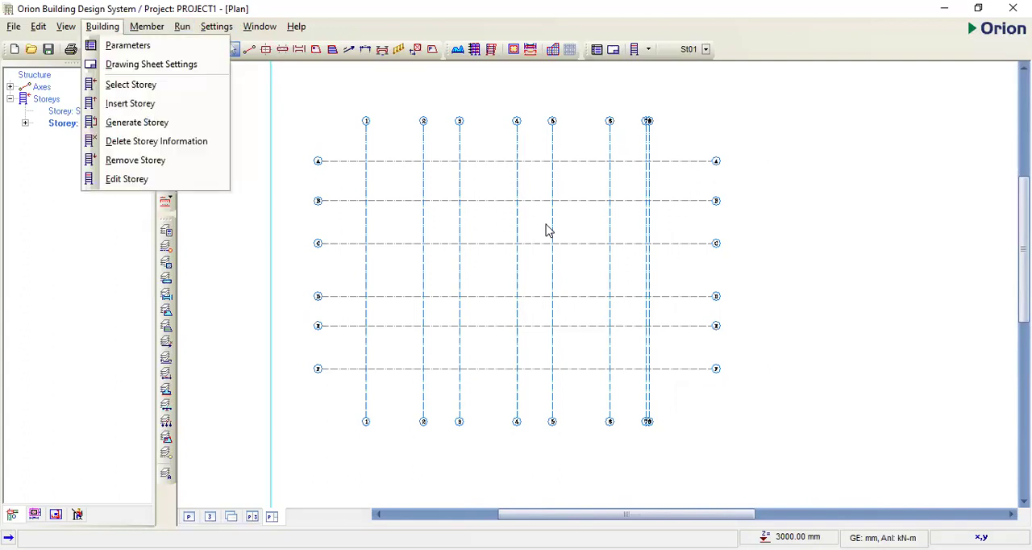
{"action": "key", "text": "Escape"}
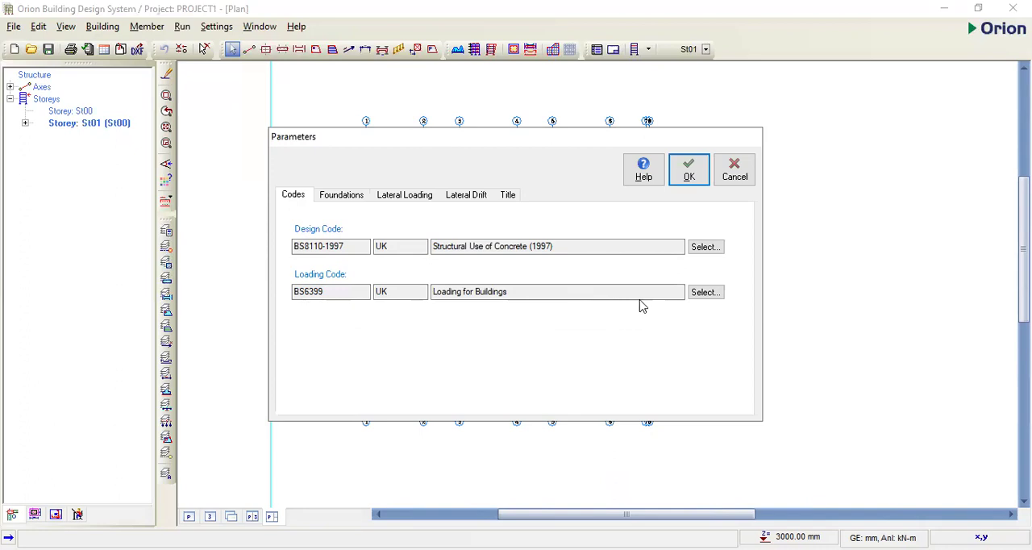
{"action": "left_click", "coordinate": [340, 201]}
{"action": "left_click_drag", "start_coordinate": [442, 238], "coordinate": [403, 240]}
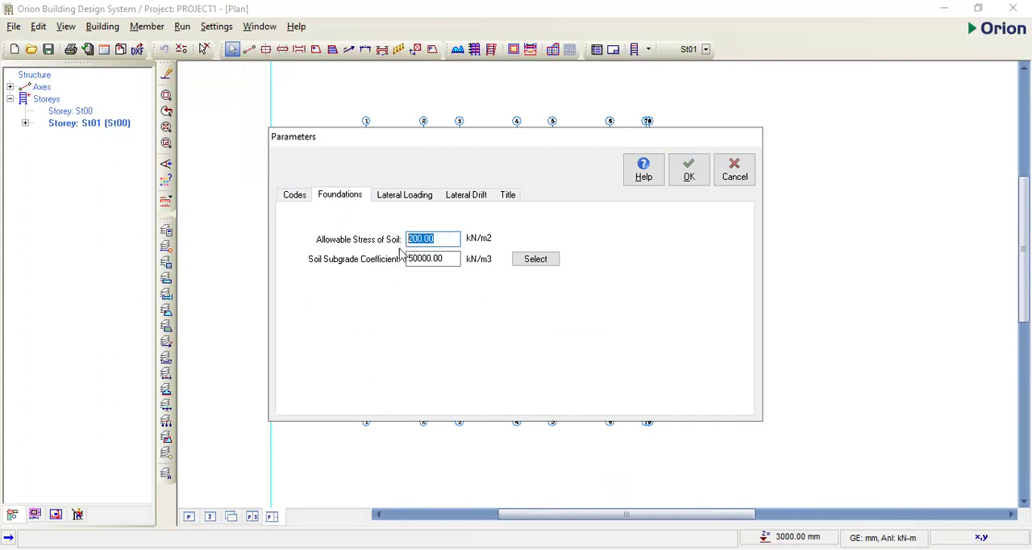
{"action": "type", "text": "168"}
- Base the notional lateral loads on G+nQ and check the bracing options for lateral drift
{"action": "left_click", "coordinate": [395, 197]}
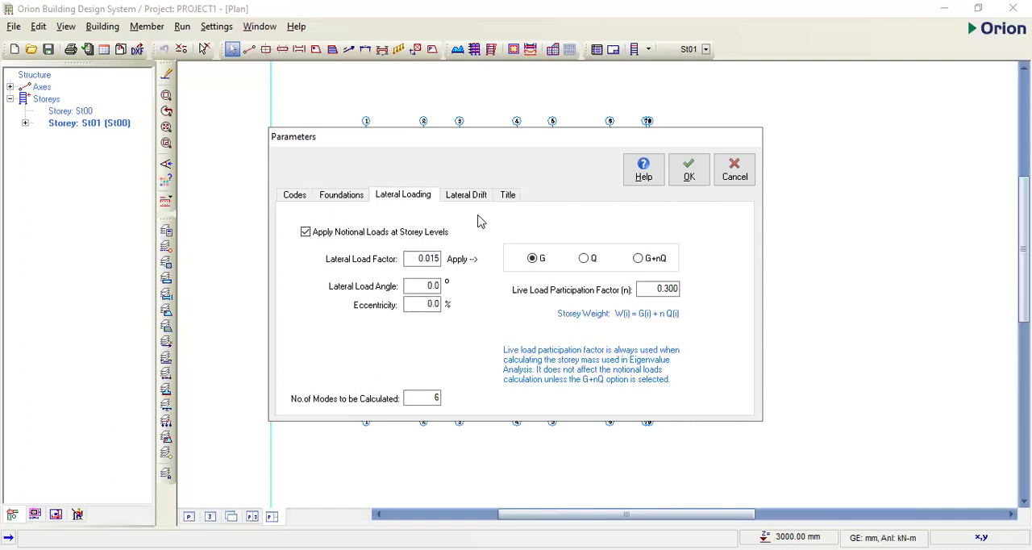
{"action": "left_click", "coordinate": [639, 258]}
{"action": "left_click", "coordinate": [457, 198]}
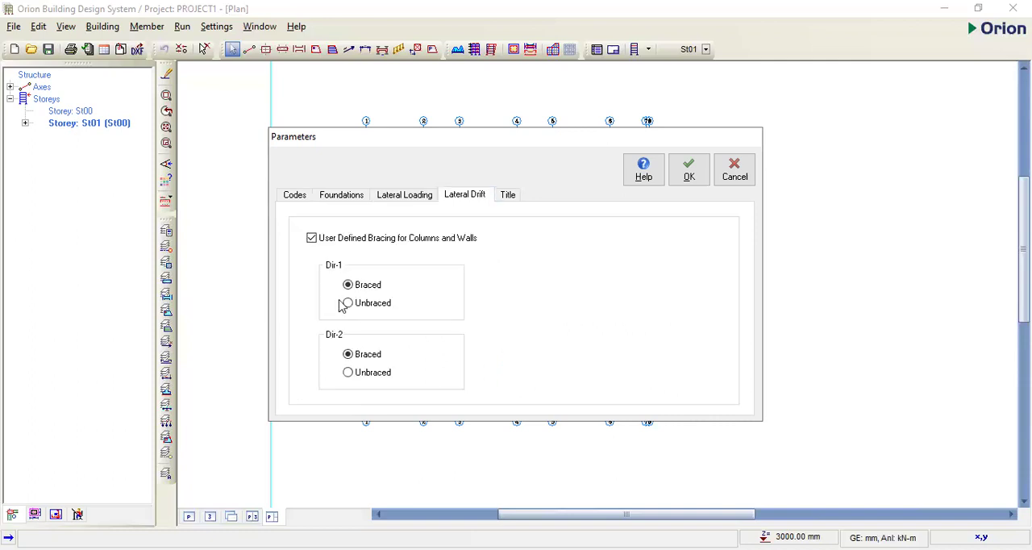
- Replace the project header in the title parameters with PROJECT 1
{"action": "left_click", "coordinate": [508, 197]}
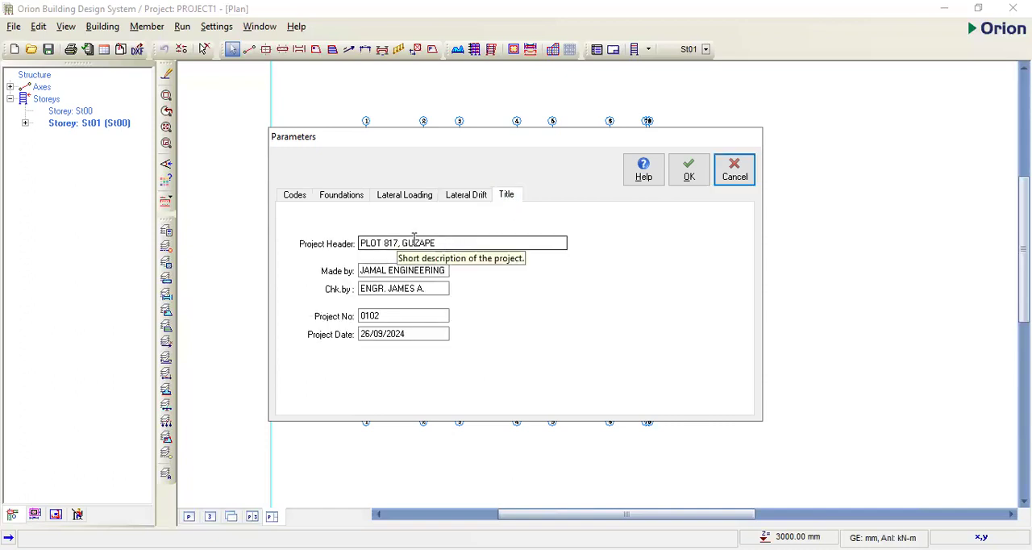
{"action": "left_click_drag", "start_coordinate": [443, 242], "coordinate": [351, 250]}
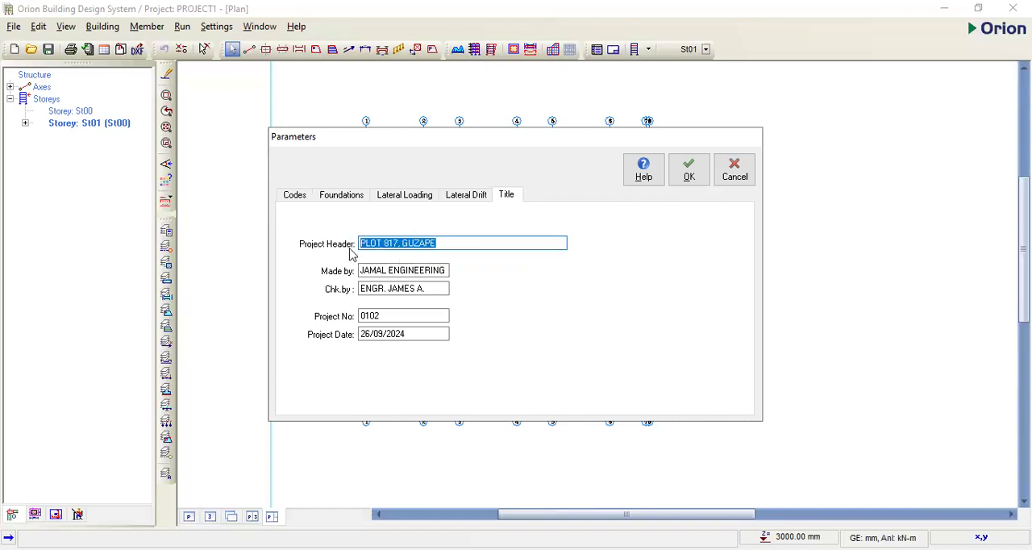
{"action": "type", "text": "PROJEC"}
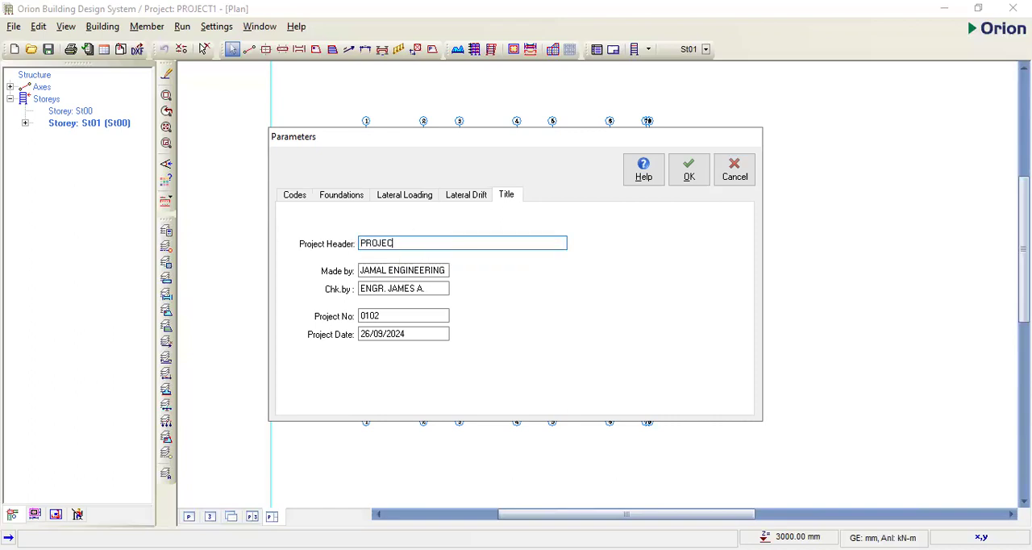
{"action": "type", "text": "T 1"}
- Set the project number to 0103 and the project date's month to 12, and accept the building parameters
{"action": "left_click", "coordinate": [386, 316]}
{"action": "key", "text": "BackSpace"}
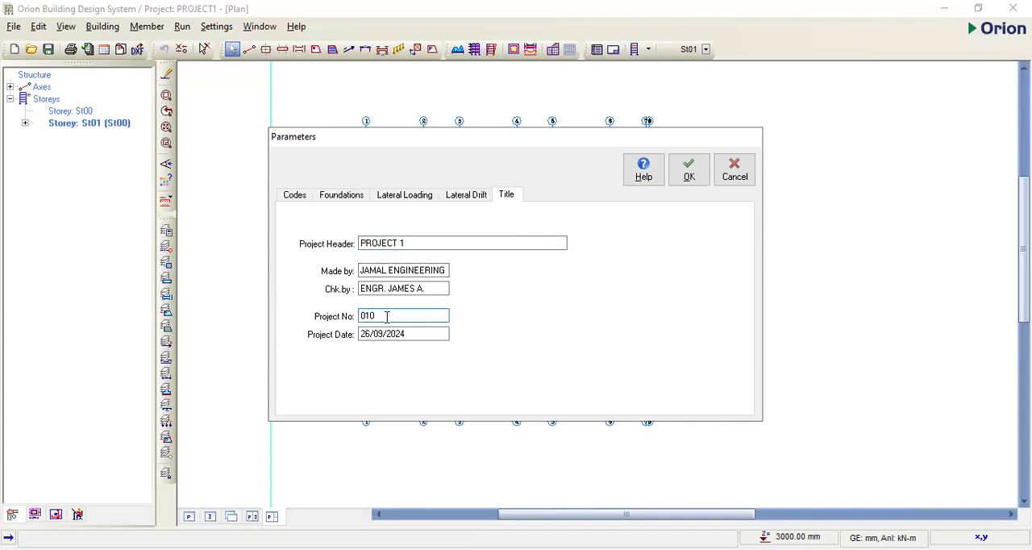
{"action": "type", "text": "3"}
{"action": "left_click", "coordinate": [414, 336]}
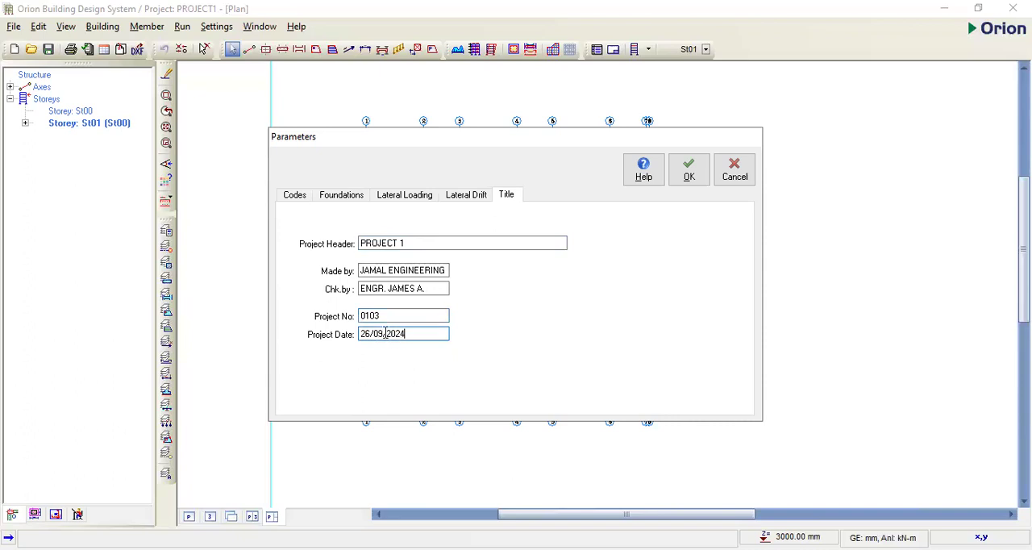
{"action": "left_click_drag", "start_coordinate": [385, 333], "coordinate": [373, 333]}
{"action": "type", "text": "12"}
{"action": "left_click", "coordinate": [690, 176]}
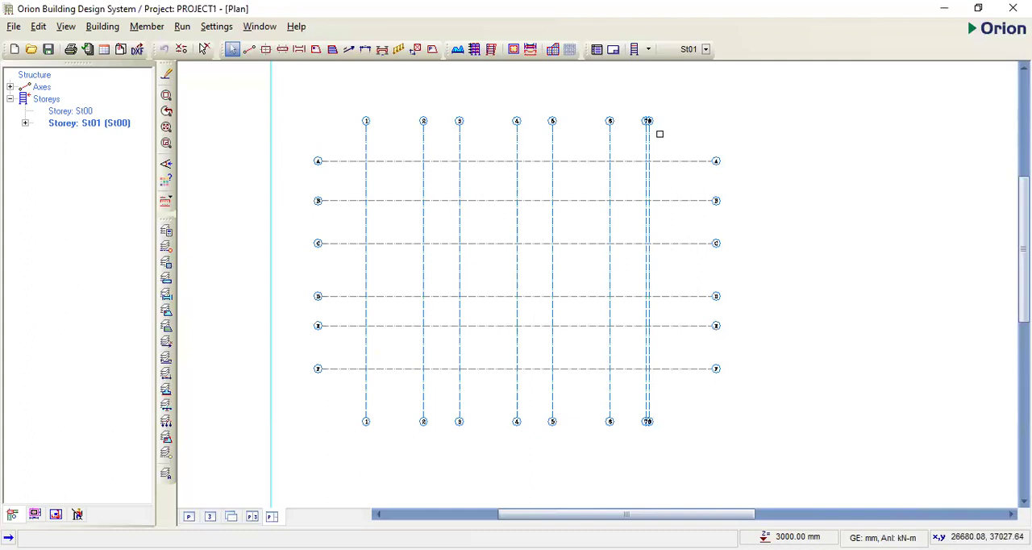
{"action": "scroll", "coordinate": [604, 276], "scroll_direction": "down", "scroll_amount": 1}
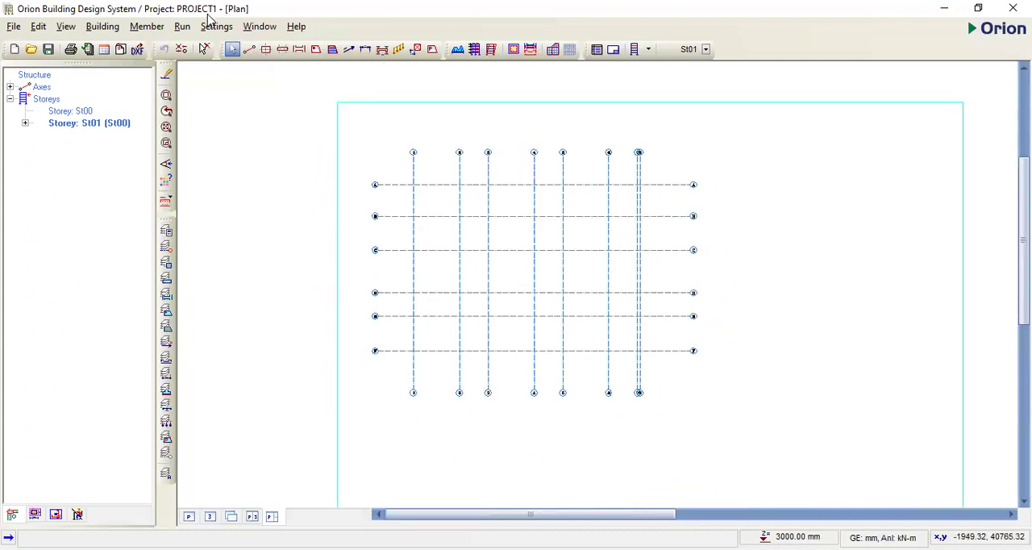
{"action": "left_click", "coordinate": [278, 194]}
{"action": "key", "text": "alt+b"}
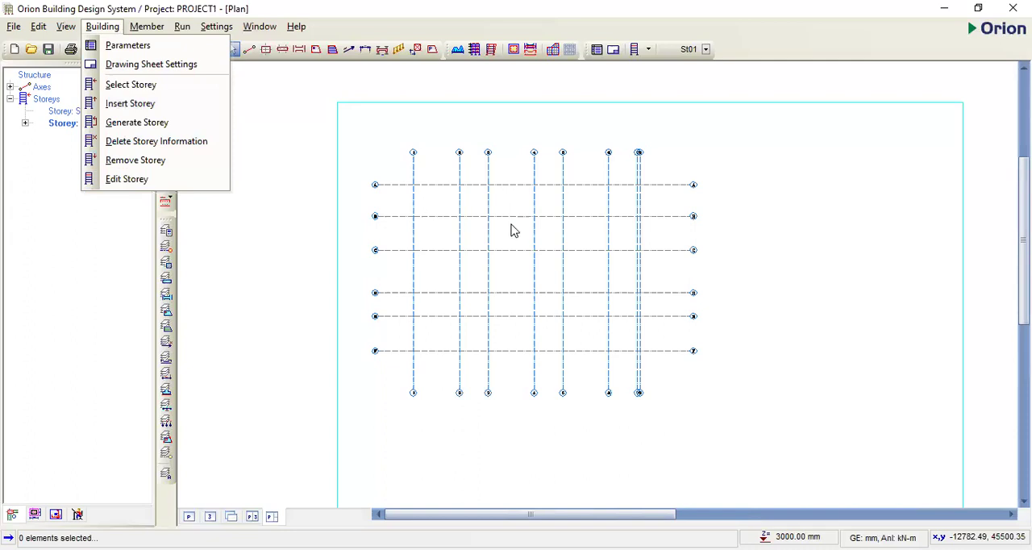
{"action": "left_click_drag", "start_coordinate": [684, 240], "coordinate": [505, 198]}
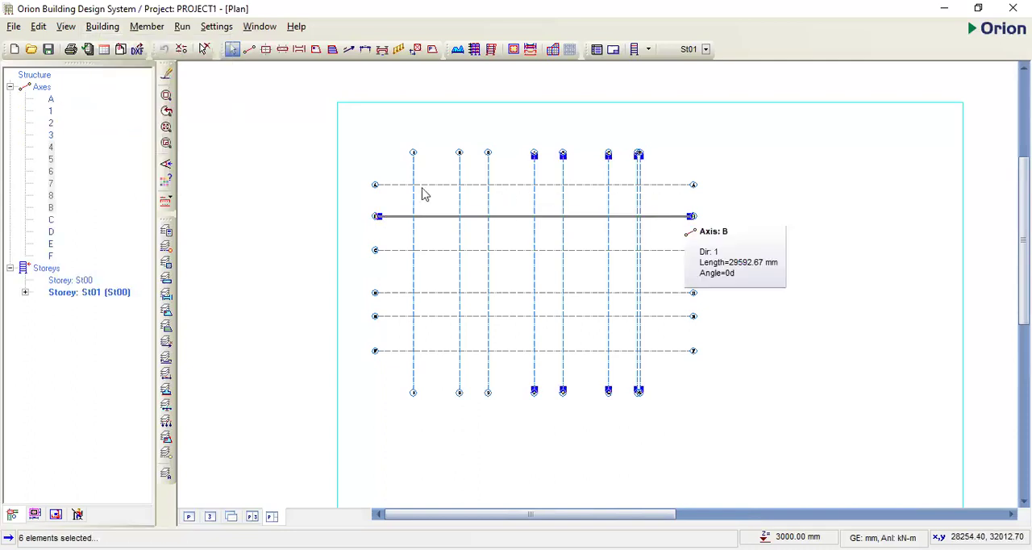
{"action": "key", "text": "Escape"}
- Set up a 230 x 230 mm column section centred on the axis intersection
{"action": "scroll", "coordinate": [428, 191], "scroll_direction": "up", "scroll_amount": 2}
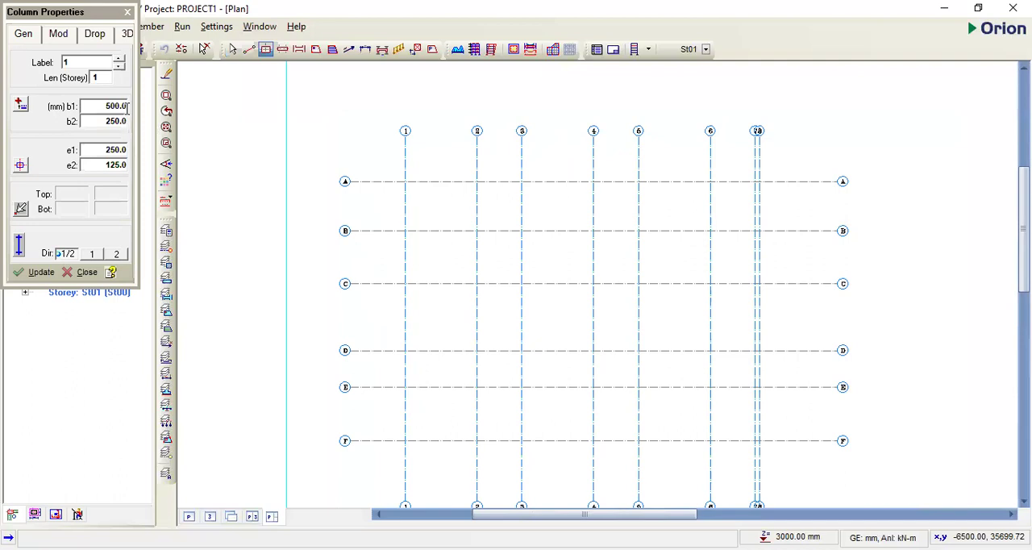
{"action": "left_click", "coordinate": [127, 106]}
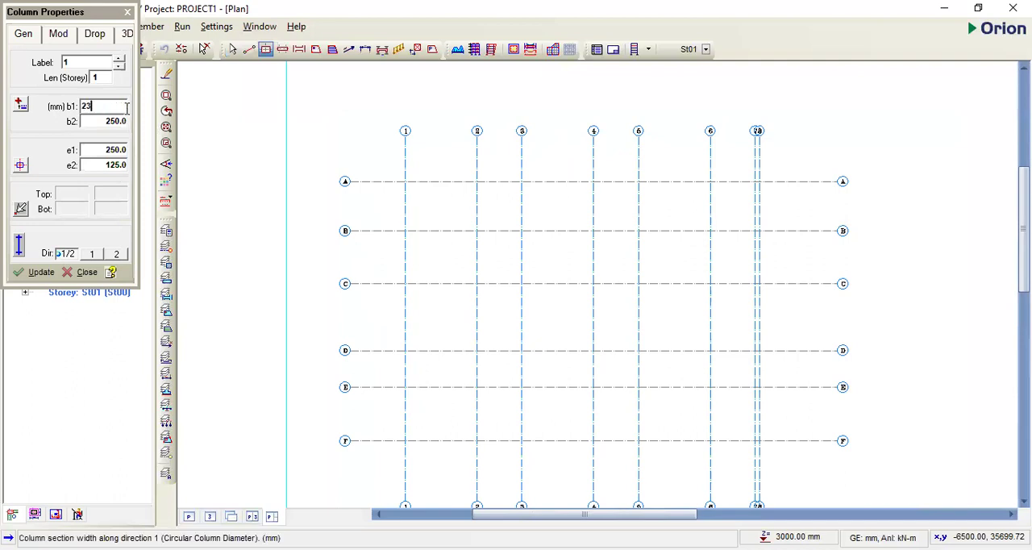
{"action": "left_click", "coordinate": [116, 123]}
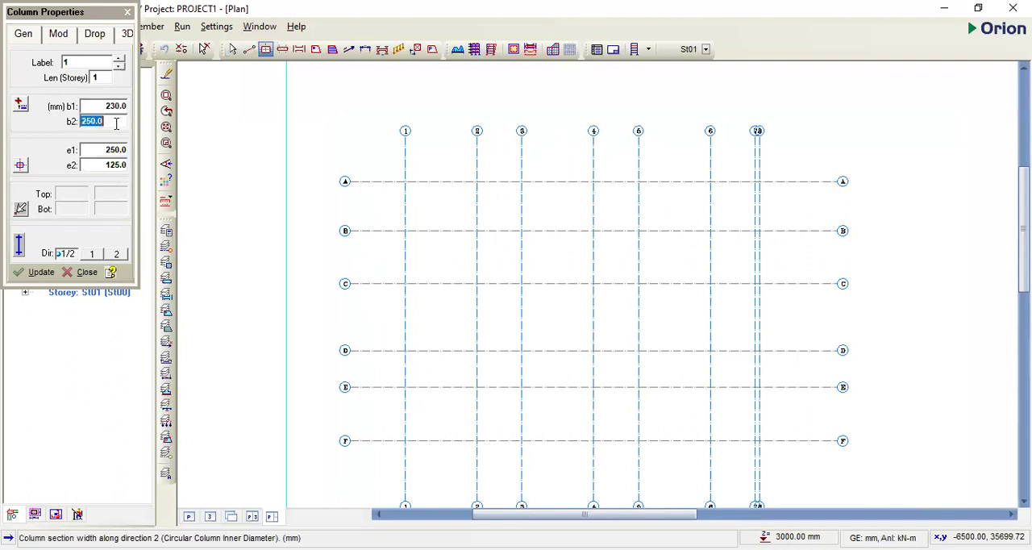
{"action": "type", "text": "230"}
{"action": "left_click", "coordinate": [20, 166]}
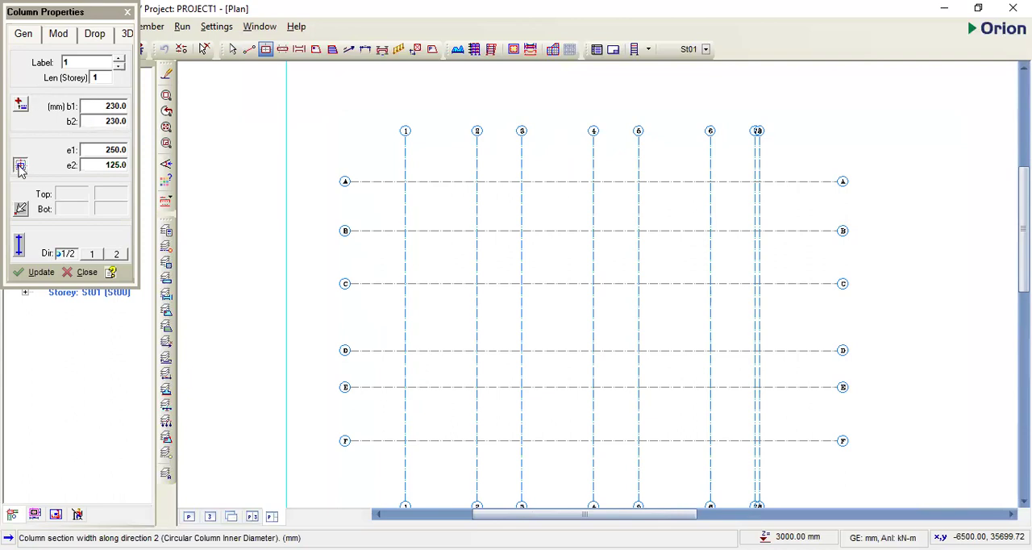
{"action": "left_click", "coordinate": [127, 179]}
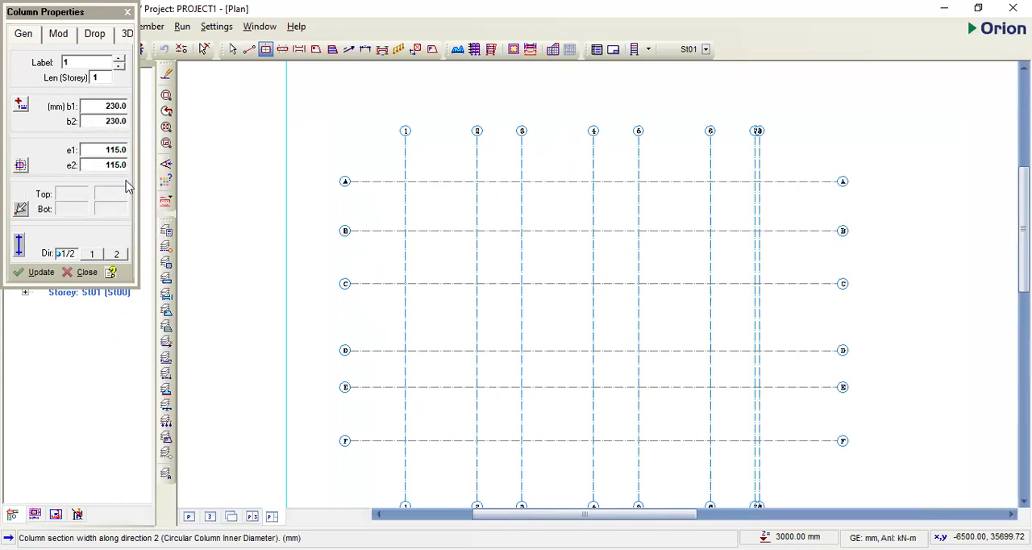
- Place 230 x 230 mm columns along axis A at its intersections with axes 1 to 7
{"action": "left_click", "coordinate": [404, 180]}
{"action": "left_click", "coordinate": [476, 181]}
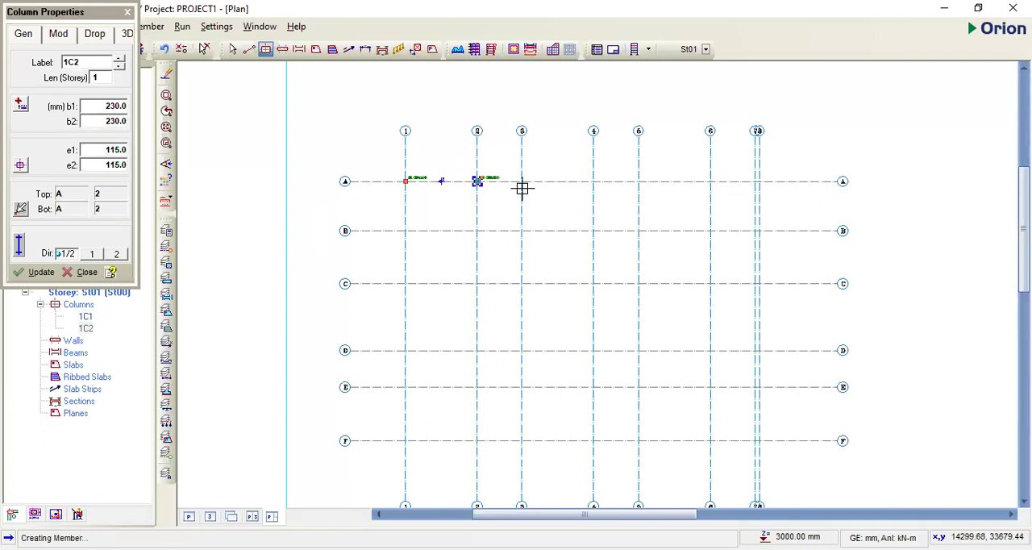
{"action": "left_click", "coordinate": [522, 183]}
{"action": "left_click", "coordinate": [594, 183]}
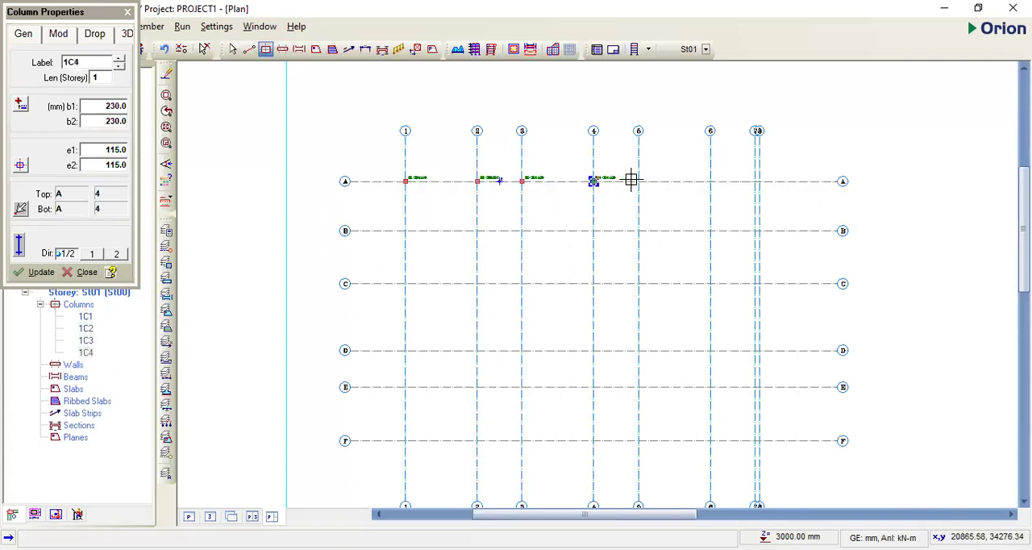
{"action": "left_click", "coordinate": [638, 181]}
{"action": "left_click", "coordinate": [710, 181]}
{"action": "scroll", "coordinate": [772, 189], "scroll_direction": "up", "scroll_amount": 3}
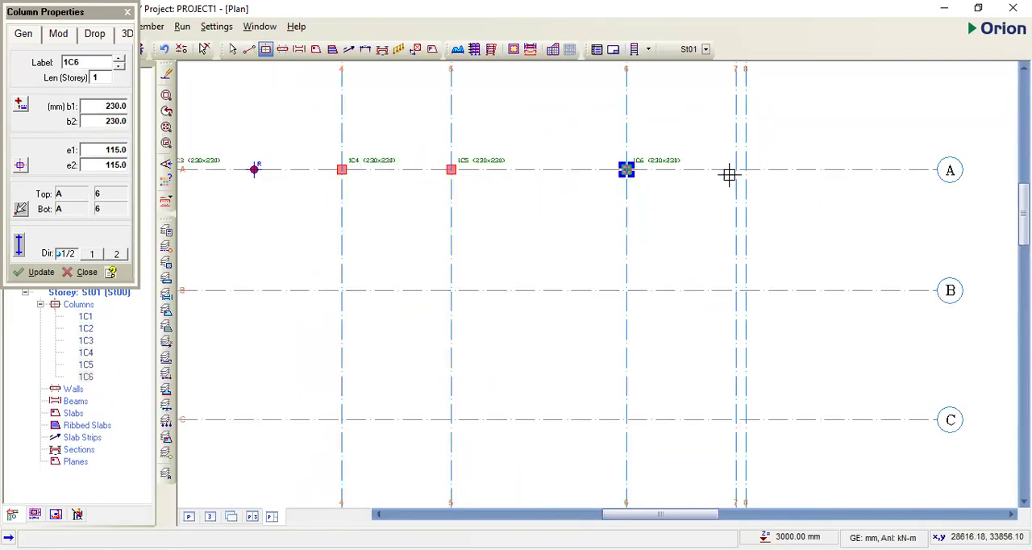
{"action": "left_click", "coordinate": [735, 169]}
{"action": "scroll", "coordinate": [741, 173], "scroll_direction": "up", "scroll_amount": 2}
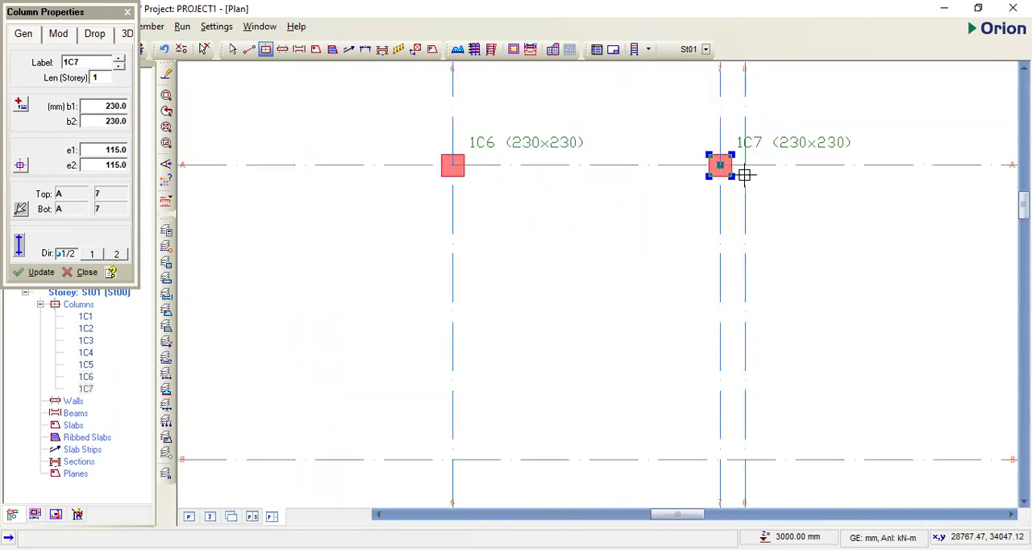
{"action": "scroll", "coordinate": [743, 174], "scroll_direction": "up", "scroll_amount": 2}
{"action": "scroll", "coordinate": [743, 157], "scroll_direction": "down", "scroll_amount": 6}
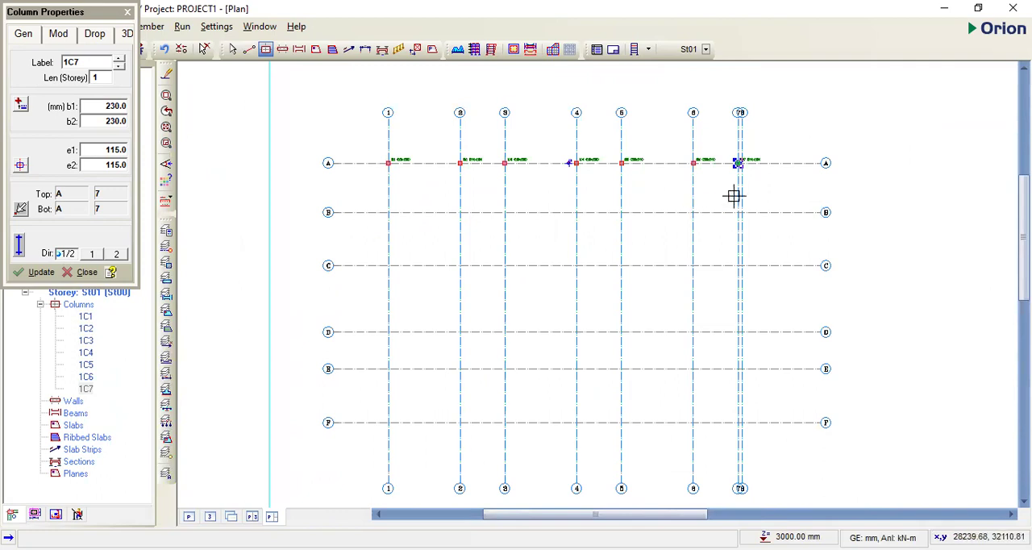
{"action": "scroll", "coordinate": [746, 192], "scroll_direction": "up", "scroll_amount": 3}
{"action": "scroll", "coordinate": [743, 139], "scroll_direction": "down", "scroll_amount": 3}
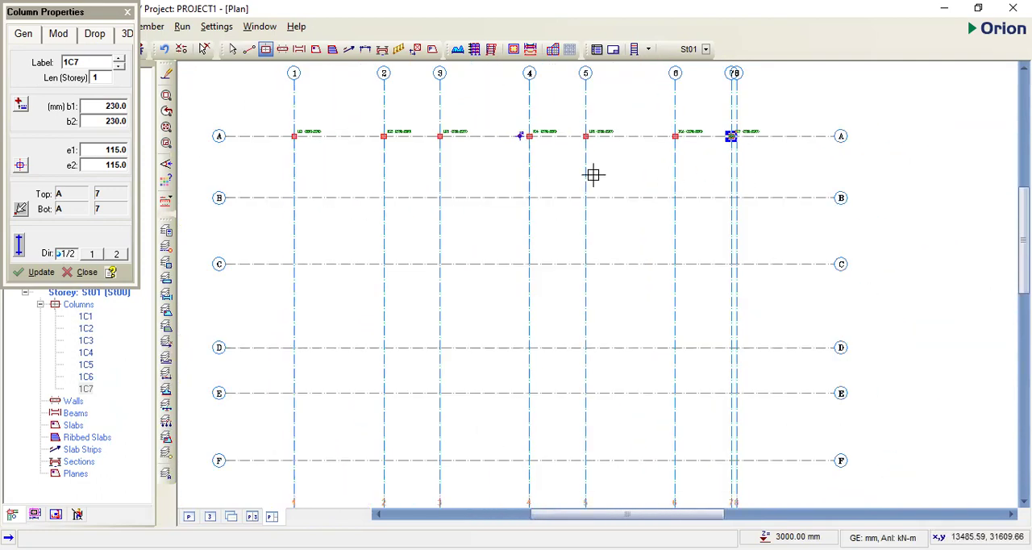
{"action": "scroll", "coordinate": [735, 138], "scroll_direction": "up", "scroll_amount": 3}
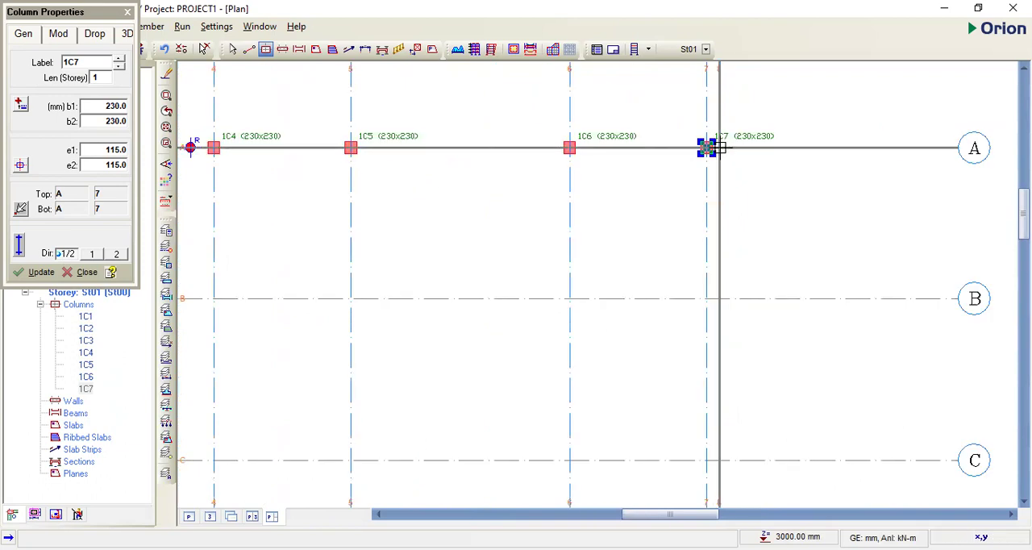
- Place columns along axis B at its intersections with axes 1 to 6 and axis 8
{"action": "scroll", "coordinate": [719, 146], "scroll_direction": "down", "scroll_amount": 3}
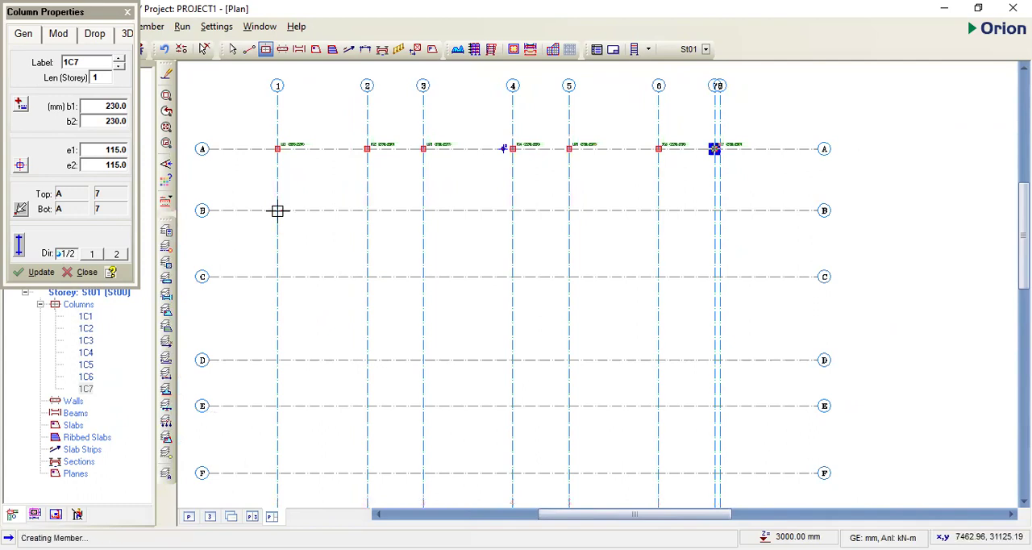
{"action": "left_click", "coordinate": [277, 210]}
{"action": "left_click", "coordinate": [367, 210]}
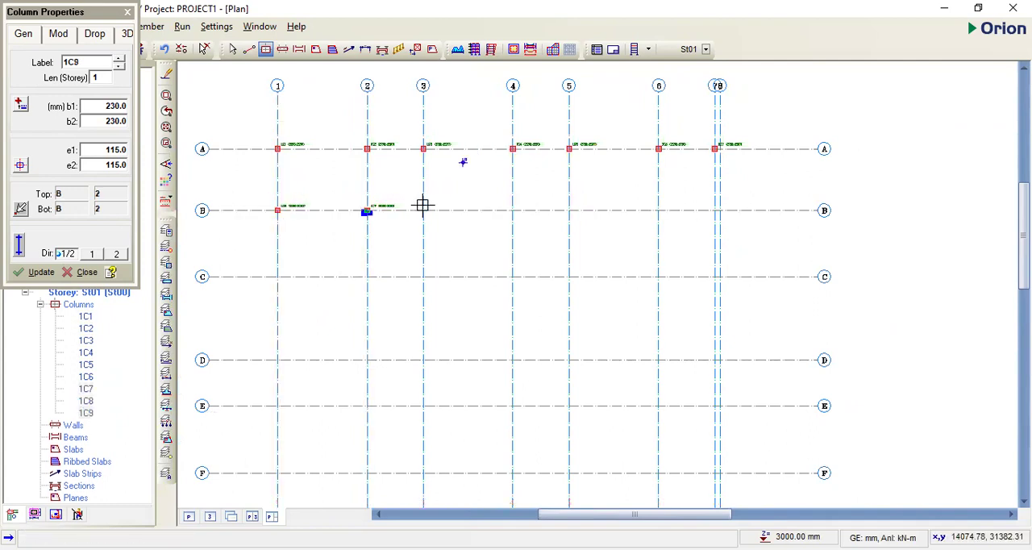
{"action": "left_click", "coordinate": [424, 211]}
{"action": "left_click", "coordinate": [513, 210]}
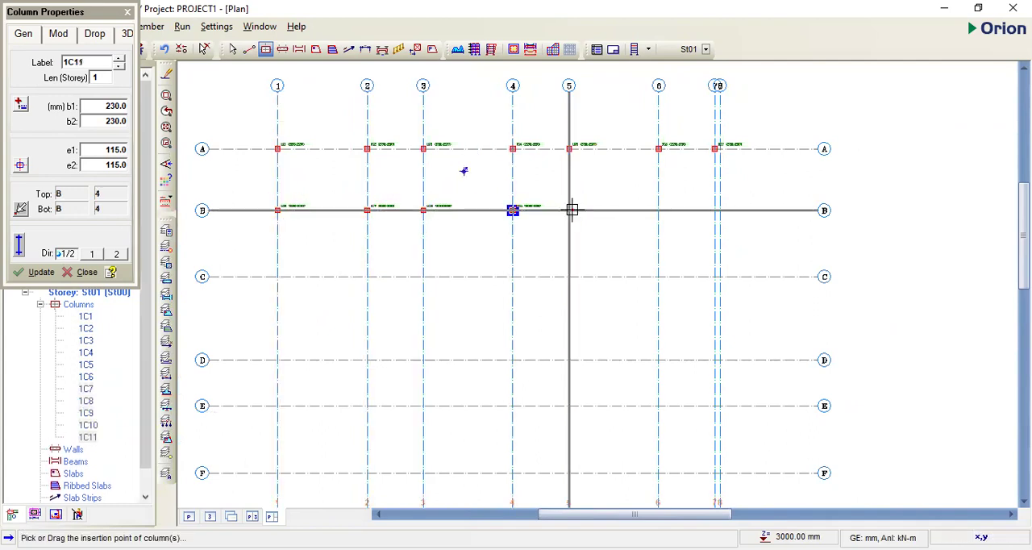
{"action": "left_click", "coordinate": [569, 210]}
{"action": "left_click", "coordinate": [658, 210]}
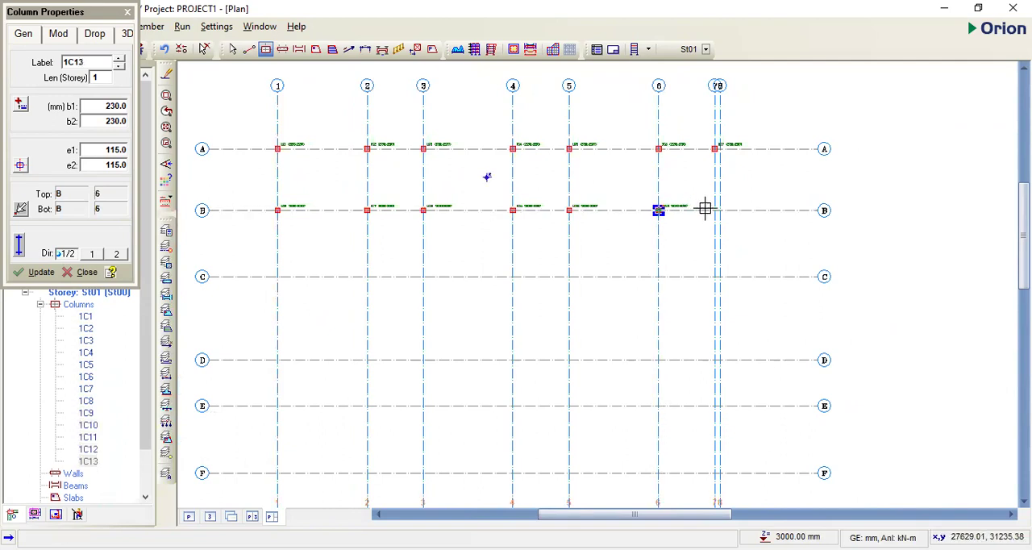
{"action": "left_click", "coordinate": [714, 211]}
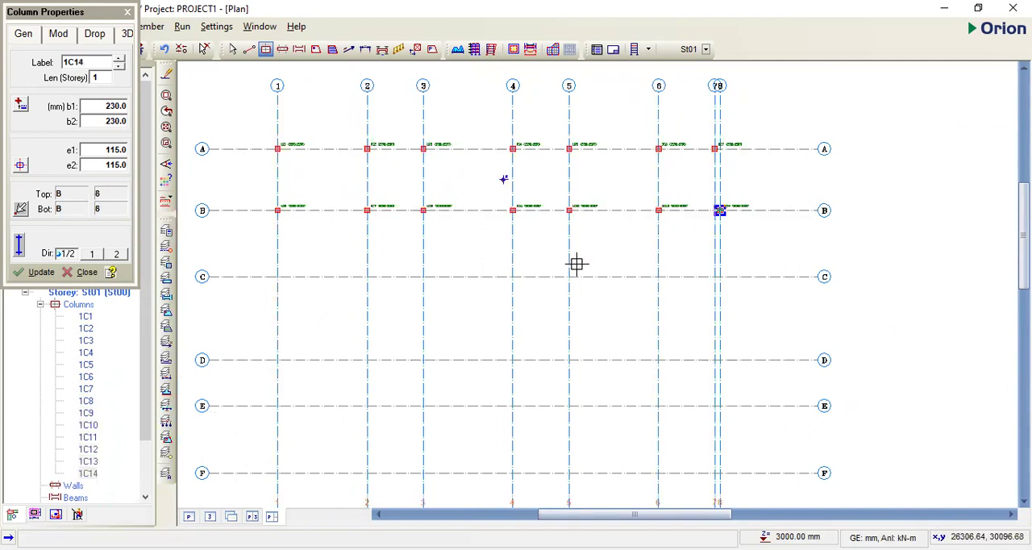
- Place columns along axis C at its intersections with axes 1 to 8
{"action": "left_click", "coordinate": [277, 277]}
{"action": "left_click", "coordinate": [367, 277]}
{"action": "left_click", "coordinate": [423, 277]}
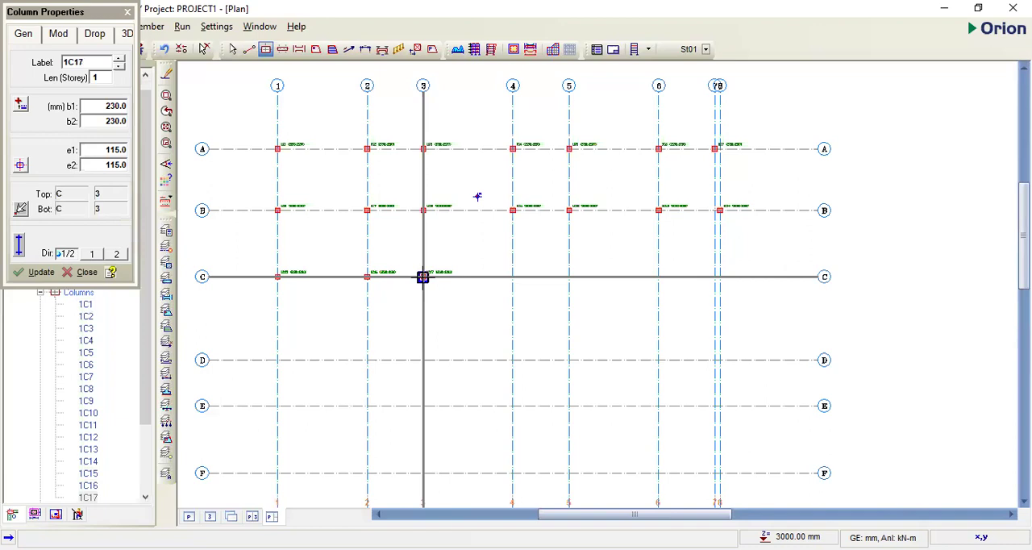
{"action": "left_click", "coordinate": [513, 277]}
{"action": "left_click", "coordinate": [569, 277]}
{"action": "left_click", "coordinate": [659, 276]}
{"action": "scroll", "coordinate": [702, 283], "scroll_direction": "up", "scroll_amount": 1}
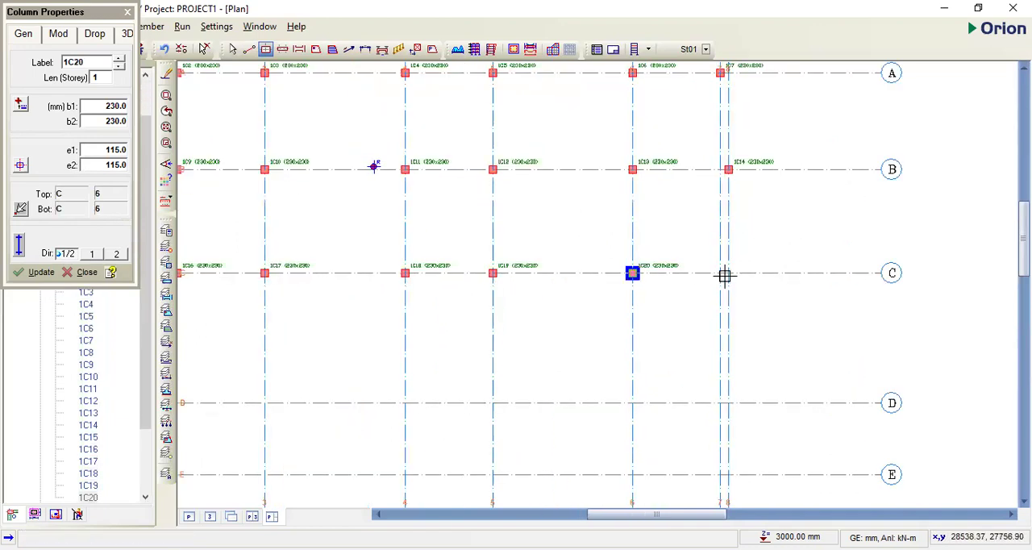
{"action": "left_click", "coordinate": [711, 262]}
{"action": "left_click", "coordinate": [717, 262]}
- Add the missing columns at intersections B-7 and A-8
{"action": "scroll", "coordinate": [705, 256], "scroll_direction": "down", "scroll_amount": 2}
{"action": "scroll", "coordinate": [675, 223], "scroll_direction": "up", "scroll_amount": 5}
{"action": "scroll", "coordinate": [619, 227], "scroll_direction": "down", "scroll_amount": 3}
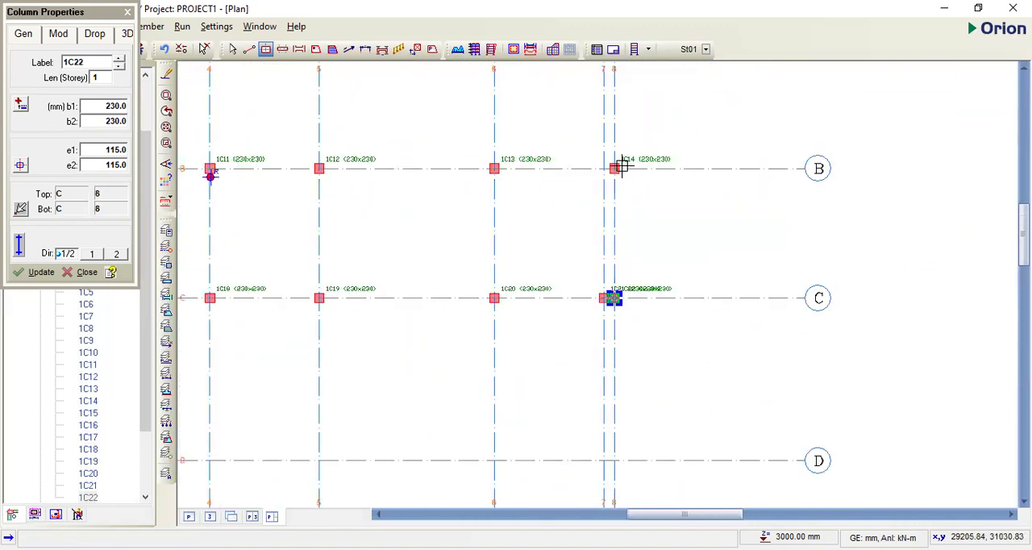
{"action": "scroll", "coordinate": [619, 167], "scroll_direction": "up", "scroll_amount": 3}
{"action": "scroll", "coordinate": [608, 299], "scroll_direction": "down", "scroll_amount": 2}
{"action": "scroll", "coordinate": [613, 177], "scroll_direction": "down", "scroll_amount": 2}
{"action": "scroll", "coordinate": [595, 178], "scroll_direction": "up", "scroll_amount": 3}
{"action": "left_click", "coordinate": [596, 184]}
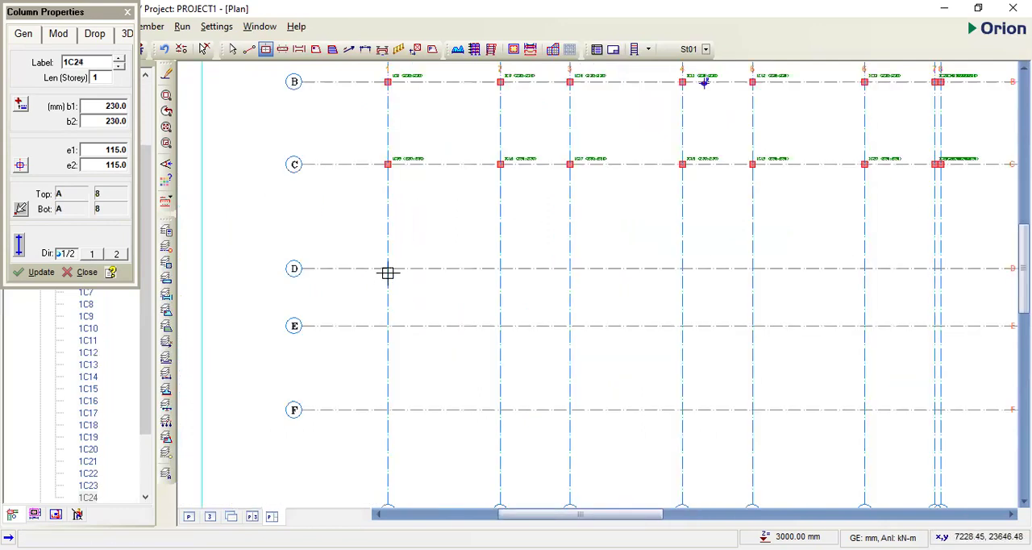
- Place columns along axis D at its intersections with axes 1 to 8
{"action": "left_click", "coordinate": [388, 270]}
{"action": "left_click", "coordinate": [501, 270]}
{"action": "left_click", "coordinate": [570, 271]}
{"action": "left_click", "coordinate": [683, 269]}
{"action": "scroll", "coordinate": [603, 269], "scroll_direction": "down", "scroll_amount": 2}
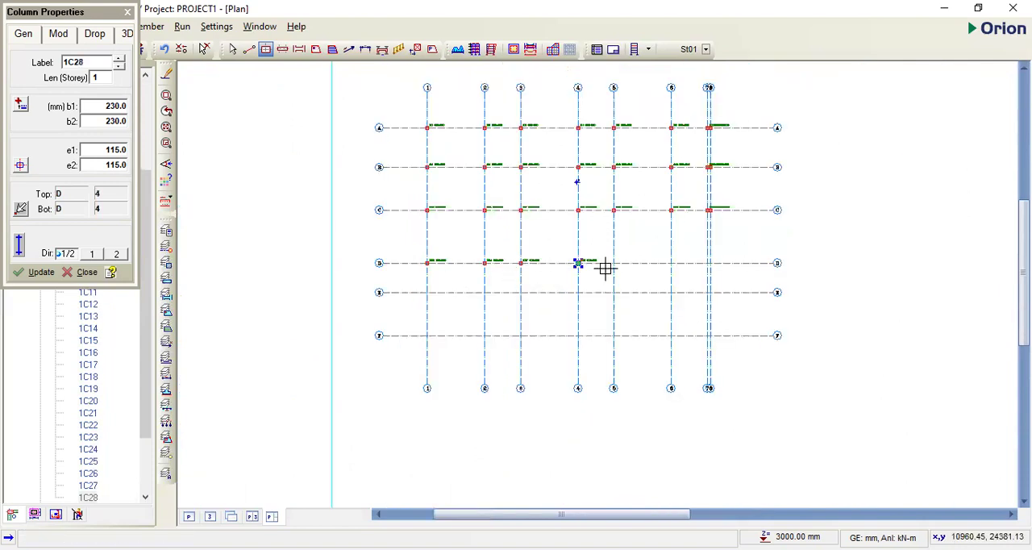
{"action": "scroll", "coordinate": [508, 255], "scroll_direction": "up", "scroll_amount": 2}
{"action": "left_click", "coordinate": [503, 254]}
{"action": "left_click", "coordinate": [614, 254]}
{"action": "left_click", "coordinate": [685, 254]}
{"action": "scroll", "coordinate": [686, 254], "scroll_direction": "up", "scroll_amount": 3}
{"action": "left_click", "coordinate": [683, 256]}
- Place columns along axis E at its intersections with axes 1 to 8
{"action": "scroll", "coordinate": [524, 318], "scroll_direction": "down", "scroll_amount": 3}
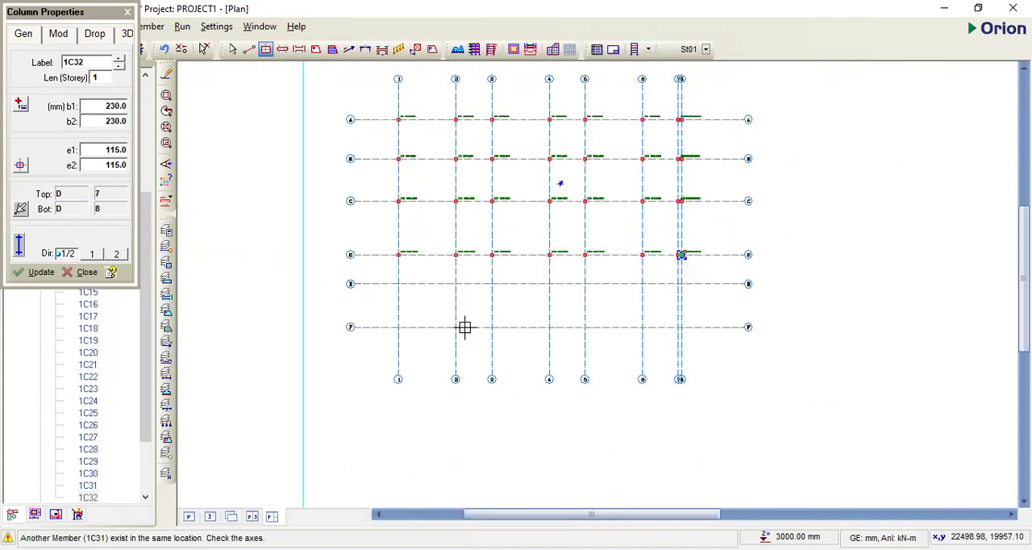
{"action": "scroll", "coordinate": [342, 262], "scroll_direction": "up", "scroll_amount": 2}
{"action": "left_click", "coordinate": [339, 257]}
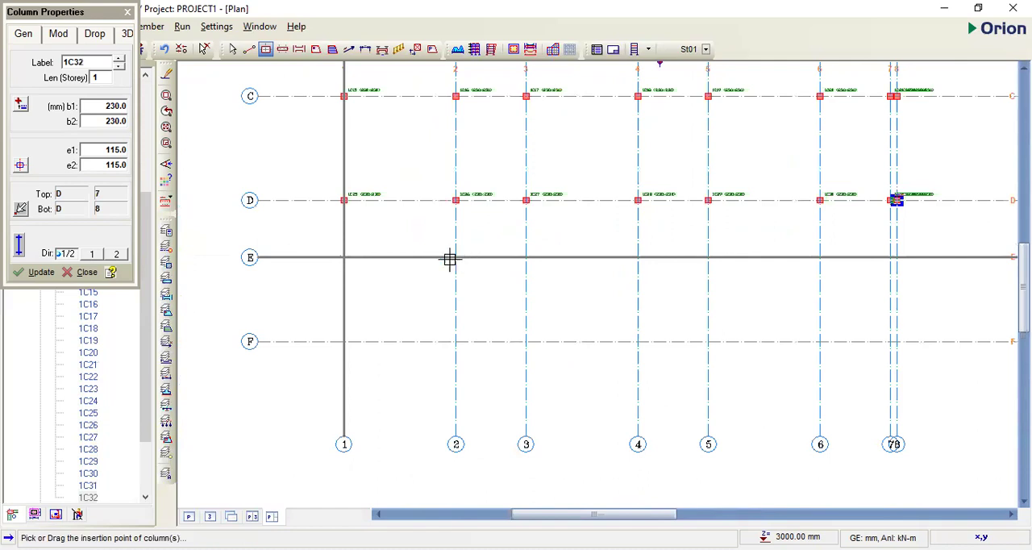
{"action": "left_click", "coordinate": [525, 257]}
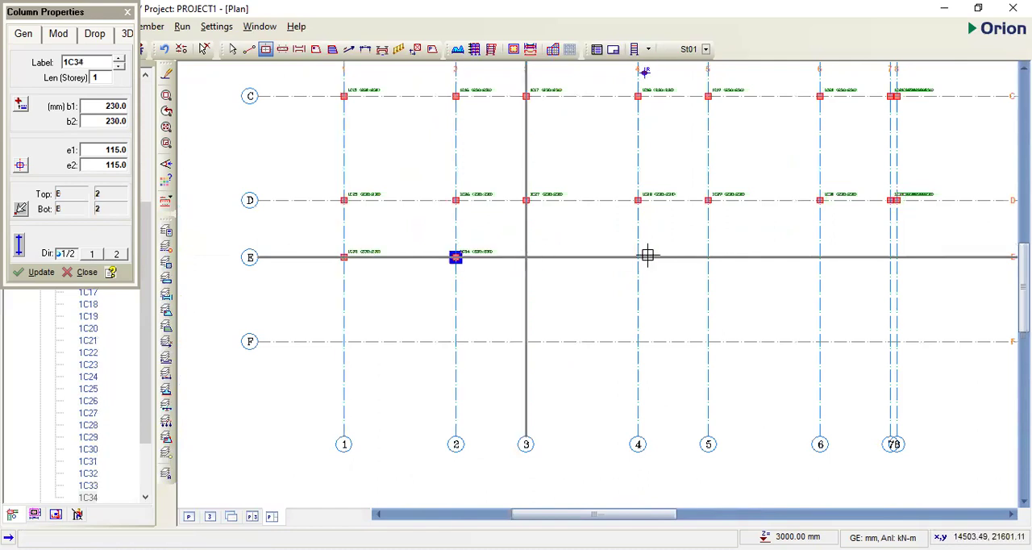
{"action": "left_click", "coordinate": [637, 257]}
{"action": "left_click", "coordinate": [699, 256]}
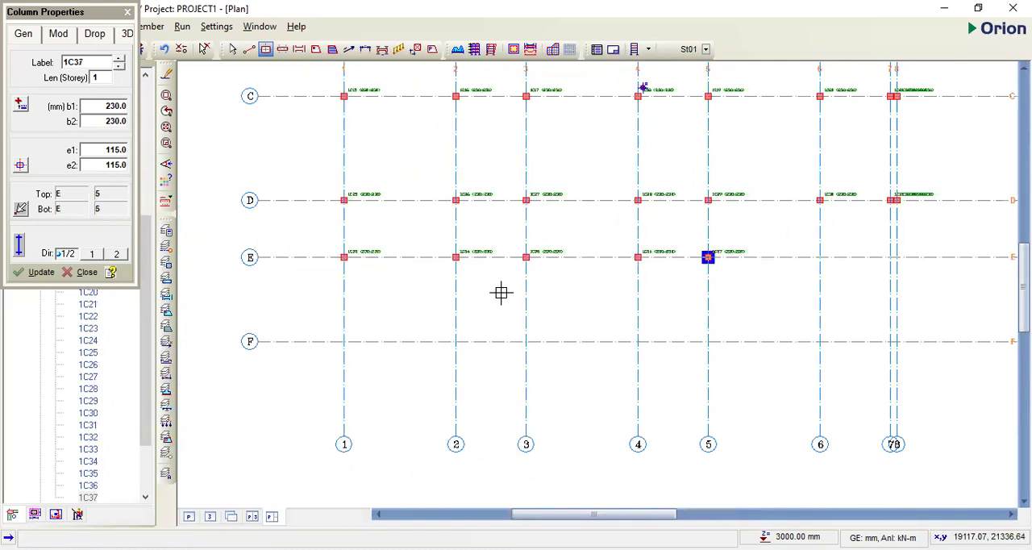
{"action": "scroll", "coordinate": [669, 266], "scroll_direction": "down", "scroll_amount": 3}
{"action": "scroll", "coordinate": [659, 253], "scroll_direction": "up", "scroll_amount": 3}
{"action": "left_click", "coordinate": [659, 253]}
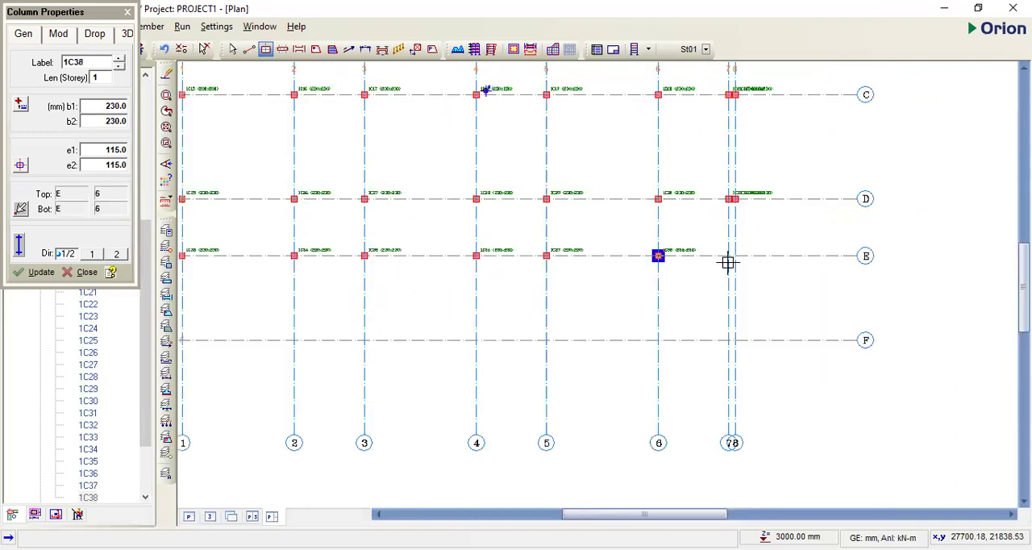
{"action": "scroll", "coordinate": [723, 267], "scroll_direction": "up", "scroll_amount": 4}
{"action": "left_click", "coordinate": [744, 267]}
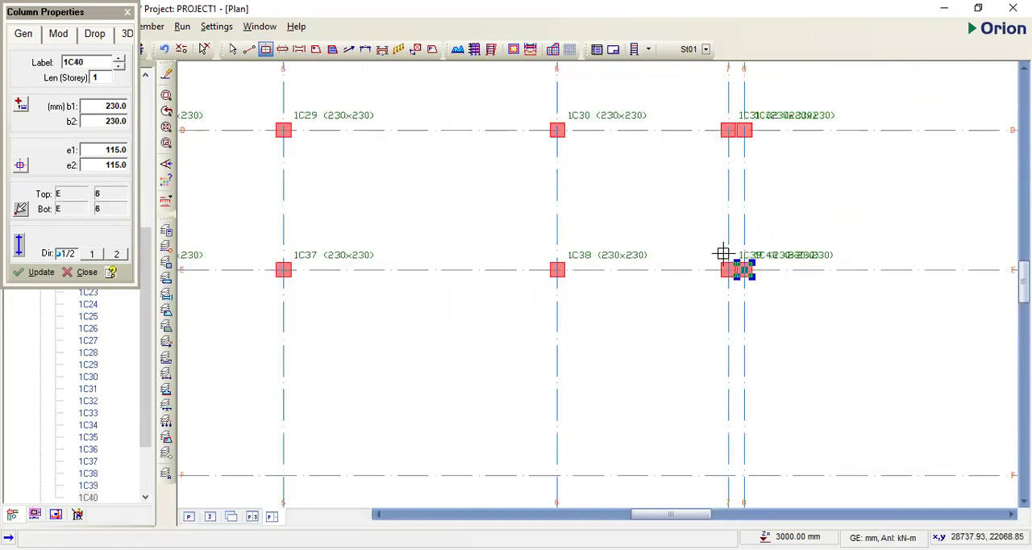
- Place columns along axis F at its intersections with axes 1 to 5
{"action": "scroll", "coordinate": [555, 352], "scroll_direction": "down", "scroll_amount": 5}
{"action": "scroll", "coordinate": [378, 295], "scroll_direction": "up", "scroll_amount": 4}
{"action": "left_click", "coordinate": [378, 296]}
{"action": "left_click", "coordinate": [518, 298]}
{"action": "scroll", "coordinate": [540, 310], "scroll_direction": "down", "scroll_amount": 3}
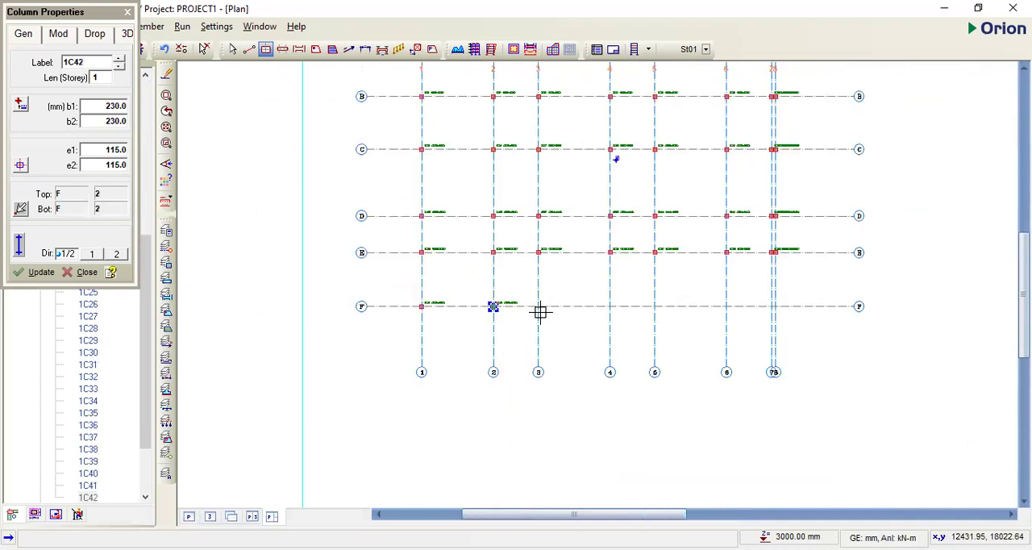
{"action": "scroll", "coordinate": [541, 306], "scroll_direction": "up", "scroll_amount": 3}
{"action": "left_click", "coordinate": [682, 301]}
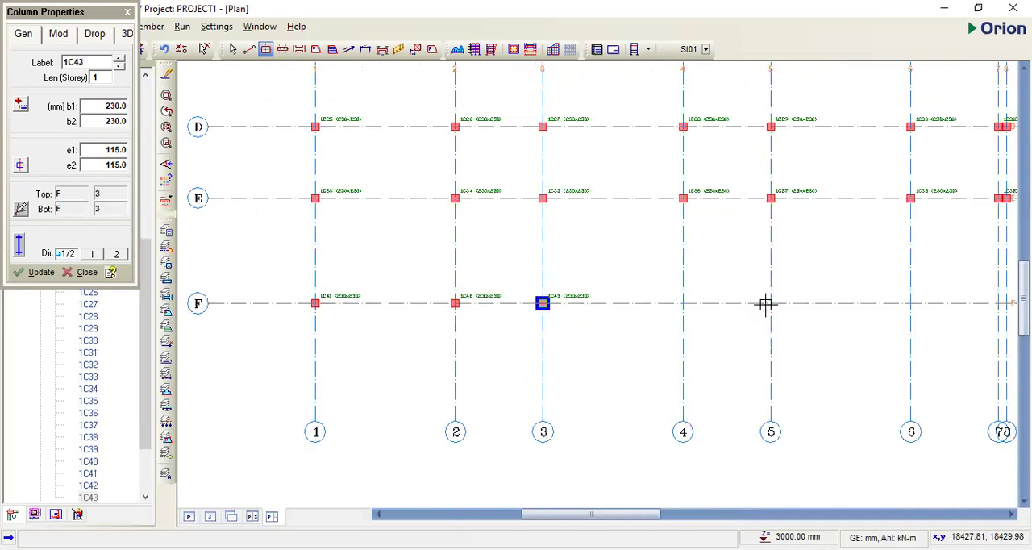
{"action": "left_click", "coordinate": [684, 303]}
{"action": "left_click", "coordinate": [773, 303]}
- Complete the axis F row with columns at axes 6, 7 and 8
{"action": "scroll", "coordinate": [743, 310], "scroll_direction": "down", "scroll_amount": 3}
{"action": "scroll", "coordinate": [727, 312], "scroll_direction": "up", "scroll_amount": 3}
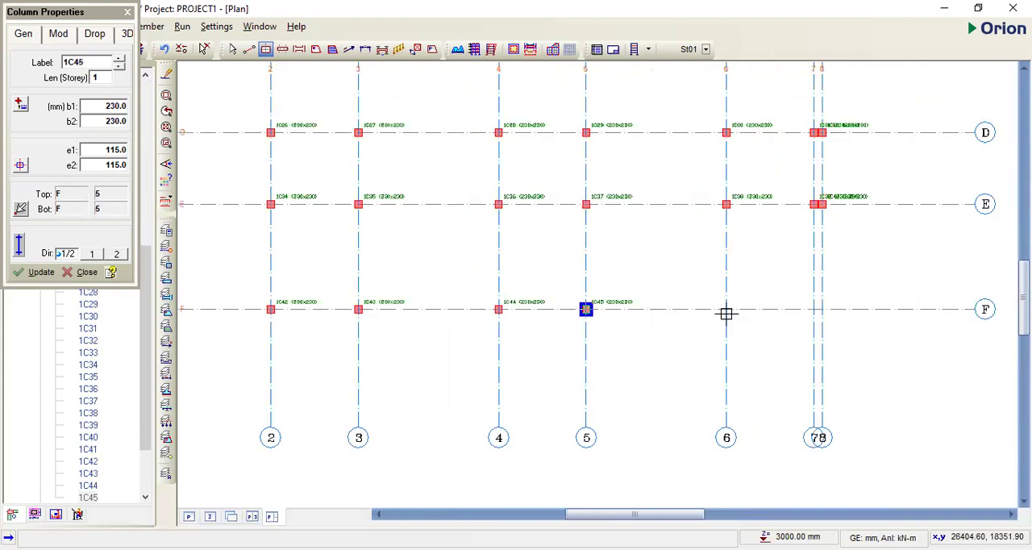
{"action": "left_click", "coordinate": [728, 310]}
{"action": "scroll", "coordinate": [793, 313], "scroll_direction": "up", "scroll_amount": 3}
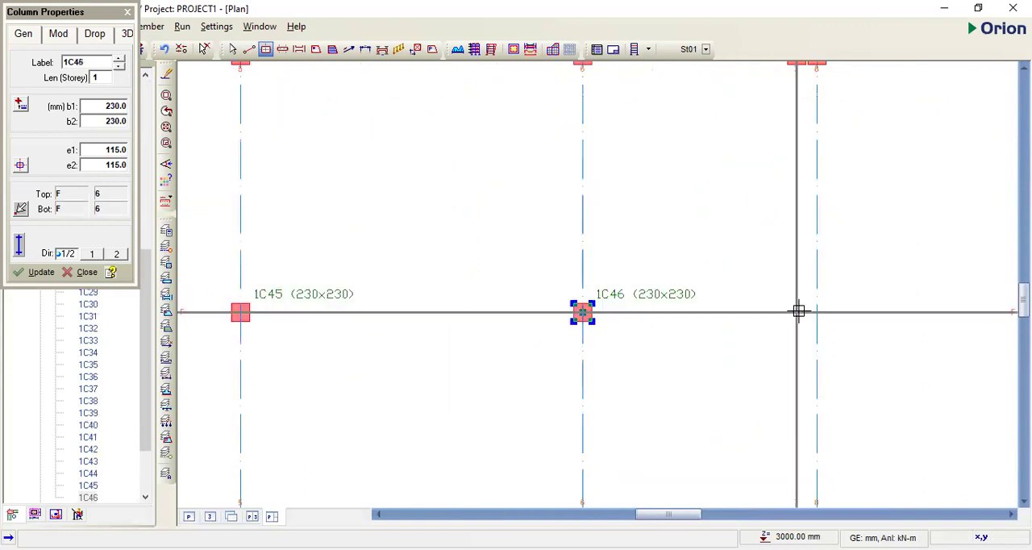
{"action": "left_click", "coordinate": [809, 318]}
{"action": "left_click", "coordinate": [815, 313]}
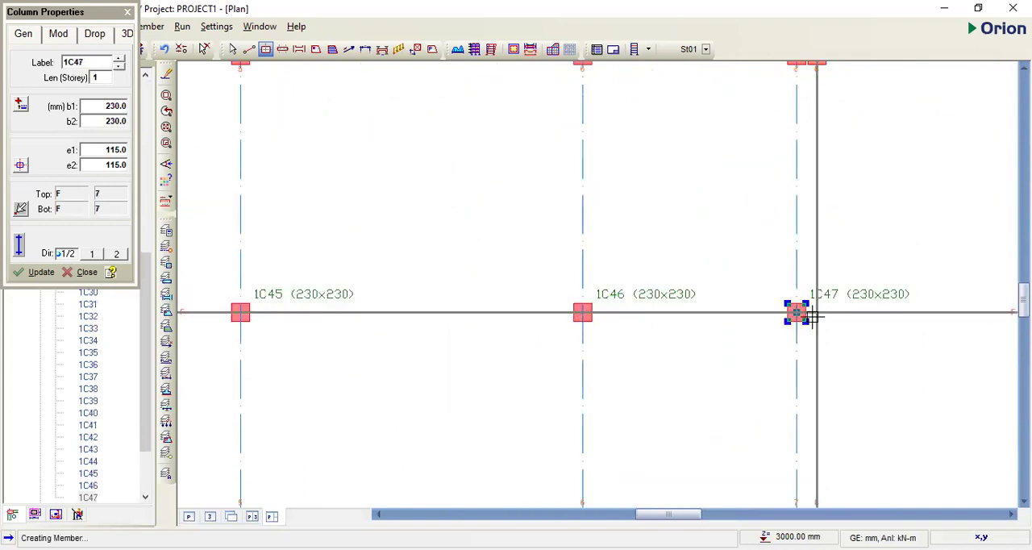
{"action": "scroll", "coordinate": [581, 316], "scroll_direction": "down", "scroll_amount": 5}
{"action": "scroll", "coordinate": [567, 202], "scroll_direction": "down", "scroll_amount": 3}
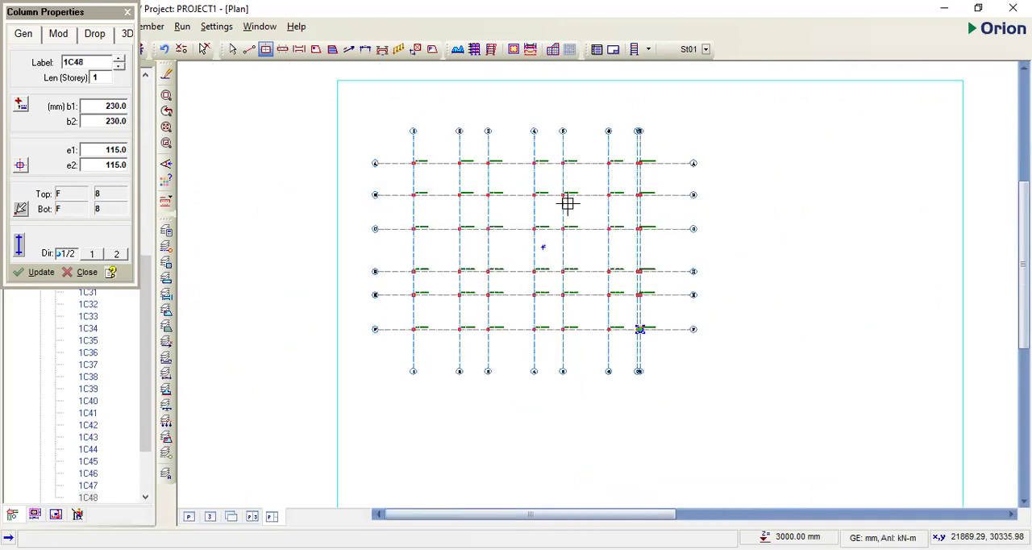
{"action": "scroll", "coordinate": [604, 149], "scroll_direction": "up", "scroll_amount": 3}
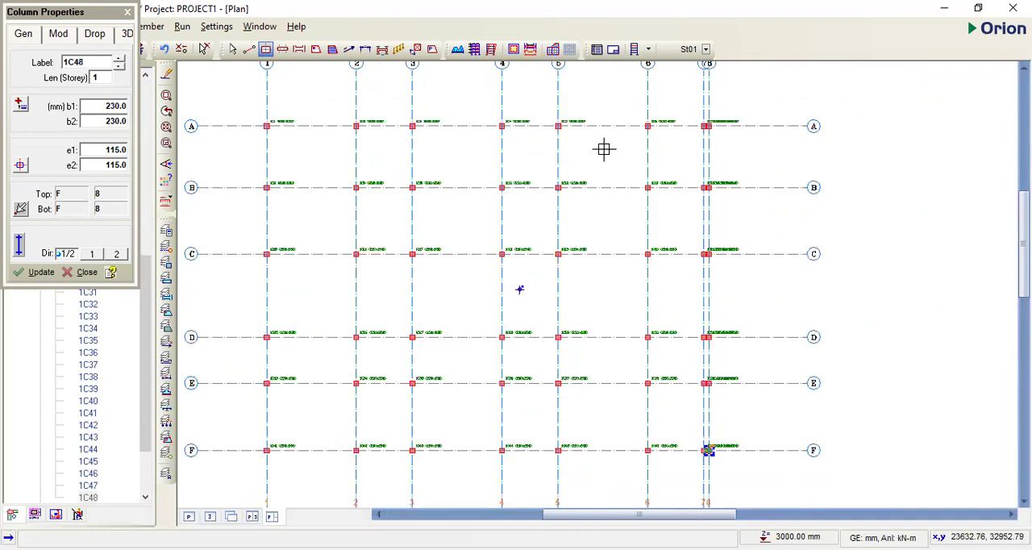
- End column placement and inspect the columns across the grid, especially the closely spaced ones on axes 7 and 8 along axis F
{"action": "key", "text": "Escape"}
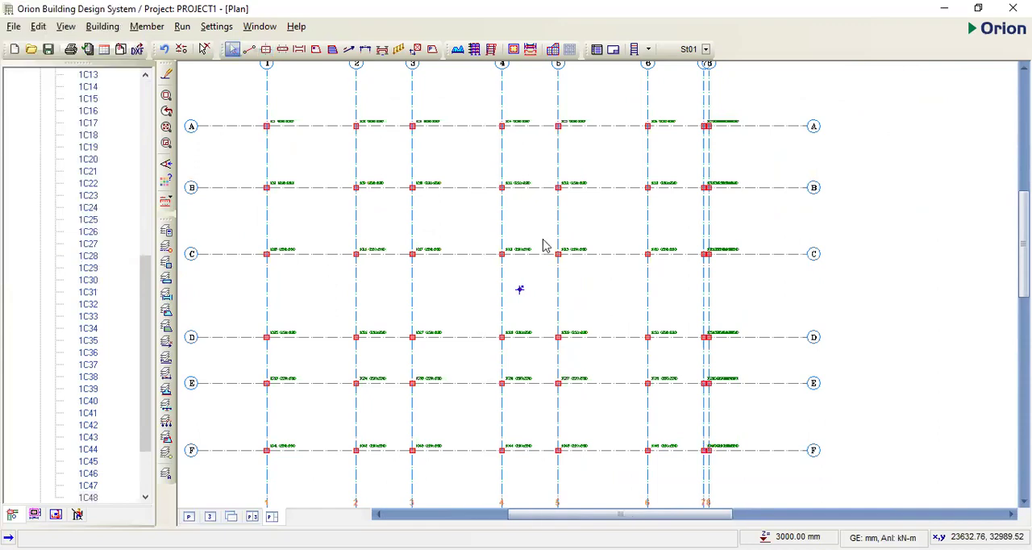
{"action": "scroll", "coordinate": [480, 192], "scroll_direction": "down", "scroll_amount": 1}
{"action": "scroll", "coordinate": [364, 173], "scroll_direction": "down", "scroll_amount": 1}
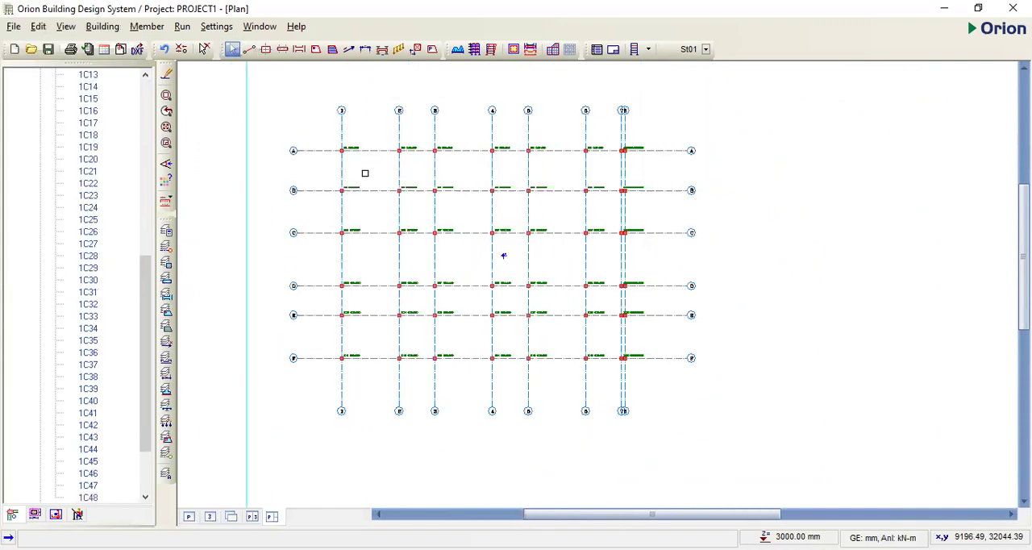
{"action": "scroll", "coordinate": [503, 256], "scroll_direction": "up", "scroll_amount": 2}
{"action": "scroll", "coordinate": [656, 391], "scroll_direction": "down", "scroll_amount": 2}
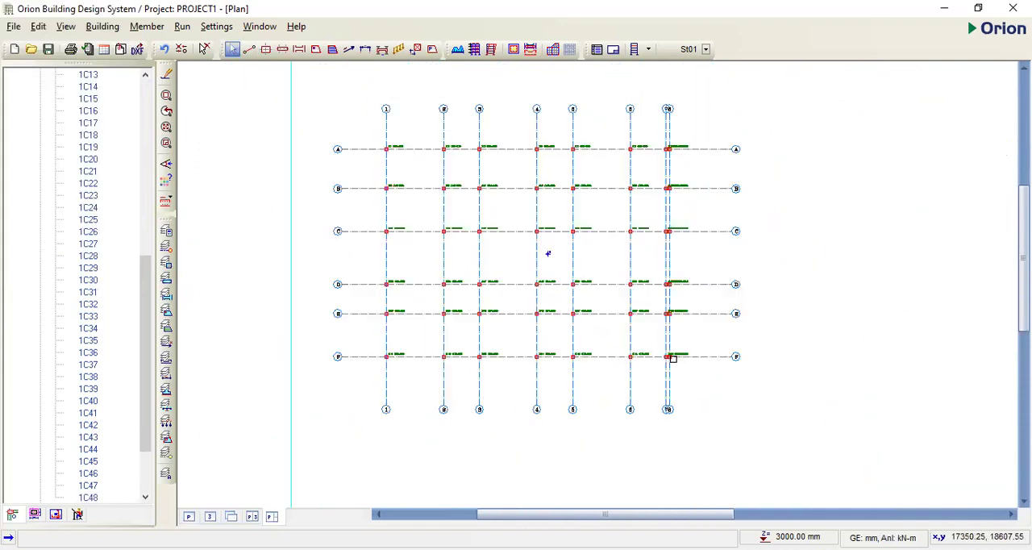
{"action": "scroll", "coordinate": [671, 283], "scroll_direction": "up", "scroll_amount": 5}
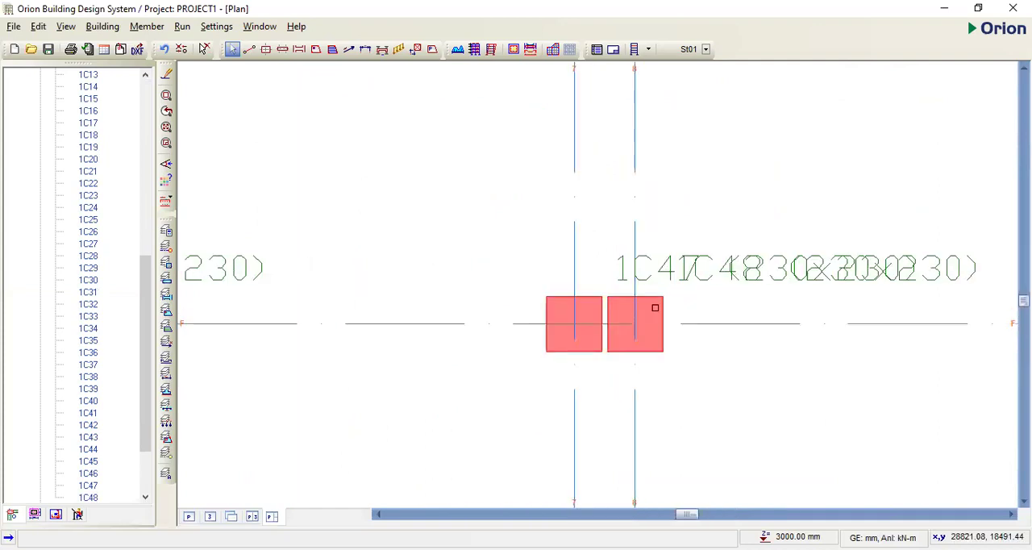
{"action": "scroll", "coordinate": [544, 298], "scroll_direction": "down", "scroll_amount": 3}
{"action": "scroll", "coordinate": [597, 289], "scroll_direction": "up", "scroll_amount": 1}
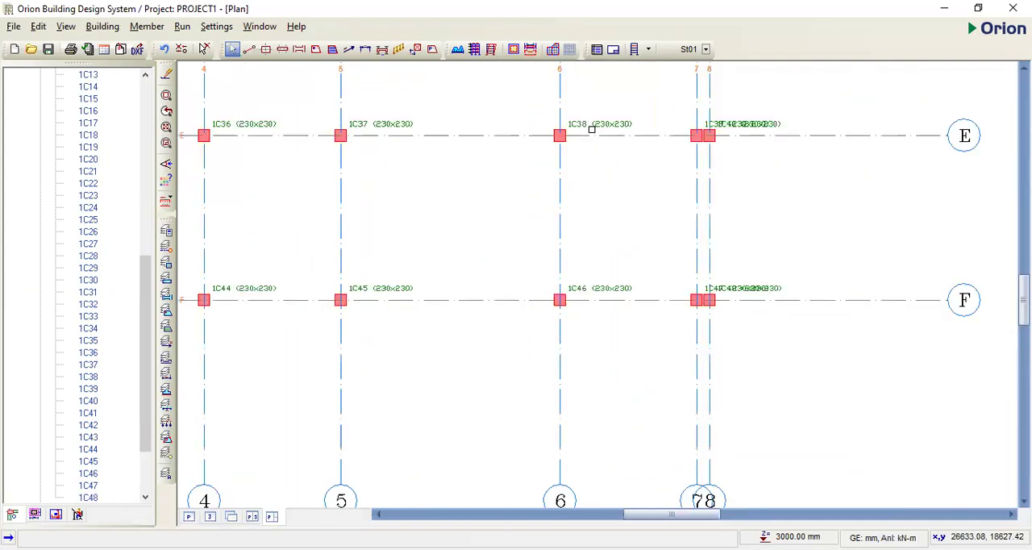
{"action": "scroll", "coordinate": [560, 153], "scroll_direction": "up", "scroll_amount": 3}
{"action": "scroll", "coordinate": [547, 153], "scroll_direction": "down", "scroll_amount": 2}
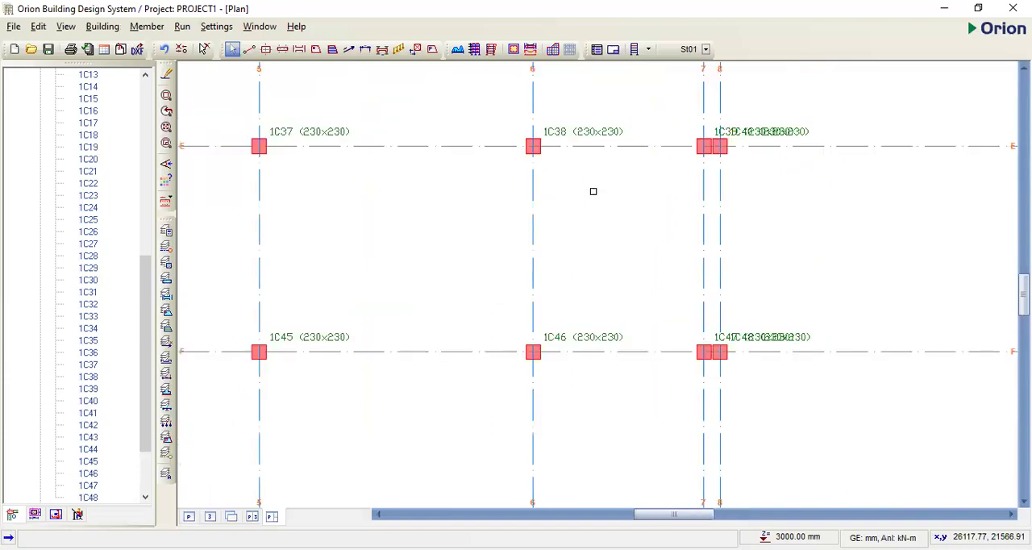
{"action": "scroll", "coordinate": [531, 245], "scroll_direction": "down", "scroll_amount": 6}
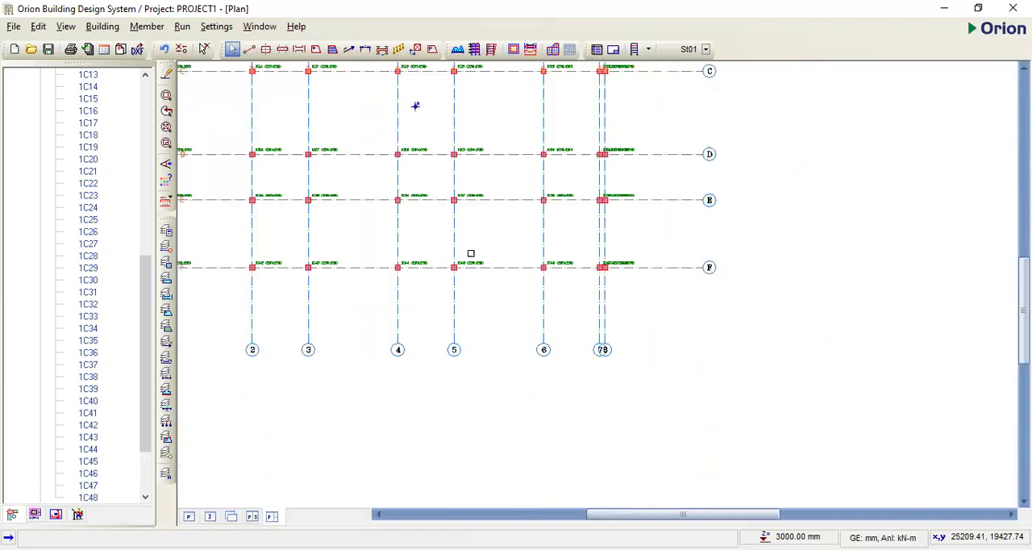
{"action": "scroll", "coordinate": [411, 450], "scroll_direction": "down", "scroll_amount": 1}
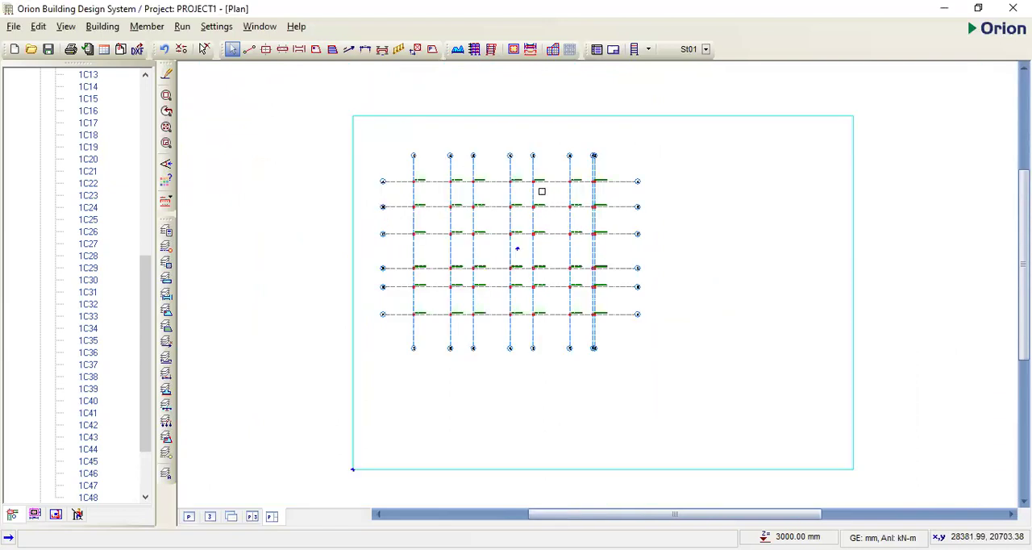
{"action": "scroll", "coordinate": [436, 163], "scroll_direction": "up", "scroll_amount": 3}
{"action": "middle_click_drag", "start_coordinate": [595, 175], "coordinate": [651, 180]}
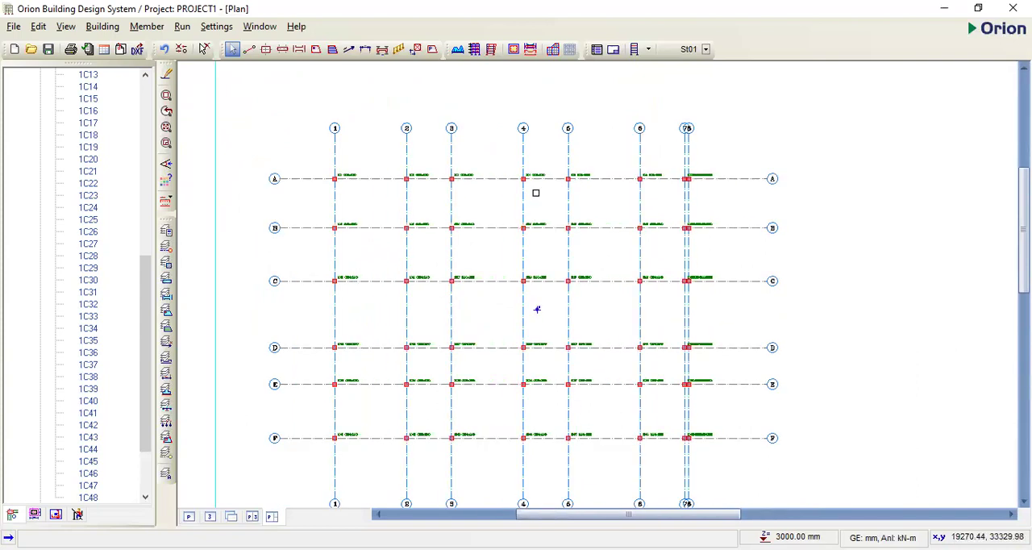
{"action": "scroll", "coordinate": [519, 343], "scroll_direction": "down", "scroll_amount": 2}
{"action": "scroll", "coordinate": [520, 343], "scroll_direction": "up", "scroll_amount": 2}
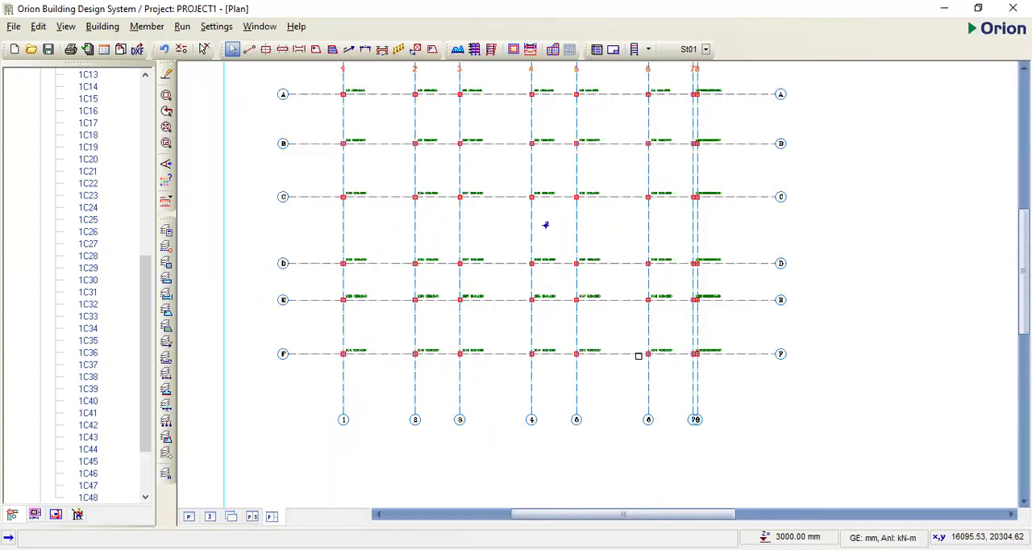
{"action": "scroll", "coordinate": [676, 354], "scroll_direction": "up", "scroll_amount": 6}
{"action": "scroll", "coordinate": [717, 370], "scroll_direction": "up", "scroll_amount": 5}
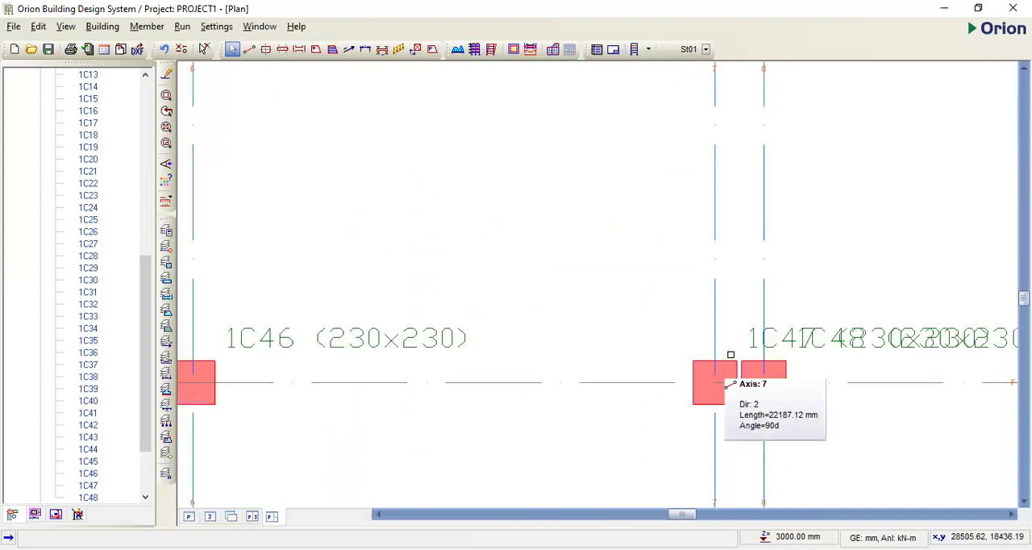
{"action": "scroll", "coordinate": [726, 359], "scroll_direction": "down", "scroll_amount": 2}
{"action": "scroll", "coordinate": [703, 379], "scroll_direction": "down", "scroll_amount": 5}
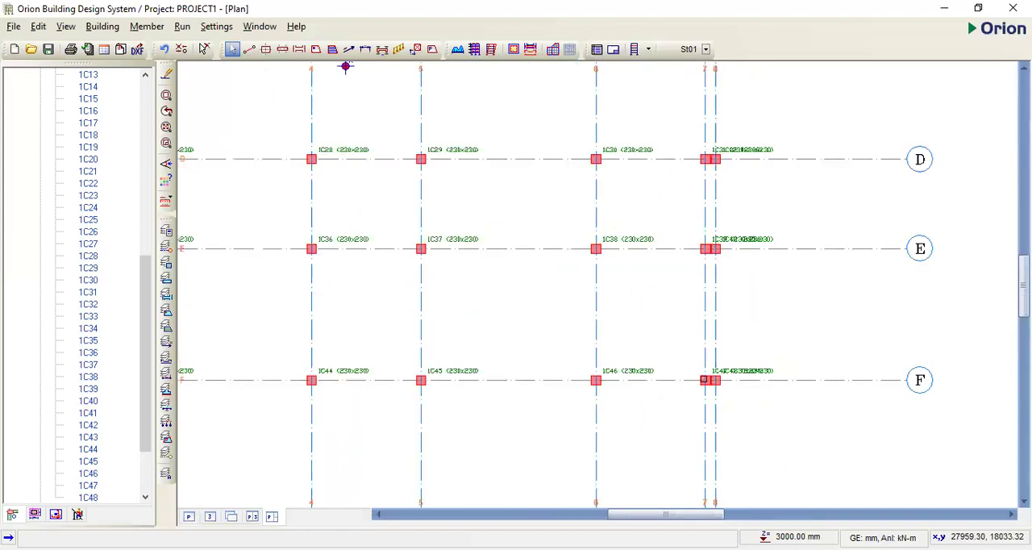
{"action": "scroll", "coordinate": [694, 365], "scroll_direction": "up", "scroll_amount": 8}
{"action": "scroll", "coordinate": [688, 372], "scroll_direction": "down", "scroll_amount": 4}
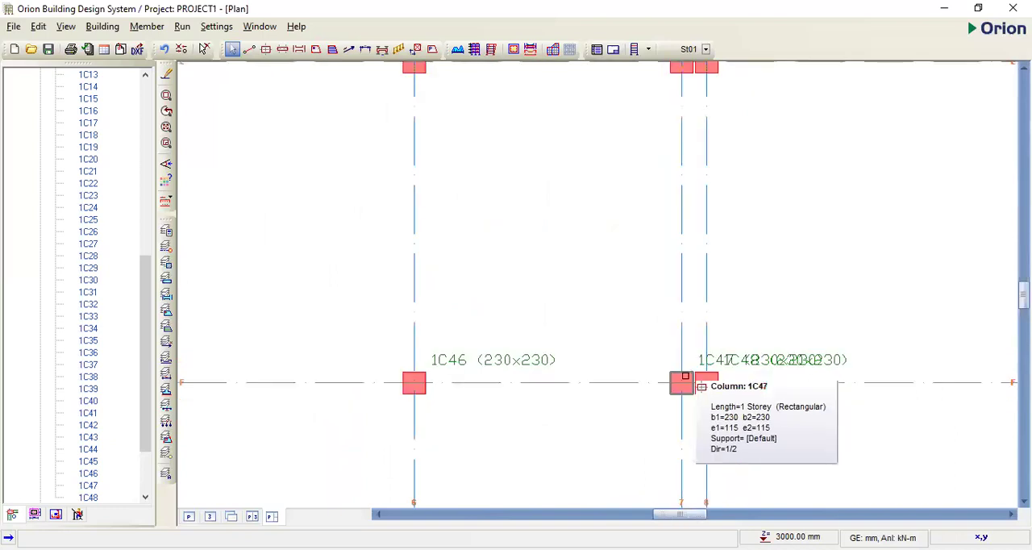
{"action": "scroll", "coordinate": [684, 376], "scroll_direction": "down", "scroll_amount": 4}
{"action": "scroll", "coordinate": [577, 246], "scroll_direction": "down", "scroll_amount": 3}
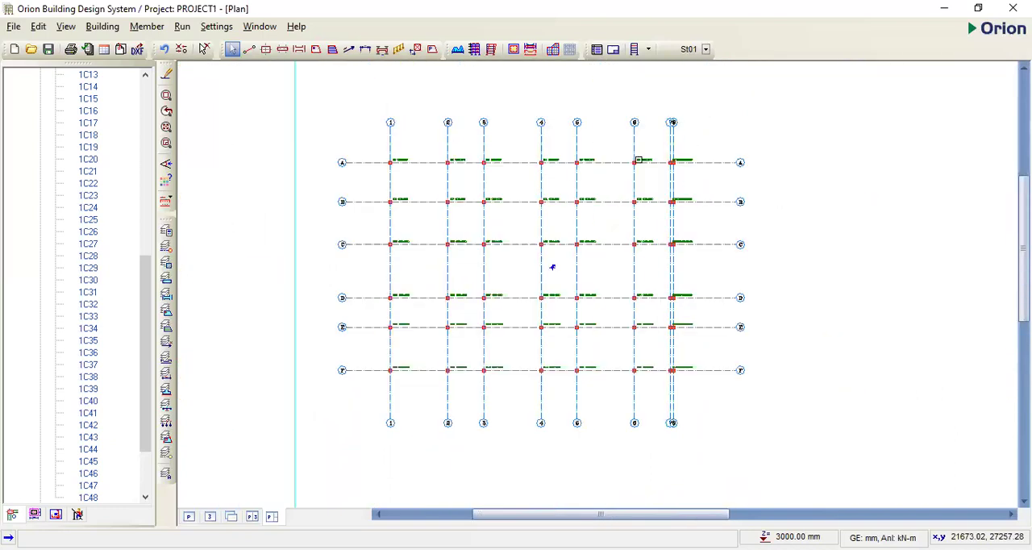
{"action": "scroll", "coordinate": [673, 159], "scroll_direction": "up", "scroll_amount": 2}
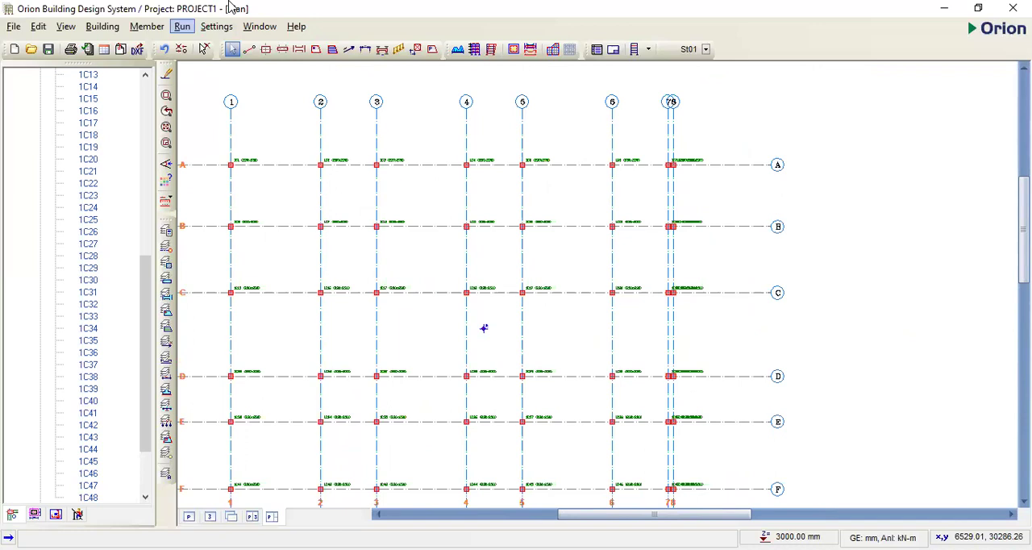
{"action": "scroll", "coordinate": [456, 183], "scroll_direction": "down", "scroll_amount": 1}
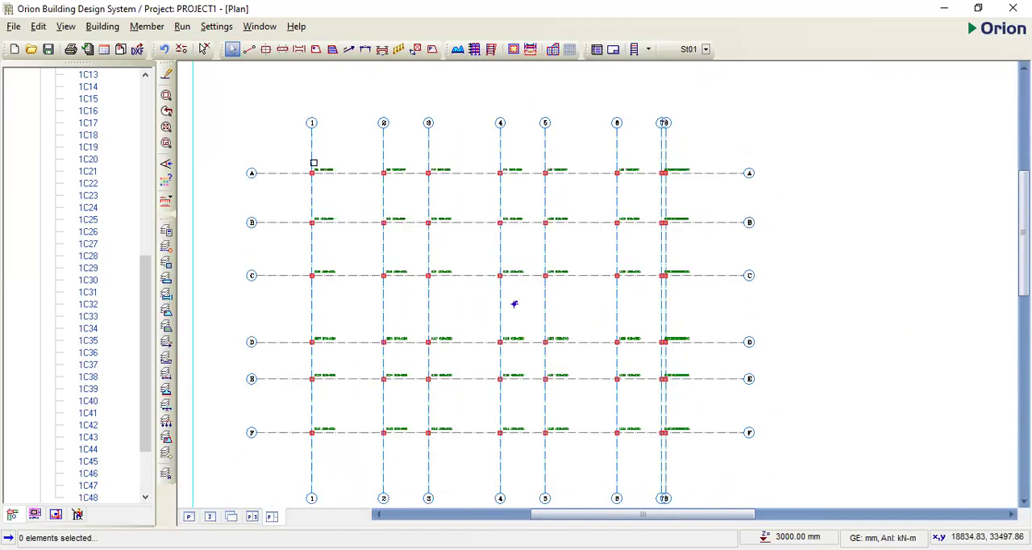
{"action": "scroll", "coordinate": [514, 304], "scroll_direction": "up", "scroll_amount": 3}
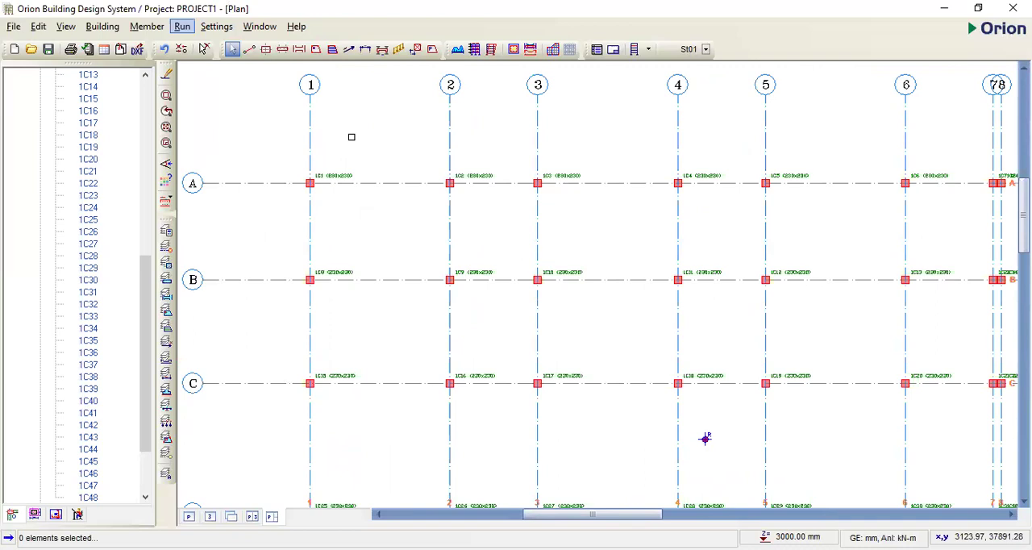
- Edit the storey data and set the height of storey St01 to 3600 mm
{"action": "left_click", "coordinate": [103, 28]}
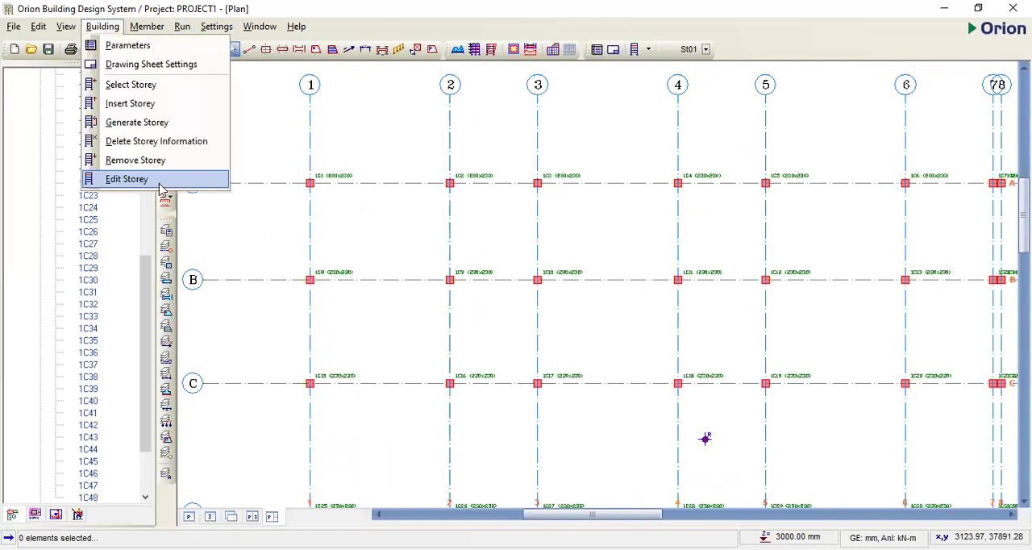
{"action": "left_click", "coordinate": [144, 183]}
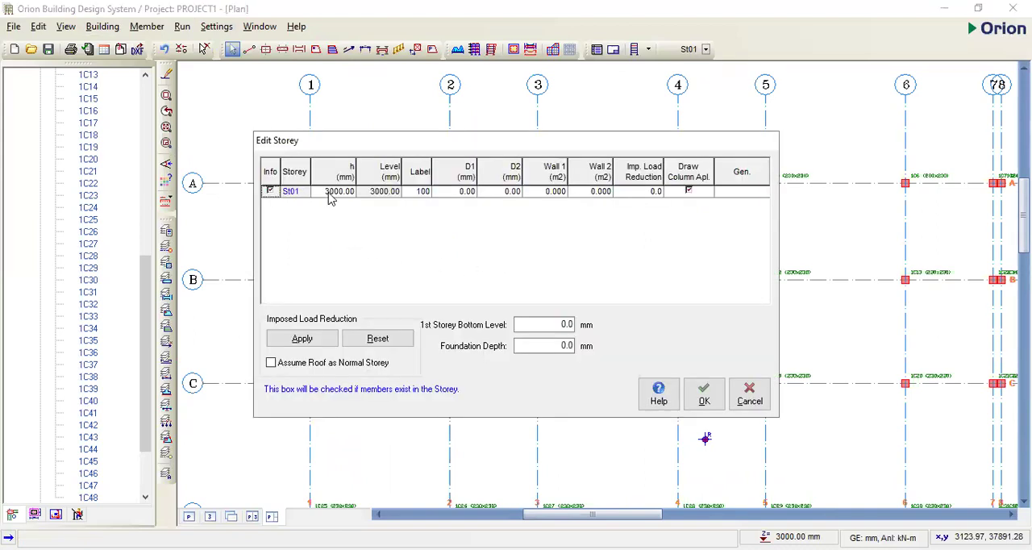
{"action": "left_click", "coordinate": [344, 193]}
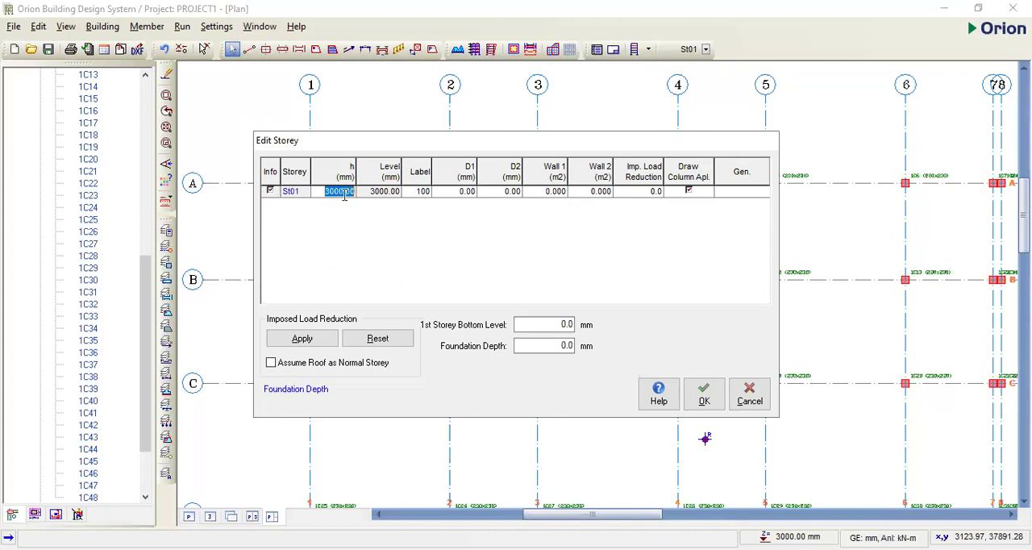
{"action": "type", "text": "3600"}
- Set the foundation depth in the storey data to 1450 mm
{"action": "left_click", "coordinate": [549, 325]}
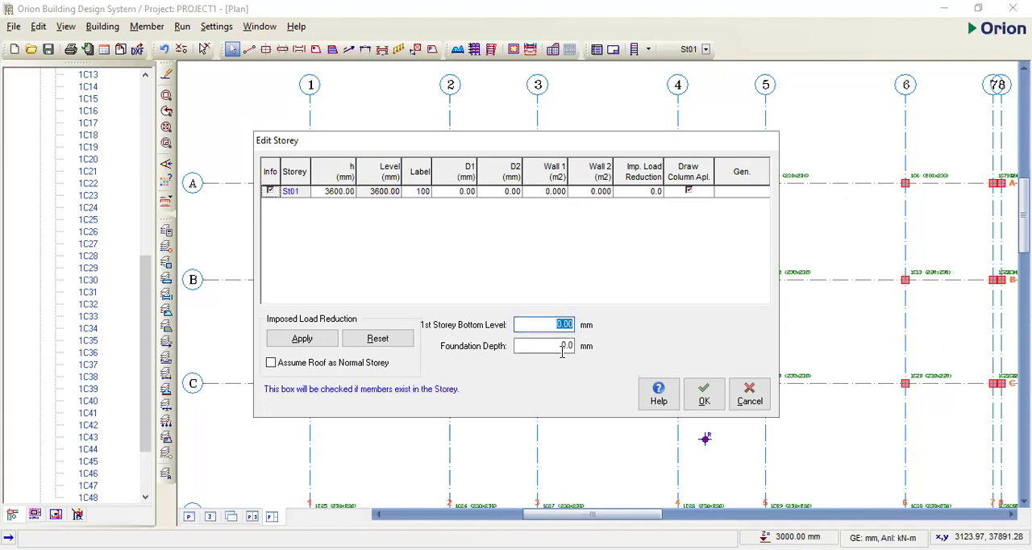
{"action": "left_click", "coordinate": [571, 347]}
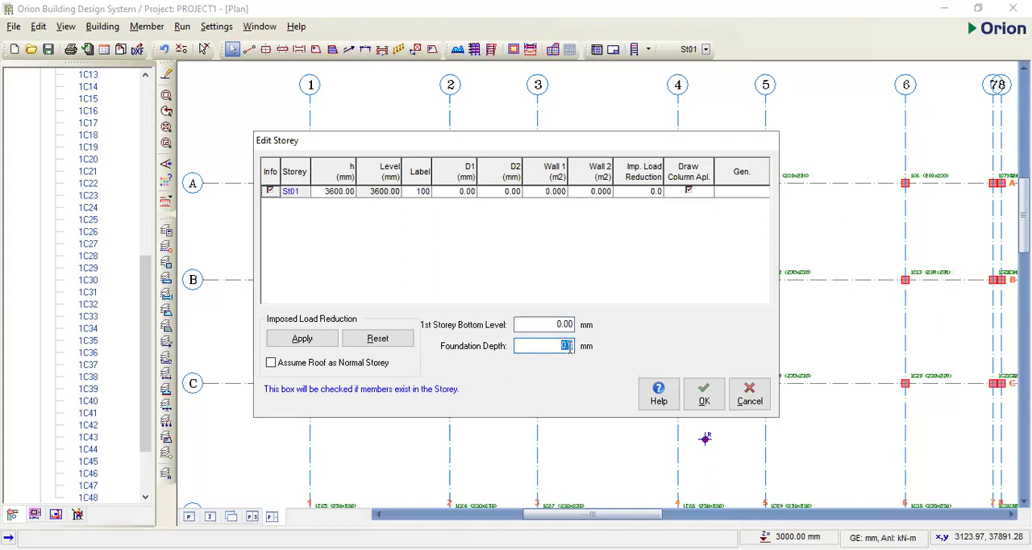
{"action": "type", "text": "1"}
{"action": "type", "text": "450"}
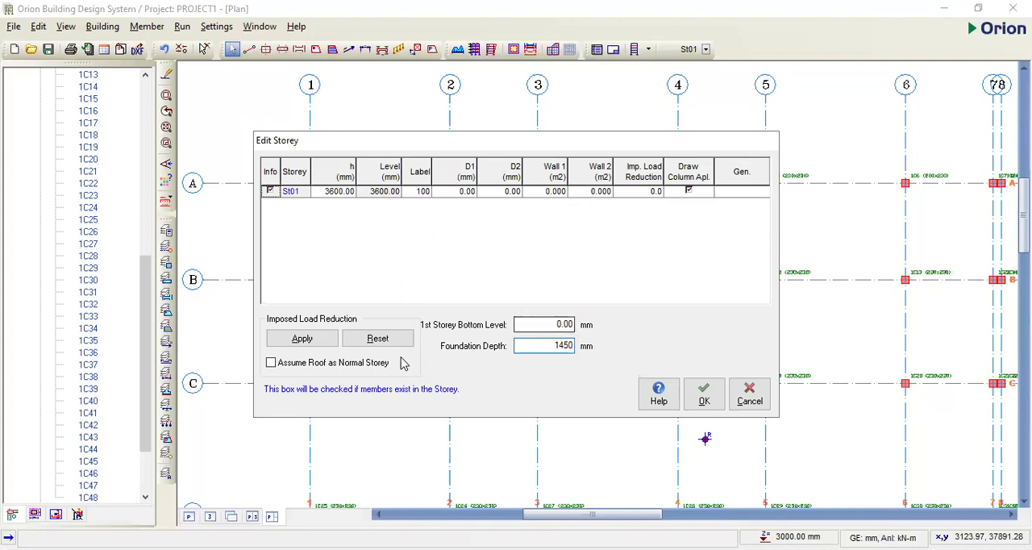
- Apply imposed load reduction with the roof assumed as a normal storey, and accept saving the project with the new coefficients
{"action": "left_click", "coordinate": [271, 364]}
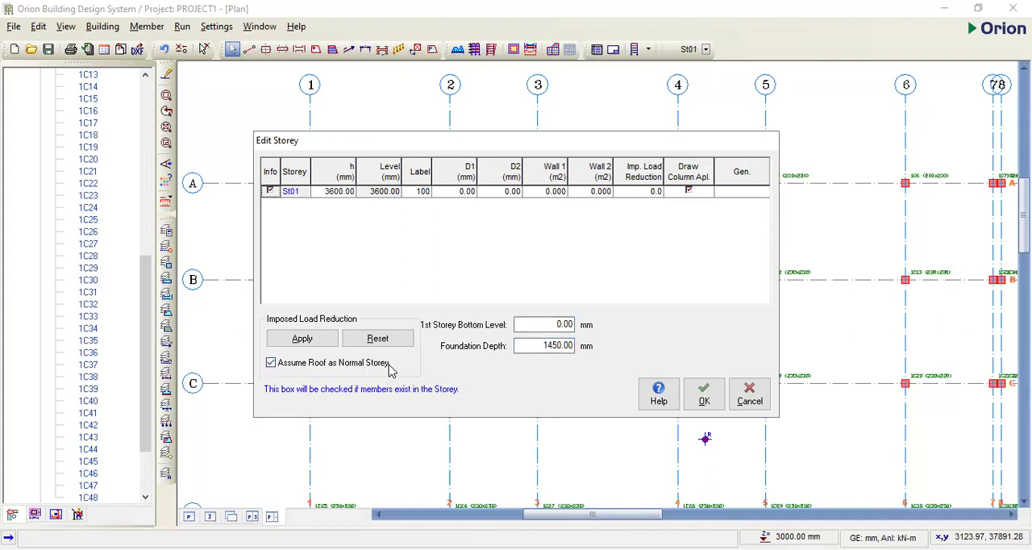
{"action": "left_click", "coordinate": [315, 344]}
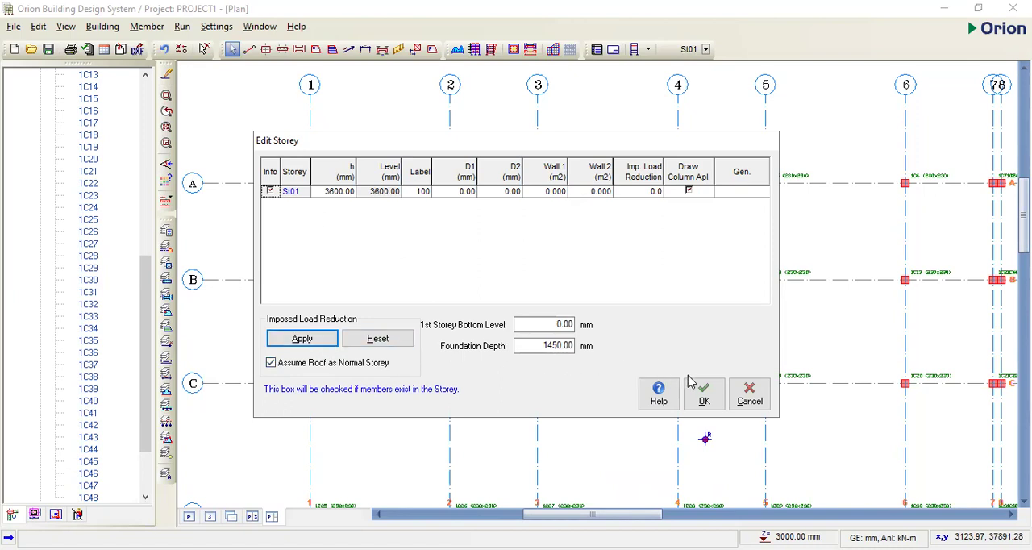
{"action": "left_click", "coordinate": [699, 395]}
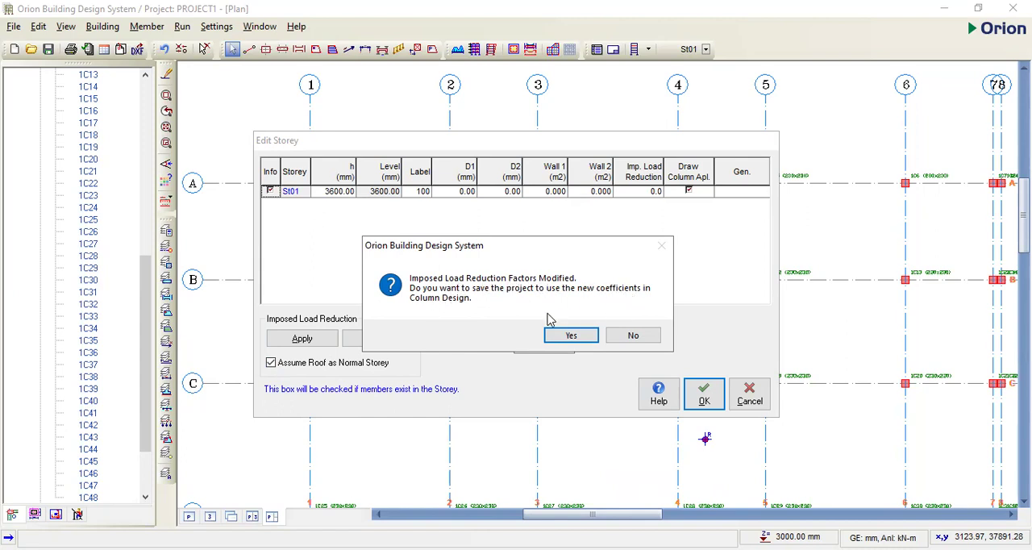
{"action": "left_click", "coordinate": [569, 338]}
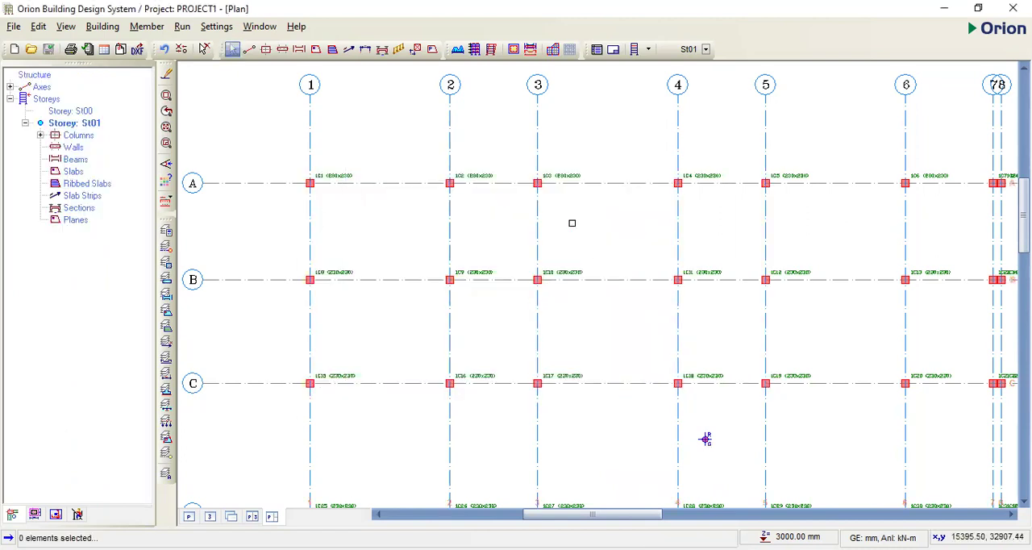
{"action": "scroll", "coordinate": [621, 408], "scroll_direction": "down", "scroll_amount": 3}
{"action": "scroll", "coordinate": [750, 411], "scroll_direction": "up", "scroll_amount": 3}
{"action": "scroll", "coordinate": [581, 253], "scroll_direction": "down", "scroll_amount": 3}
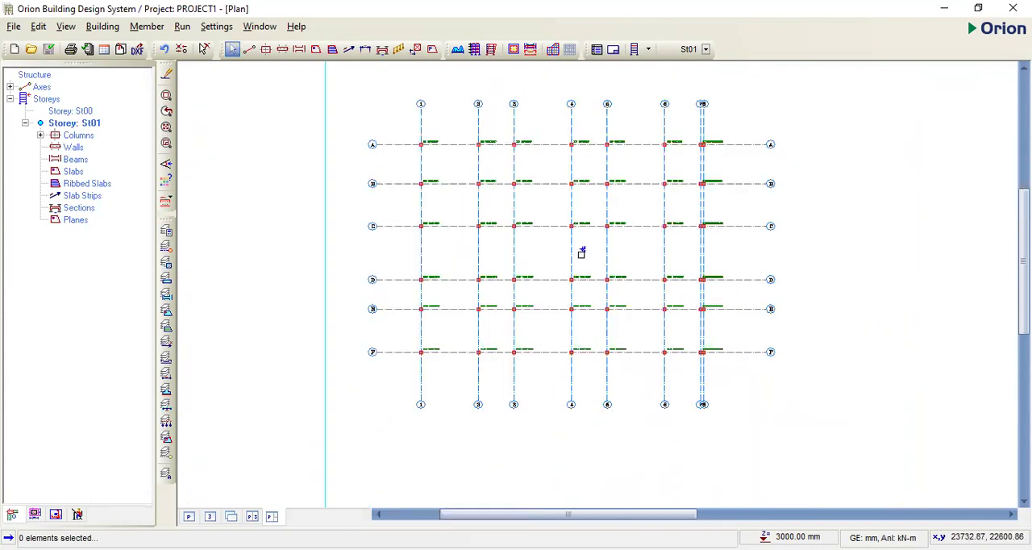
{"action": "scroll", "coordinate": [576, 253], "scroll_direction": "up", "scroll_amount": 3}
{"action": "scroll", "coordinate": [572, 298], "scroll_direction": "down", "scroll_amount": 3}
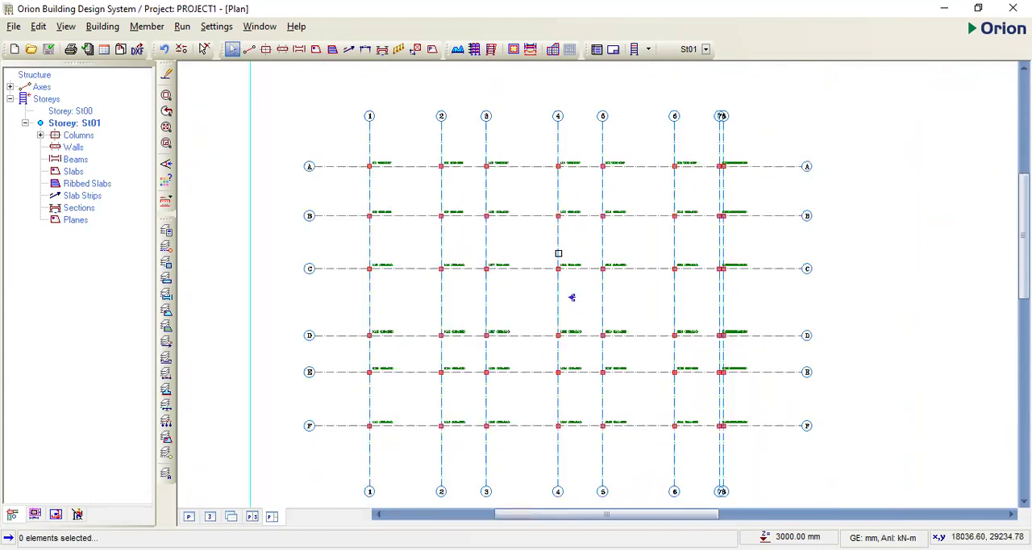
{"action": "scroll", "coordinate": [570, 297], "scroll_direction": "down", "scroll_amount": 3}
{"action": "scroll", "coordinate": [584, 320], "scroll_direction": "up", "scroll_amount": 3}
{"action": "scroll", "coordinate": [584, 320], "scroll_direction": "down", "scroll_amount": 1}
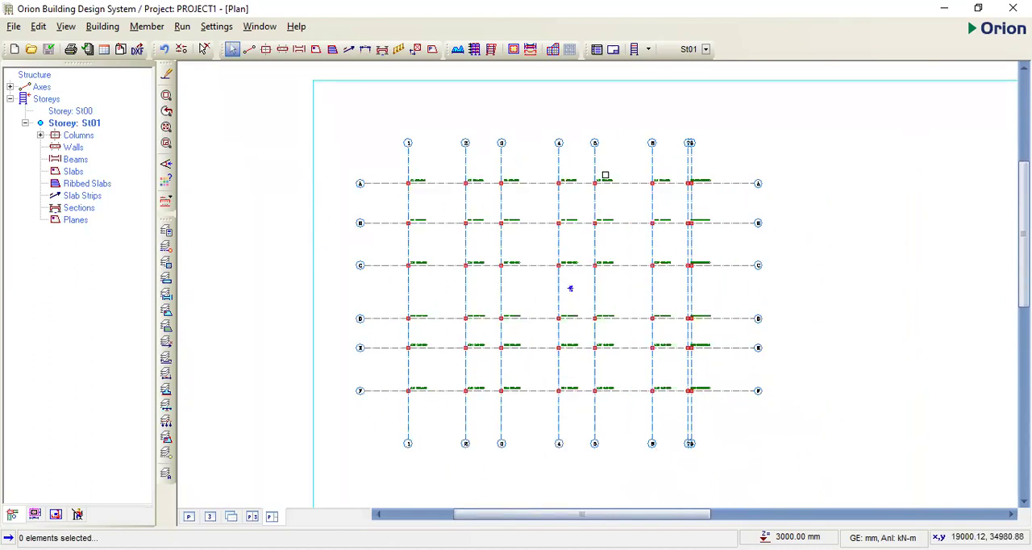
{"action": "scroll", "coordinate": [726, 177], "scroll_direction": "up", "scroll_amount": 1}
{"action": "scroll", "coordinate": [703, 195], "scroll_direction": "down", "scroll_amount": 1}
{"action": "scroll", "coordinate": [730, 412], "scroll_direction": "up", "scroll_amount": 1}
{"action": "scroll", "coordinate": [636, 325], "scroll_direction": "down", "scroll_amount": 1}
{"action": "scroll", "coordinate": [532, 218], "scroll_direction": "up", "scroll_amount": 2}
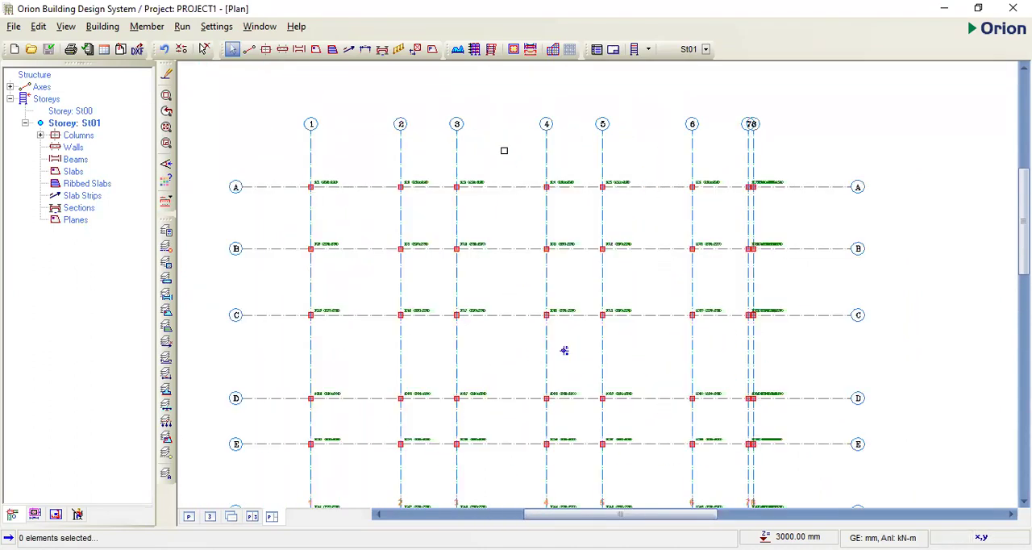
{"action": "scroll", "coordinate": [530, 134], "scroll_direction": "down", "scroll_amount": 1}
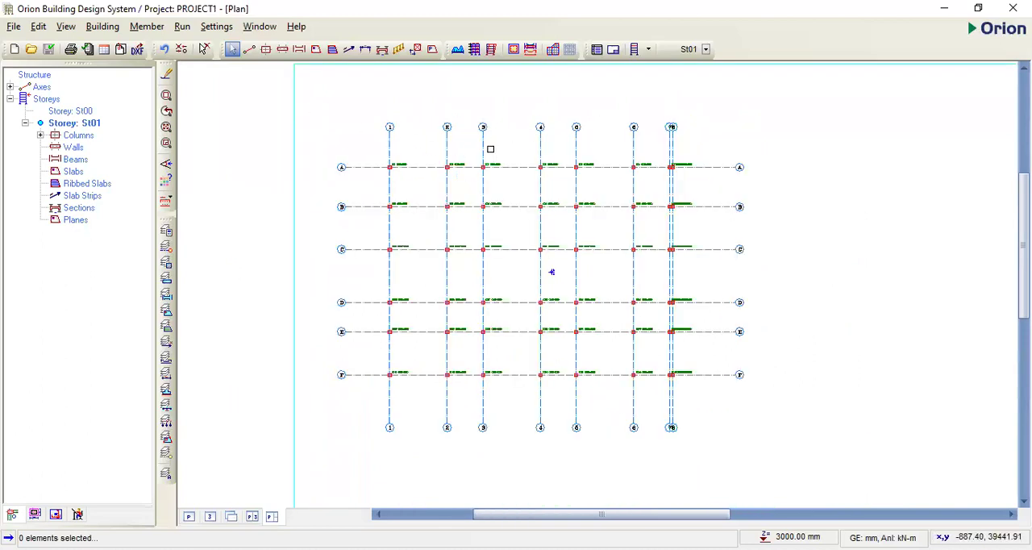
{"action": "scroll", "coordinate": [691, 137], "scroll_direction": "up", "scroll_amount": 1}
{"action": "scroll", "coordinate": [693, 145], "scroll_direction": "down", "scroll_amount": 1}
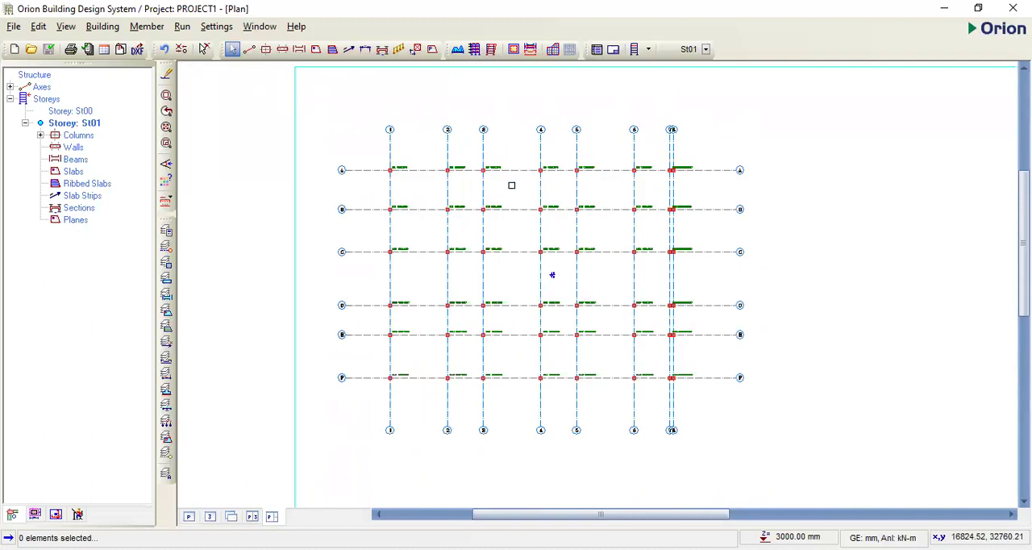
{"action": "scroll", "coordinate": [496, 172], "scroll_direction": "up", "scroll_amount": 1}
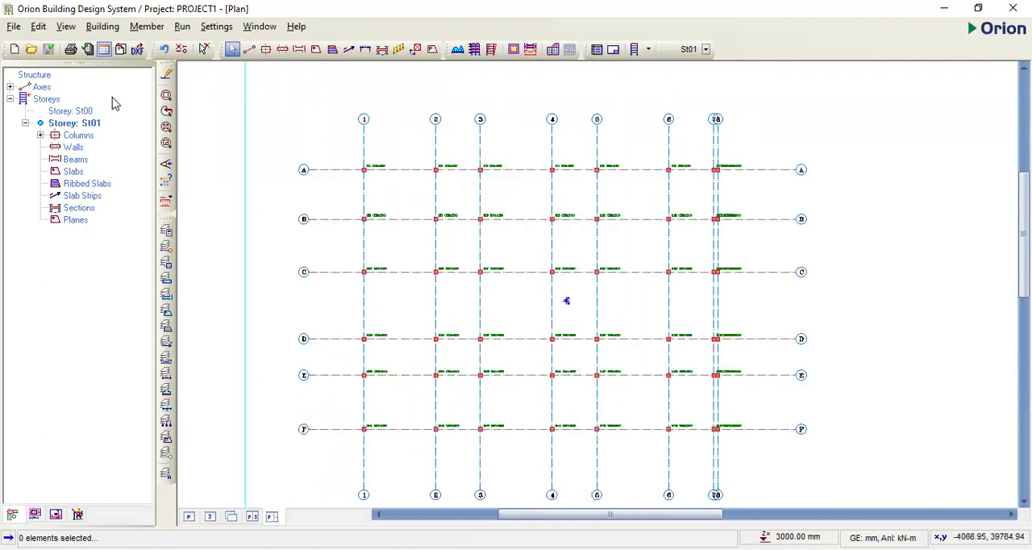
{"action": "key", "text": "Right"}
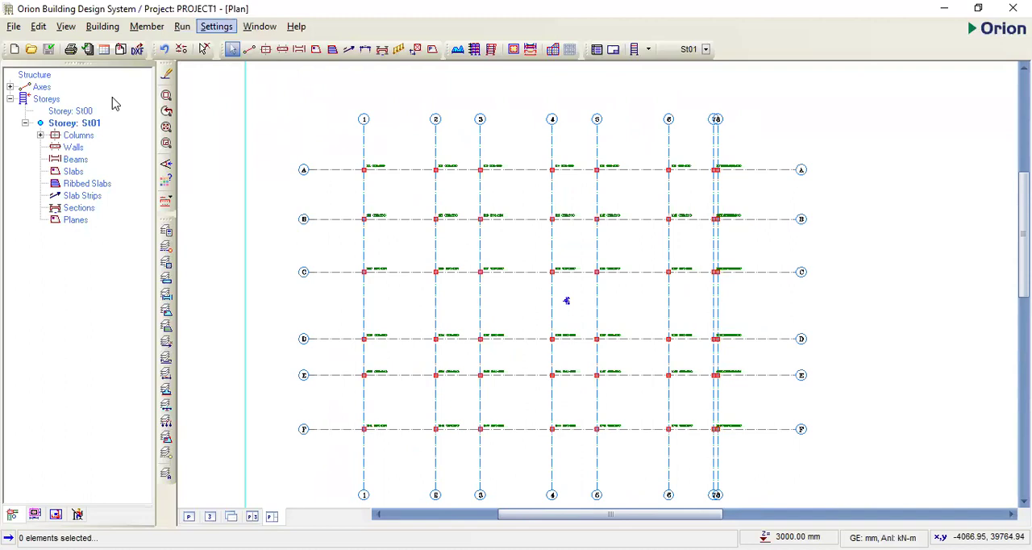
- Start beam insertion and define the beam section with width b 230 mm and depth h-Bot 450 mm
{"action": "key", "text": "Left"}
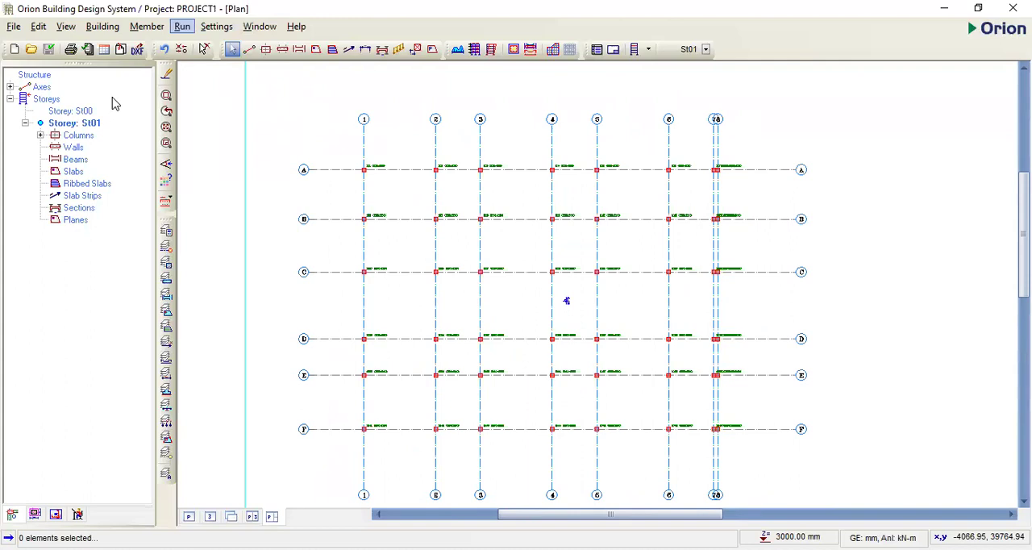
{"action": "key", "text": "Right"}
{"action": "key", "text": "Right"}
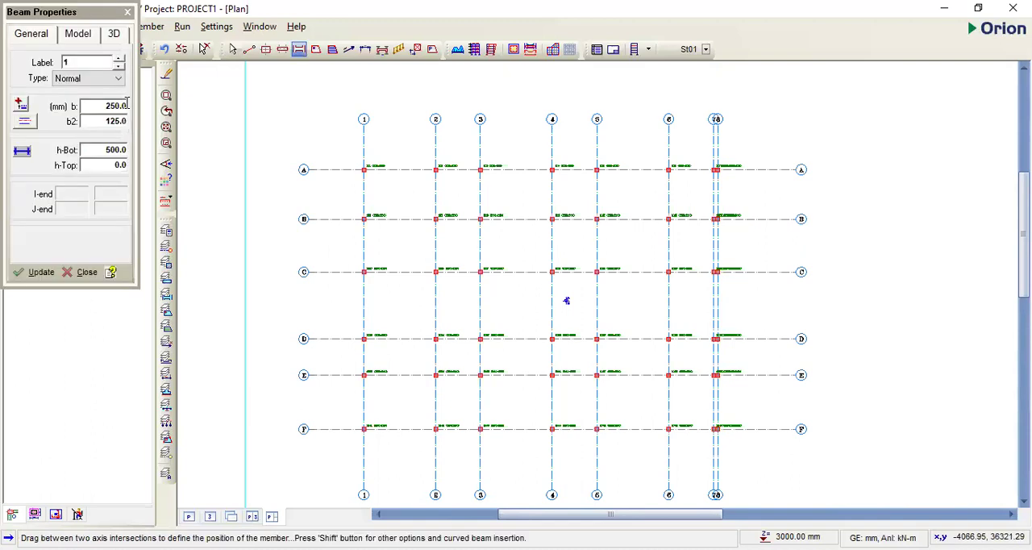
{"action": "left_click", "coordinate": [117, 107]}
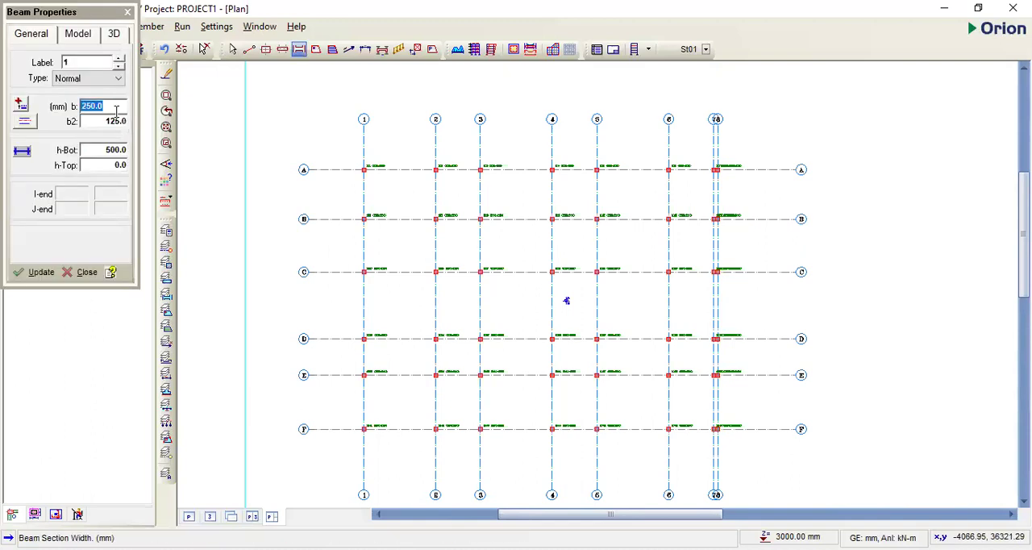
{"action": "type", "text": "230"}
{"action": "left_click", "coordinate": [112, 148]}
{"action": "type", "text": "450"}
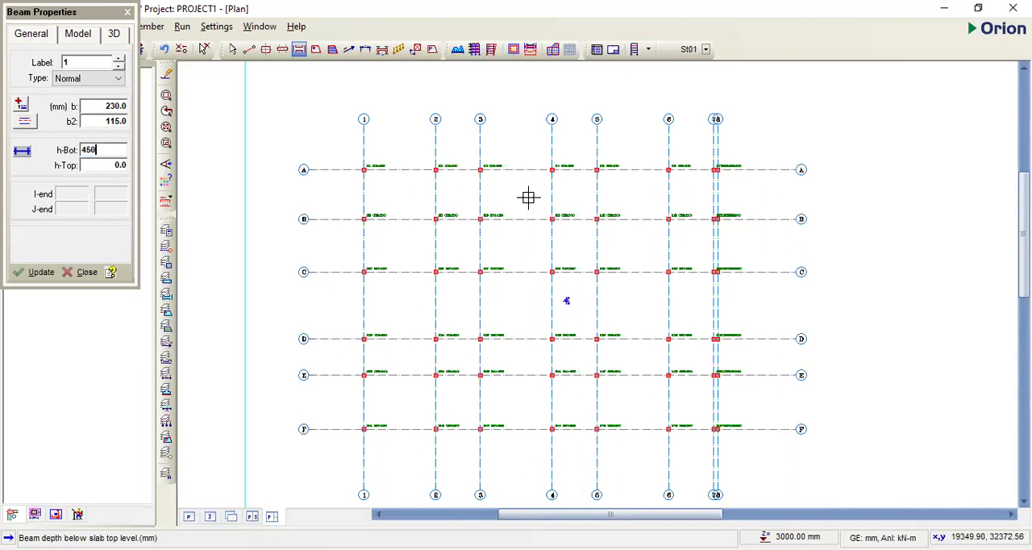
- Insert the 230 x 450 mm beams along axis A from axis 1 to axis 7
{"action": "scroll", "coordinate": [695, 164], "scroll_direction": "up", "scroll_amount": 1}
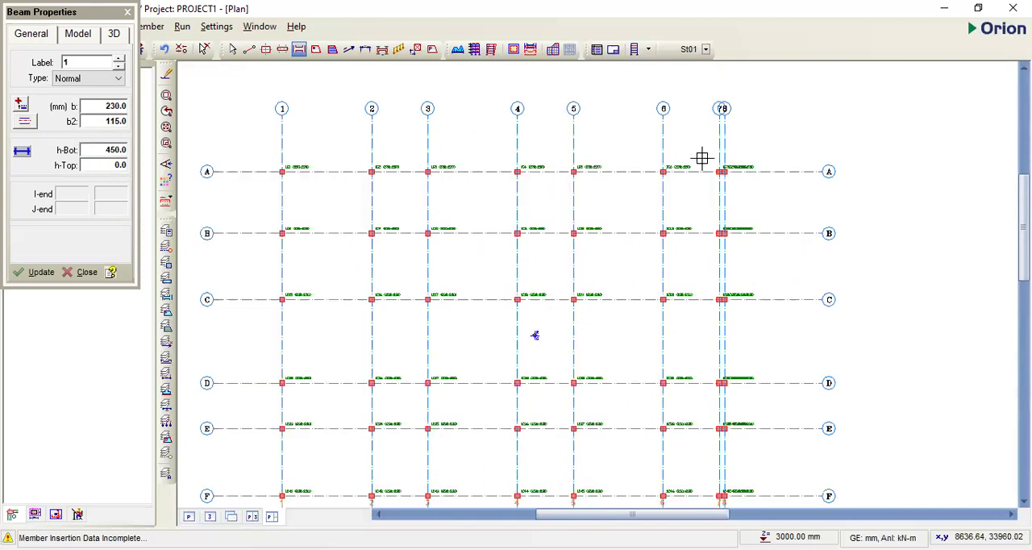
{"action": "scroll", "coordinate": [695, 166], "scroll_direction": "up", "scroll_amount": 2}
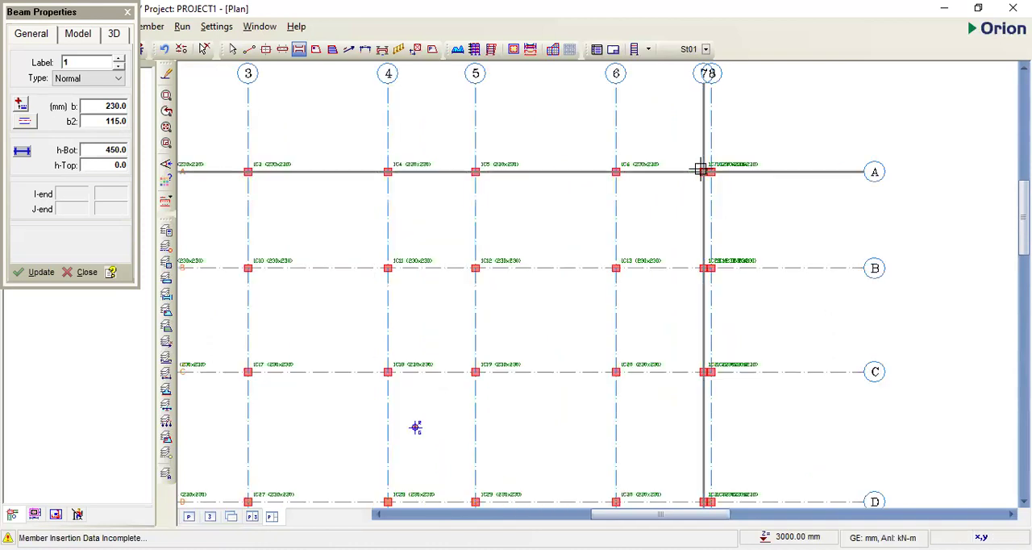
{"action": "scroll", "coordinate": [703, 172], "scroll_direction": "down", "scroll_amount": 1}
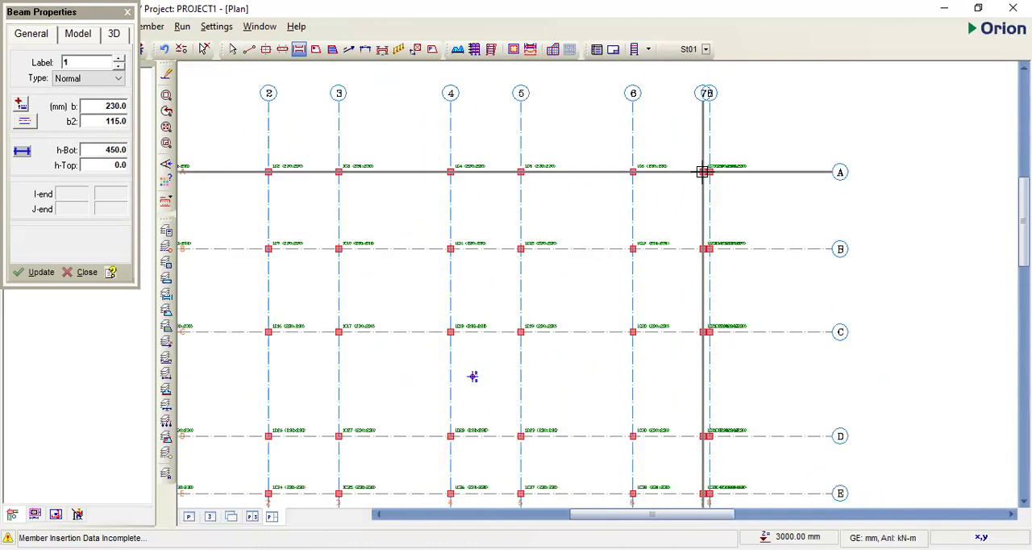
{"action": "scroll", "coordinate": [703, 172], "scroll_direction": "down", "scroll_amount": 1}
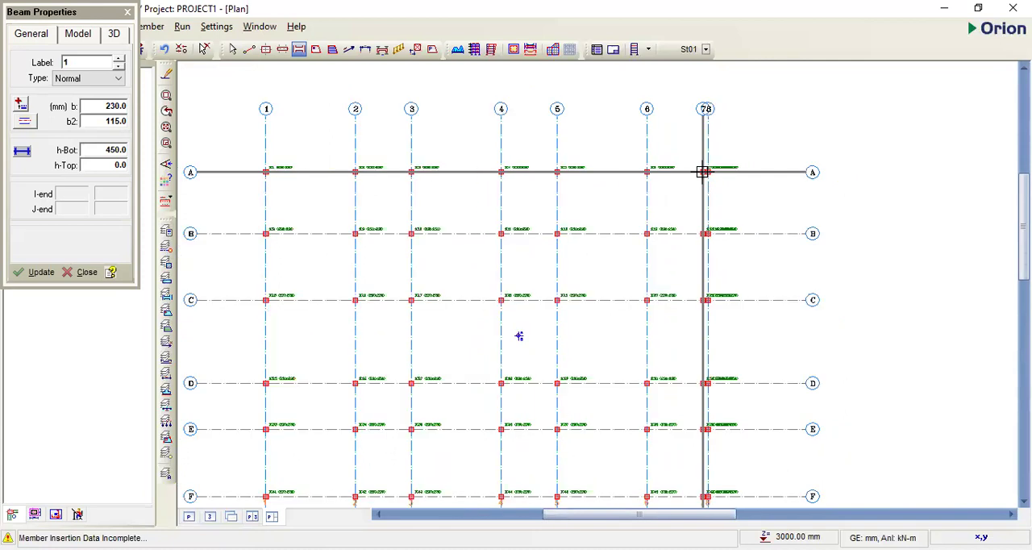
{"action": "left_click_drag", "start_coordinate": [457, 163], "coordinate": [697, 170]}
{"action": "scroll", "coordinate": [697, 171], "scroll_direction": "up", "scroll_amount": 7}
{"action": "scroll", "coordinate": [725, 121], "scroll_direction": "down", "scroll_amount": 6}
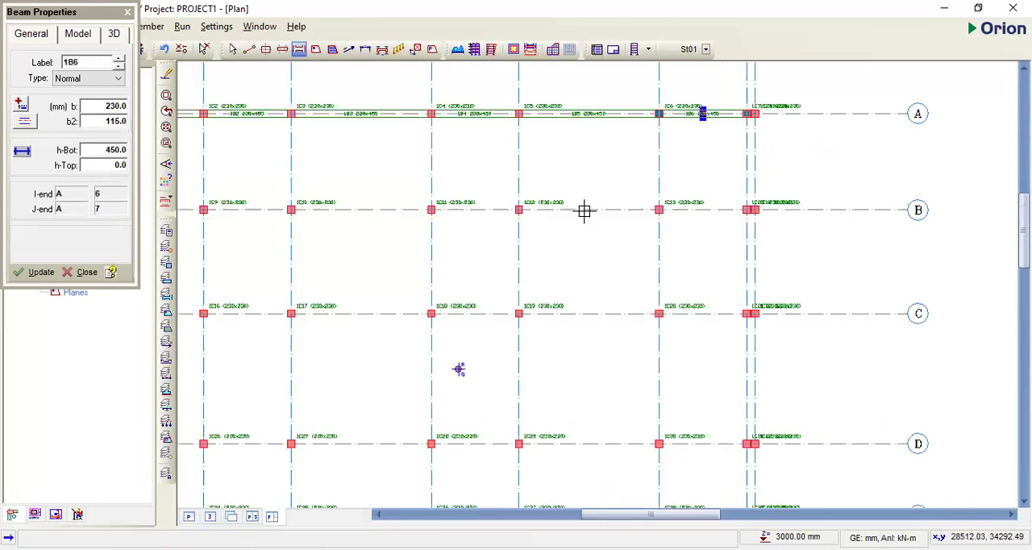
- Insert 230 x 450 mm beams along axes B, C and D, each running from axis 1 to axis 7
{"action": "scroll", "coordinate": [306, 184], "scroll_direction": "down", "scroll_amount": 1}
{"action": "left_click_drag", "start_coordinate": [735, 177], "coordinate": [751, 200]}
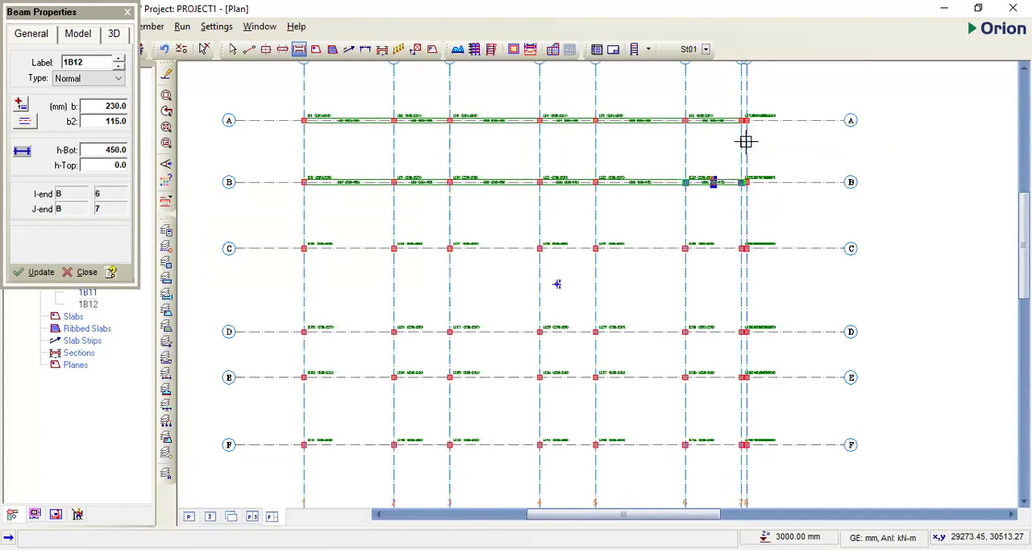
{"action": "middle_click_drag", "start_coordinate": [408, 296], "coordinate": [401, 269]}
{"action": "left_click_drag", "start_coordinate": [297, 222], "coordinate": [736, 224]}
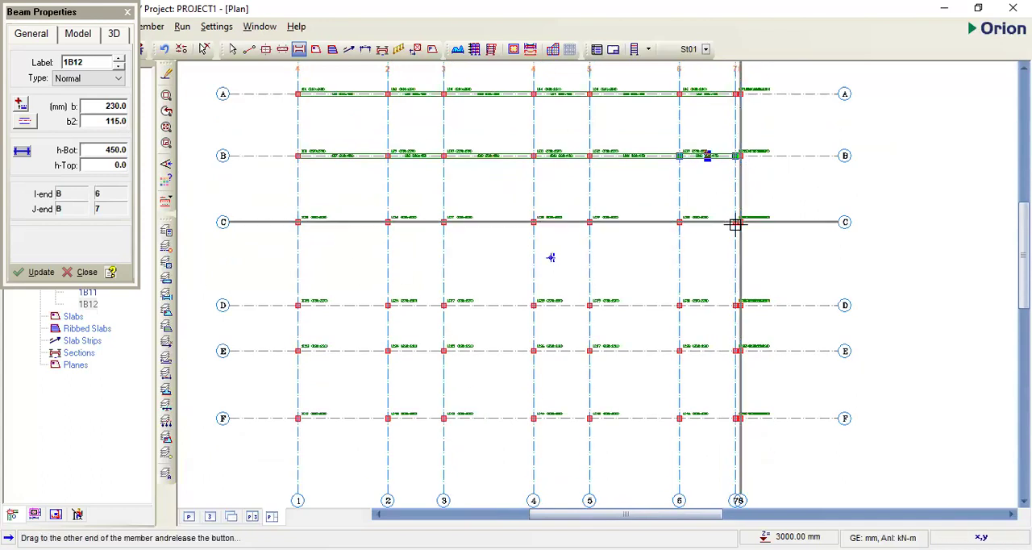
{"action": "scroll", "coordinate": [528, 294], "scroll_direction": "up", "scroll_amount": 1}
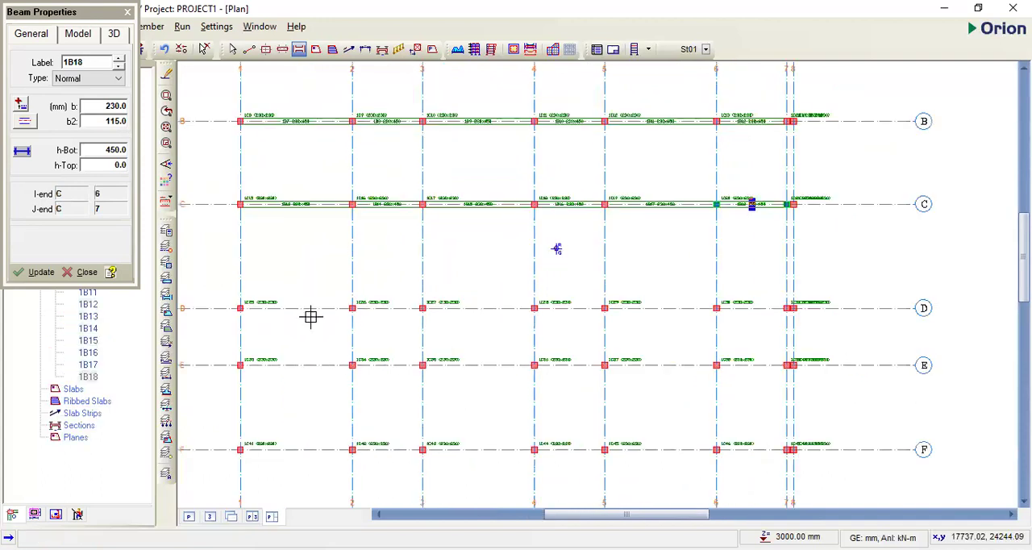
{"action": "scroll", "coordinate": [321, 289], "scroll_direction": "down", "scroll_amount": 2}
{"action": "left_click_drag", "start_coordinate": [322, 289], "coordinate": [676, 293]}
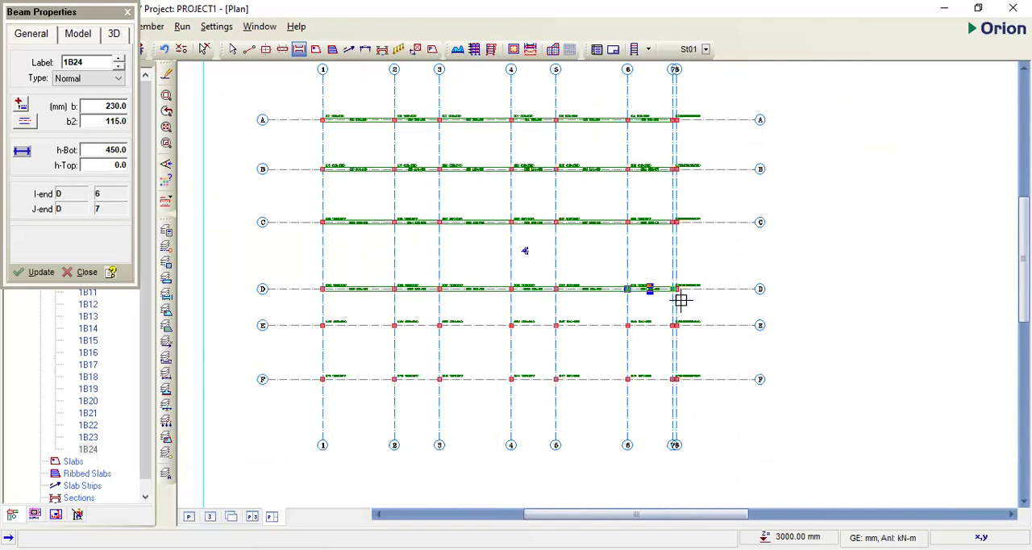
- Insert 230 x 450 mm beams along axes E and F, each running from axis 1 to axis 7
{"action": "scroll", "coordinate": [675, 226], "scroll_direction": "up", "scroll_amount": 3}
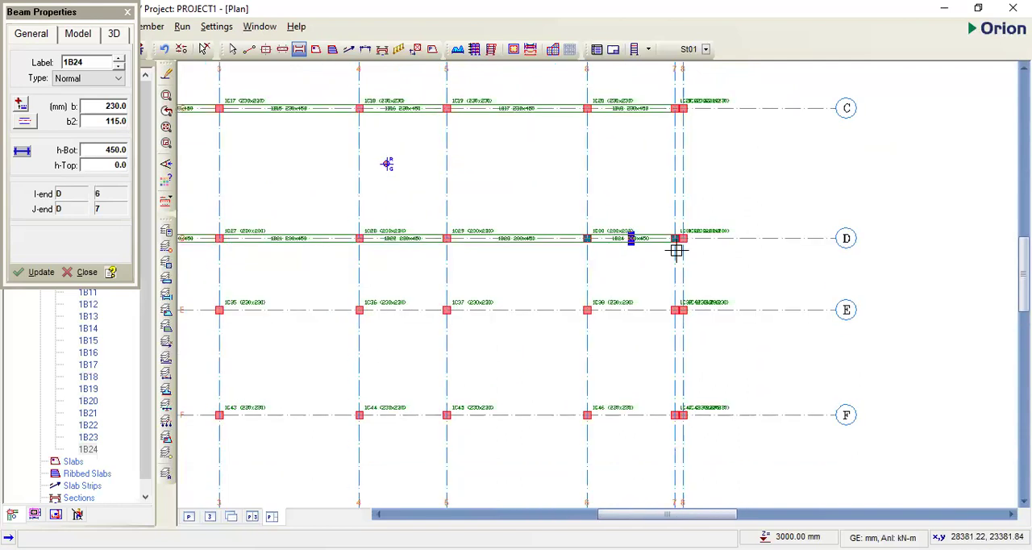
{"action": "scroll", "coordinate": [698, 147], "scroll_direction": "up", "scroll_amount": 4}
{"action": "scroll", "coordinate": [262, 303], "scroll_direction": "down", "scroll_amount": 6}
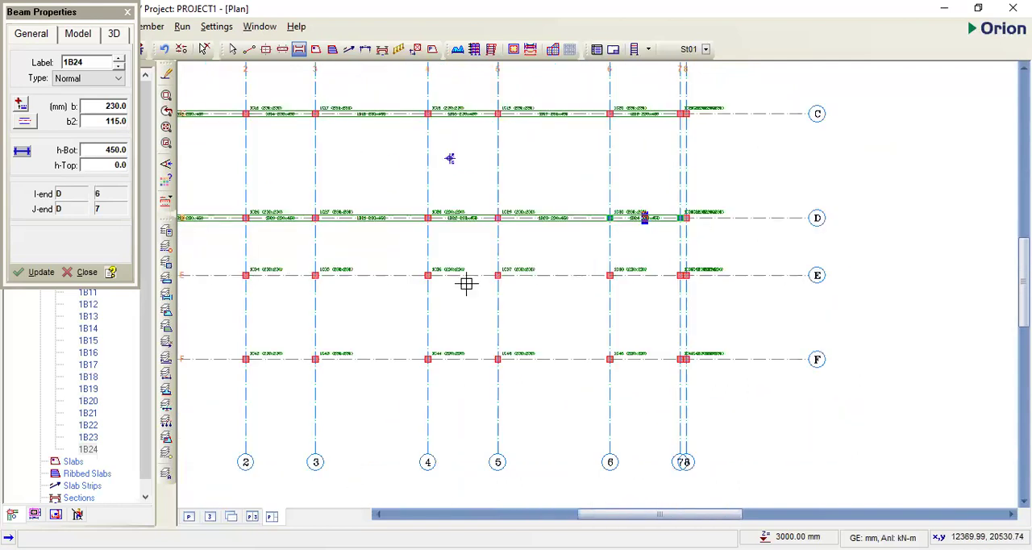
{"action": "scroll", "coordinate": [255, 280], "scroll_direction": "down", "scroll_amount": 2}
{"action": "left_click_drag", "start_coordinate": [256, 278], "coordinate": [597, 296]}
{"action": "scroll", "coordinate": [601, 290], "scroll_direction": "up", "scroll_amount": 2}
{"action": "scroll", "coordinate": [274, 307], "scroll_direction": "down", "scroll_amount": 2}
{"action": "left_click_drag", "start_coordinate": [275, 303], "coordinate": [619, 303]}
{"action": "scroll", "coordinate": [657, 311], "scroll_direction": "up", "scroll_amount": 1}
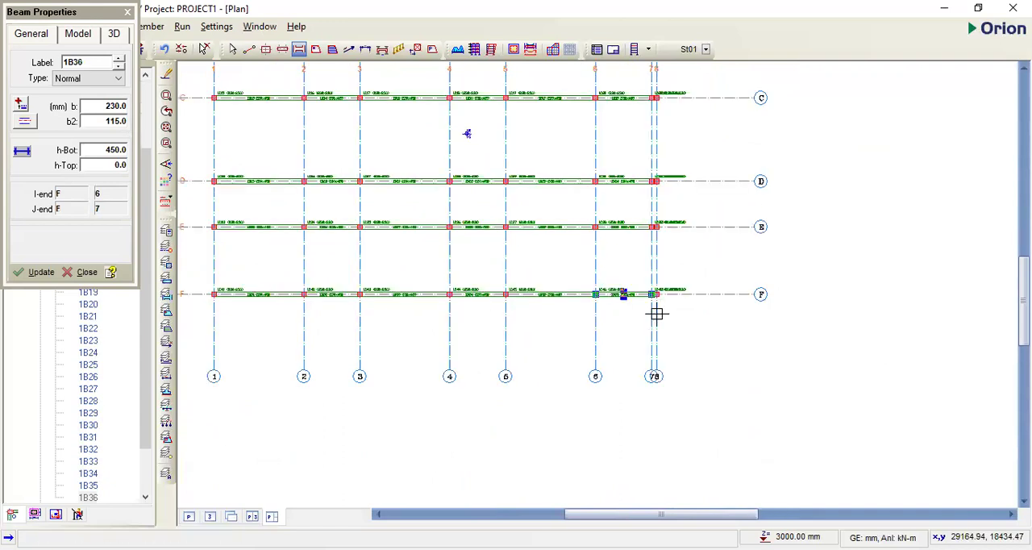
- Insert 230 x 450 mm beams along axes 1, 2 and 3 between axes A and F
{"action": "scroll", "coordinate": [447, 186], "scroll_direction": "down", "scroll_amount": 1}
{"action": "left_click_drag", "start_coordinate": [397, 125], "coordinate": [432, 266]}
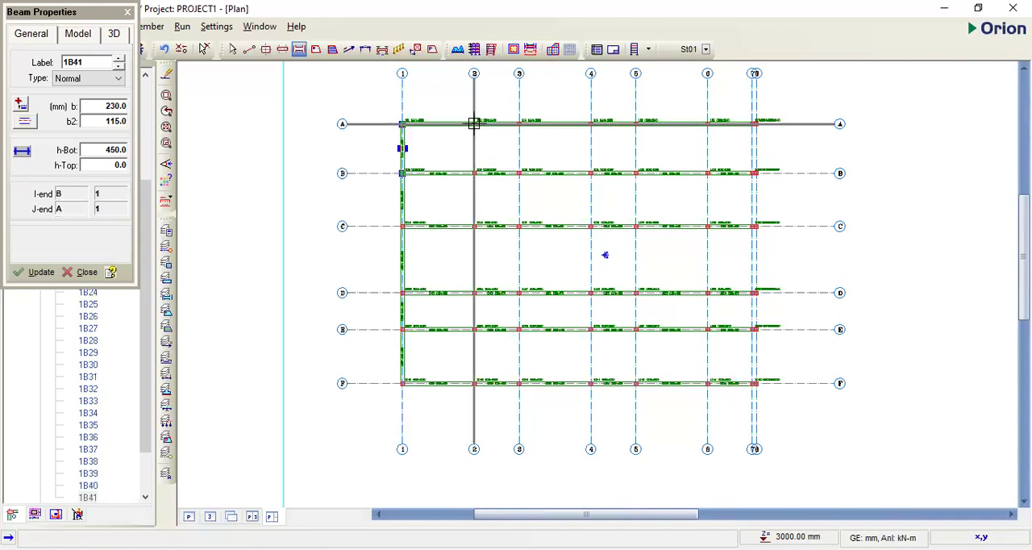
{"action": "left_click_drag", "start_coordinate": [475, 123], "coordinate": [474, 382]}
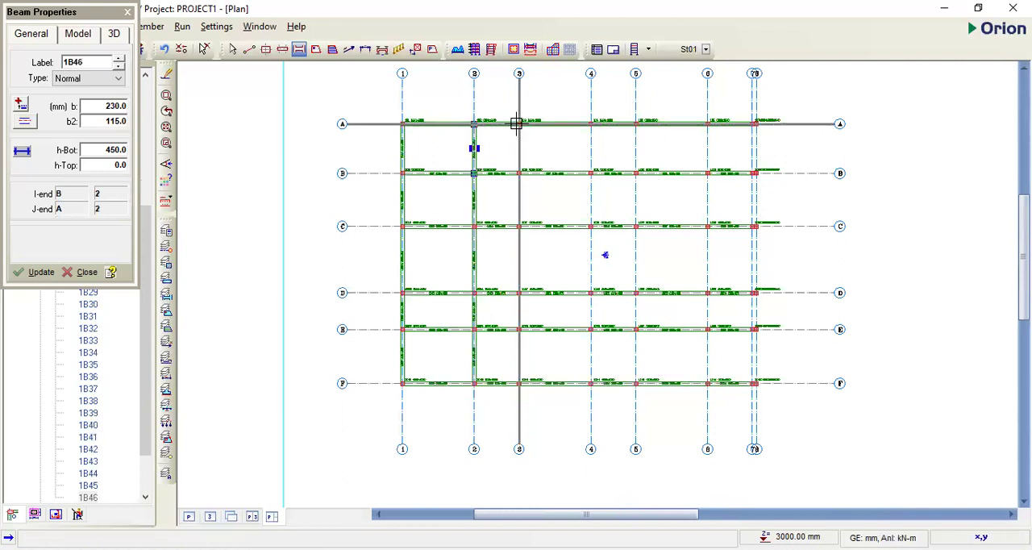
{"action": "left_click_drag", "start_coordinate": [529, 236], "coordinate": [517, 384]}
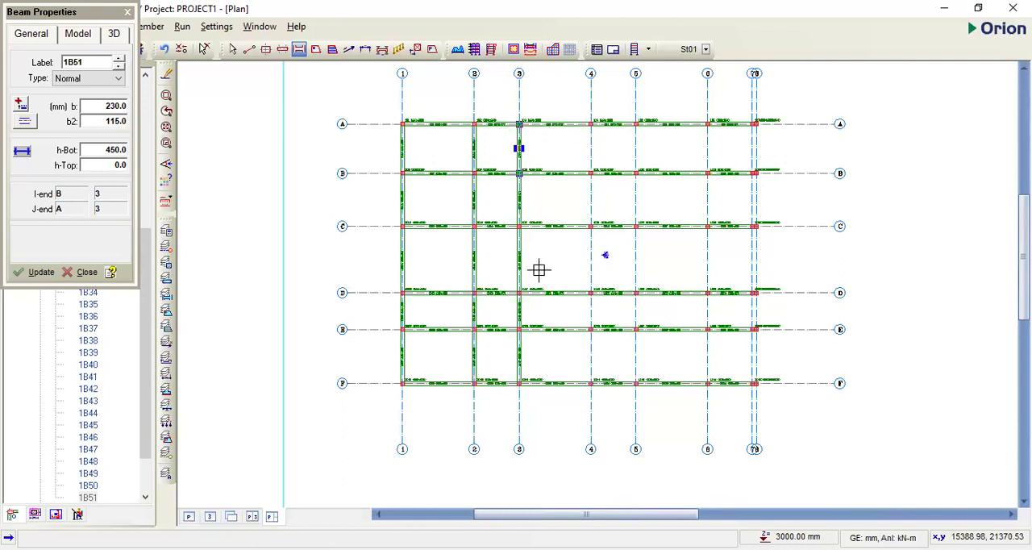
- Insert 230 x 450 mm beams along axes 4, 5 and 6 between axes A and F
{"action": "scroll", "coordinate": [603, 122], "scroll_direction": "up", "scroll_amount": 1}
{"action": "left_click_drag", "start_coordinate": [603, 122], "coordinate": [589, 416]}
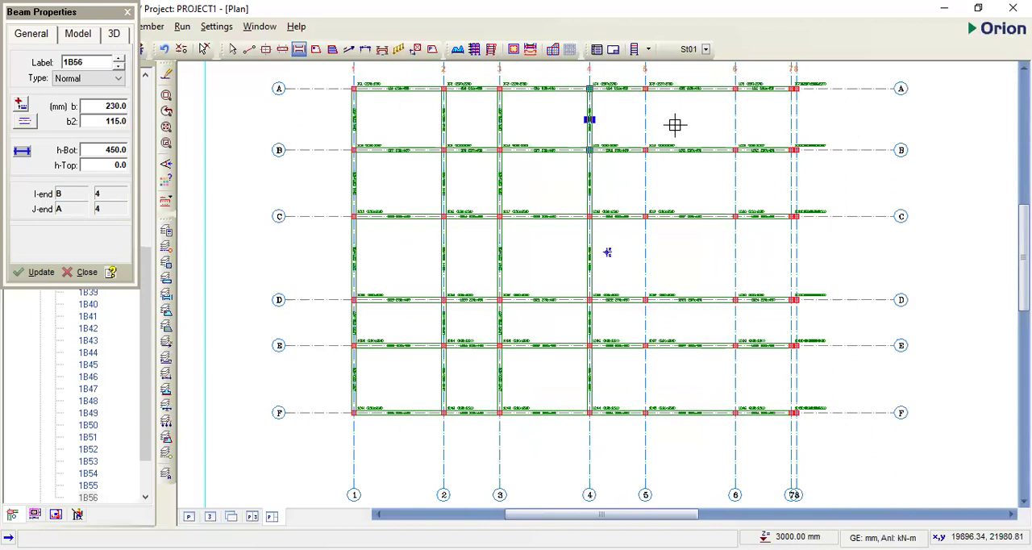
{"action": "left_click_drag", "start_coordinate": [621, 344], "coordinate": [649, 388]}
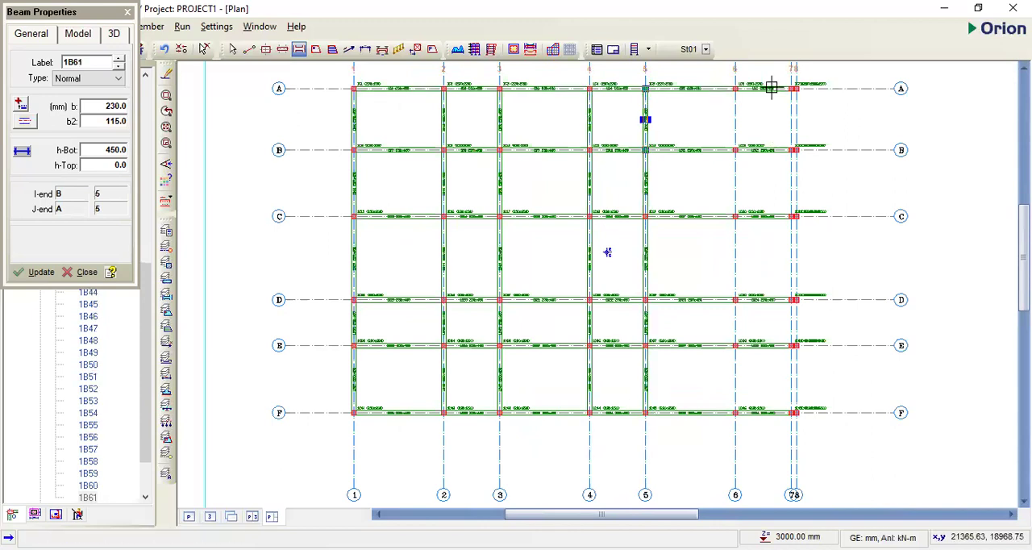
{"action": "left_click_drag", "start_coordinate": [713, 171], "coordinate": [738, 411]}
- Try to insert a beam near axis 7 from axis A down to axis E, and undo it
{"action": "scroll", "coordinate": [767, 322], "scroll_direction": "down", "scroll_amount": 1}
{"action": "scroll", "coordinate": [786, 123], "scroll_direction": "up", "scroll_amount": 4}
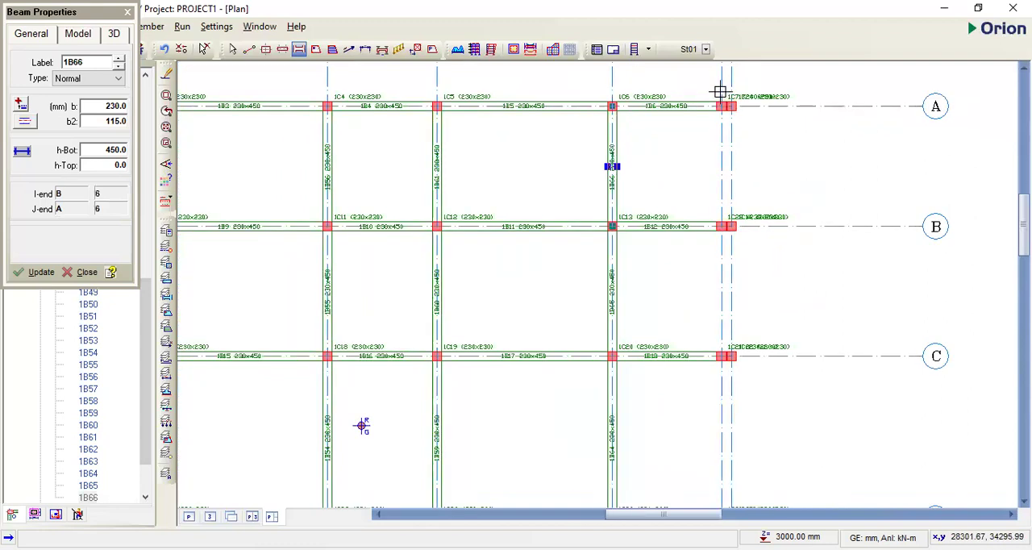
{"action": "scroll", "coordinate": [721, 94], "scroll_direction": "down", "scroll_amount": 2}
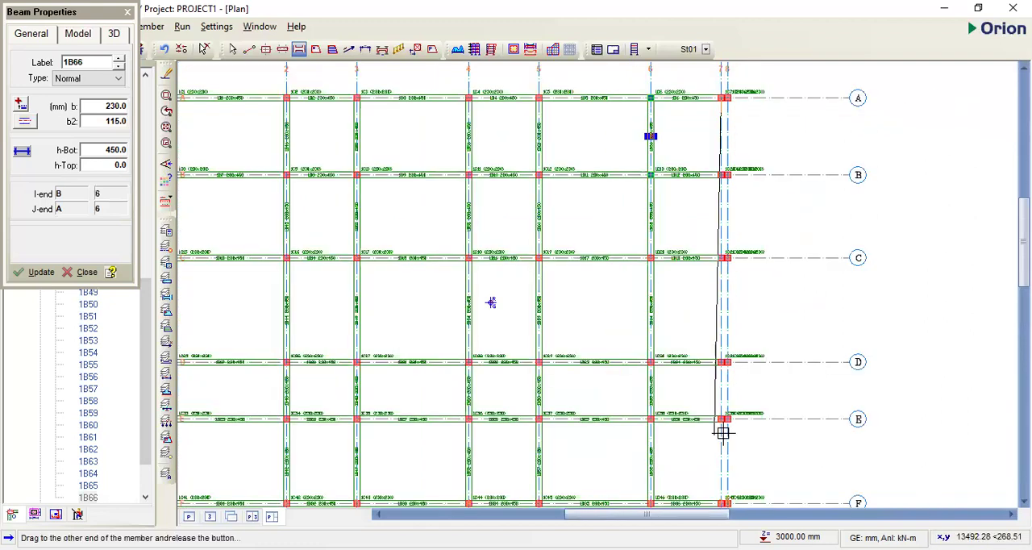
{"action": "left_click_drag", "start_coordinate": [722, 418], "coordinate": [724, 418]}
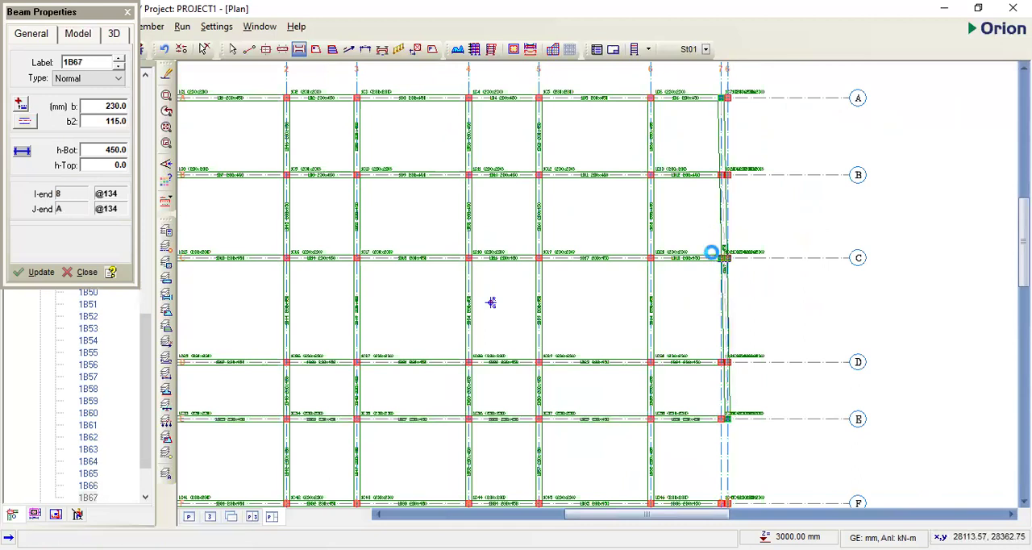
{"action": "key", "text": "ctrl+z"}
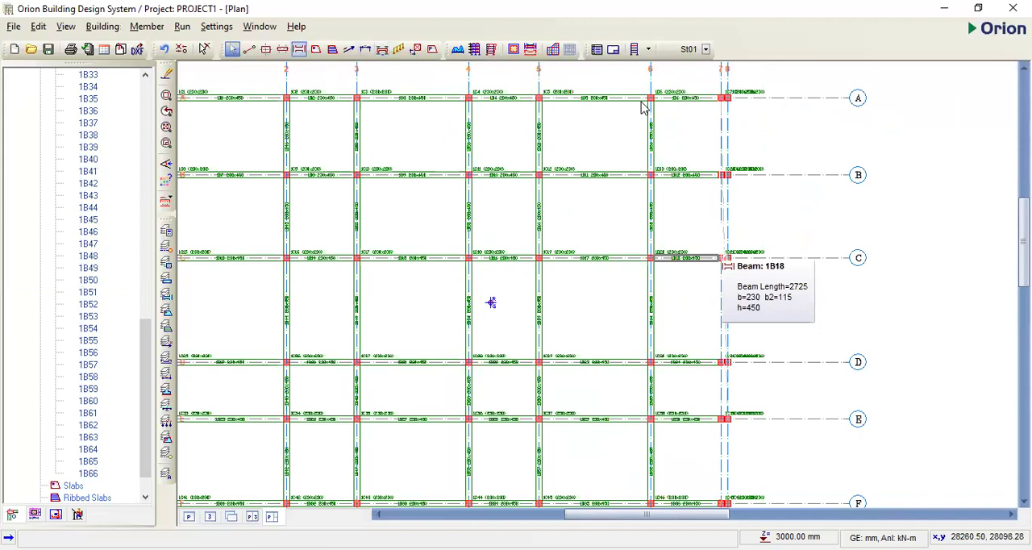
- Insert 230 x 450 mm beams along axis 7, first between axes A and C and then between C and F
{"action": "scroll", "coordinate": [710, 98], "scroll_direction": "up", "scroll_amount": 1}
{"action": "left_click_drag", "start_coordinate": [710, 99], "coordinate": [708, 296]}
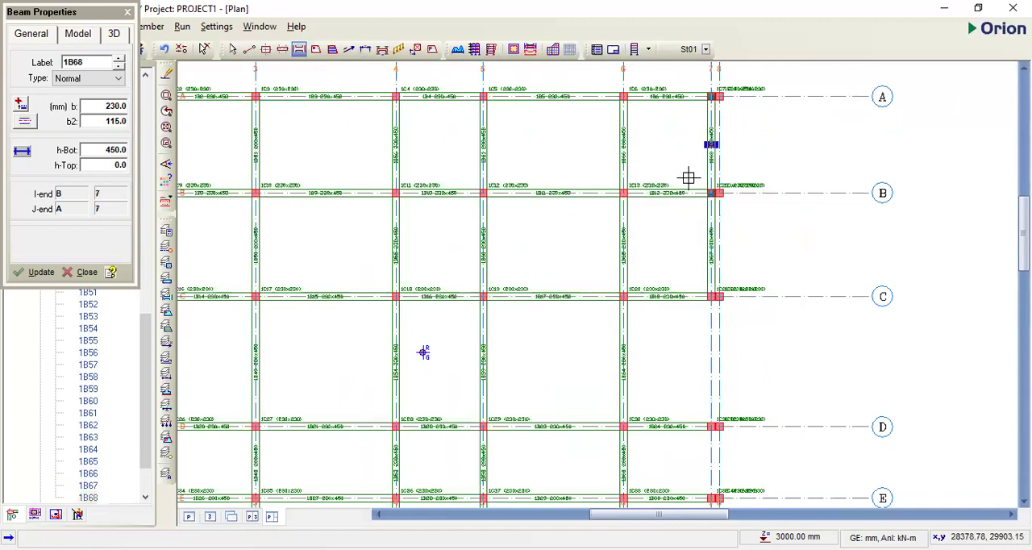
{"action": "scroll", "coordinate": [704, 233], "scroll_direction": "down", "scroll_amount": 3}
{"action": "scroll", "coordinate": [666, 141], "scroll_direction": "up", "scroll_amount": 2}
{"action": "left_click_drag", "start_coordinate": [670, 148], "coordinate": [671, 392]}
- Insert 230 x 450 mm beams along axis 8, first between axes A and C and then between C and F
{"action": "scroll", "coordinate": [683, 266], "scroll_direction": "up", "scroll_amount": 3}
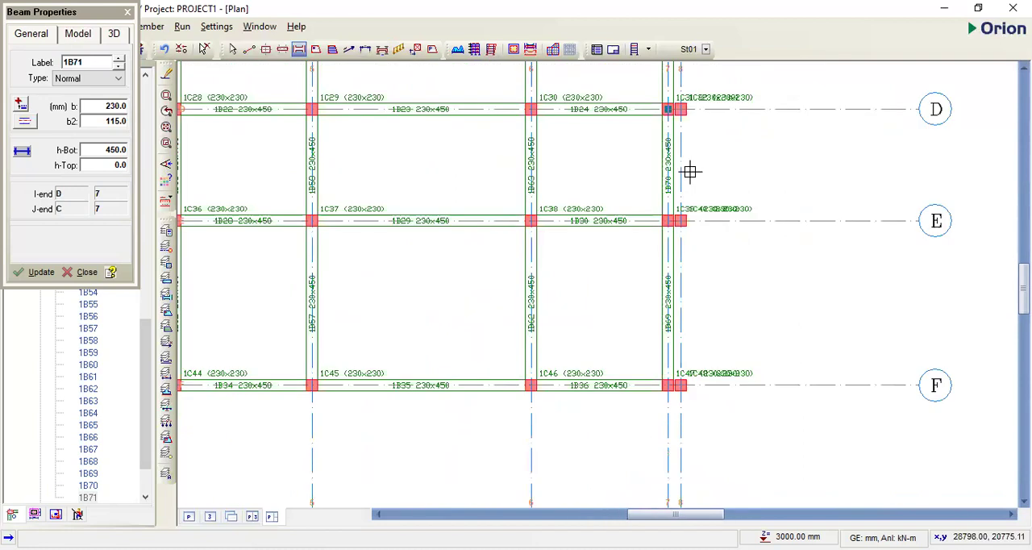
{"action": "scroll", "coordinate": [667, 96], "scroll_direction": "down", "scroll_amount": 2}
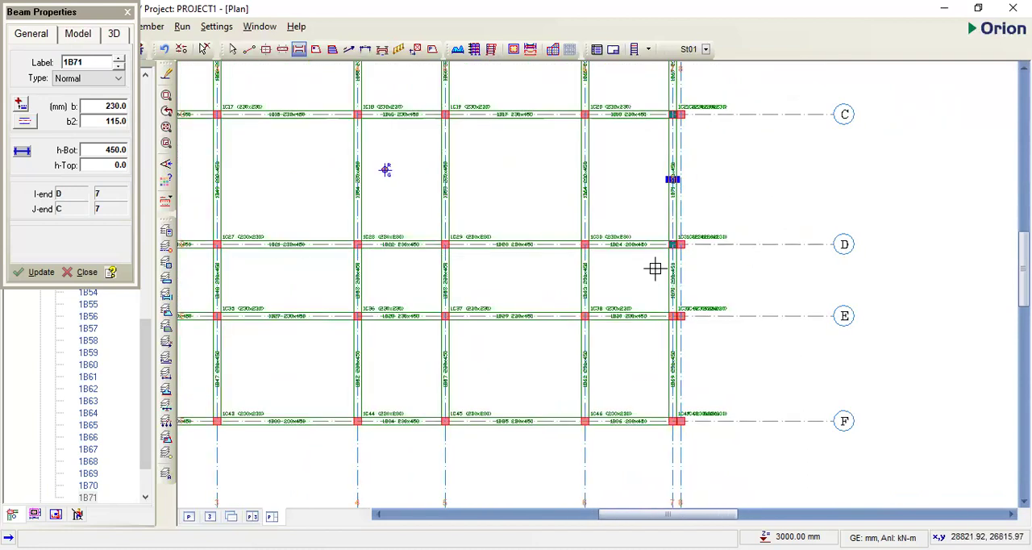
{"action": "scroll", "coordinate": [672, 258], "scroll_direction": "up", "scroll_amount": 1}
{"action": "scroll", "coordinate": [680, 223], "scroll_direction": "down", "scroll_amount": 2}
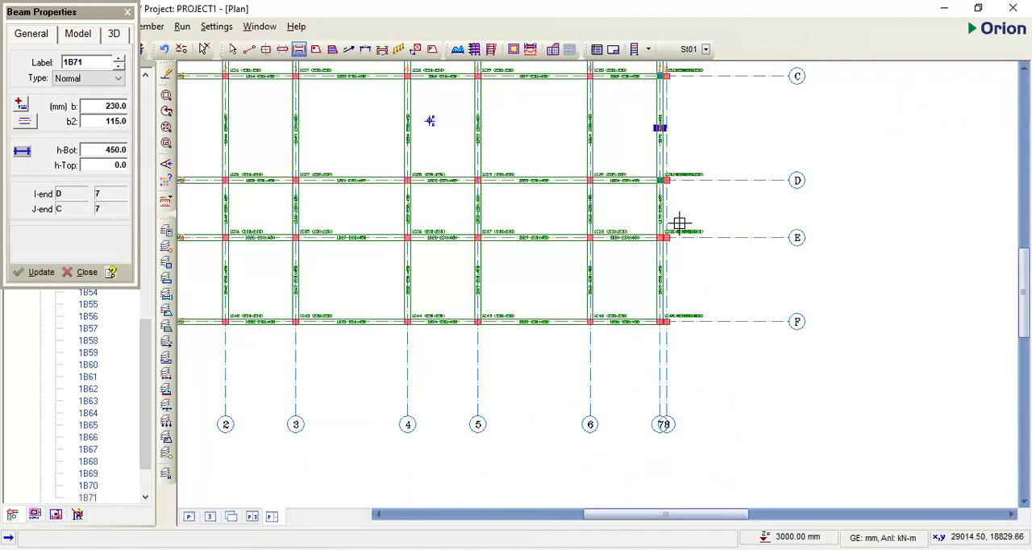
{"action": "scroll", "coordinate": [682, 210], "scroll_direction": "down", "scroll_amount": 2}
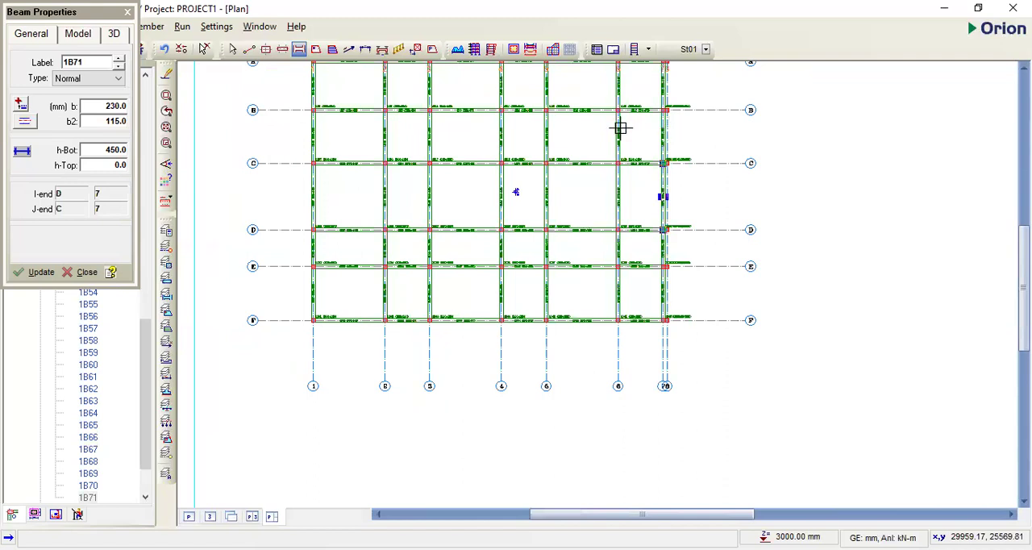
{"action": "scroll", "coordinate": [617, 105], "scroll_direction": "up", "scroll_amount": 1}
{"action": "scroll", "coordinate": [616, 105], "scroll_direction": "up", "scroll_amount": 3}
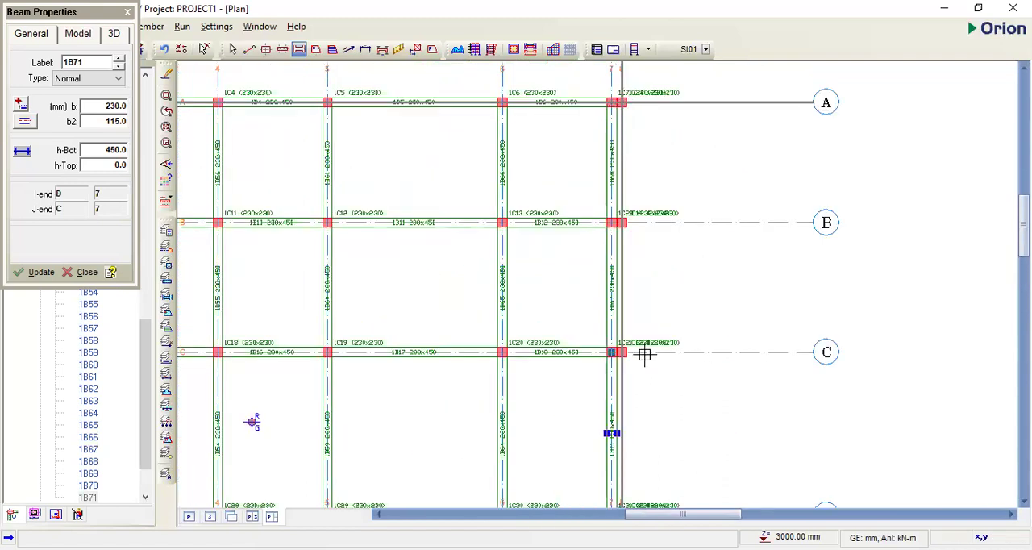
{"action": "left_click_drag", "start_coordinate": [622, 353], "coordinate": [622, 102]}
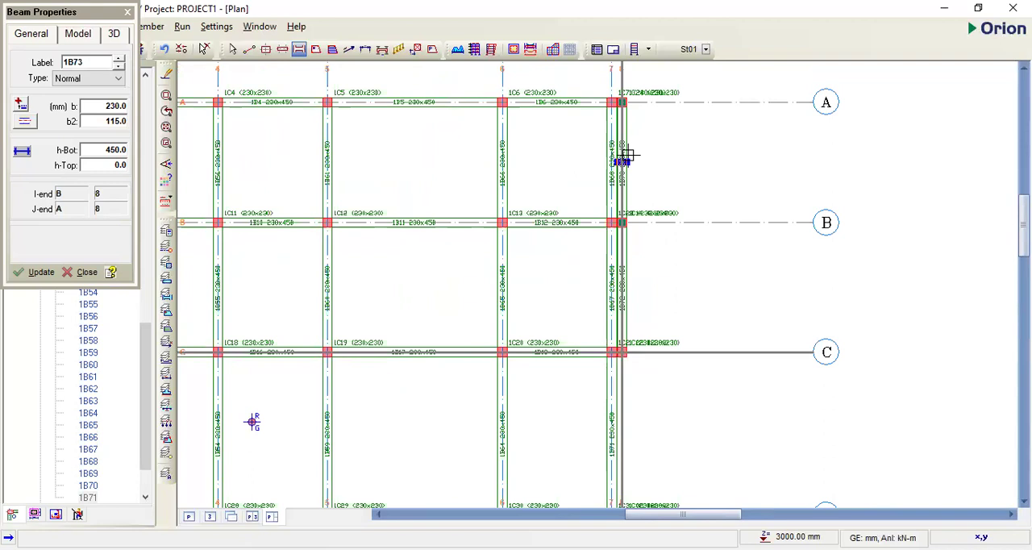
{"action": "scroll", "coordinate": [629, 363], "scroll_direction": "down", "scroll_amount": 2}
{"action": "scroll", "coordinate": [617, 138], "scroll_direction": "up", "scroll_amount": 1}
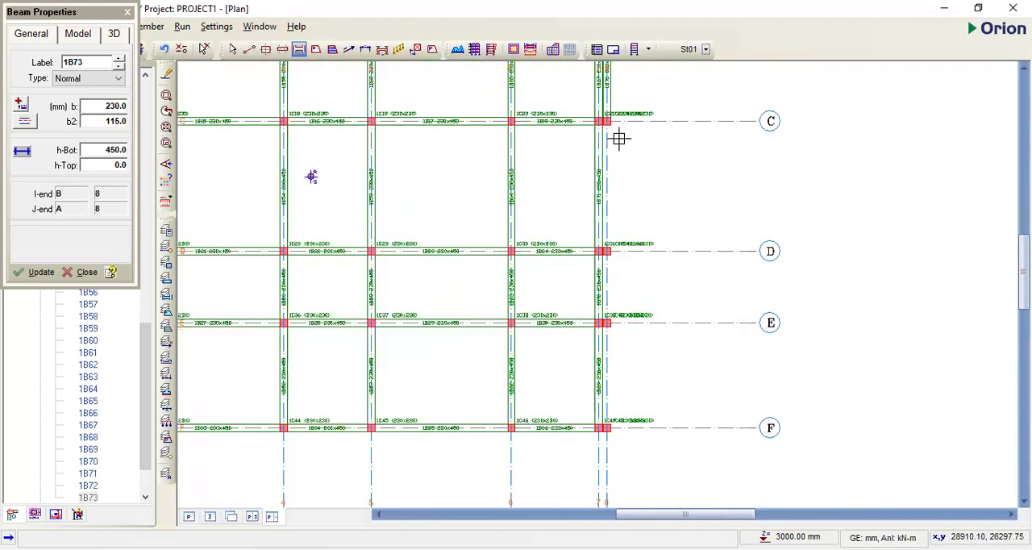
{"action": "left_click_drag", "start_coordinate": [618, 311], "coordinate": [541, 274]}
- Show the whole plan together with the 3D view and inspect the beam and column frame
{"action": "scroll", "coordinate": [541, 266], "scroll_direction": "down", "scroll_amount": 2}
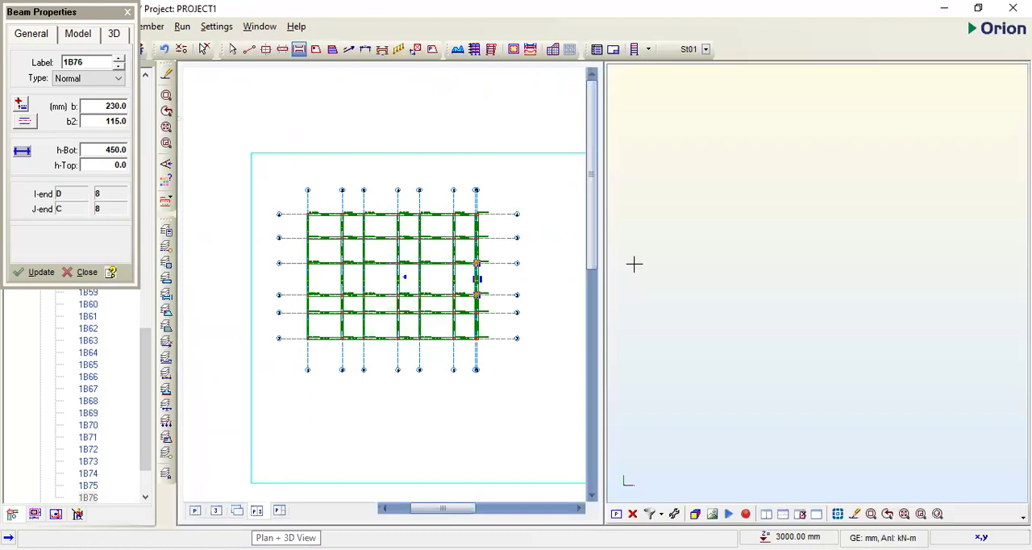
{"action": "middle_click_drag", "start_coordinate": [807, 306], "coordinate": [728, 296]}
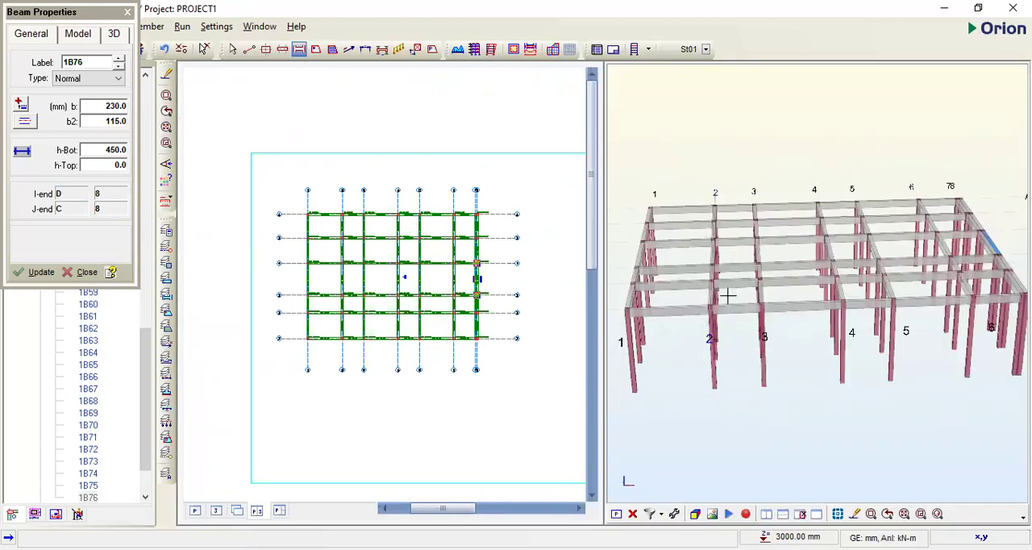
- Orbit the 3D frame briefly, show only the plan view and end the beam insertion
{"action": "left_click", "coordinate": [542, 359]}
{"action": "middle_click_drag", "start_coordinate": [775, 372], "coordinate": [770, 353]}
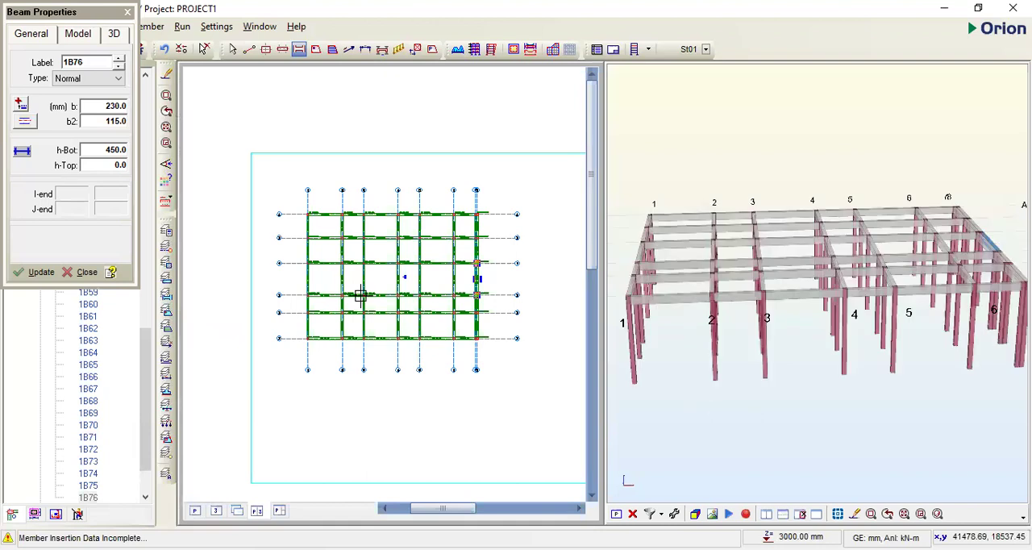
{"action": "scroll", "coordinate": [345, 293], "scroll_direction": "up", "scroll_amount": 2}
{"action": "left_click", "coordinate": [193, 514]}
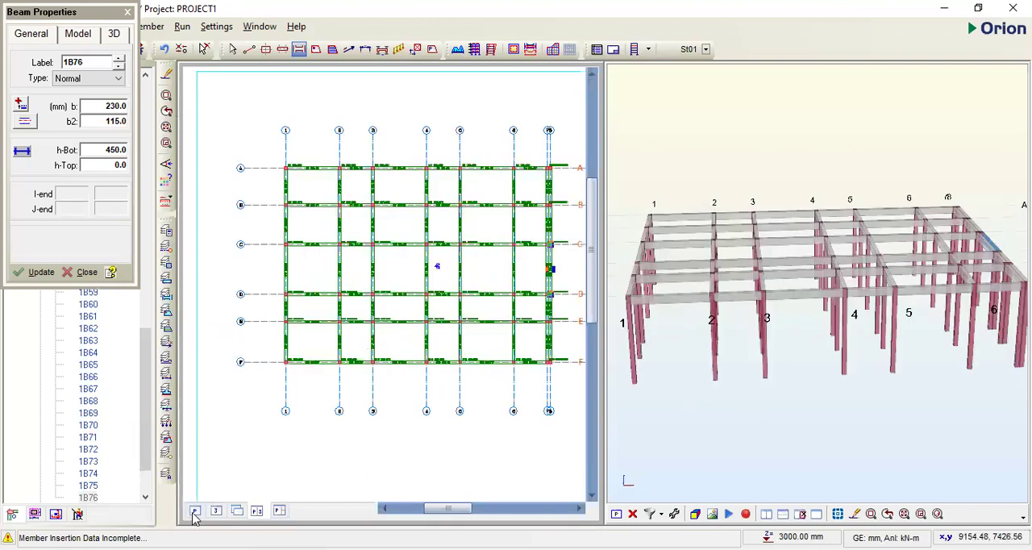
{"action": "scroll", "coordinate": [682, 259], "scroll_direction": "up", "scroll_amount": 1}
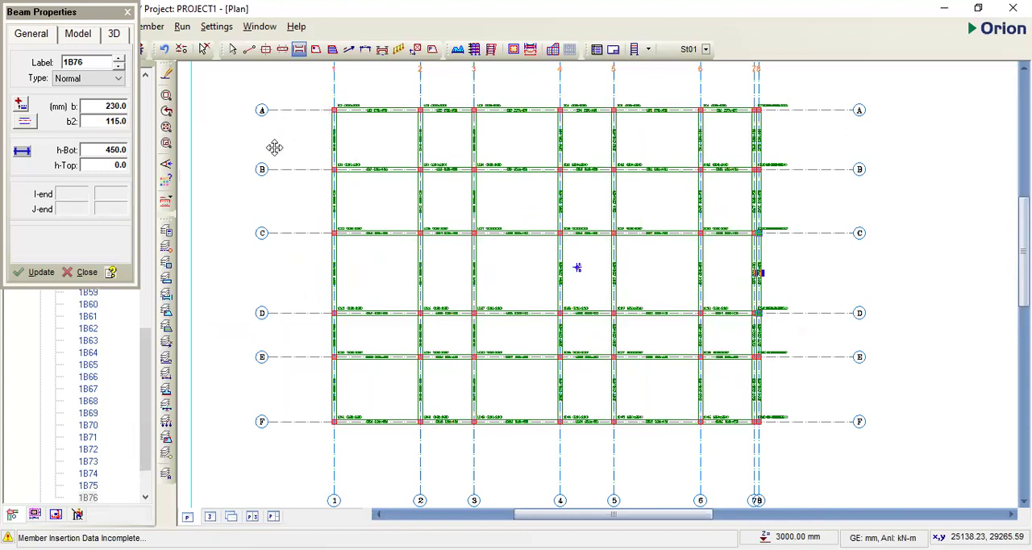
{"action": "key", "text": "Escape"}
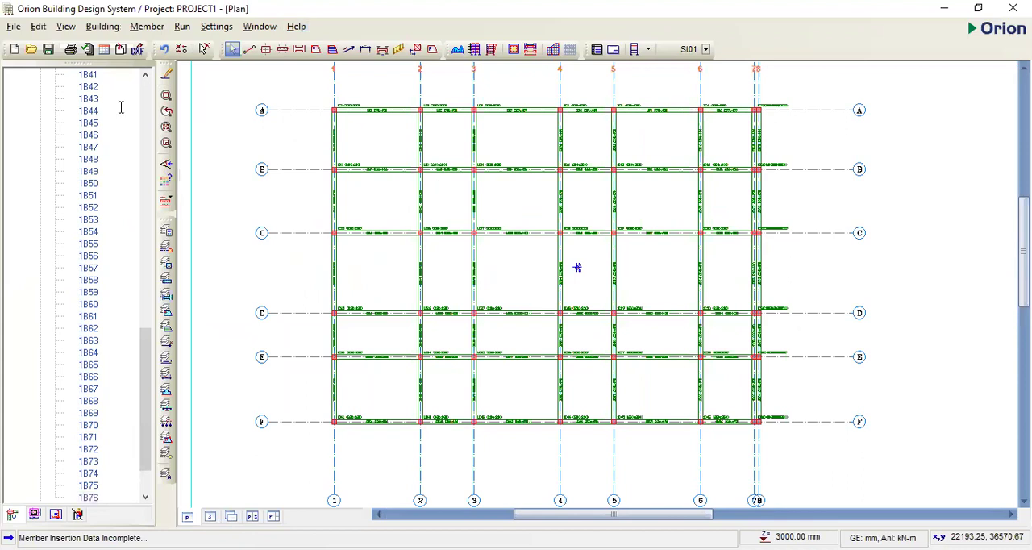
- Start defining a slab and set its depth to 150 mm
{"action": "type", "text": "1"}
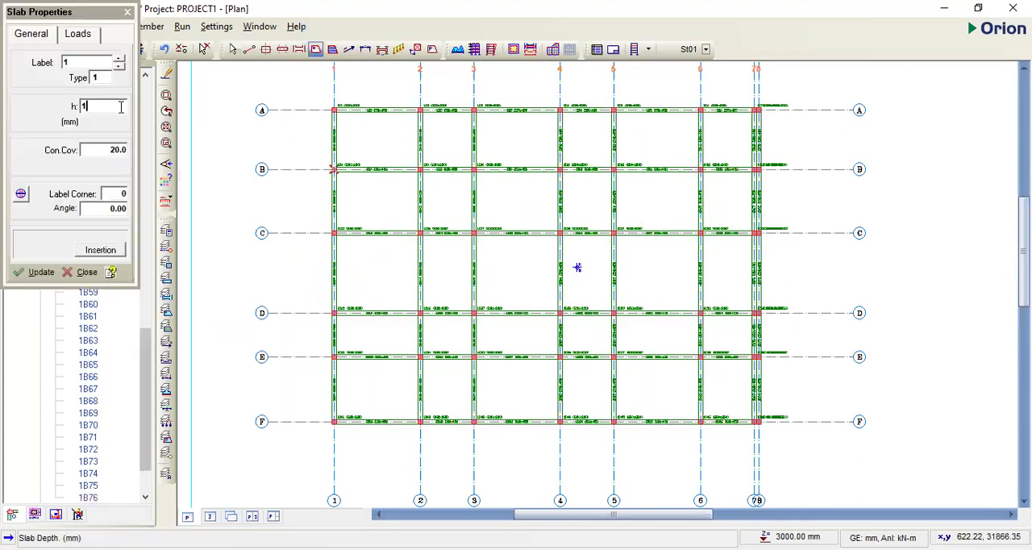
{"action": "type", "text": "50"}
{"action": "key", "text": "Tab"}
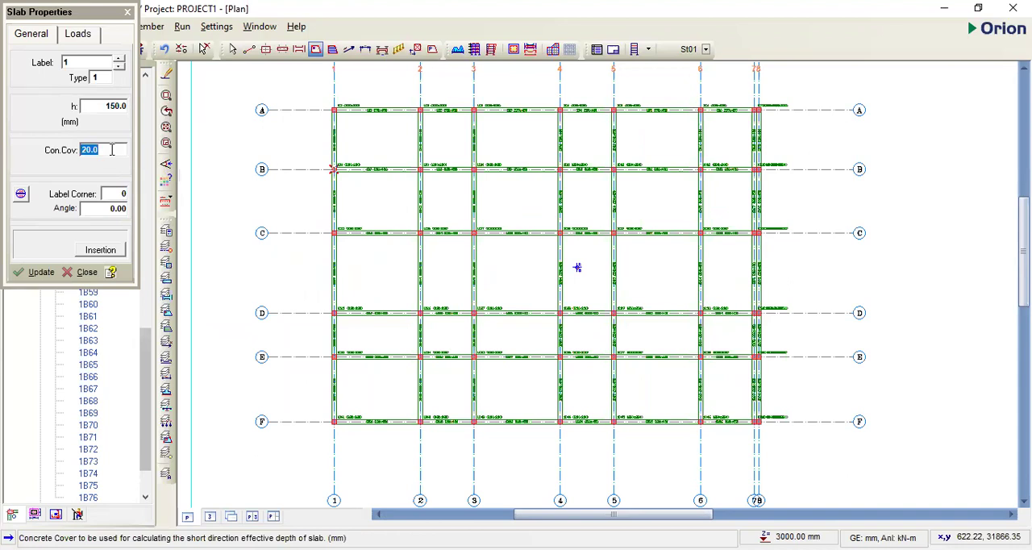
{"action": "key", "text": "ctrl+Tab"}
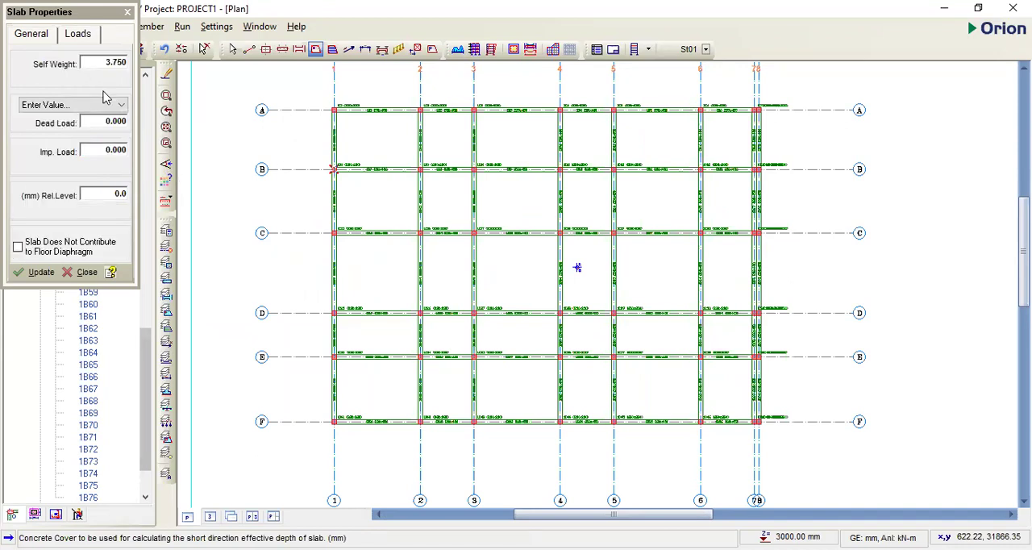
{"action": "left_click", "coordinate": [32, 39]}
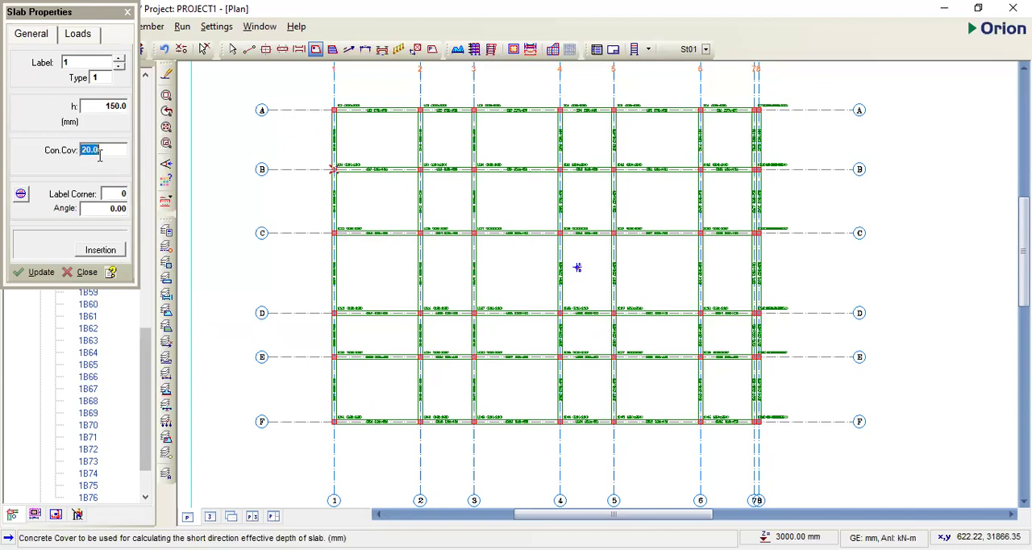
- Assign the Rooms dead load to the slab and the 1.500 imposed load for Residential Communal Areas with limited use
{"action": "key", "text": "Tab"}
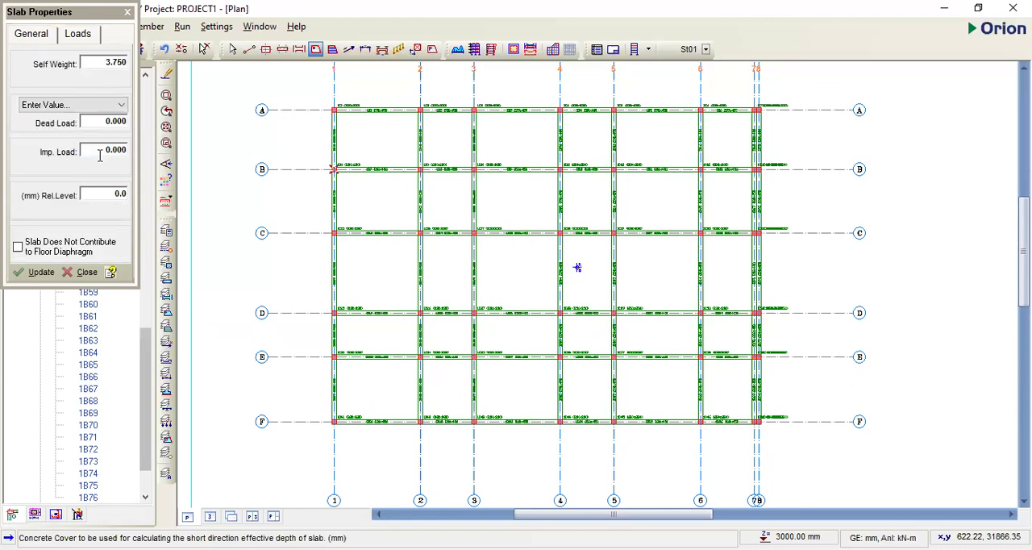
{"action": "key", "text": "Tab"}
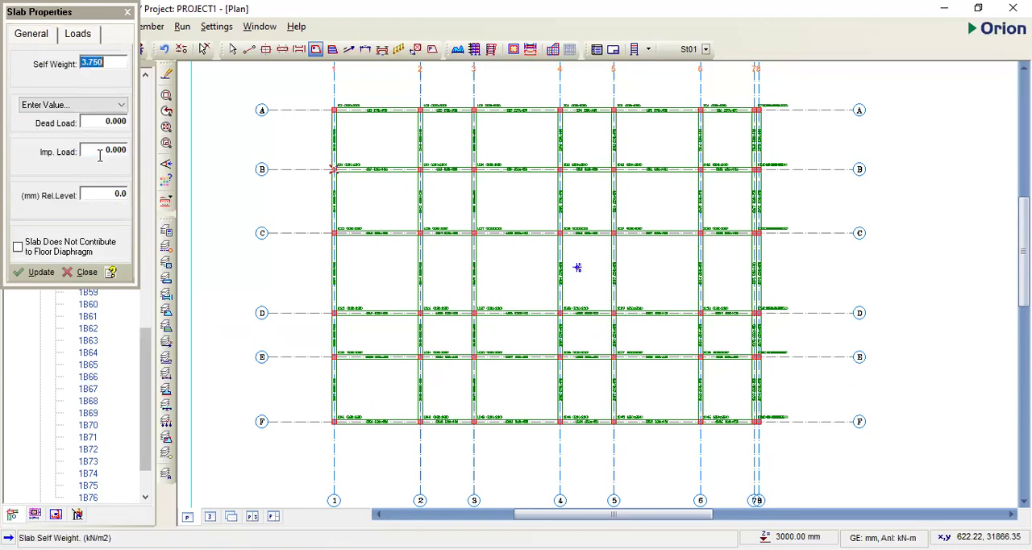
{"action": "left_click", "coordinate": [125, 109]}
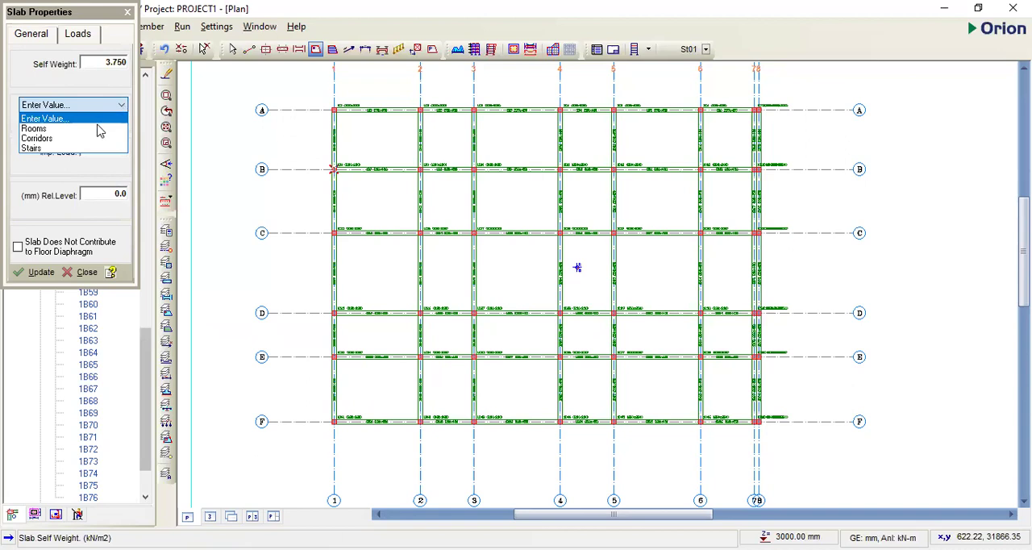
{"action": "left_click", "coordinate": [117, 121]}
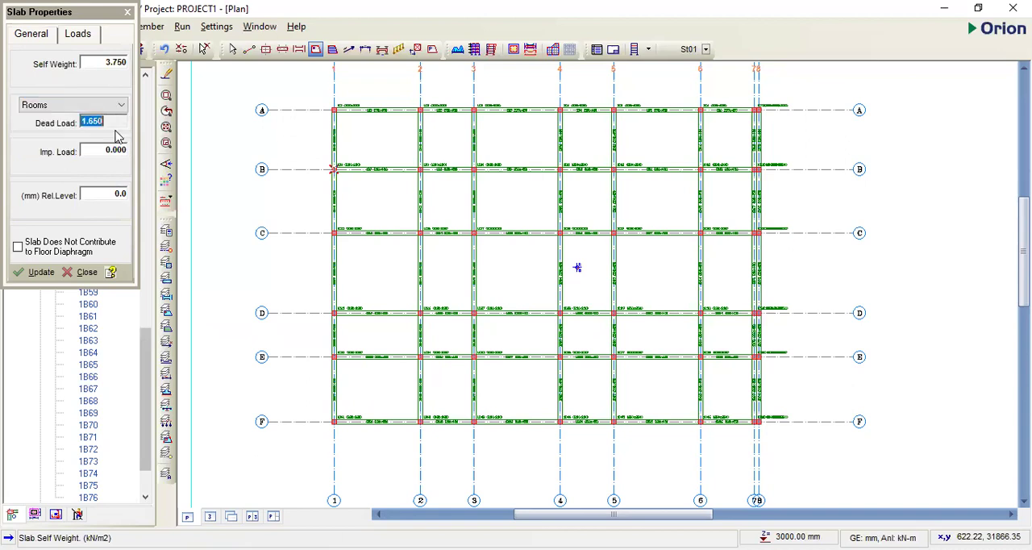
{"action": "left_click", "coordinate": [119, 148]}
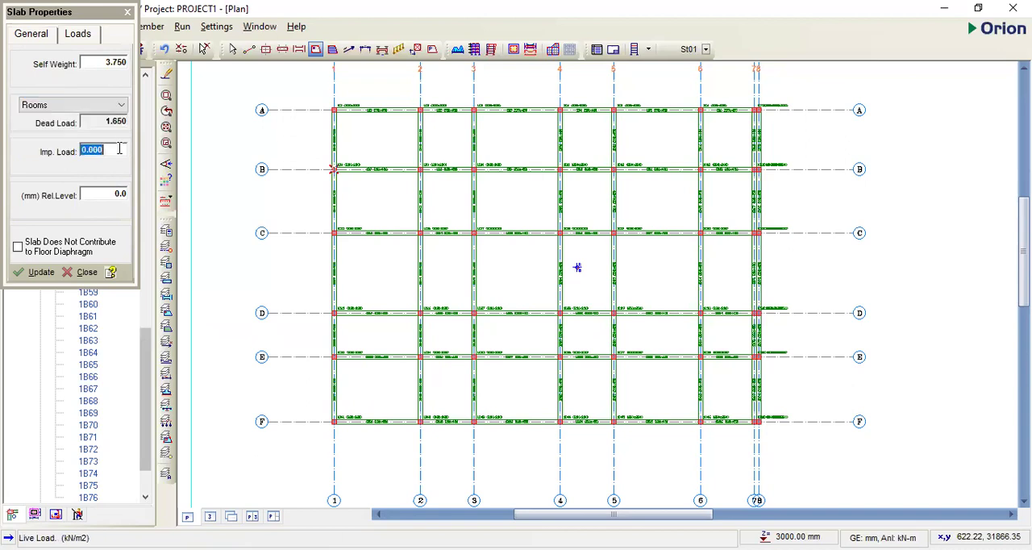
{"action": "double_click", "coordinate": [119, 149]}
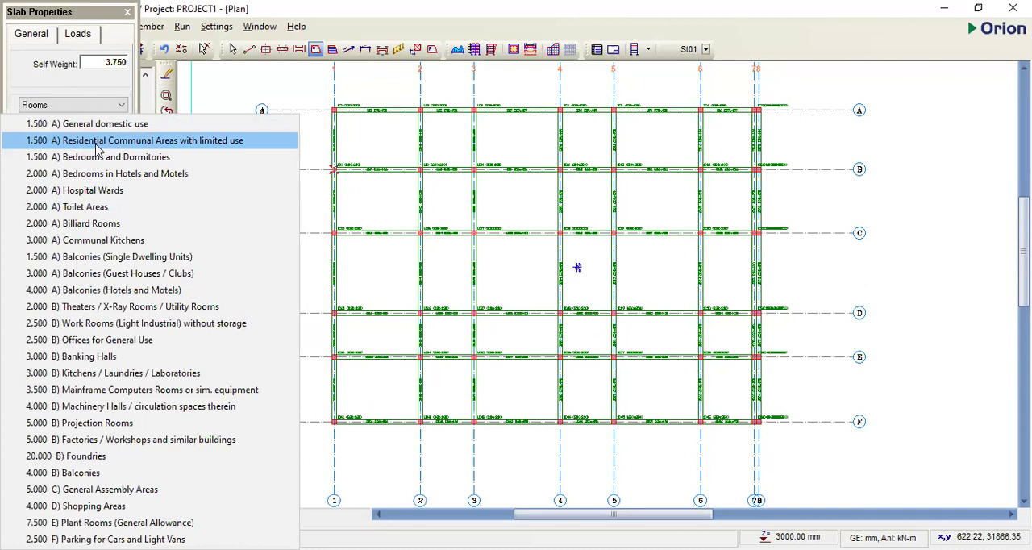
{"action": "left_click", "coordinate": [97, 141]}
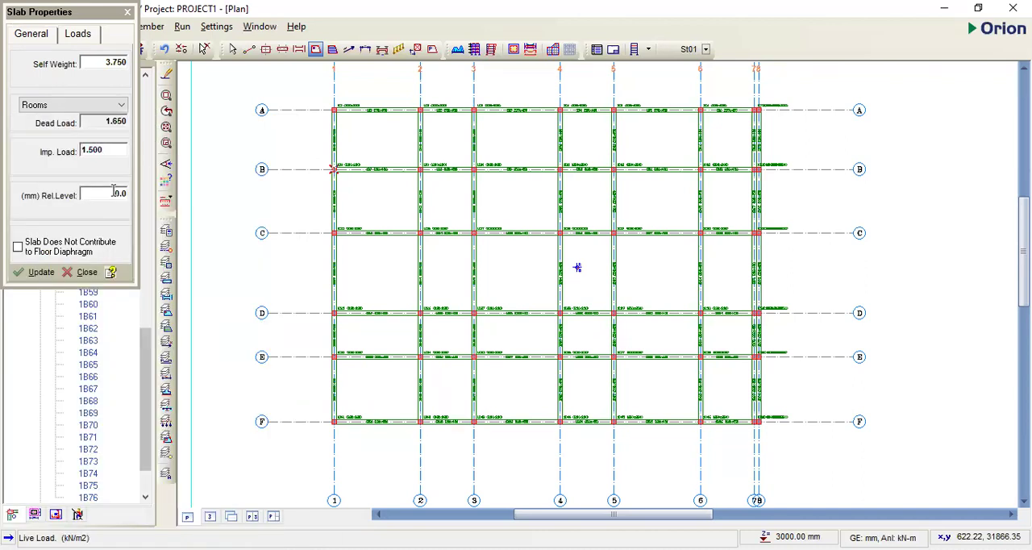
- Insert 150 mm slabs in all bays between axes 1 and 3, leaving the bay at axes 2-3 and C-D open
{"action": "left_click", "coordinate": [393, 151]}
{"action": "left_click", "coordinate": [446, 139]}
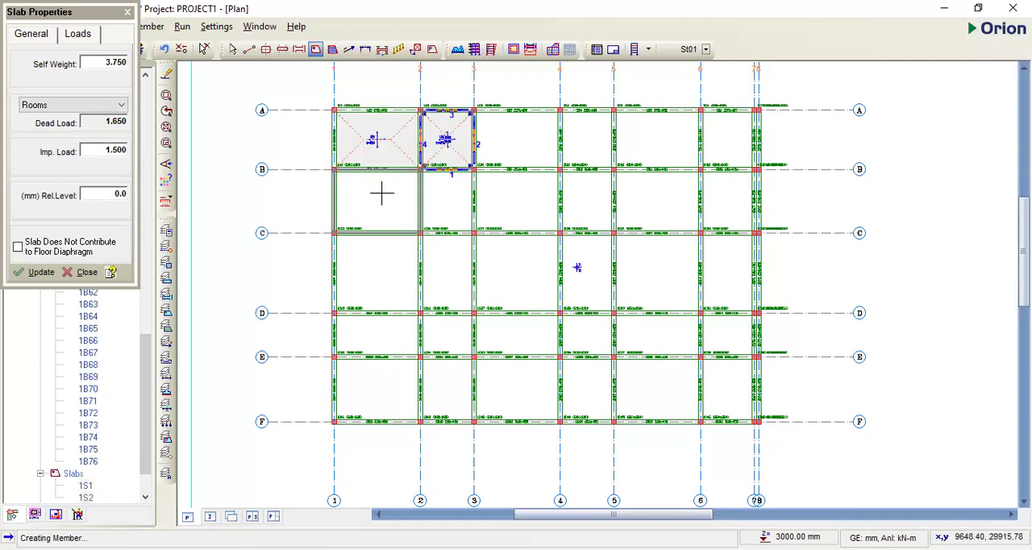
{"action": "left_click", "coordinate": [377, 202]}
{"action": "left_click", "coordinate": [450, 199]}
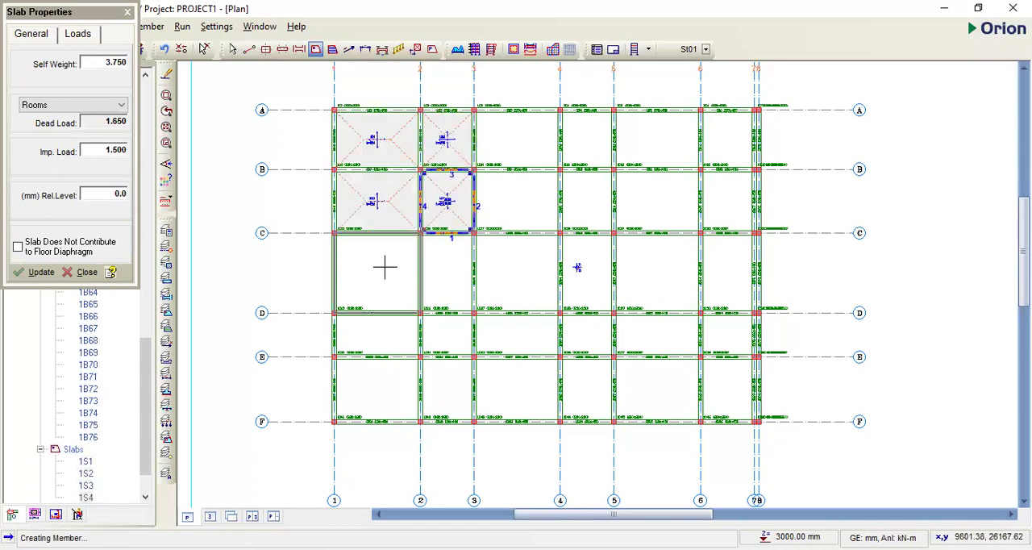
{"action": "left_click", "coordinate": [385, 267]}
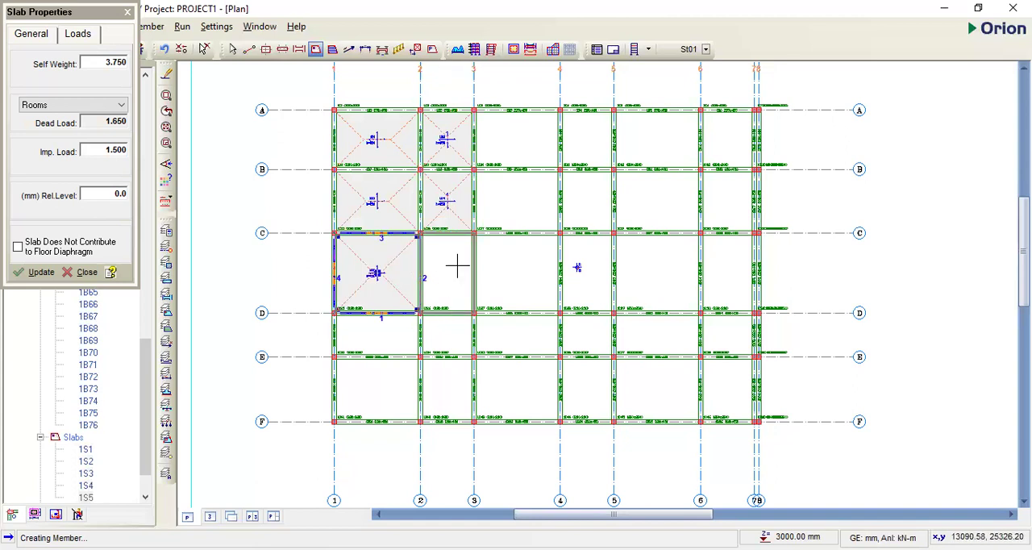
{"action": "left_click", "coordinate": [399, 339]}
{"action": "left_click", "coordinate": [454, 349]}
{"action": "left_click", "coordinate": [373, 392]}
{"action": "left_click", "coordinate": [444, 392]}
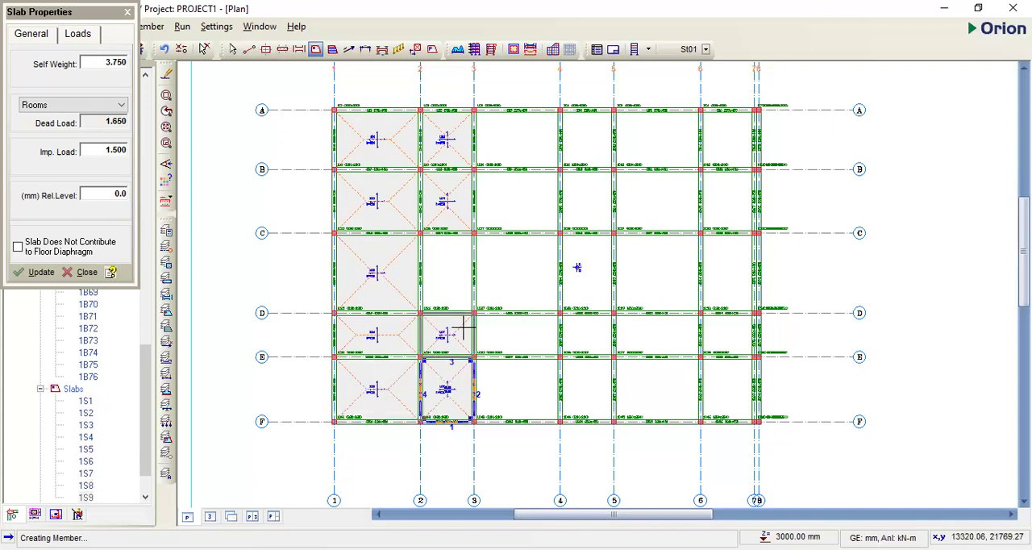
- Insert 150 mm slabs in all bays between axes 3 and 5, leaving the bay at axes 4-5 and C-D open
{"action": "left_click", "coordinate": [525, 142]}
{"action": "left_click", "coordinate": [577, 155]}
{"action": "left_click", "coordinate": [531, 197]}
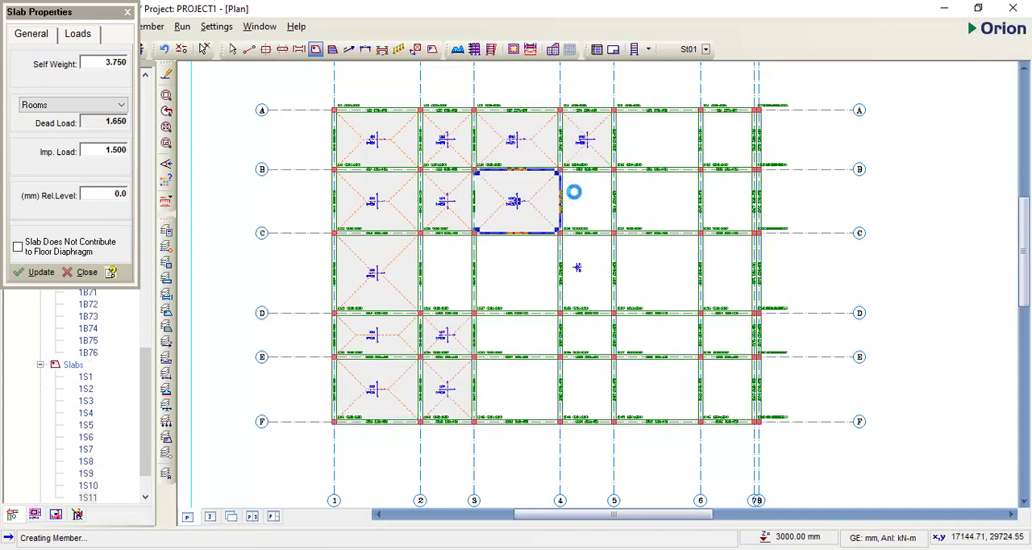
{"action": "left_click", "coordinate": [574, 192]}
{"action": "left_click", "coordinate": [523, 297]}
{"action": "left_click", "coordinate": [524, 330]}
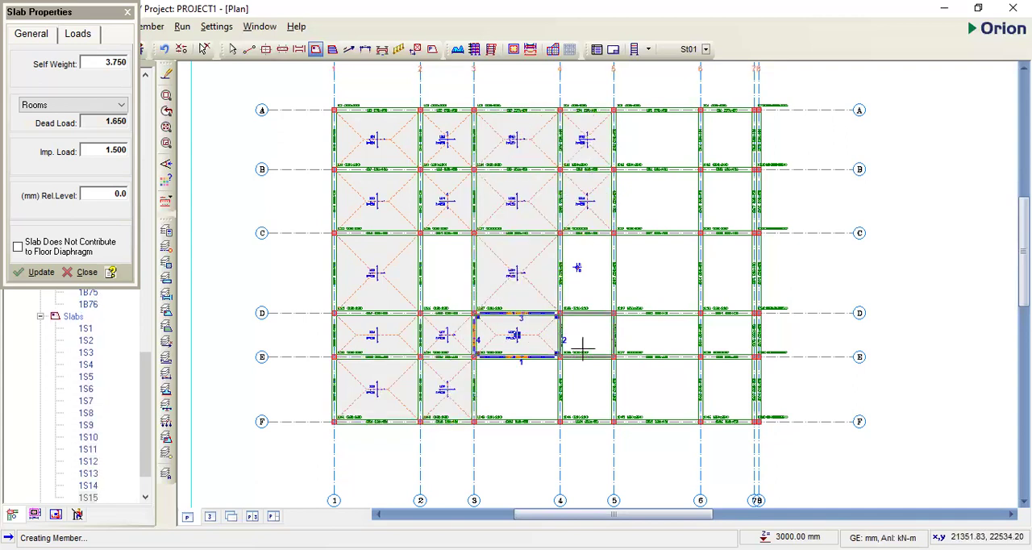
{"action": "left_click", "coordinate": [582, 348]}
{"action": "left_click", "coordinate": [527, 387]}
{"action": "left_click", "coordinate": [579, 367]}
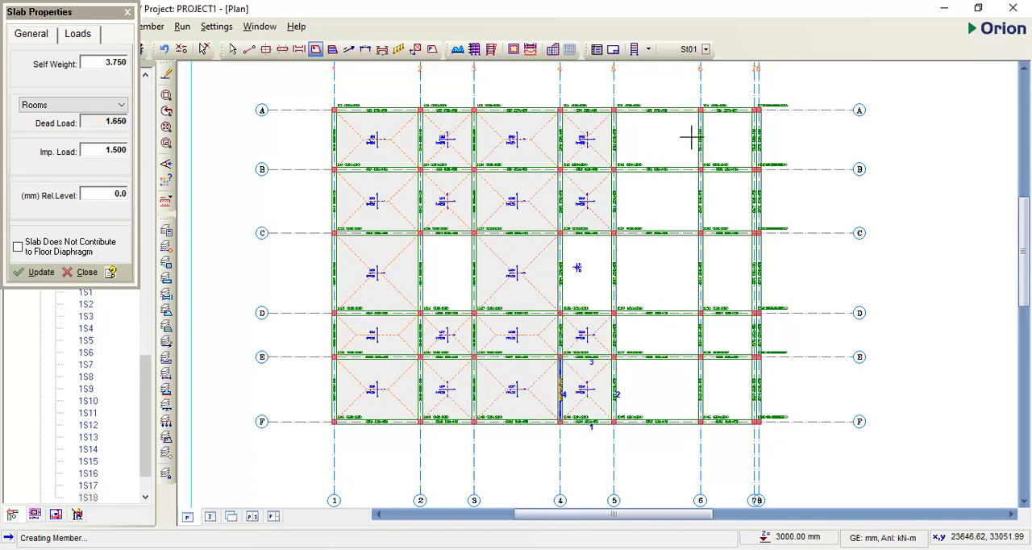
- Insert 150 mm slabs between axes 5 and 7, leaving the bay at axes 6-7 and C-D open, and end slab insertion
{"action": "left_click", "coordinate": [689, 139]}
{"action": "left_click", "coordinate": [728, 133]}
{"action": "left_click", "coordinate": [680, 200]}
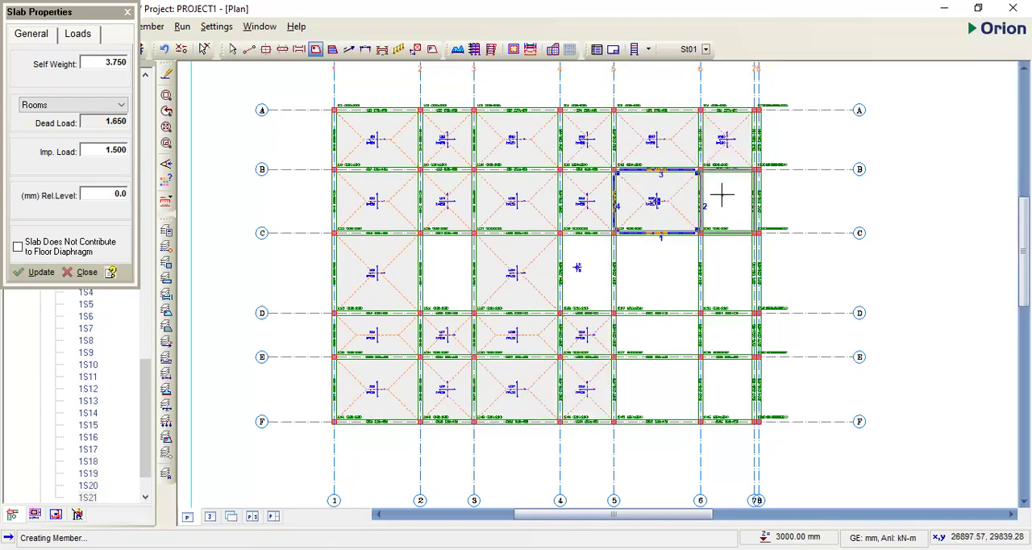
{"action": "left_click", "coordinate": [722, 193]}
{"action": "left_click", "coordinate": [657, 276]}
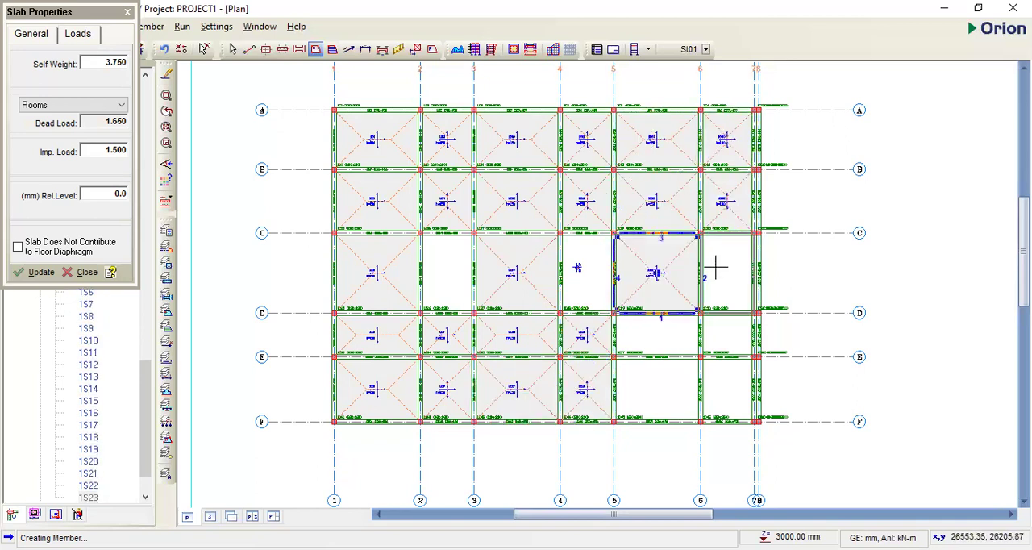
{"action": "left_click", "coordinate": [723, 335]}
{"action": "left_click", "coordinate": [664, 384]}
{"action": "left_click", "coordinate": [729, 380]}
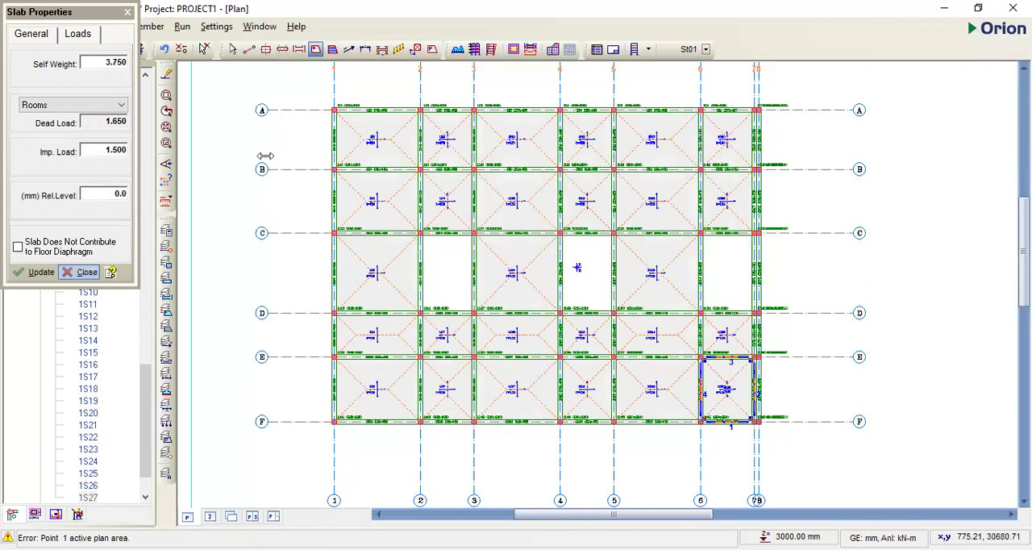
{"action": "key", "text": "Escape"}
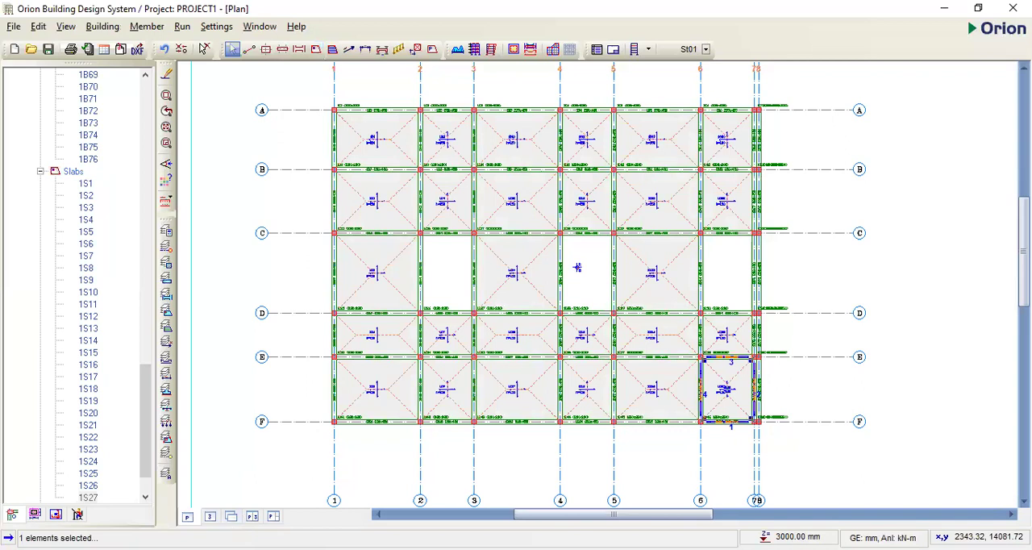
- Inspect the slabs in the 3D view, return to the plan and clear the selection
{"action": "left_click", "coordinate": [210, 517]}
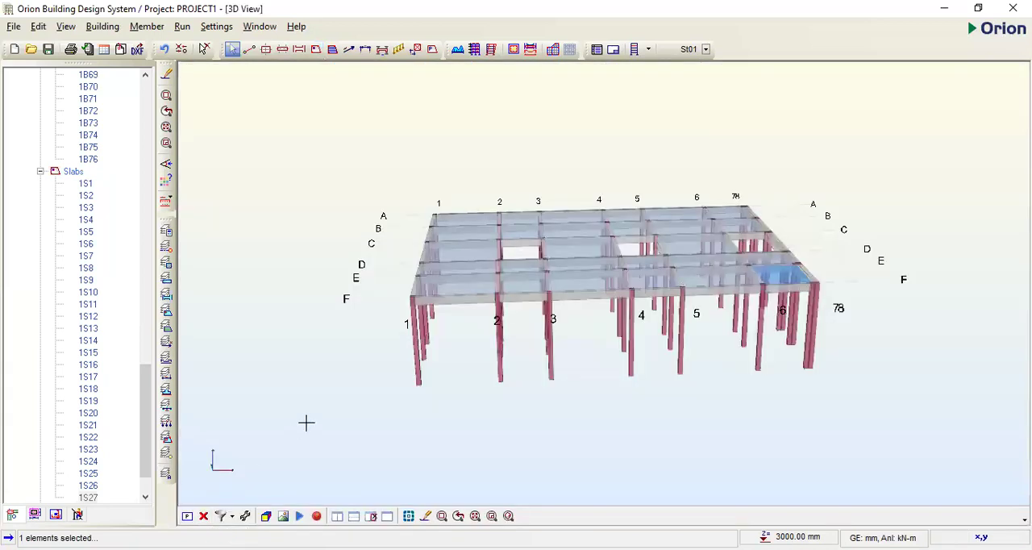
{"action": "middle_click_drag", "start_coordinate": [593, 229], "coordinate": [623, 227]}
{"action": "left_click", "coordinate": [186, 516]}
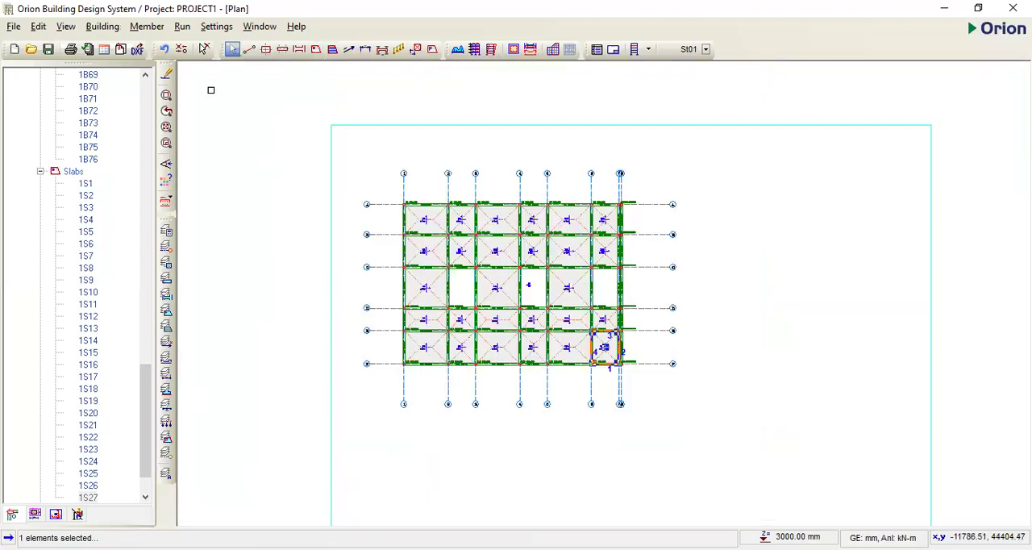
{"action": "scroll", "coordinate": [477, 249], "scroll_direction": "up", "scroll_amount": 1}
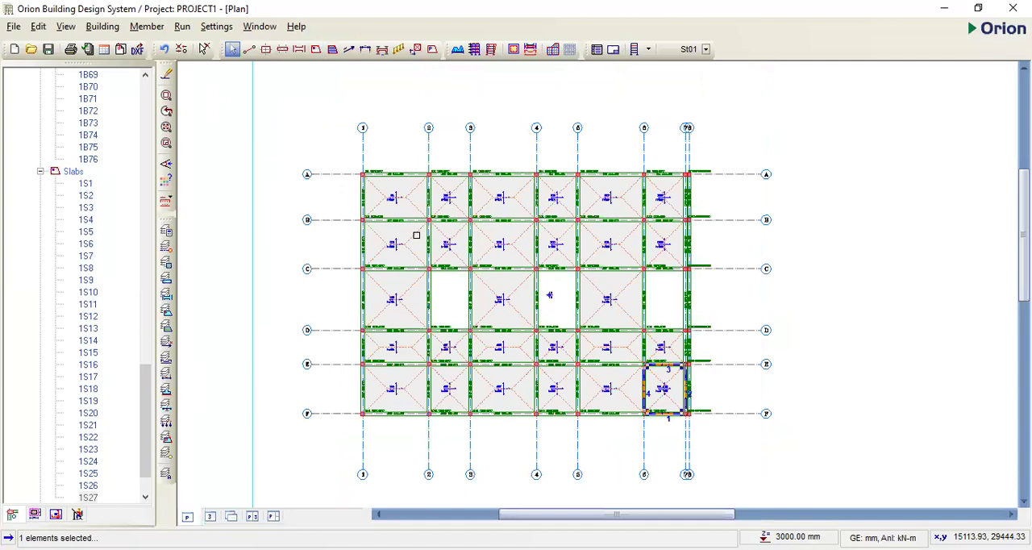
{"action": "key", "text": "Escape"}
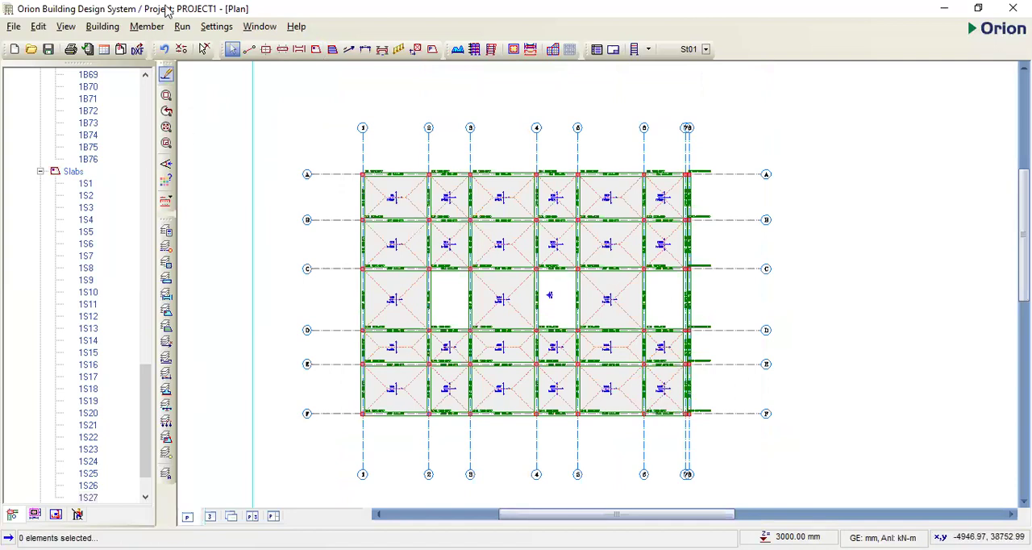
- Start inserting storeys and enter 3 as the total number of storeys
{"action": "key", "text": "alt+b"}
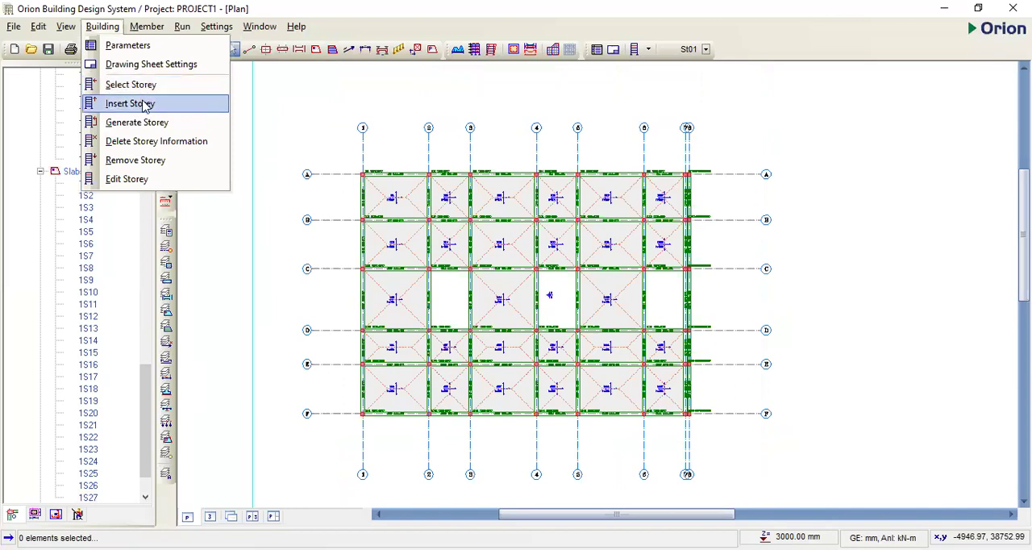
{"action": "left_click", "coordinate": [411, 201]}
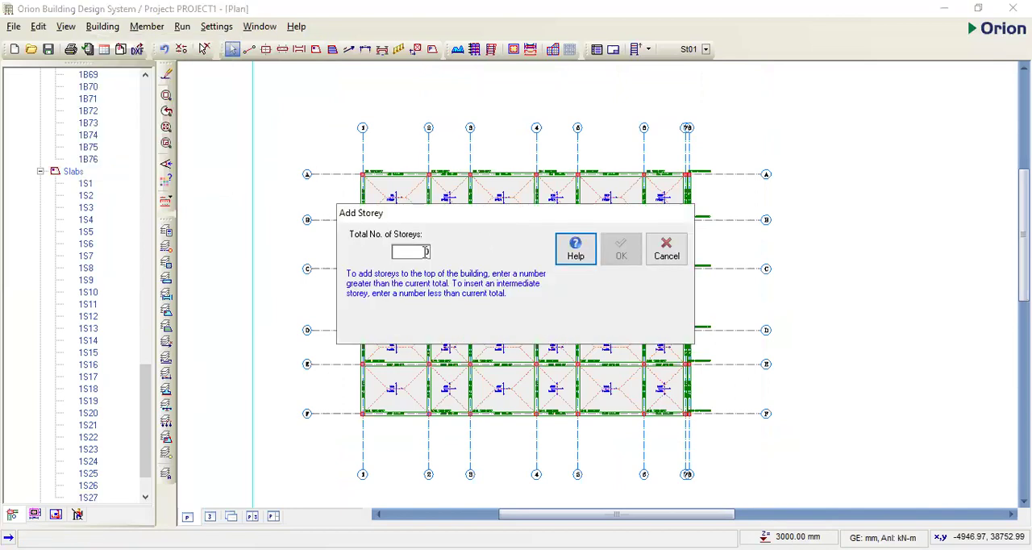
{"action": "type", "text": "3"}
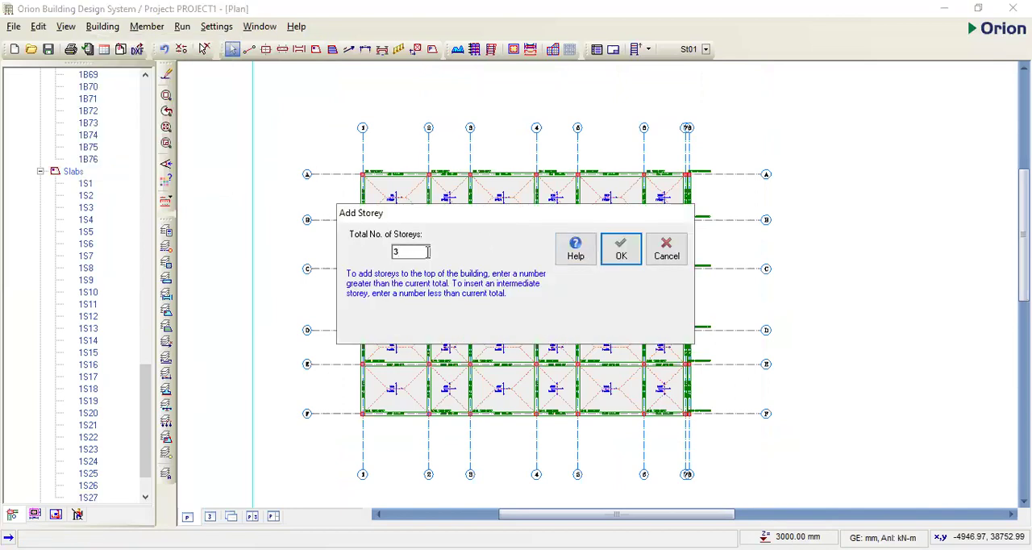
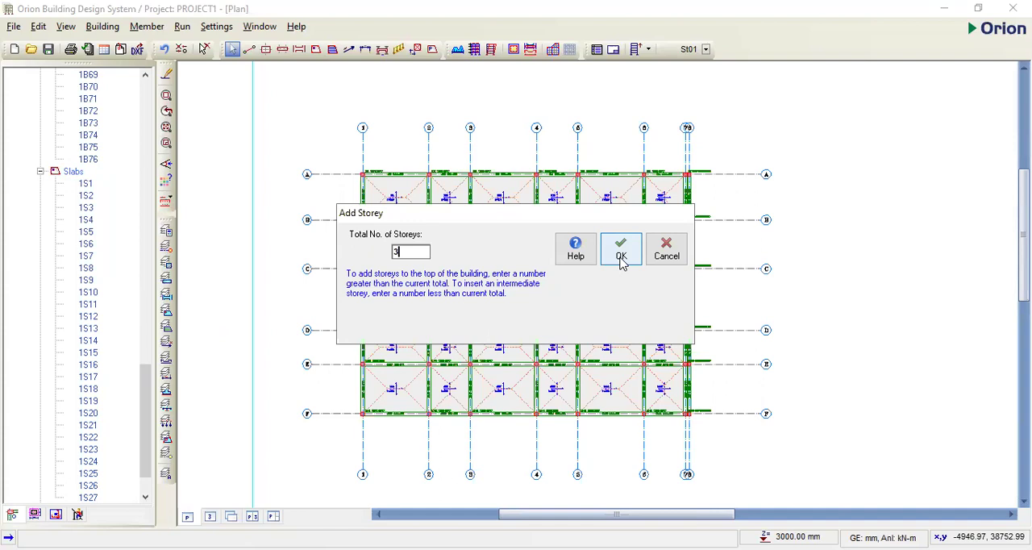
- Confirm the total of 3 storeys and inspect the building in the combined plan and 3D view
{"action": "left_click", "coordinate": [622, 262]}
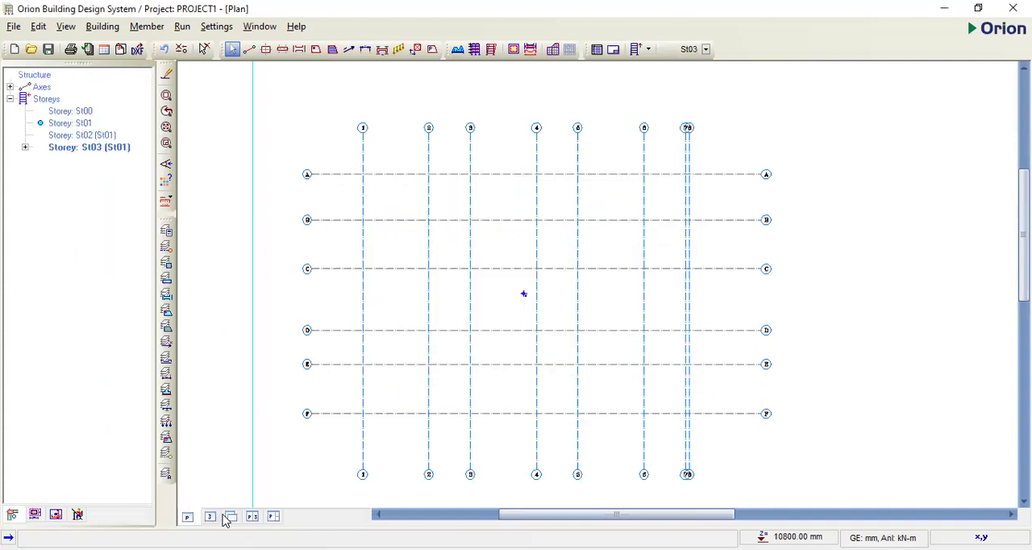
{"action": "left_click", "coordinate": [252, 517]}
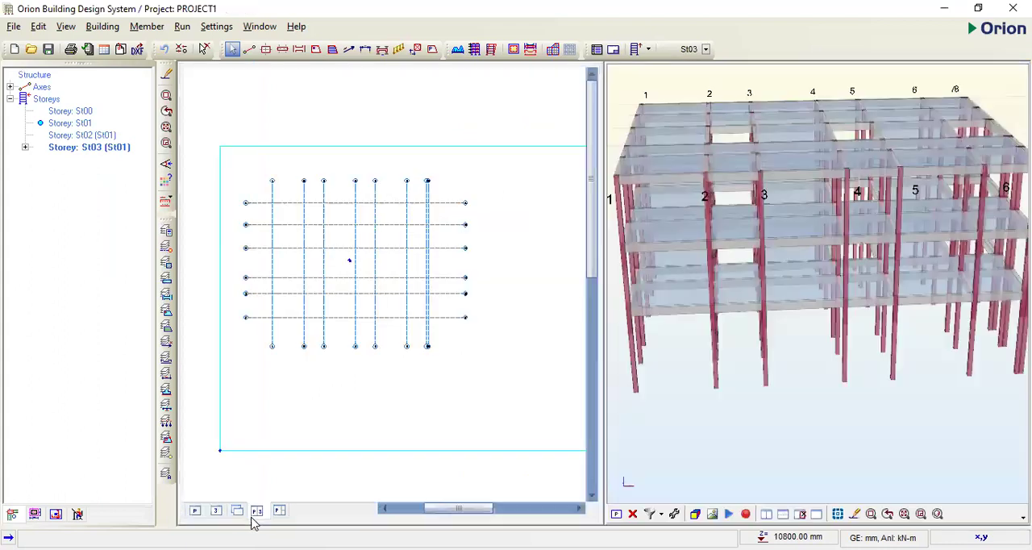
{"action": "left_click_drag", "start_coordinate": [656, 442], "coordinate": [675, 402]}
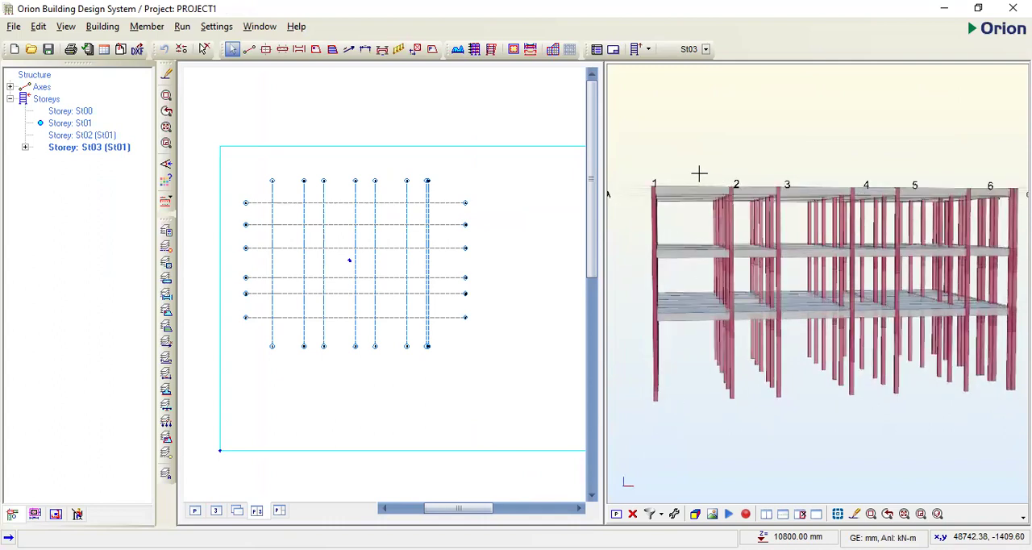
{"action": "left_click_drag", "start_coordinate": [699, 175], "coordinate": [701, 217]}
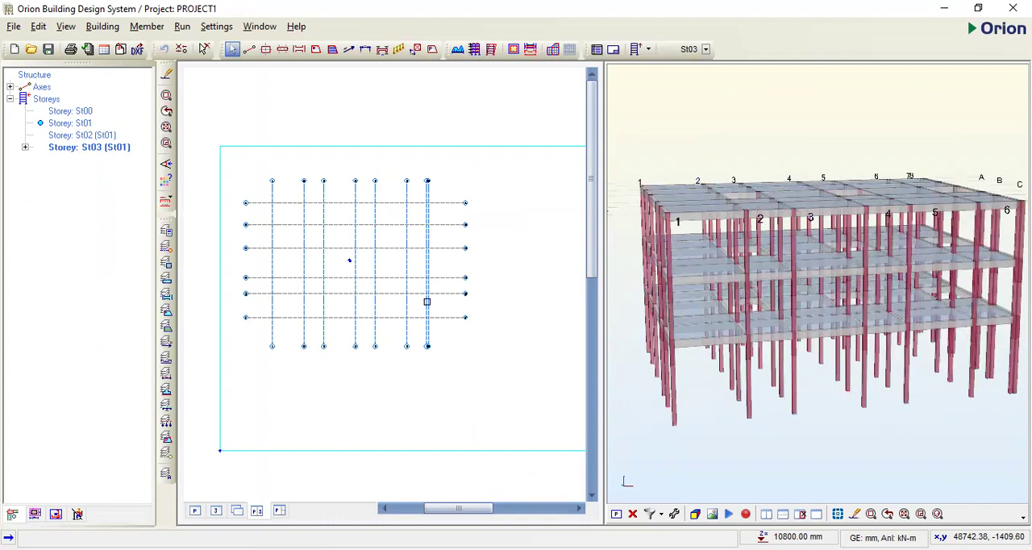
- Return to the plan view and make storey St01 the active storey
{"action": "left_click", "coordinate": [195, 513]}
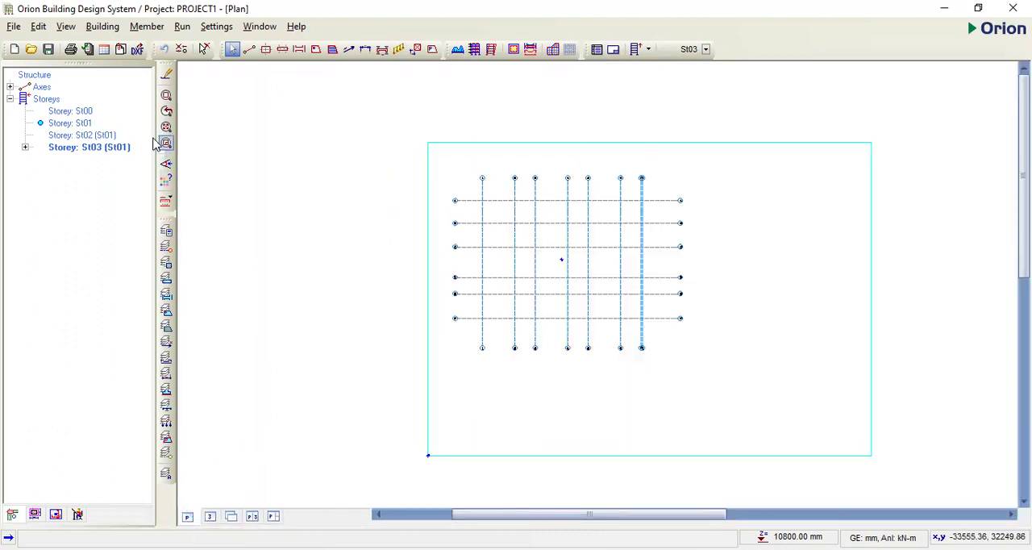
{"action": "double_click", "coordinate": [78, 123]}
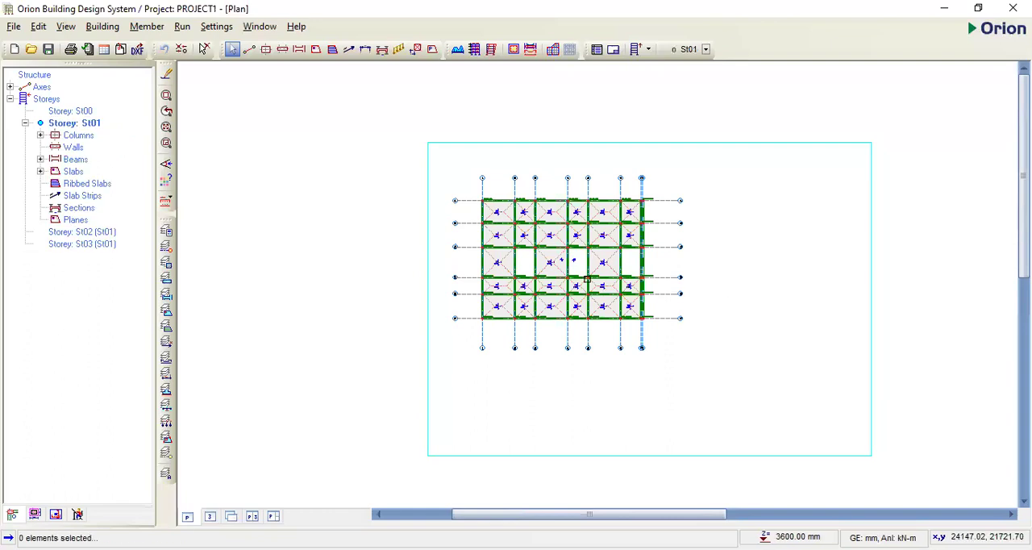
{"action": "scroll", "coordinate": [587, 280], "scroll_direction": "up", "scroll_amount": 2}
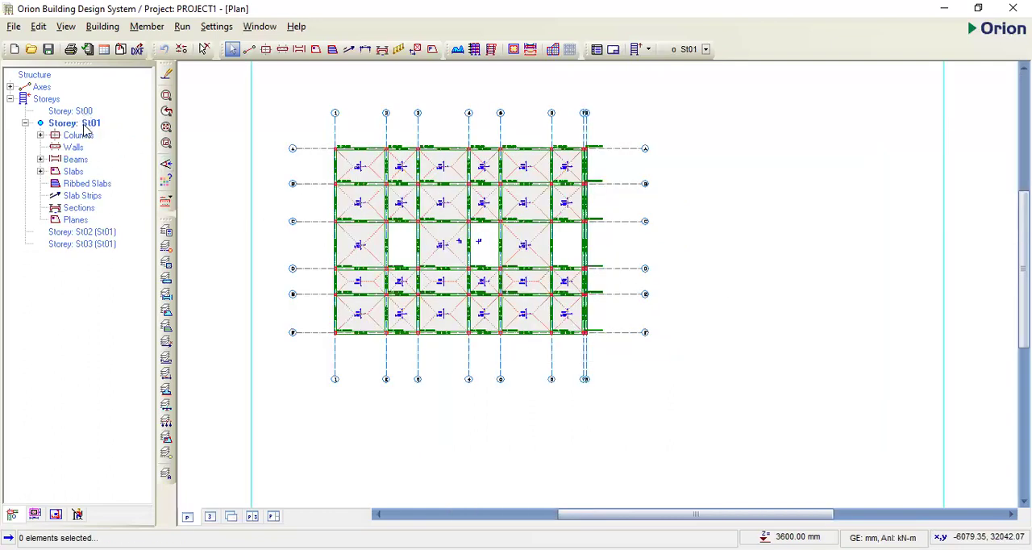
- Review the storey entries St00 to St03 in the structure tree and the member layout of St01 in plan
{"action": "left_click", "coordinate": [113, 233]}
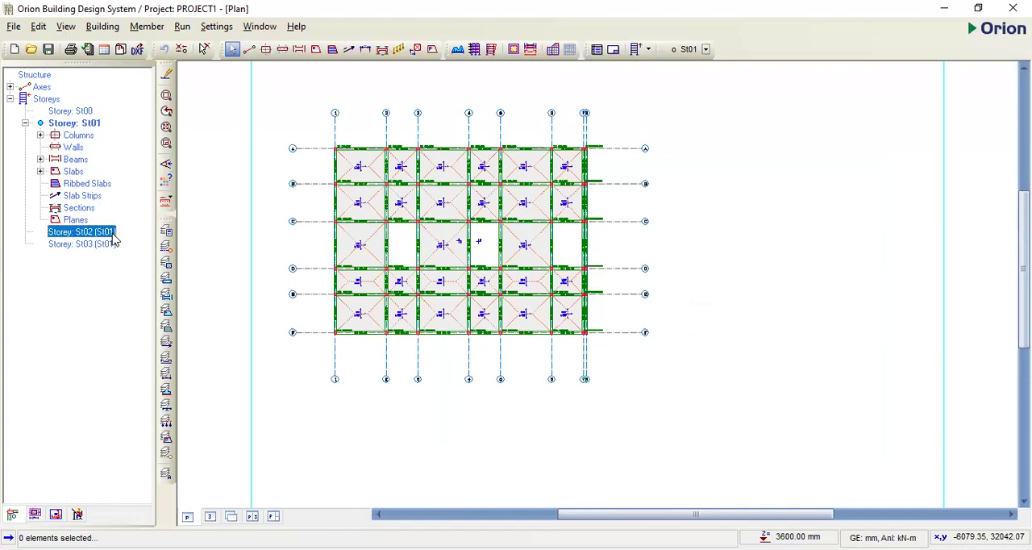
{"action": "left_click", "coordinate": [111, 247]}
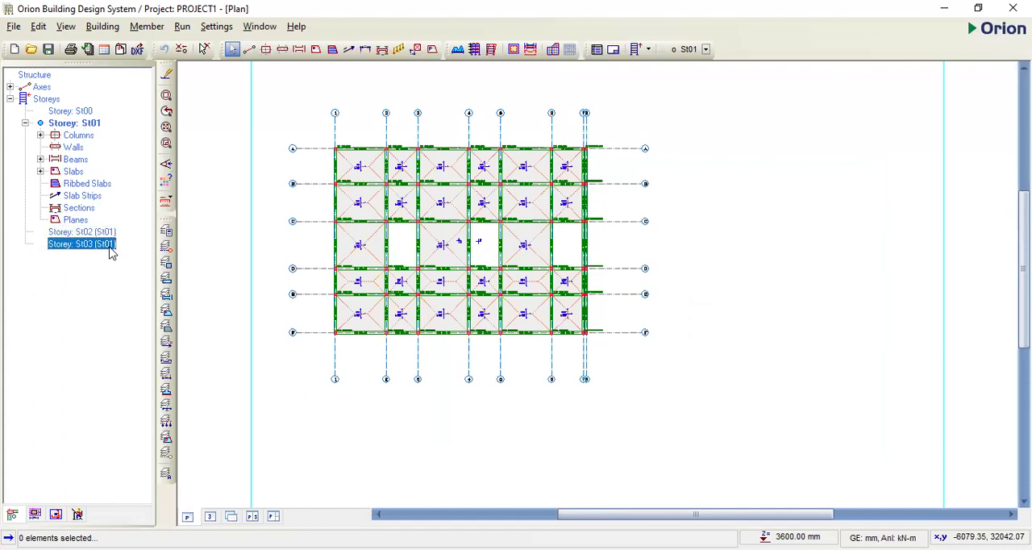
{"action": "left_click", "coordinate": [81, 113]}
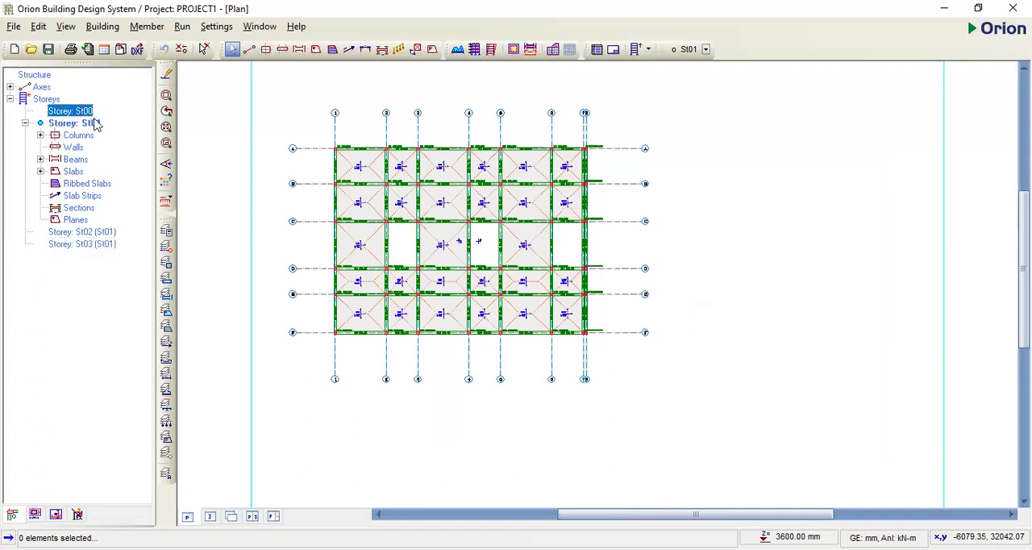
{"action": "left_click", "coordinate": [96, 127]}
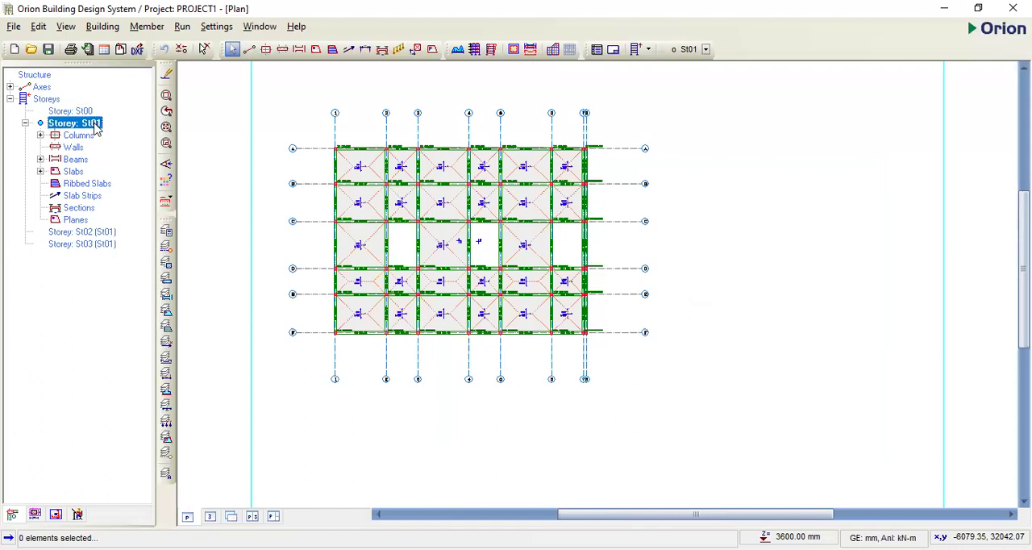
{"action": "left_click", "coordinate": [101, 233]}
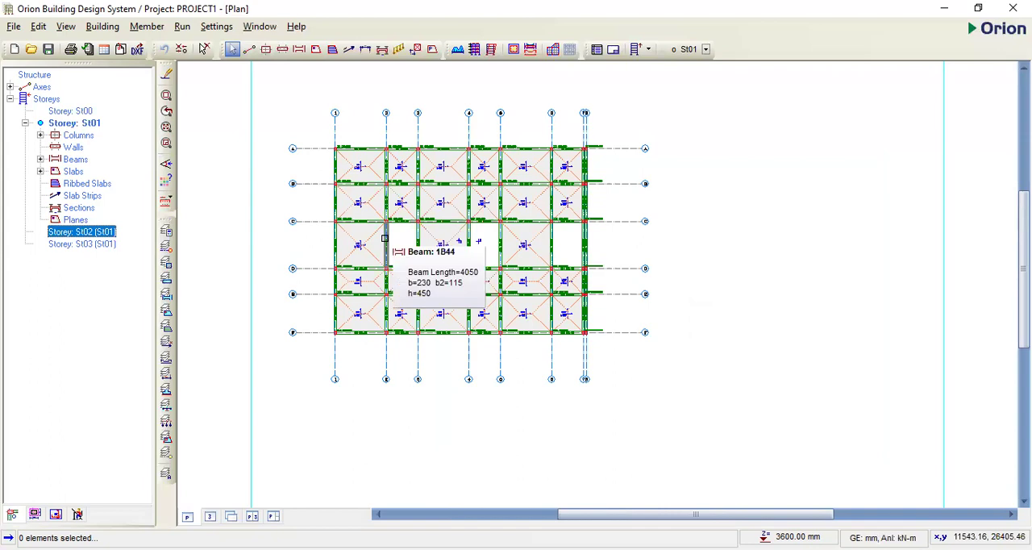
{"action": "left_click", "coordinate": [103, 246]}
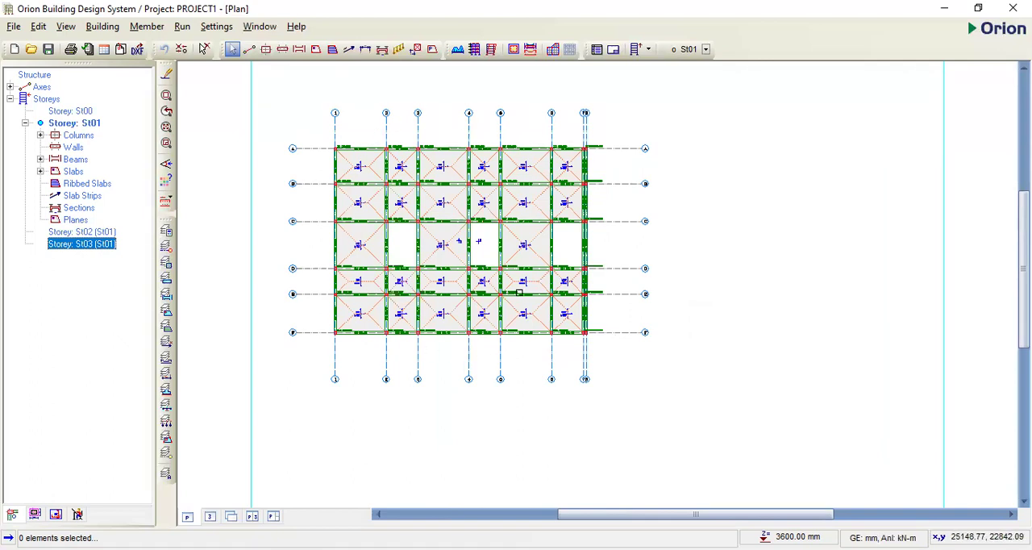
{"action": "mouse_move", "coordinate": [363, 207]}
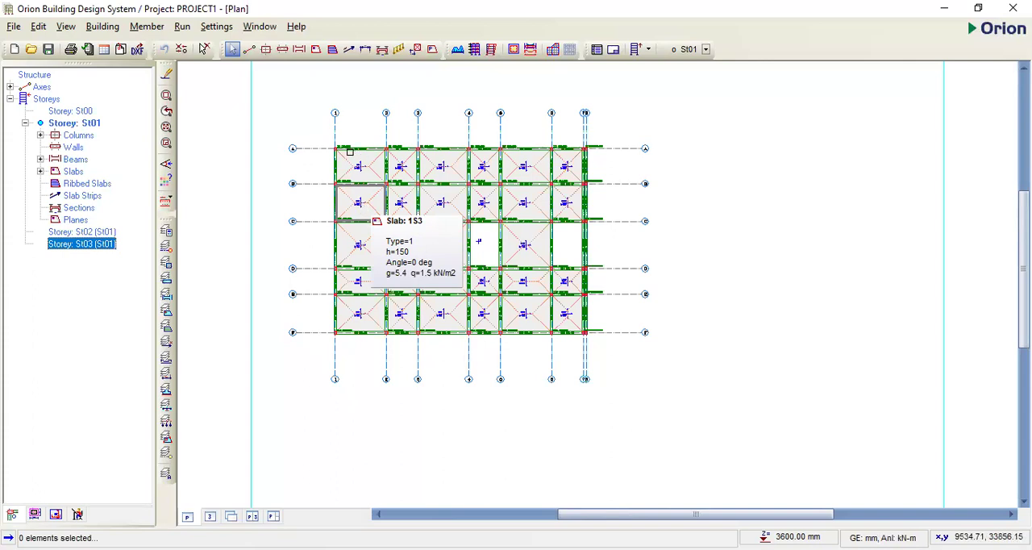
{"action": "left_click", "coordinate": [371, 126]}
{"action": "scroll", "coordinate": [325, 141], "scroll_direction": "up", "scroll_amount": 2}
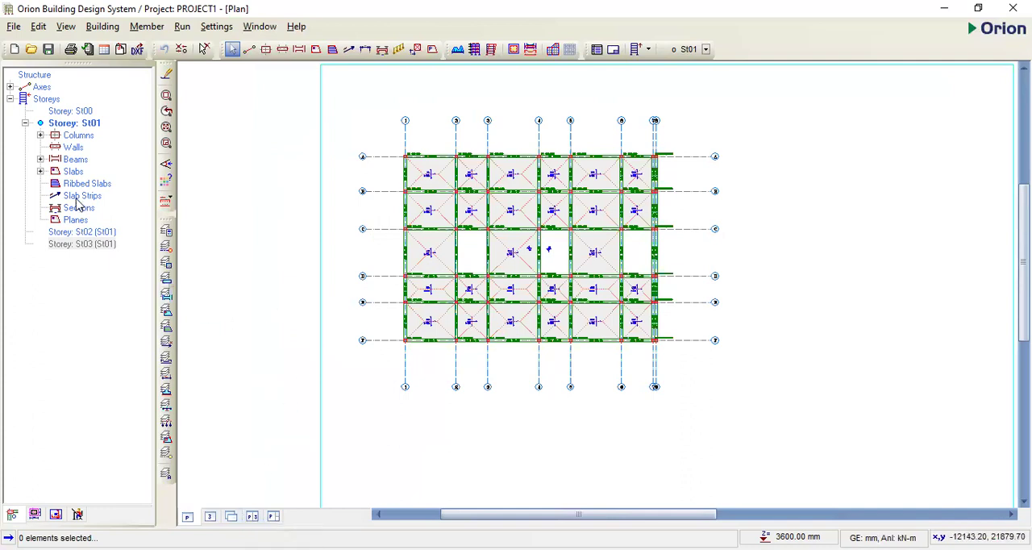
- Generate storeys St02 and St03 from source storey St01 with all member types included, and close the storey generator
{"action": "double_click", "coordinate": [87, 124]}
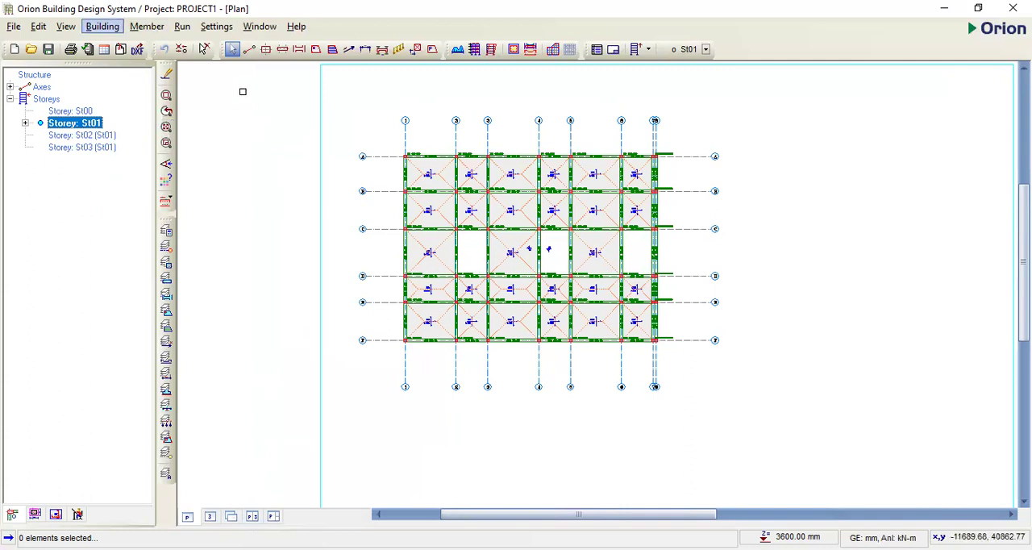
{"action": "left_click", "coordinate": [102, 26]}
{"action": "left_click", "coordinate": [154, 128]}
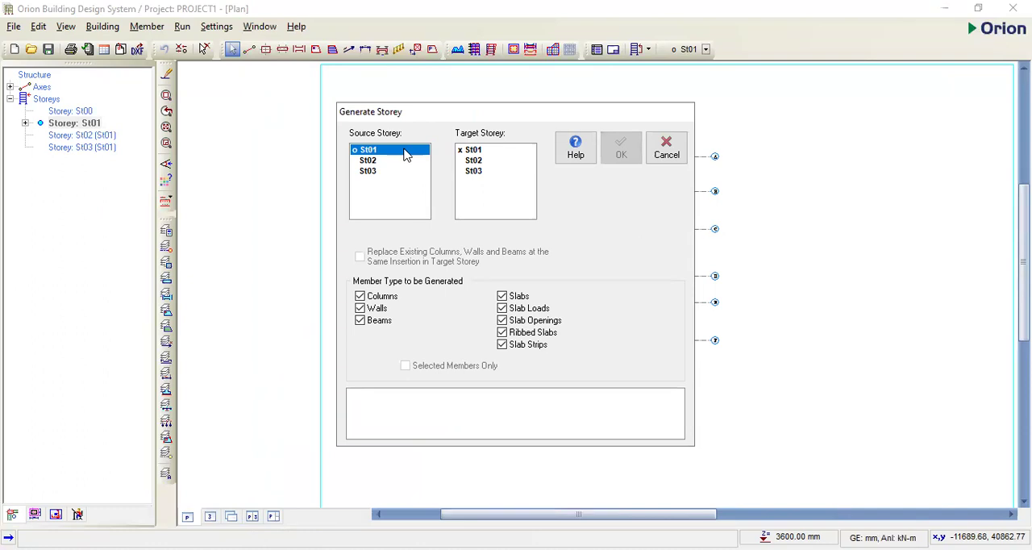
{"action": "left_click", "coordinate": [408, 153]}
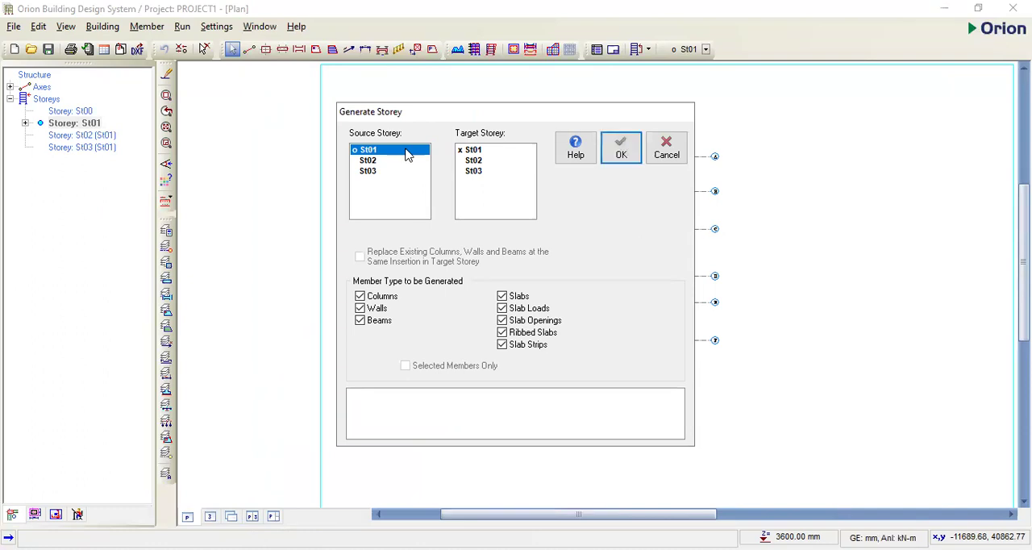
{"action": "left_click_drag", "start_coordinate": [474, 151], "coordinate": [481, 174]}
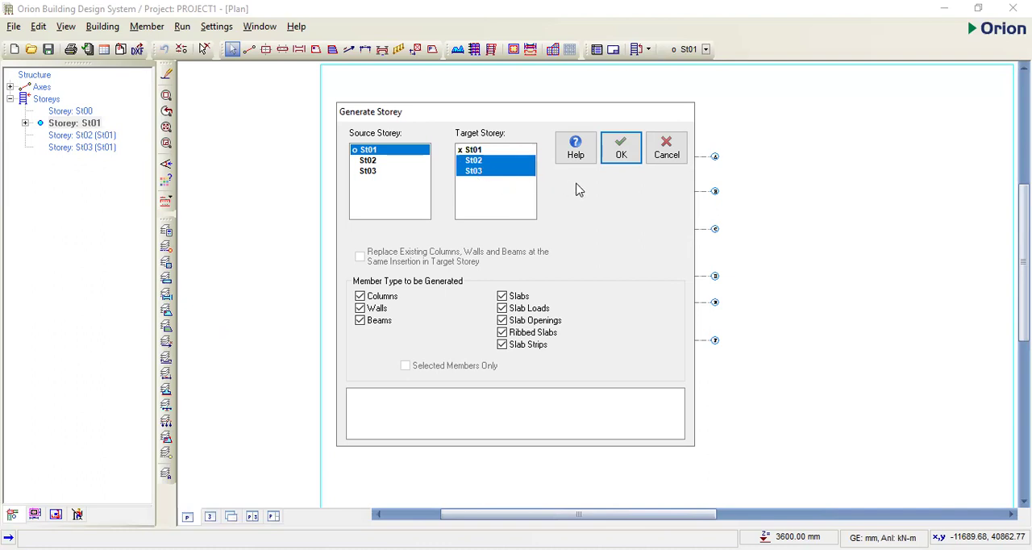
{"action": "left_click", "coordinate": [617, 160]}
{"action": "left_click", "coordinate": [618, 160]}
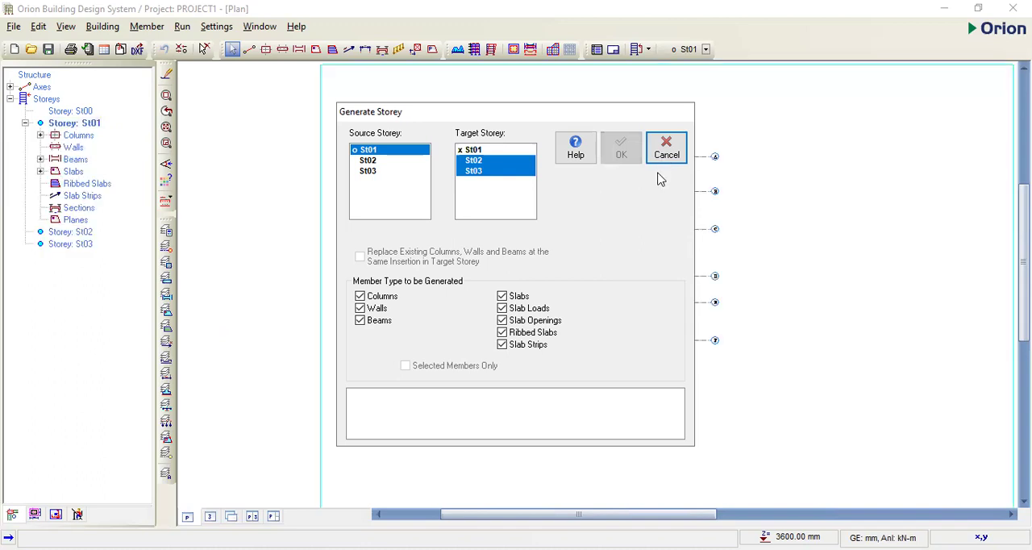
{"action": "left_click", "coordinate": [664, 153]}
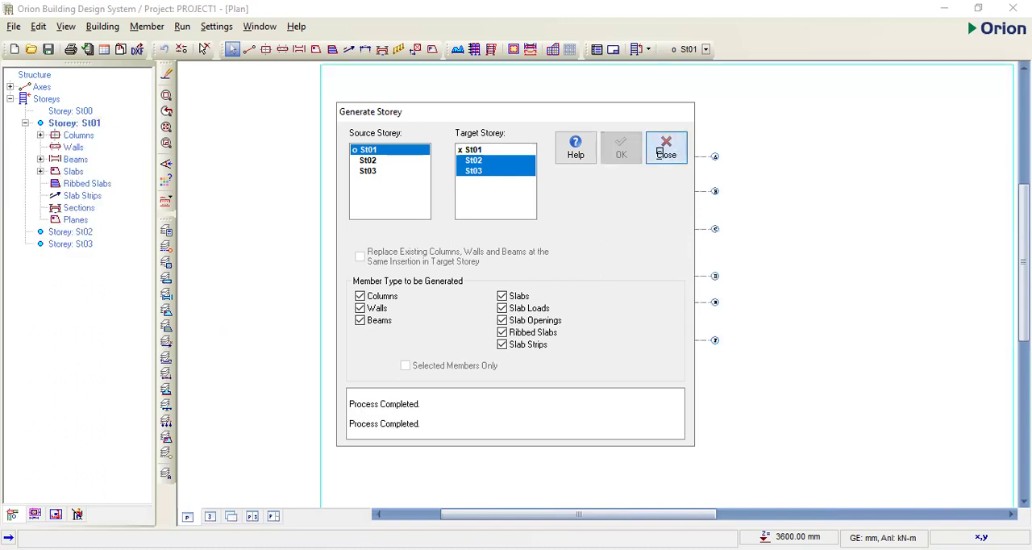
- Examine the building in the 3D view, activating storeys St00, St01, St02 and St03 in turn and returning to St01
{"action": "left_click", "coordinate": [212, 517]}
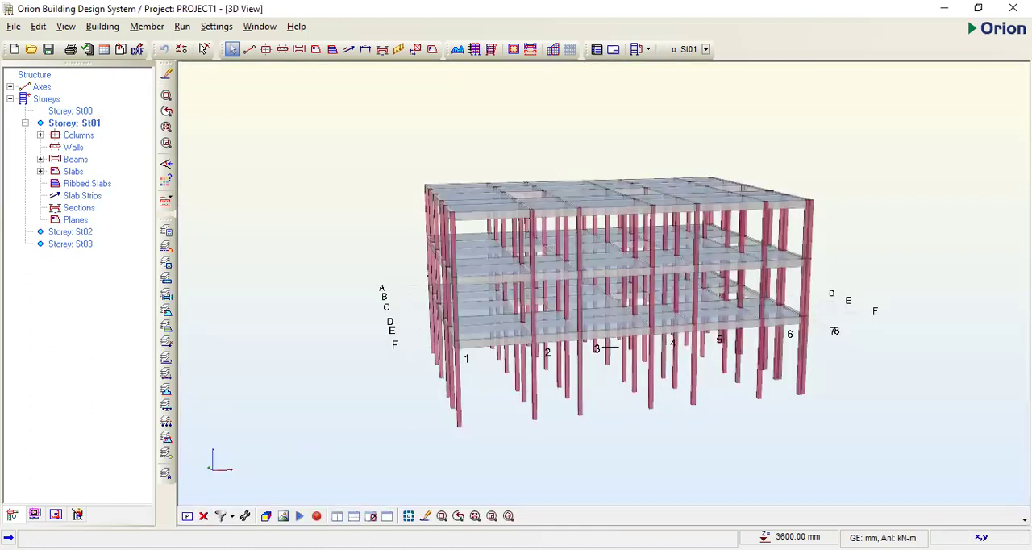
{"action": "left_click_drag", "start_coordinate": [565, 383], "coordinate": [704, 438]}
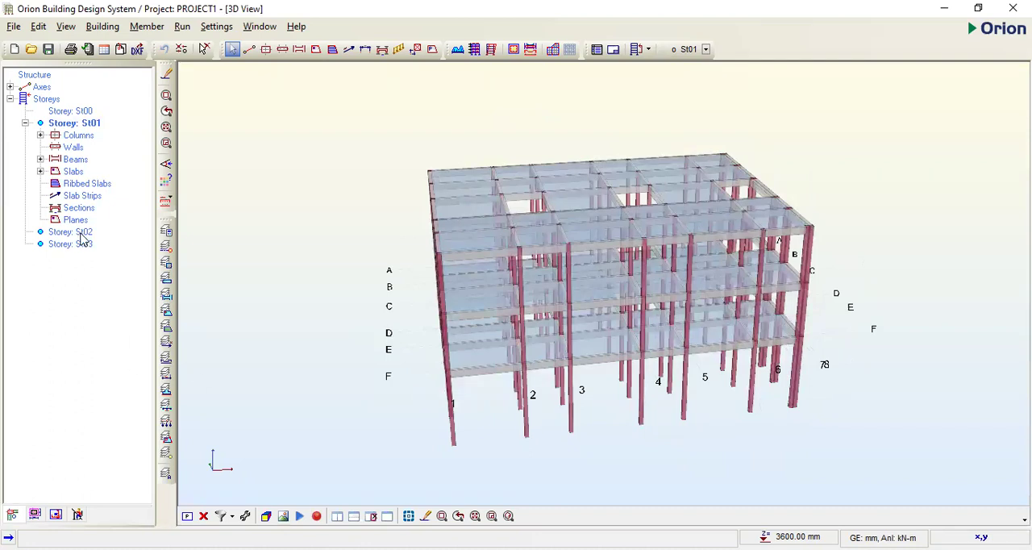
{"action": "left_click", "coordinate": [91, 112]}
{"action": "left_click", "coordinate": [491, 375]}
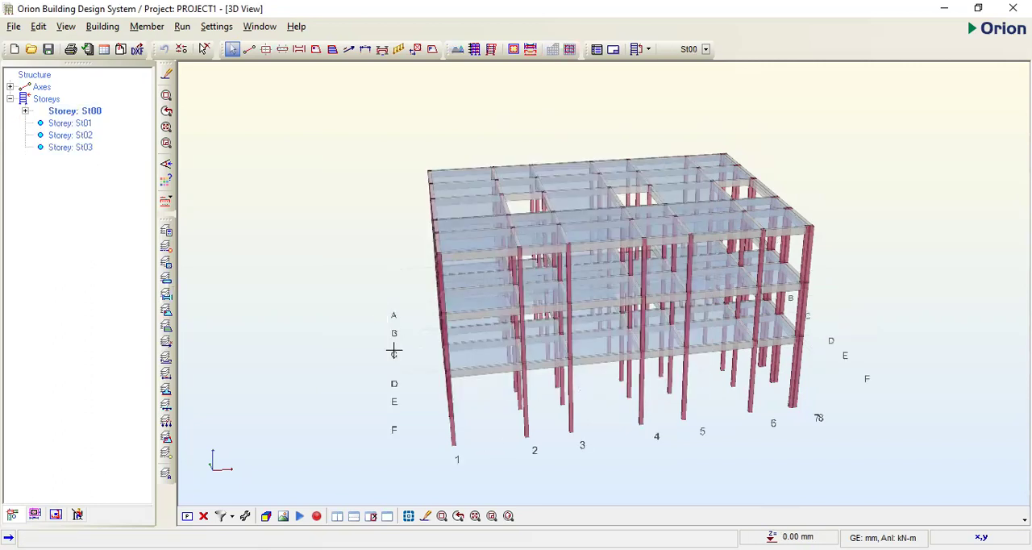
{"action": "left_click", "coordinate": [78, 124]}
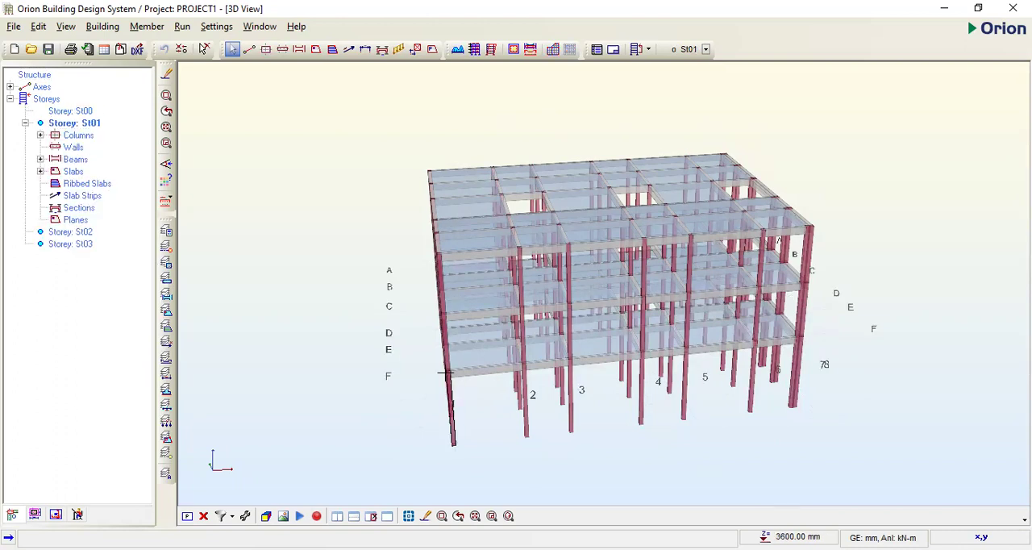
{"action": "left_click", "coordinate": [84, 232]}
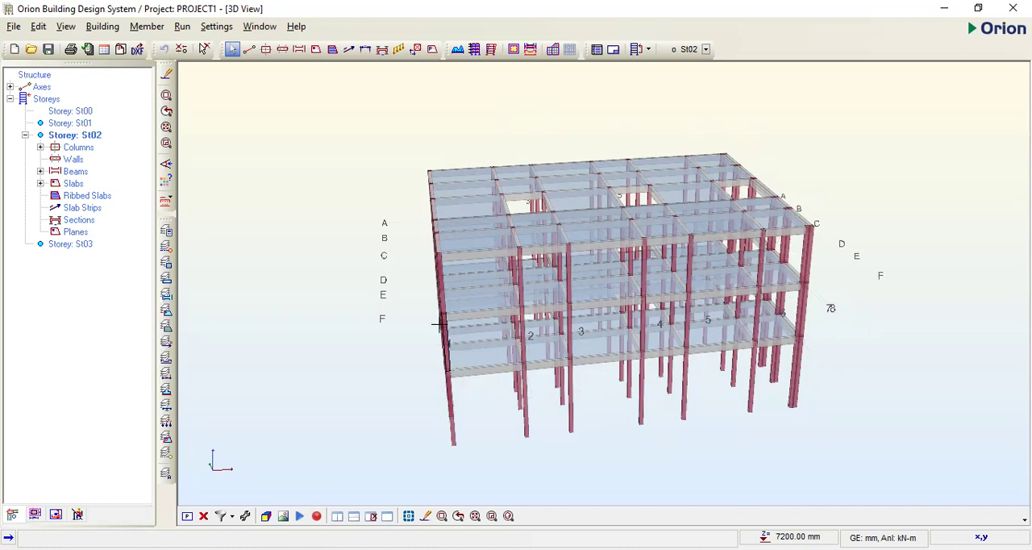
{"action": "left_click", "coordinate": [83, 244]}
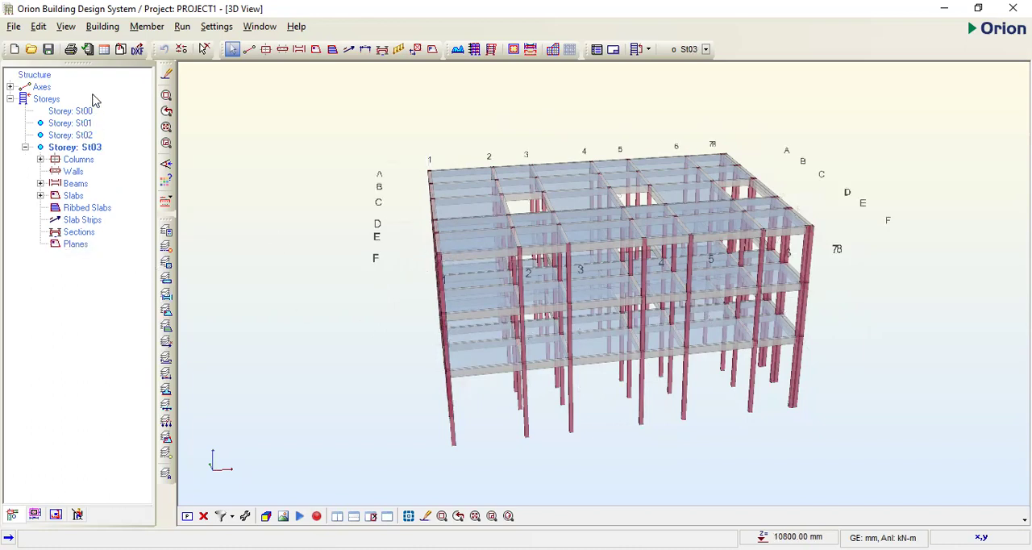
{"action": "left_click", "coordinate": [88, 125]}
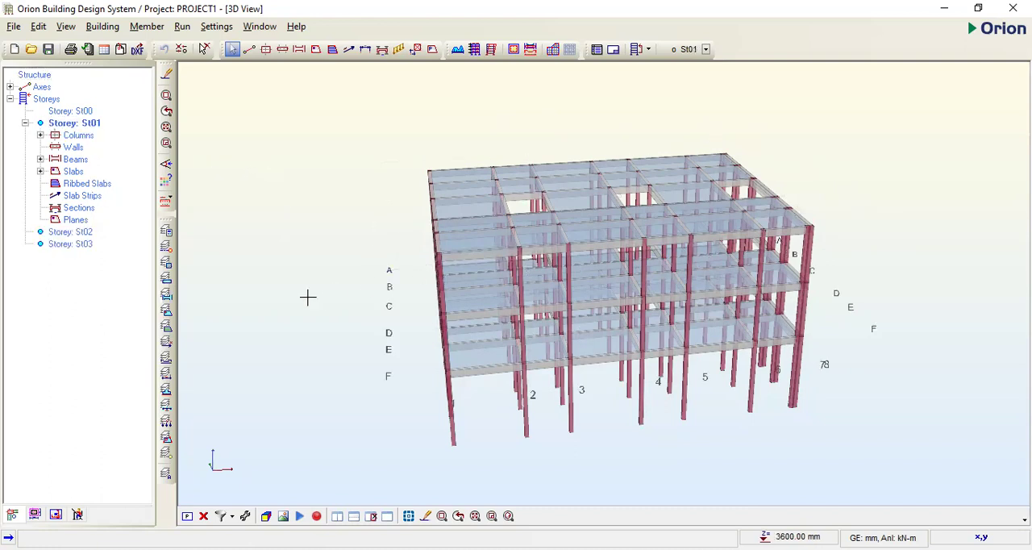
- Return to the plan view and assign the External Wall load type to the St01 beam on axis F between axes 1 and 2
{"action": "left_click", "coordinate": [187, 517]}
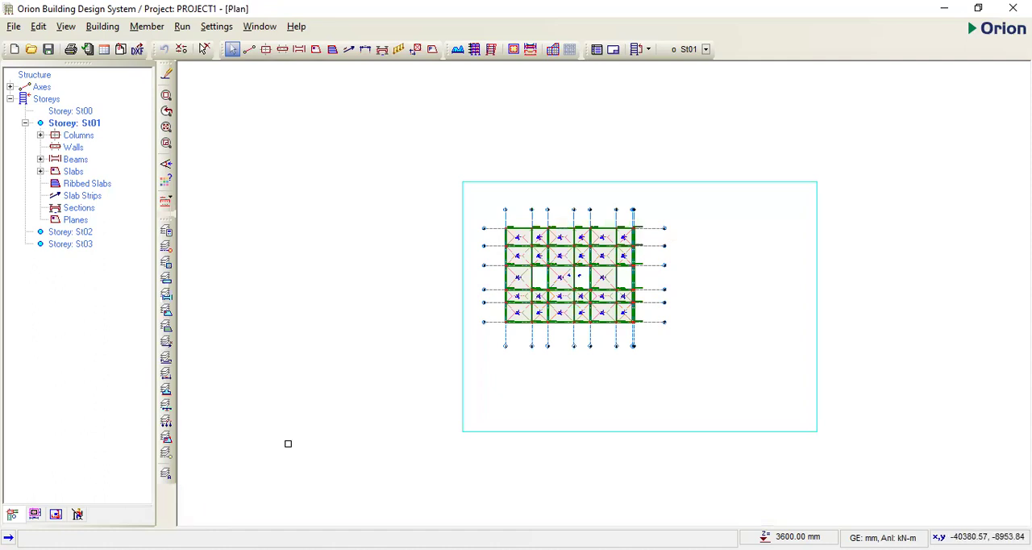
{"action": "scroll", "coordinate": [421, 339], "scroll_direction": "up", "scroll_amount": 2}
{"action": "scroll", "coordinate": [421, 340], "scroll_direction": "up", "scroll_amount": 4}
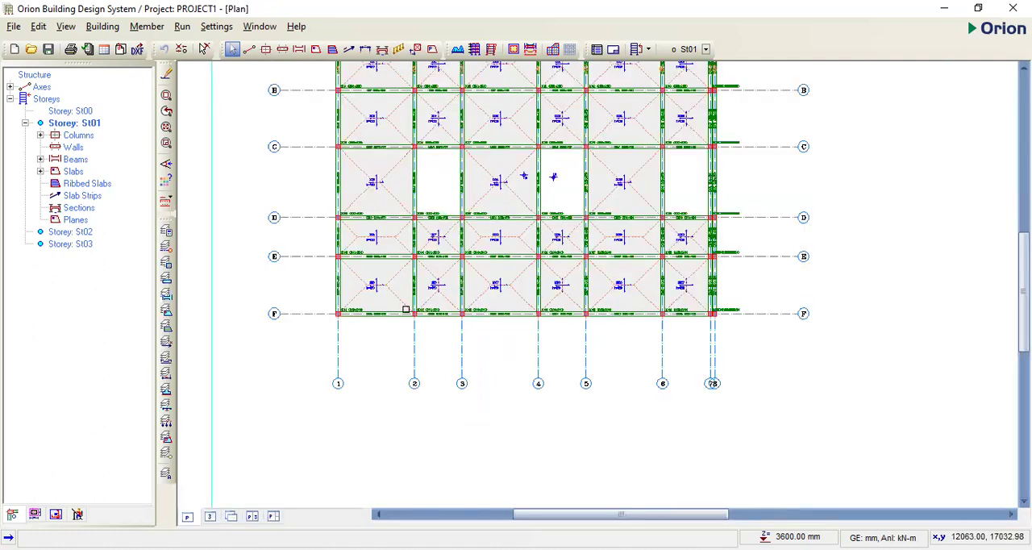
{"action": "left_click", "coordinate": [375, 319]}
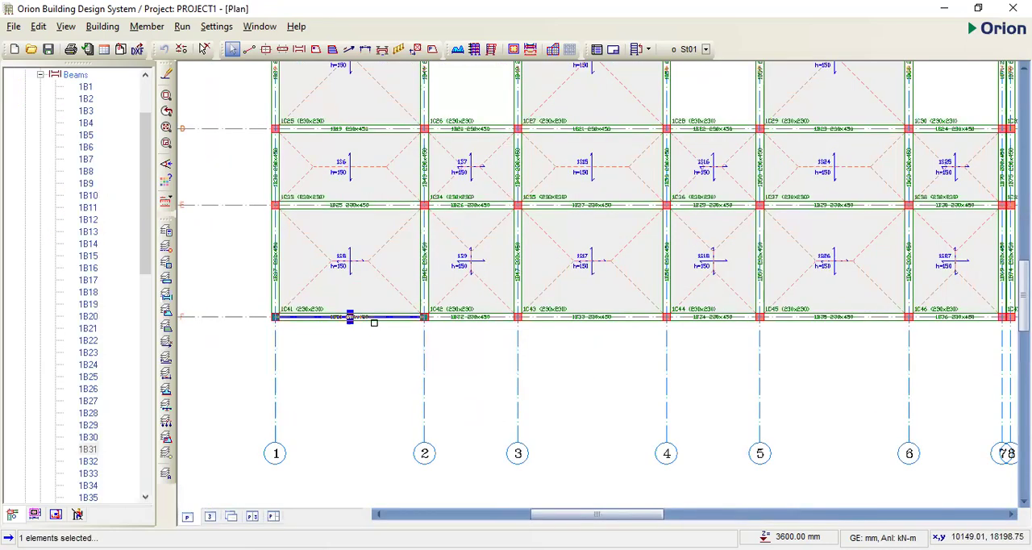
{"action": "right_click", "coordinate": [379, 319]}
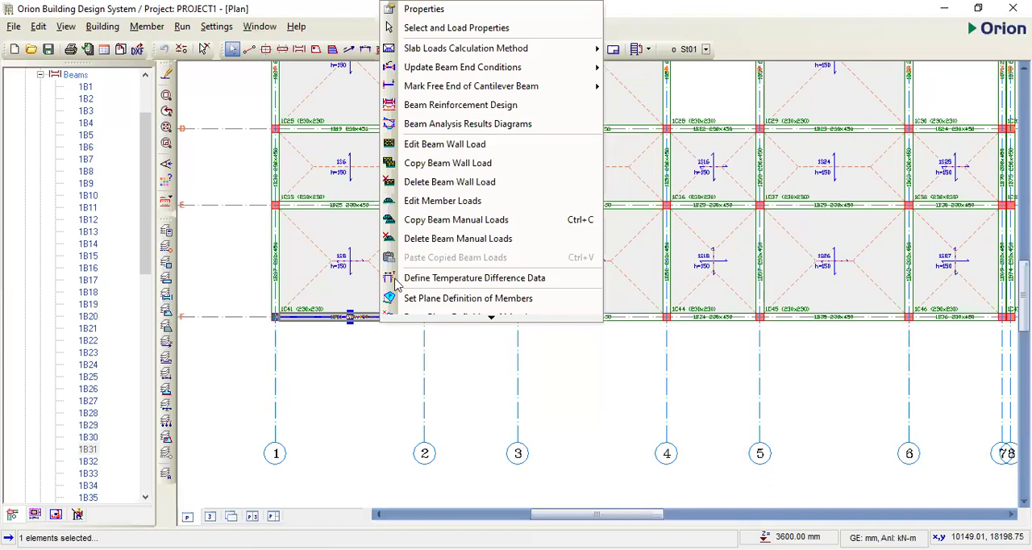
{"action": "left_click", "coordinate": [448, 146]}
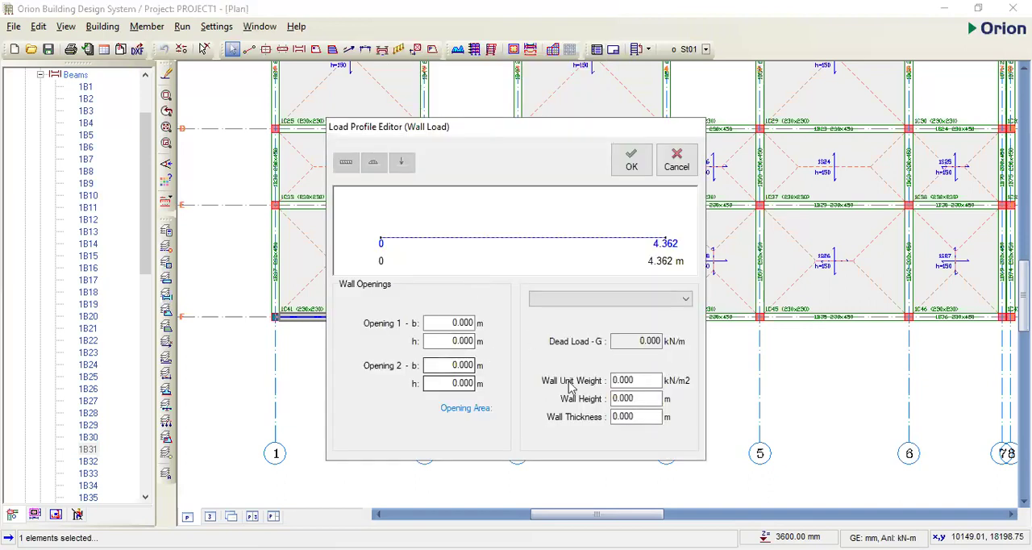
{"action": "left_click", "coordinate": [686, 300]}
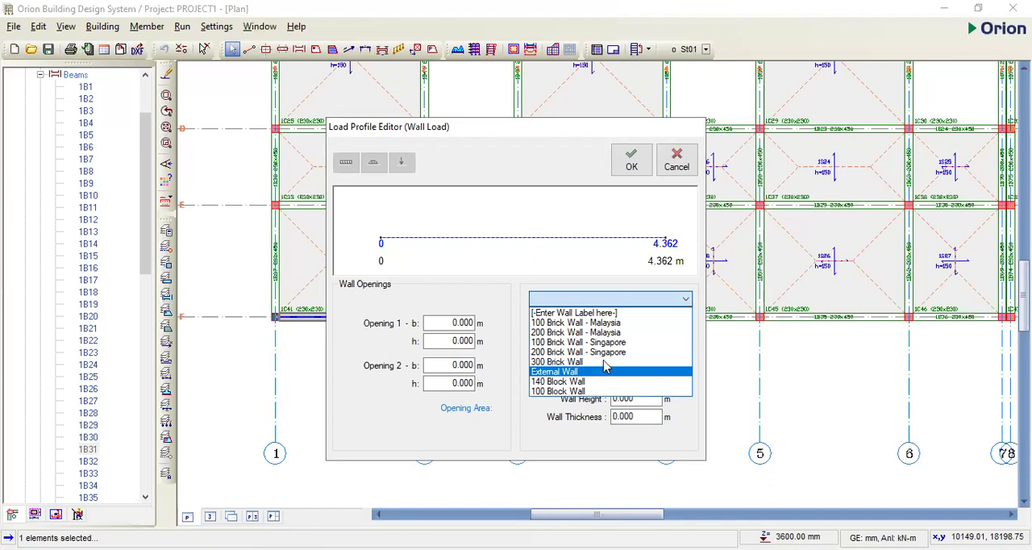
{"action": "left_click", "coordinate": [602, 371]}
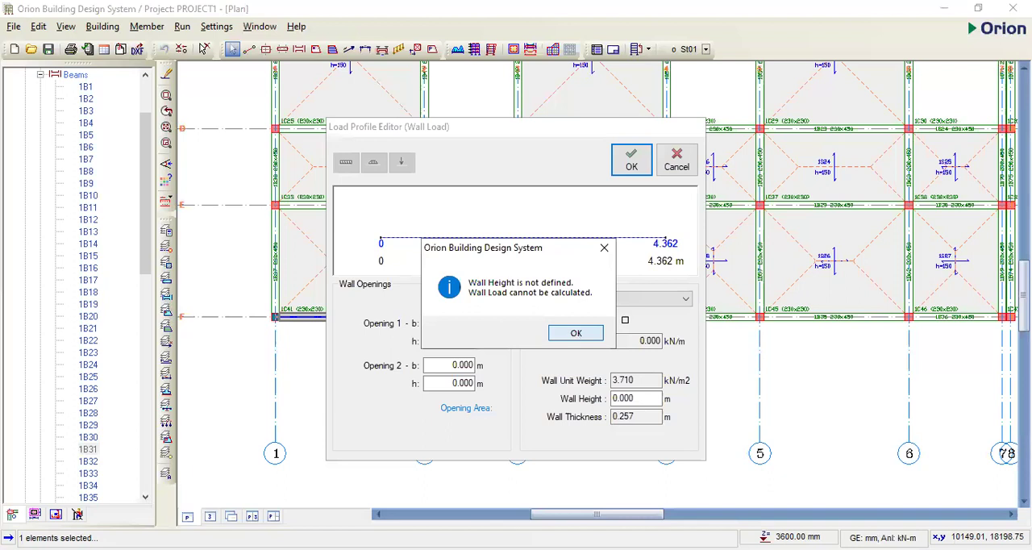
{"action": "key", "text": "Return"}
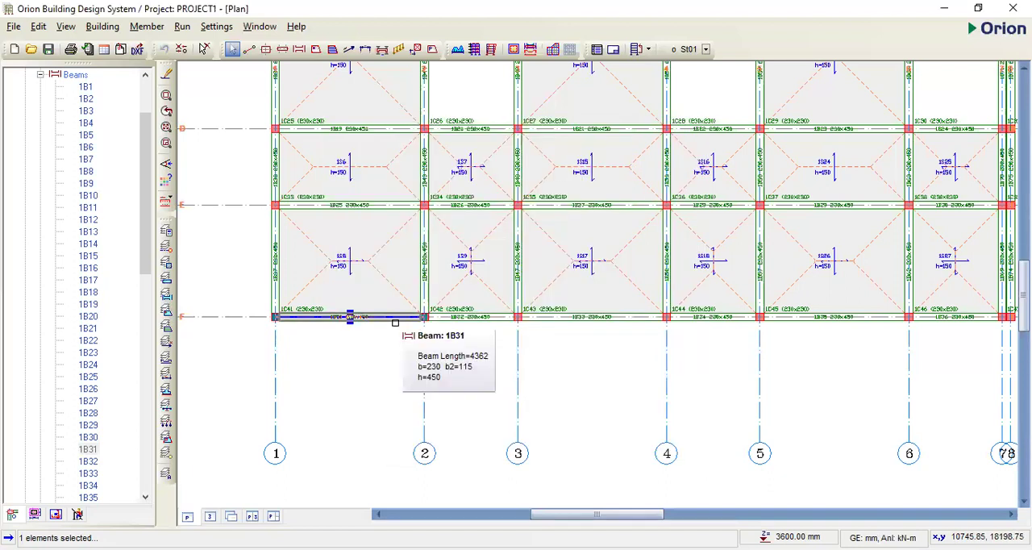
- Set the wall height of the External Wall load on that axis F beam to 3.15 m
{"action": "right_click", "coordinate": [464, 162]}
{"action": "left_click", "coordinate": [468, 164]}
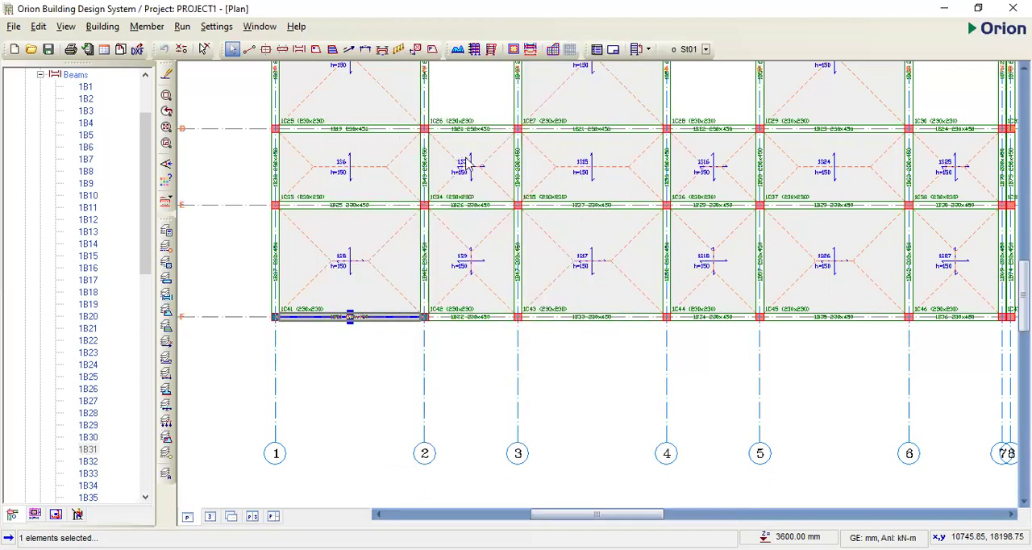
{"action": "left_click", "coordinate": [642, 397]}
{"action": "double_click", "coordinate": [642, 397]}
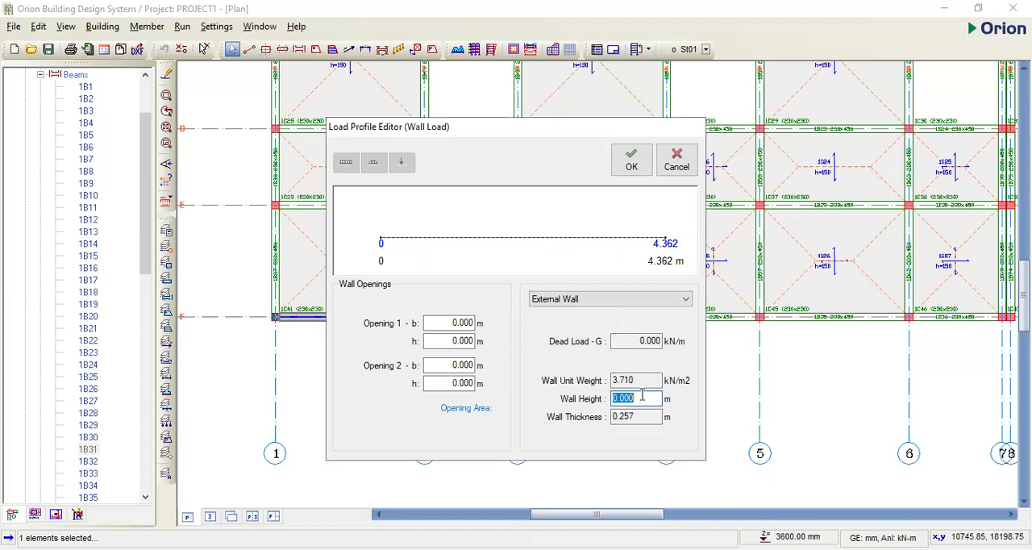
{"action": "type", "text": "3.15"}
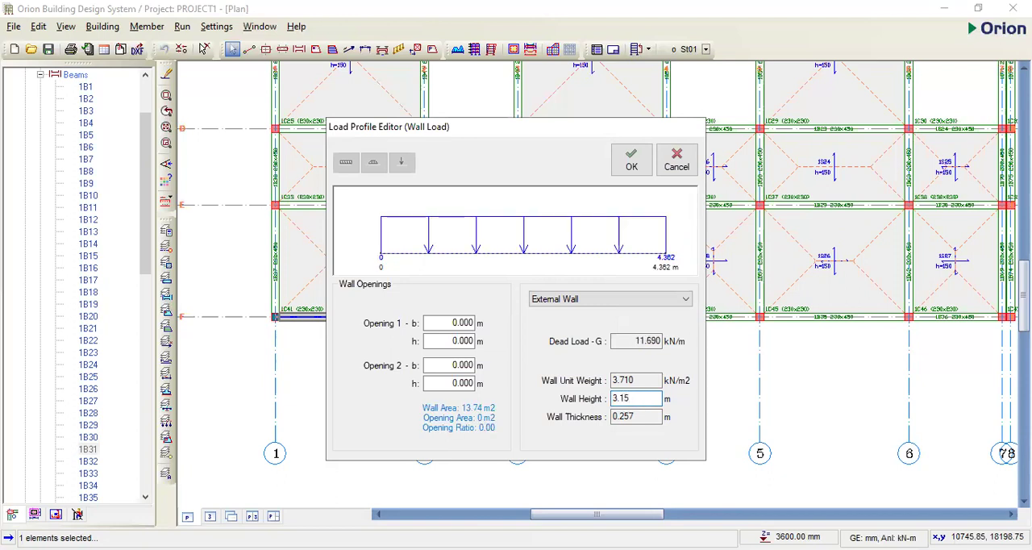
{"action": "left_click", "coordinate": [628, 172]}
- Copy the beam's wall load and apply it to all beams of storey St01, selecting the whole layout
{"action": "right_click", "coordinate": [321, 316]}
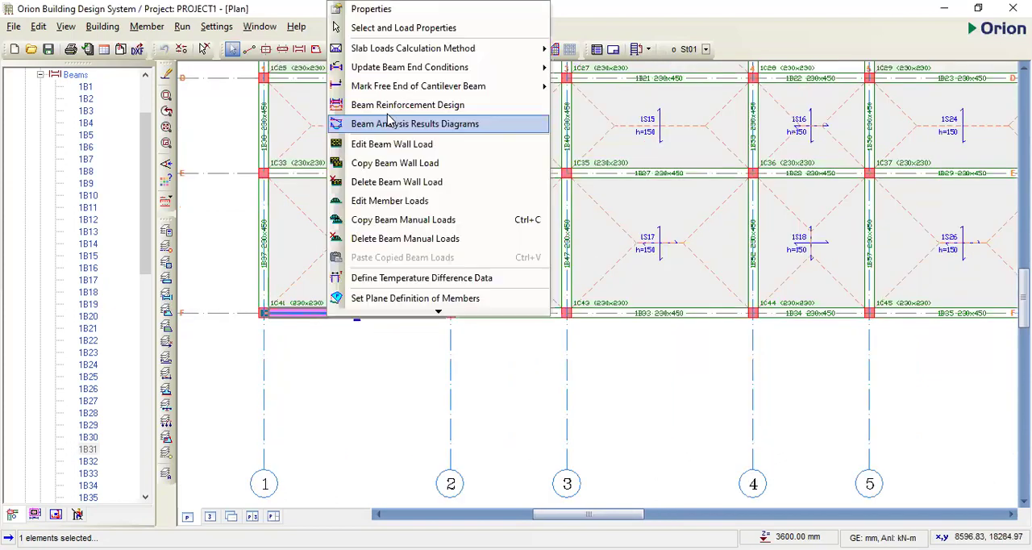
{"action": "left_click", "coordinate": [395, 164]}
{"action": "scroll", "coordinate": [553, 314], "scroll_direction": "down", "scroll_amount": 3}
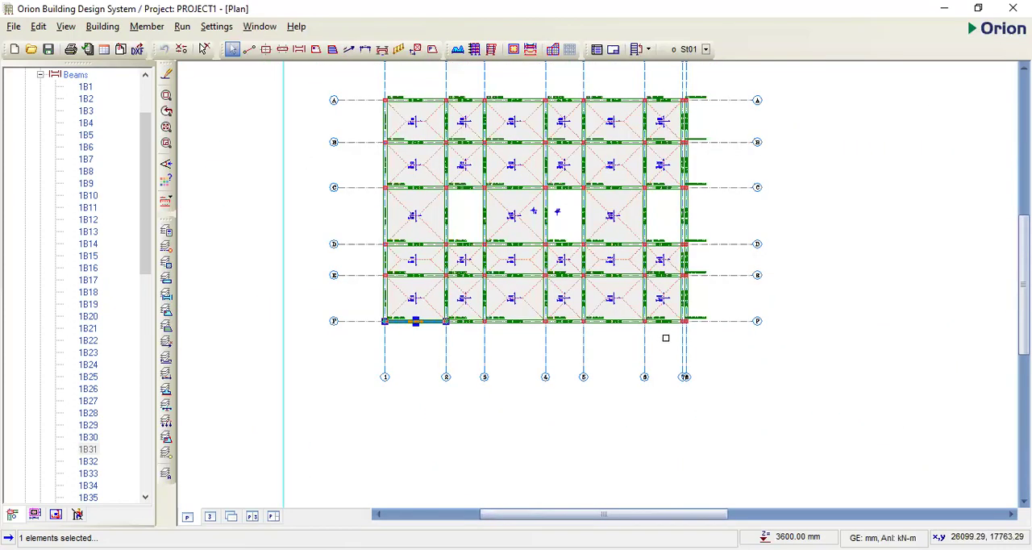
{"action": "left_click", "coordinate": [700, 336]}
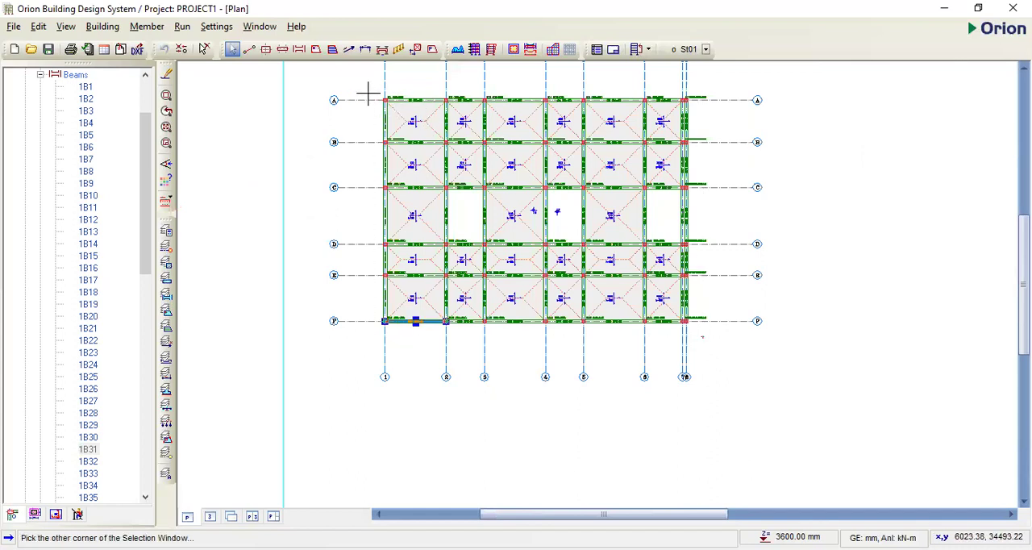
{"action": "left_click", "coordinate": [364, 138]}
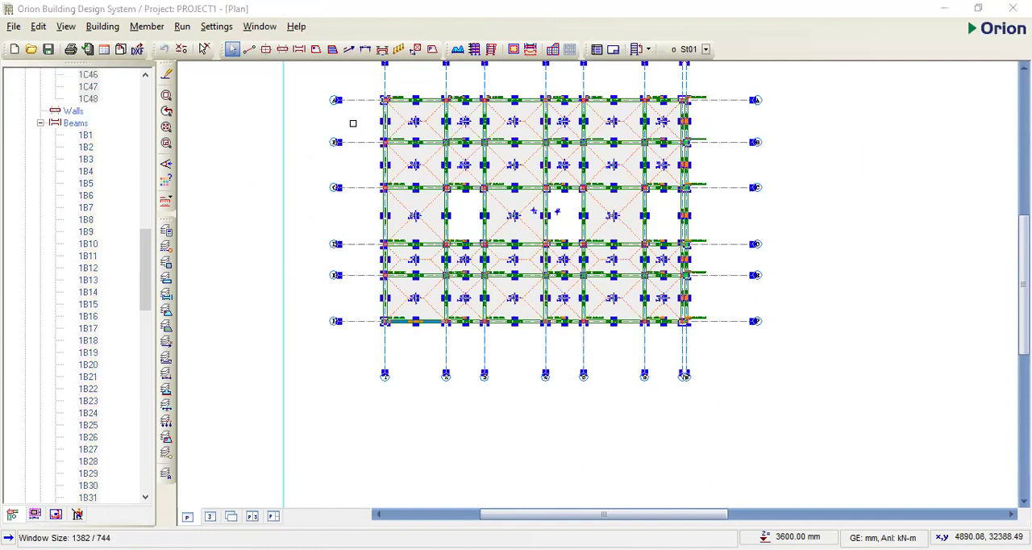
{"action": "right_click", "coordinate": [422, 266]}
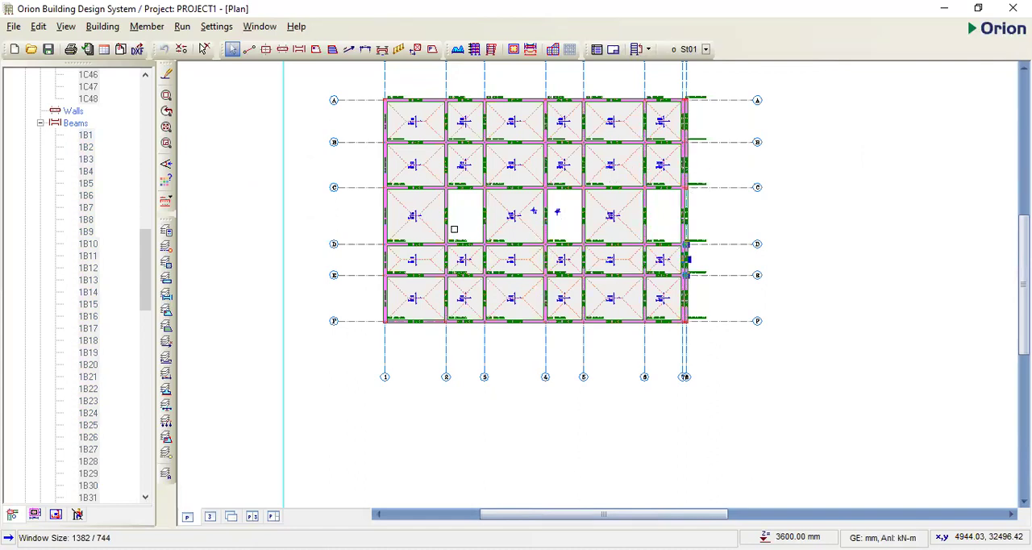
- Clear the selection and examine the wall loads on the St01 beams in plan and in the 3D view
{"action": "scroll", "coordinate": [454, 229], "scroll_direction": "up", "scroll_amount": 1}
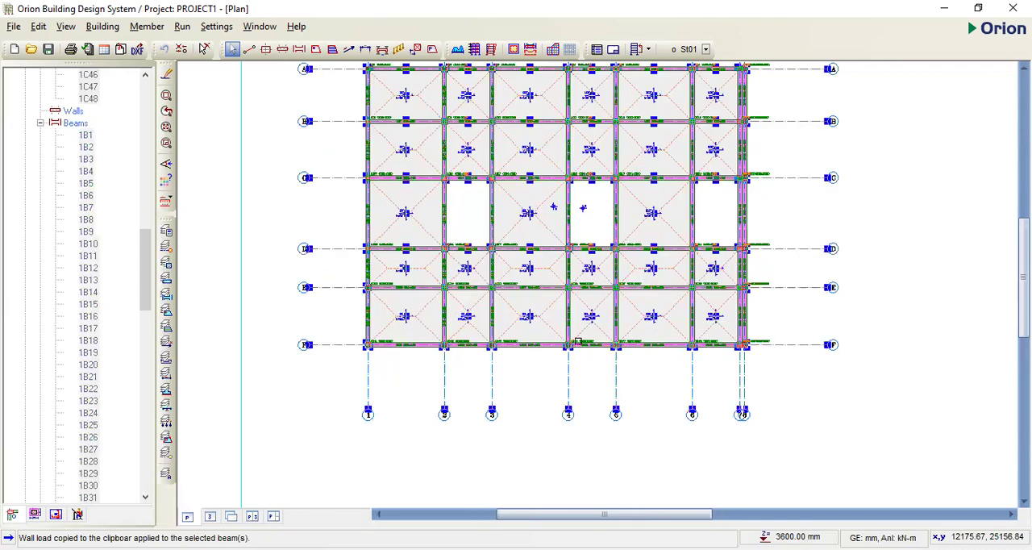
{"action": "scroll", "coordinate": [578, 342], "scroll_direction": "down", "scroll_amount": 1}
{"action": "scroll", "coordinate": [718, 187], "scroll_direction": "down", "scroll_amount": 1}
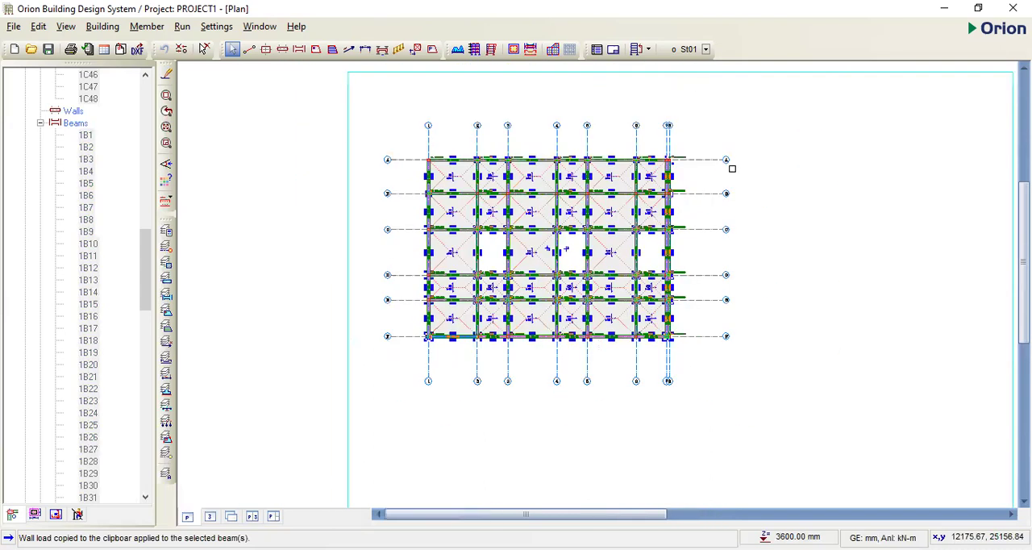
{"action": "key", "text": "Escape"}
{"action": "scroll", "coordinate": [539, 188], "scroll_direction": "up", "scroll_amount": 2}
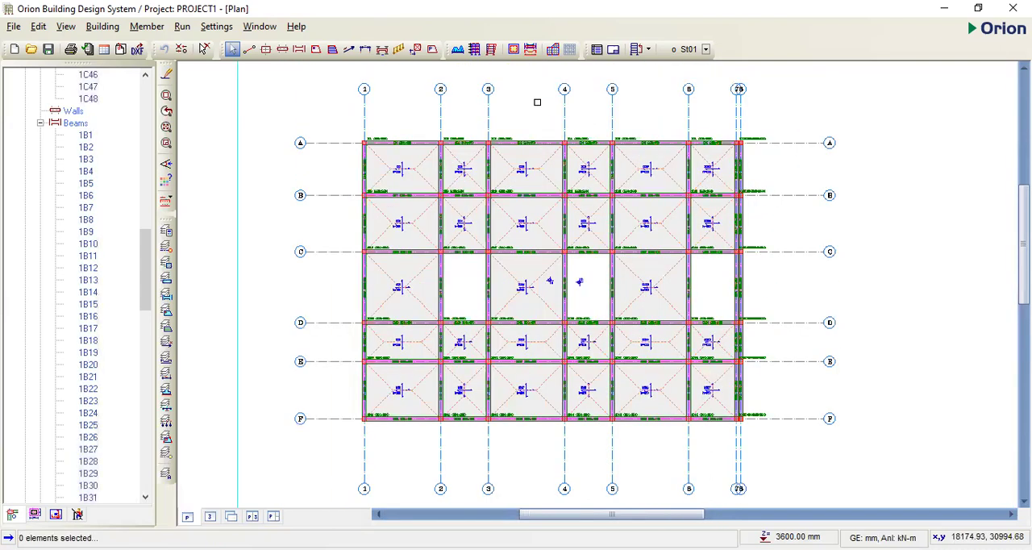
{"action": "scroll", "coordinate": [547, 121], "scroll_direction": "up", "scroll_amount": 1}
{"action": "scroll", "coordinate": [580, 207], "scroll_direction": "down", "scroll_amount": 2}
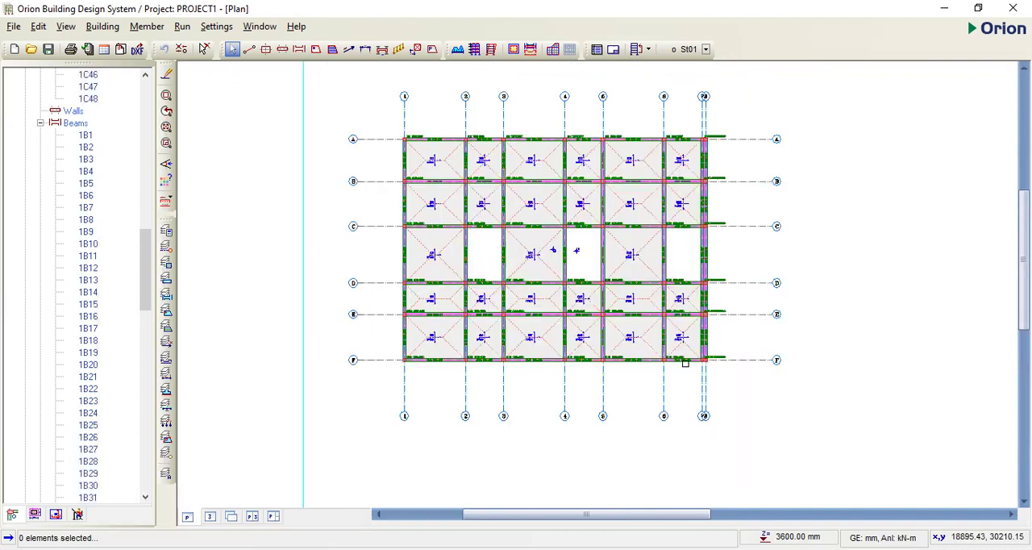
{"action": "scroll", "coordinate": [685, 363], "scroll_direction": "up", "scroll_amount": 1}
{"action": "scroll", "coordinate": [587, 293], "scroll_direction": "down", "scroll_amount": 1}
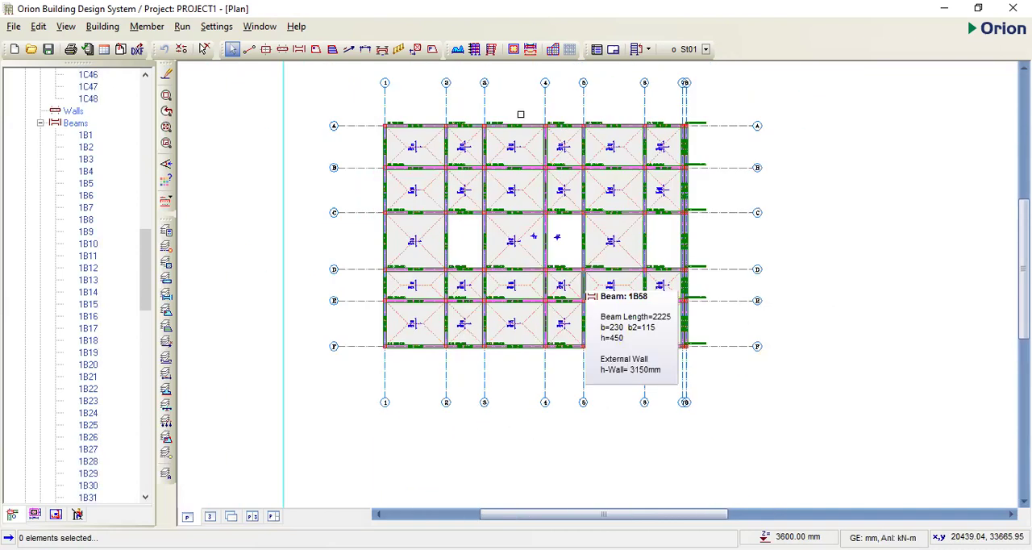
{"action": "scroll", "coordinate": [520, 115], "scroll_direction": "up", "scroll_amount": 1}
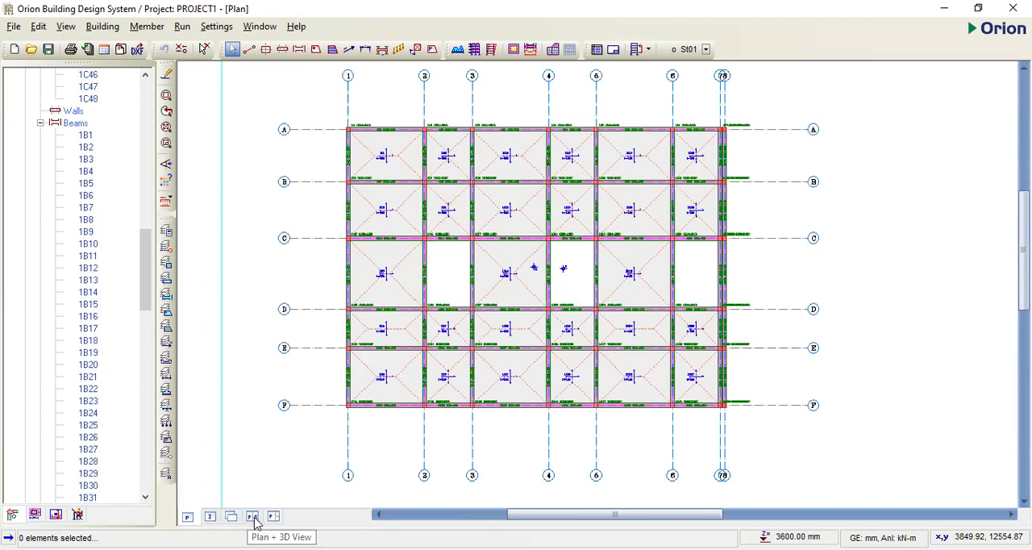
{"action": "left_click", "coordinate": [210, 519]}
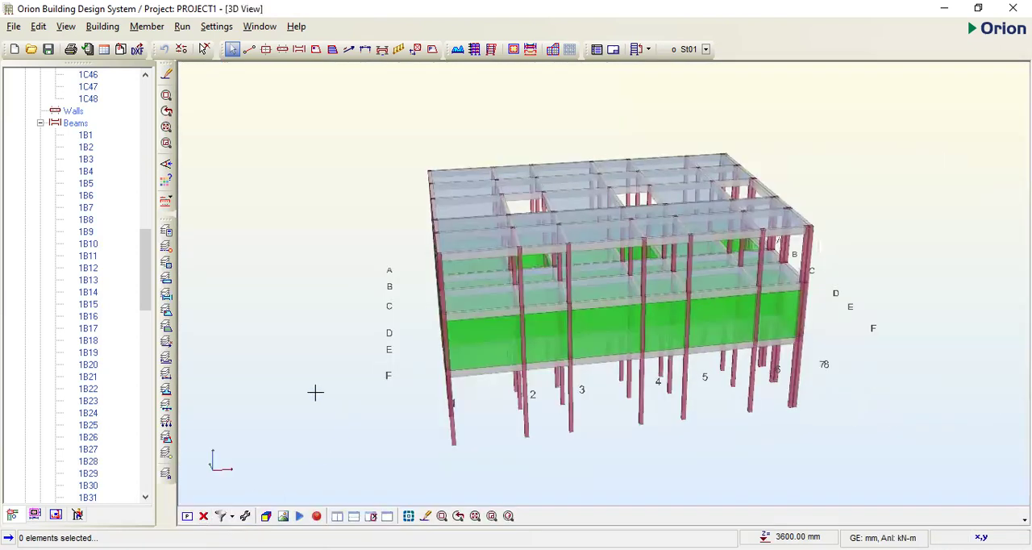
- Return to plan, copy the wall load of the axis F beam between axes 1 and 2, and make storey St02 active
{"action": "left_click", "coordinate": [187, 516]}
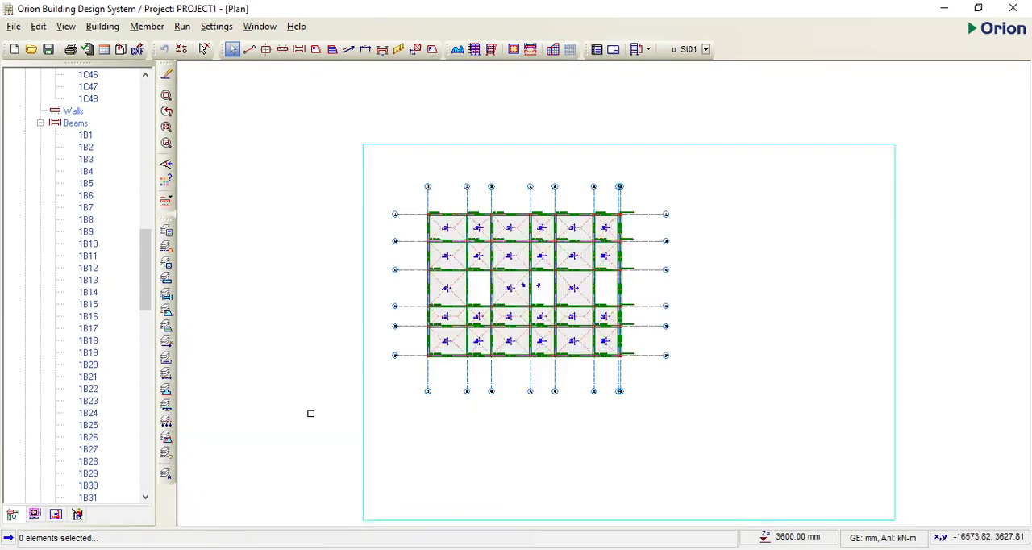
{"action": "scroll", "coordinate": [442, 339], "scroll_direction": "up", "scroll_amount": 3}
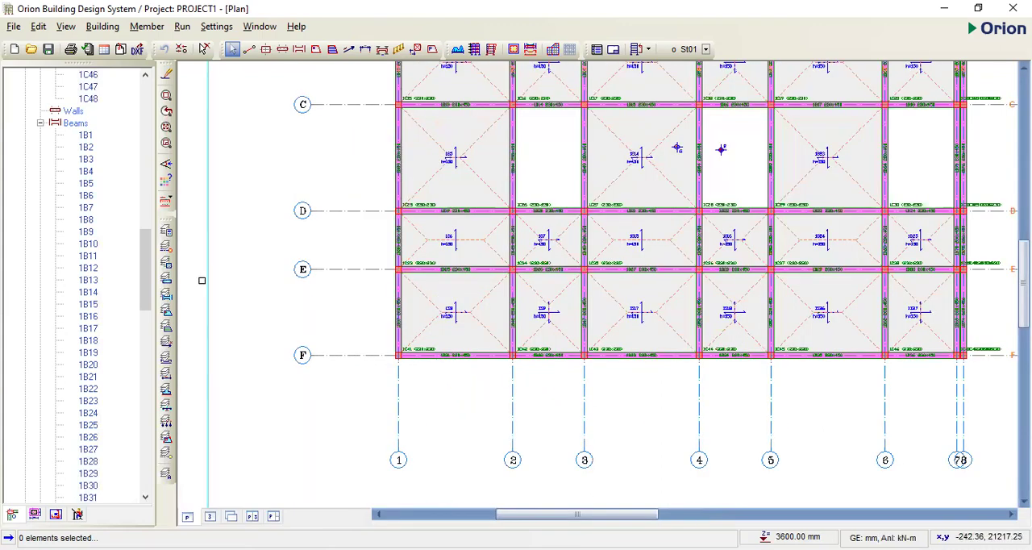
{"action": "left_click", "coordinate": [448, 359]}
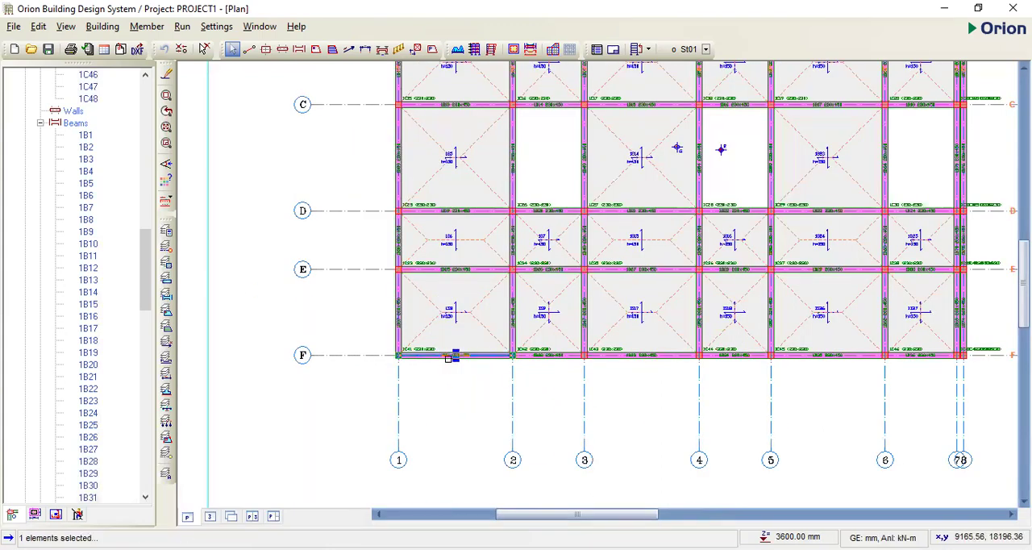
{"action": "right_click", "coordinate": [450, 358]}
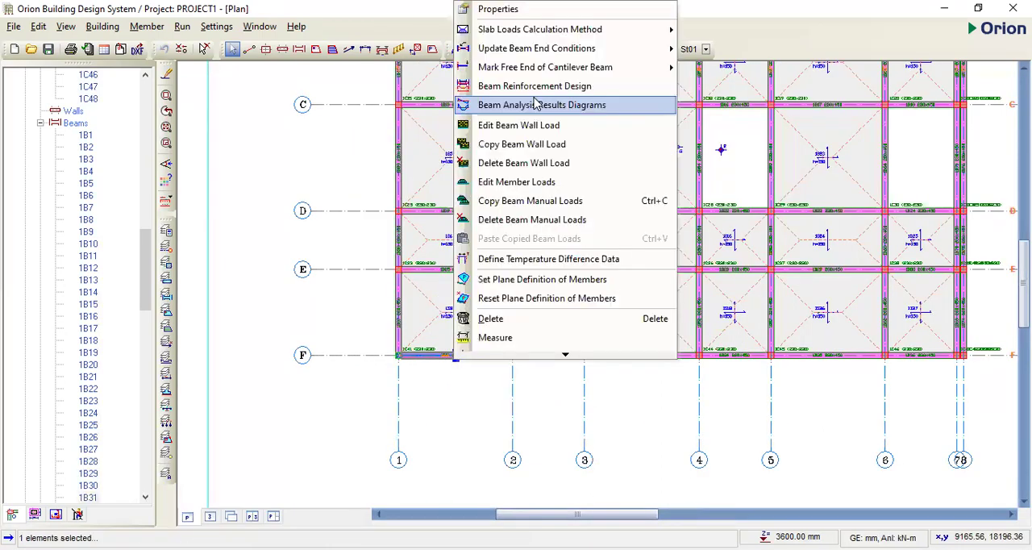
{"action": "left_click", "coordinate": [526, 149]}
{"action": "scroll", "coordinate": [467, 329], "scroll_direction": "down", "scroll_amount": 2}
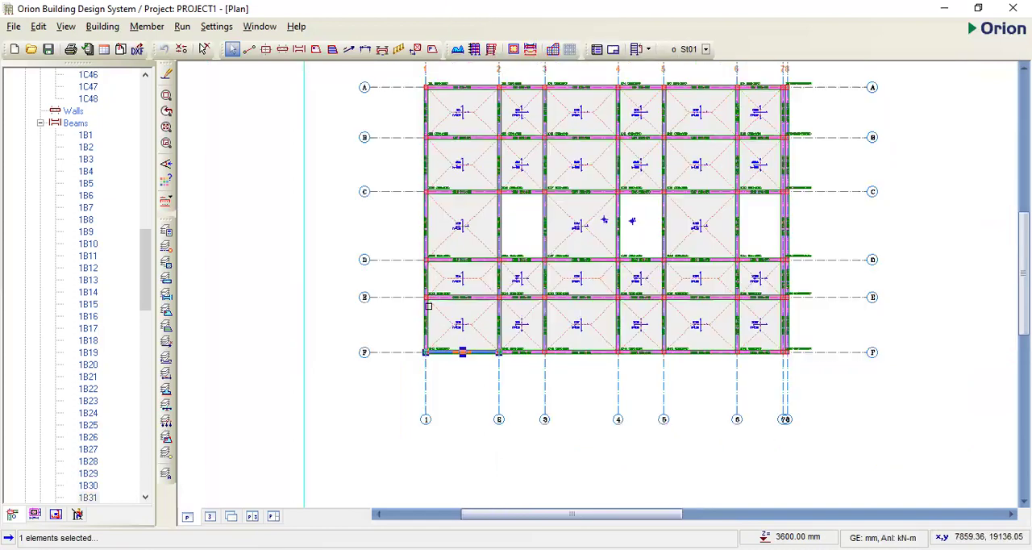
{"action": "scroll", "coordinate": [591, 315], "scroll_direction": "down", "scroll_amount": 1}
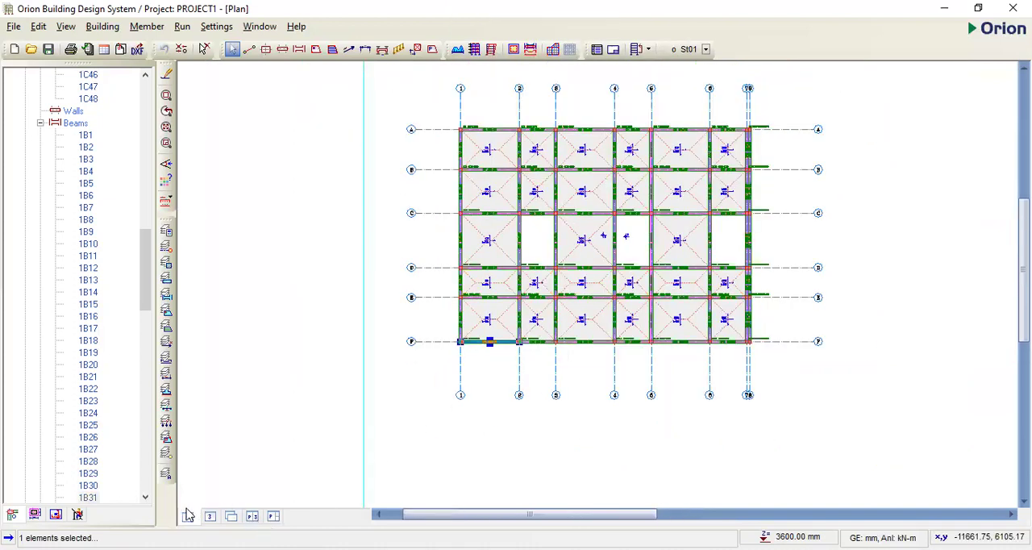
{"action": "left_click_drag", "start_coordinate": [145, 252], "coordinate": [116, 475]}
{"action": "double_click", "coordinate": [70, 485]}
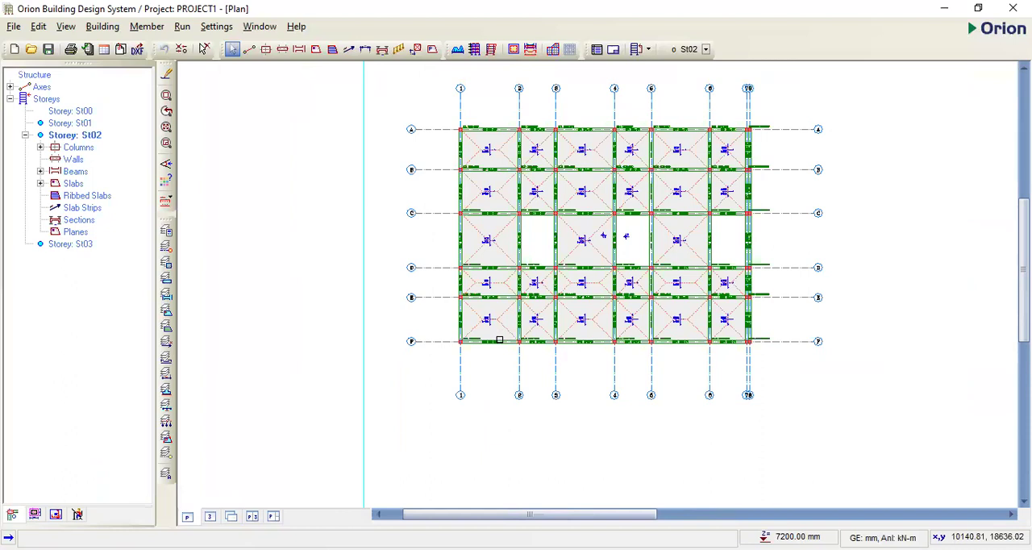
- Try to paste the copied beam loads onto the St02 beam on axis F between axes 1 and 2, saving the project changes
{"action": "left_click", "coordinate": [499, 344]}
{"action": "left_click", "coordinate": [492, 341]}
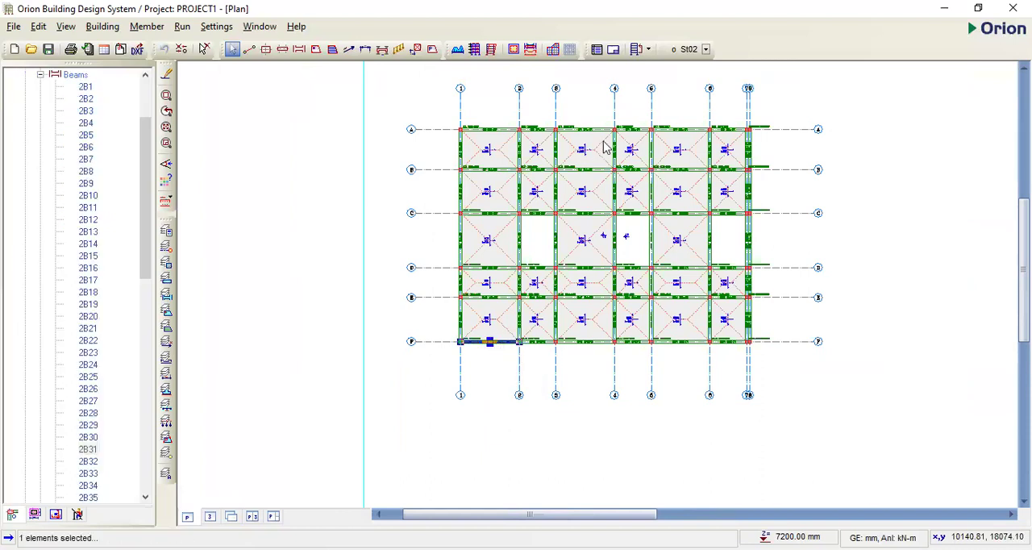
{"action": "right_click", "coordinate": [505, 343]}
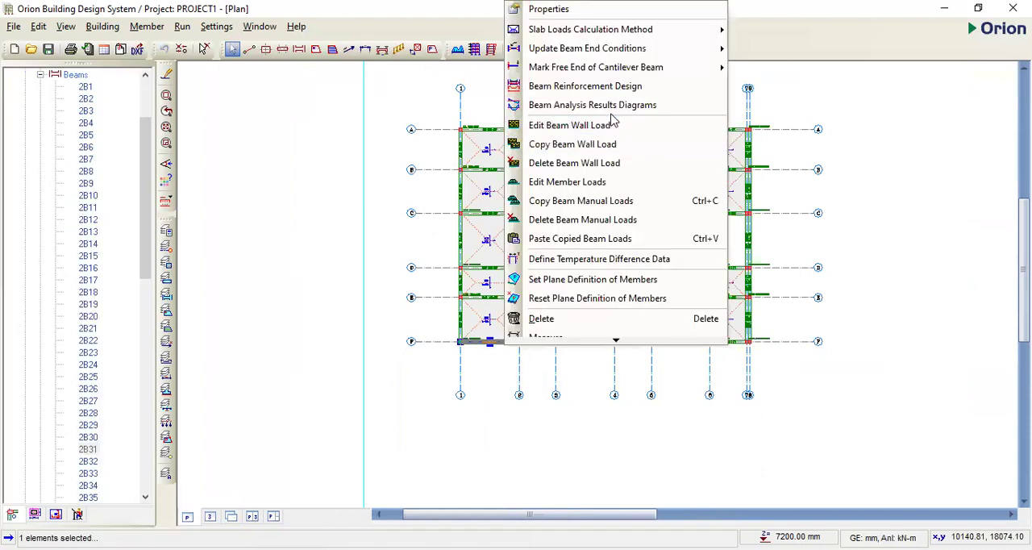
{"action": "left_click", "coordinate": [594, 240]}
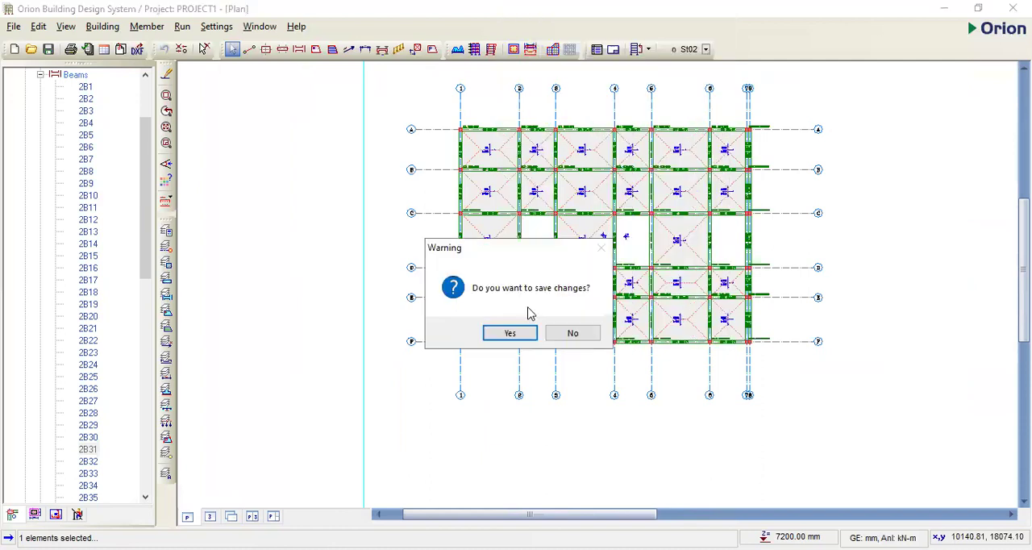
{"action": "key", "text": "Return"}
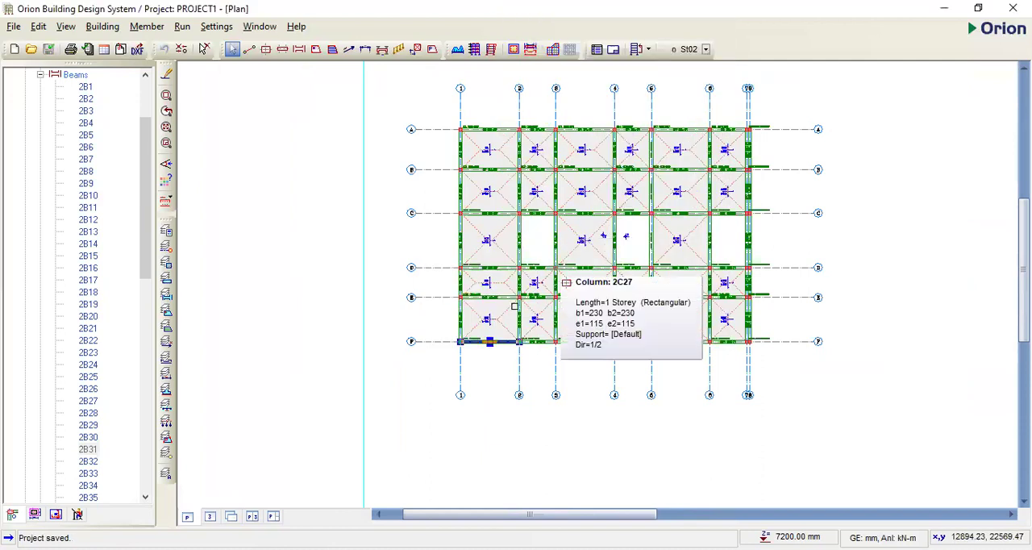
{"action": "scroll", "coordinate": [500, 347], "scroll_direction": "up", "scroll_amount": 1}
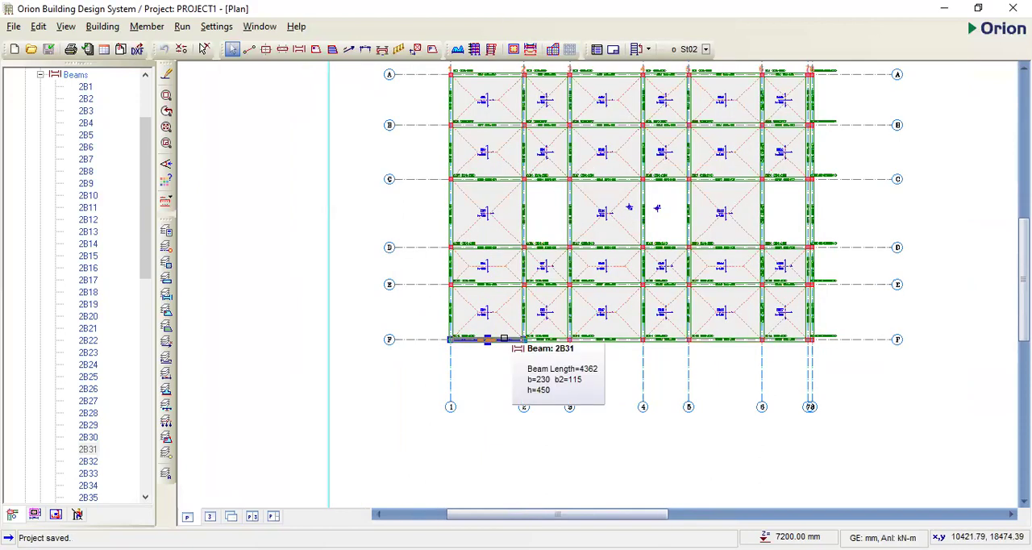
- Paste the copied wall load onto the St02 beam on axis F between axes 1 and 2, replacing its existing wall load
{"action": "right_click", "coordinate": [504, 338]}
{"action": "left_click", "coordinate": [561, 244]}
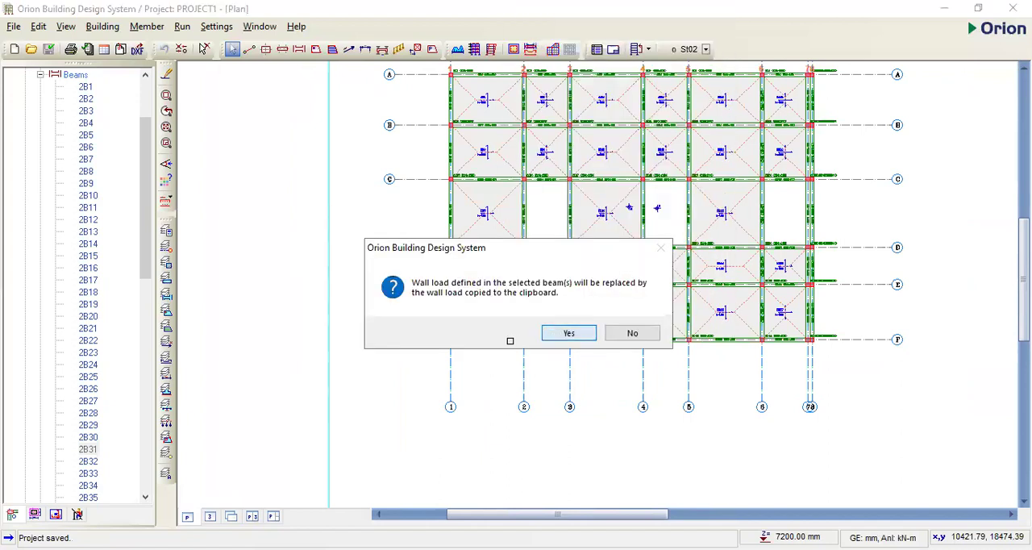
{"action": "key", "text": "Return"}
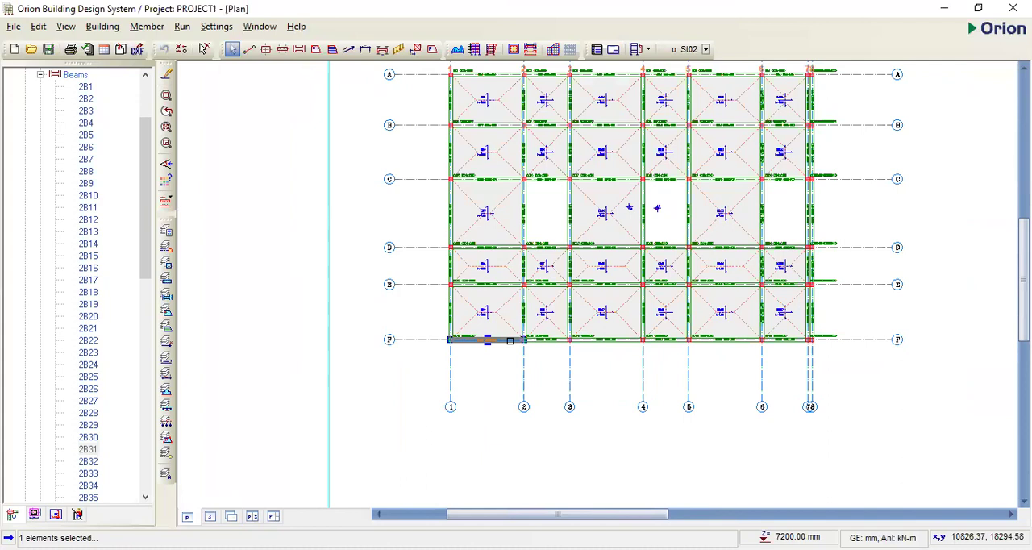
- Copy the wall load of the St02 beam on axis F between axes 1 and 2 and apply it to all beams of the storey
{"action": "right_click", "coordinate": [514, 340]}
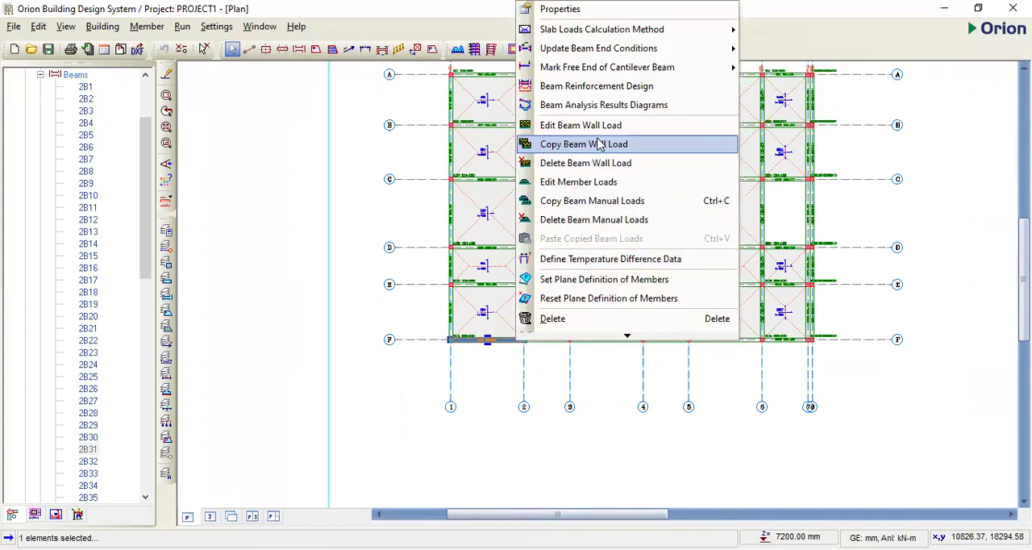
{"action": "left_click", "coordinate": [600, 145]}
{"action": "scroll", "coordinate": [564, 344], "scroll_direction": "down", "scroll_amount": 2}
{"action": "left_click_drag", "start_coordinate": [709, 372], "coordinate": [649, 339]}
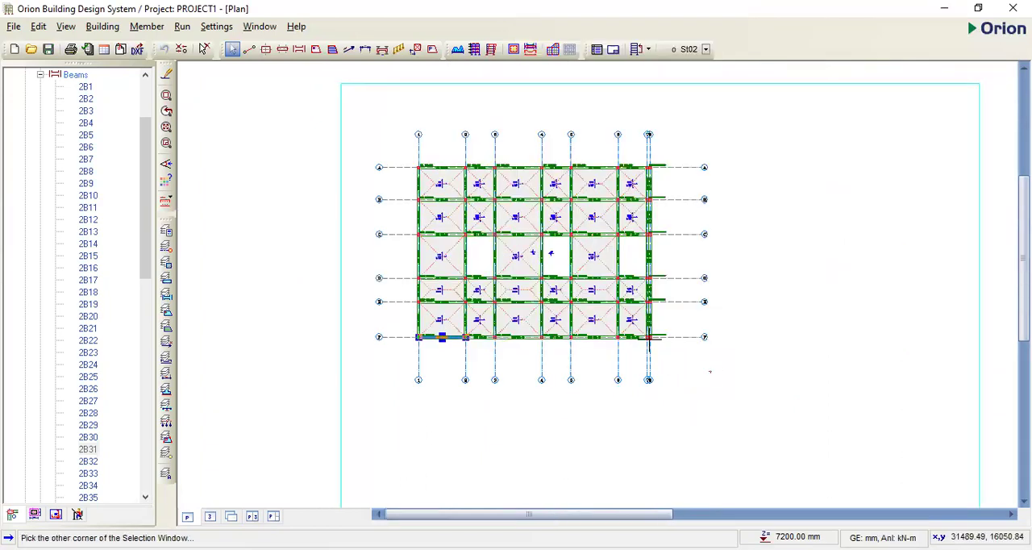
{"action": "left_click", "coordinate": [398, 152]}
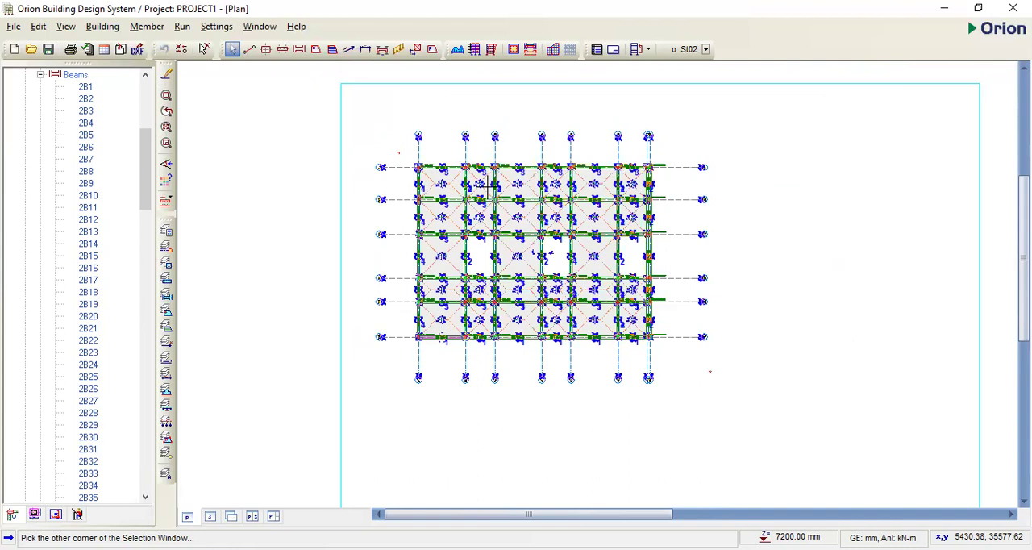
{"action": "left_click", "coordinate": [524, 152]}
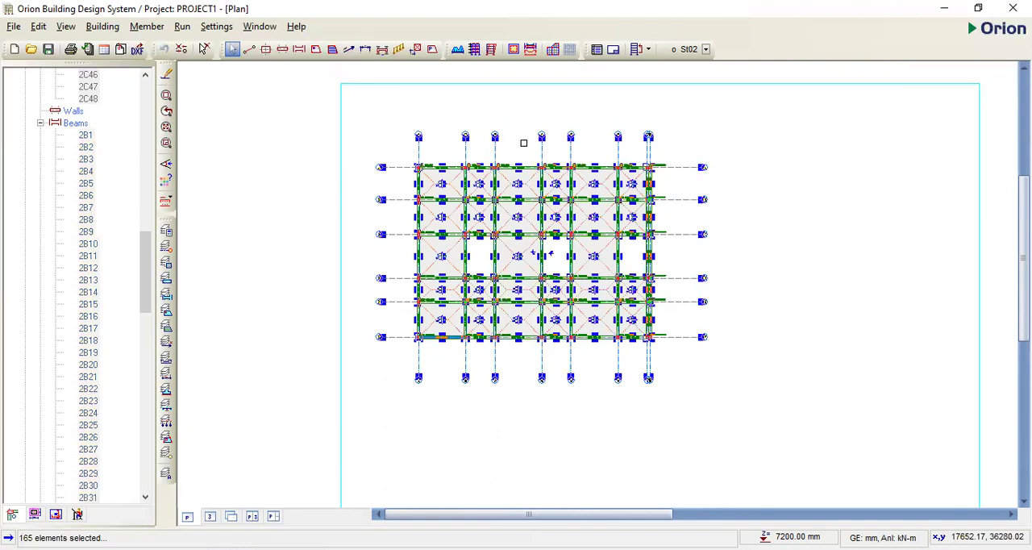
{"action": "right_click", "coordinate": [527, 143]}
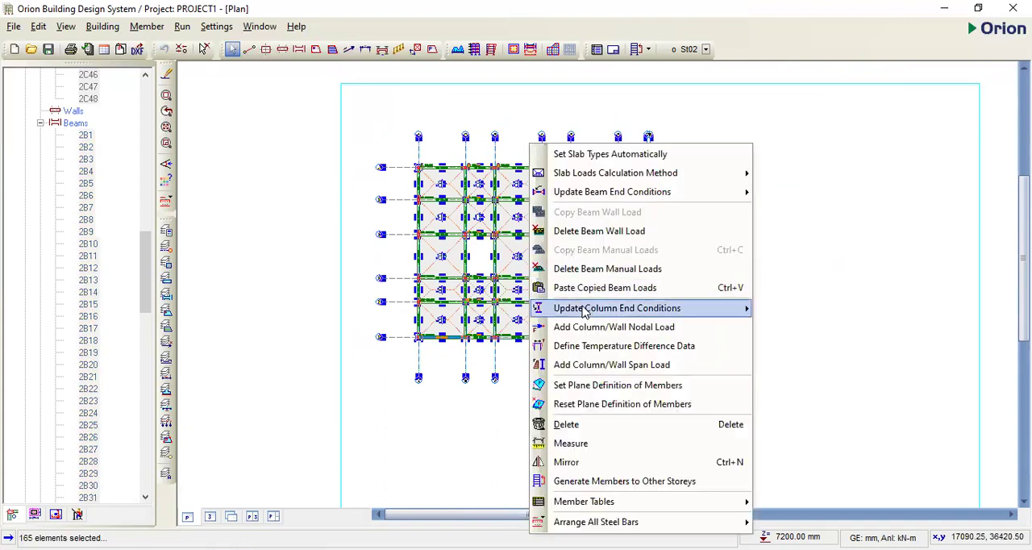
{"action": "left_click", "coordinate": [587, 290]}
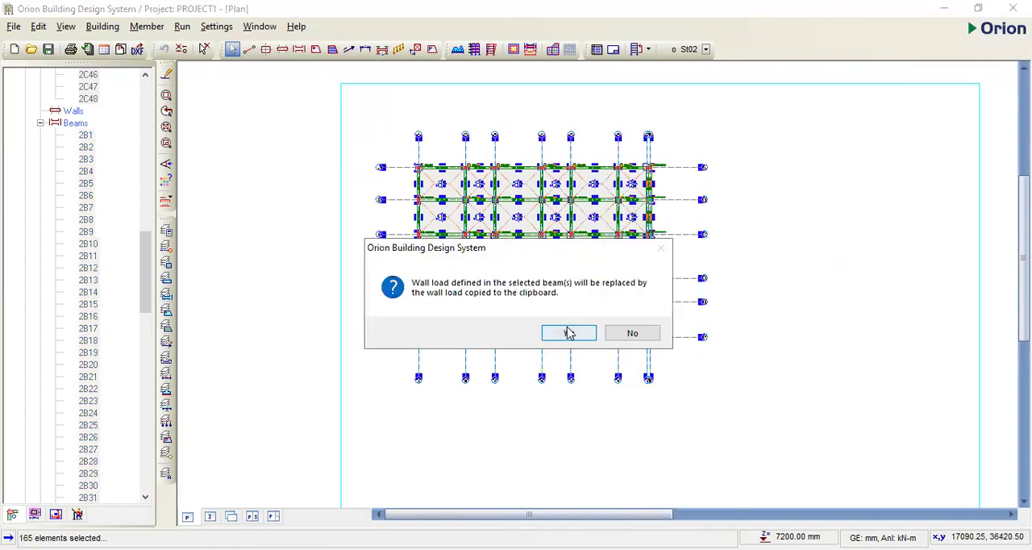
{"action": "left_click", "coordinate": [545, 330]}
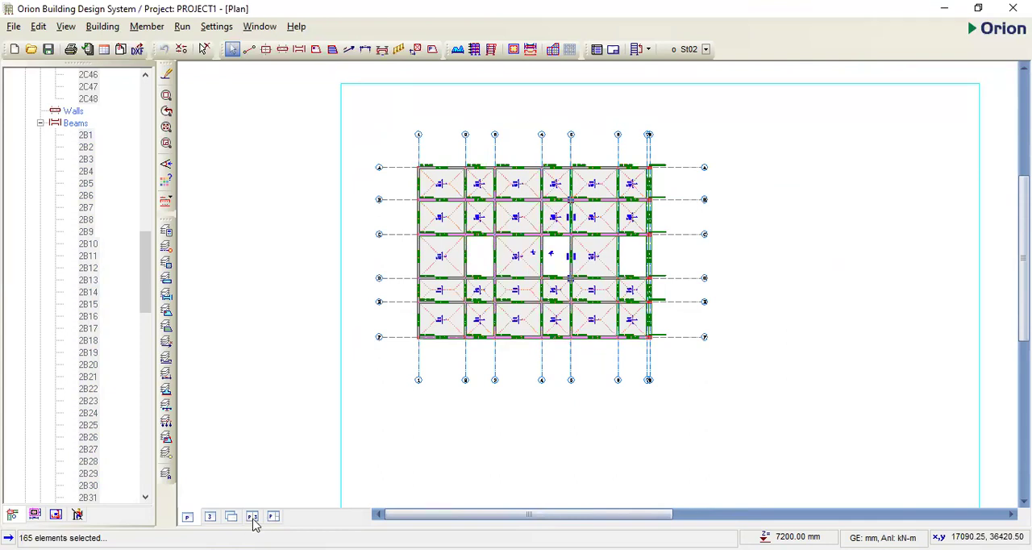
- Clear the selection and examine the wall loads on storeys St01 and St02 from several sides in the combined plan and 3D view
{"action": "left_click", "coordinate": [253, 516]}
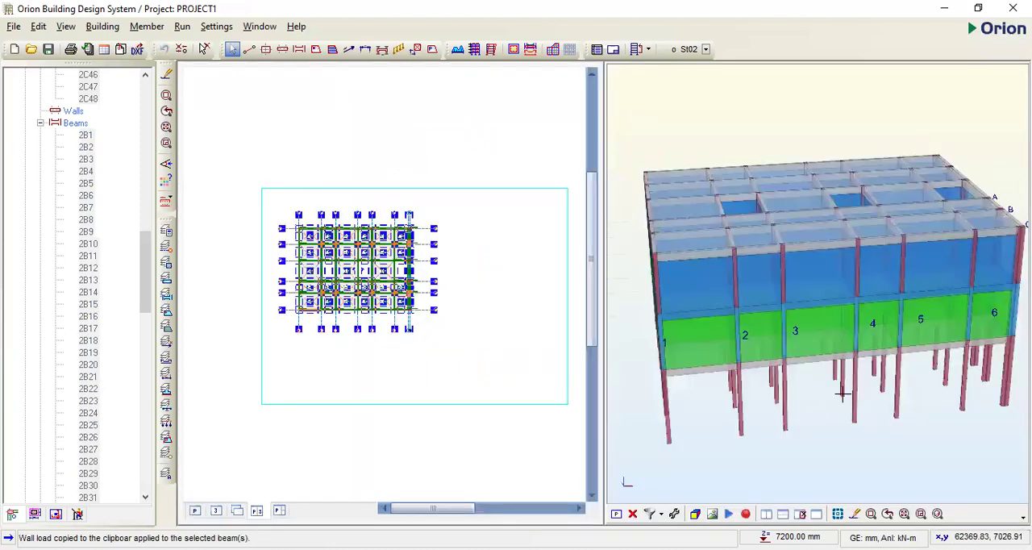
{"action": "left_click_drag", "start_coordinate": [767, 338], "coordinate": [820, 343]}
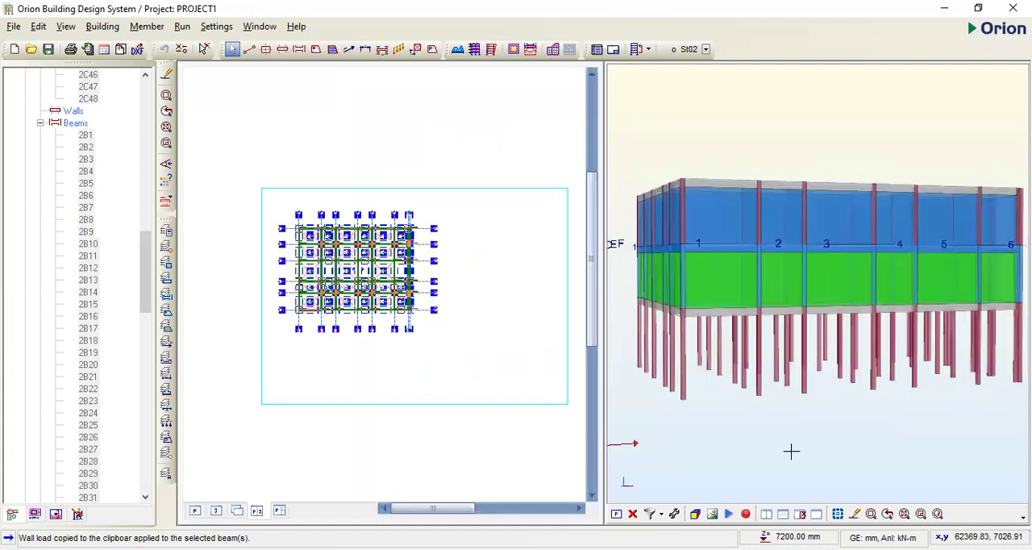
{"action": "left_click_drag", "start_coordinate": [790, 449], "coordinate": [775, 392]}
{"action": "left_click", "coordinate": [463, 337]}
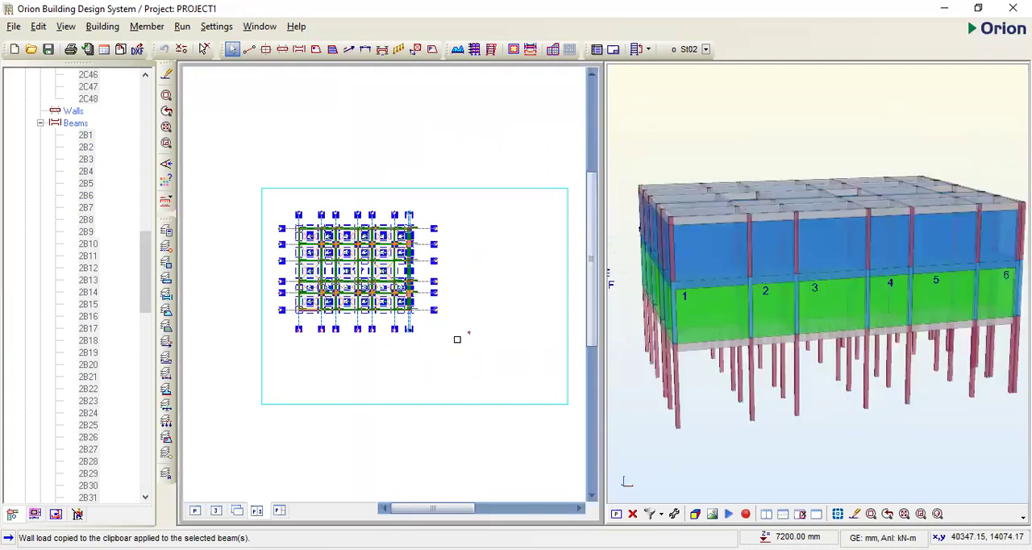
{"action": "key", "text": "Escape"}
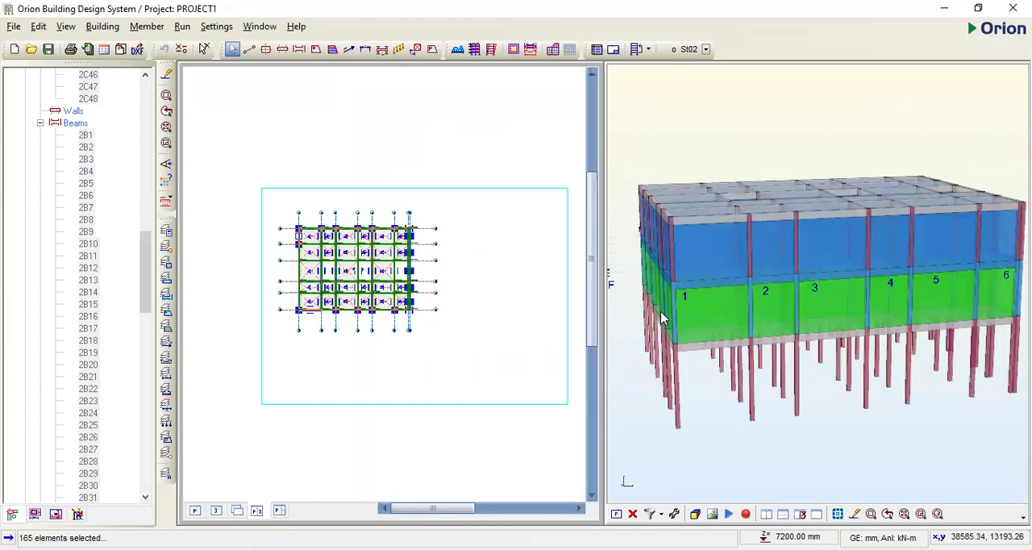
{"action": "left_click_drag", "start_coordinate": [660, 311], "coordinate": [781, 264]}
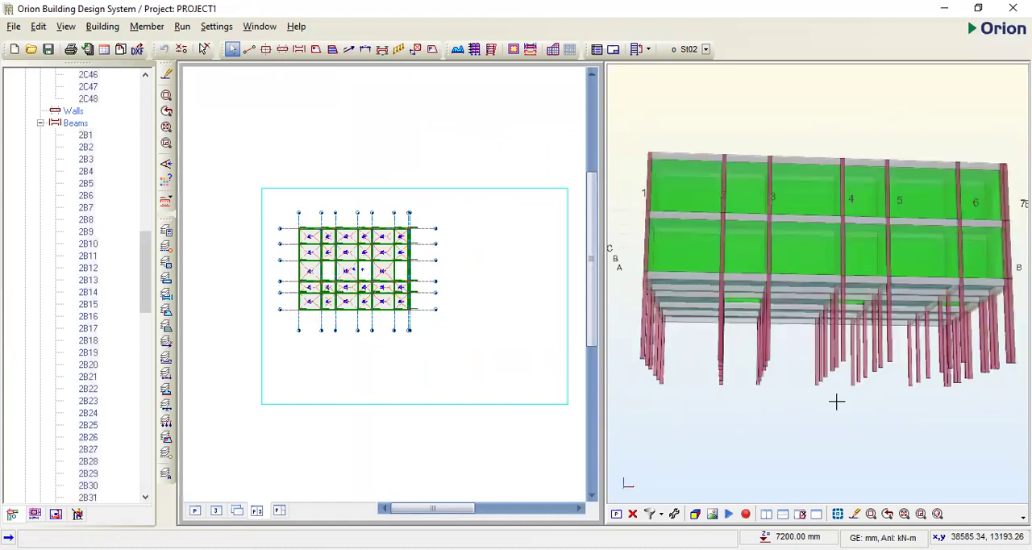
{"action": "left_click_drag", "start_coordinate": [836, 401], "coordinate": [810, 359]}
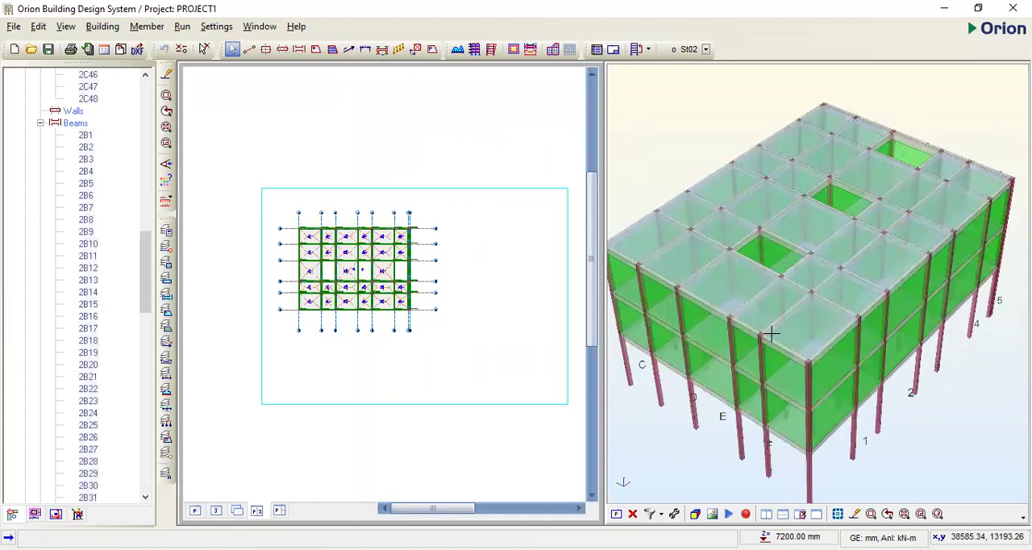
{"action": "scroll", "coordinate": [371, 290], "scroll_direction": "up", "scroll_amount": 3}
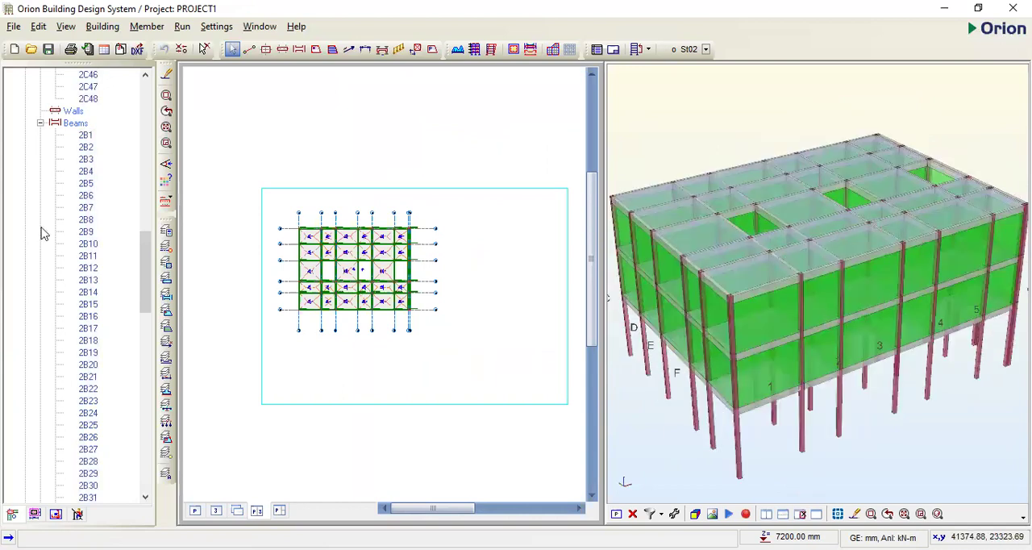
- Make storey St03 active and insert 150 mm slabs in its three open bays between axes C and D
{"action": "left_click", "coordinate": [148, 472]}
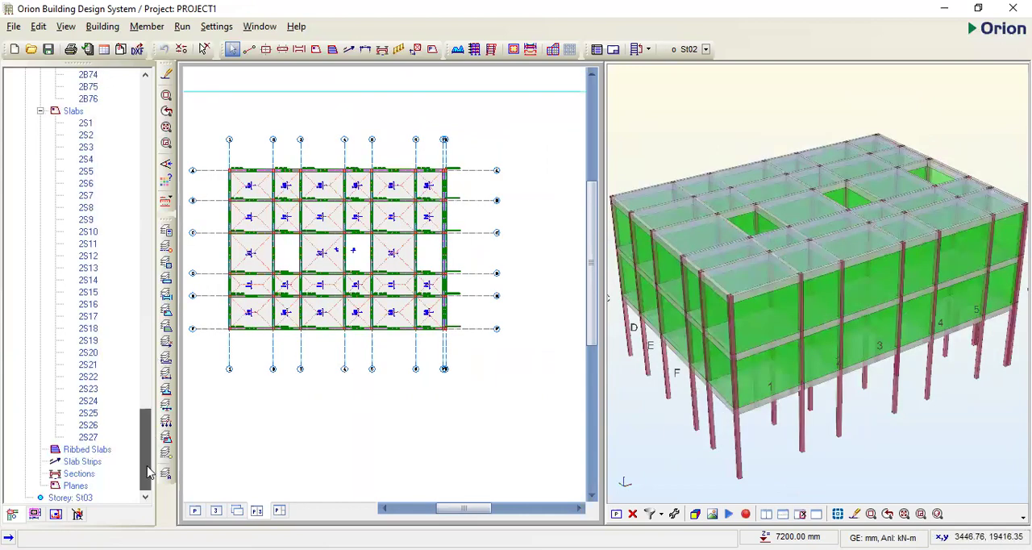
{"action": "left_click", "coordinate": [81, 497]}
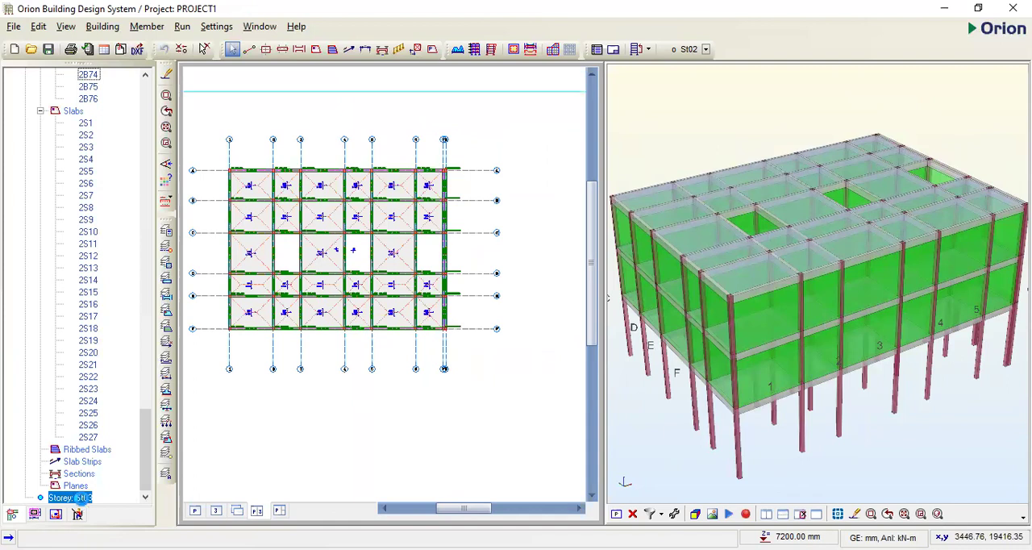
{"action": "left_click", "coordinate": [257, 246]}
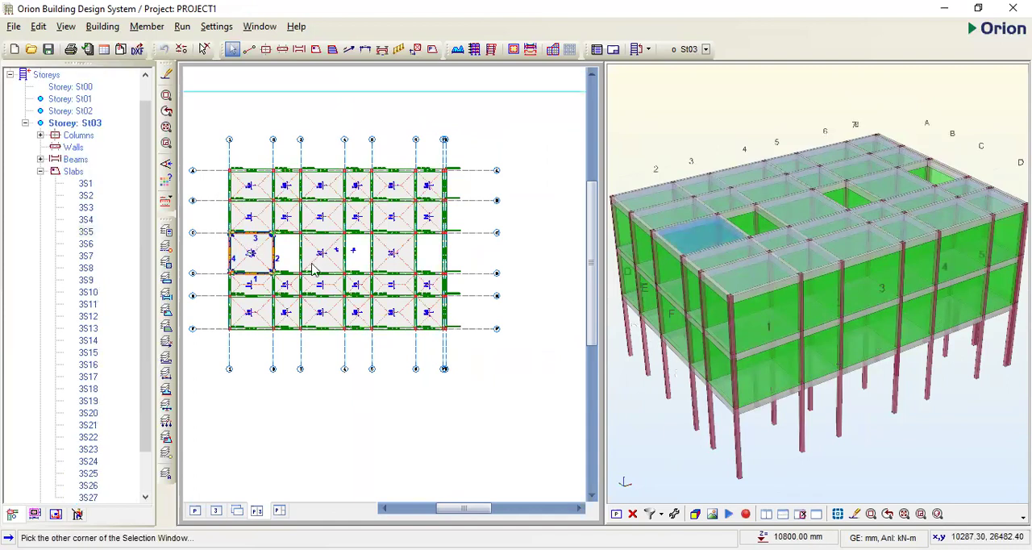
{"action": "right_click", "coordinate": [267, 251]}
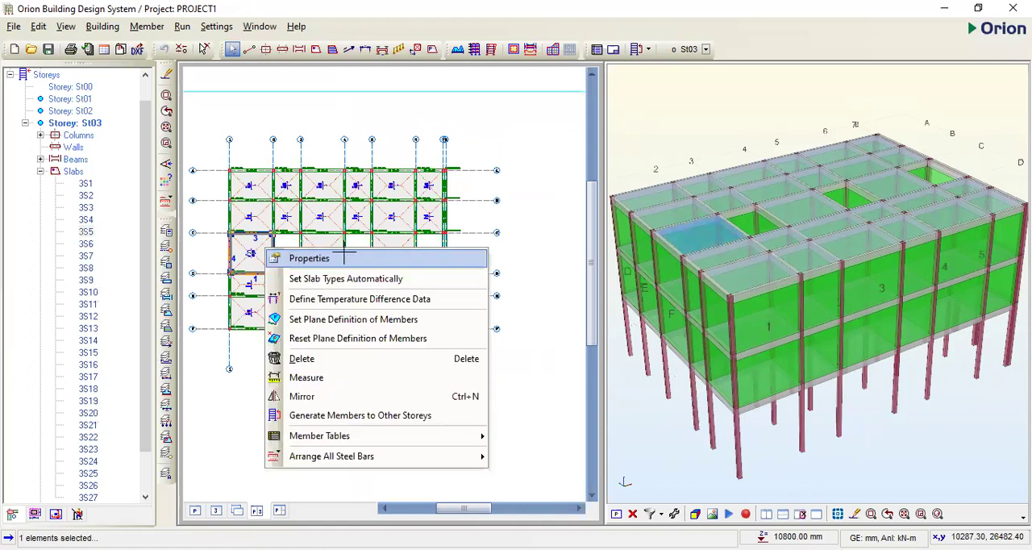
{"action": "left_click", "coordinate": [385, 257]}
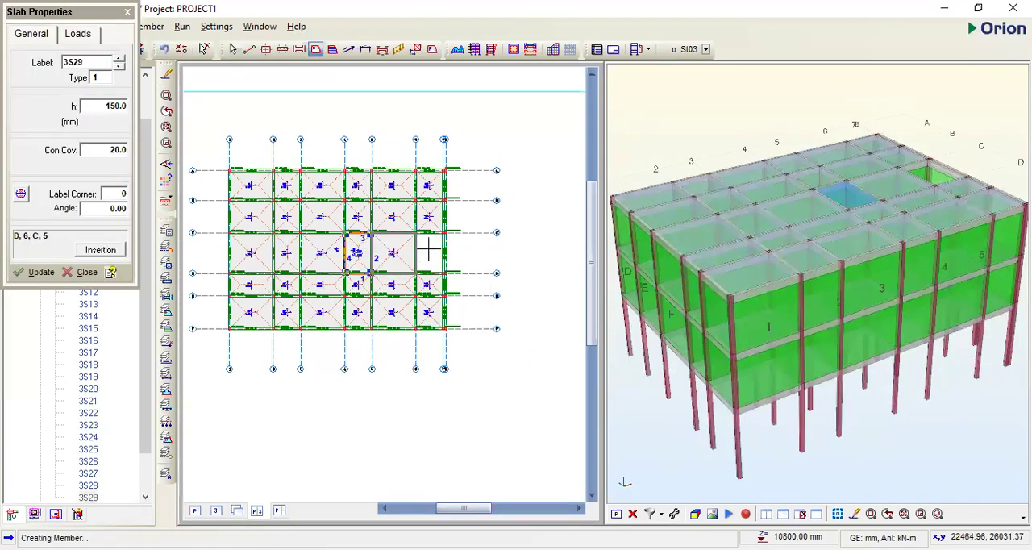
{"action": "left_click", "coordinate": [416, 253]}
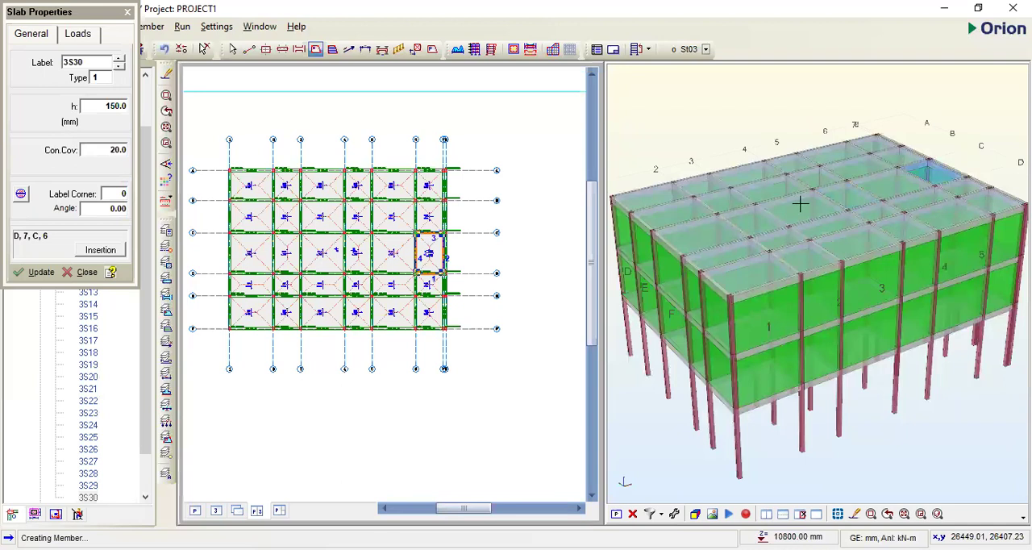
{"action": "left_click", "coordinate": [800, 204]}
{"action": "left_click_drag", "start_coordinate": [824, 310], "coordinate": [693, 193]}
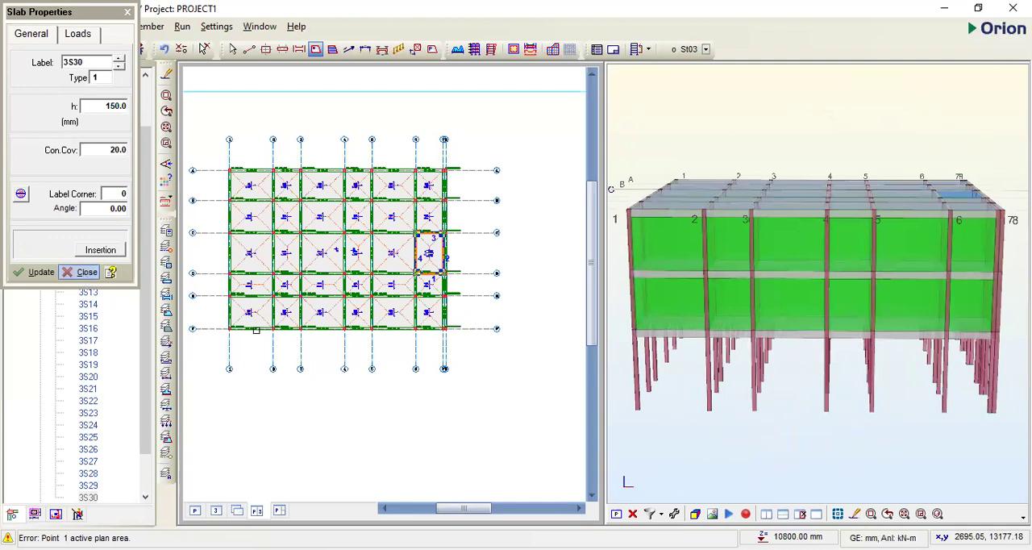
{"action": "key", "text": "Escape"}
- Switch the active storey from St03 to St02 and on to St01
{"action": "scroll", "coordinate": [255, 331], "scroll_direction": "up", "scroll_amount": 2}
{"action": "left_click", "coordinate": [258, 328]}
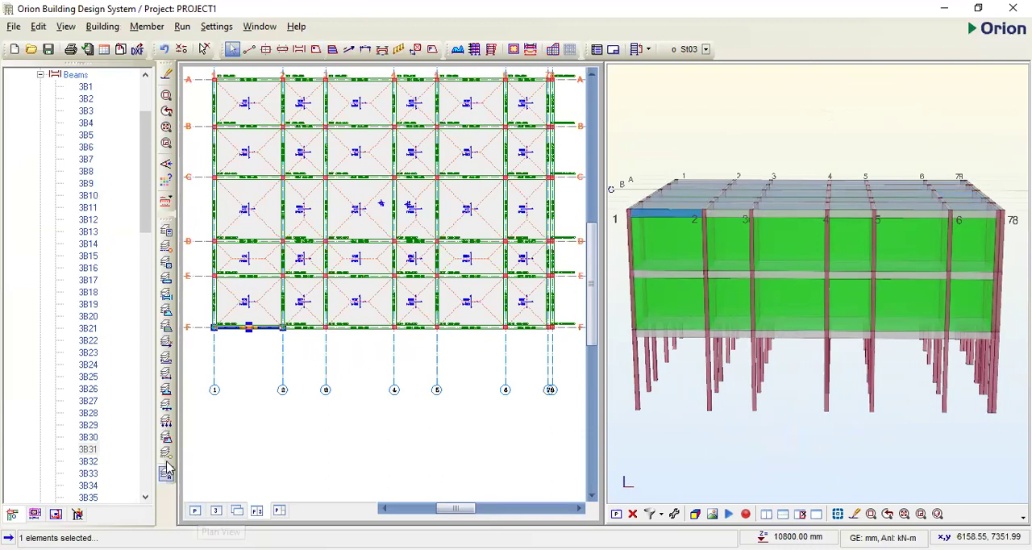
{"action": "scroll", "coordinate": [151, 483], "scroll_direction": "down", "scroll_amount": 18}
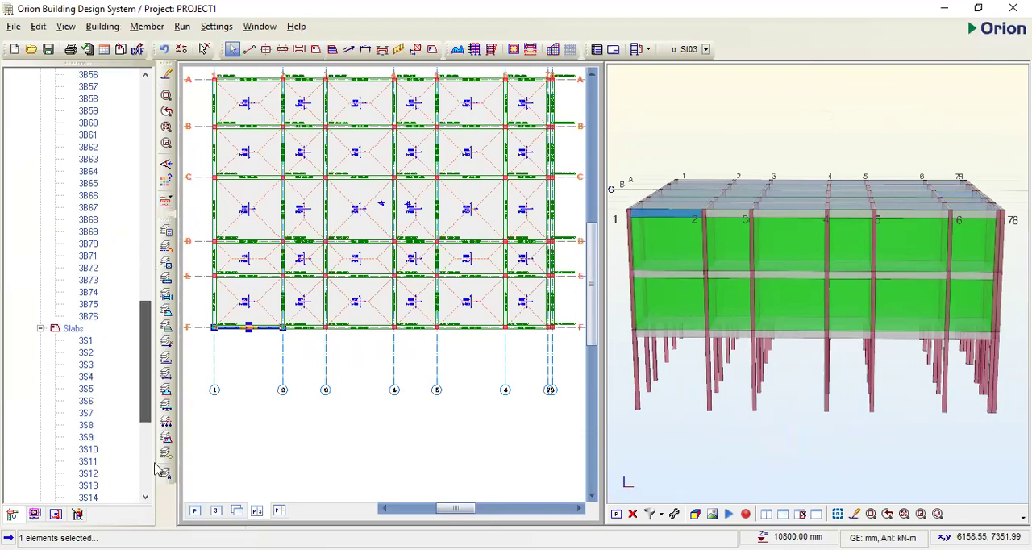
{"action": "scroll", "coordinate": [80, 490], "scroll_direction": "down", "scroll_amount": 7}
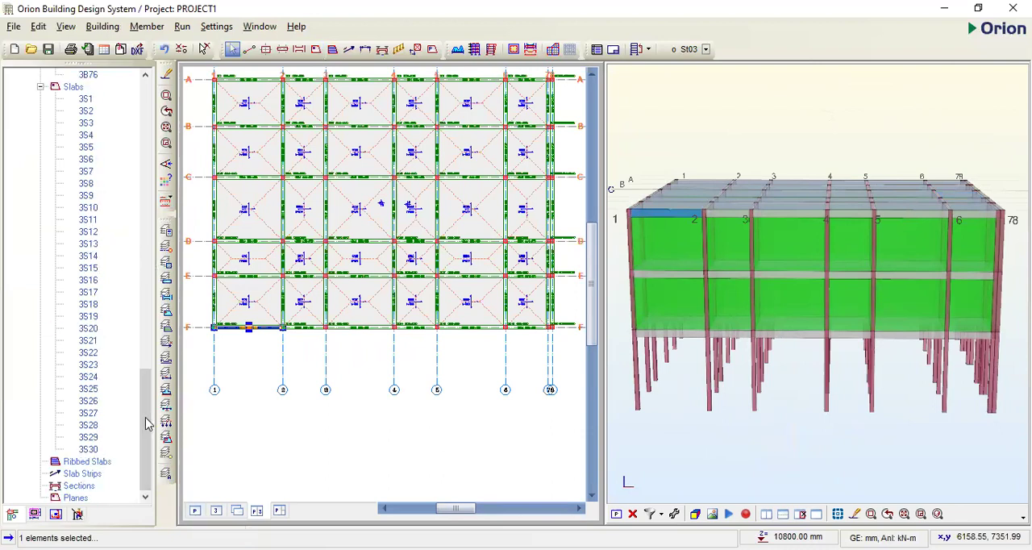
{"action": "left_click_drag", "start_coordinate": [141, 426], "coordinate": [89, 134]}
{"action": "scroll", "coordinate": [92, 140], "scroll_direction": "up", "scroll_amount": 1}
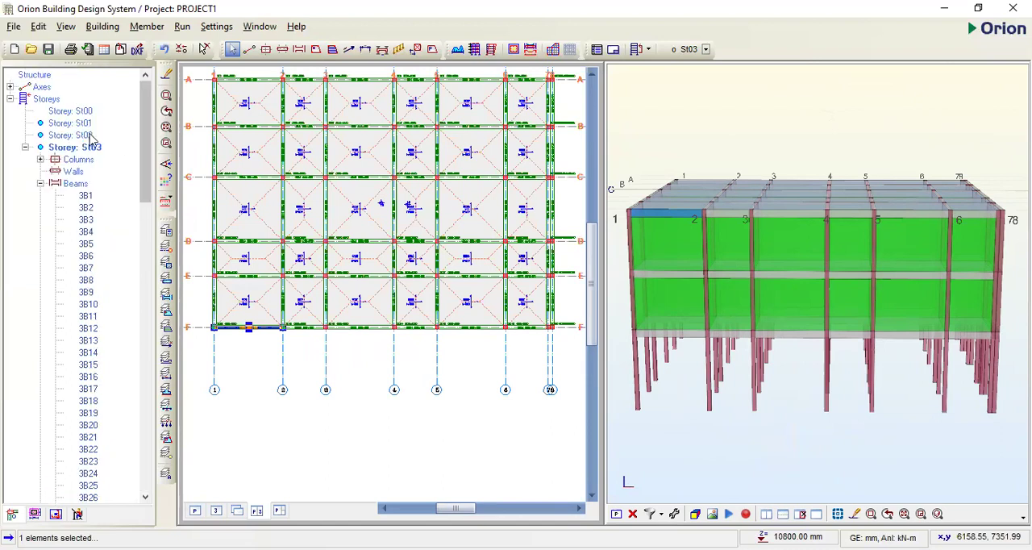
{"action": "double_click", "coordinate": [74, 134]}
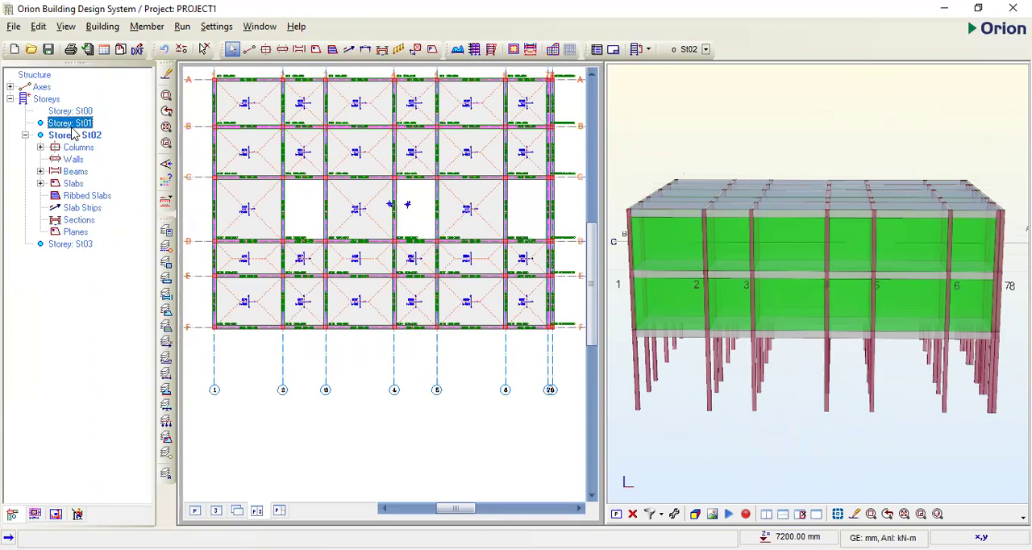
{"action": "double_click", "coordinate": [71, 127]}
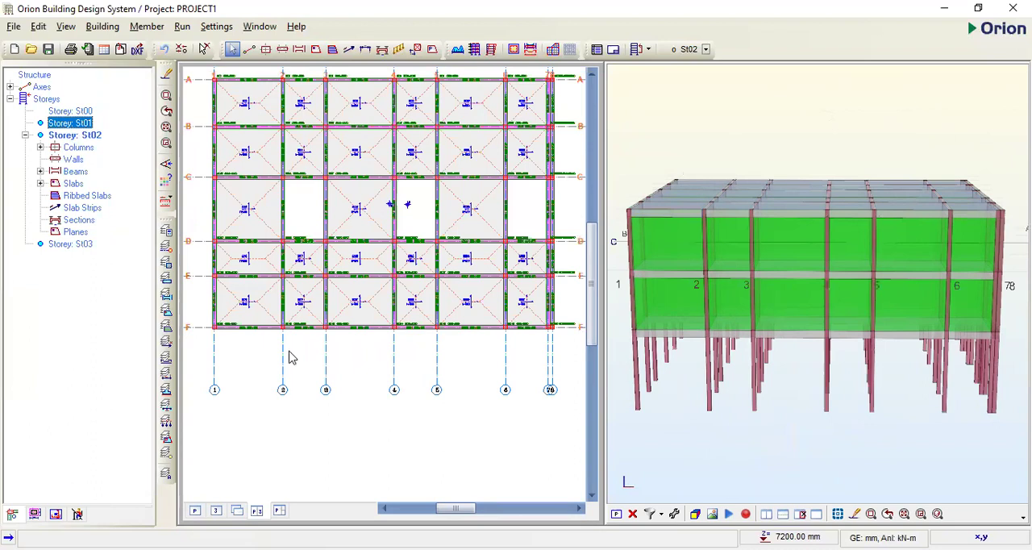
- Give the wall load of the St01 beam on axis F between axes 1 and 2 an opening with b 1200 and h 1450
{"action": "left_click", "coordinate": [254, 327]}
{"action": "left_click", "coordinate": [253, 328]}
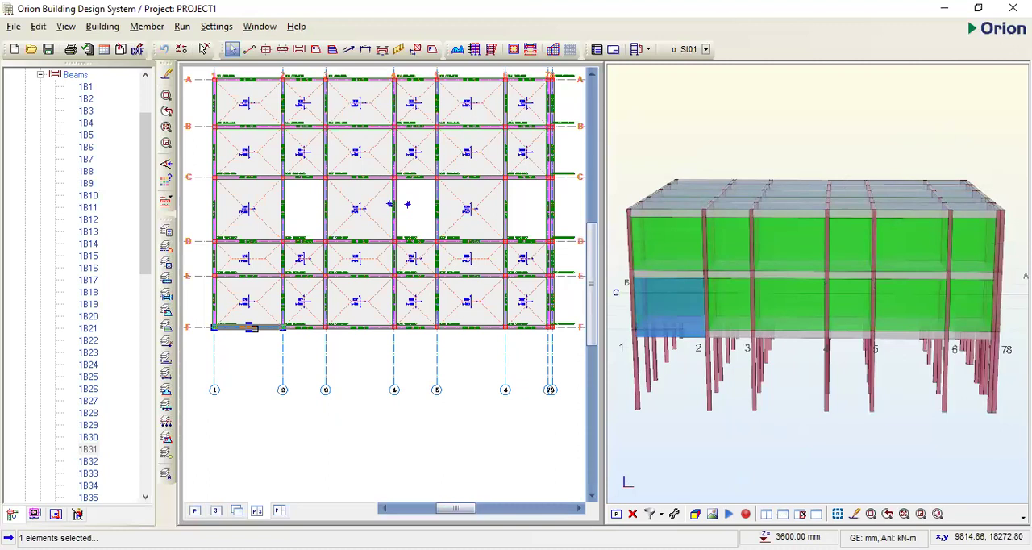
{"action": "right_click", "coordinate": [336, 131]}
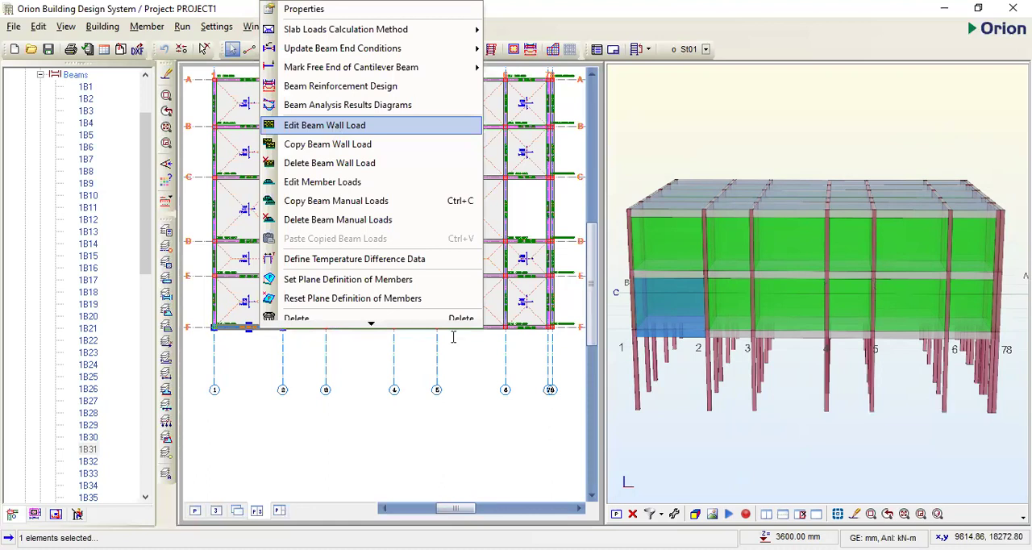
{"action": "key", "text": "Return"}
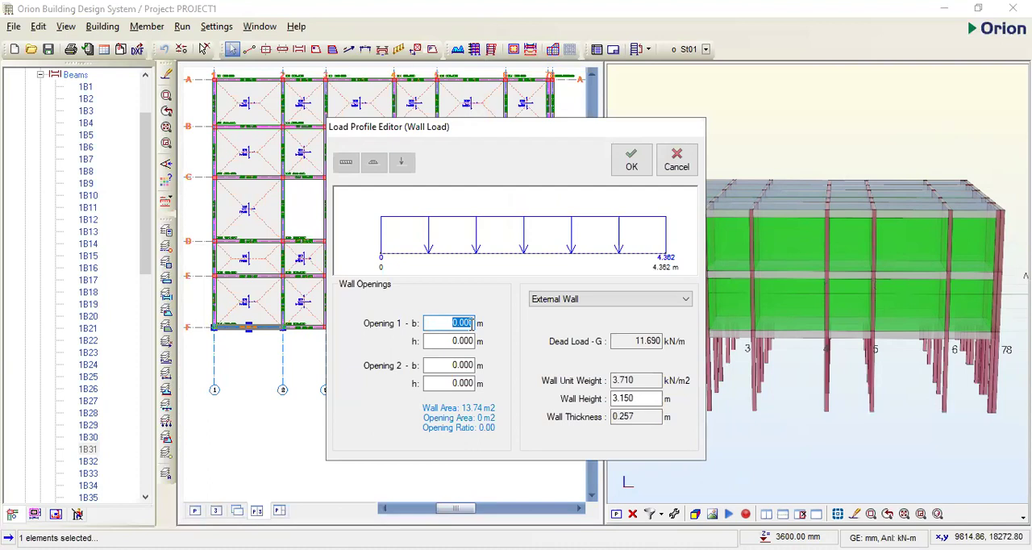
{"action": "type", "text": "12"}
{"action": "key", "text": "Tab"}
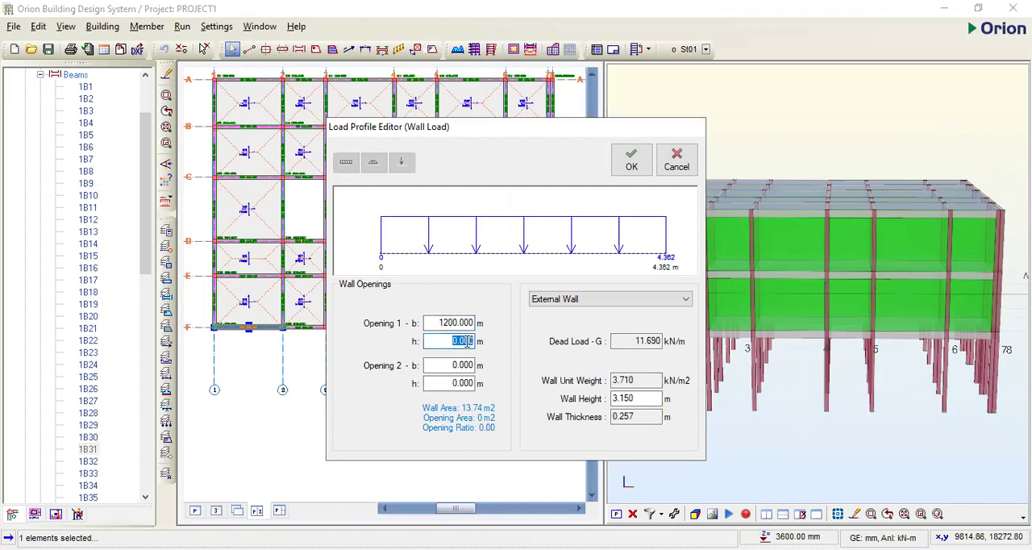
{"action": "type", "text": "1450"}
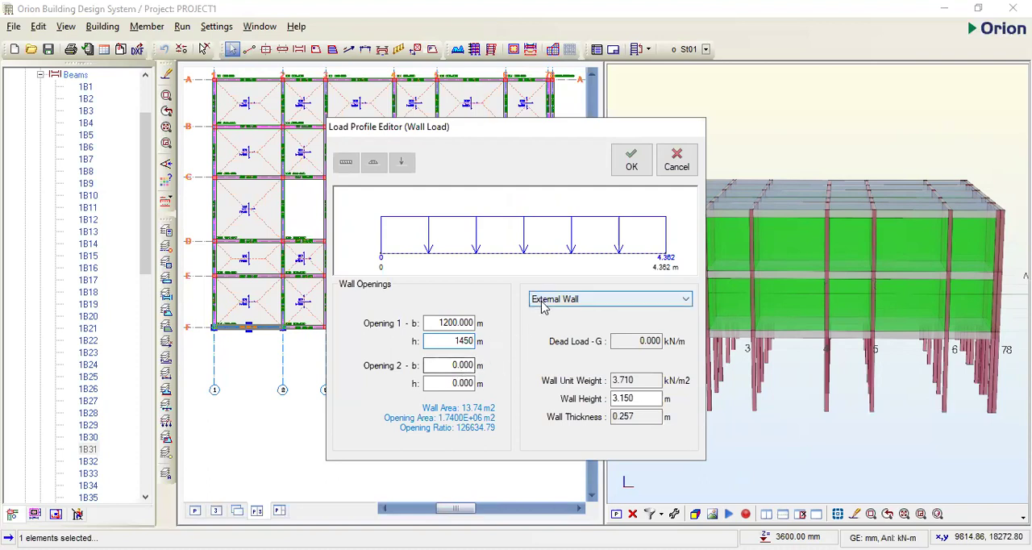
{"action": "left_click", "coordinate": [632, 163]}
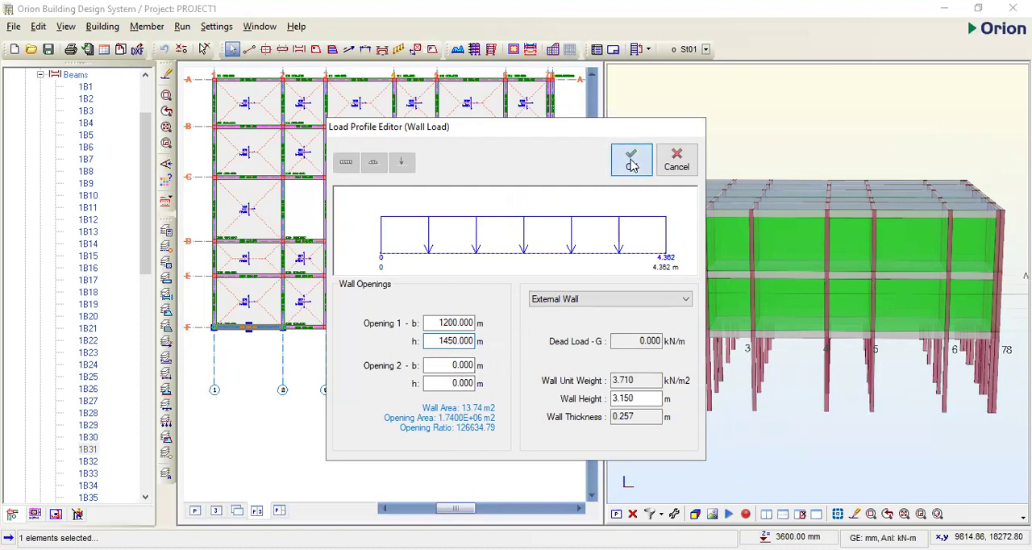
- Add a second opening with b 1200 and h 1450 to the wall load of the St01 beam on axis F between axes 1 and 2
{"action": "scroll", "coordinate": [663, 330], "scroll_direction": "up", "scroll_amount": 5}
{"action": "scroll", "coordinate": [769, 347], "scroll_direction": "down", "scroll_amount": 4}
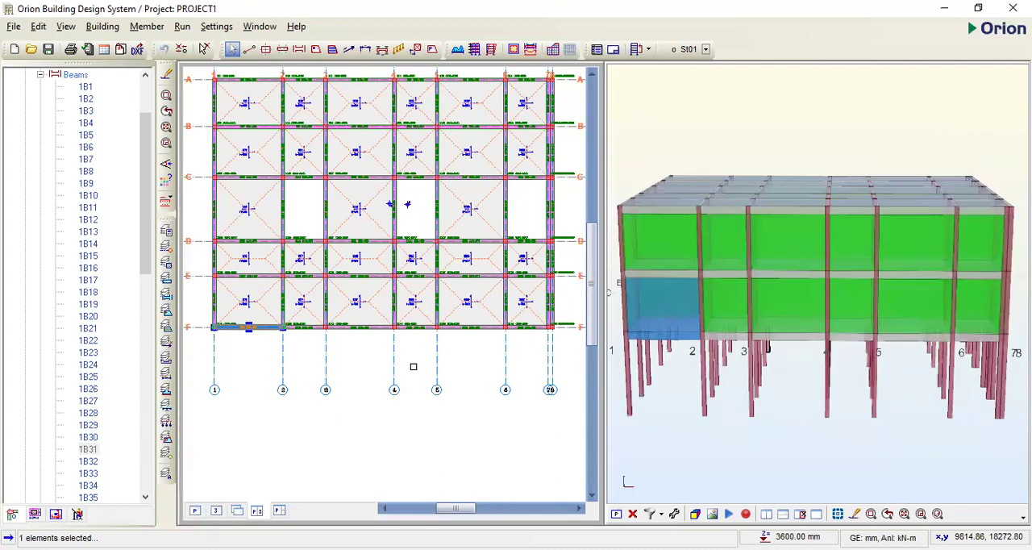
{"action": "scroll", "coordinate": [357, 283], "scroll_direction": "up", "scroll_amount": 3}
{"action": "scroll", "coordinate": [467, 329], "scroll_direction": "down", "scroll_amount": 3}
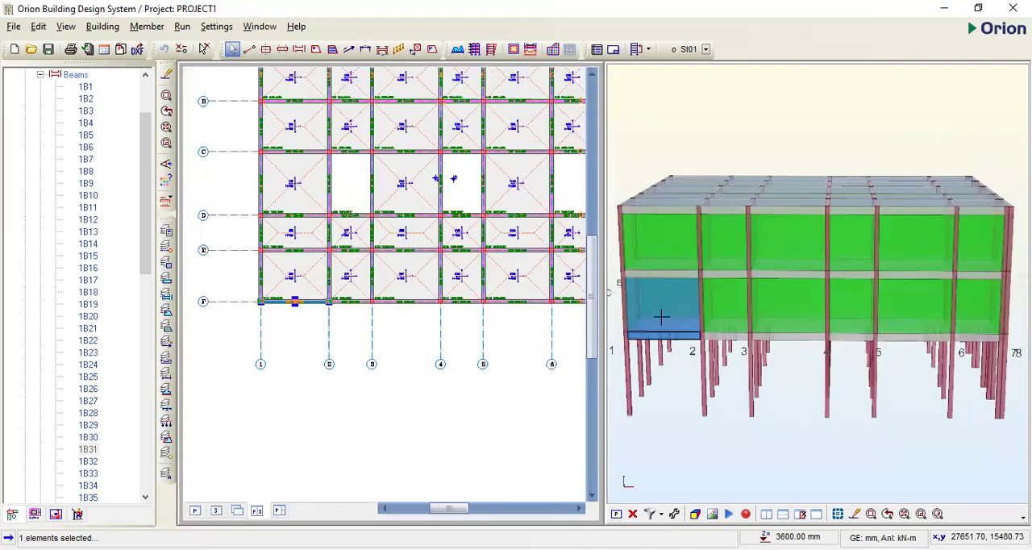
{"action": "right_click", "coordinate": [308, 304]}
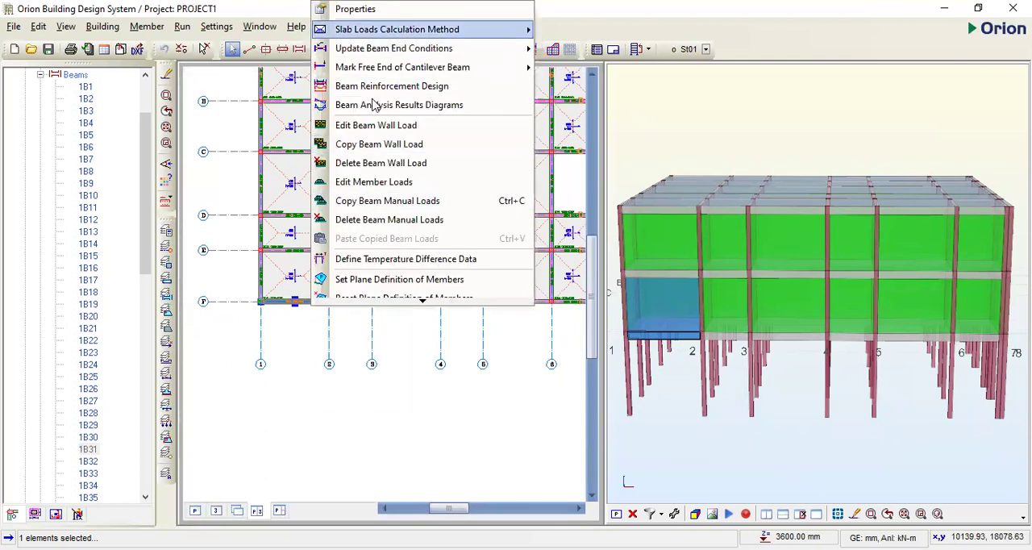
{"action": "left_click", "coordinate": [376, 127]}
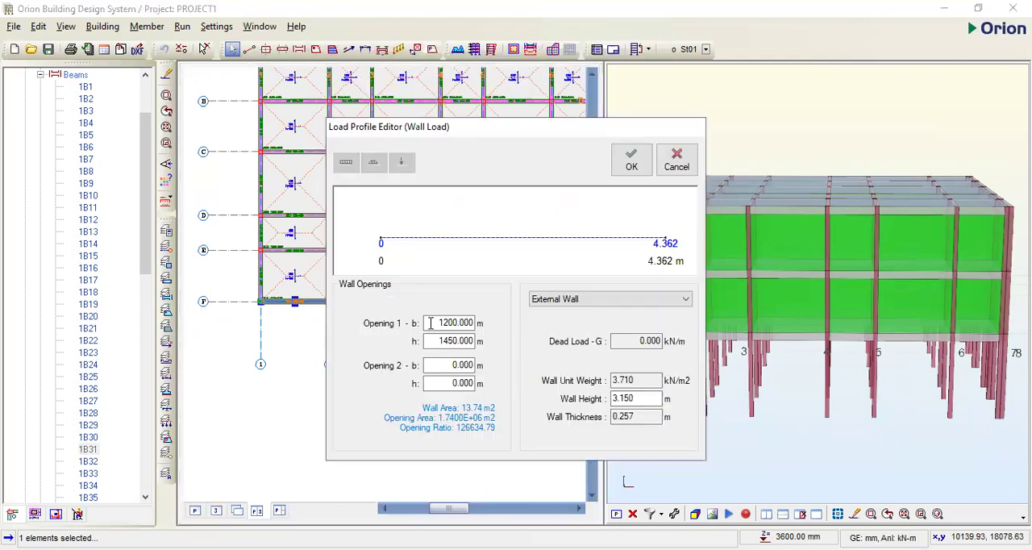
{"action": "double_click", "coordinate": [464, 366]}
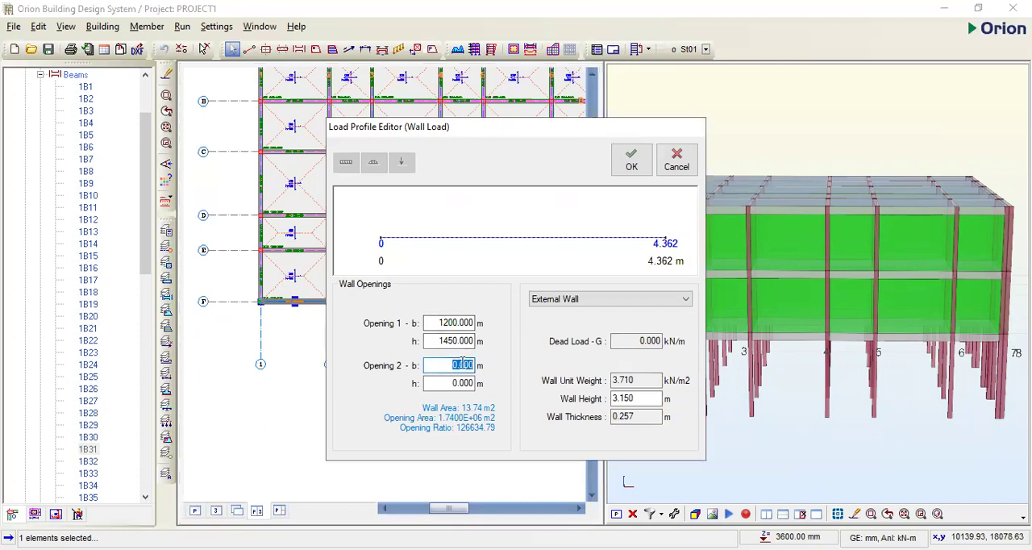
{"action": "type", "text": "1200"}
{"action": "double_click", "coordinate": [432, 384]}
{"action": "type", "text": "1450"}
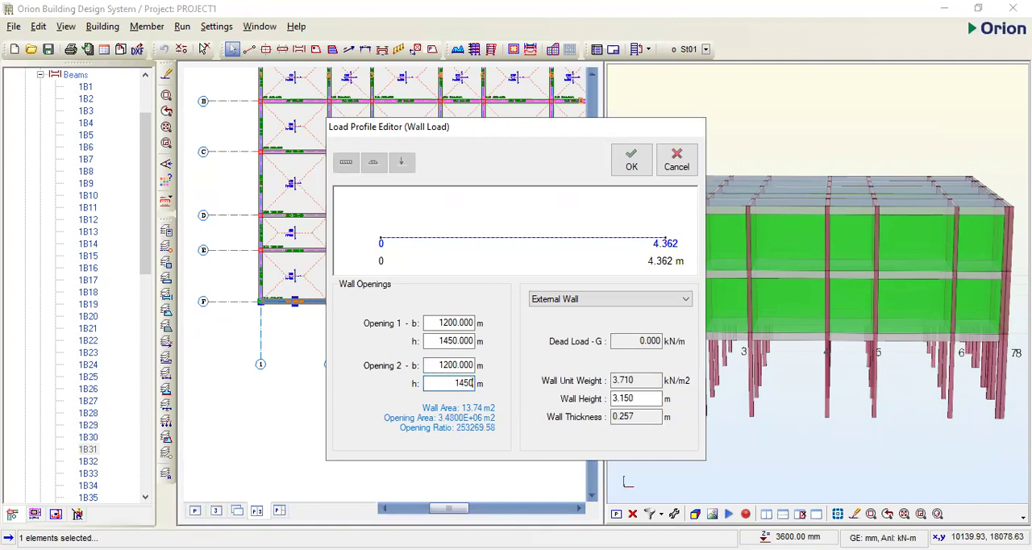
{"action": "left_click", "coordinate": [639, 167]}
- Reset b and h of both wall openings to 0 in the wall load of the St01 beam on axis F between axes 1 and 2
{"action": "scroll", "coordinate": [662, 334], "scroll_direction": "up", "scroll_amount": 3}
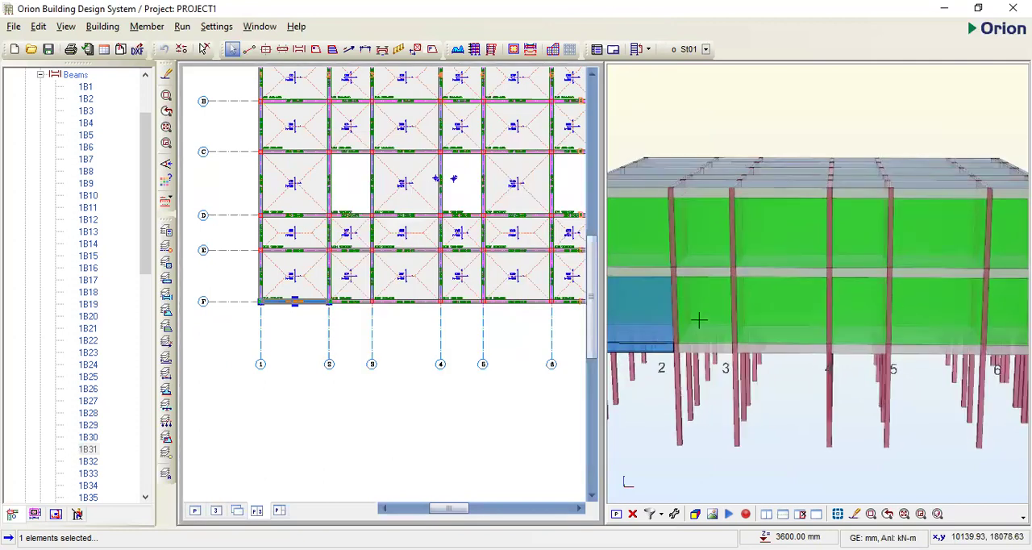
{"action": "scroll", "coordinate": [709, 237], "scroll_direction": "down", "scroll_amount": 3}
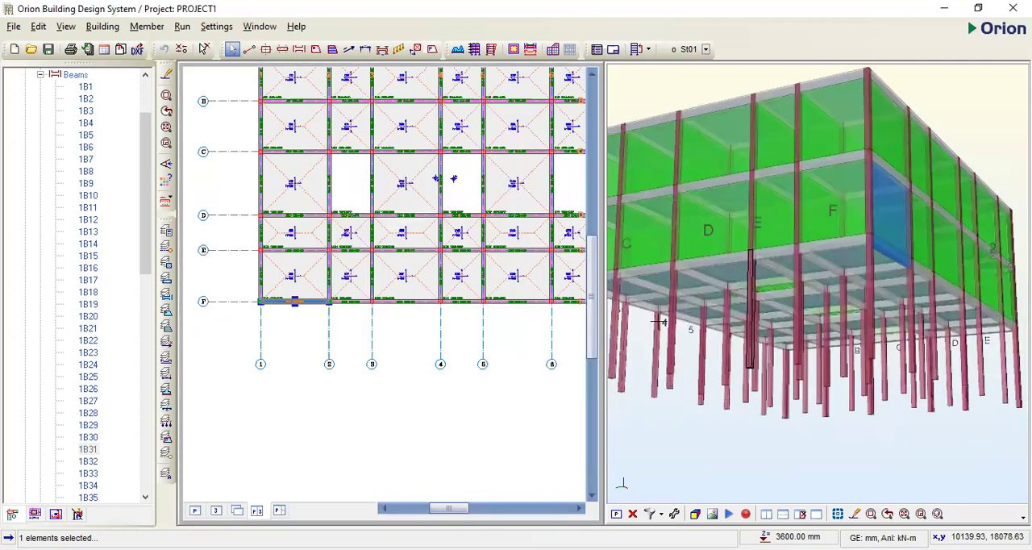
{"action": "scroll", "coordinate": [645, 315], "scroll_direction": "up", "scroll_amount": 3}
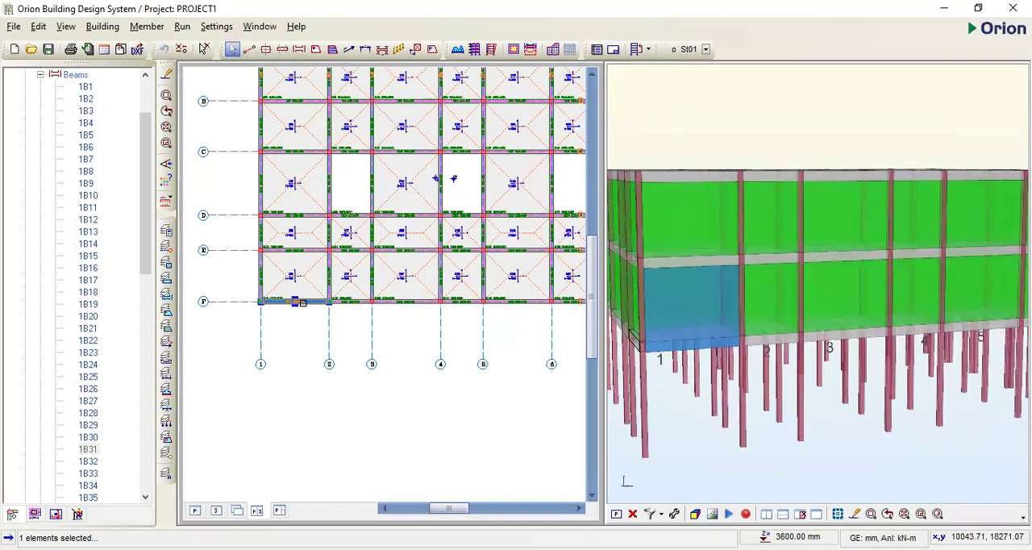
{"action": "right_click", "coordinate": [306, 303]}
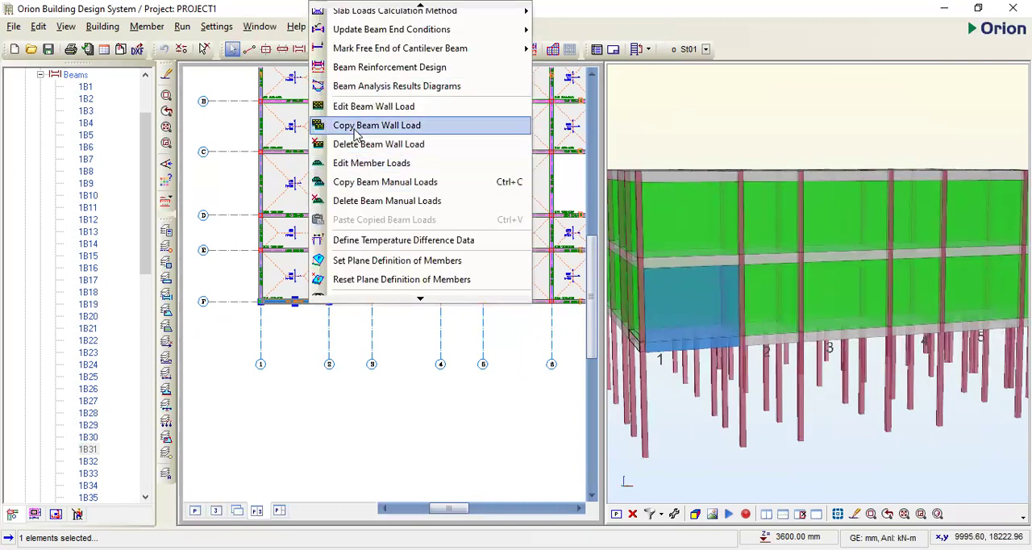
{"action": "left_click", "coordinate": [365, 107]}
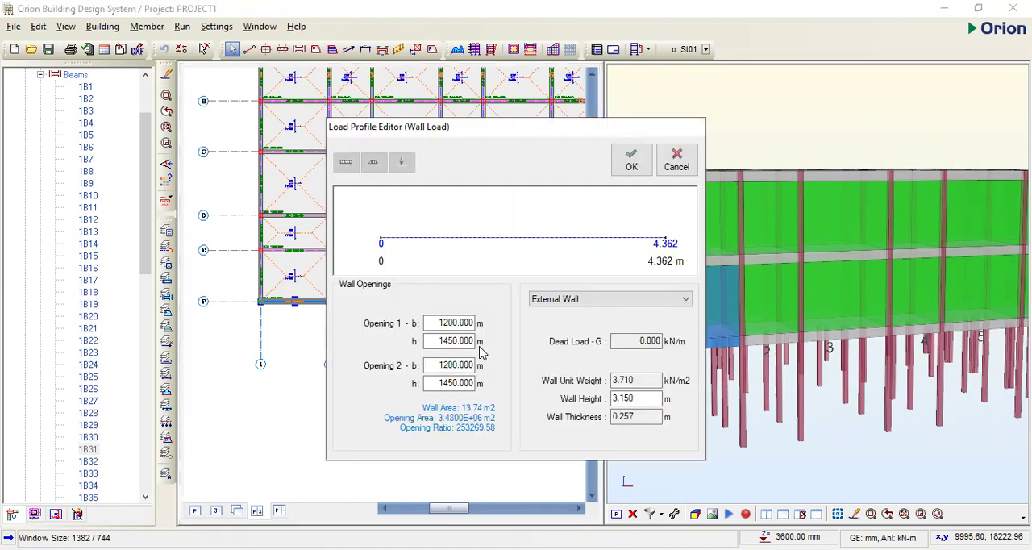
{"action": "double_click", "coordinate": [472, 382]}
{"action": "type", "text": "0"}
{"action": "double_click", "coordinate": [466, 364]}
{"action": "type", "text": "0"}
{"action": "double_click", "coordinate": [457, 341]}
{"action": "type", "text": "0"}
{"action": "double_click", "coordinate": [470, 322]}
{"action": "type", "text": "0"}
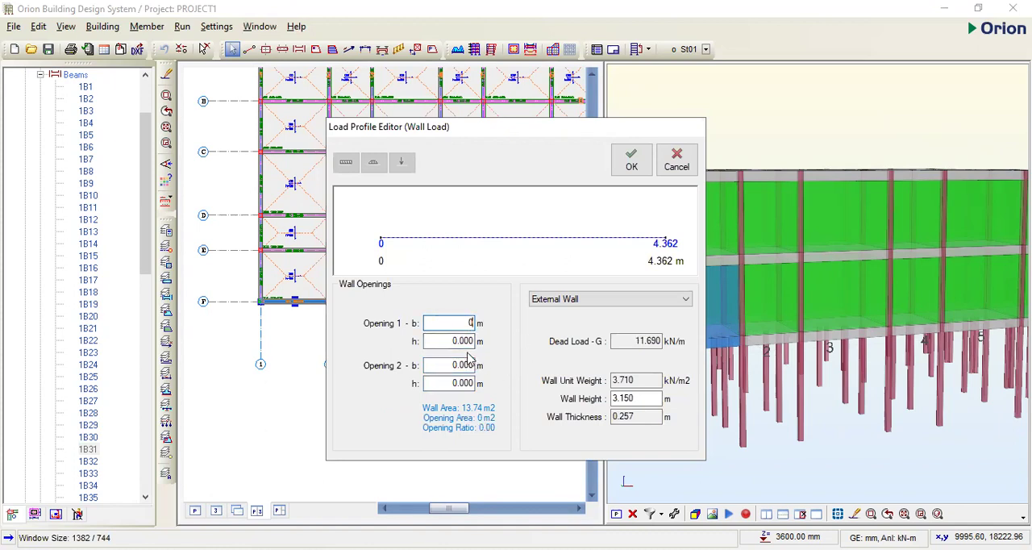
{"action": "left_click", "coordinate": [465, 365]}
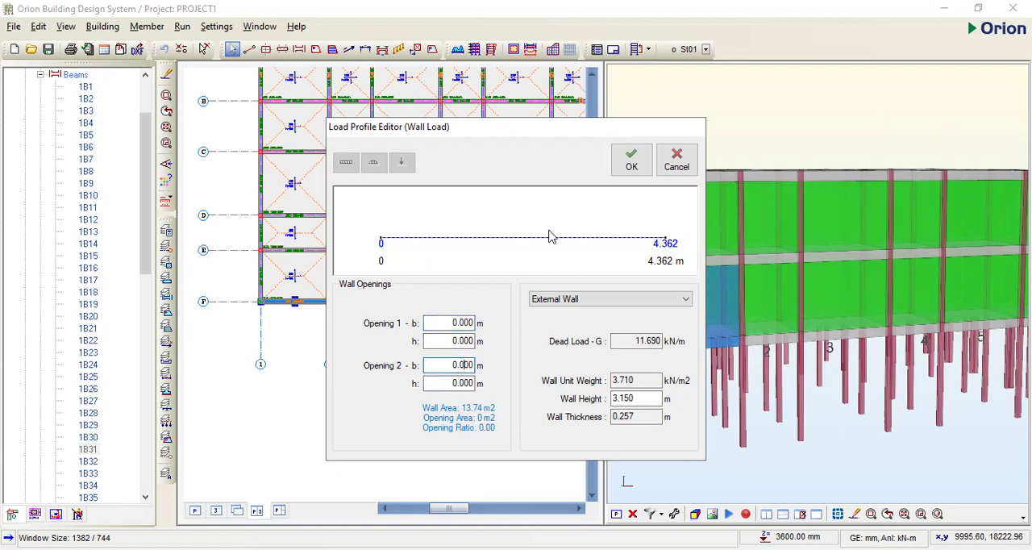
{"action": "left_click", "coordinate": [631, 163]}
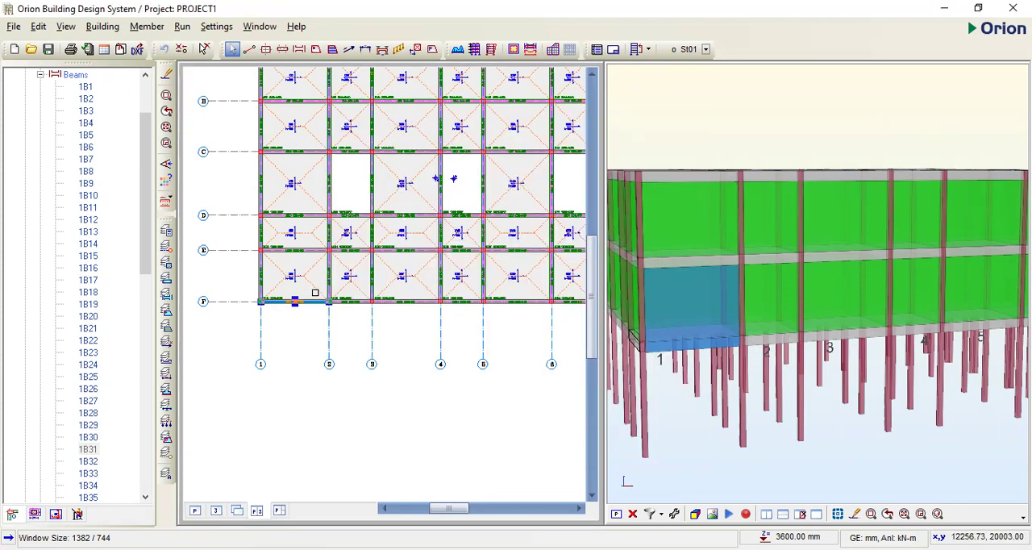
- Clear the beam selection and examine the St01 slabs, beams, columns and beam wall loads across the plan
{"action": "left_click", "coordinate": [293, 351]}
{"action": "scroll", "coordinate": [293, 351], "scroll_direction": "down", "scroll_amount": 1}
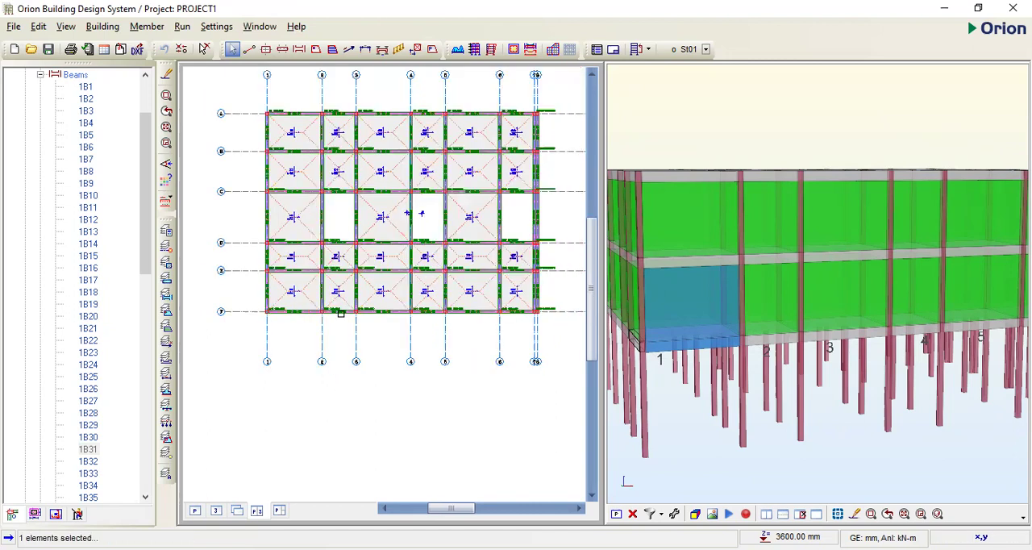
{"action": "scroll", "coordinate": [293, 350], "scroll_direction": "down", "scroll_amount": 1}
{"action": "scroll", "coordinate": [431, 215], "scroll_direction": "up", "scroll_amount": 1}
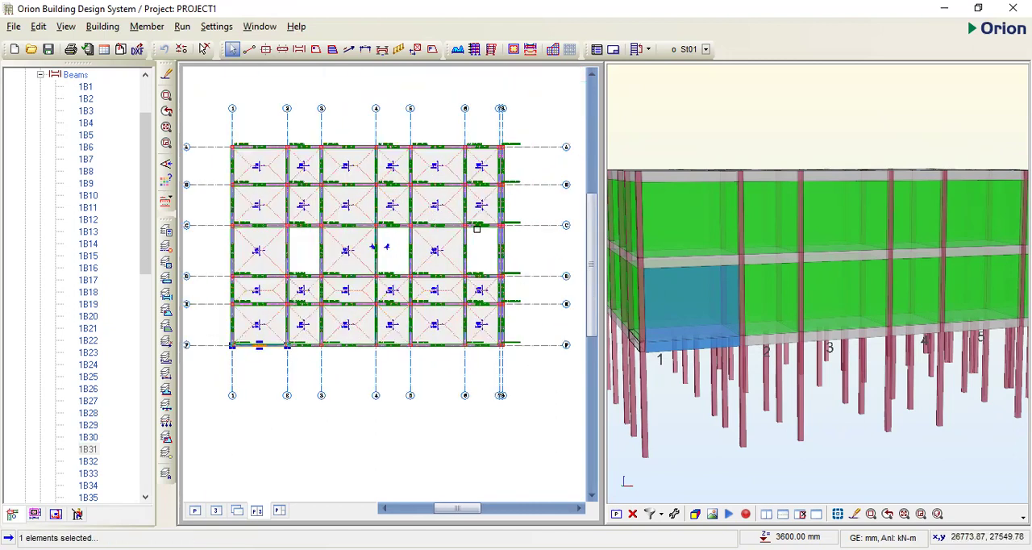
{"action": "left_click", "coordinate": [208, 300]}
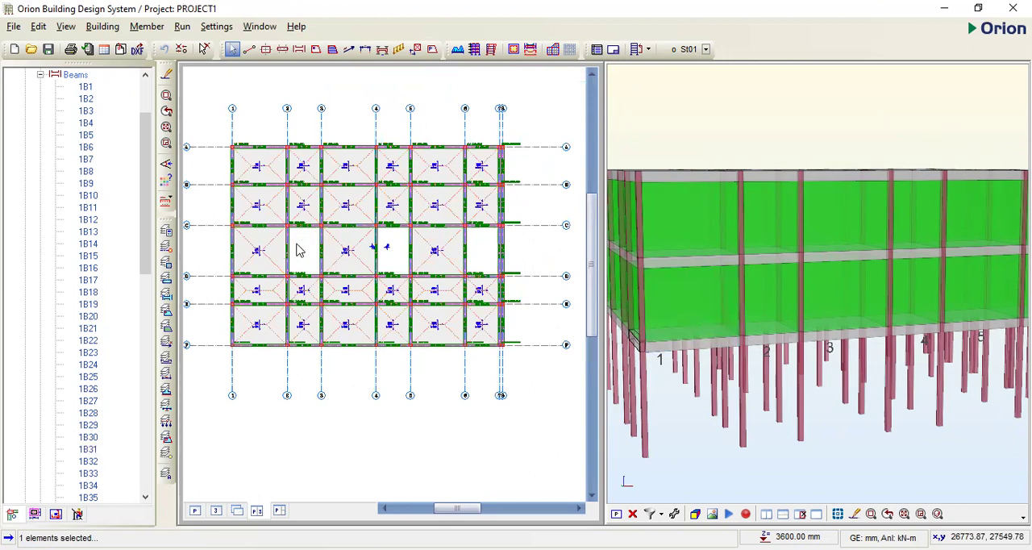
{"action": "scroll", "coordinate": [296, 244], "scroll_direction": "up", "scroll_amount": 1}
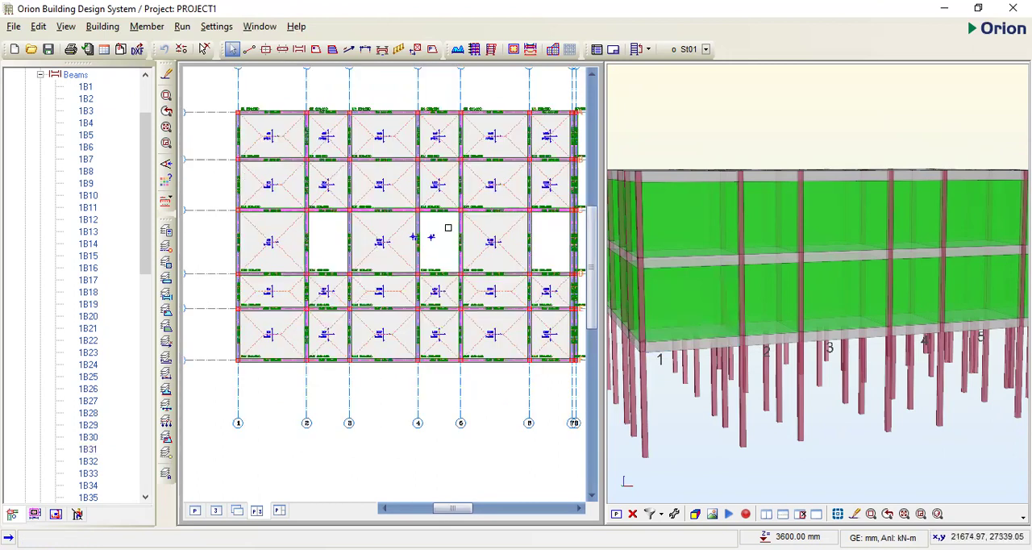
{"action": "scroll", "coordinate": [447, 231], "scroll_direction": "down", "scroll_amount": 1}
{"action": "scroll", "coordinate": [336, 275], "scroll_direction": "up", "scroll_amount": 1}
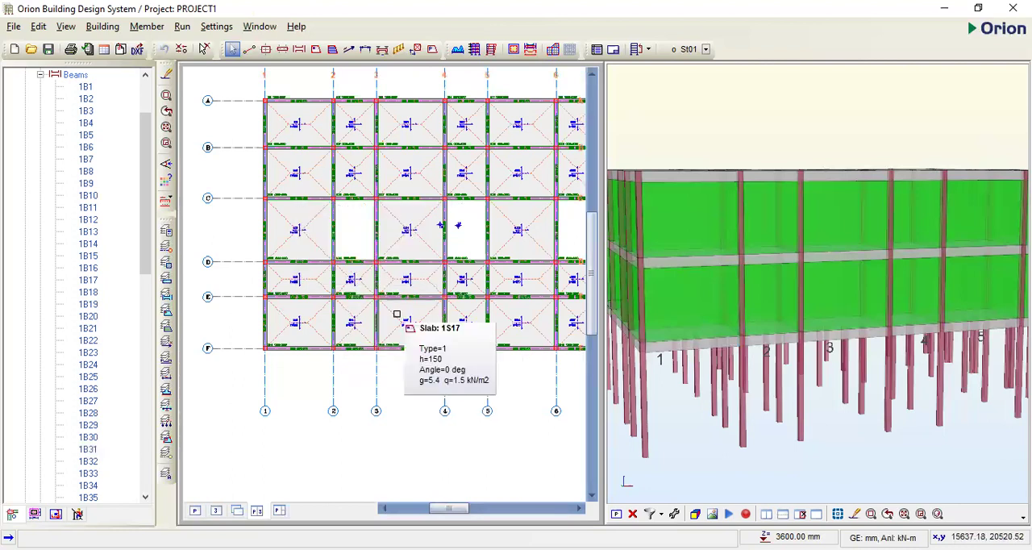
{"action": "scroll", "coordinate": [395, 324], "scroll_direction": "down", "scroll_amount": 1}
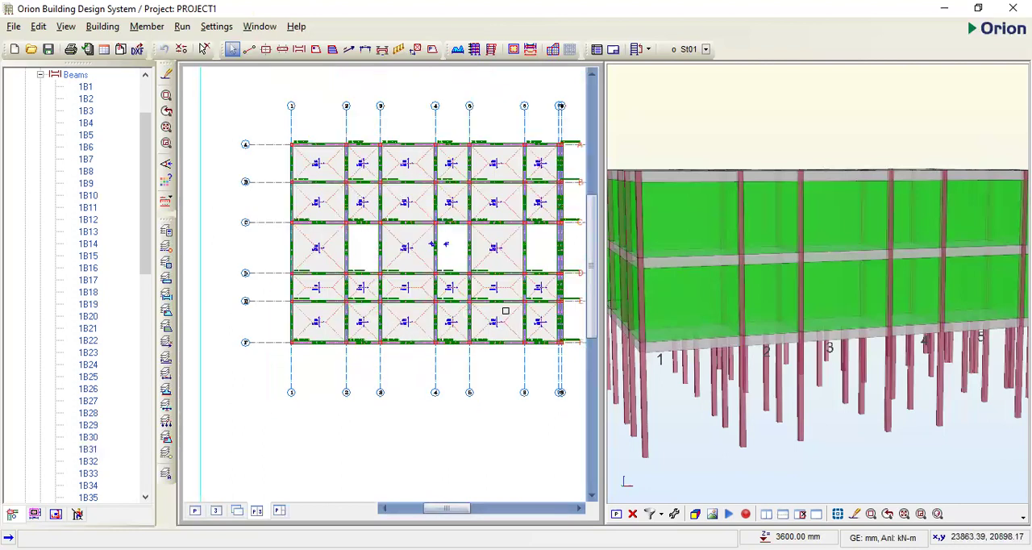
{"action": "scroll", "coordinate": [542, 161], "scroll_direction": "up", "scroll_amount": 1}
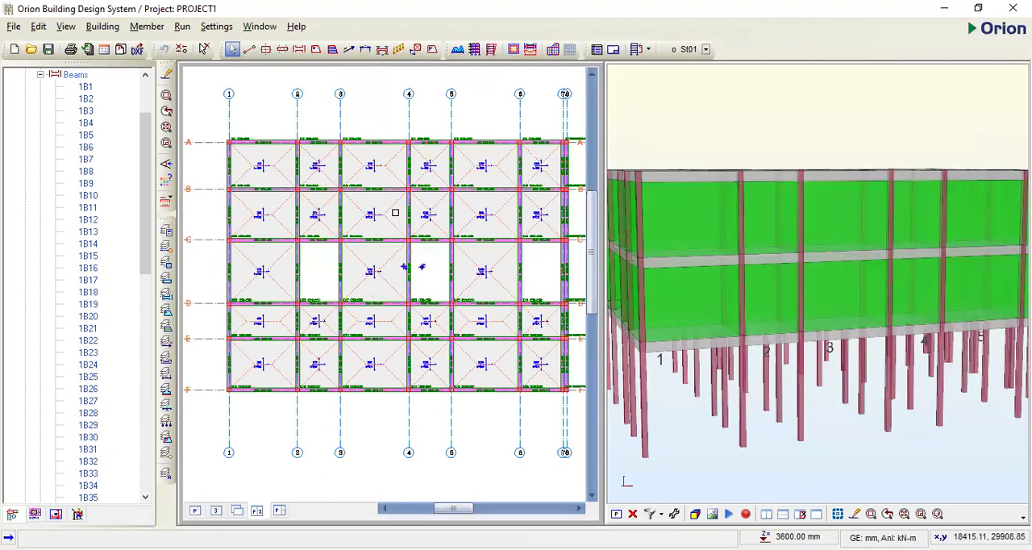
{"action": "scroll", "coordinate": [385, 225], "scroll_direction": "down", "scroll_amount": 1}
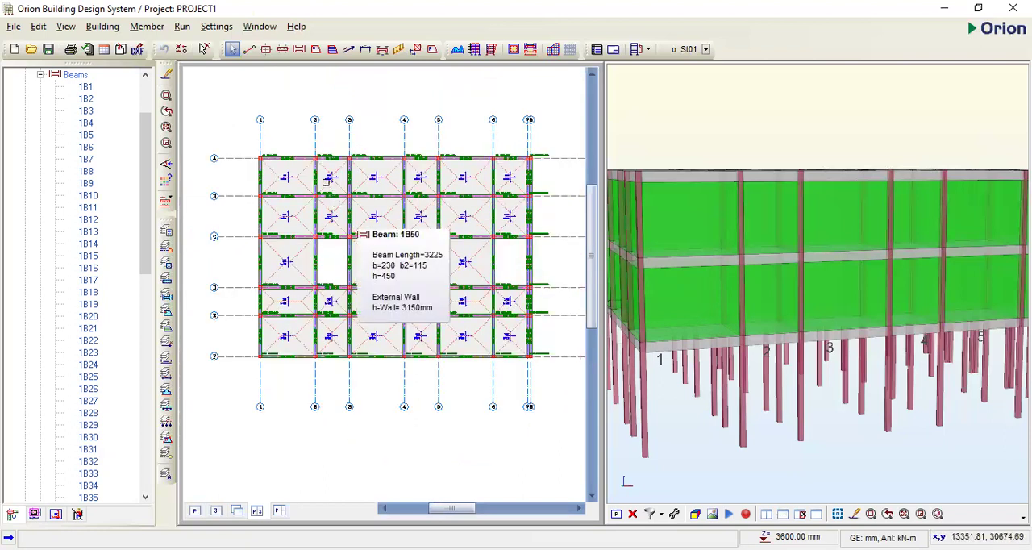
{"action": "scroll", "coordinate": [414, 258], "scroll_direction": "up", "scroll_amount": 1}
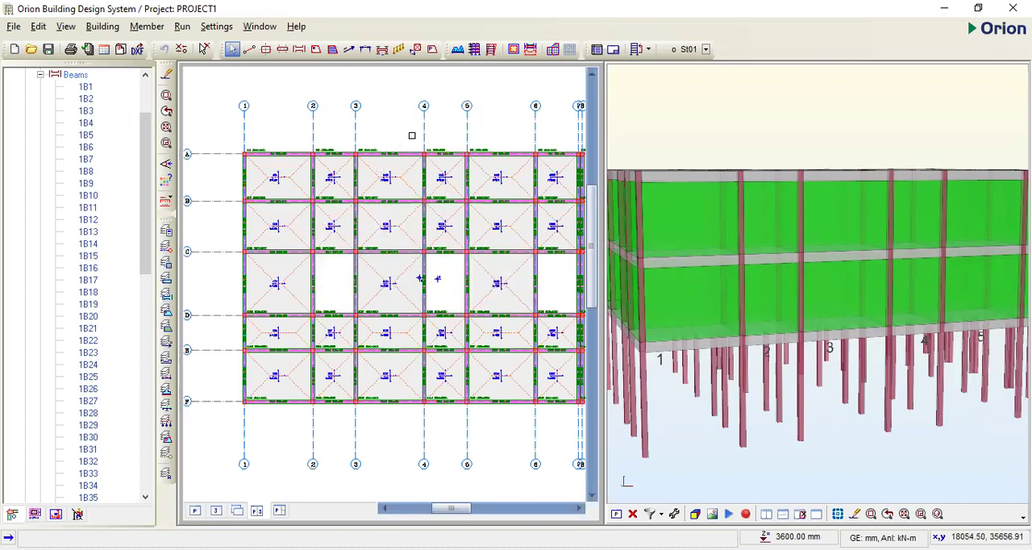
{"action": "scroll", "coordinate": [403, 136], "scroll_direction": "down", "scroll_amount": 1}
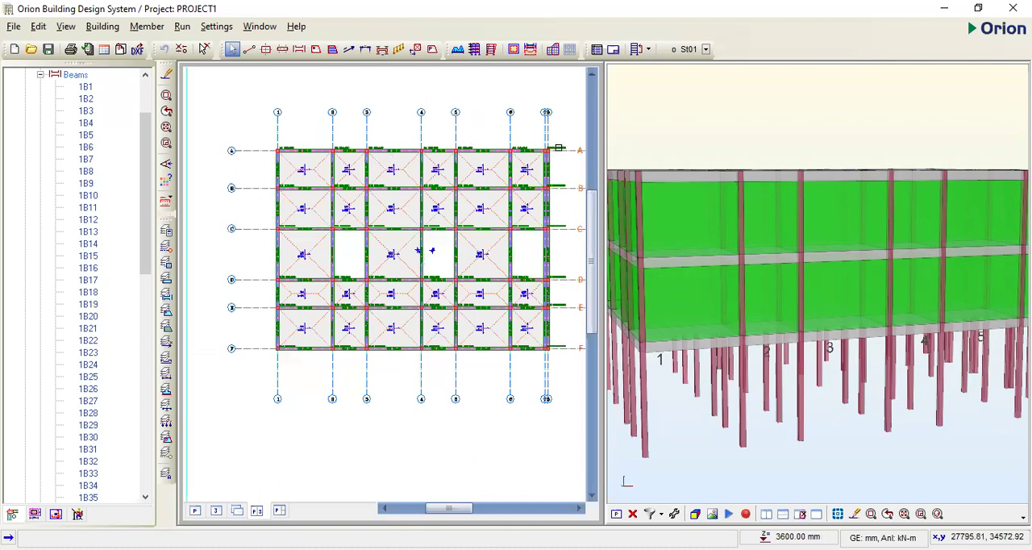
{"action": "scroll", "coordinate": [555, 148], "scroll_direction": "up", "scroll_amount": 1}
{"action": "scroll", "coordinate": [509, 183], "scroll_direction": "down", "scroll_amount": 1}
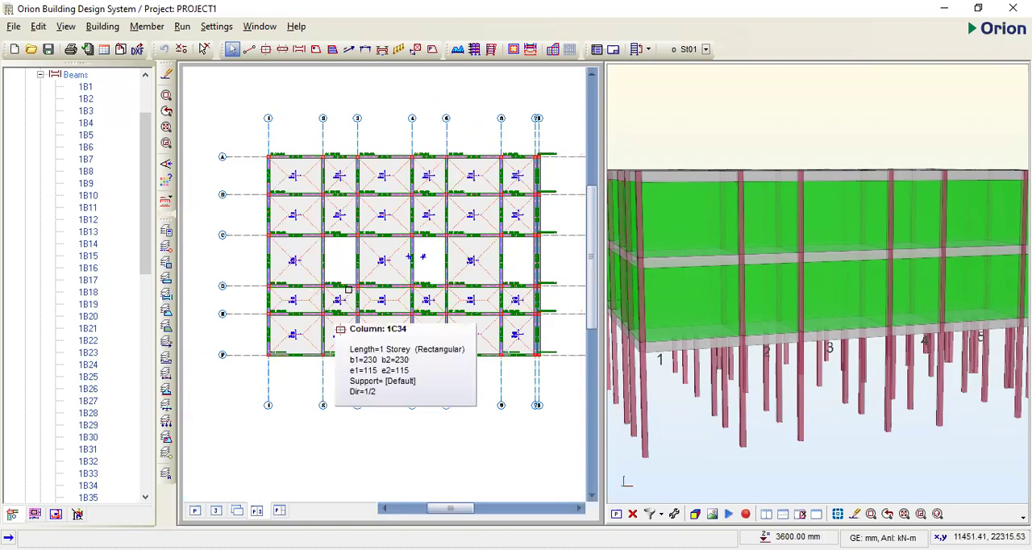
{"action": "middle_click_drag", "start_coordinate": [365, 246], "coordinate": [370, 237]}
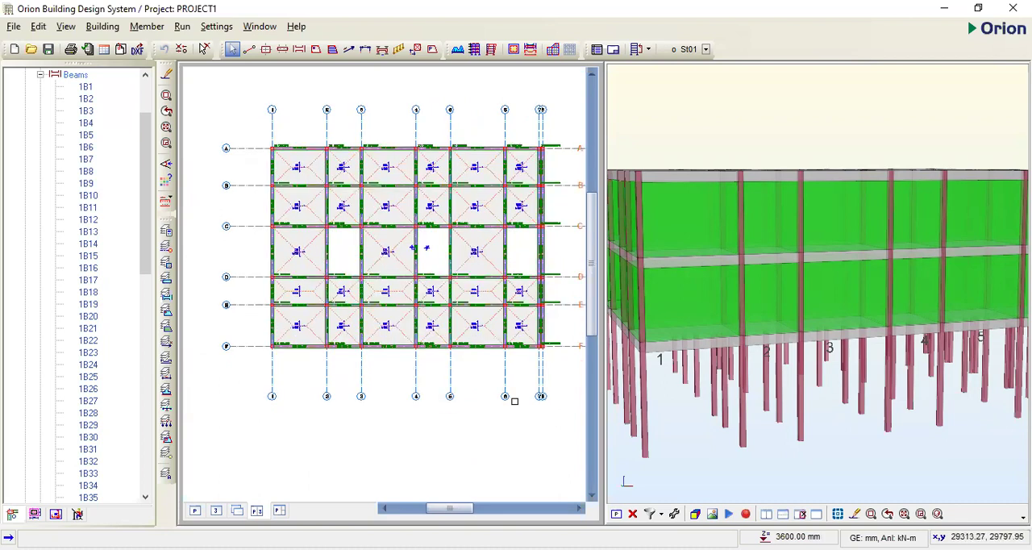
- Show the St01 plan view on its own and open Building Analysis
{"action": "left_click", "coordinate": [195, 513]}
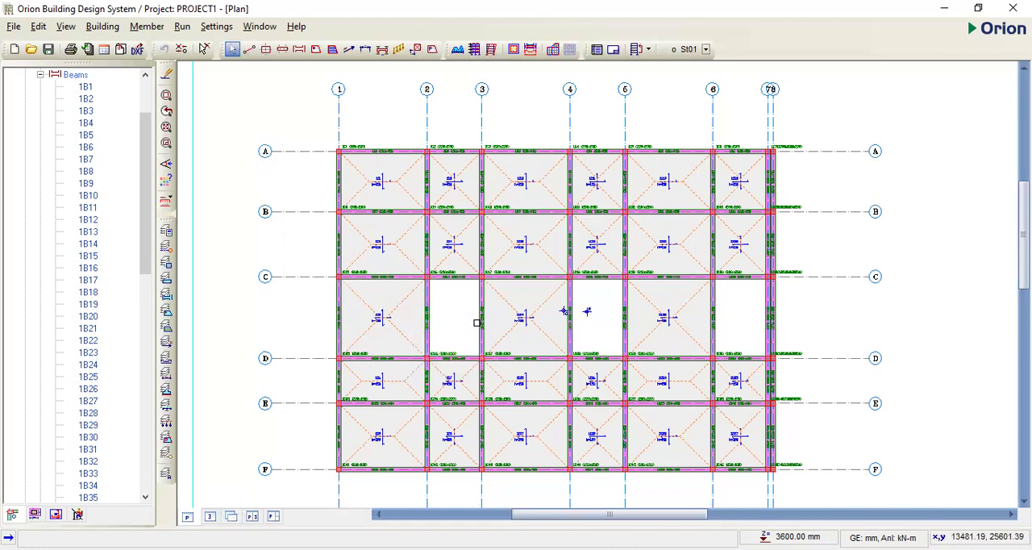
{"action": "scroll", "coordinate": [458, 315], "scroll_direction": "up", "scroll_amount": 2}
{"action": "scroll", "coordinate": [433, 243], "scroll_direction": "down", "scroll_amount": 2}
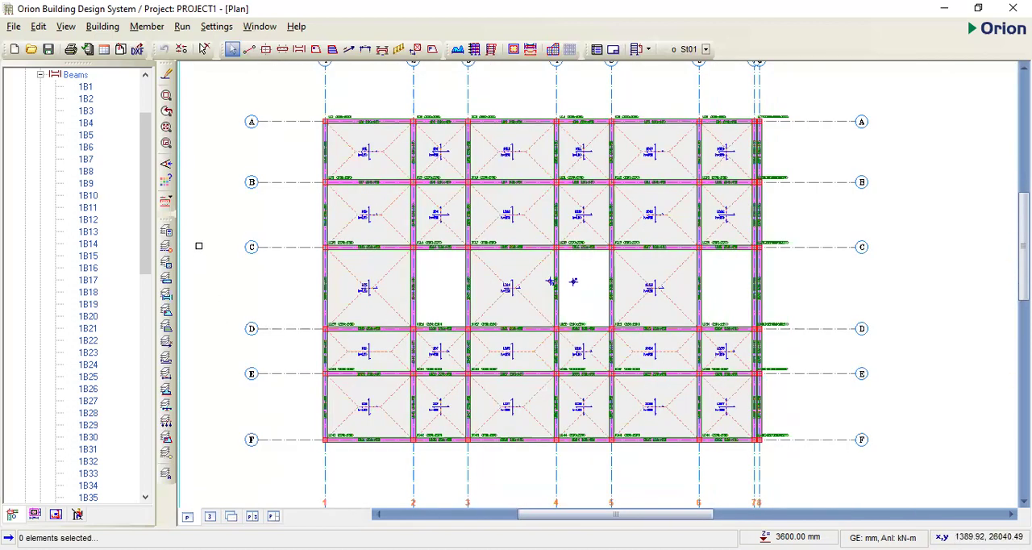
{"action": "mouse_move", "coordinate": [395, 184]}
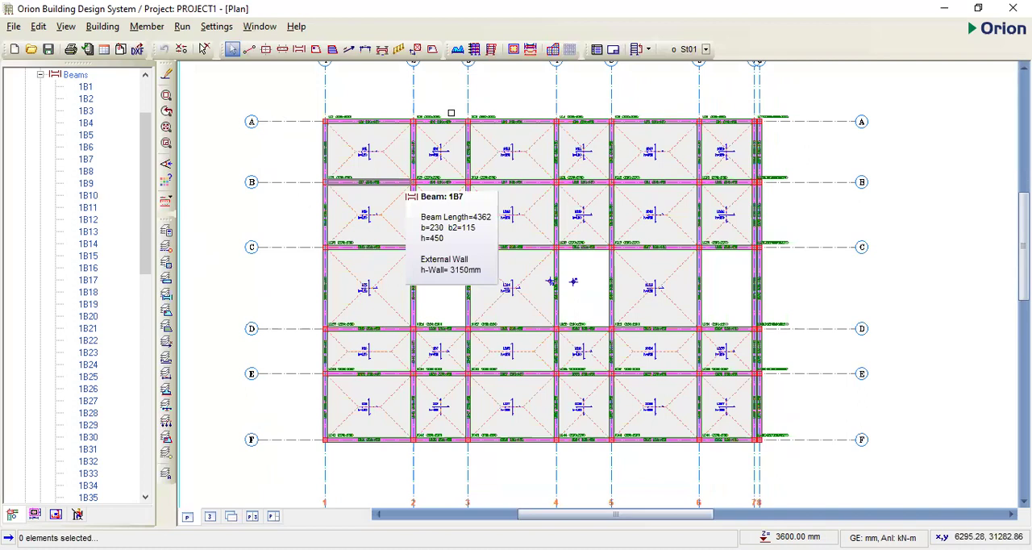
{"action": "key", "text": "Left"}
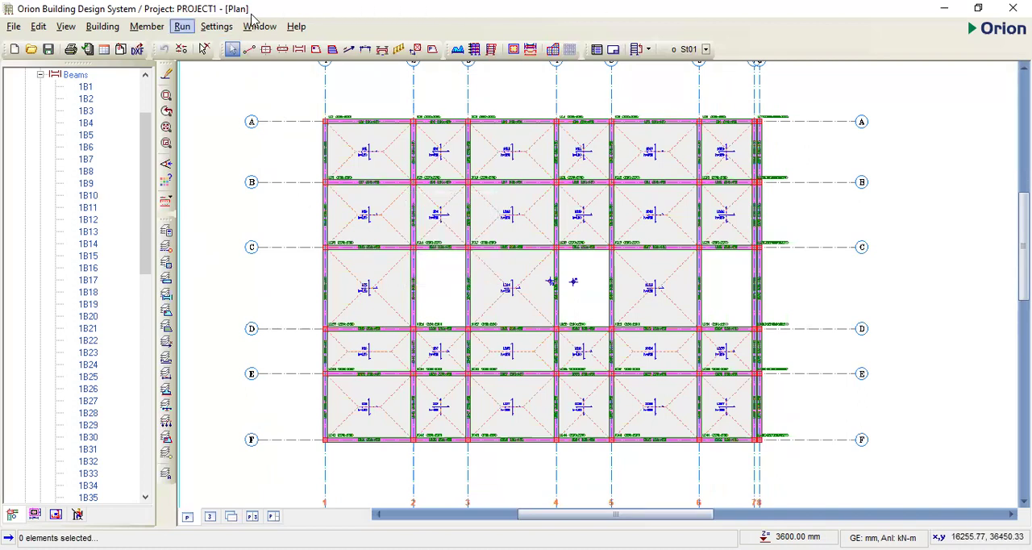
{"action": "key", "text": "Down"}
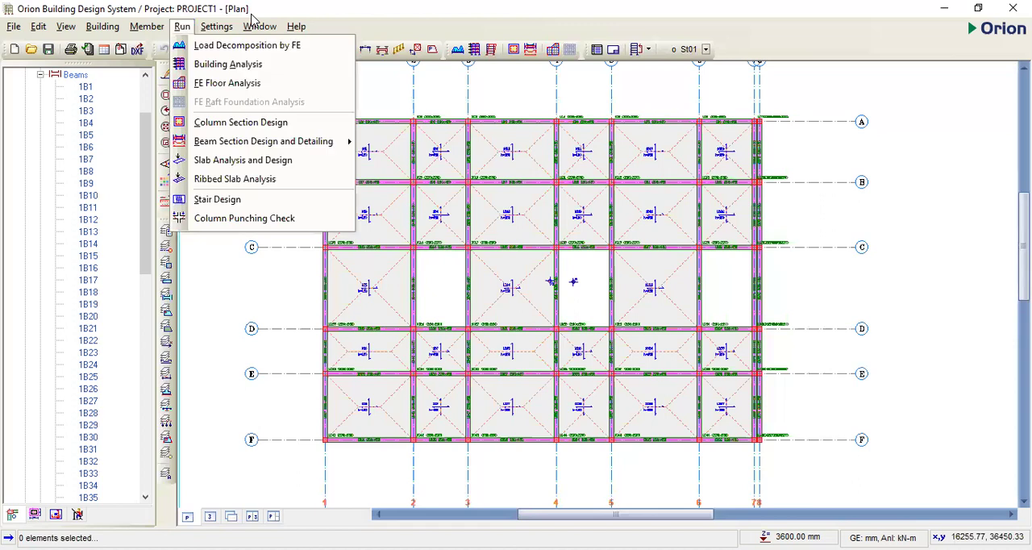
{"action": "key", "text": "Down"}
{"action": "key", "text": "Down"}
{"action": "key", "text": "Escape"}
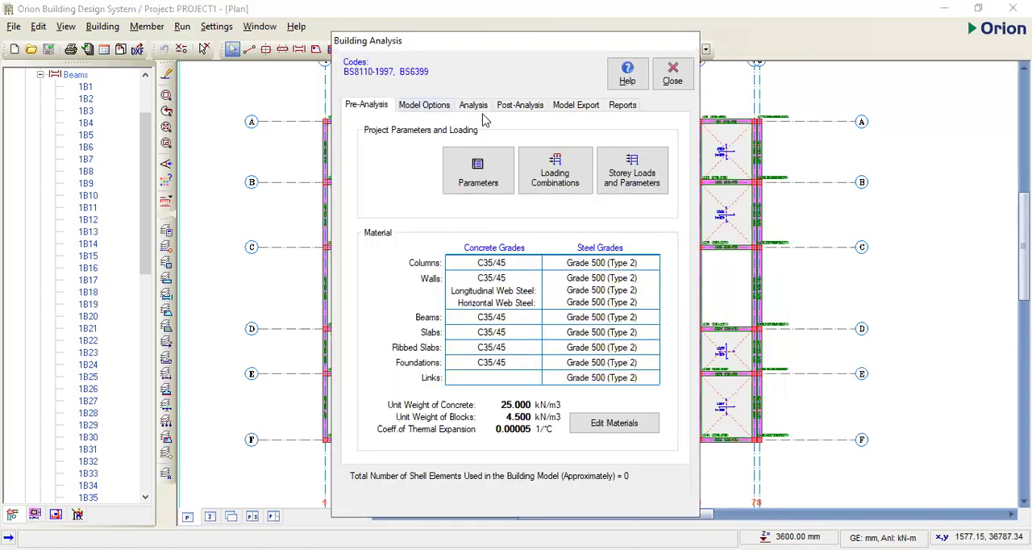
- Review the project's design and loading code parameters and its loading combinations
{"action": "left_click", "coordinate": [480, 181]}
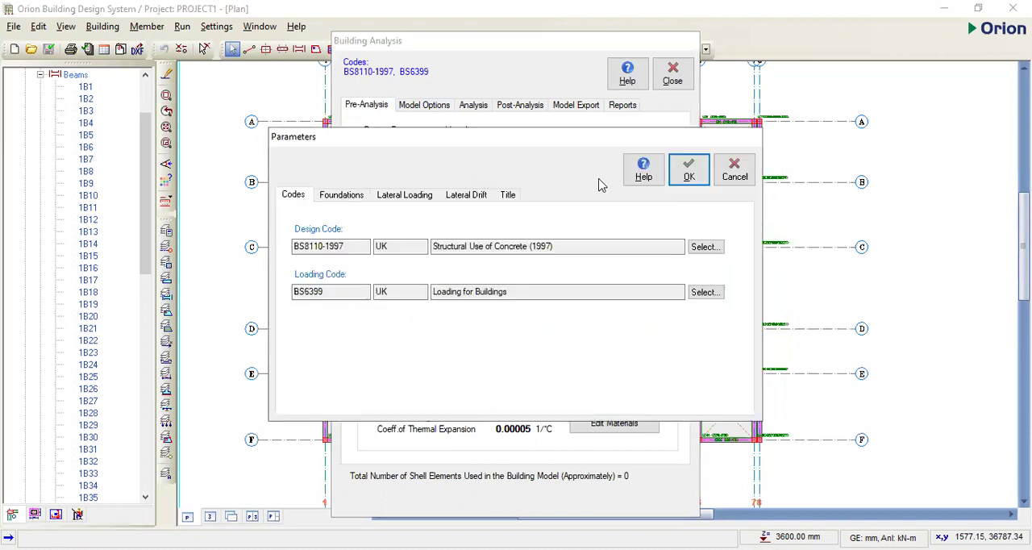
{"action": "left_click", "coordinate": [690, 175]}
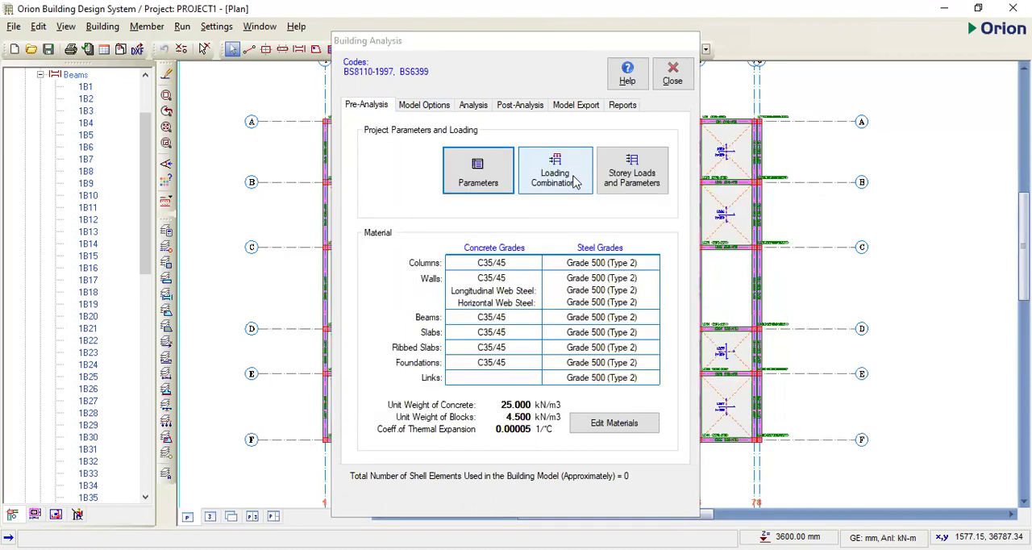
{"action": "left_click", "coordinate": [575, 183]}
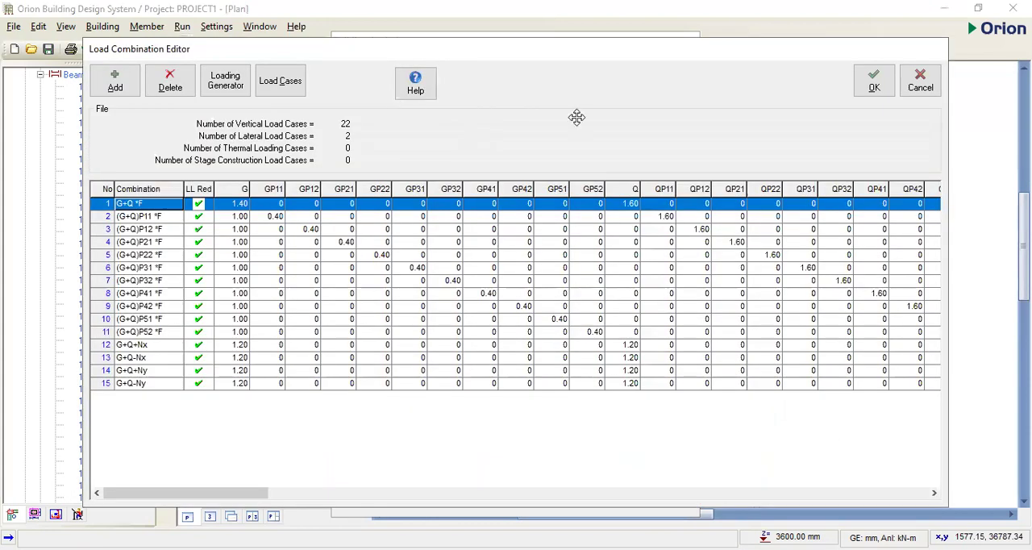
{"action": "left_click", "coordinate": [873, 82]}
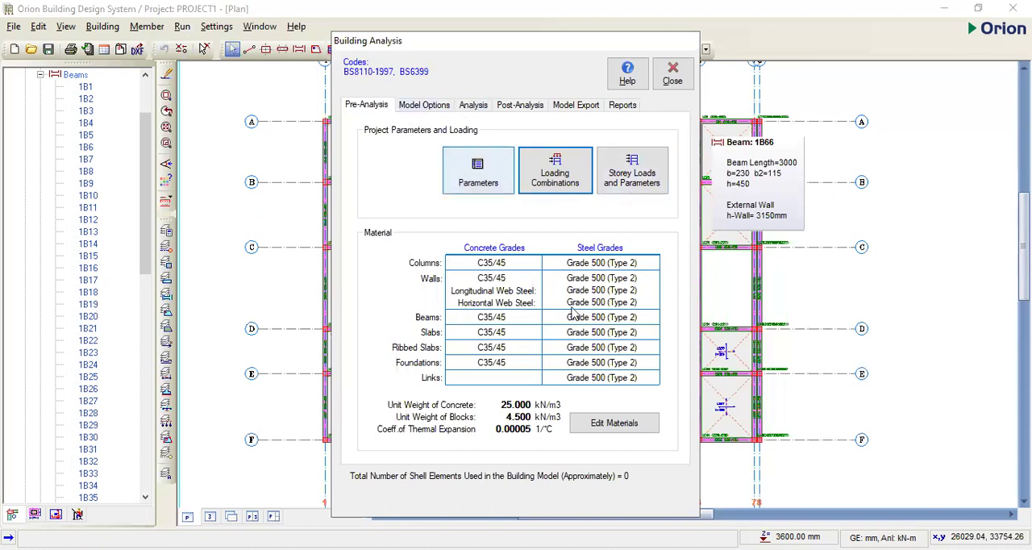
- Set the concrete grade to C20/25 for all member types in the building materials
{"action": "left_click", "coordinate": [606, 428]}
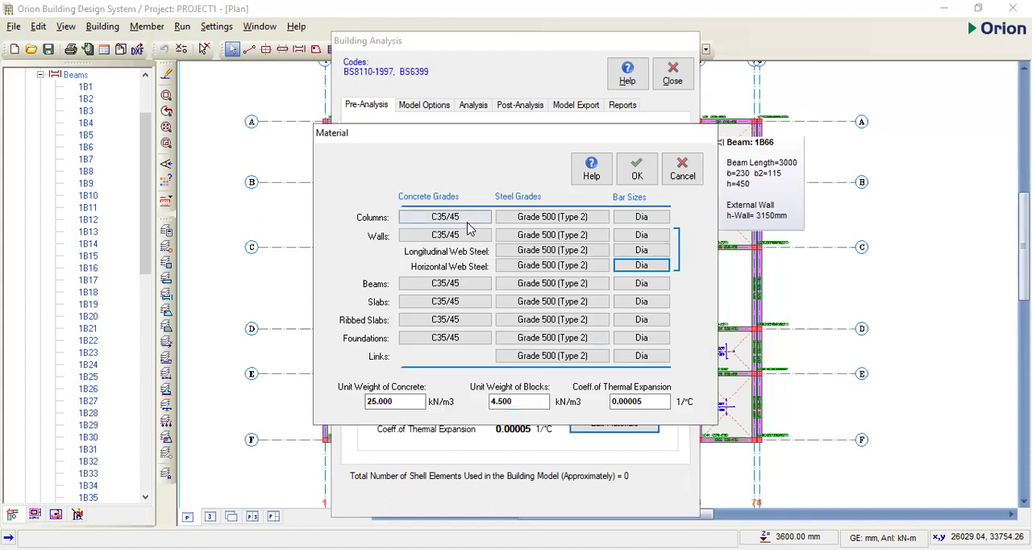
{"action": "left_click", "coordinate": [413, 281]}
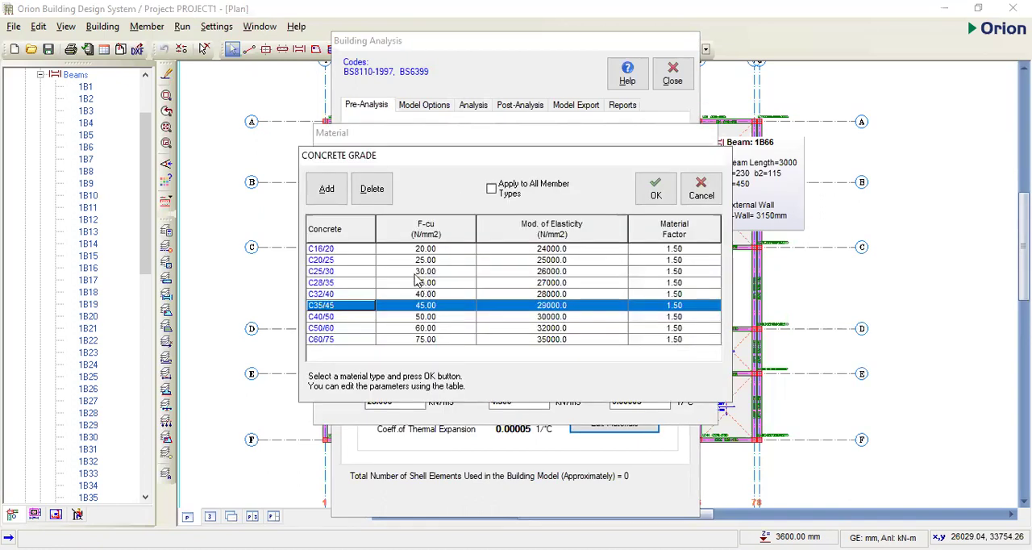
{"action": "left_click", "coordinate": [313, 262]}
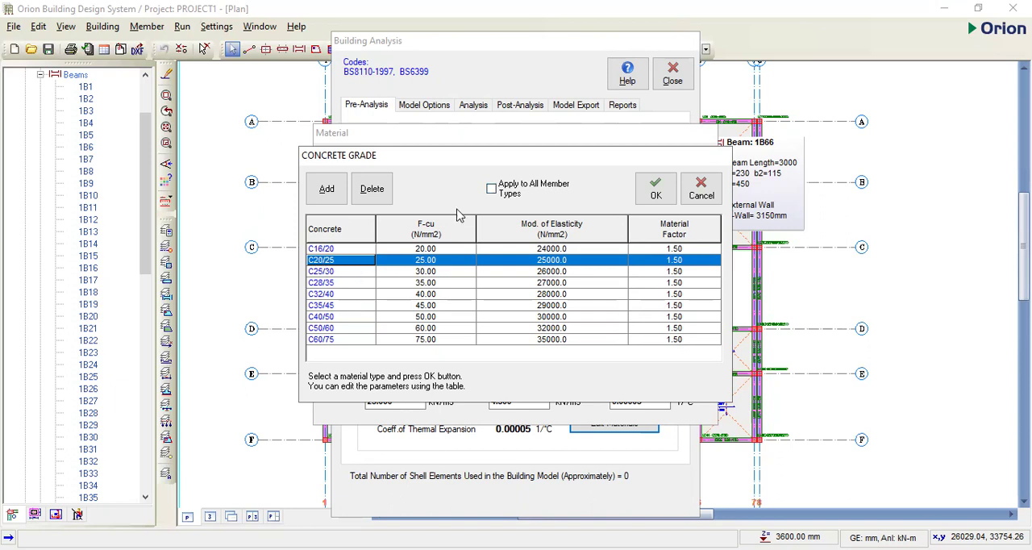
{"action": "left_click", "coordinate": [490, 189]}
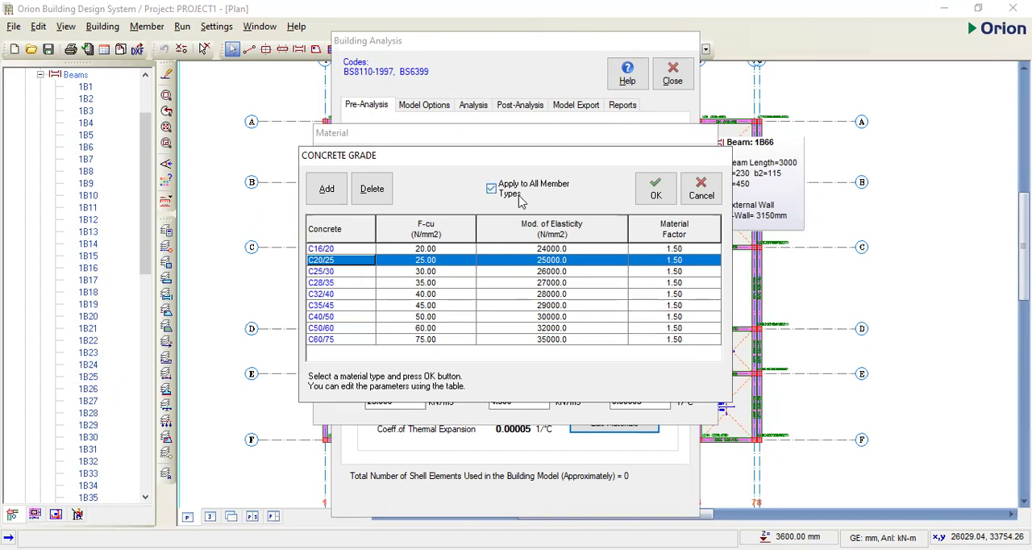
{"action": "left_click", "coordinate": [654, 192]}
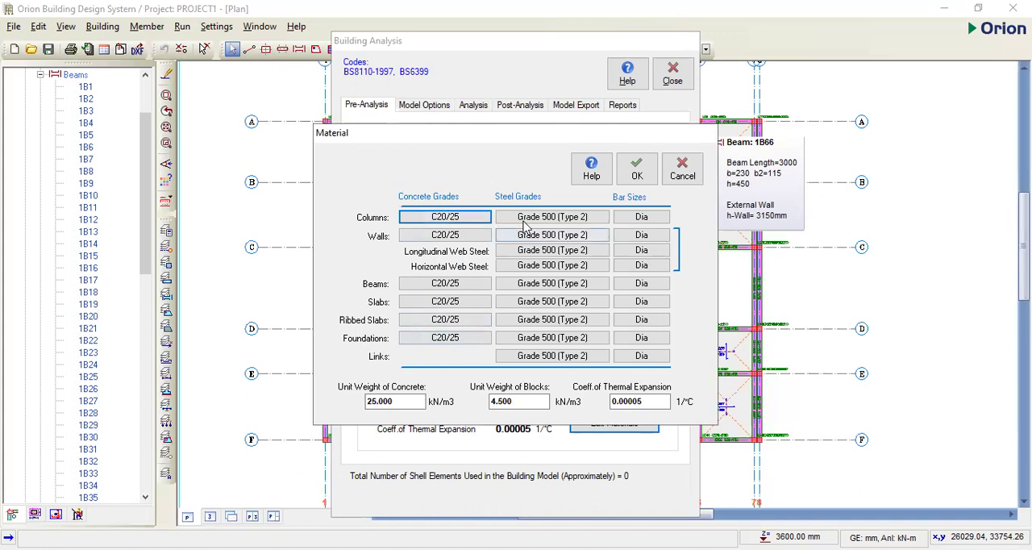
- Set the steel grade to Grade 410 (Type 2) for all member types
{"action": "left_click", "coordinate": [555, 224]}
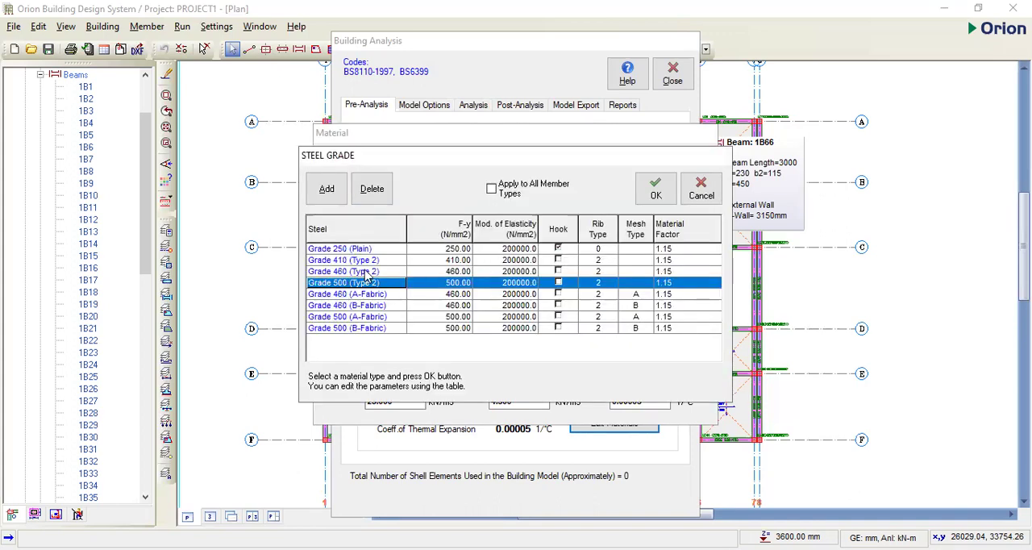
{"action": "left_click", "coordinate": [345, 260]}
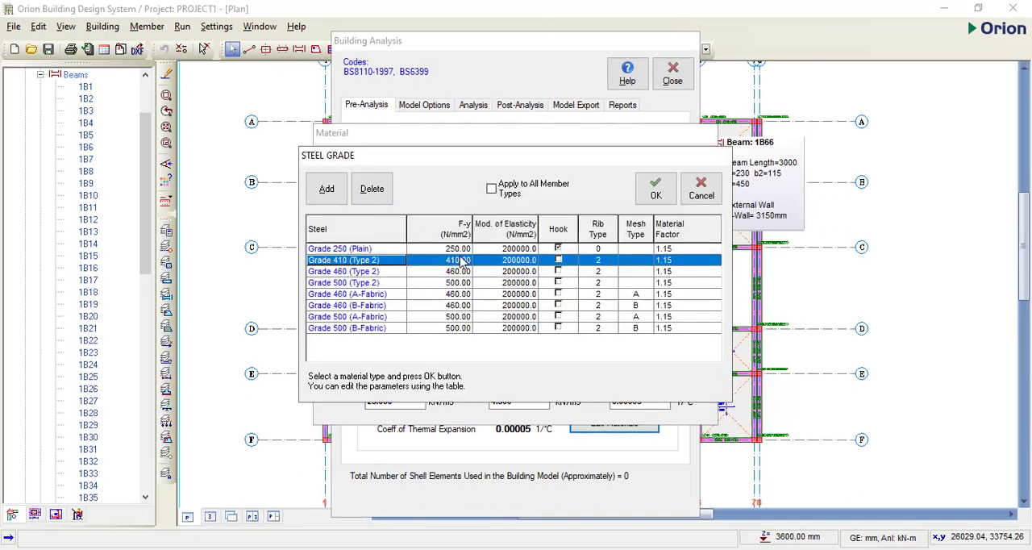
{"action": "left_click", "coordinate": [491, 190]}
{"action": "left_click", "coordinate": [653, 192]}
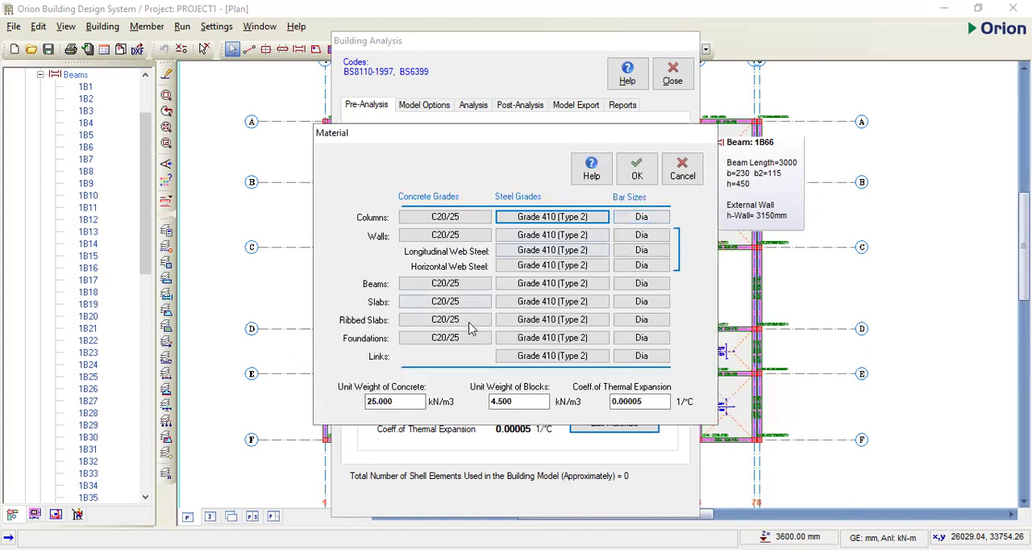
- Exclude bar sizes Y10, Y13, Y20, Y25 and Y32 for columns, keeping only Y16 in use
{"action": "left_click", "coordinate": [645, 219]}
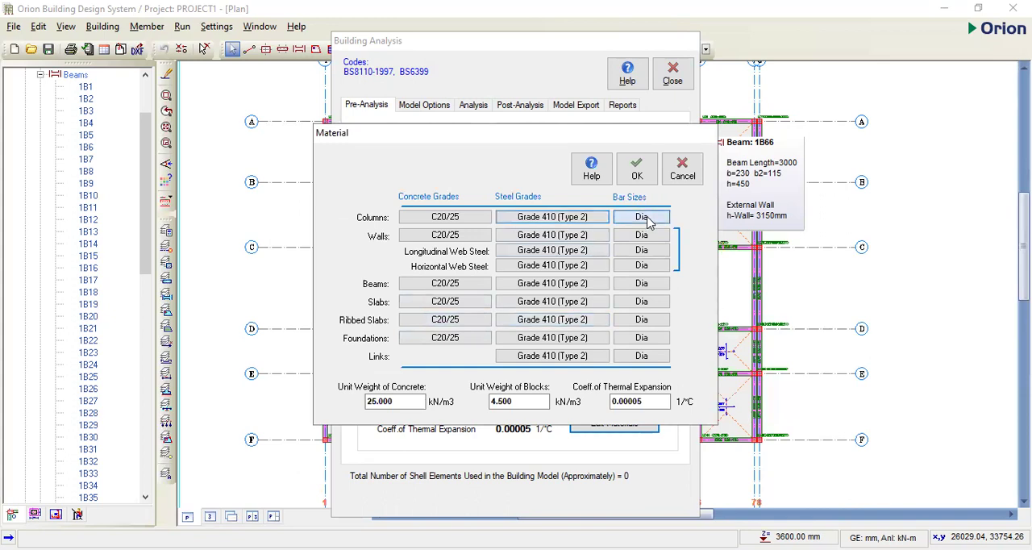
{"action": "left_click", "coordinate": [396, 235]}
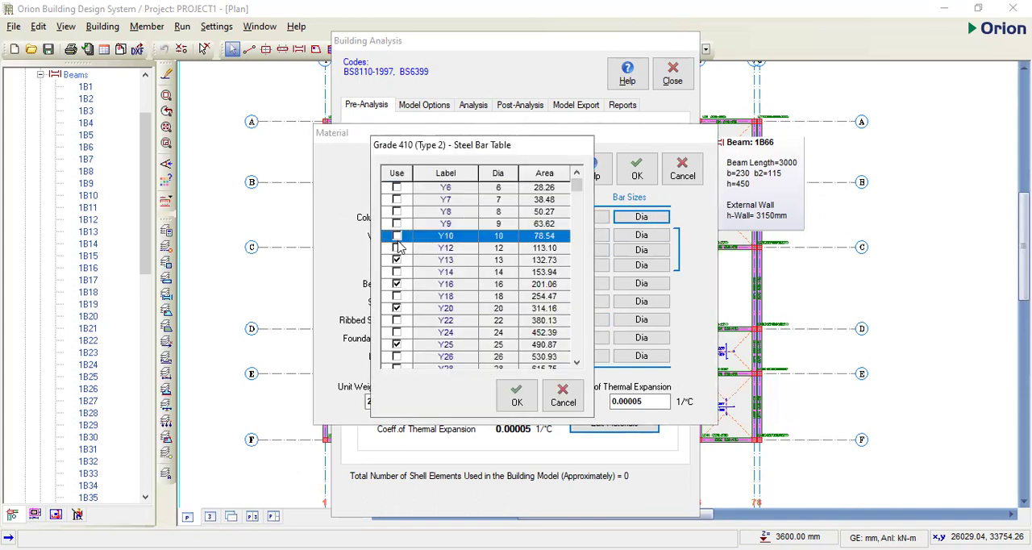
{"action": "left_click", "coordinate": [397, 259]}
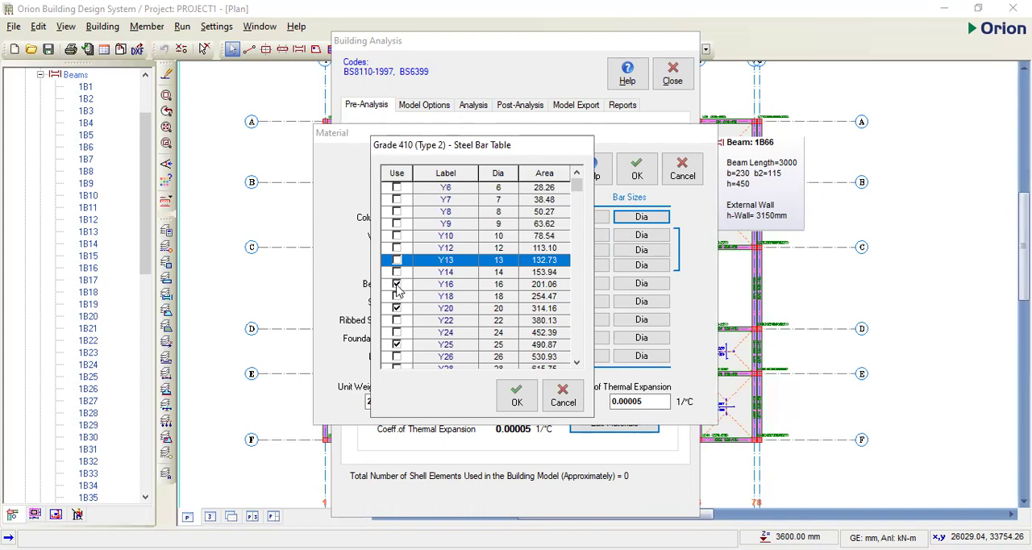
{"action": "left_click", "coordinate": [397, 309]}
{"action": "left_click", "coordinate": [396, 348]}
{"action": "scroll", "coordinate": [405, 355], "scroll_direction": "down", "scroll_amount": 2}
{"action": "left_click", "coordinate": [401, 336]}
{"action": "scroll", "coordinate": [403, 342], "scroll_direction": "down", "scroll_amount": 3}
{"action": "left_click", "coordinate": [516, 395]}
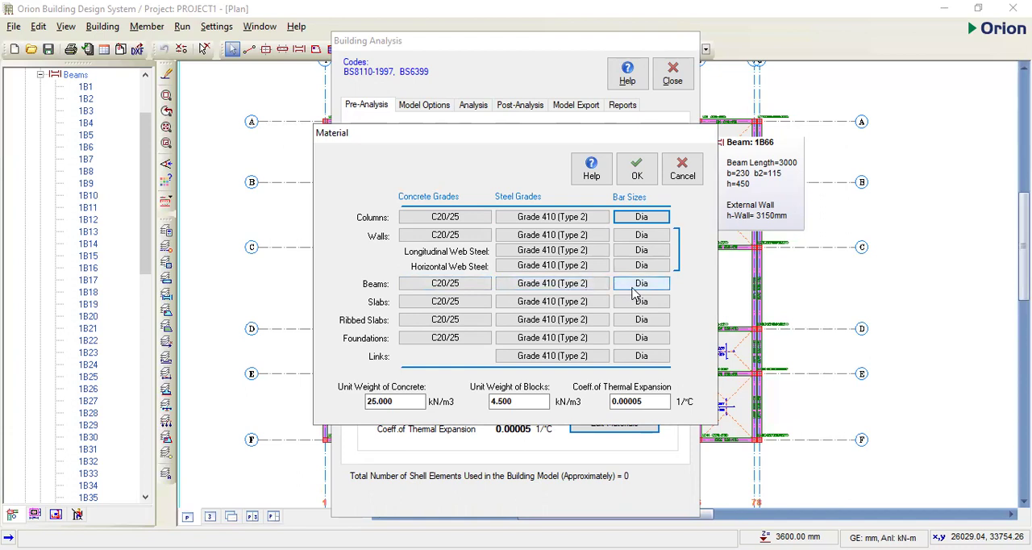
- Exclude bar sizes Y10, Y13, Y25 and Y32 for beams, keeping Y16 and Y20 in use
{"action": "left_click", "coordinate": [635, 285]}
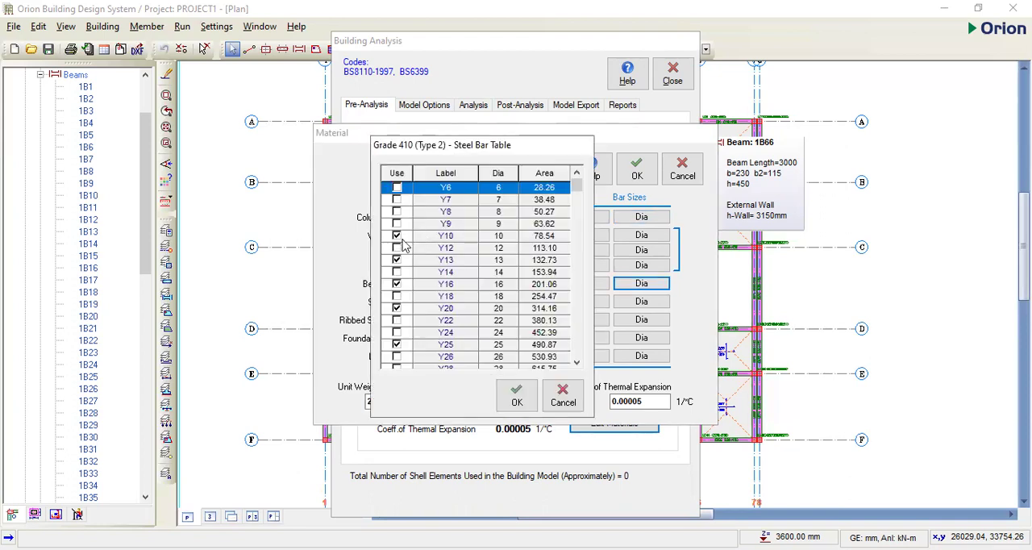
{"action": "left_click", "coordinate": [398, 236]}
{"action": "left_click", "coordinate": [397, 260]}
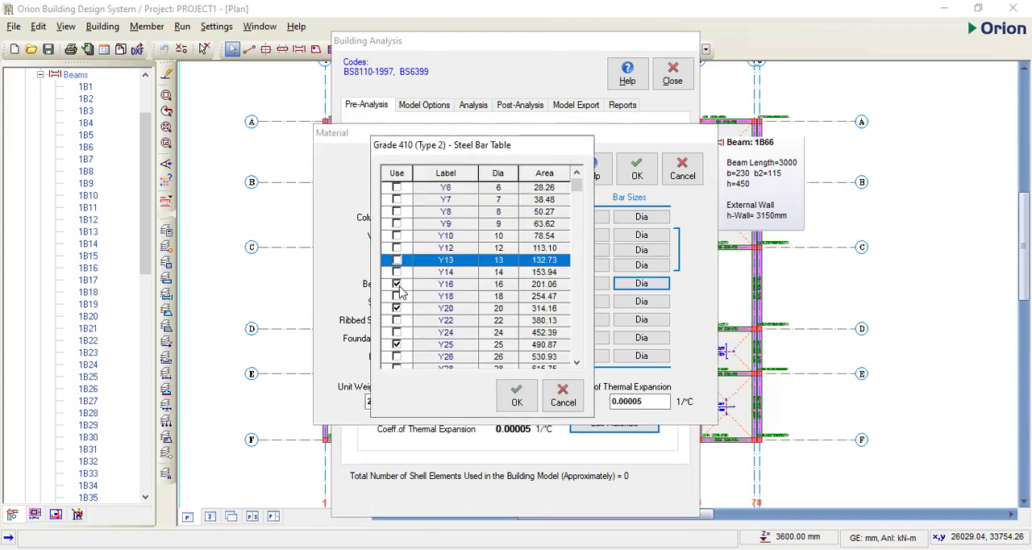
{"action": "left_click", "coordinate": [397, 285]}
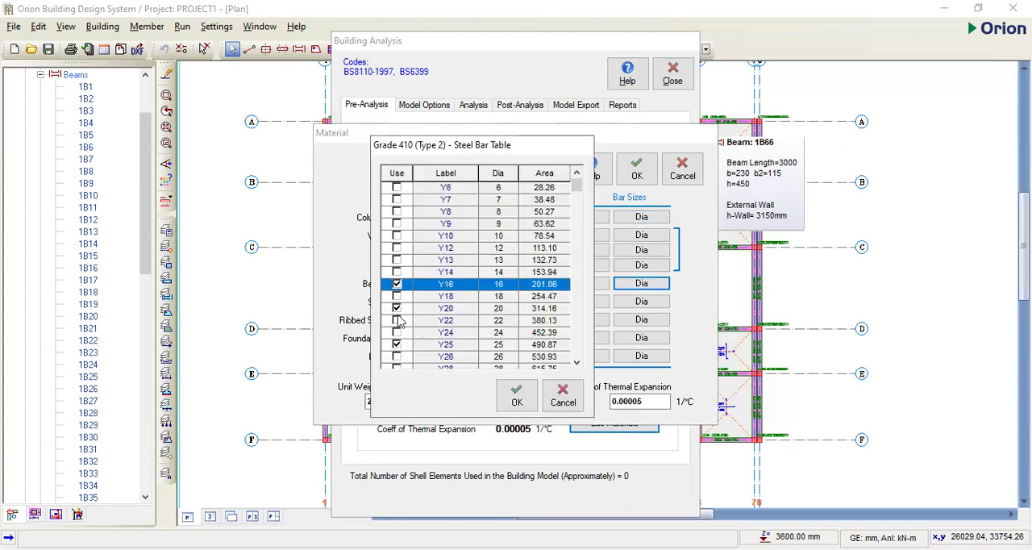
{"action": "left_click", "coordinate": [396, 344]}
{"action": "scroll", "coordinate": [397, 344], "scroll_direction": "down", "scroll_amount": 2}
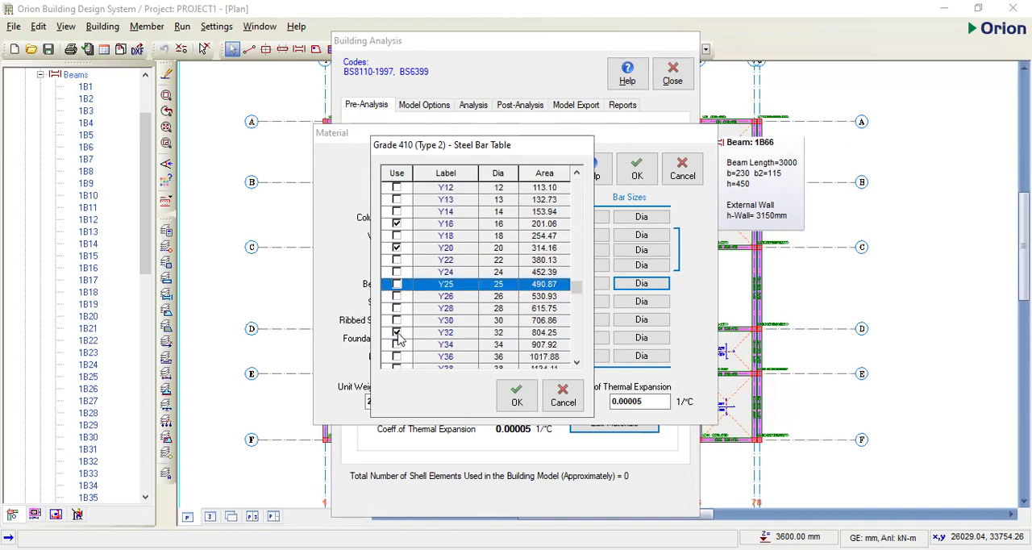
{"action": "left_click", "coordinate": [398, 333]}
{"action": "scroll", "coordinate": [399, 335], "scroll_direction": "down", "scroll_amount": 2}
{"action": "scroll", "coordinate": [412, 363], "scroll_direction": "down", "scroll_amount": 1}
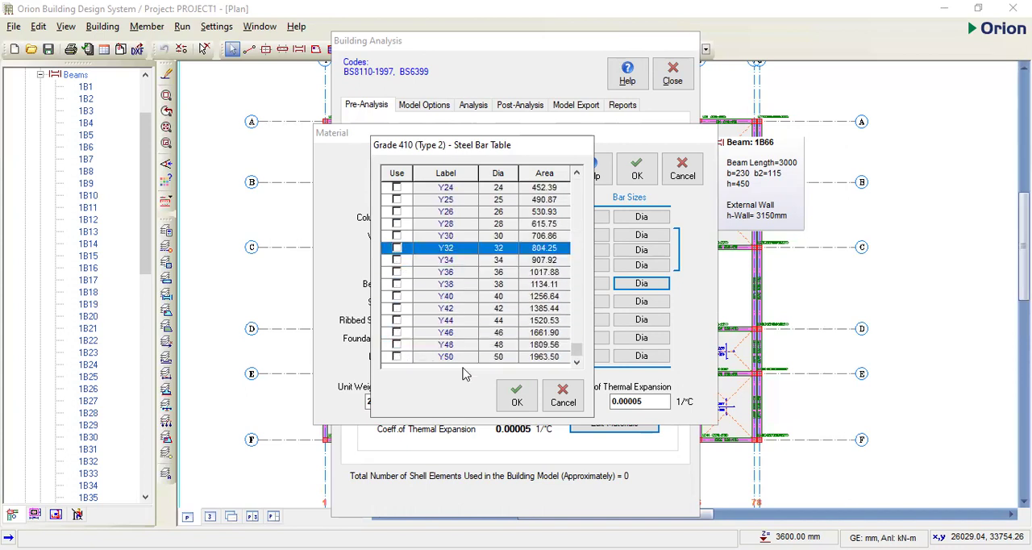
{"action": "left_click", "coordinate": [517, 396]}
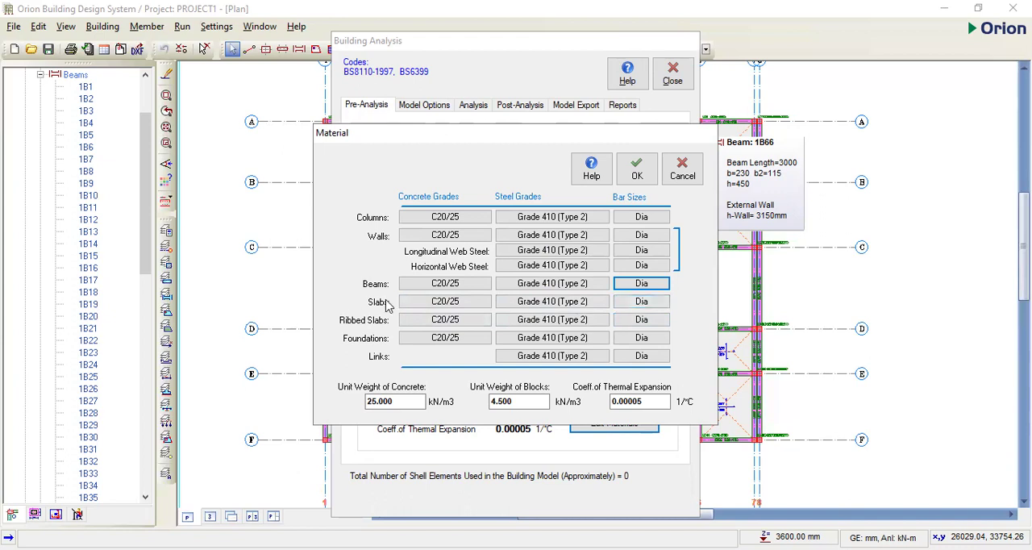
- Enable bar size Y12 for slabs and exclude Y10, Y13, Y16, Y20, Y25 and Y32
{"action": "left_click", "coordinate": [622, 305]}
{"action": "left_click", "coordinate": [397, 212]}
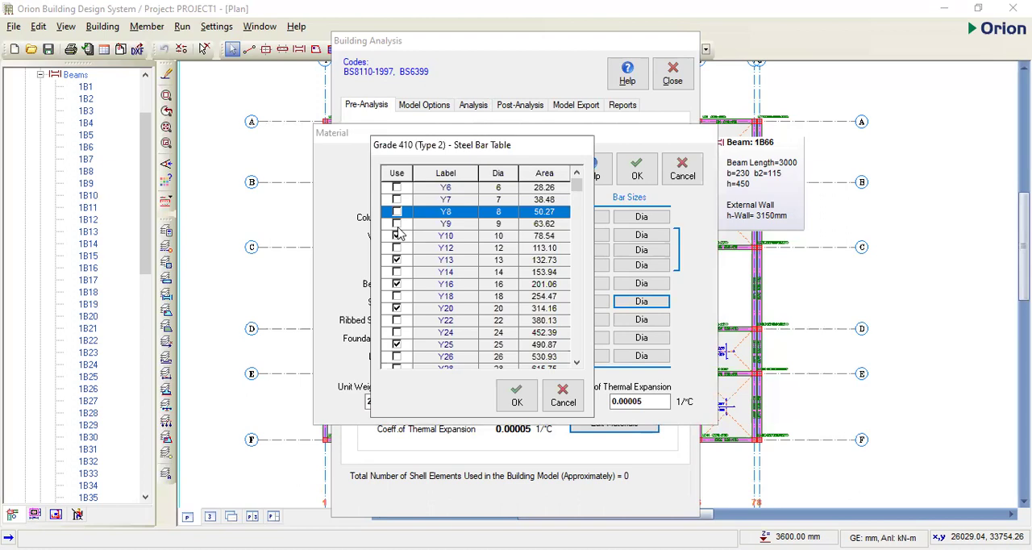
{"action": "left_click", "coordinate": [397, 235]}
{"action": "left_click", "coordinate": [397, 259]}
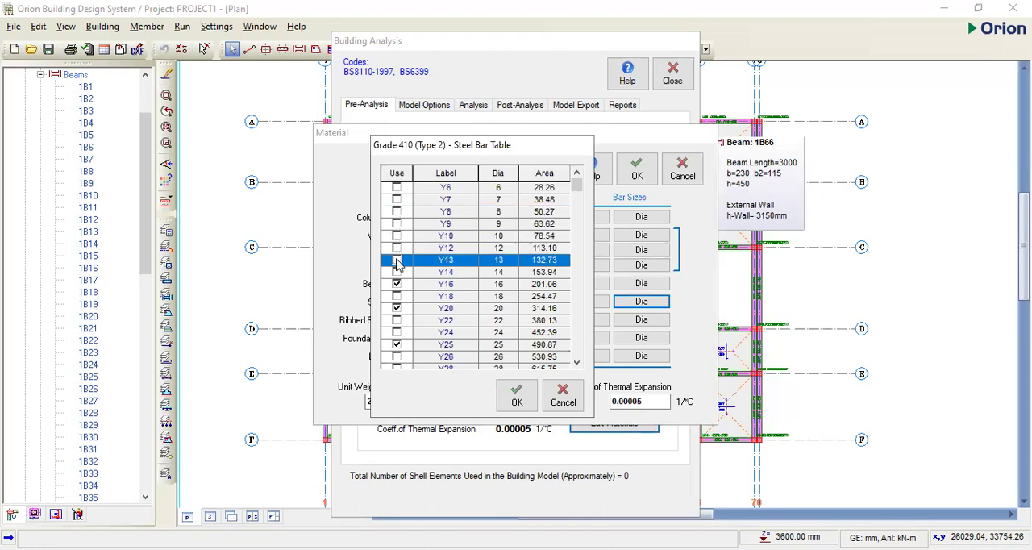
{"action": "left_click", "coordinate": [396, 249]}
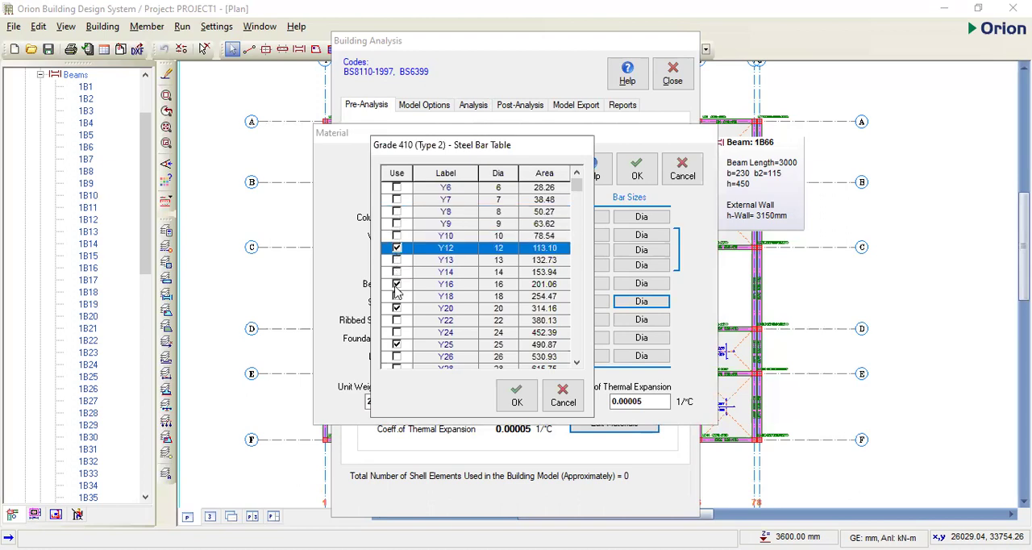
{"action": "left_click", "coordinate": [396, 285]}
{"action": "left_click", "coordinate": [396, 308]}
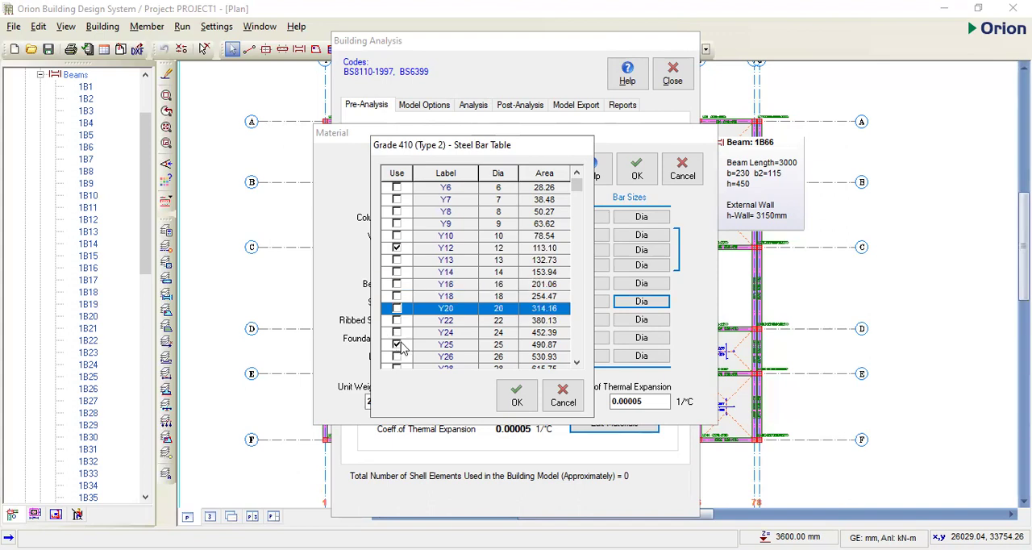
{"action": "left_click", "coordinate": [396, 344]}
{"action": "scroll", "coordinate": [407, 319], "scroll_direction": "down", "scroll_amount": 2}
{"action": "left_click", "coordinate": [395, 320]}
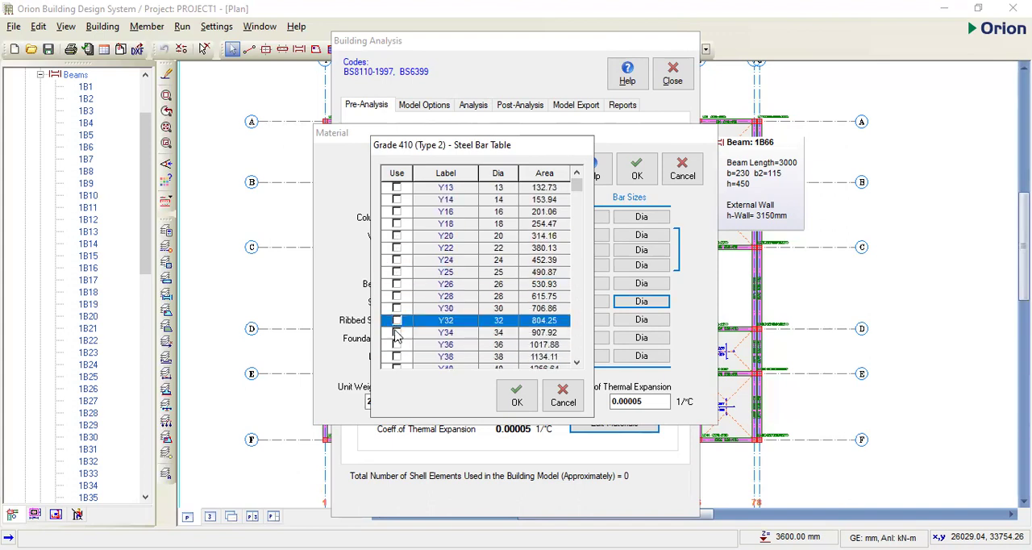
{"action": "scroll", "coordinate": [398, 338], "scroll_direction": "down", "scroll_amount": 2}
{"action": "left_click", "coordinate": [517, 395]}
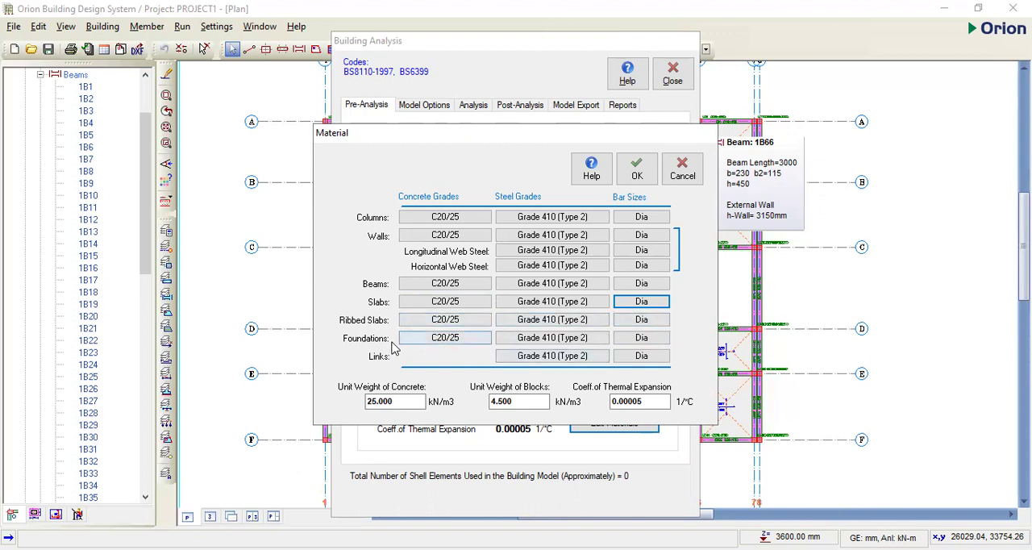
- Exclude bar sizes Y10, Y13, Y20, Y25 and Y32 for foundations, keeping only Y16 in use
{"action": "left_click", "coordinate": [642, 341]}
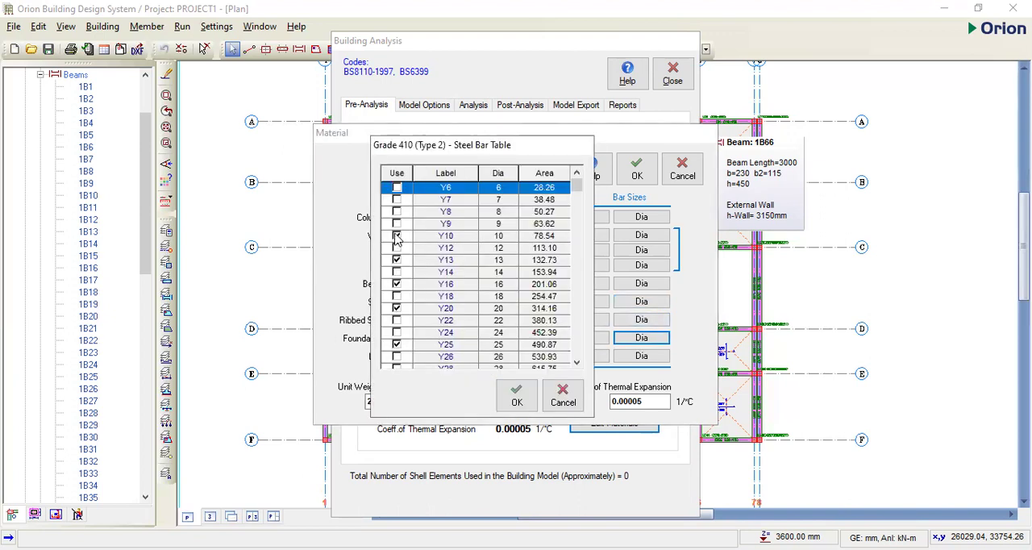
{"action": "left_click", "coordinate": [396, 236]}
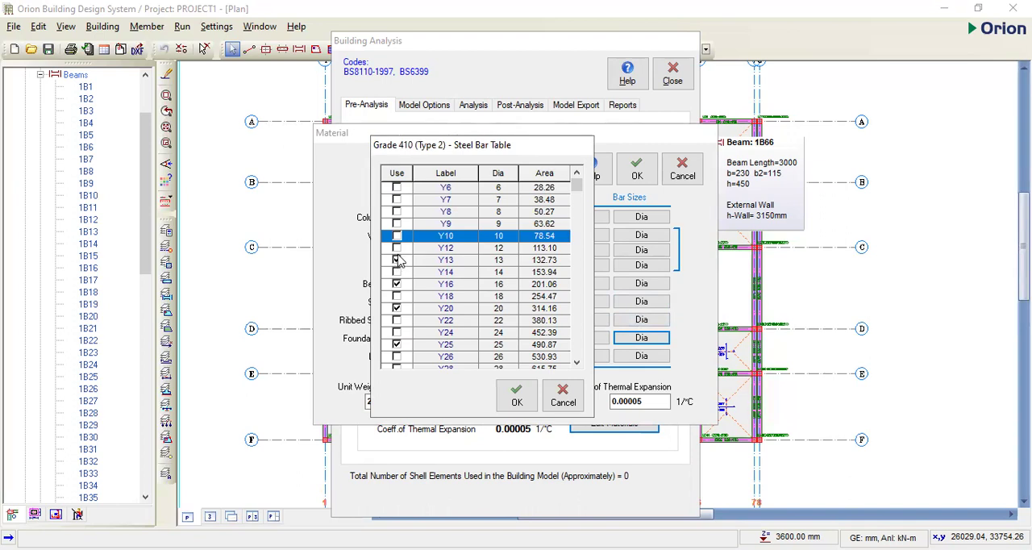
{"action": "left_click", "coordinate": [396, 260]}
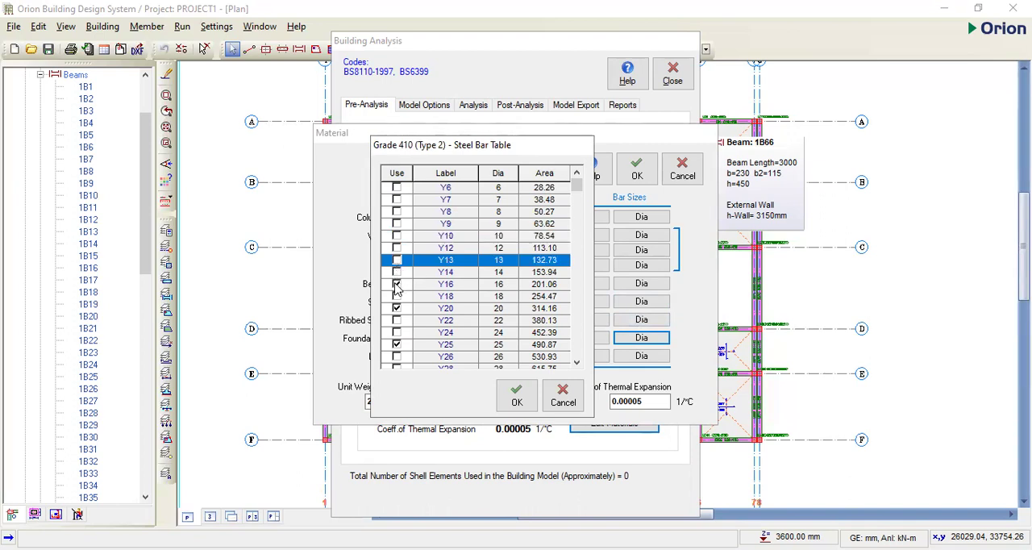
{"action": "left_click", "coordinate": [396, 308]}
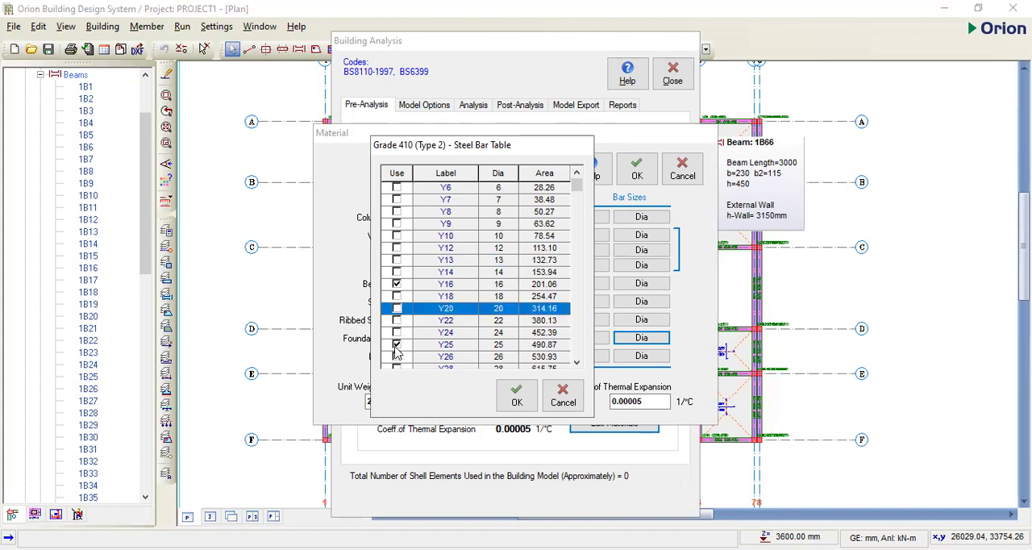
{"action": "left_click", "coordinate": [396, 345]}
{"action": "scroll", "coordinate": [396, 355], "scroll_direction": "down", "scroll_amount": 2}
{"action": "left_click", "coordinate": [397, 334]}
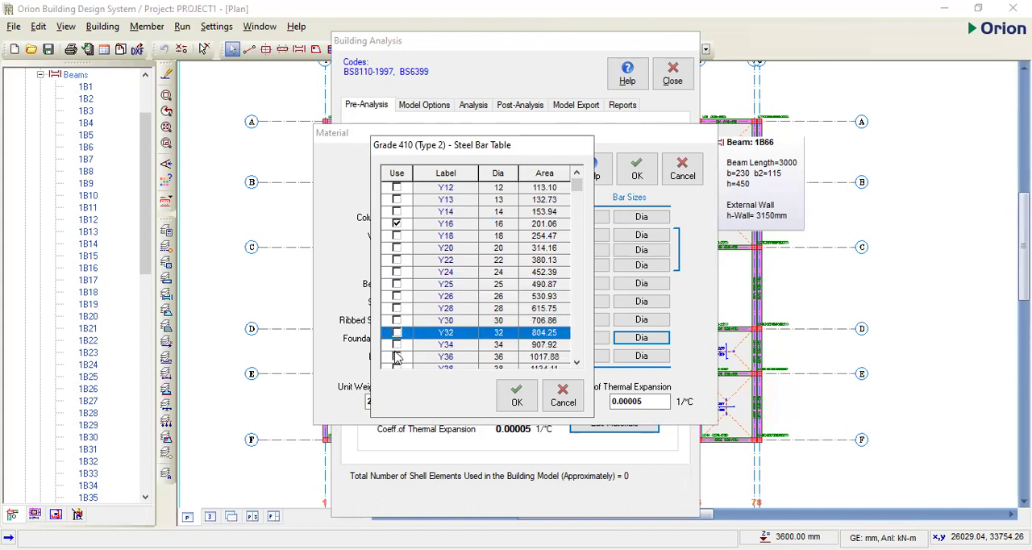
{"action": "scroll", "coordinate": [399, 355], "scroll_direction": "down", "scroll_amount": 3}
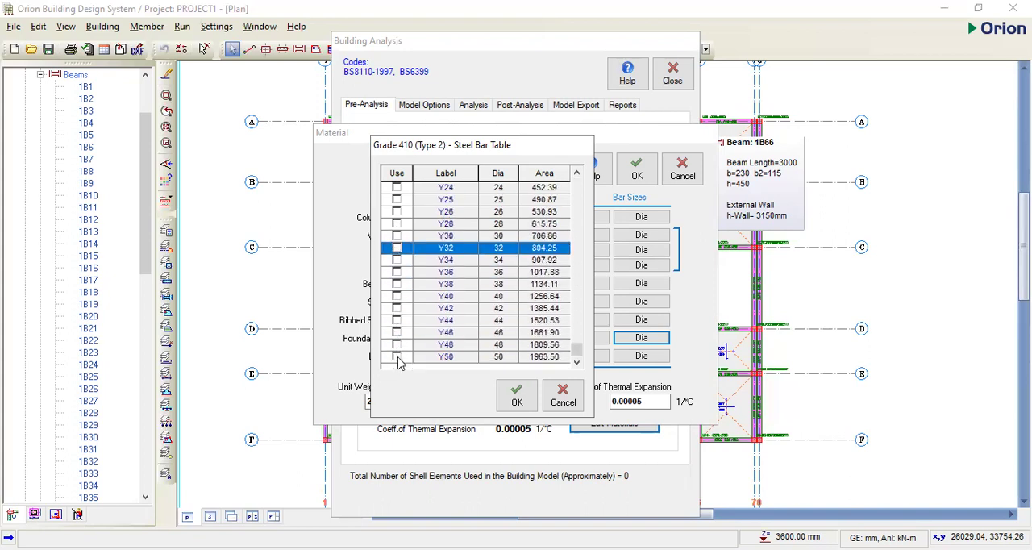
{"action": "left_click", "coordinate": [517, 395]}
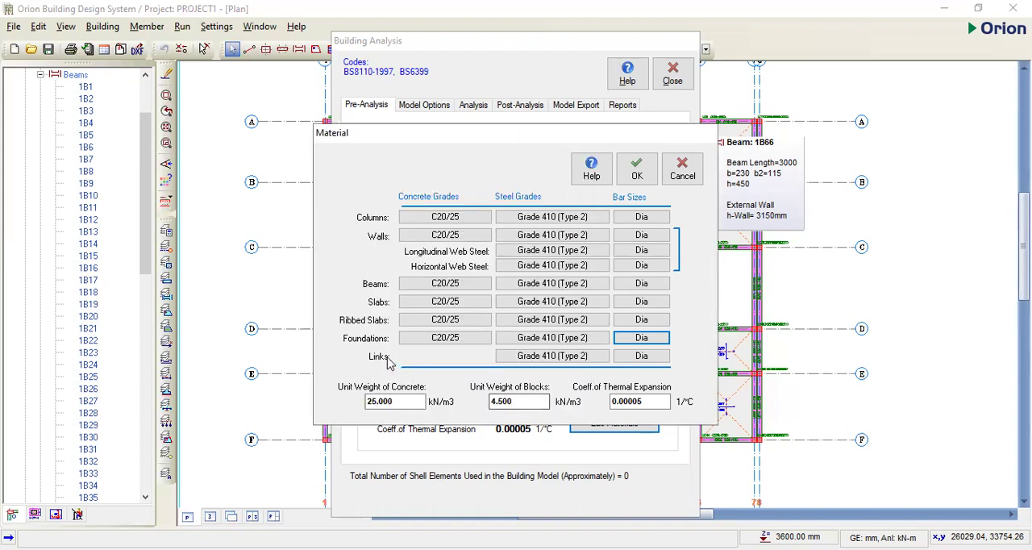
- Exclude bar sizes Y8, Y9, Y13, Y18, Y20, Y25 and Y32 for links, keeping only Y10, and close the building analysis
{"action": "left_click", "coordinate": [657, 361]}
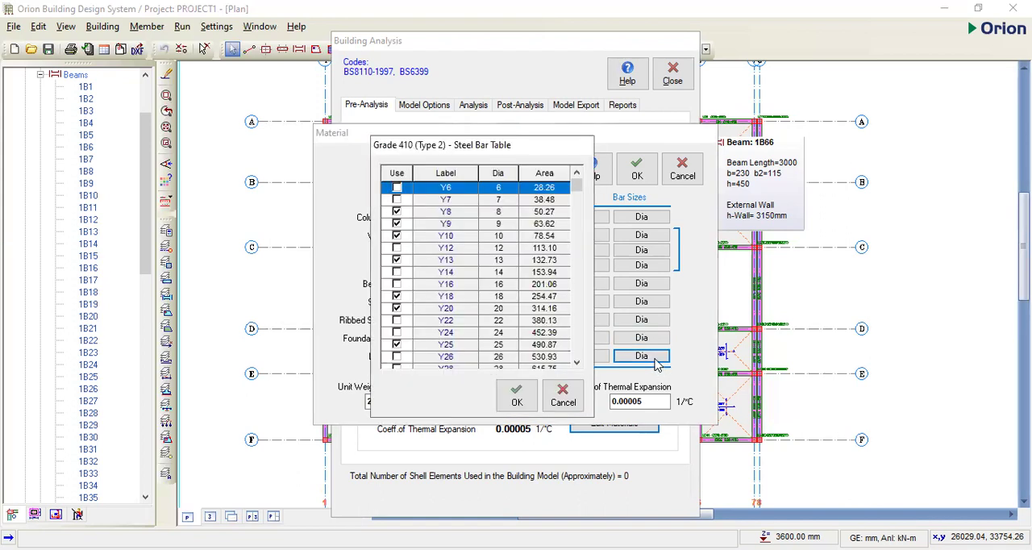
{"action": "left_click", "coordinate": [397, 213]}
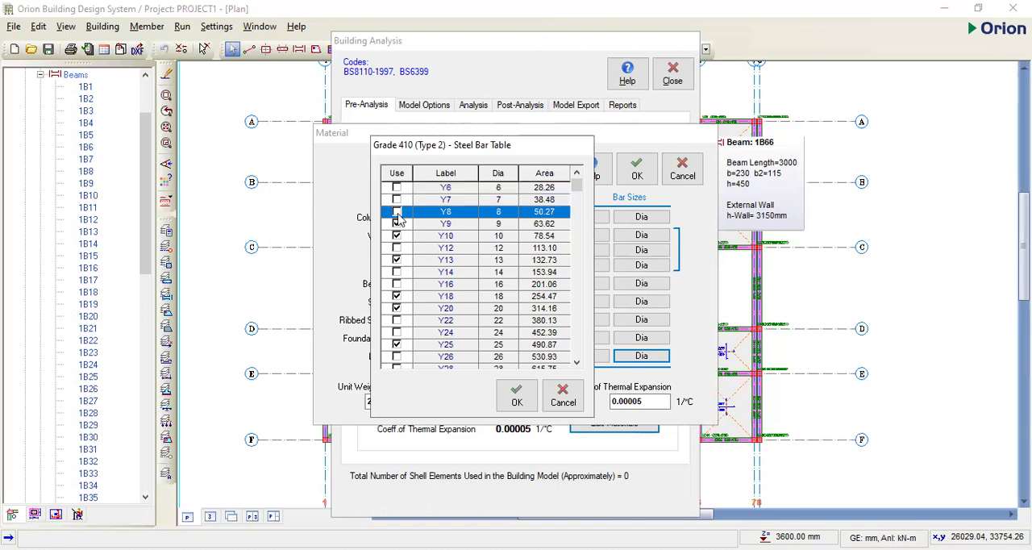
{"action": "left_click", "coordinate": [396, 224]}
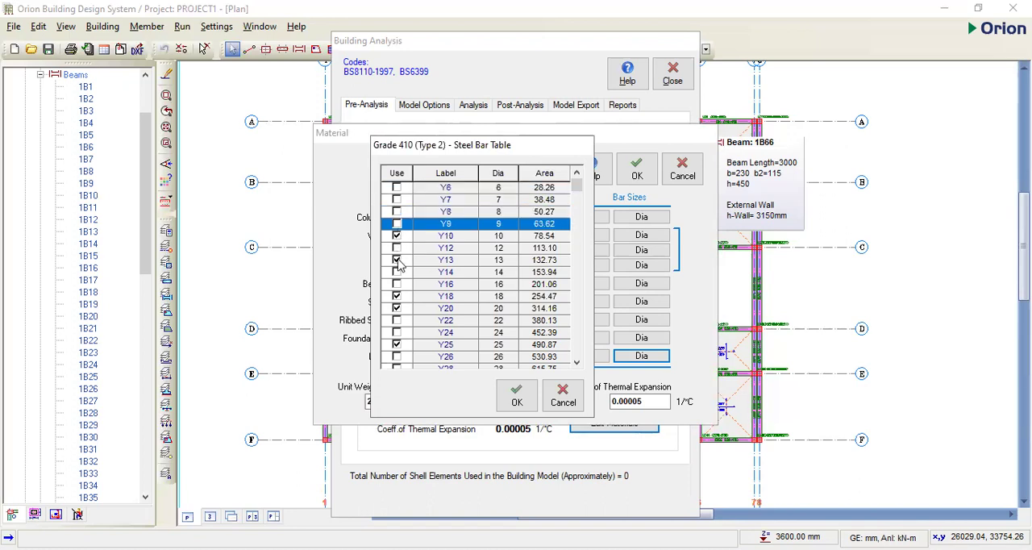
{"action": "left_click", "coordinate": [397, 260]}
{"action": "left_click", "coordinate": [397, 297]}
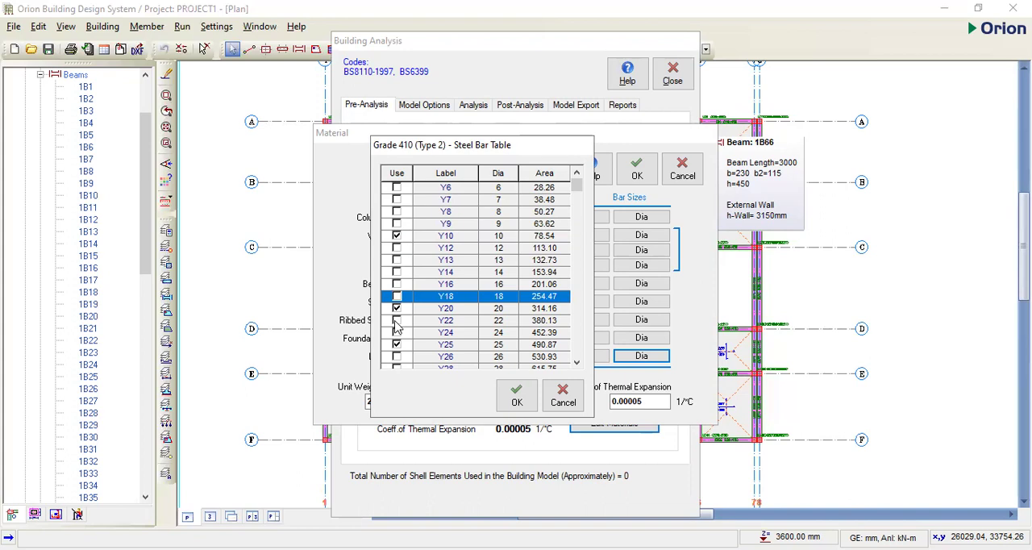
{"action": "left_click", "coordinate": [397, 309]}
{"action": "left_click", "coordinate": [397, 344]}
{"action": "scroll", "coordinate": [403, 331], "scroll_direction": "down", "scroll_amount": 3}
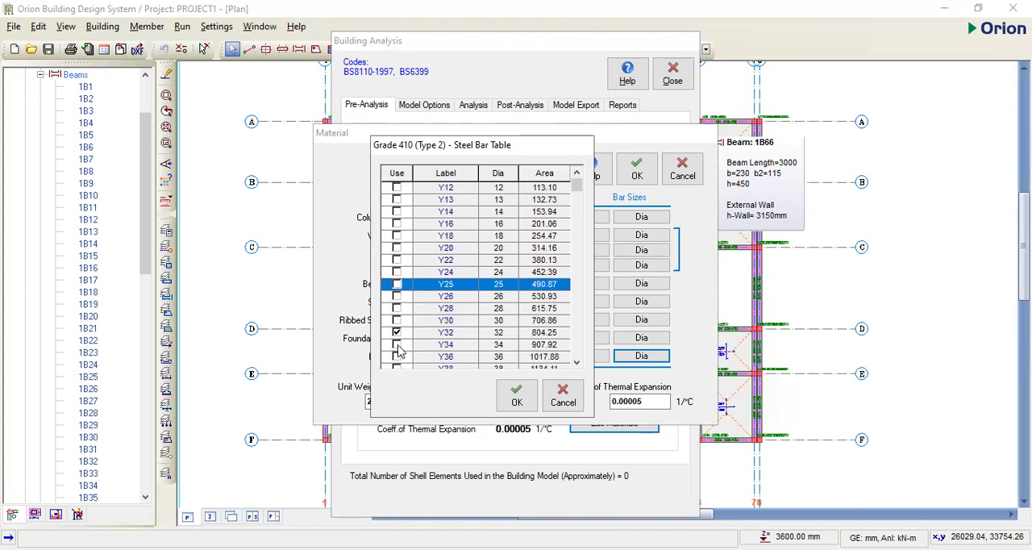
{"action": "left_click", "coordinate": [397, 309]}
{"action": "scroll", "coordinate": [399, 314], "scroll_direction": "down", "scroll_amount": 2}
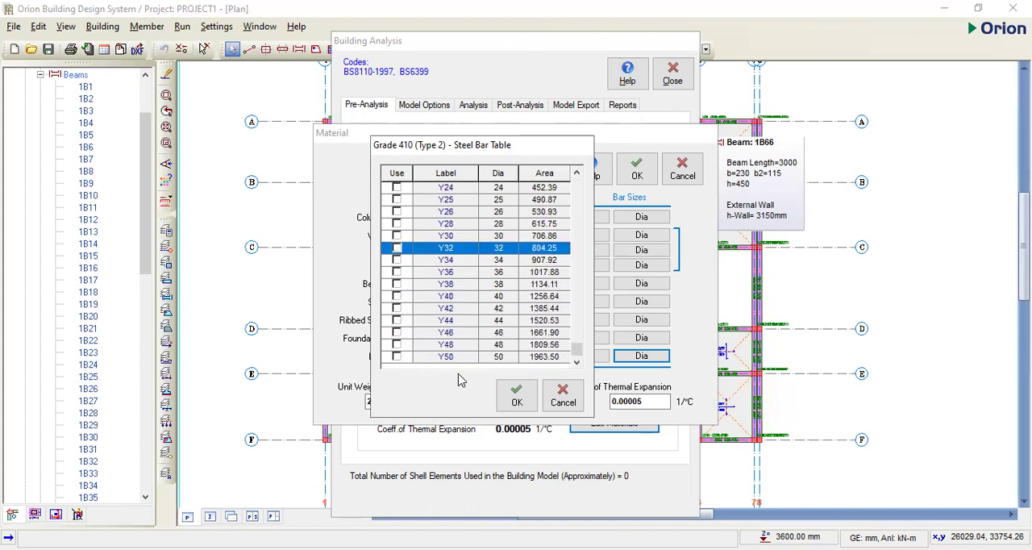
{"action": "left_click", "coordinate": [516, 395]}
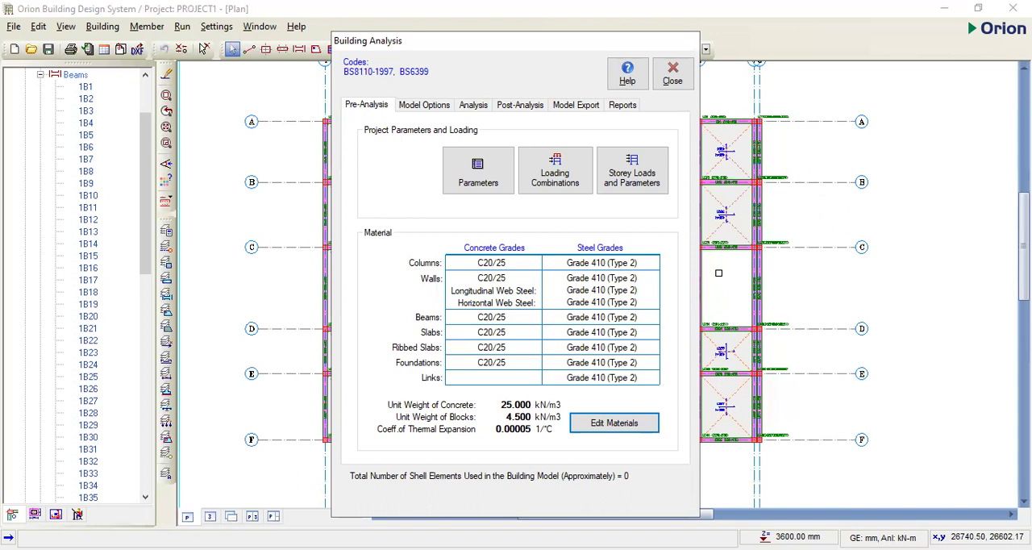
{"action": "left_click", "coordinate": [719, 274]}
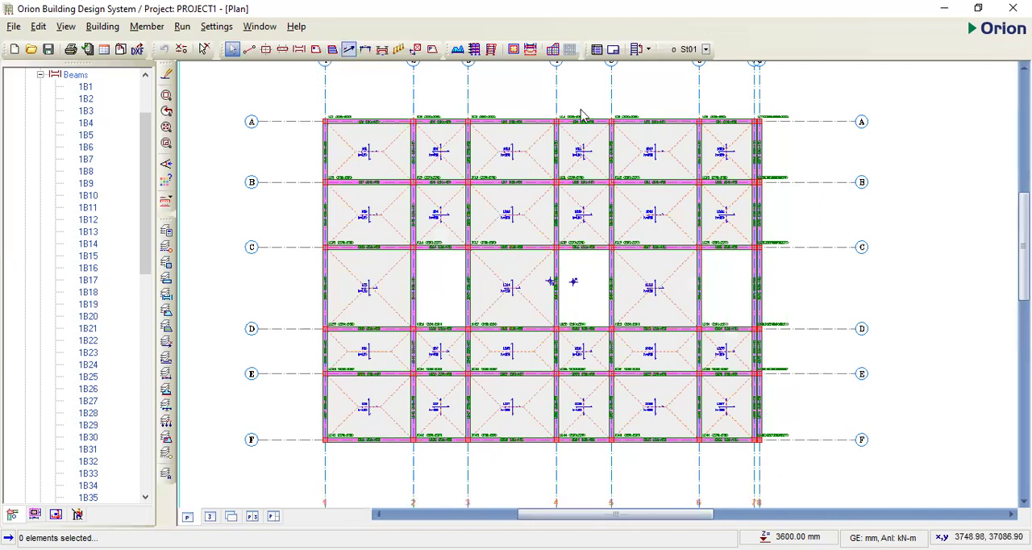
- Draw X-direction analytical slab strips from the axis 8 side towards axis 1 through slab rows A to F, with separate strips for the three C–D slabs
{"action": "left_click_drag", "start_coordinate": [758, 151], "coordinate": [295, 159]}
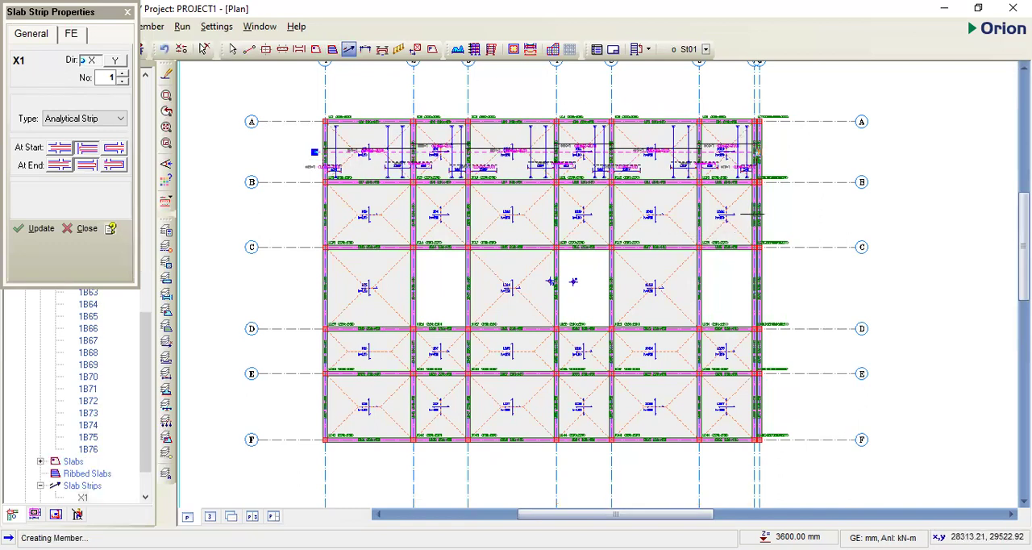
{"action": "left_click_drag", "start_coordinate": [758, 212], "coordinate": [313, 218]}
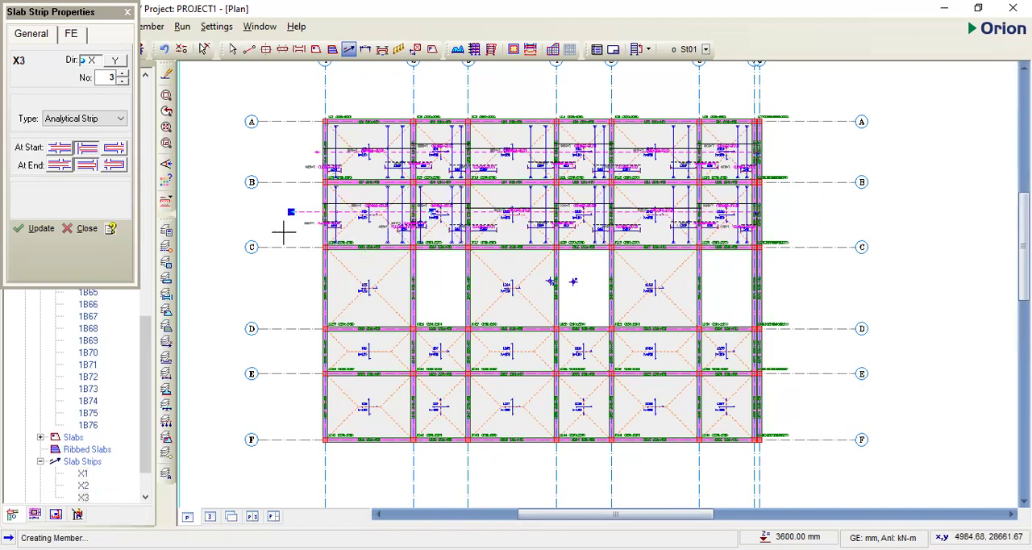
{"action": "left_click_drag", "start_coordinate": [425, 286], "coordinate": [292, 295]}
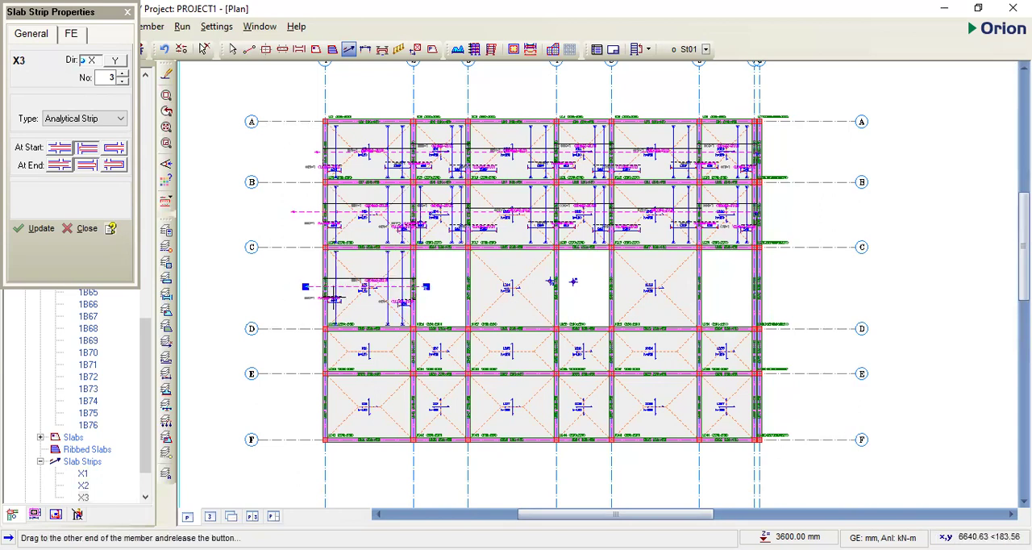
{"action": "left_click_drag", "start_coordinate": [574, 281], "coordinate": [453, 287]}
{"action": "left_click_drag", "start_coordinate": [715, 281], "coordinate": [595, 282]}
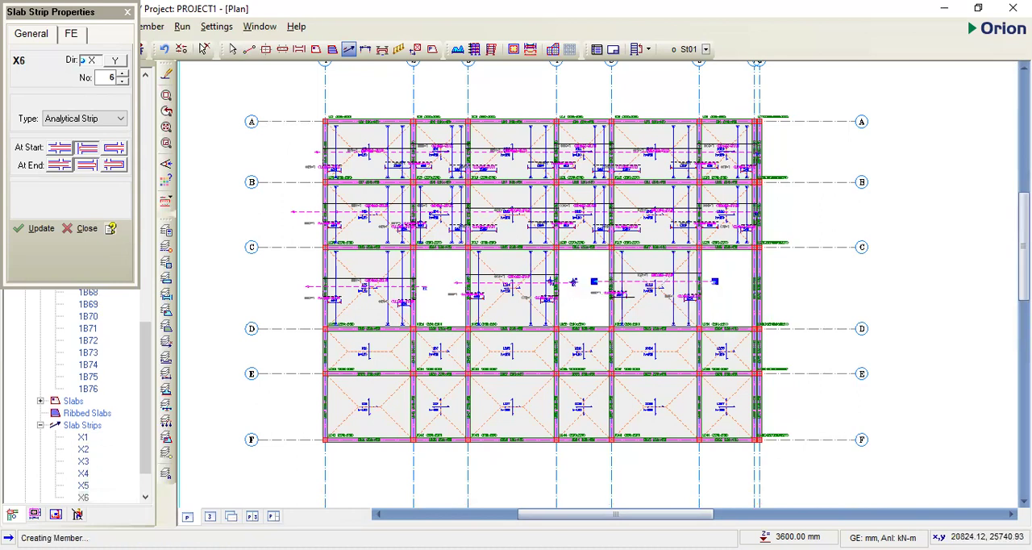
{"action": "left_click_drag", "start_coordinate": [758, 348], "coordinate": [302, 356]}
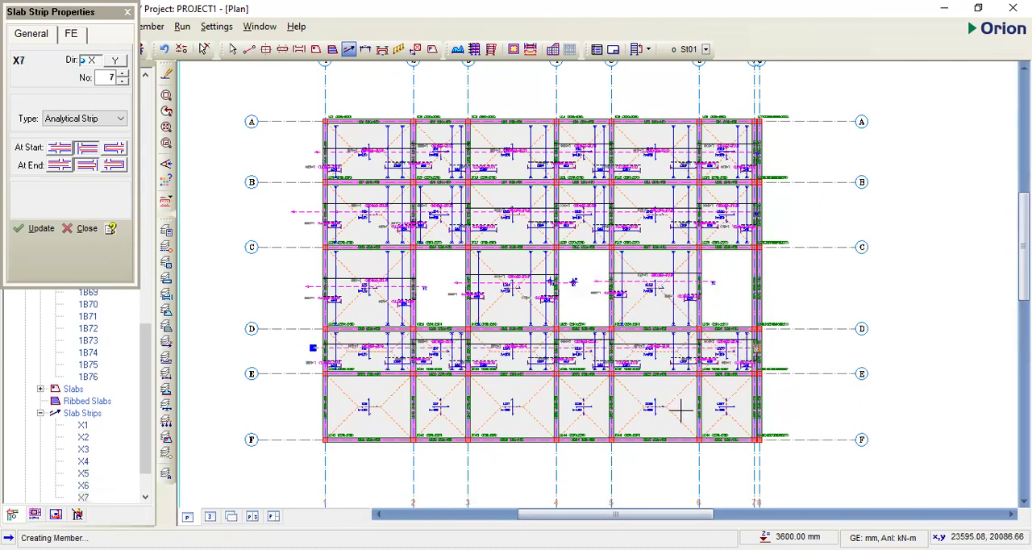
{"action": "left_click_drag", "start_coordinate": [758, 400], "coordinate": [299, 410]}
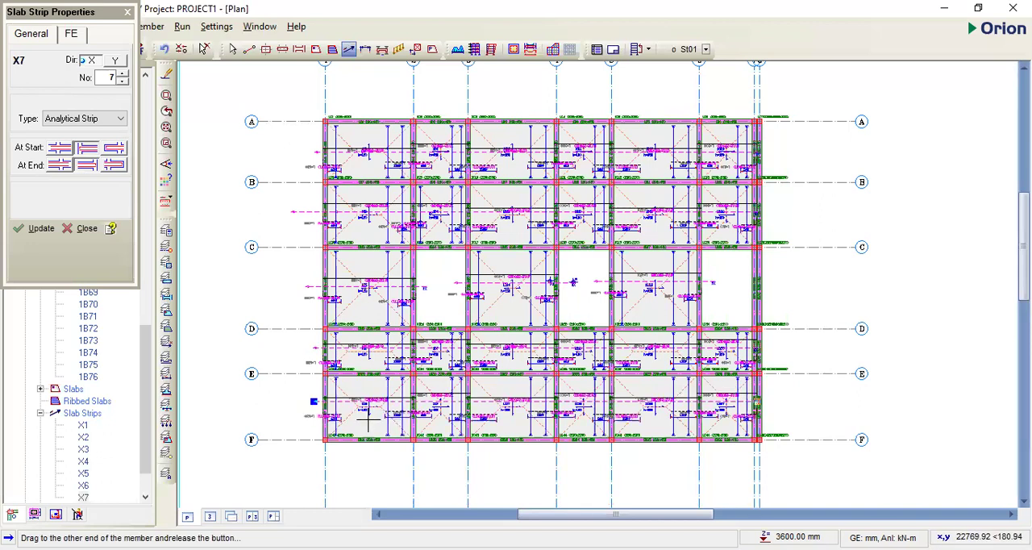
- Examine the orientation and bar labels of the slab strip through slab 1S8 between axes E and F
{"action": "scroll", "coordinate": [434, 397], "scroll_direction": "up", "scroll_amount": 3}
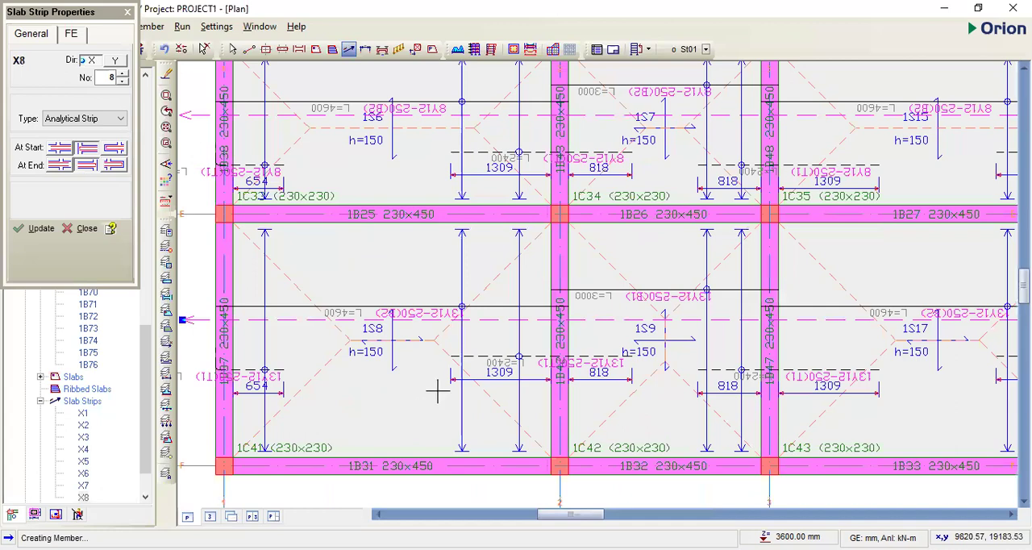
{"action": "scroll", "coordinate": [545, 234], "scroll_direction": "down", "scroll_amount": 3}
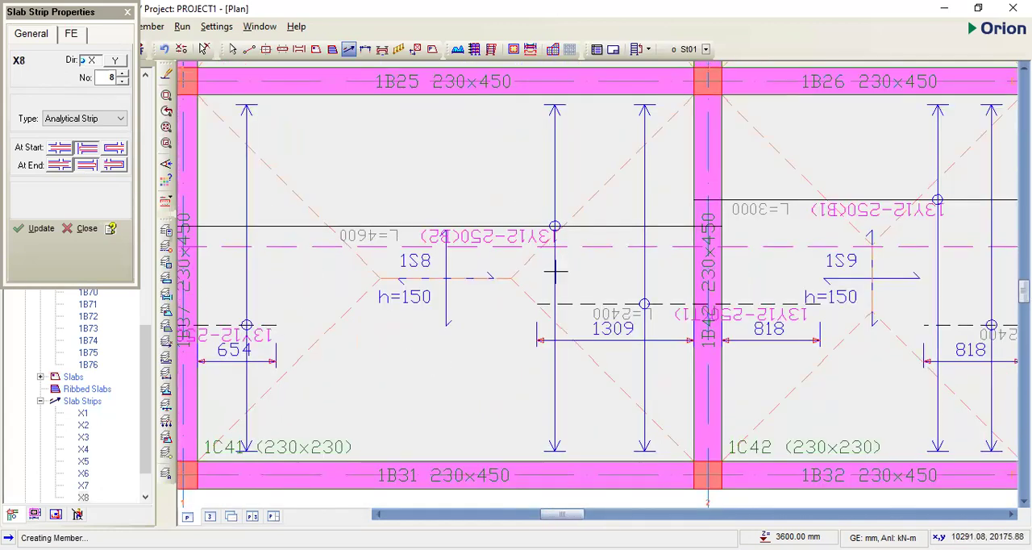
{"action": "scroll", "coordinate": [757, 312], "scroll_direction": "up", "scroll_amount": 3}
{"action": "scroll", "coordinate": [778, 273], "scroll_direction": "down", "scroll_amount": 1}
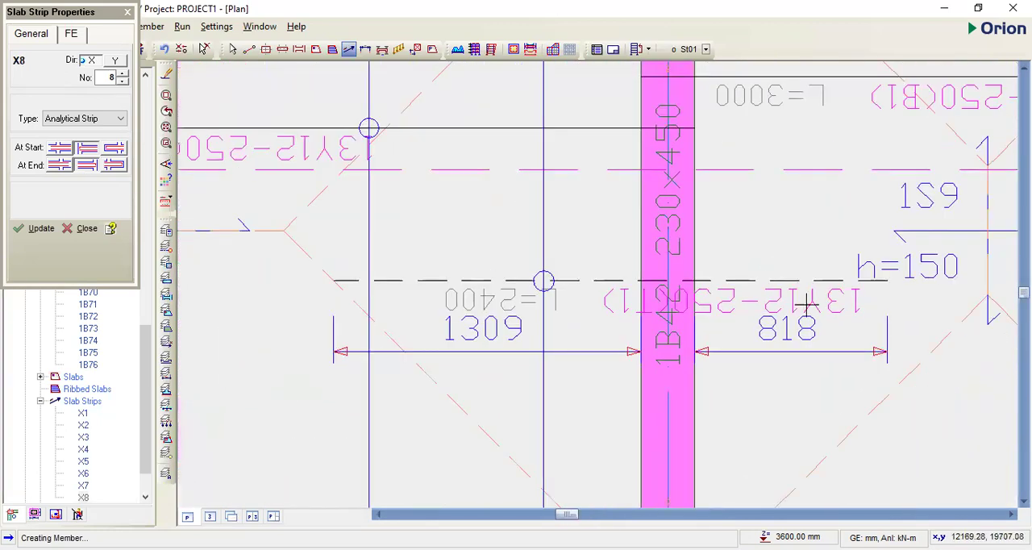
{"action": "scroll", "coordinate": [709, 298], "scroll_direction": "down", "scroll_amount": 2}
{"action": "scroll", "coordinate": [418, 234], "scroll_direction": "up", "scroll_amount": 2}
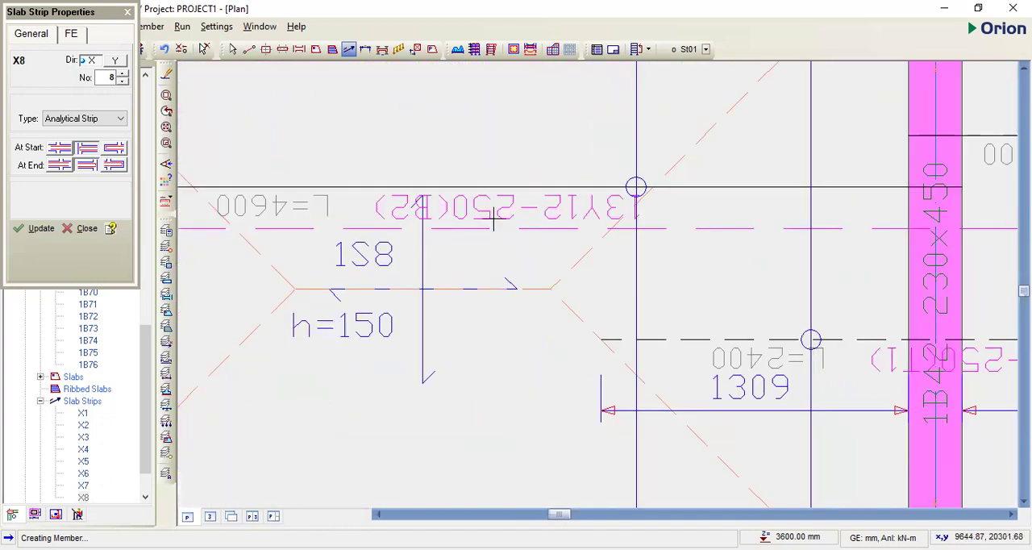
{"action": "scroll", "coordinate": [607, 213], "scroll_direction": "up", "scroll_amount": 2}
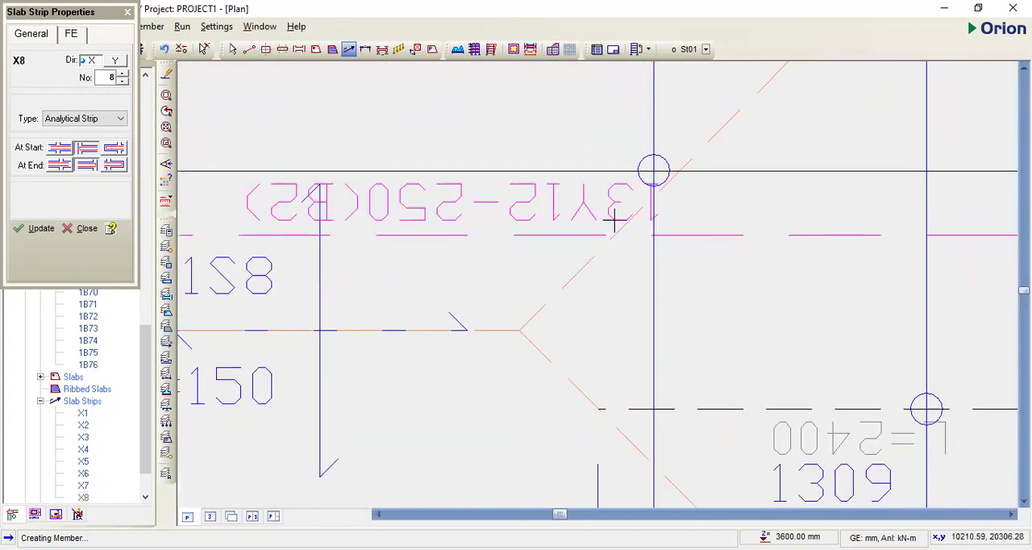
{"action": "scroll", "coordinate": [648, 200], "scroll_direction": "down", "scroll_amount": 2}
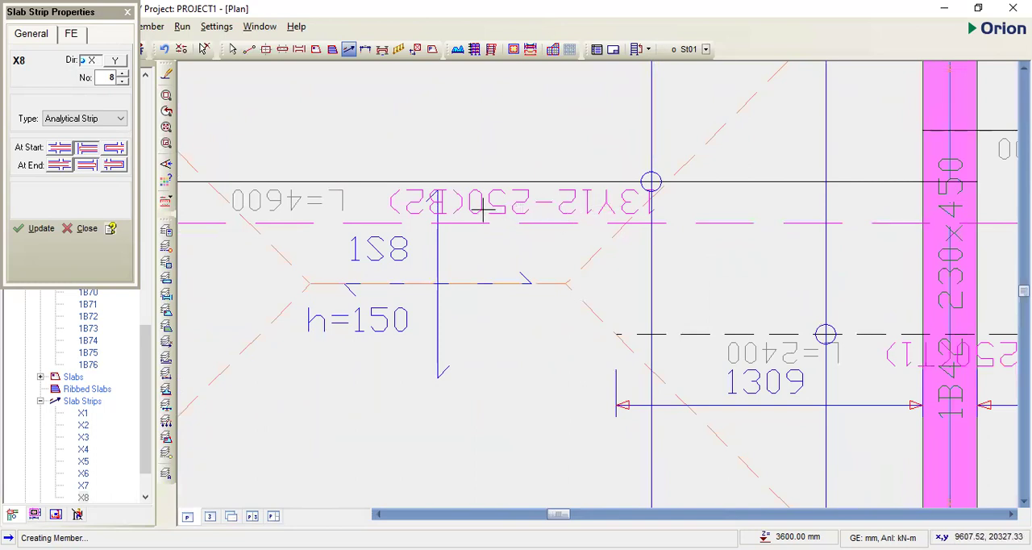
{"action": "scroll", "coordinate": [482, 211], "scroll_direction": "down", "scroll_amount": 1}
{"action": "scroll", "coordinate": [388, 214], "scroll_direction": "up", "scroll_amount": 2}
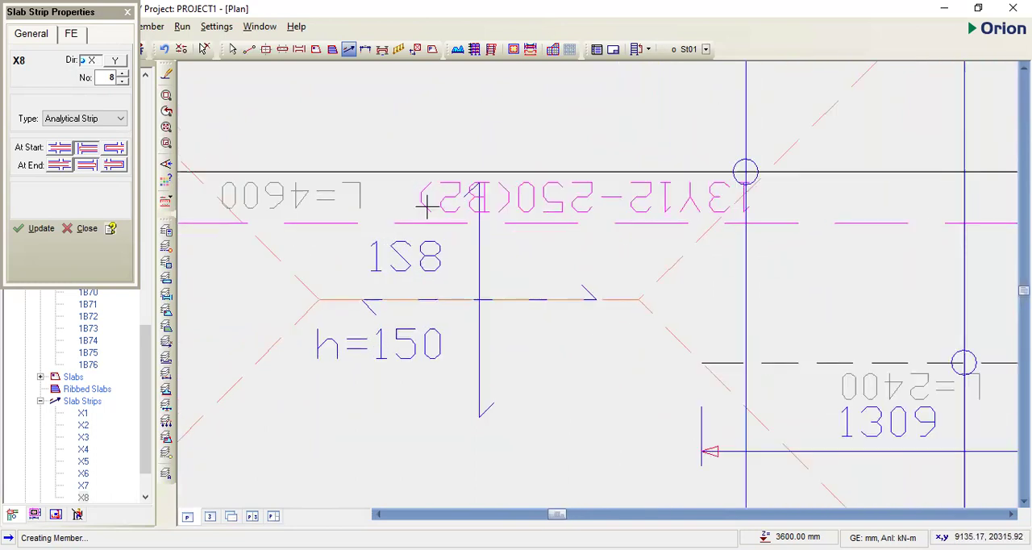
{"action": "scroll", "coordinate": [548, 230], "scroll_direction": "down", "scroll_amount": 2}
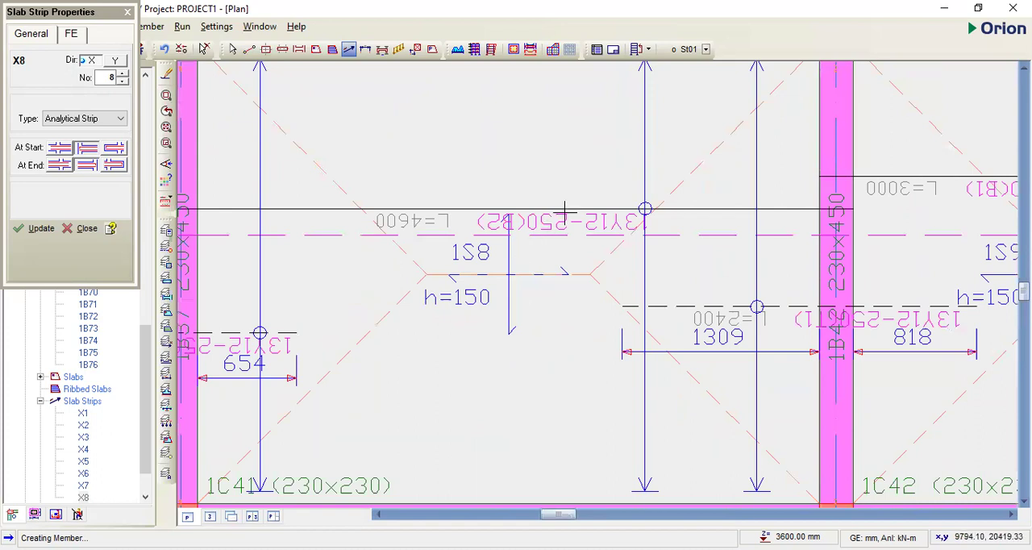
{"action": "scroll", "coordinate": [565, 210], "scroll_direction": "down", "scroll_amount": 1}
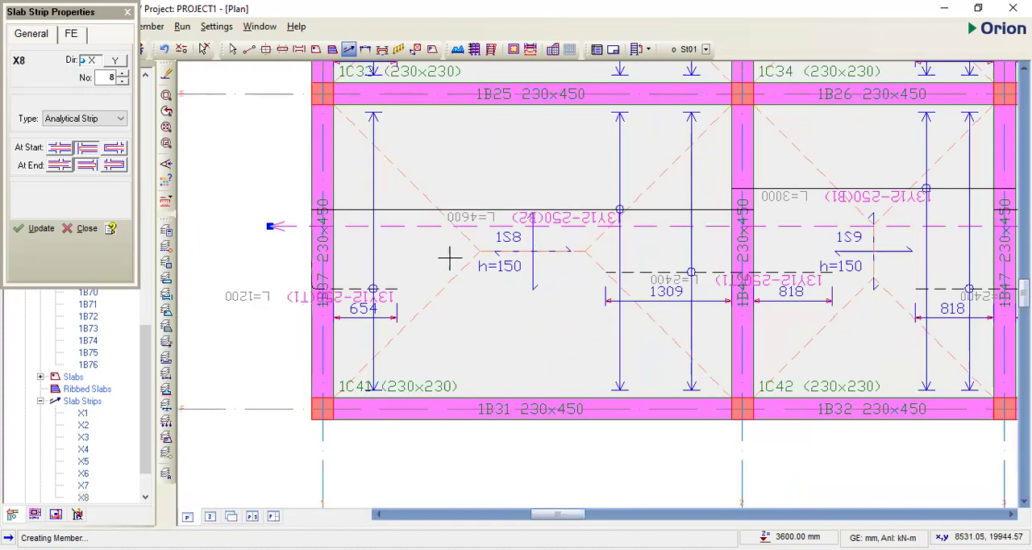
{"action": "scroll", "coordinate": [450, 258], "scroll_direction": "down", "scroll_amount": 3}
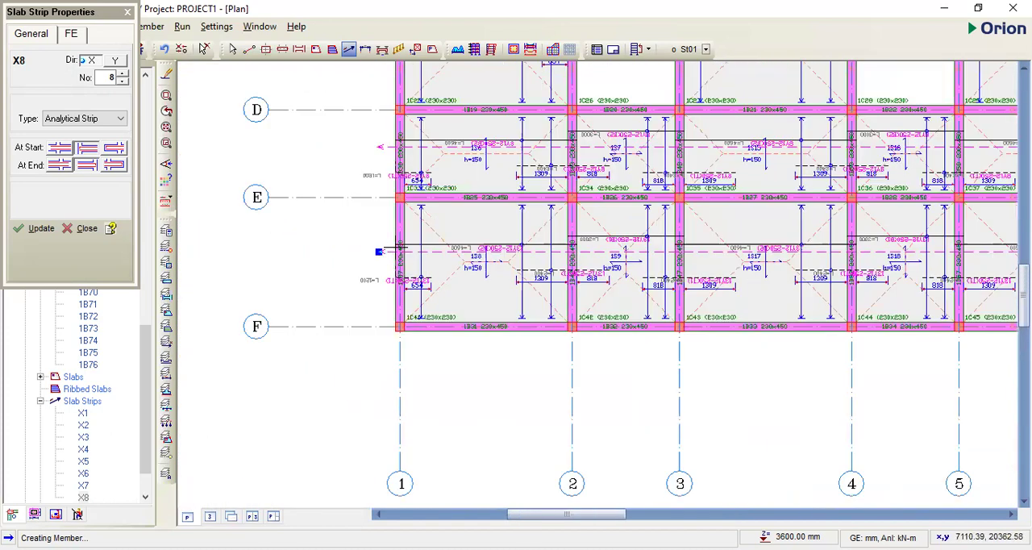
{"action": "key", "text": "Escape"}
- Delete the slab strips running through rows E–F and D–E
{"action": "left_click", "coordinate": [380, 250]}
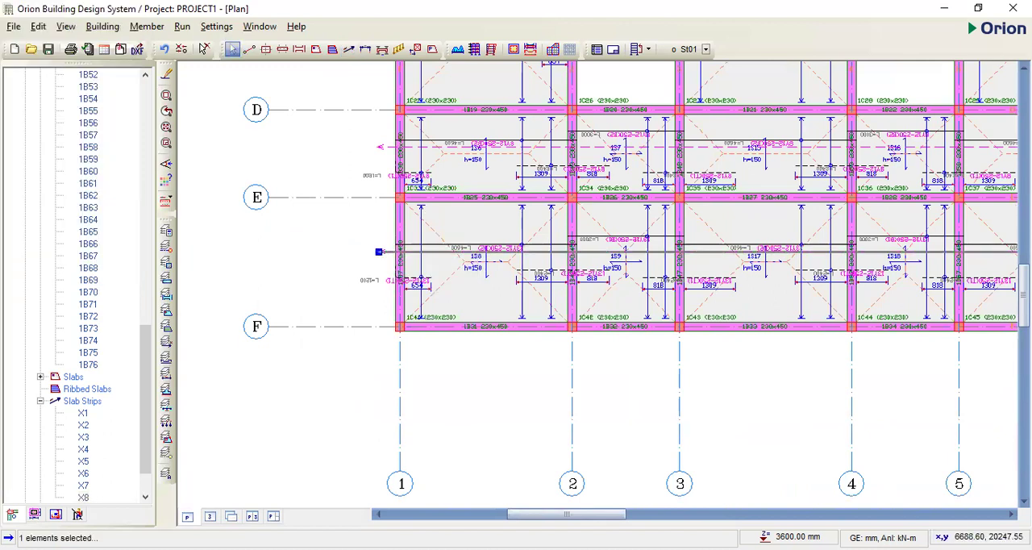
{"action": "key", "text": "Delete"}
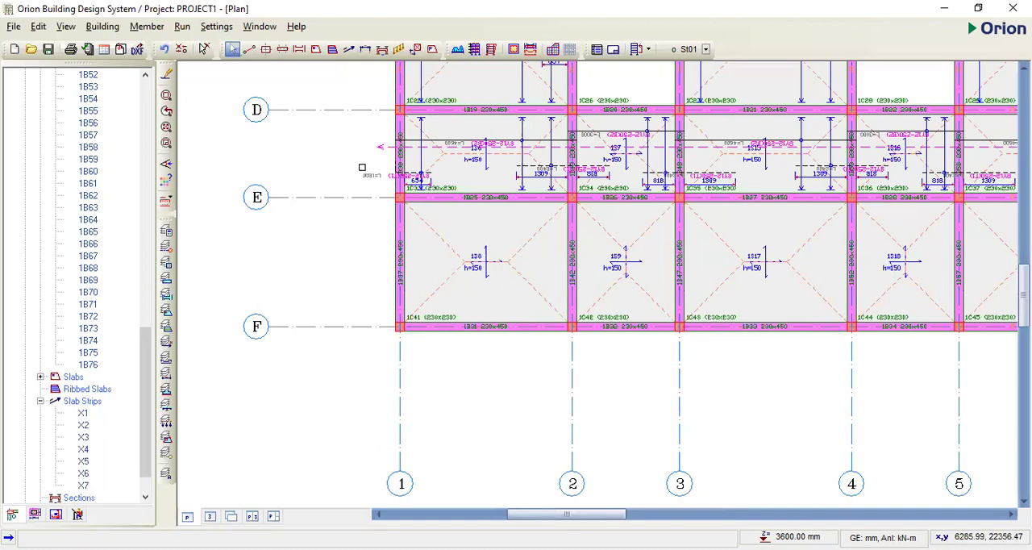
{"action": "left_click", "coordinate": [379, 148]}
{"action": "scroll", "coordinate": [427, 241], "scroll_direction": "down", "scroll_amount": 2}
{"action": "key", "text": "Delete"}
- Delete the three separate slab strips across the slabs between axes C and D
{"action": "left_click", "coordinate": [565, 166]}
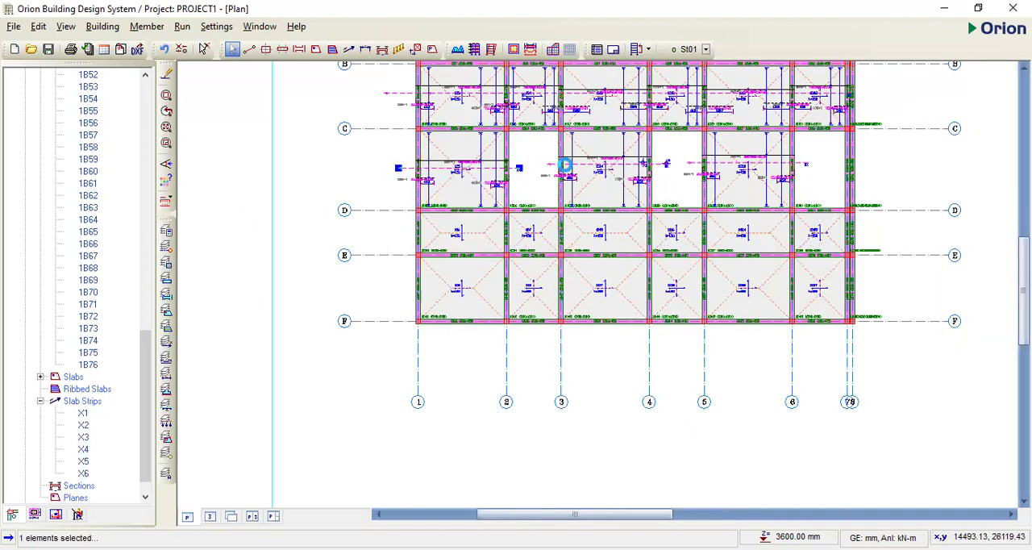
{"action": "key", "text": "Delete"}
{"action": "left_click", "coordinate": [590, 164]}
{"action": "key", "text": "Delete"}
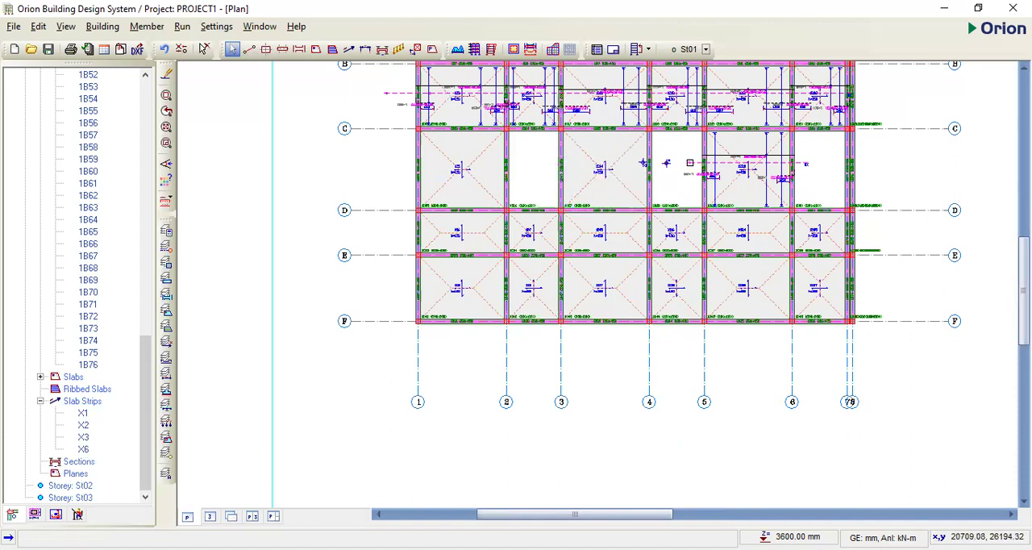
{"action": "left_click", "coordinate": [689, 163]}
{"action": "key", "text": "Delete"}
- Delete all remaining slab strips in rows B–C and A–B
{"action": "scroll", "coordinate": [523, 248], "scroll_direction": "down", "scroll_amount": 2}
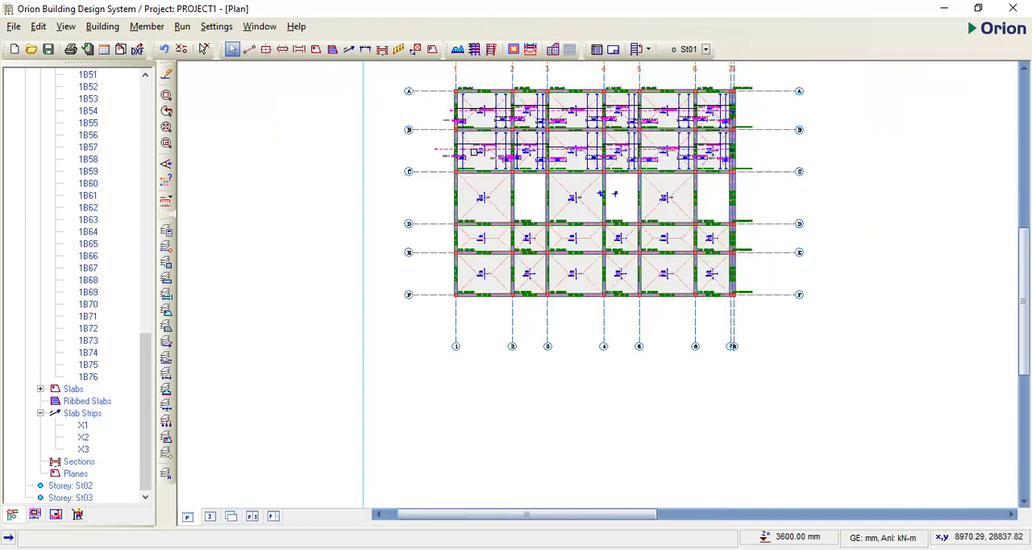
{"action": "scroll", "coordinate": [428, 154], "scroll_direction": "up", "scroll_amount": 2}
{"action": "left_click", "coordinate": [427, 151]}
{"action": "key", "text": "Delete"}
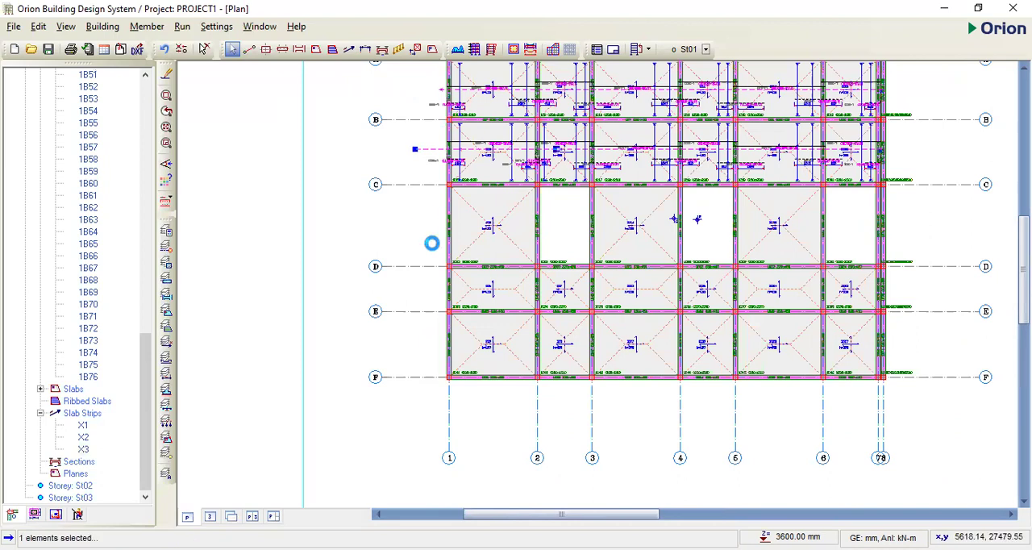
{"action": "scroll", "coordinate": [431, 243], "scroll_direction": "down", "scroll_amount": 1}
{"action": "left_click", "coordinate": [496, 167]}
{"action": "key", "text": "Delete"}
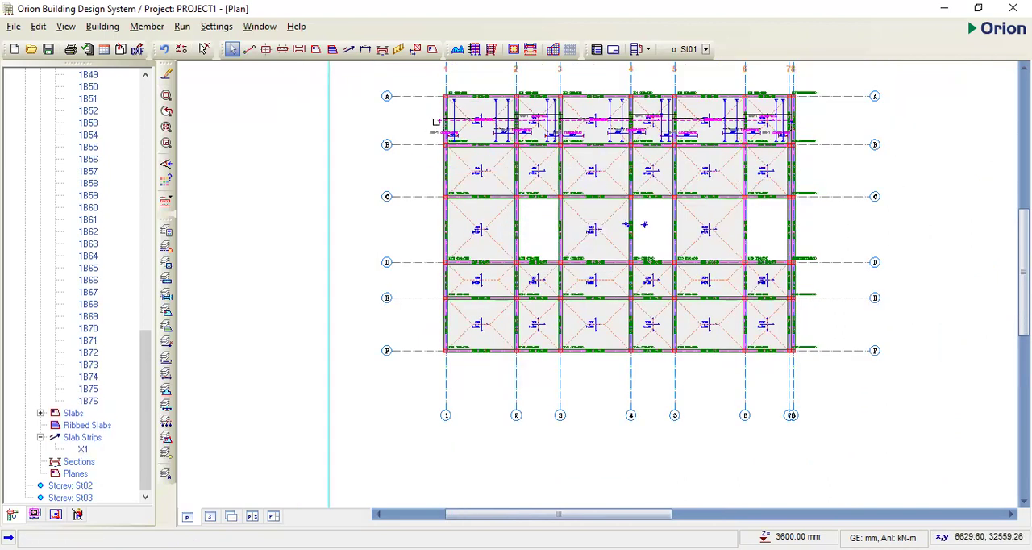
{"action": "left_click", "coordinate": [438, 121]}
{"action": "key", "text": "Delete"}
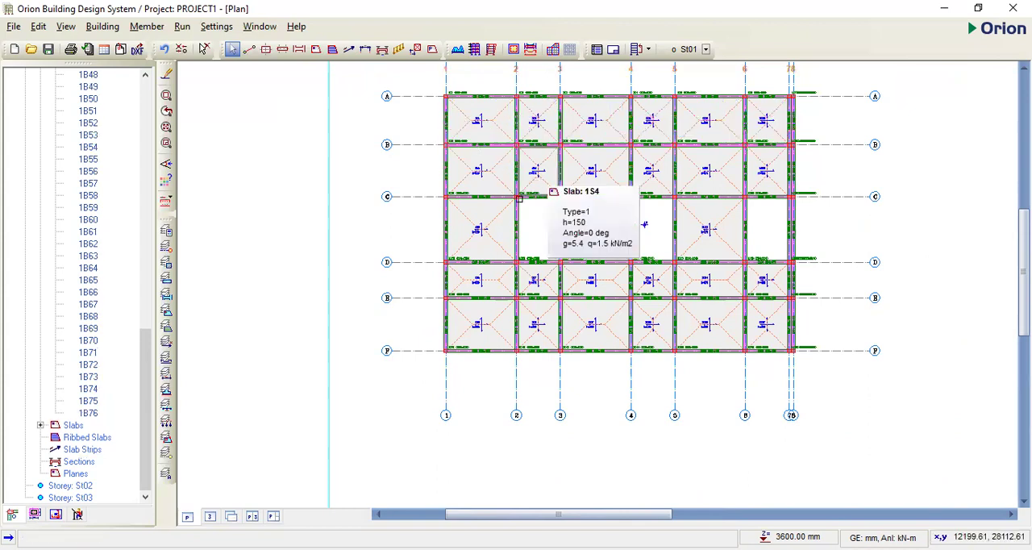
{"action": "scroll", "coordinate": [342, 233], "scroll_direction": "down", "scroll_amount": 2}
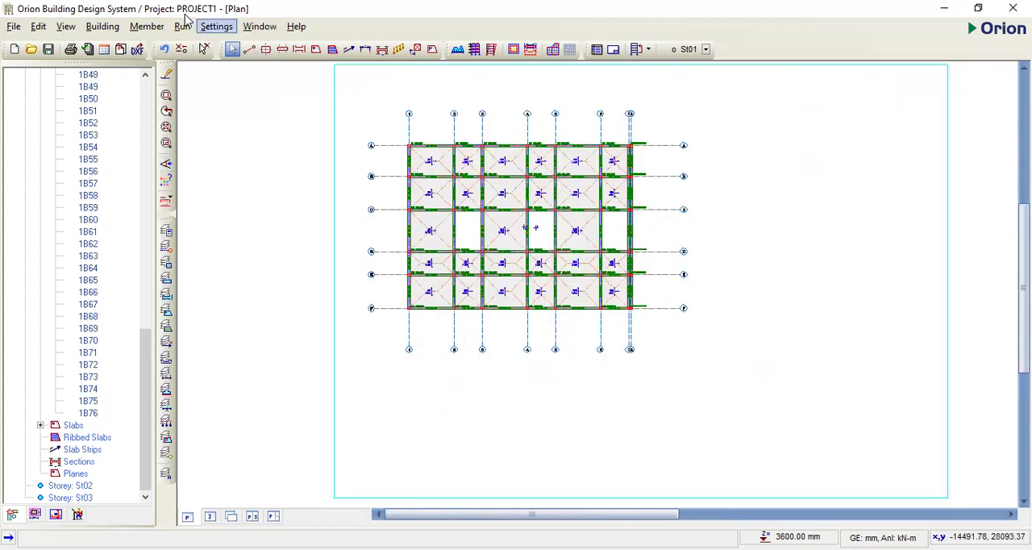
{"action": "left_click", "coordinate": [217, 26]}
{"action": "key", "text": "Down"}
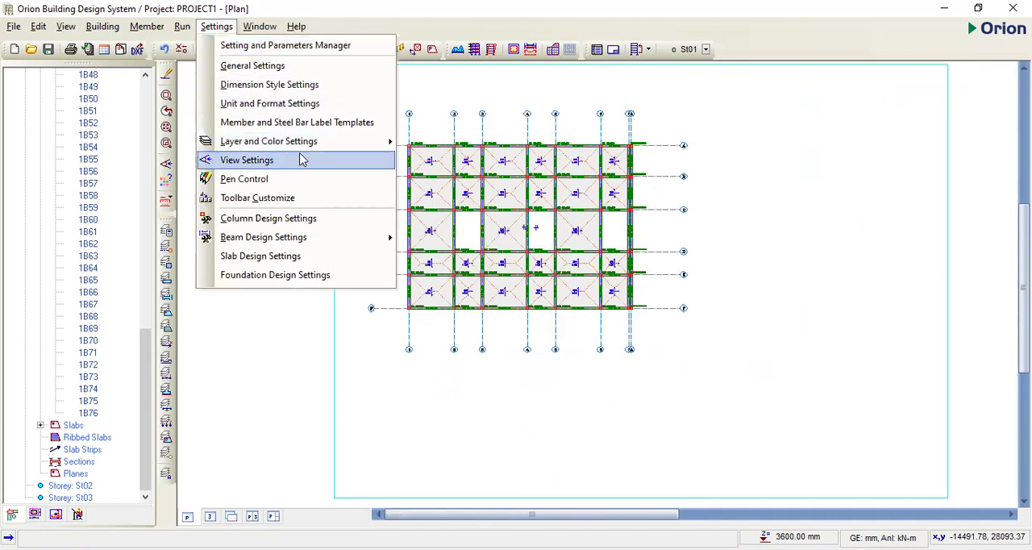
{"action": "left_click", "coordinate": [297, 219]}
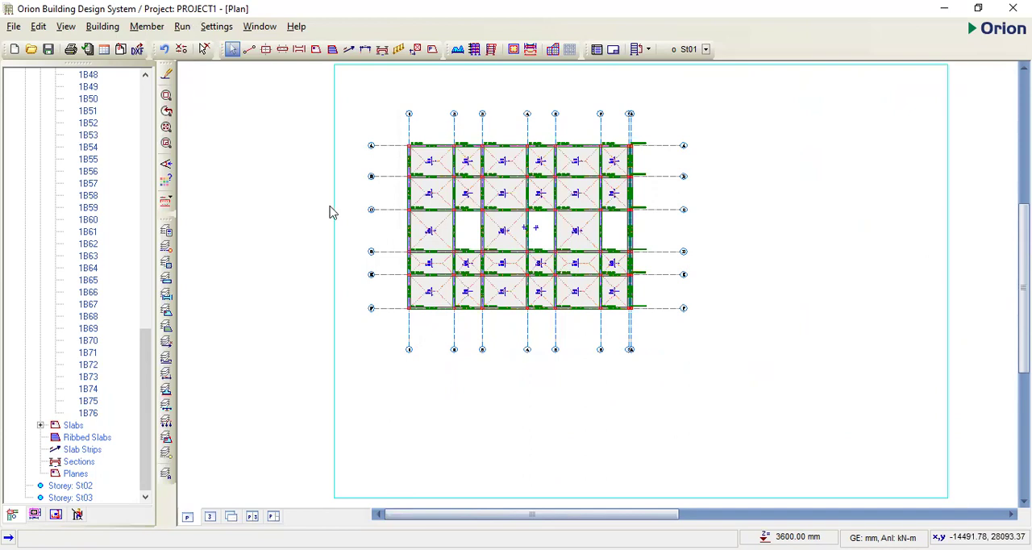
{"action": "left_click", "coordinate": [343, 208]}
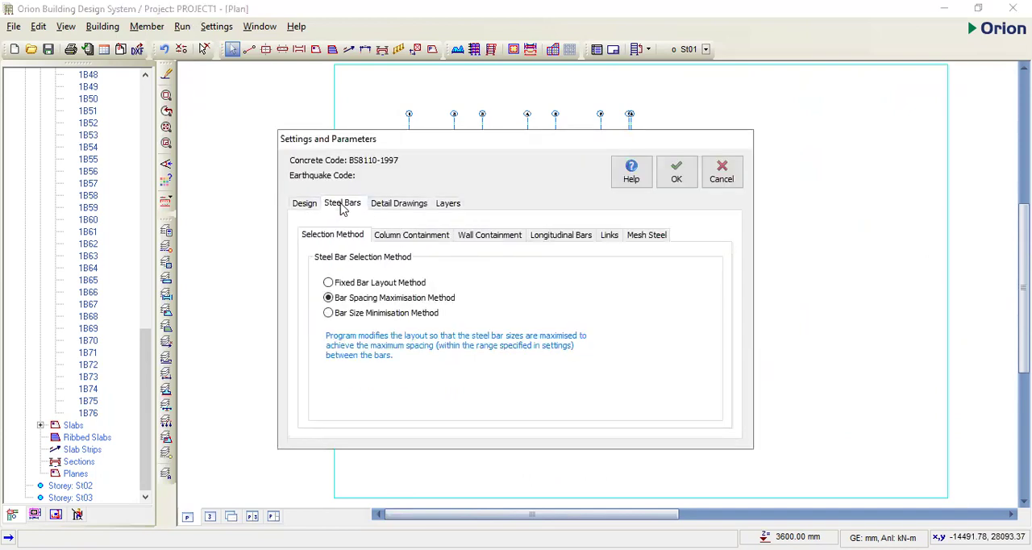
{"action": "left_click", "coordinate": [425, 235]}
{"action": "left_click", "coordinate": [503, 240]}
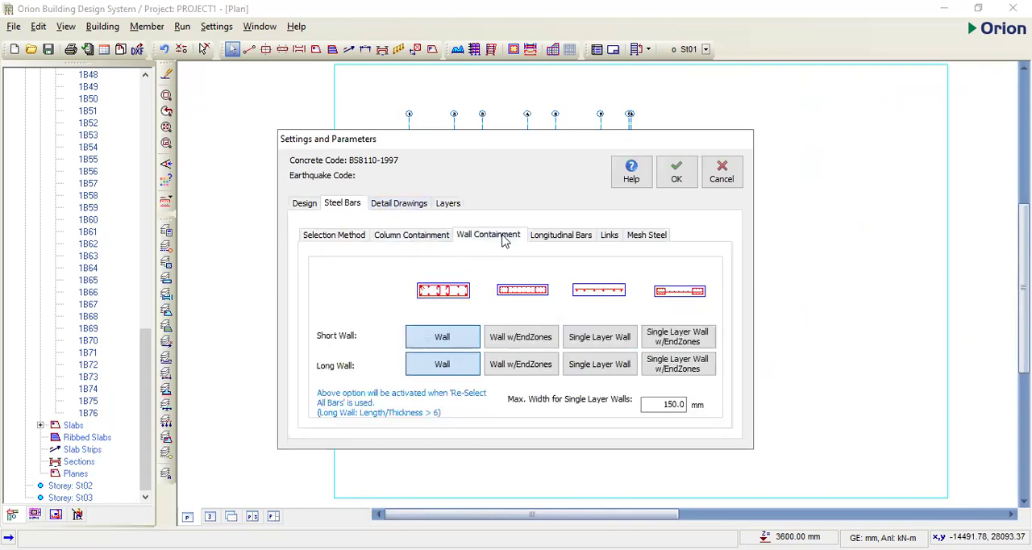
{"action": "left_click", "coordinate": [536, 336]}
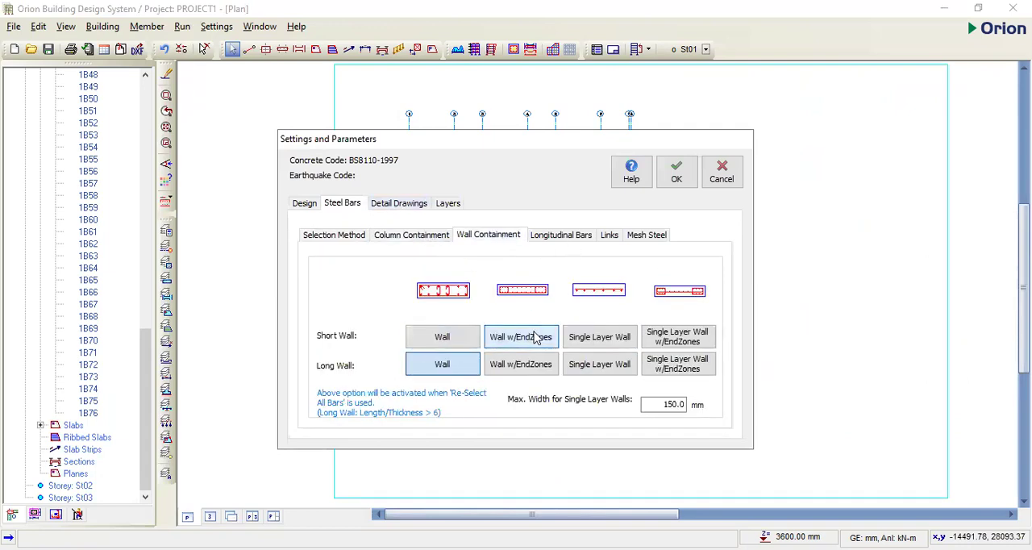
{"action": "left_click", "coordinate": [525, 364]}
{"action": "left_click", "coordinate": [564, 240]}
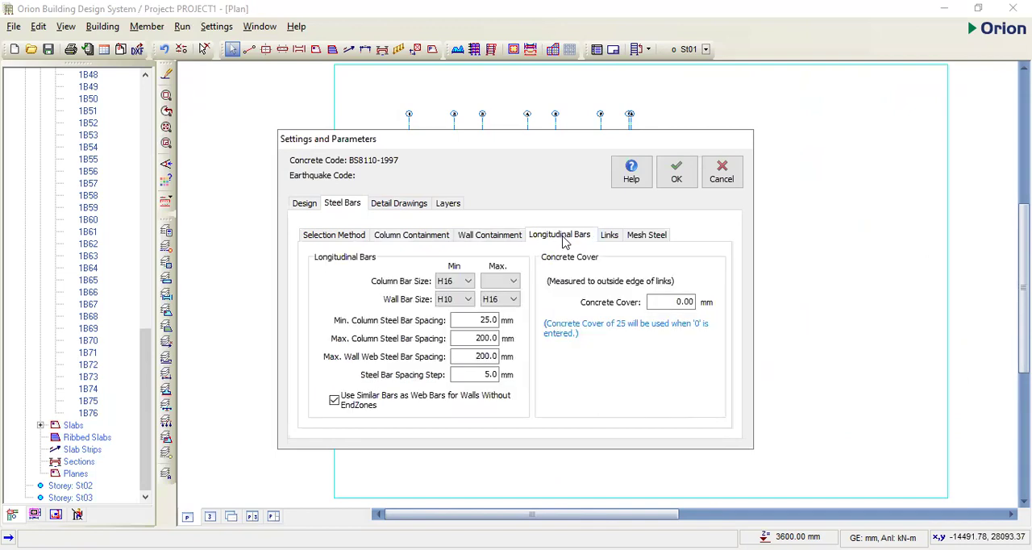
{"action": "left_click", "coordinate": [513, 281]}
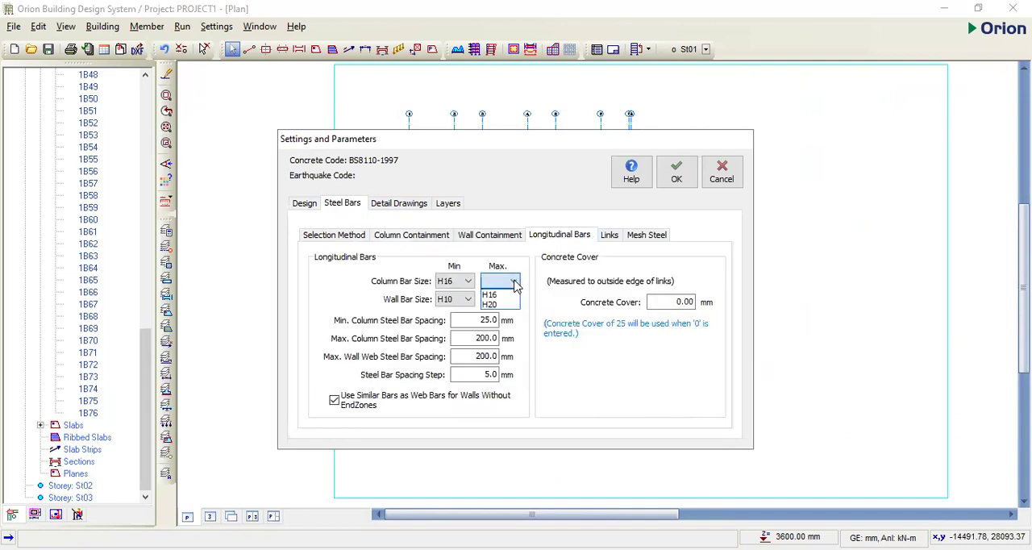
{"action": "left_click", "coordinate": [514, 282]}
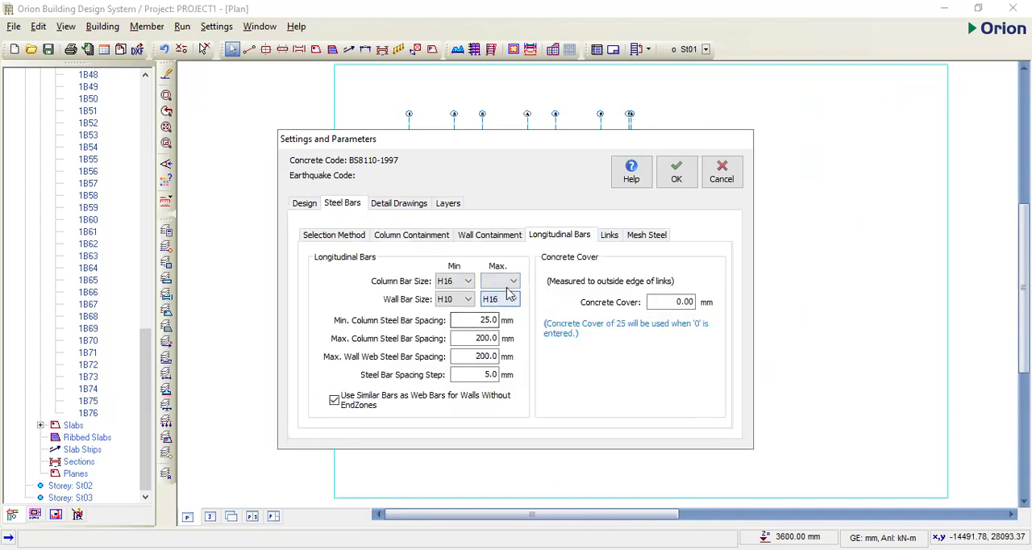
{"action": "left_click", "coordinate": [725, 182]}
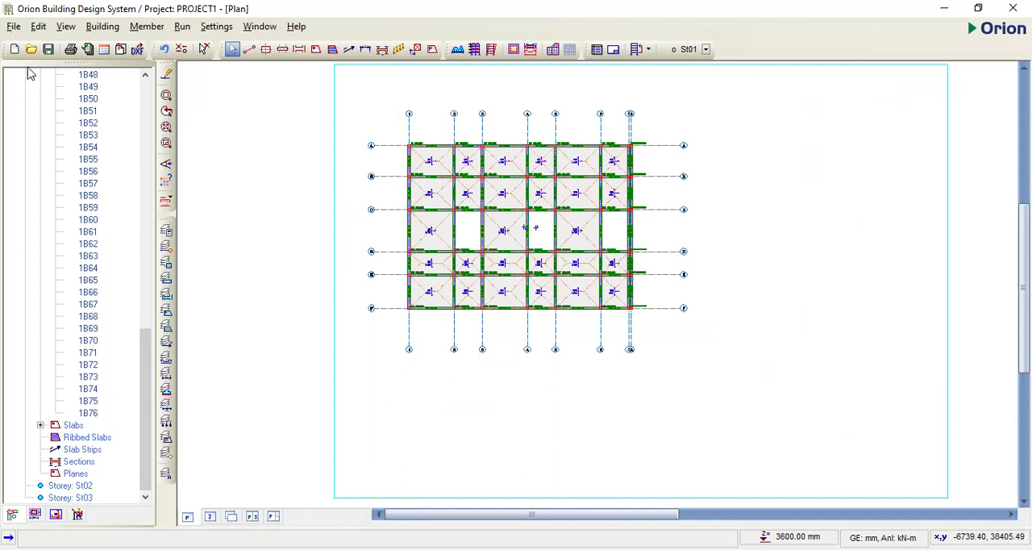
- Save the project
{"action": "left_click", "coordinate": [13, 27]}
{"action": "left_click", "coordinate": [52, 102]}
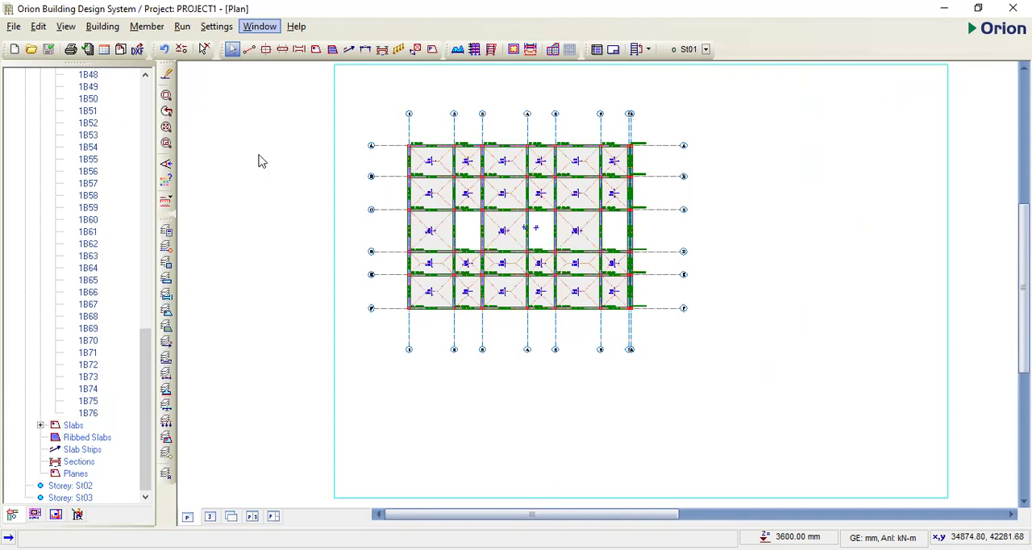
- Set the wall containment for both short and long walls to Wall w/EndZones in the column design settings
{"action": "left_click", "coordinate": [216, 26]}
{"action": "left_click", "coordinate": [299, 216]}
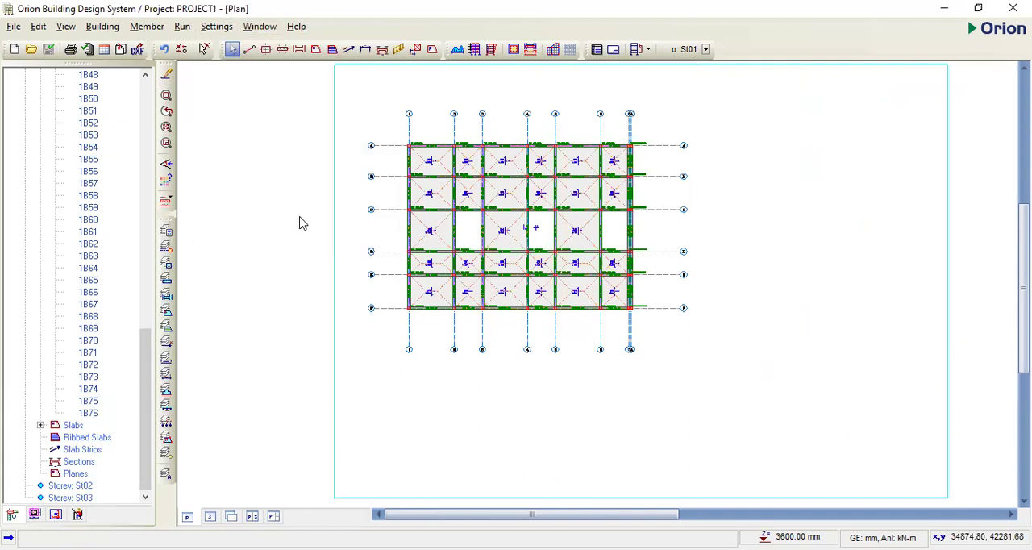
{"action": "left_click", "coordinate": [335, 205]}
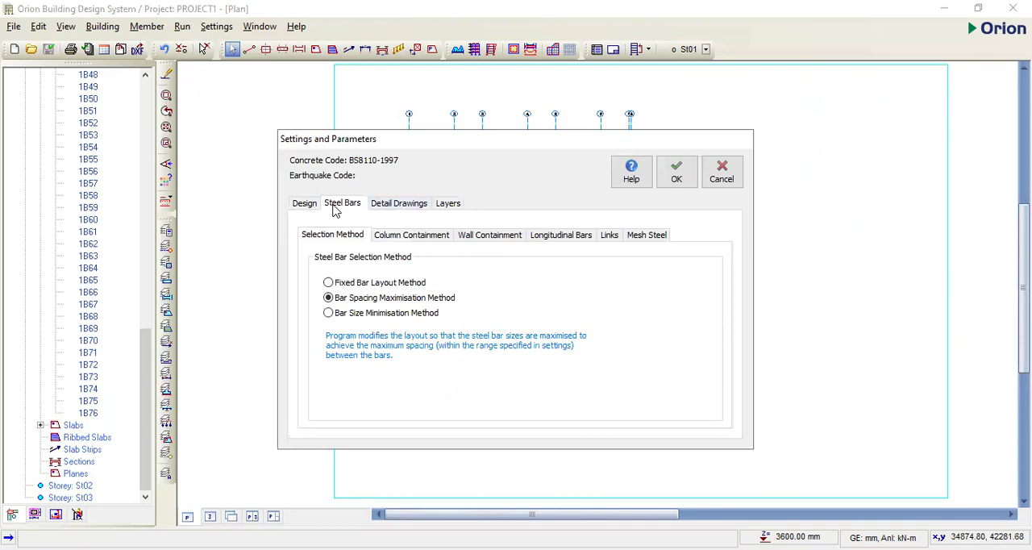
{"action": "left_click", "coordinate": [402, 236]}
{"action": "left_click", "coordinate": [489, 237]}
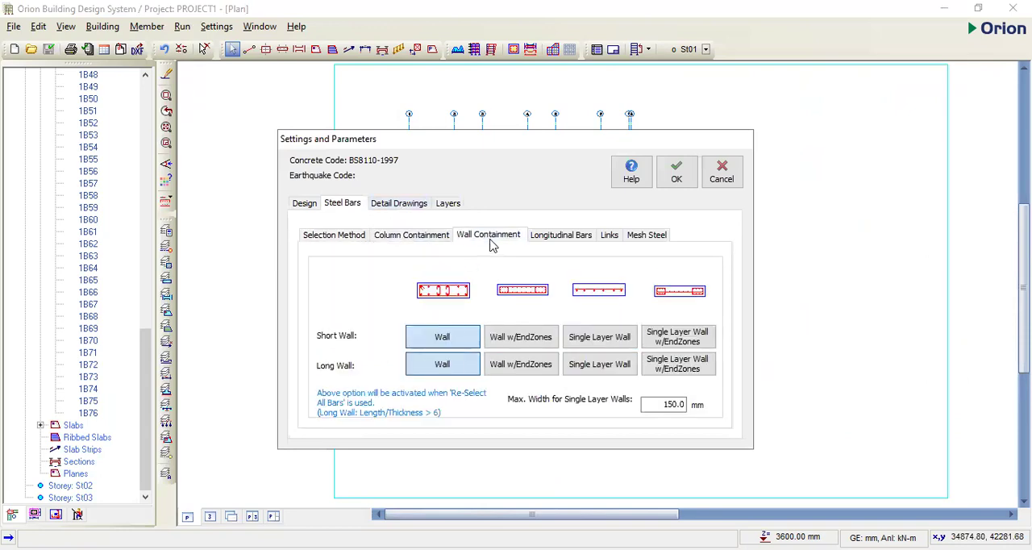
{"action": "left_click", "coordinate": [520, 337]}
{"action": "left_click", "coordinate": [524, 365]}
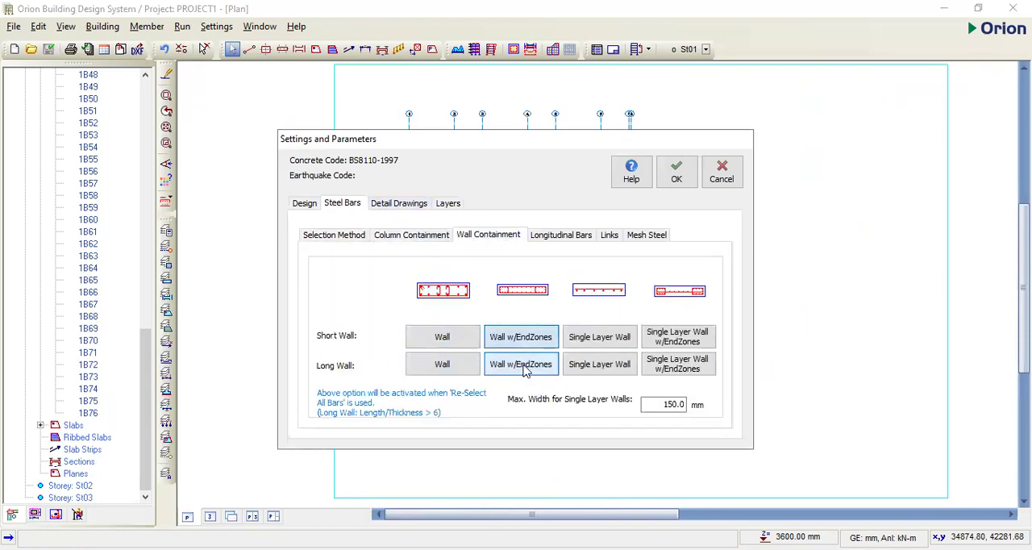
- Set the maximum longitudinal bar size for columns to H20
{"action": "left_click", "coordinate": [564, 236]}
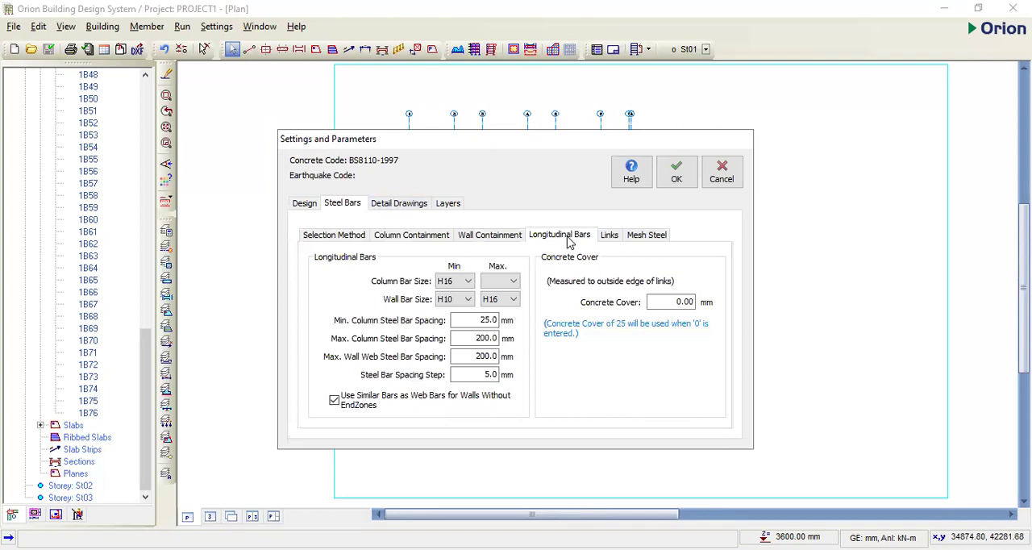
{"action": "left_click", "coordinate": [511, 282]}
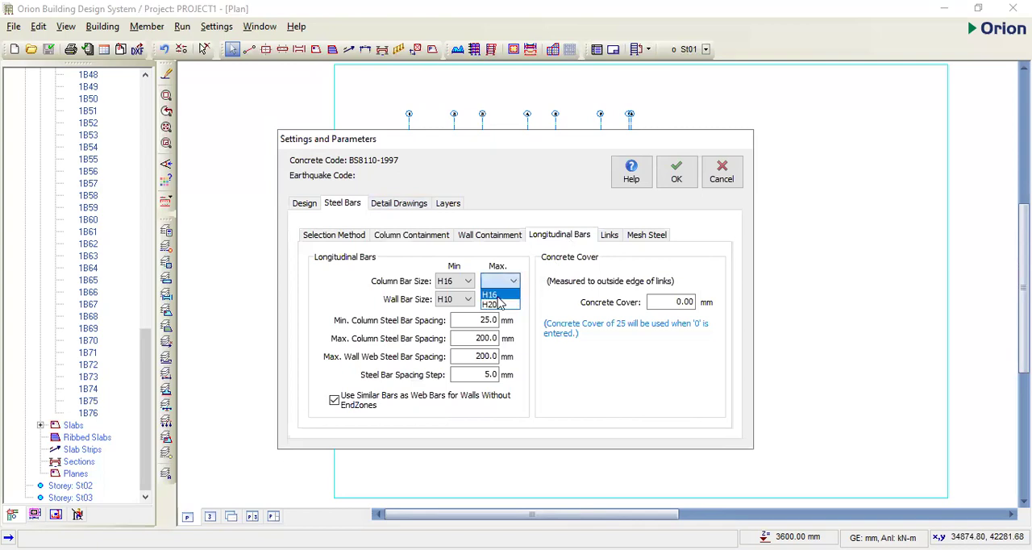
{"action": "left_click", "coordinate": [498, 304]}
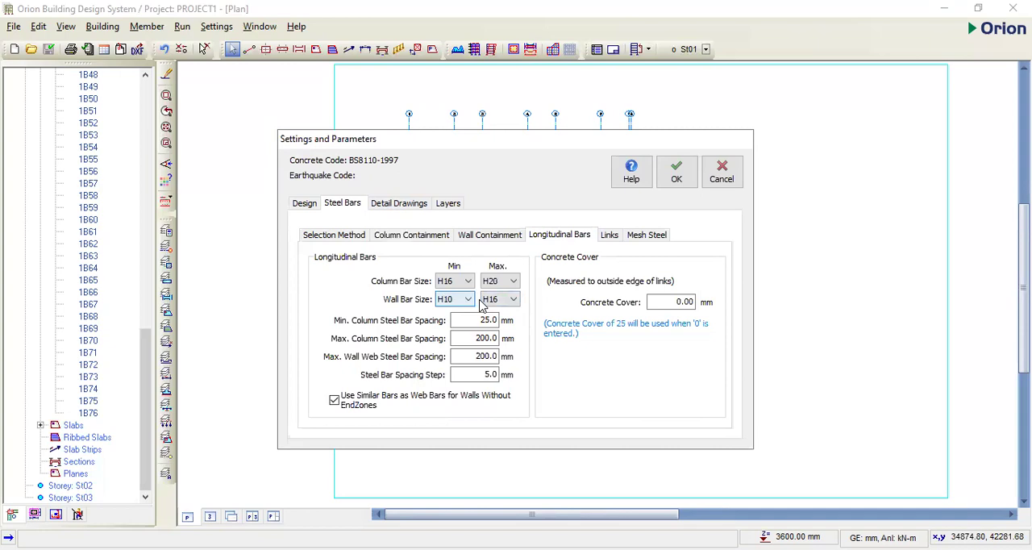
- Set the column links' maximum spacing to 200 mm and the wall horizontal bars' maximum spacing to 250 mm
{"action": "left_click", "coordinate": [609, 236]}
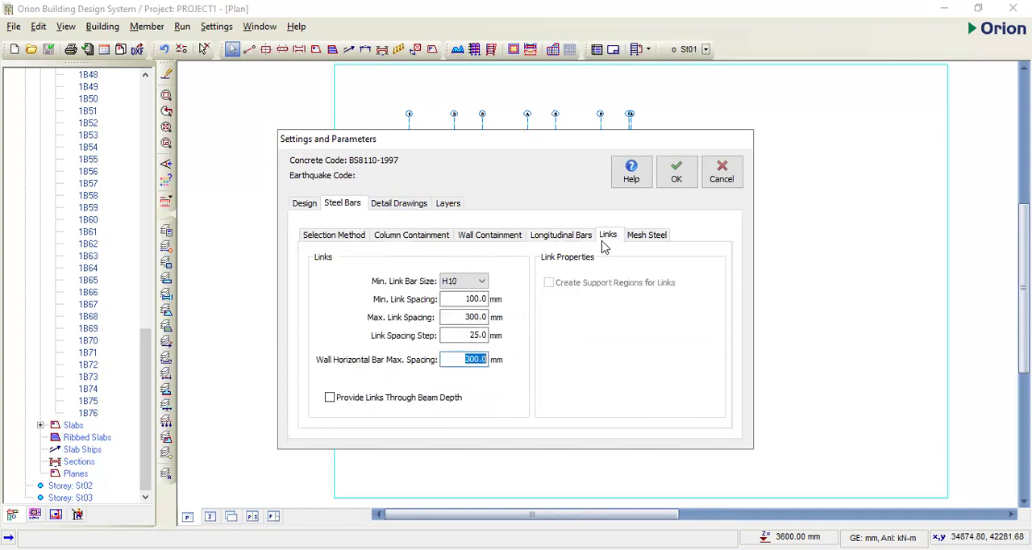
{"action": "left_click_drag", "start_coordinate": [487, 317], "coordinate": [458, 323]}
{"action": "type", "text": "200"}
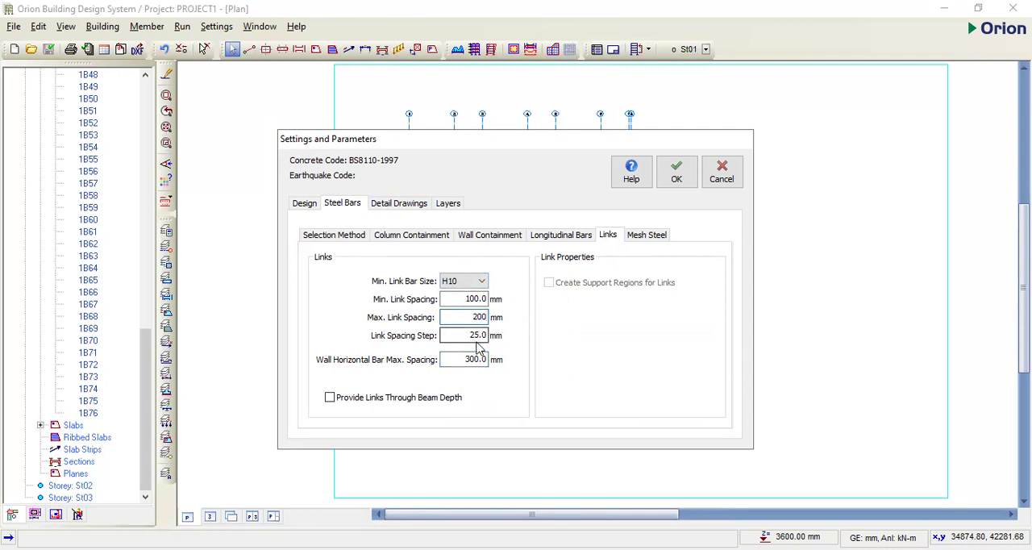
{"action": "left_click_drag", "start_coordinate": [474, 319], "coordinate": [495, 318]}
{"action": "left_click_drag", "start_coordinate": [466, 359], "coordinate": [485, 359]}
{"action": "type", "text": "250"}
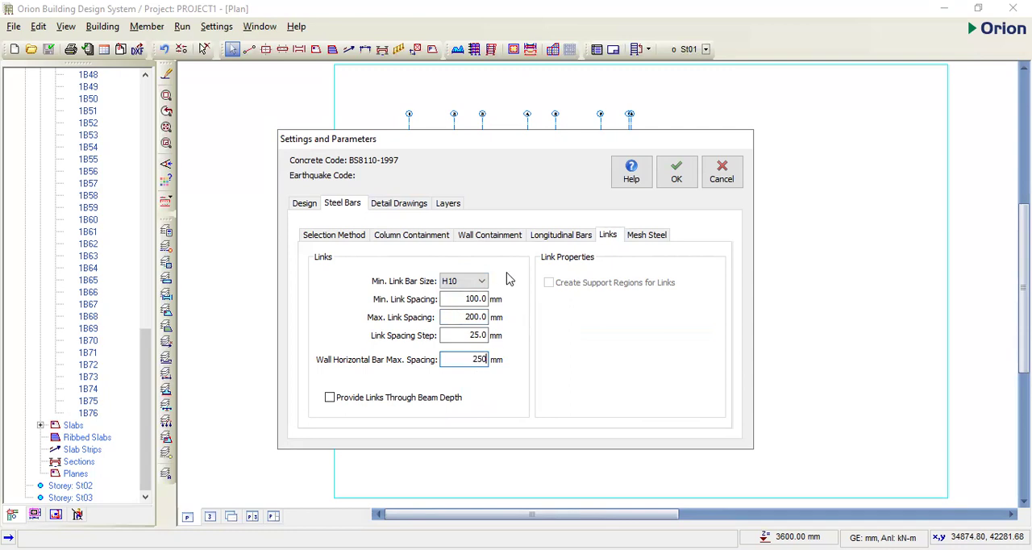
- Check the mesh steel, layer, column detail and column schedule settings, and accept the column design settings
{"action": "left_click", "coordinate": [634, 237]}
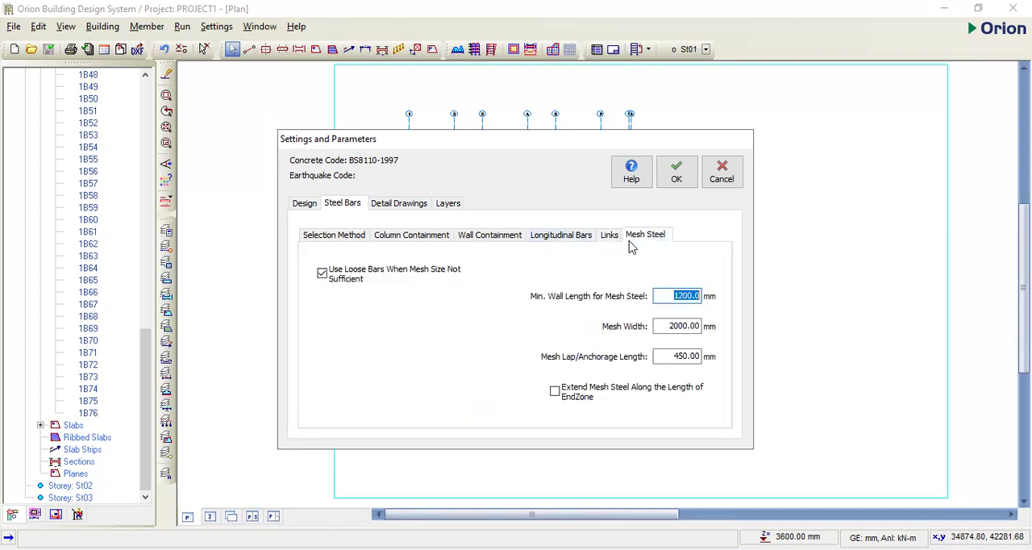
{"action": "left_click", "coordinate": [394, 206]}
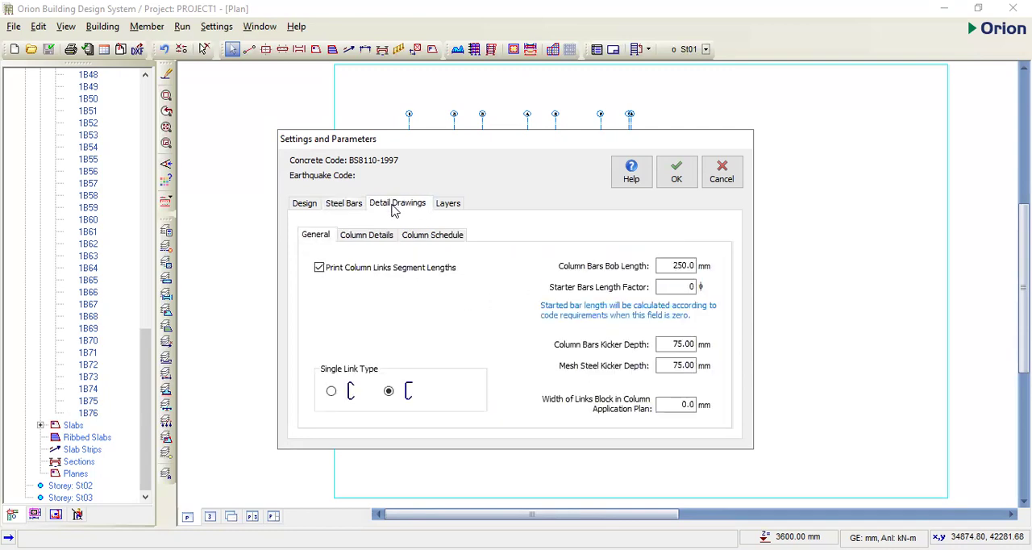
{"action": "left_click", "coordinate": [454, 210]}
{"action": "left_click", "coordinate": [413, 210]}
{"action": "left_click", "coordinate": [368, 238]}
{"action": "left_click", "coordinate": [424, 239]}
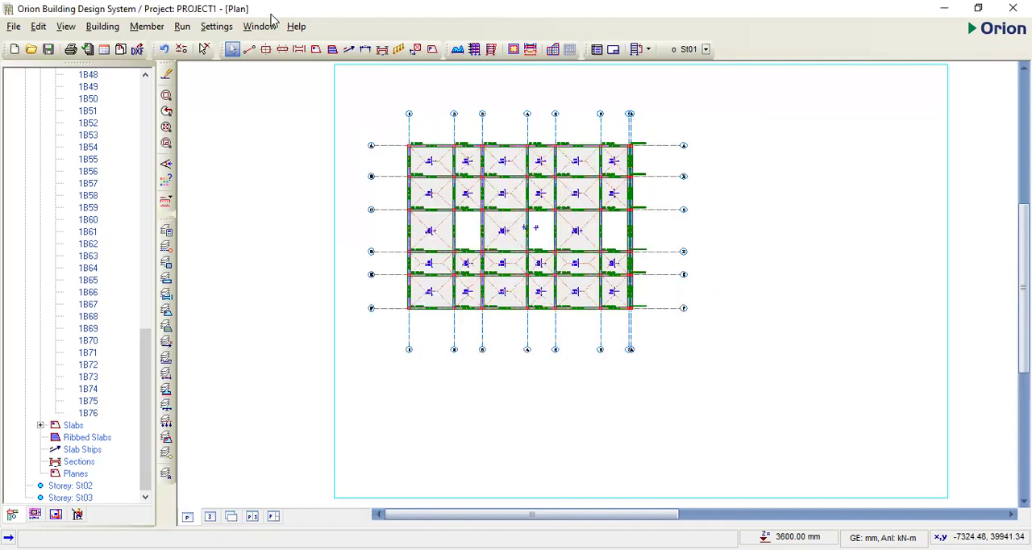
- Set the maximum beam steel diameter to Y20 in the storey beam design settings
{"action": "left_click", "coordinate": [216, 26]}
{"action": "mouse_move", "coordinate": [337, 237]}
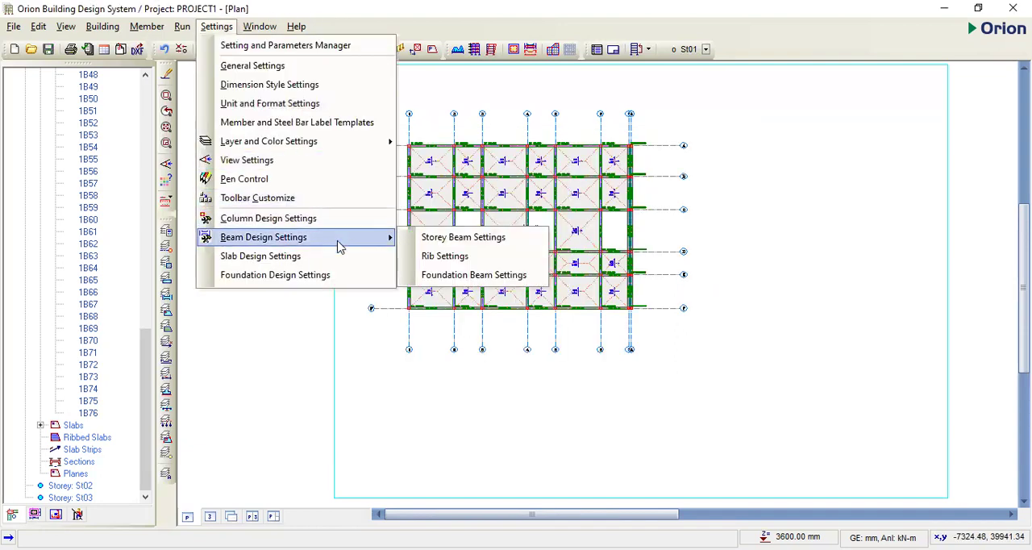
{"action": "left_click", "coordinate": [447, 240]}
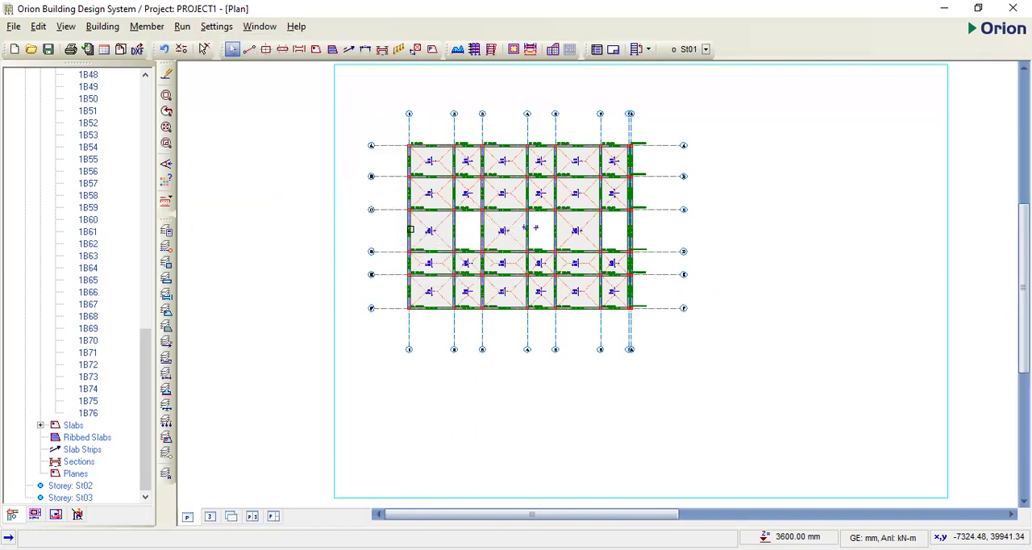
{"action": "left_click", "coordinate": [339, 158]}
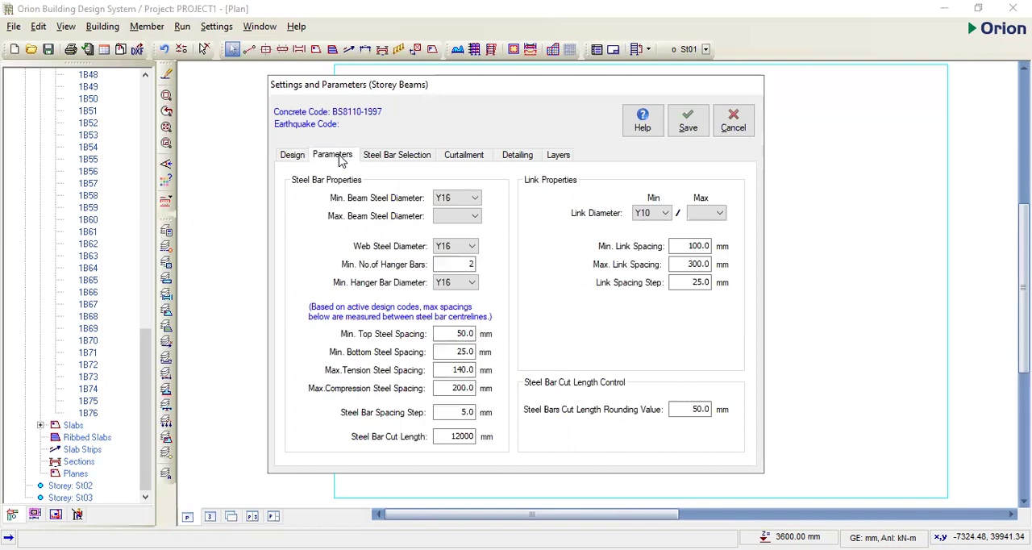
{"action": "left_click", "coordinate": [476, 217]}
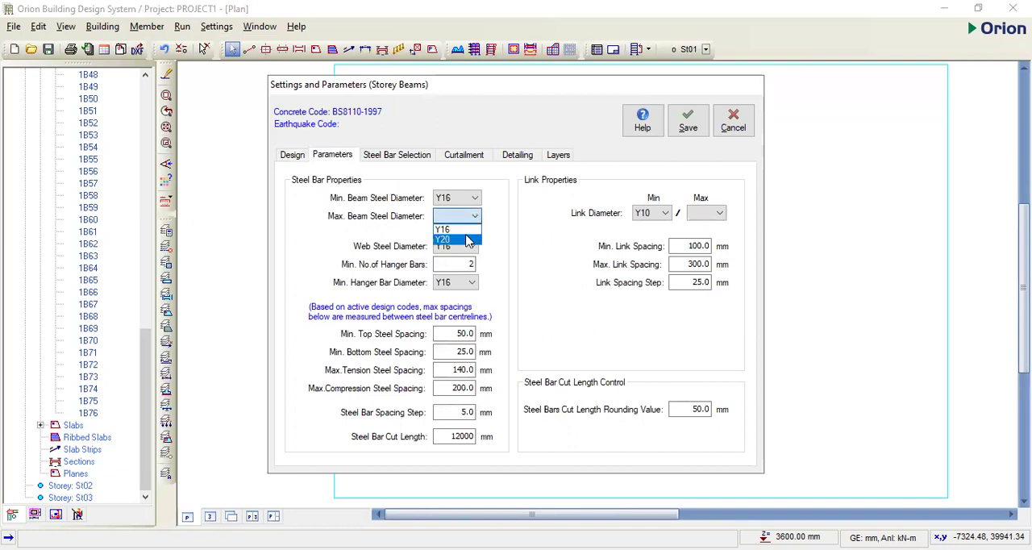
{"action": "left_click", "coordinate": [468, 240]}
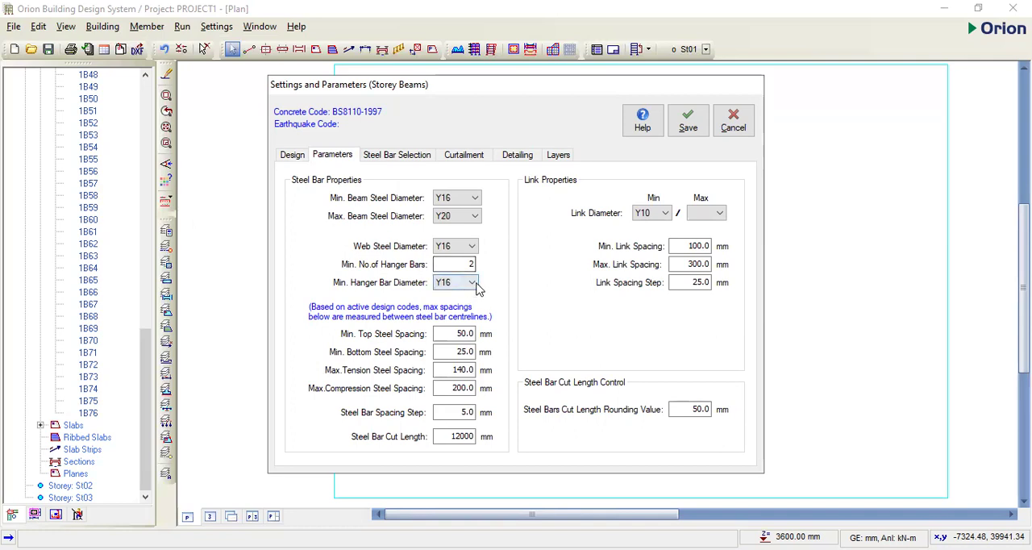
- Set the storey beams' maximum link diameter to Y10 and change their maximum link spacing
{"action": "left_click", "coordinate": [717, 217]}
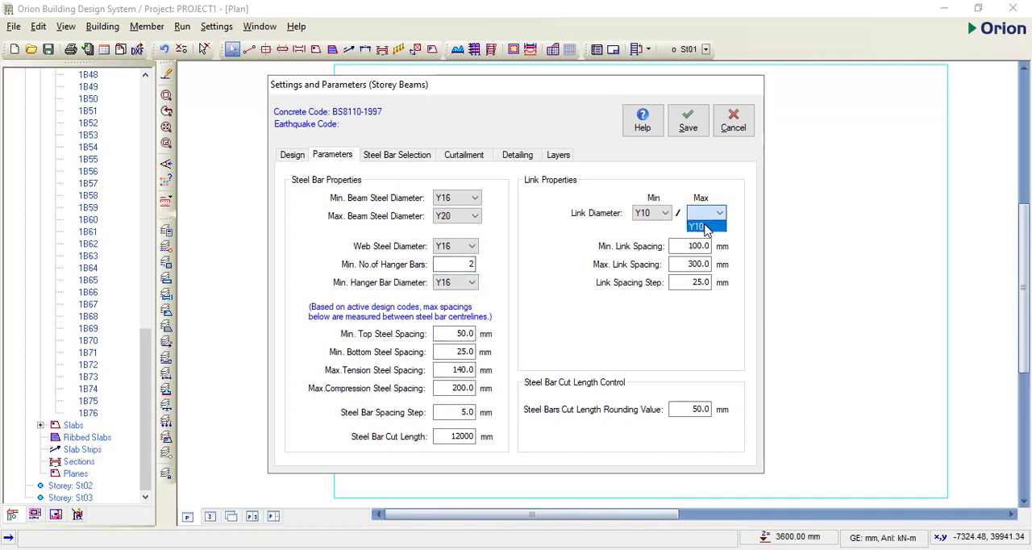
{"action": "left_click", "coordinate": [698, 227]}
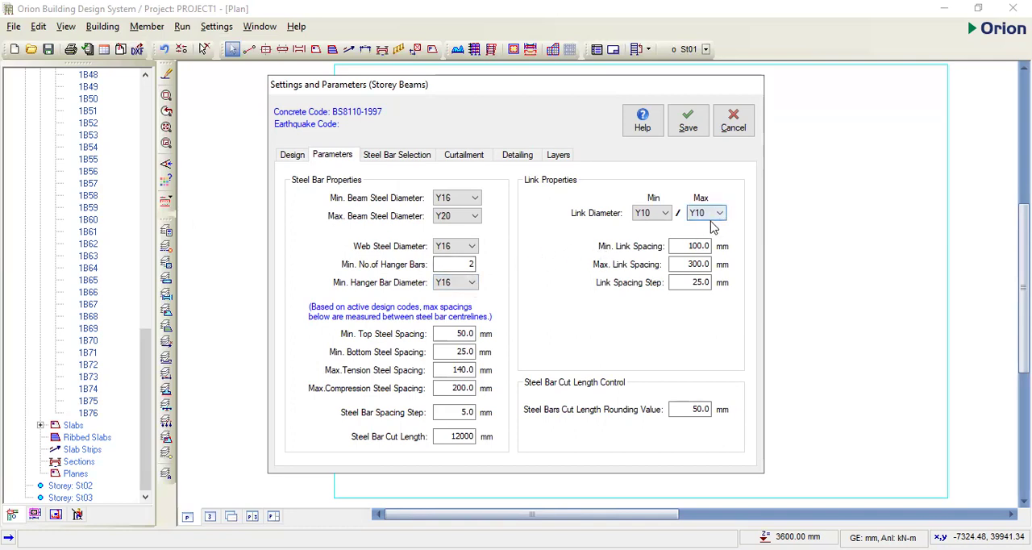
{"action": "double_click", "coordinate": [687, 266]}
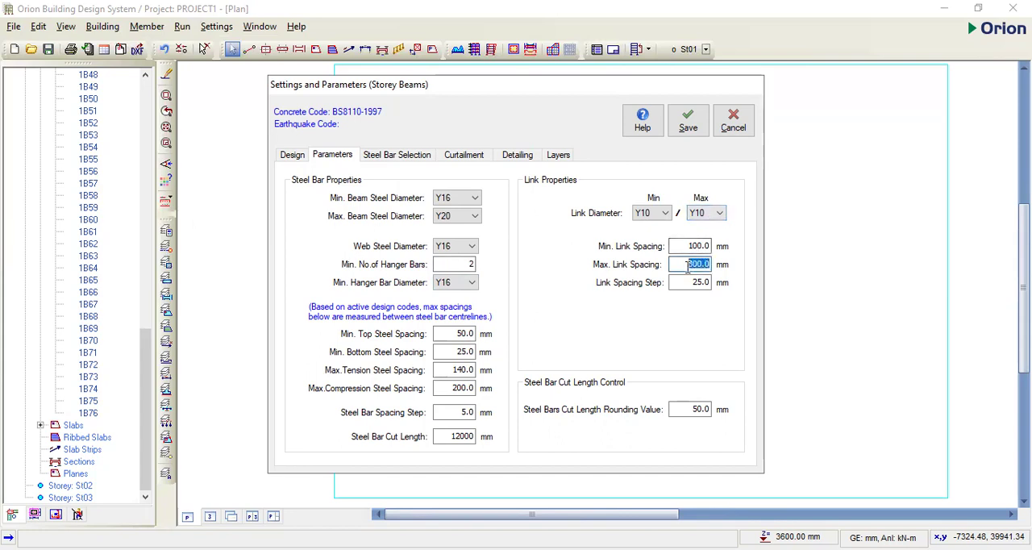
{"action": "type", "text": "200"}
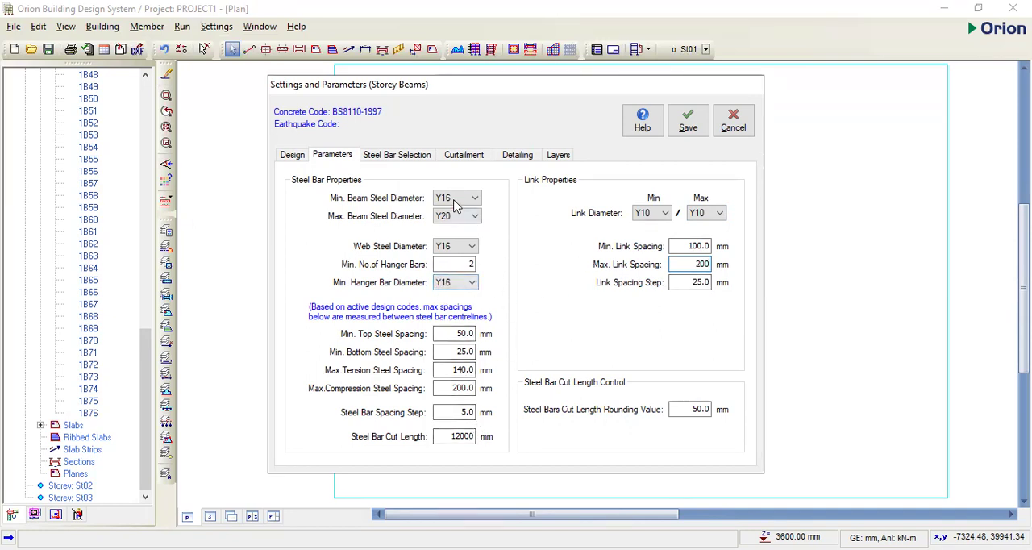
- Check the steel bar selection and curtailment settings for the storey beams, including the second set of steel bar options
{"action": "left_click", "coordinate": [393, 160]}
{"action": "left_click", "coordinate": [451, 165]}
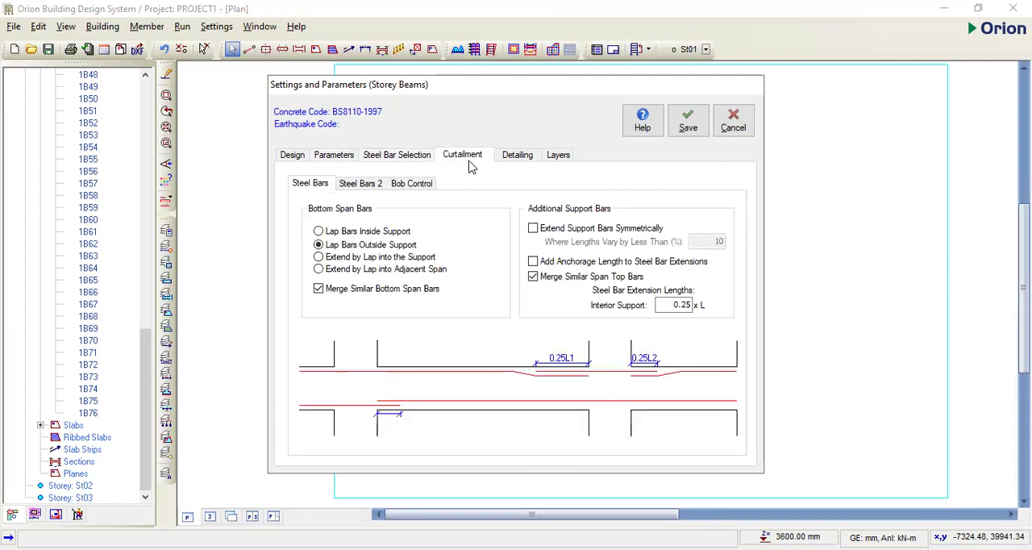
{"action": "left_click", "coordinate": [359, 184]}
- Set the drawing scale of the storey beam details to 1:30
{"action": "left_click", "coordinate": [520, 156]}
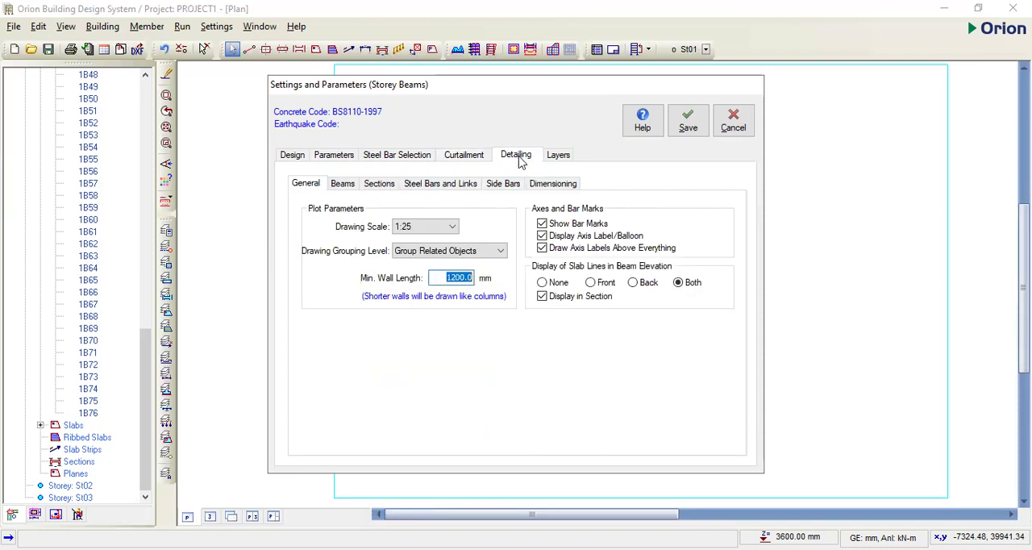
{"action": "left_click", "coordinate": [453, 229]}
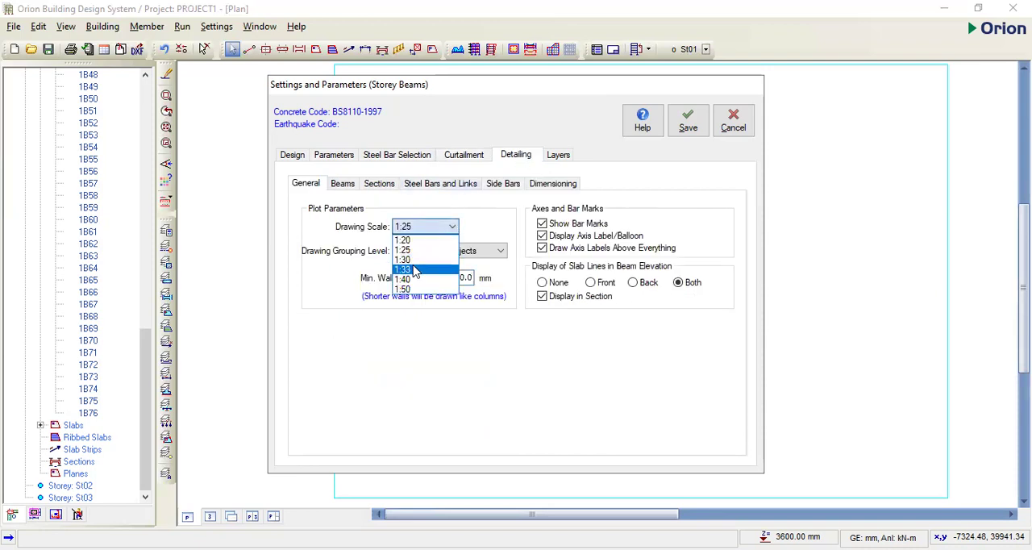
{"action": "left_click", "coordinate": [414, 270]}
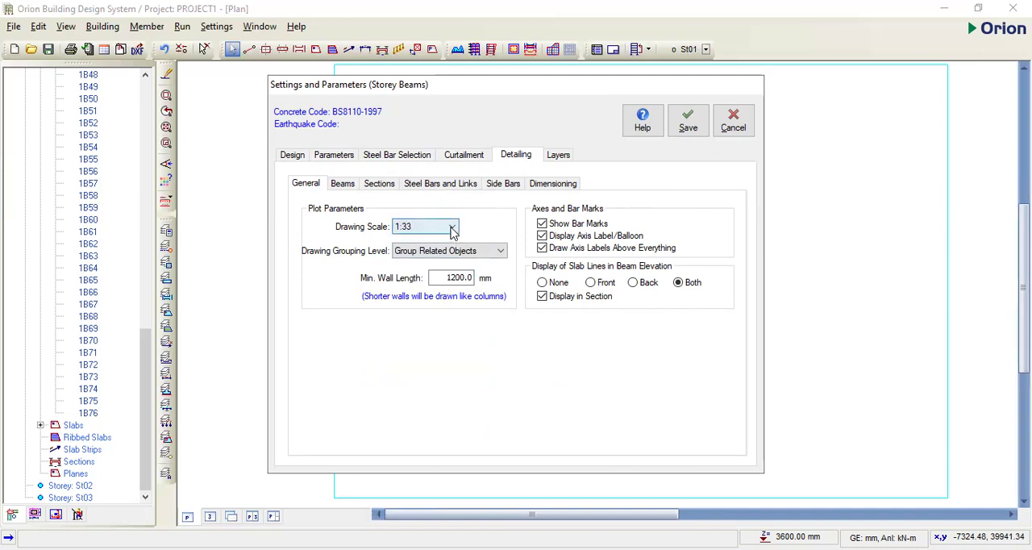
{"action": "left_click", "coordinate": [454, 230]}
{"action": "left_click", "coordinate": [446, 260]}
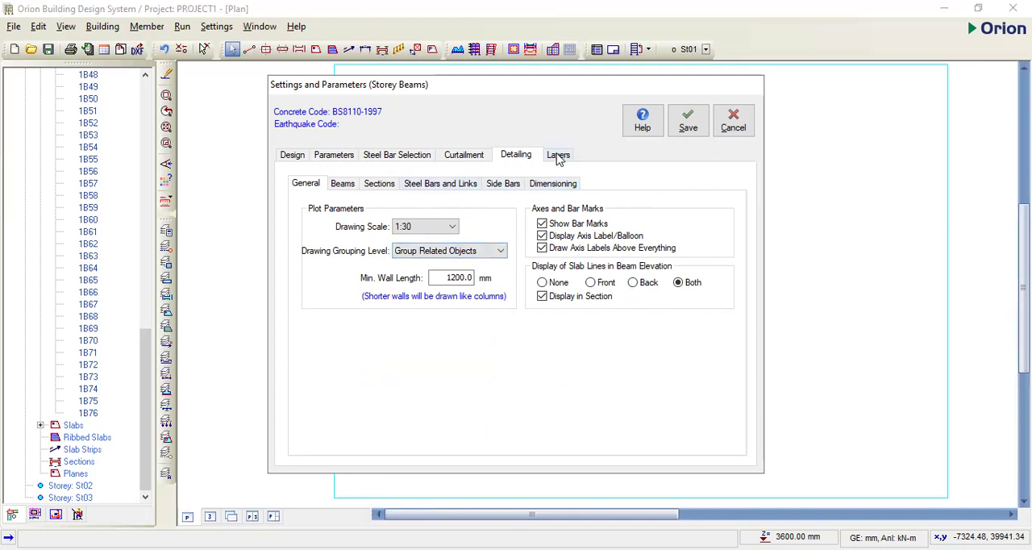
- Turn off IStructE style annotation of bars in beam sections and the printing of link labels inside the beam
{"action": "left_click", "coordinate": [346, 189]}
{"action": "left_click", "coordinate": [376, 188]}
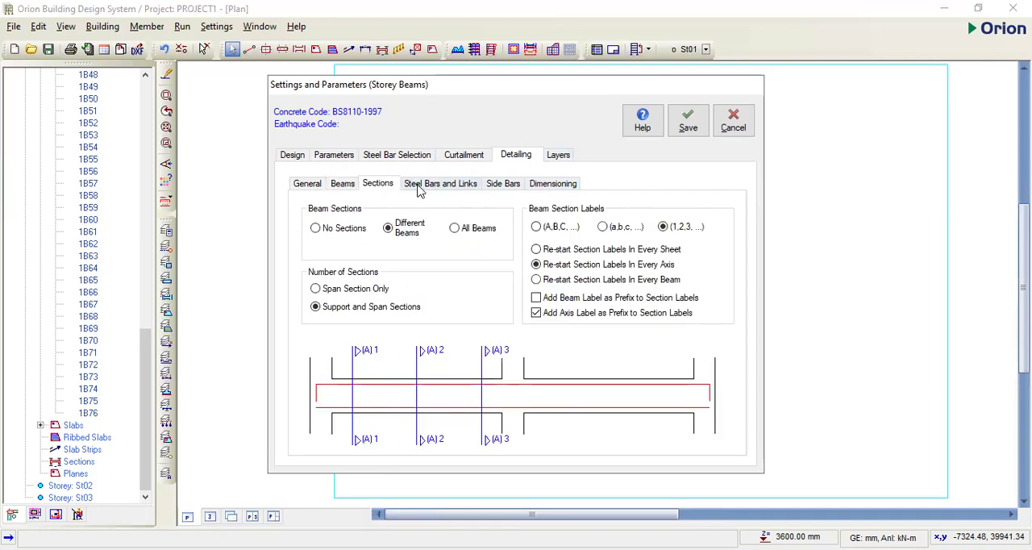
{"action": "left_click", "coordinate": [420, 189]}
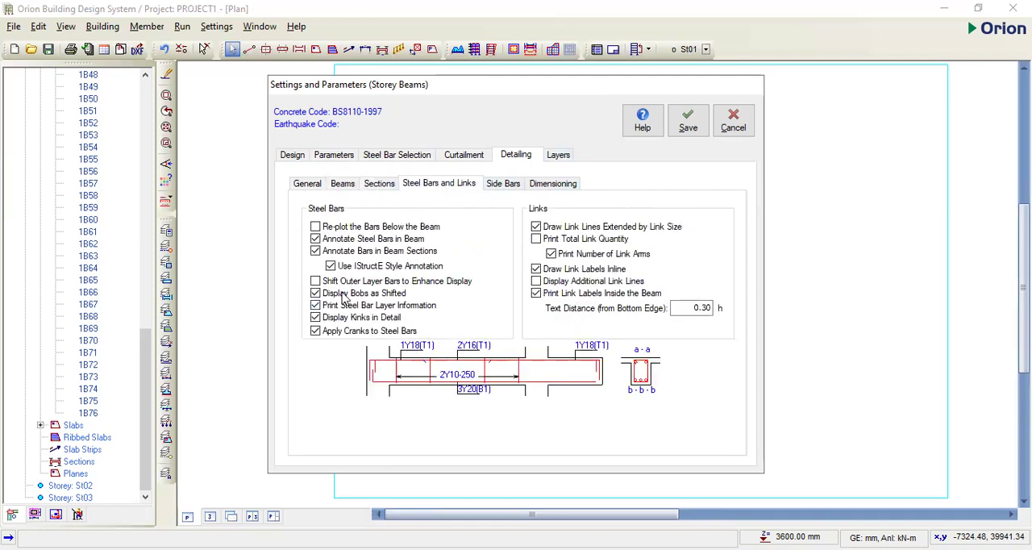
{"action": "left_click", "coordinate": [331, 267]}
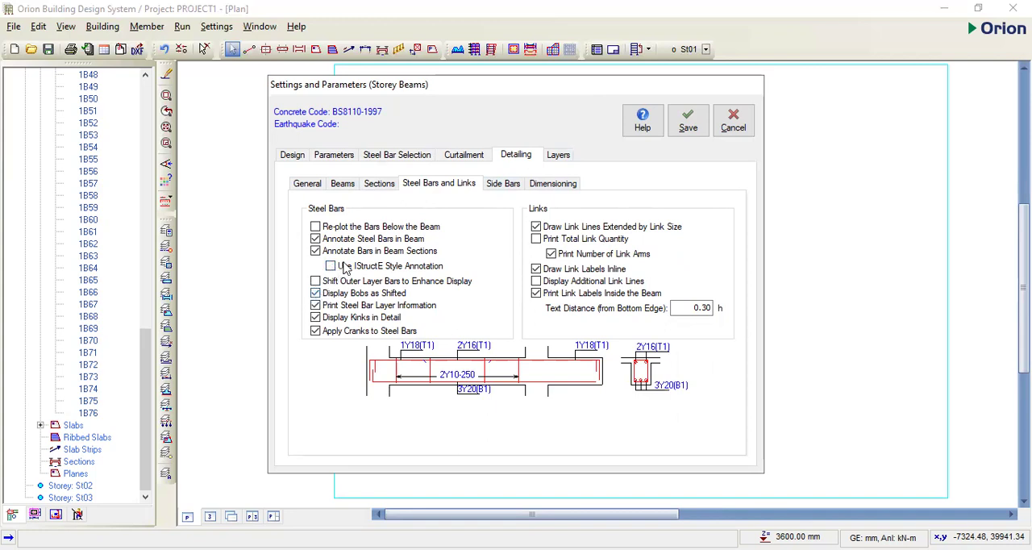
{"action": "left_click", "coordinate": [332, 269]}
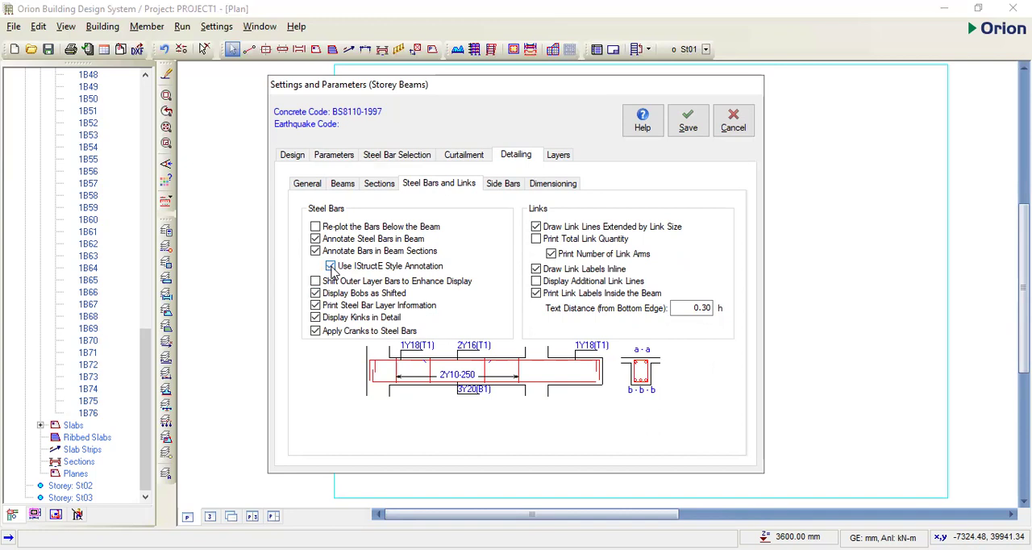
{"action": "left_click", "coordinate": [331, 268]}
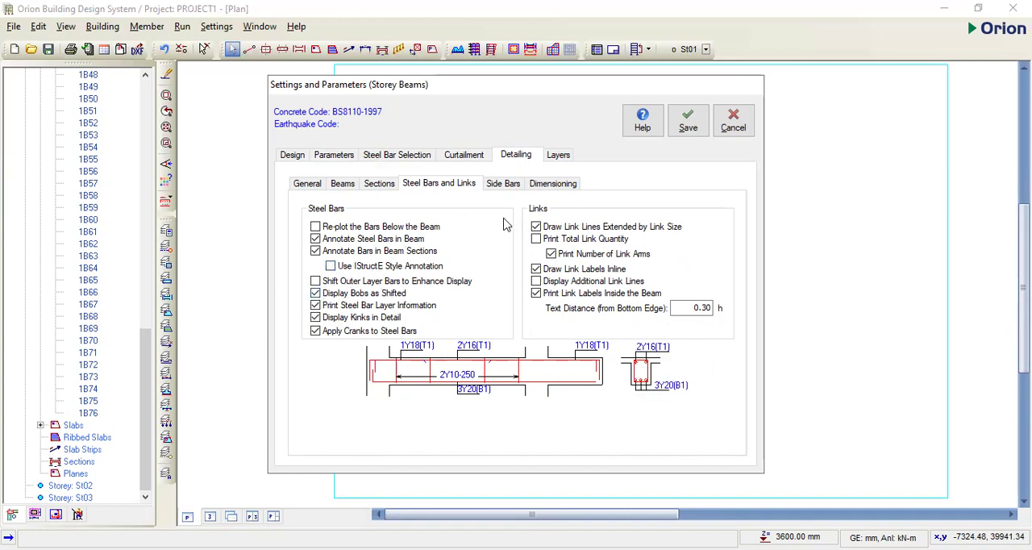
{"action": "left_click", "coordinate": [535, 293]}
- Check the side bar and dimensioning options of the beam details and save the storey beam settings
{"action": "left_click", "coordinate": [503, 184]}
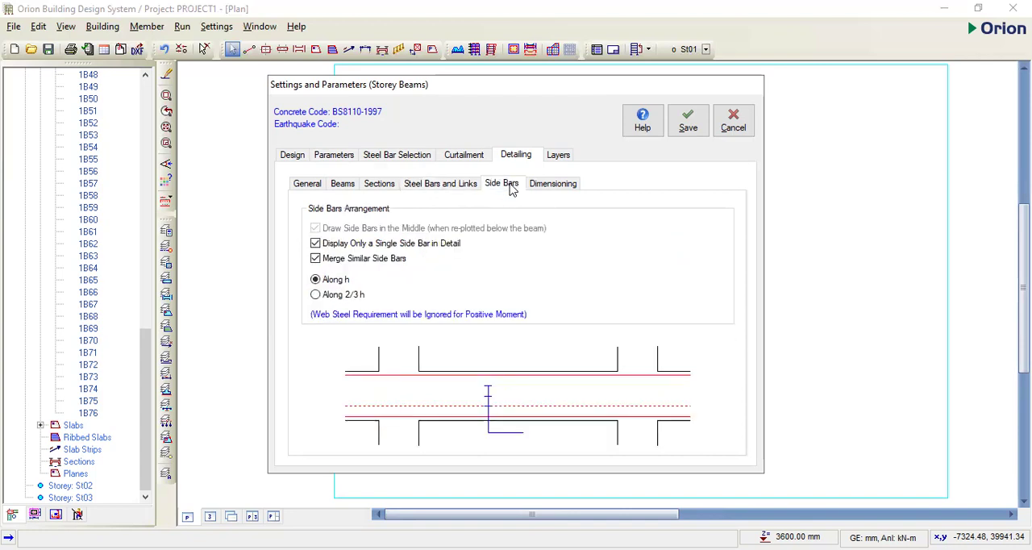
{"action": "left_click", "coordinate": [551, 187]}
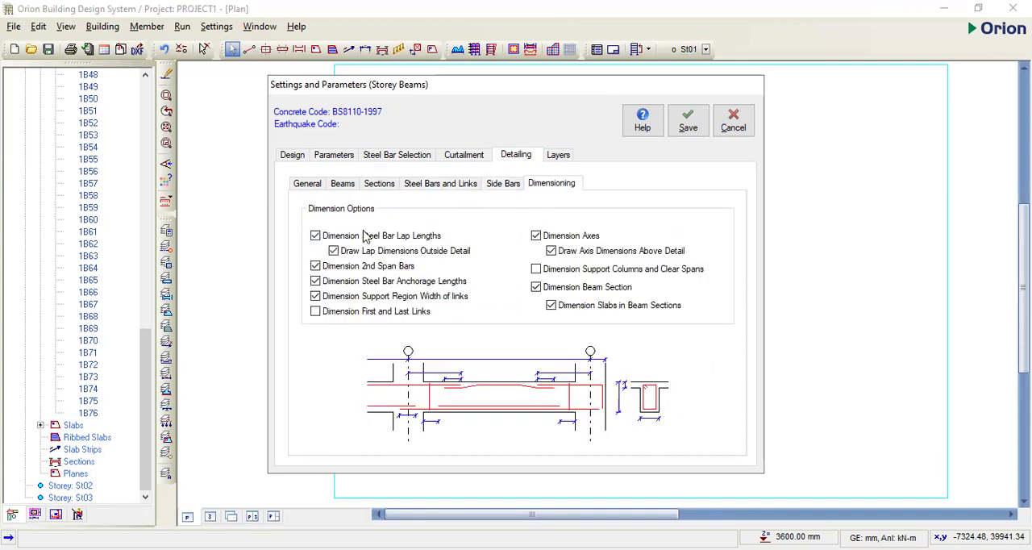
{"action": "left_click", "coordinate": [688, 120]}
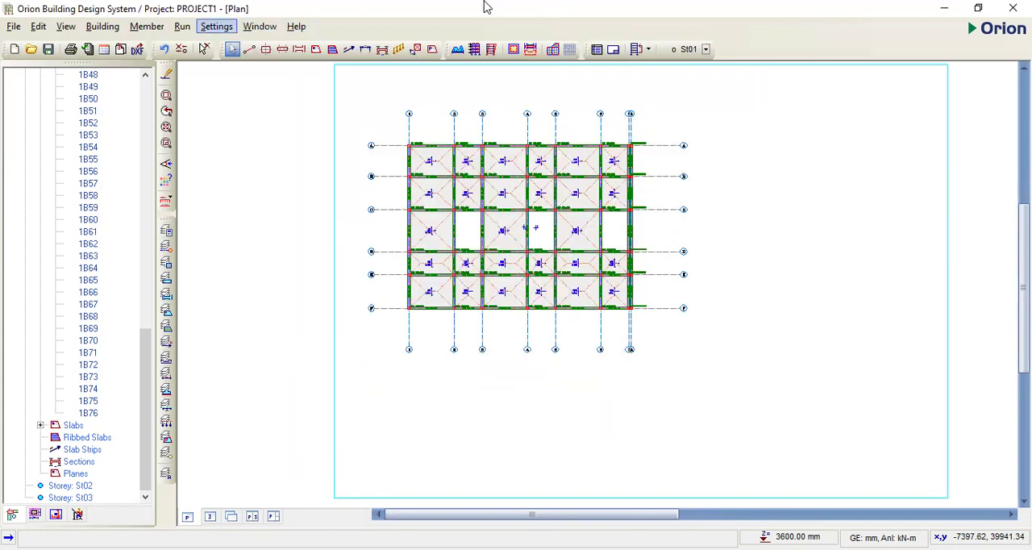
- Set the slab steel concrete cover to 20 mm in the slab design settings
{"action": "left_click", "coordinate": [216, 26]}
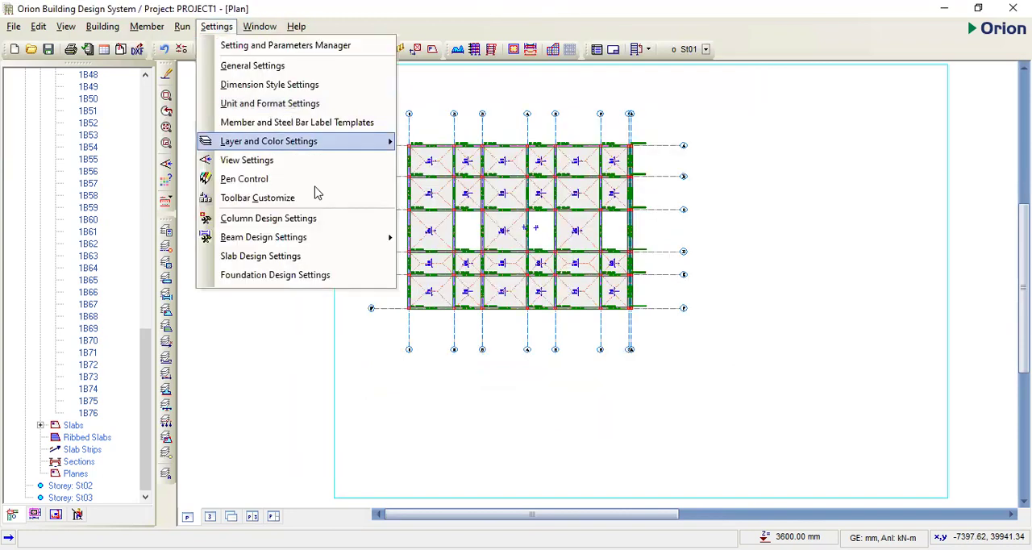
{"action": "left_click", "coordinate": [282, 257]}
{"action": "double_click", "coordinate": [458, 225]}
{"action": "type", "text": "20"}
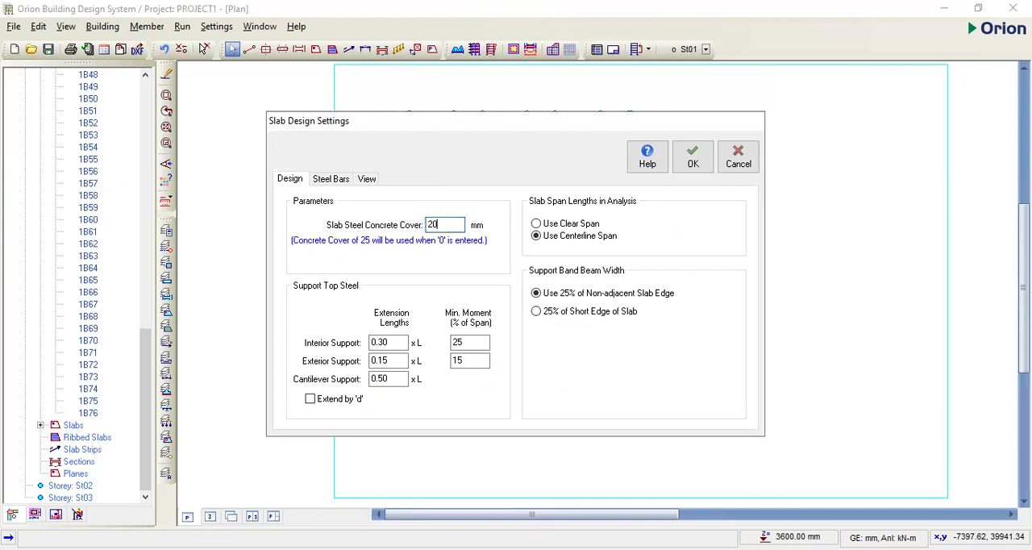
- Set the slabs' maximum bar spacing to 200 mm and accept the settings, updating all slab concrete covers in the current storey
{"action": "left_click", "coordinate": [331, 181]}
{"action": "double_click", "coordinate": [464, 316]}
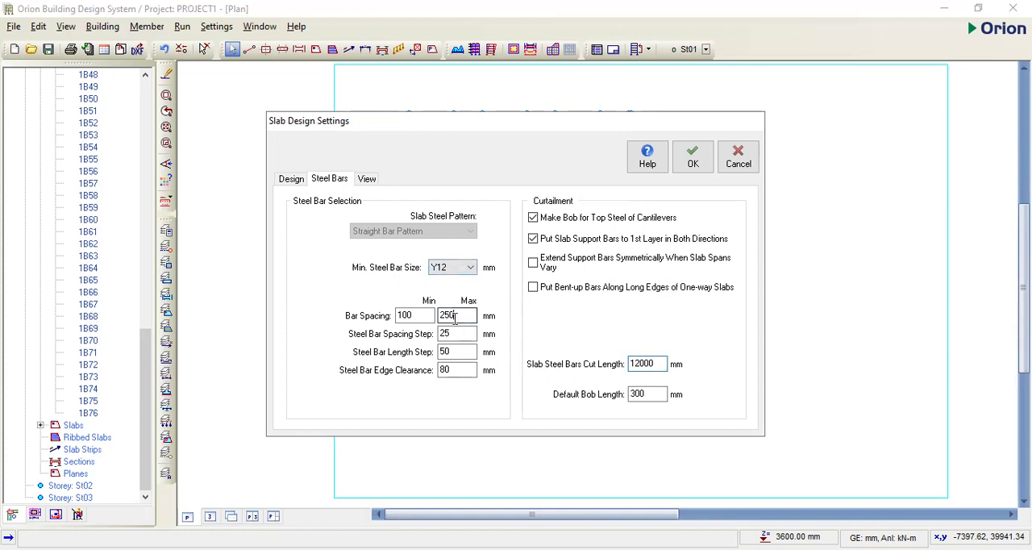
{"action": "type", "text": "2"}
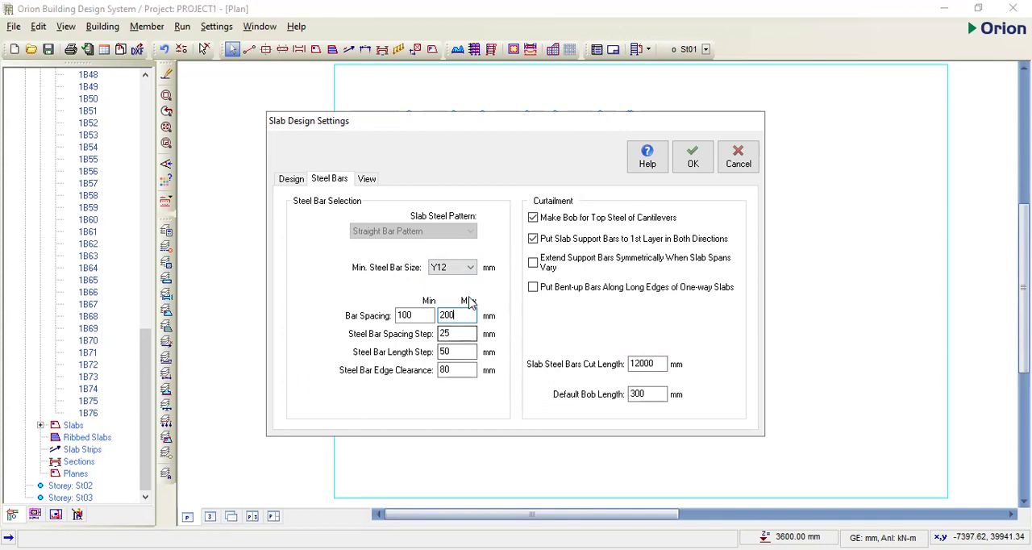
{"action": "left_click", "coordinate": [367, 179]}
{"action": "left_click", "coordinate": [691, 159]}
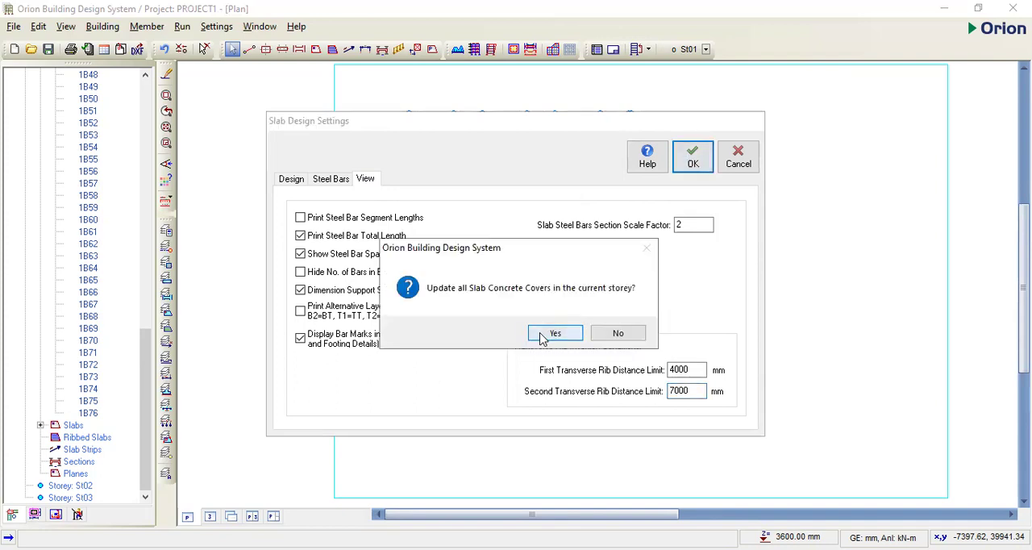
{"action": "left_click", "coordinate": [556, 333]}
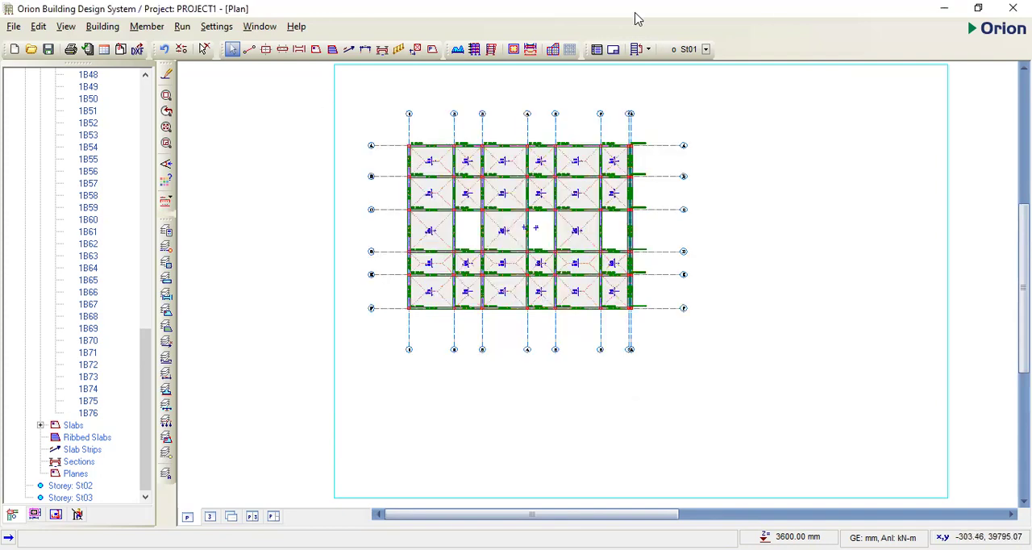
- Set the pad bases' concrete cover to 50 mm in the foundation design settings and accept them after checking the pile base options
{"action": "left_click", "coordinate": [216, 26]}
{"action": "left_click", "coordinate": [318, 274]}
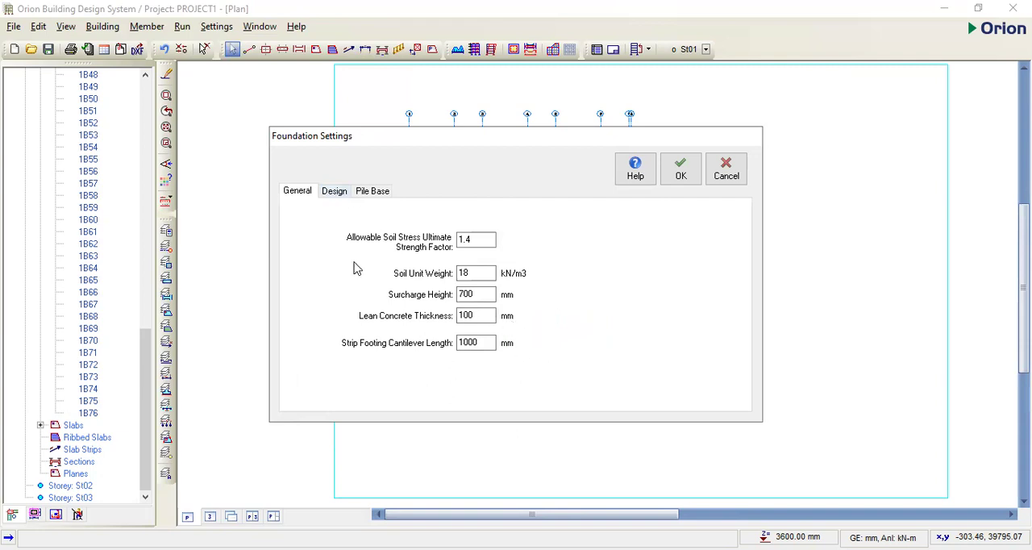
{"action": "left_click", "coordinate": [333, 193]}
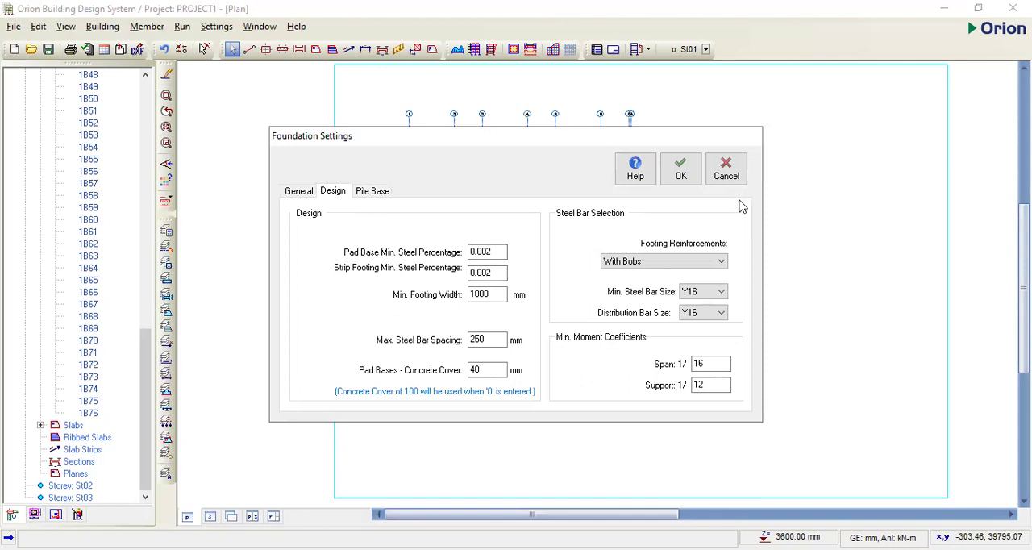
{"action": "left_click_drag", "start_coordinate": [499, 339], "coordinate": [470, 339]}
{"action": "left_click", "coordinate": [488, 371]}
{"action": "left_click", "coordinate": [700, 364]}
{"action": "left_click_drag", "start_coordinate": [490, 373], "coordinate": [474, 370]}
{"action": "left_click", "coordinate": [474, 370]}
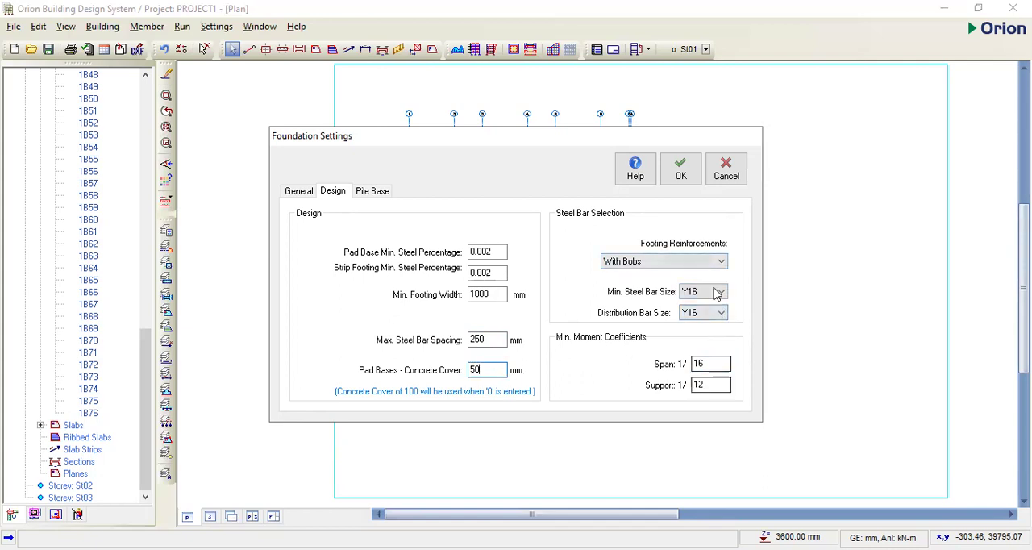
{"action": "left_click", "coordinate": [372, 191]}
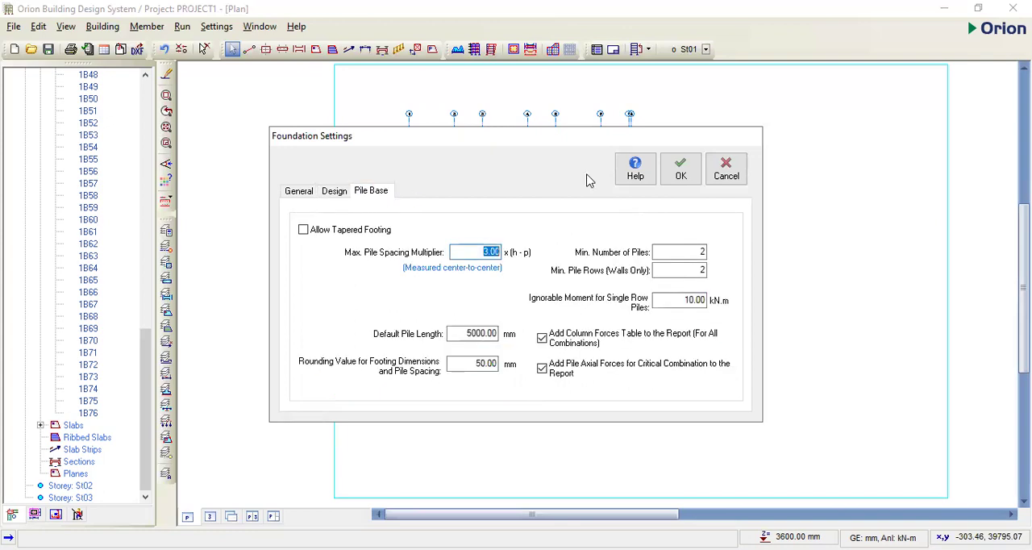
{"action": "left_click", "coordinate": [682, 172]}
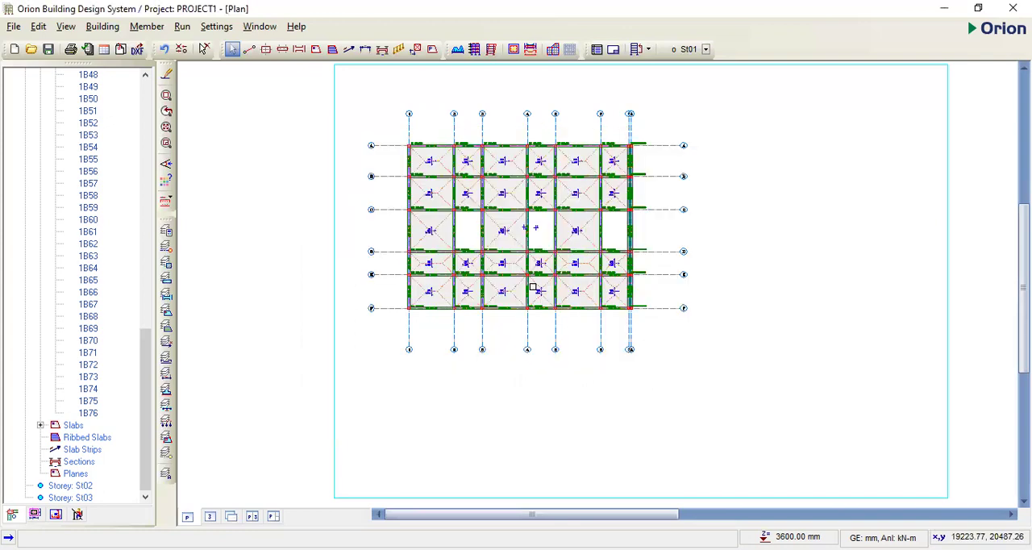
{"action": "left_click", "coordinate": [279, 229]}
{"action": "left_click", "coordinate": [238, 96]}
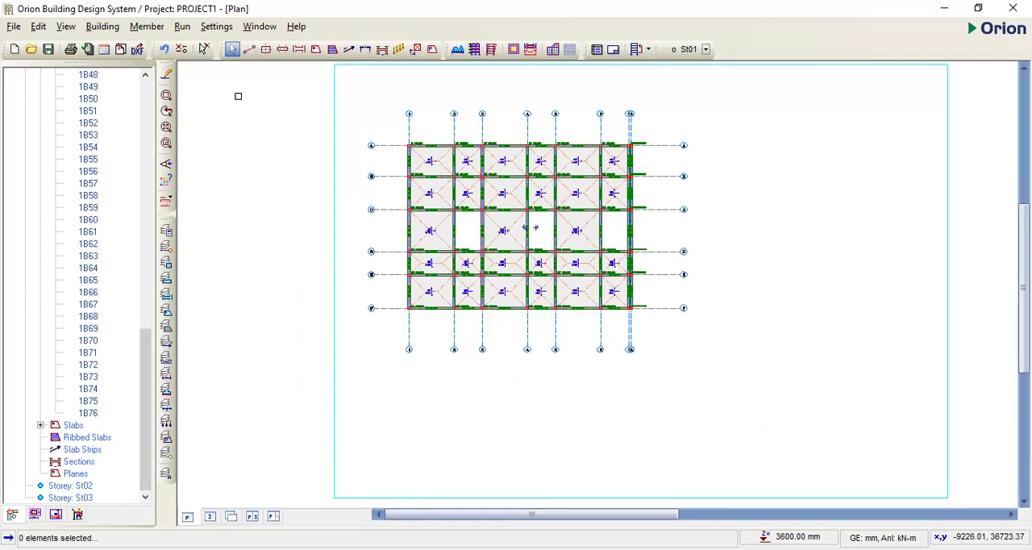
{"action": "left_click", "coordinate": [183, 26]}
{"action": "left_click", "coordinate": [229, 64]}
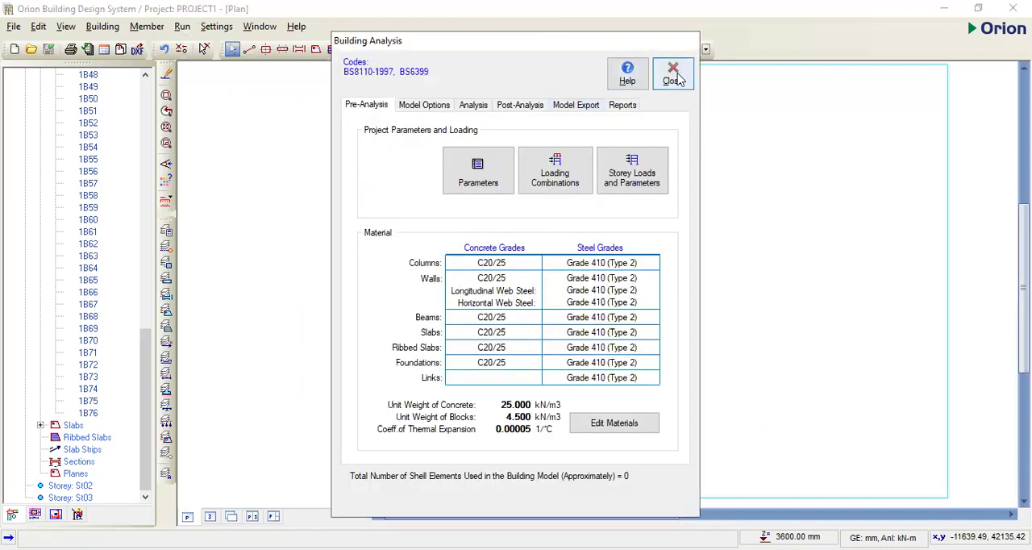
{"action": "left_click", "coordinate": [676, 75]}
- Draw an analytical slab strip across the slab row between axes A and B, from axis 8 to just beyond axis 1
{"action": "scroll", "coordinate": [633, 159], "scroll_direction": "up", "scroll_amount": 2}
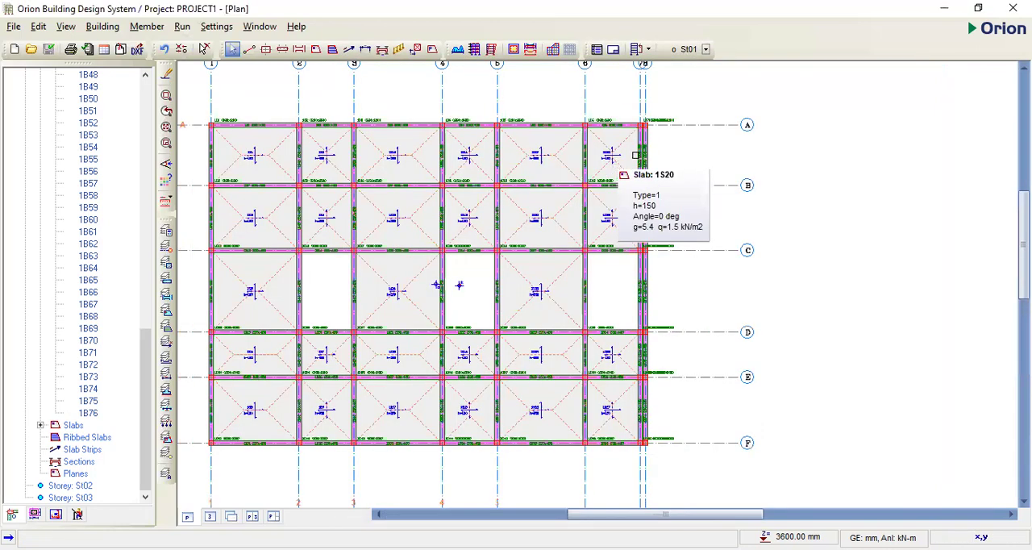
{"action": "scroll", "coordinate": [636, 155], "scroll_direction": "up", "scroll_amount": 2}
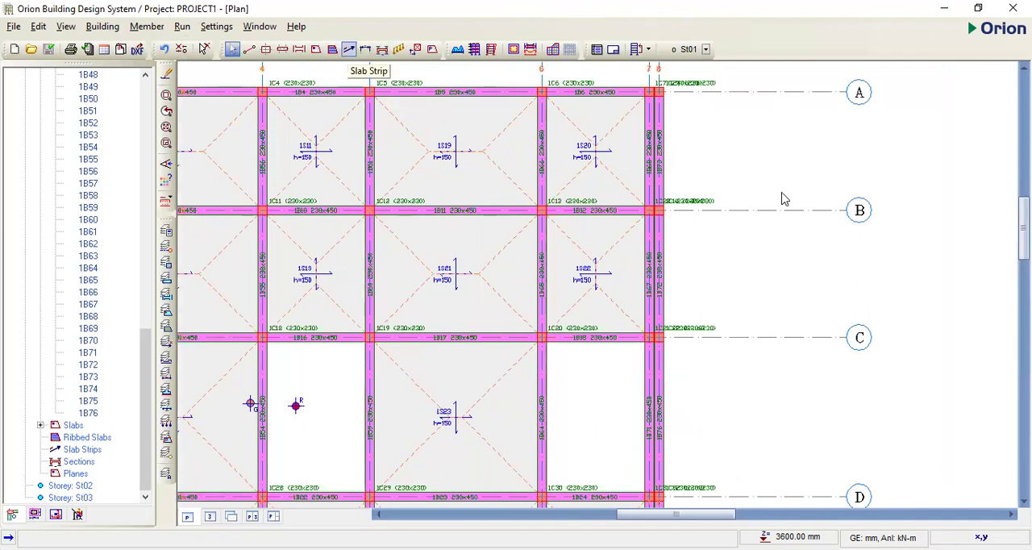
{"action": "scroll", "coordinate": [775, 204], "scroll_direction": "down", "scroll_amount": 2}
{"action": "scroll", "coordinate": [713, 169], "scroll_direction": "down", "scroll_amount": 1}
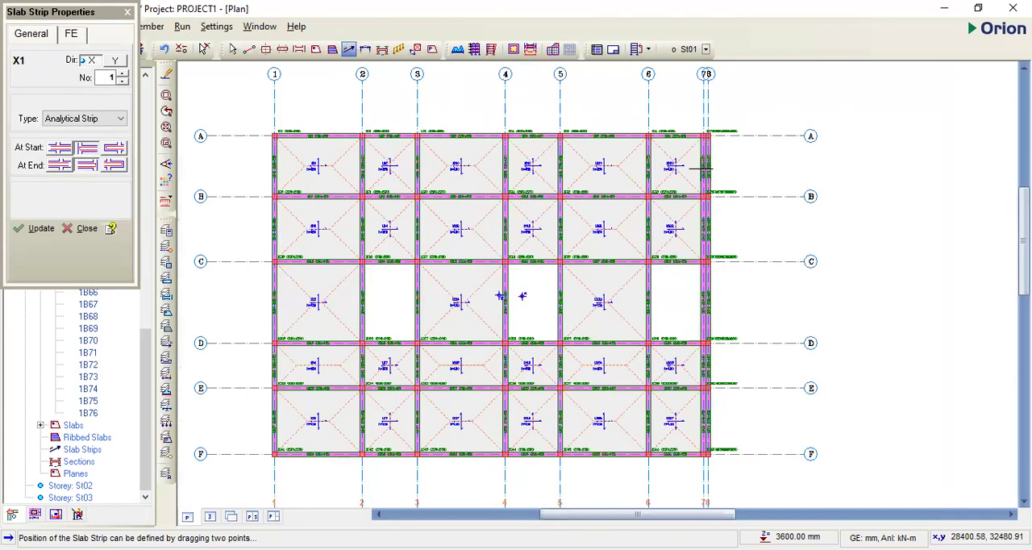
{"action": "left_click_drag", "start_coordinate": [707, 167], "coordinate": [241, 172]}
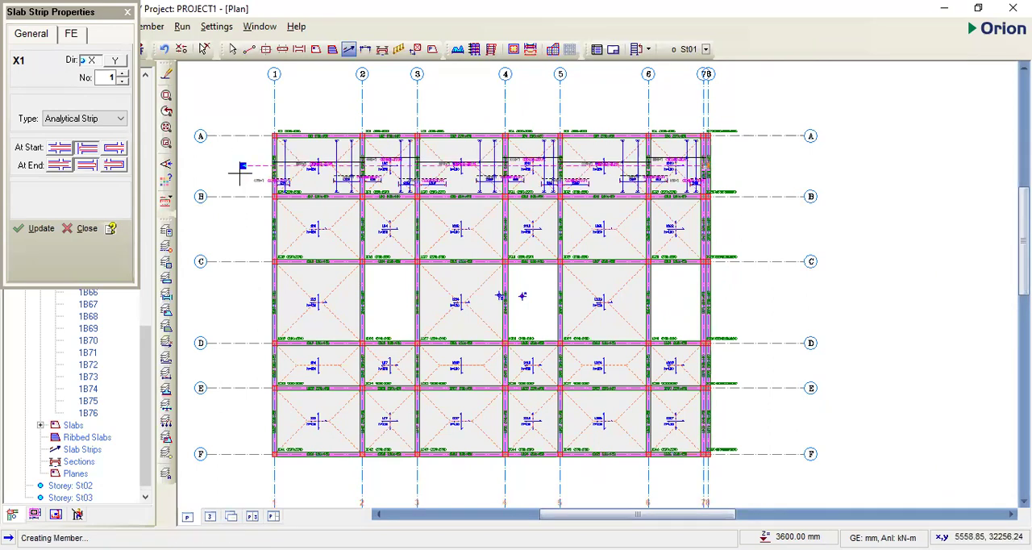
- Draw a second analytical slab strip through the slabs between axes 1 and 2, from outside axis A to beyond axis F
{"action": "scroll", "coordinate": [339, 159], "scroll_direction": "up", "scroll_amount": 4}
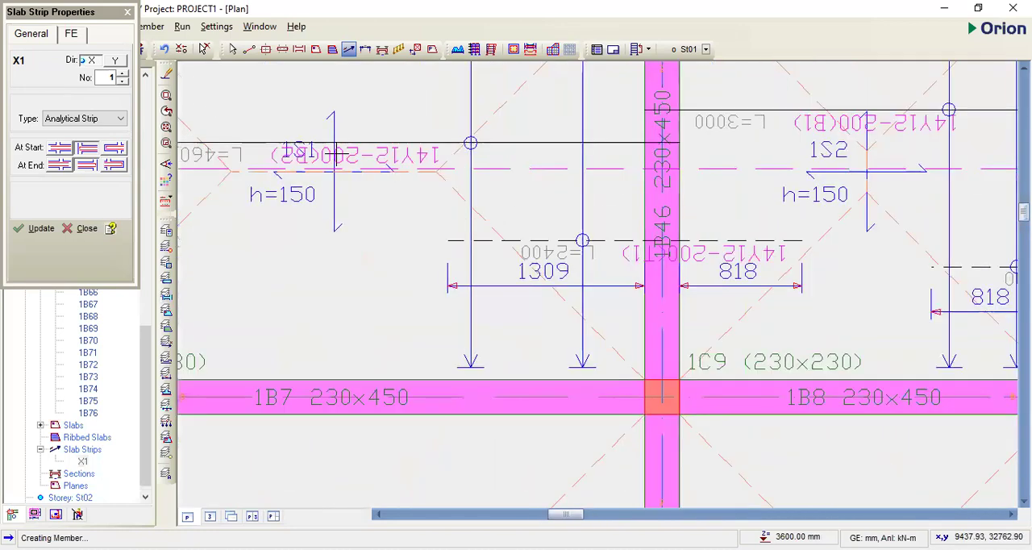
{"action": "scroll", "coordinate": [567, 207], "scroll_direction": "up", "scroll_amount": 2}
{"action": "scroll", "coordinate": [497, 230], "scroll_direction": "down", "scroll_amount": 4}
{"action": "scroll", "coordinate": [502, 185], "scroll_direction": "up", "scroll_amount": 2}
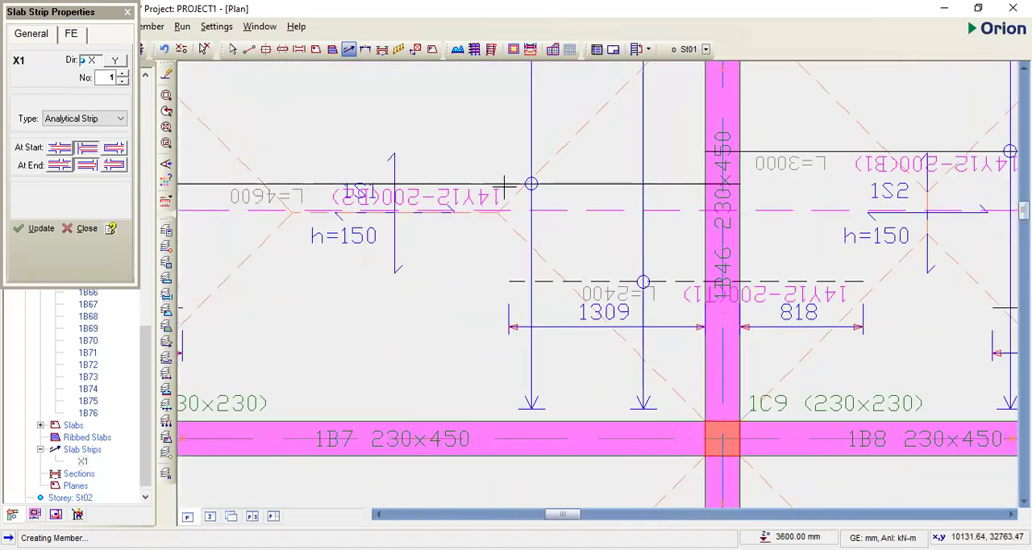
{"action": "scroll", "coordinate": [504, 187], "scroll_direction": "down", "scroll_amount": 3}
{"action": "scroll", "coordinate": [449, 183], "scroll_direction": "down", "scroll_amount": 3}
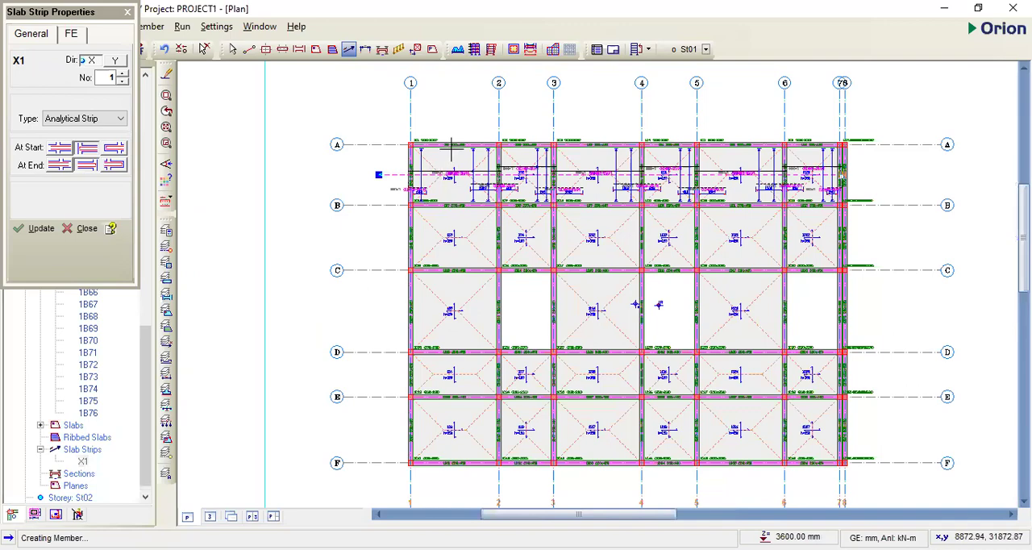
{"action": "left_click_drag", "start_coordinate": [451, 120], "coordinate": [452, 480]}
- Examine the bar labels, lengths and extension dimensions along the strip between axes 1 and 2, around axis D
{"action": "scroll", "coordinate": [446, 287], "scroll_direction": "up", "scroll_amount": 2}
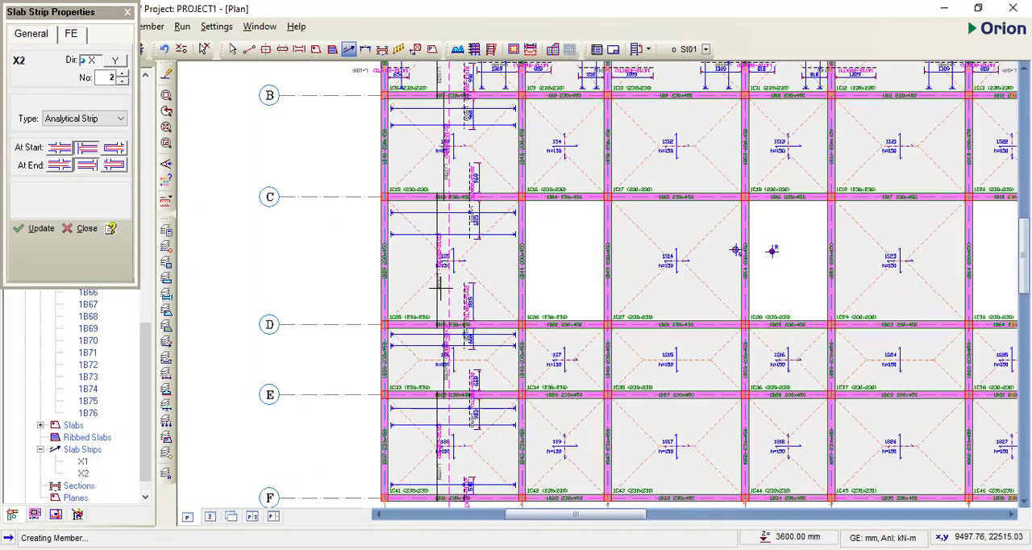
{"action": "scroll", "coordinate": [440, 287], "scroll_direction": "up", "scroll_amount": 2}
{"action": "scroll", "coordinate": [454, 224], "scroll_direction": "down", "scroll_amount": 1}
{"action": "scroll", "coordinate": [436, 316], "scroll_direction": "up", "scroll_amount": 1}
{"action": "scroll", "coordinate": [435, 316], "scroll_direction": "up", "scroll_amount": 1}
{"action": "scroll", "coordinate": [463, 226], "scroll_direction": "down", "scroll_amount": 2}
{"action": "scroll", "coordinate": [466, 229], "scroll_direction": "up", "scroll_amount": 2}
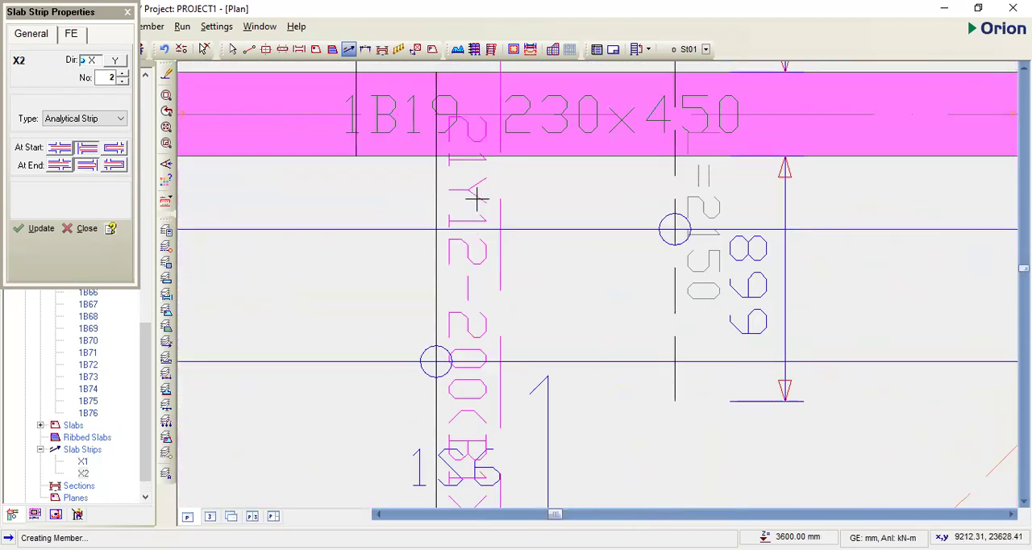
{"action": "scroll", "coordinate": [475, 131], "scroll_direction": "down", "scroll_amount": 2}
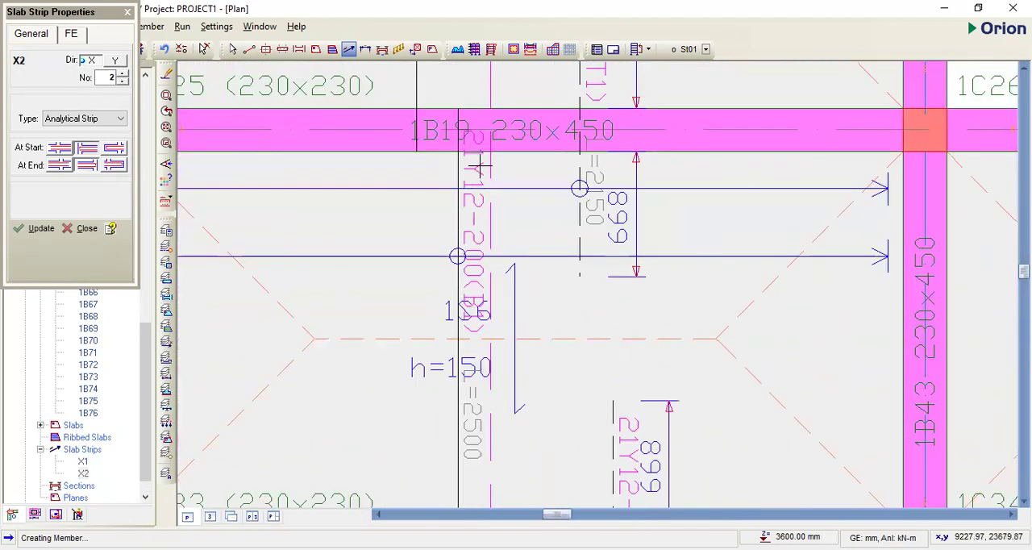
- Examine the reinforcement along the slab strip between axes 1 and 2, from axis D to axis F, and both strips across the whole plan
{"action": "scroll", "coordinate": [480, 185], "scroll_direction": "down", "scroll_amount": 2}
{"action": "scroll", "coordinate": [477, 234], "scroll_direction": "down", "scroll_amount": 1}
{"action": "scroll", "coordinate": [484, 266], "scroll_direction": "up", "scroll_amount": 1}
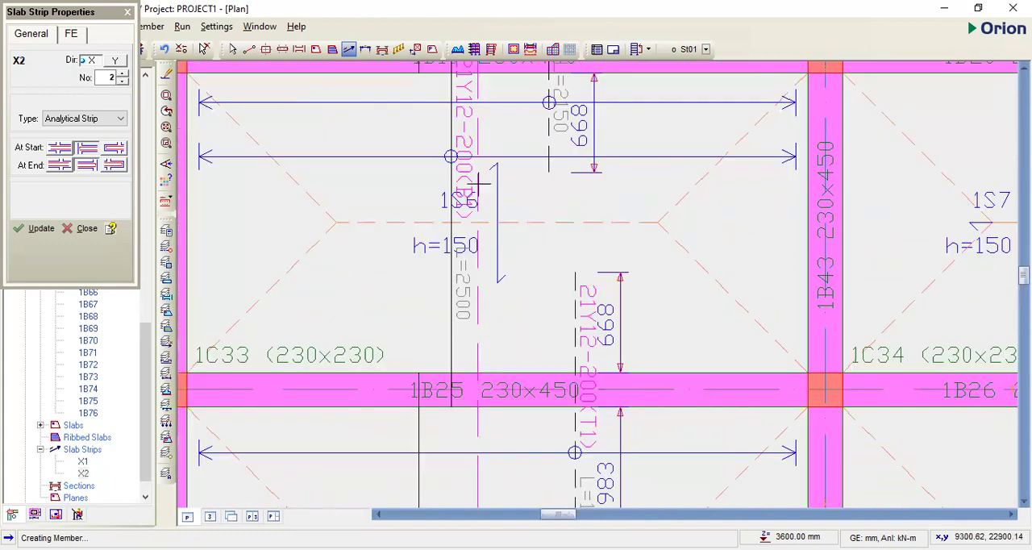
{"action": "scroll", "coordinate": [470, 301], "scroll_direction": "down", "scroll_amount": 2}
{"action": "scroll", "coordinate": [464, 298], "scroll_direction": "up", "scroll_amount": 1}
{"action": "scroll", "coordinate": [448, 339], "scroll_direction": "up", "scroll_amount": 2}
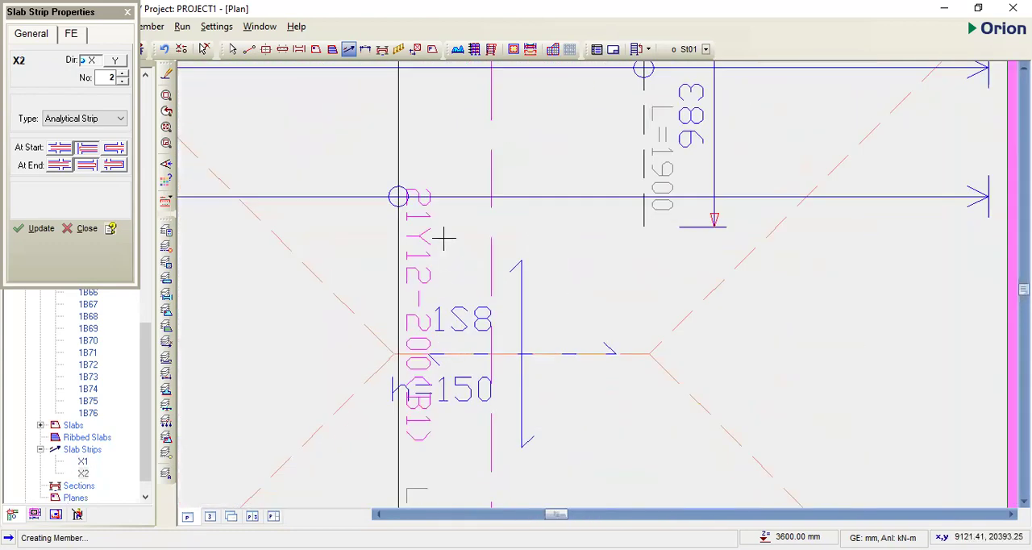
{"action": "scroll", "coordinate": [423, 205], "scroll_direction": "down", "scroll_amount": 2}
{"action": "scroll", "coordinate": [425, 262], "scroll_direction": "up", "scroll_amount": 3}
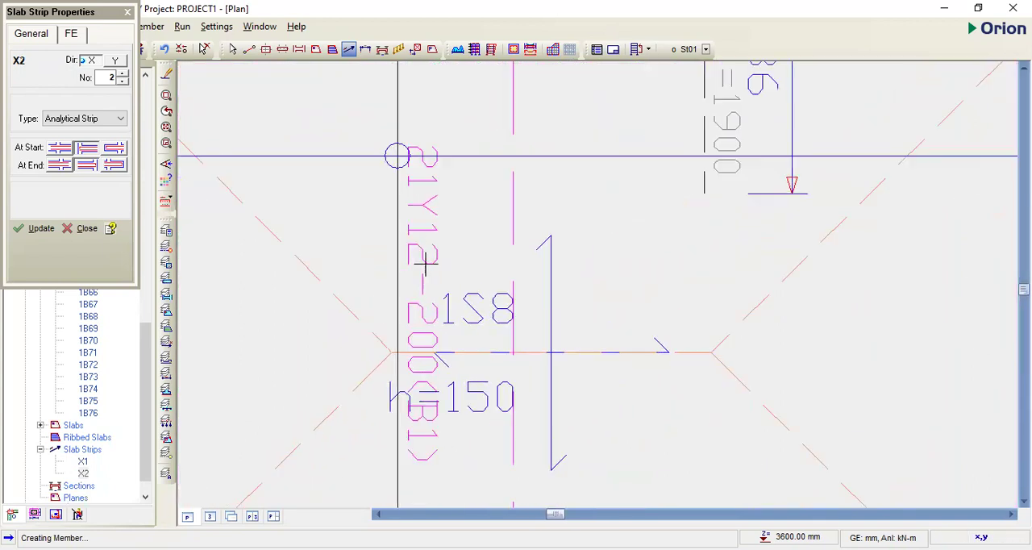
{"action": "scroll", "coordinate": [419, 306], "scroll_direction": "down", "scroll_amount": 2}
{"action": "scroll", "coordinate": [413, 334], "scroll_direction": "up", "scroll_amount": 2}
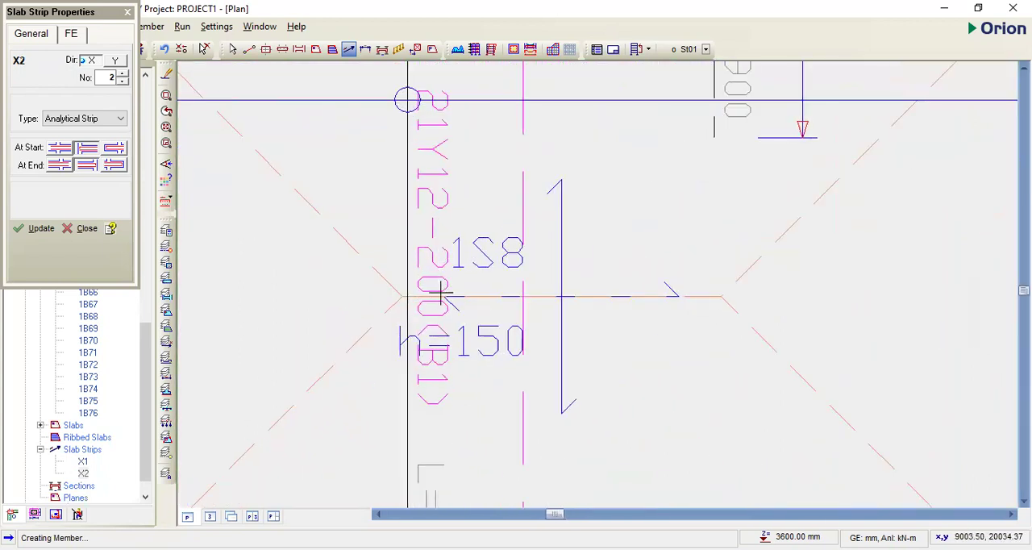
{"action": "scroll", "coordinate": [441, 300], "scroll_direction": "down", "scroll_amount": 2}
{"action": "scroll", "coordinate": [467, 222], "scroll_direction": "down", "scroll_amount": 2}
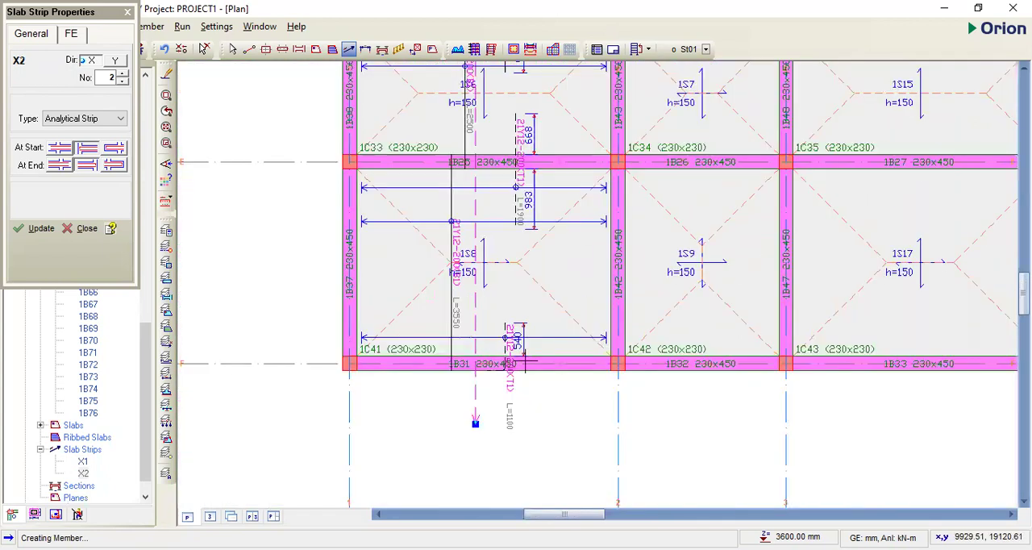
{"action": "scroll", "coordinate": [526, 363], "scroll_direction": "down", "scroll_amount": 4}
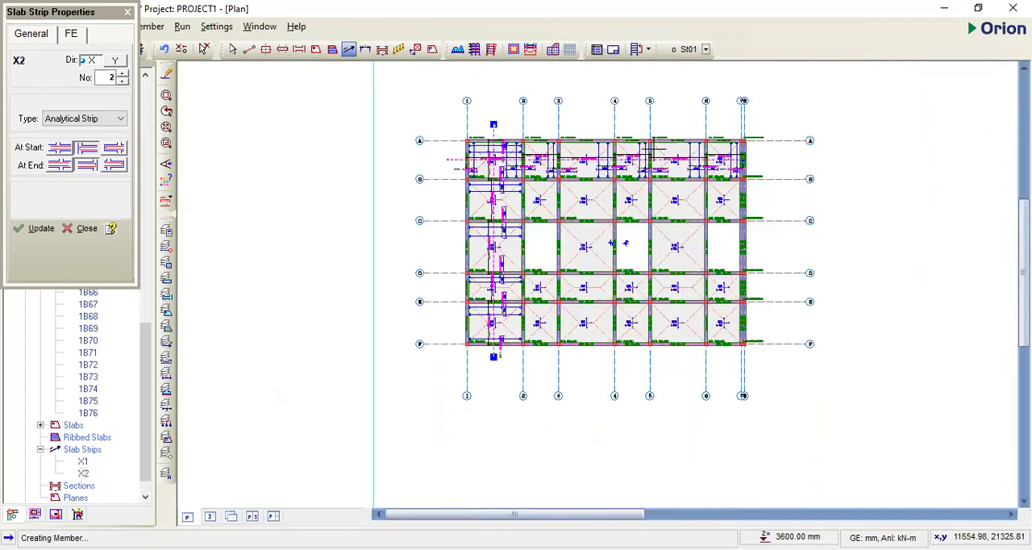
{"action": "scroll", "coordinate": [625, 243], "scroll_direction": "up", "scroll_amount": 3}
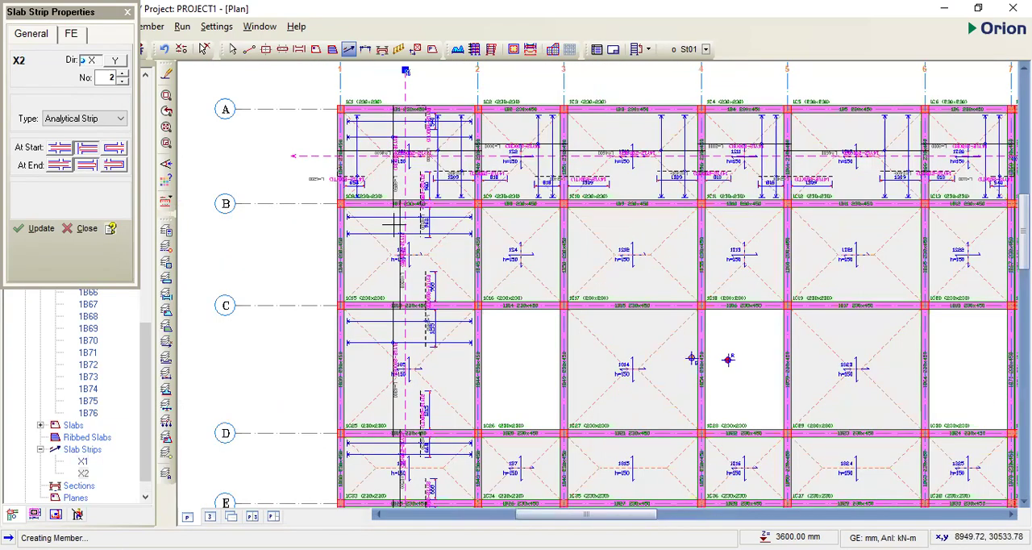
{"action": "scroll", "coordinate": [381, 223], "scroll_direction": "down", "scroll_amount": 1}
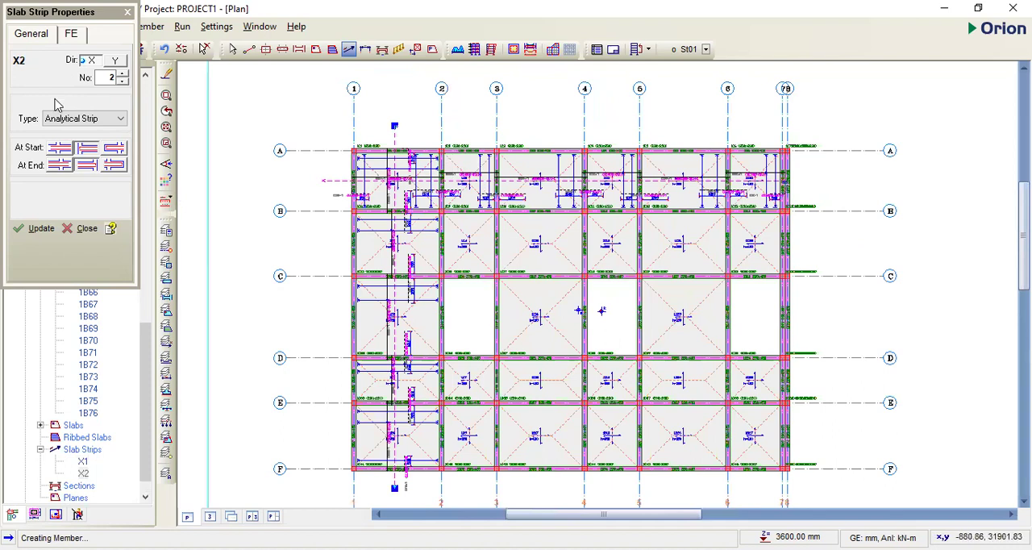
- Finish the slab strip placement by closing its properties and leaving the command, and save the project
{"action": "left_click", "coordinate": [128, 12]}
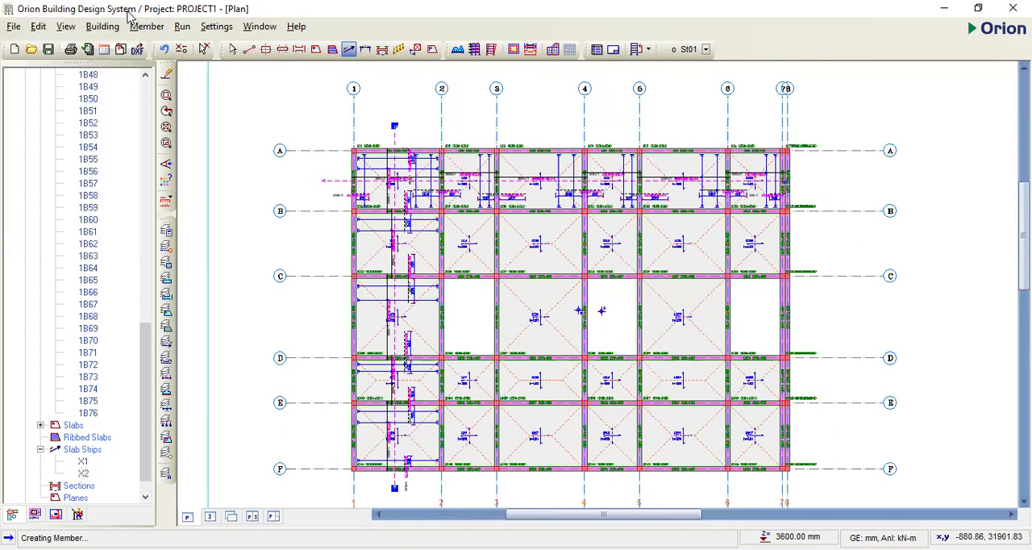
{"action": "key", "text": "Escape"}
{"action": "scroll", "coordinate": [701, 201], "scroll_direction": "down", "scroll_amount": 1}
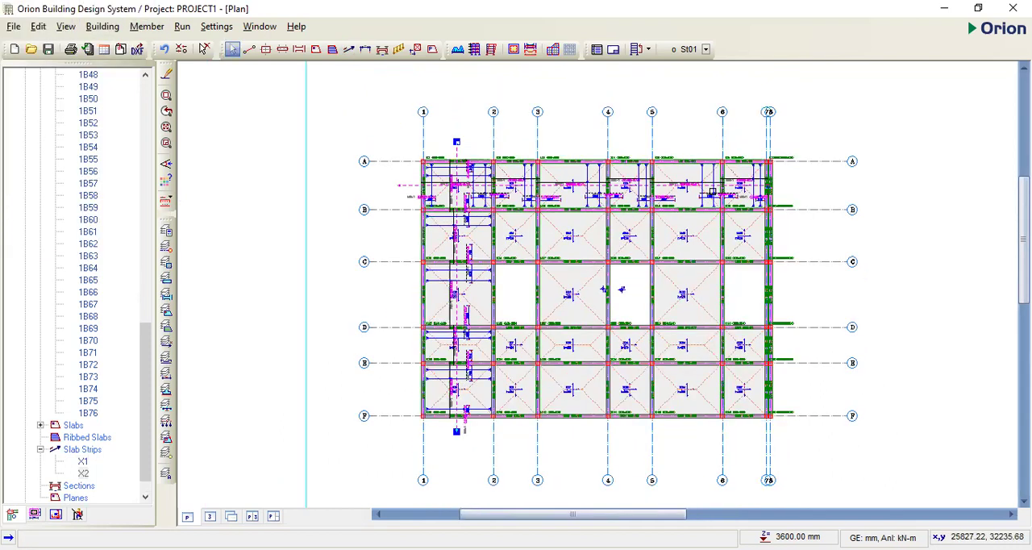
{"action": "left_click", "coordinate": [14, 27]}
{"action": "left_click", "coordinate": [55, 102]}
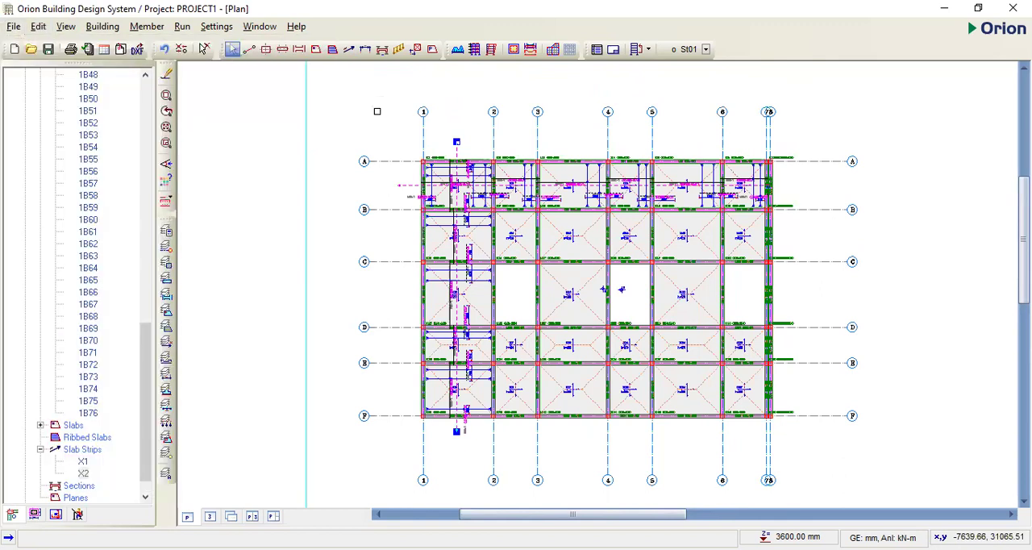
{"action": "scroll", "coordinate": [690, 197], "scroll_direction": "down", "scroll_amount": 1}
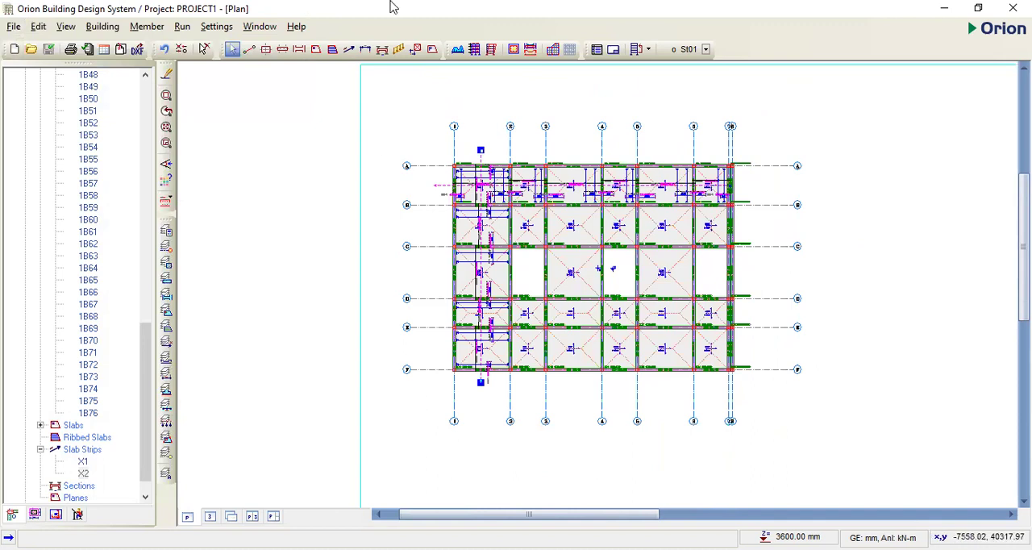
- Run the building analysis with Column/Wall Reinforcement Design and Beam Reinforcement Design included
{"action": "key", "text": "alt+r"}
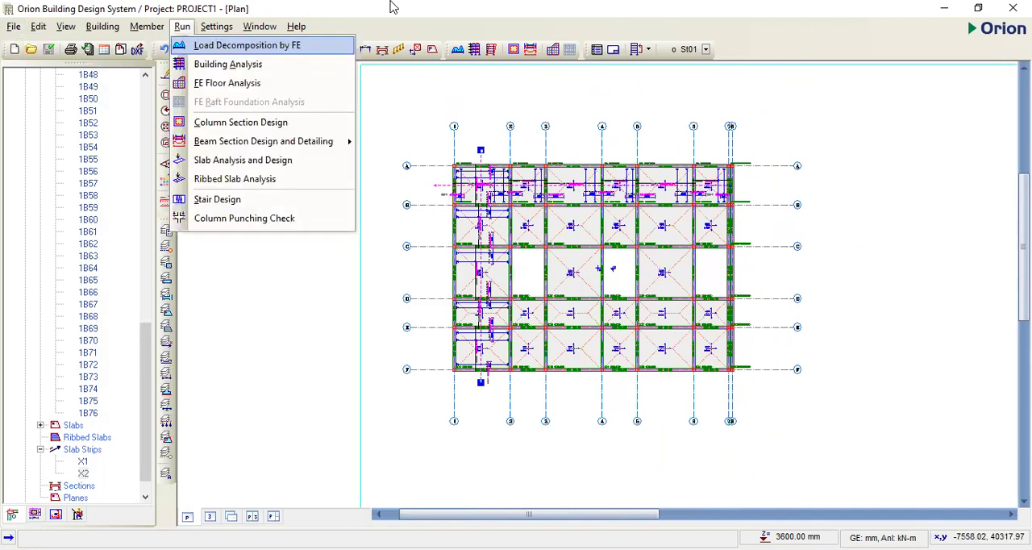
{"action": "key", "text": "Down"}
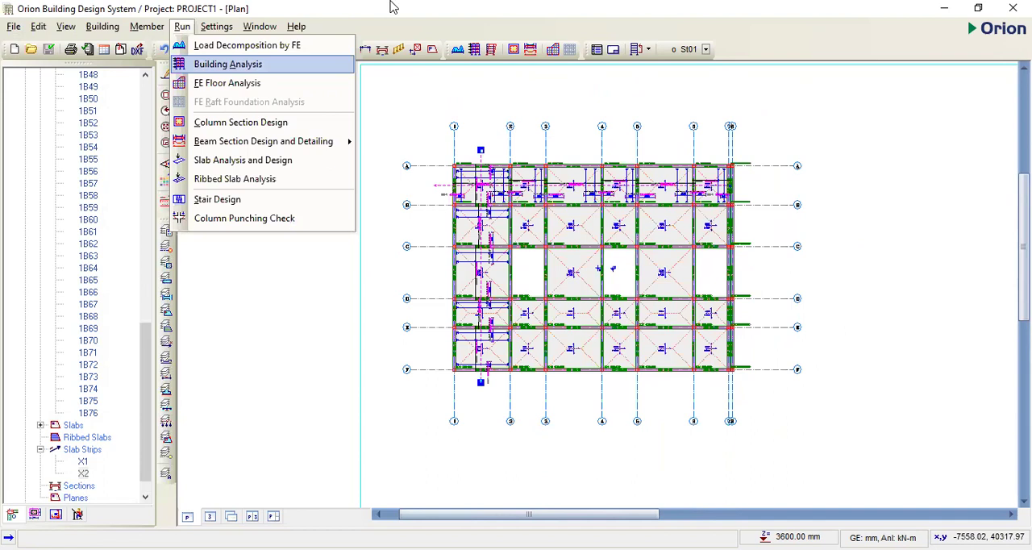
{"action": "key", "text": "Return"}
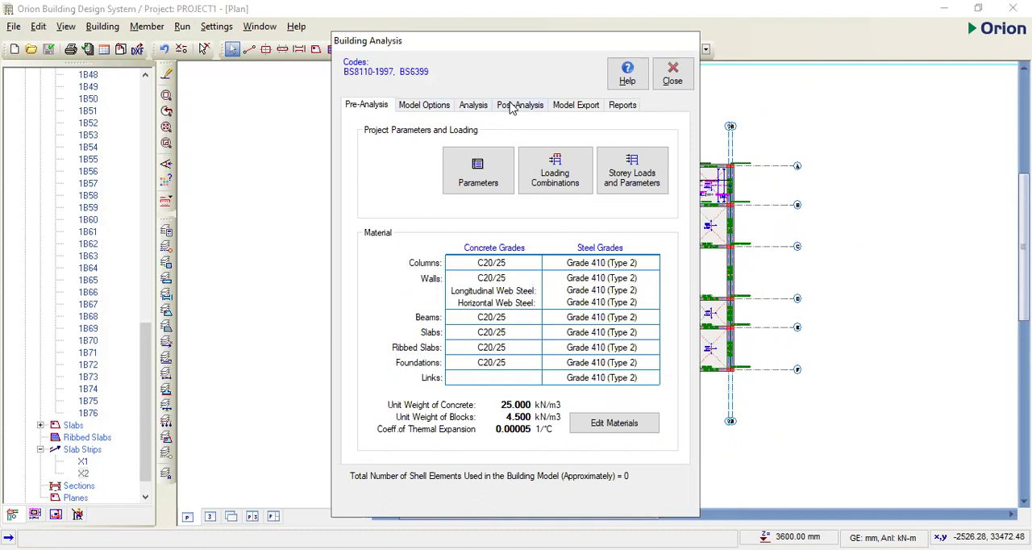
{"action": "left_click", "coordinate": [474, 106]}
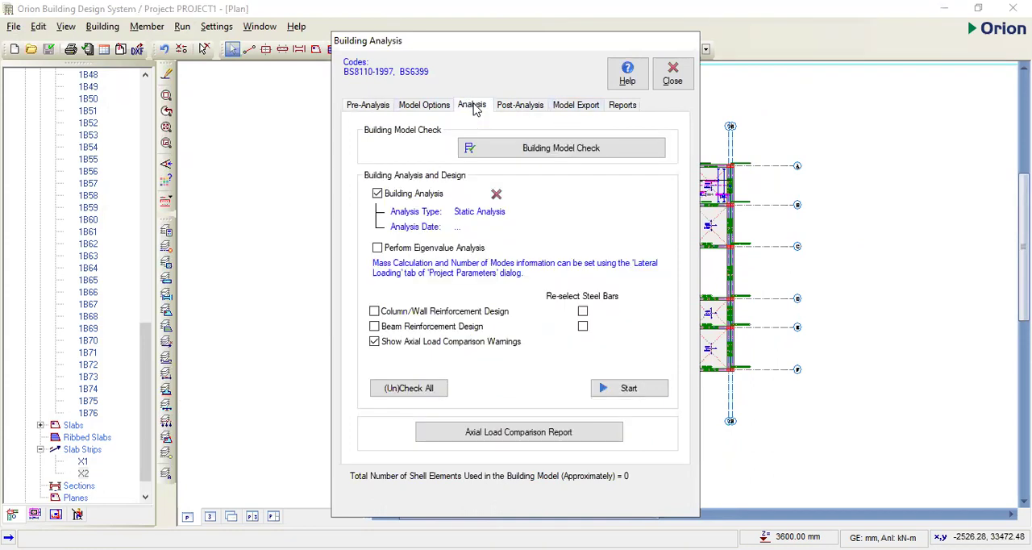
{"action": "left_click", "coordinate": [374, 311]}
{"action": "left_click", "coordinate": [374, 327]}
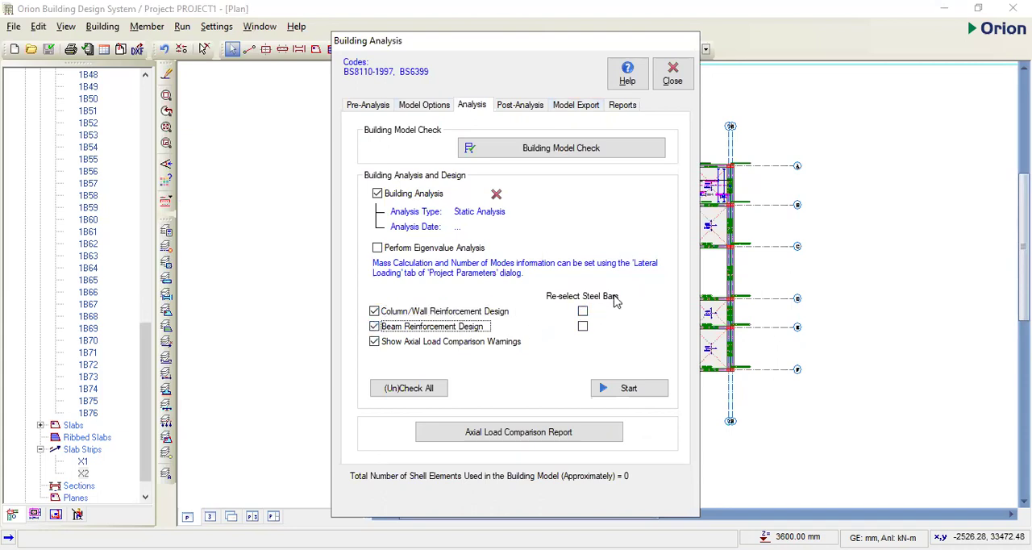
{"action": "left_click", "coordinate": [629, 389]}
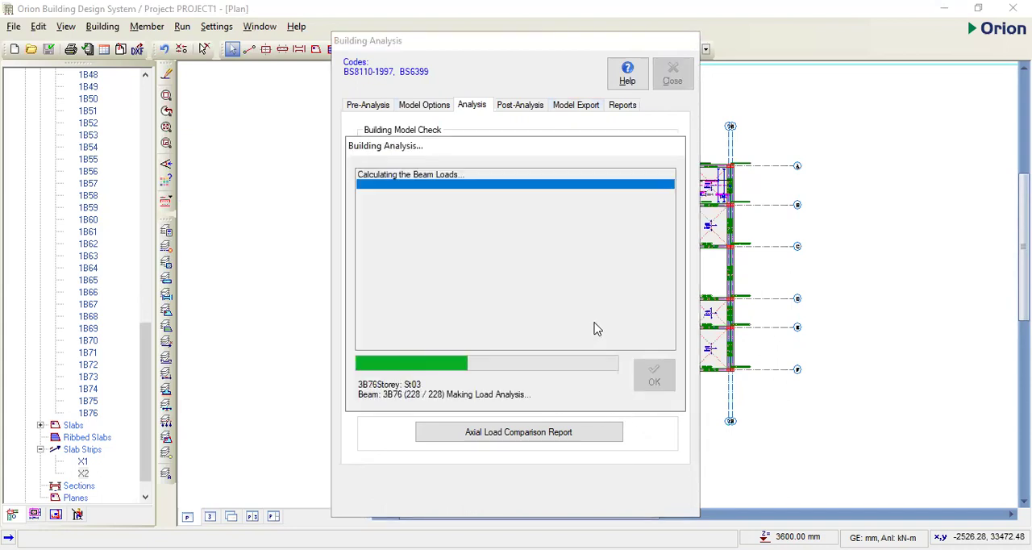
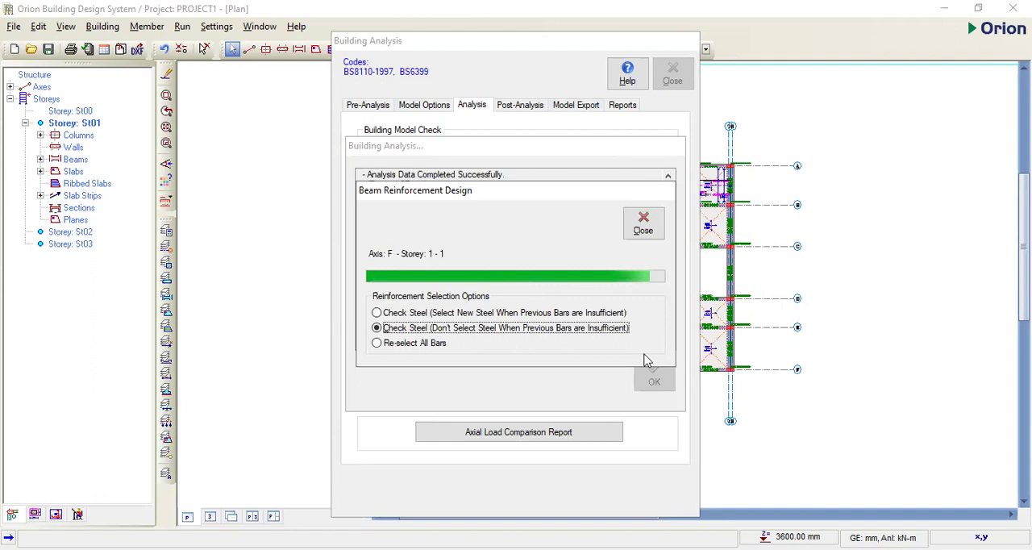
- Dismiss the completed analysis run and open the Column/Wall Design results for post-analysis review
{"action": "left_click", "coordinate": [655, 382]}
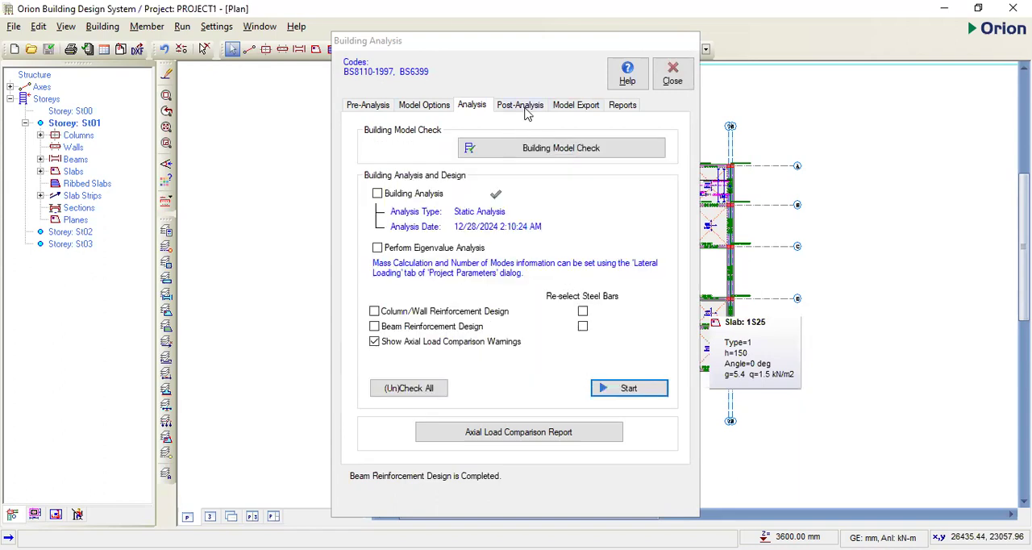
{"action": "left_click", "coordinate": [522, 109]}
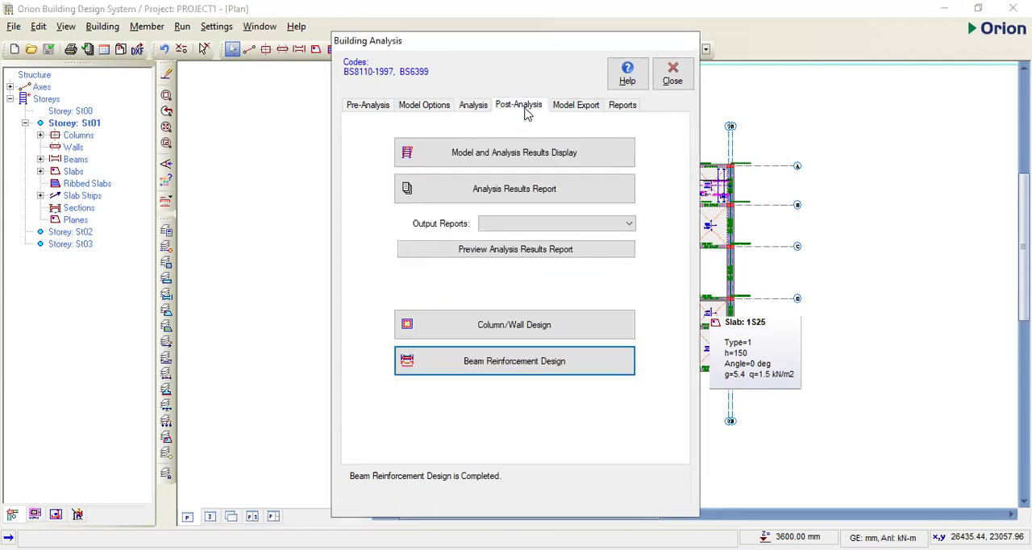
{"action": "left_click", "coordinate": [553, 331]}
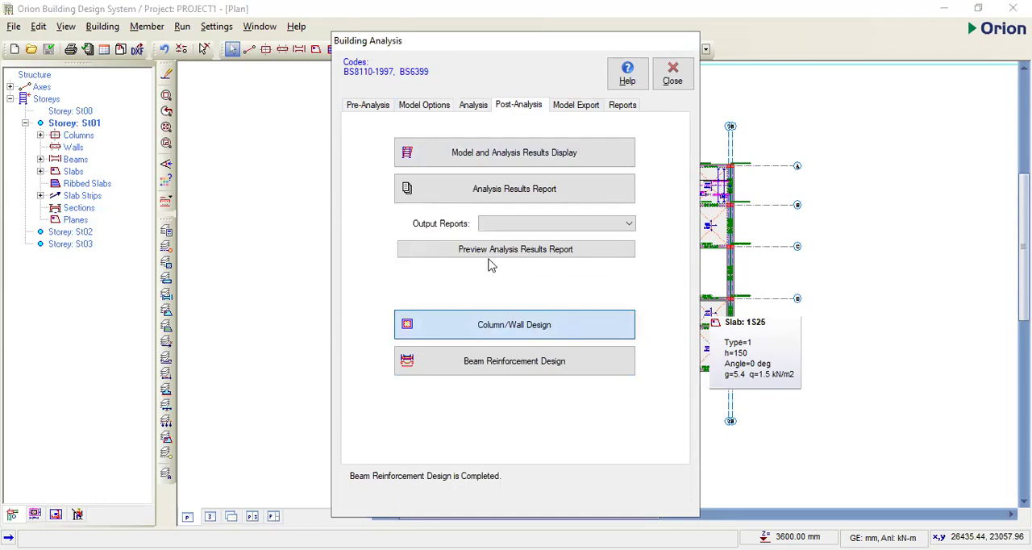
- Examine the design status, utilisation ratios, steel bars and links of all listed columns, plus the available detail drawing commands
{"action": "scroll", "coordinate": [504, 295], "scroll_direction": "down", "scroll_amount": 15}
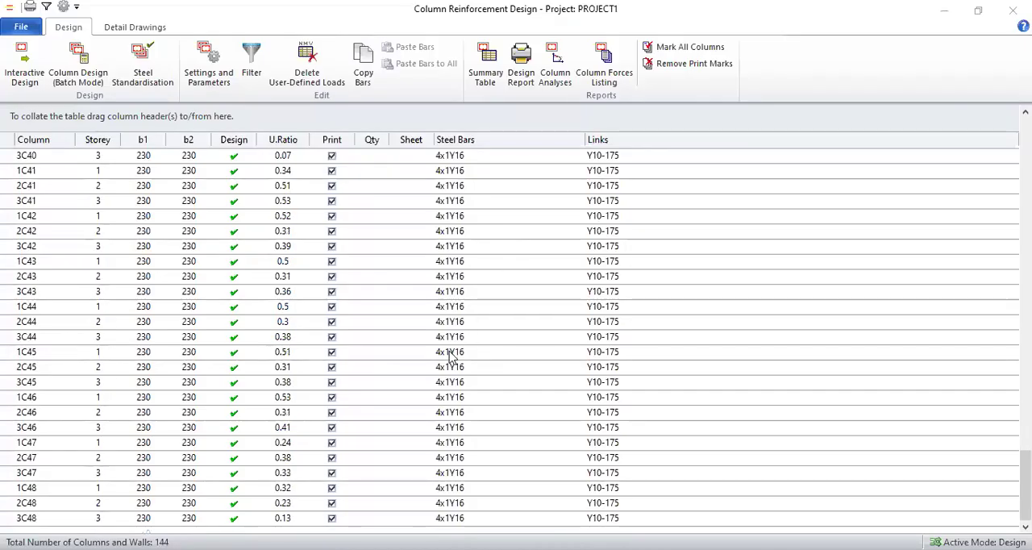
{"action": "scroll", "coordinate": [306, 477], "scroll_direction": "up", "scroll_amount": 20}
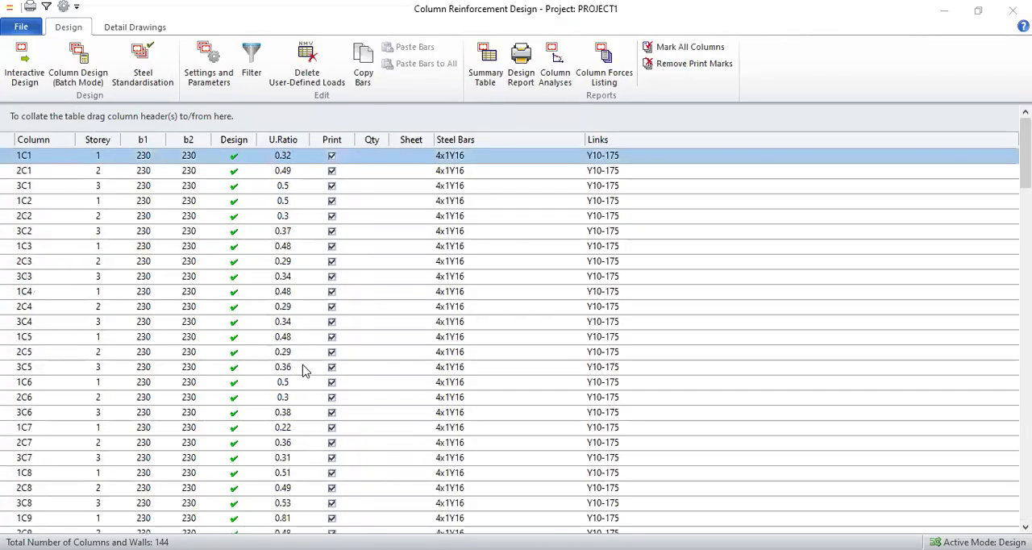
{"action": "scroll", "coordinate": [476, 258], "scroll_direction": "down", "scroll_amount": 20}
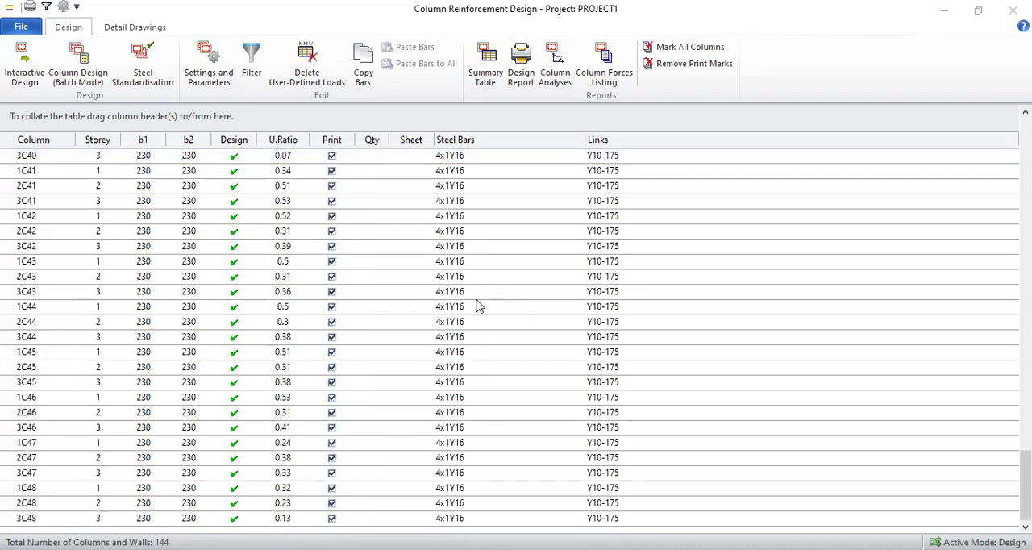
{"action": "scroll", "coordinate": [476, 306], "scroll_direction": "up", "scroll_amount": 20}
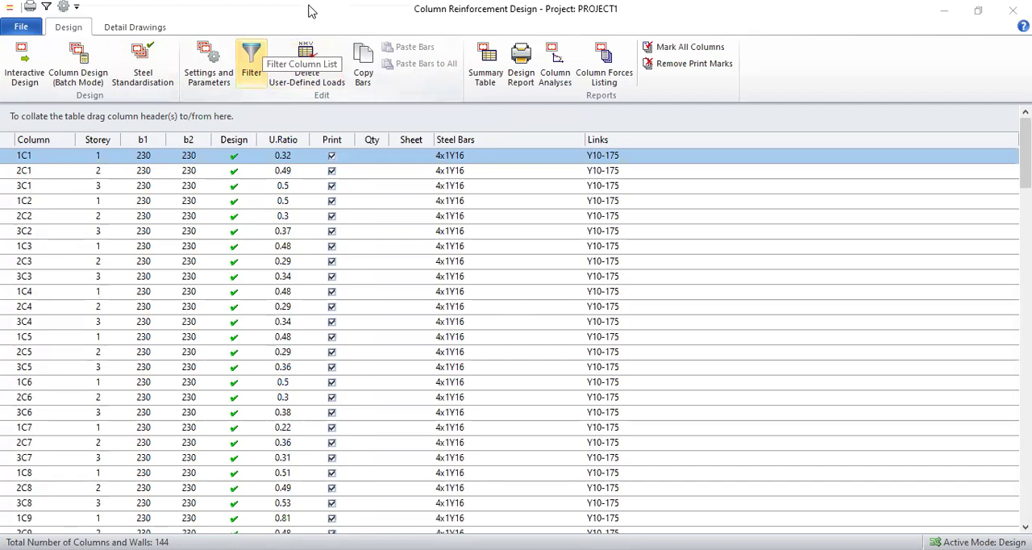
{"action": "left_click", "coordinate": [135, 28]}
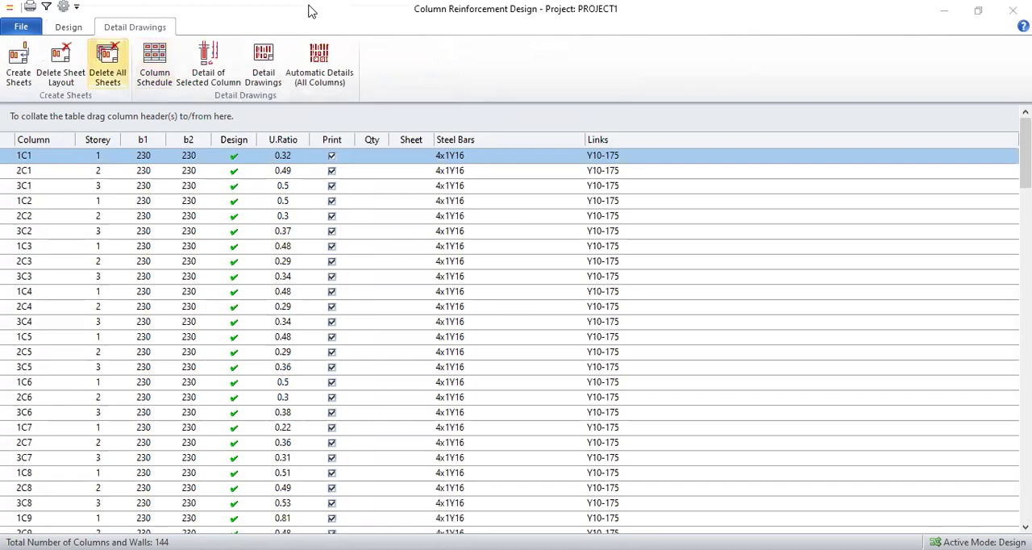
{"action": "left_click", "coordinate": [69, 27]}
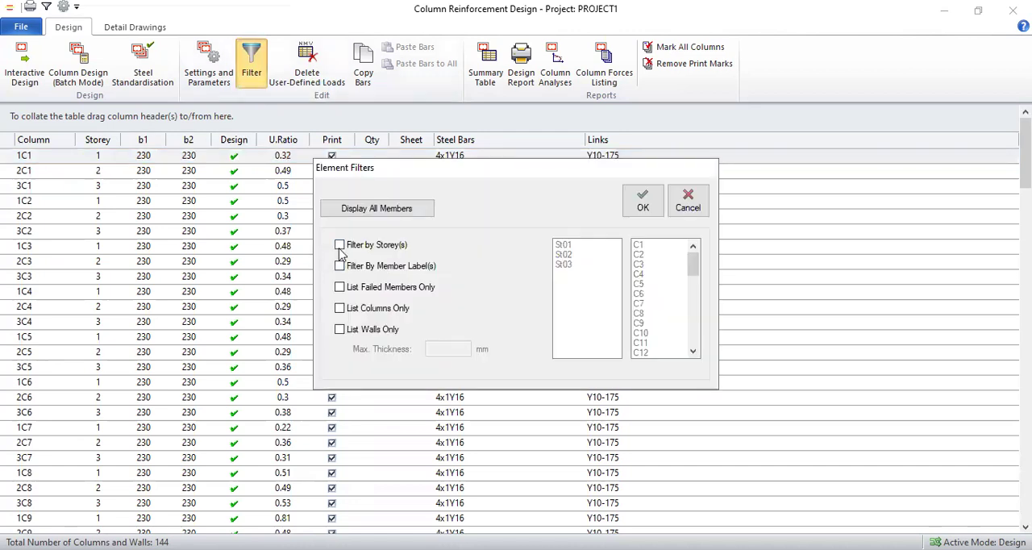
- Filter the column list by storey to St01 and review the storey's columns
{"action": "left_click", "coordinate": [340, 245]}
{"action": "left_click", "coordinate": [570, 247]}
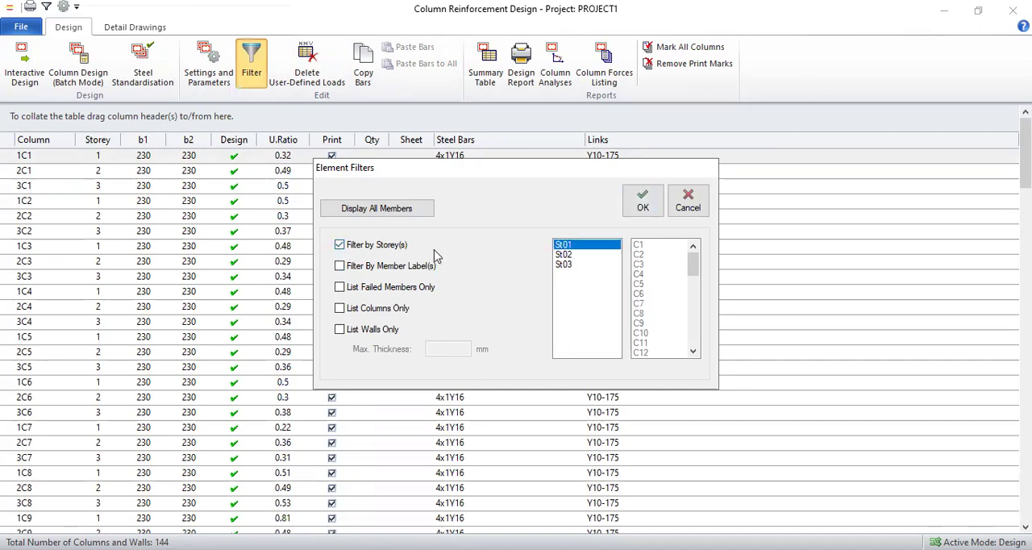
{"action": "left_click", "coordinate": [646, 206]}
{"action": "scroll", "coordinate": [491, 290], "scroll_direction": "down", "scroll_amount": 8}
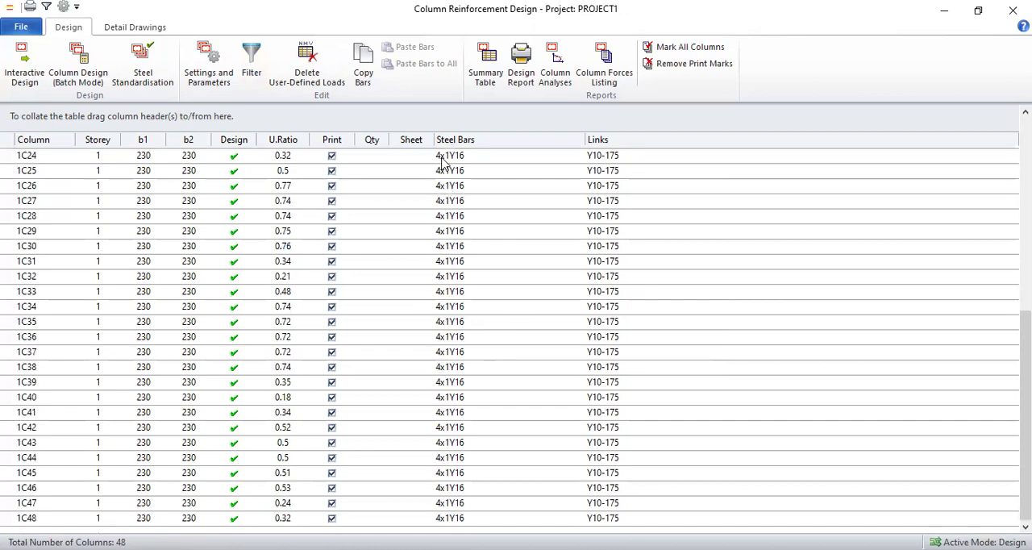
{"action": "key", "text": "ctrl+Home"}
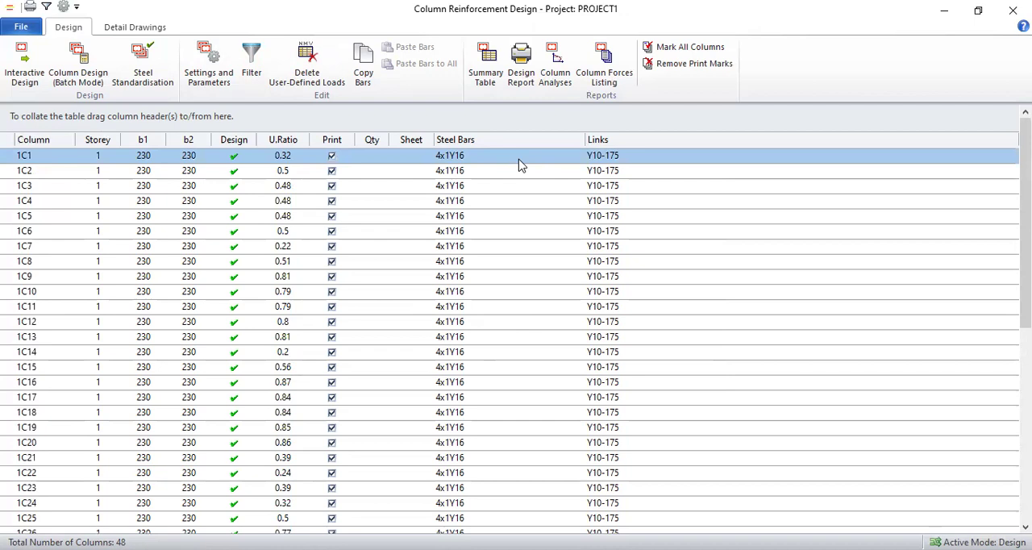
- Open column 1C1 of storey 1 for interactive design and change its corner bars to Y20
{"action": "double_click", "coordinate": [519, 166]}
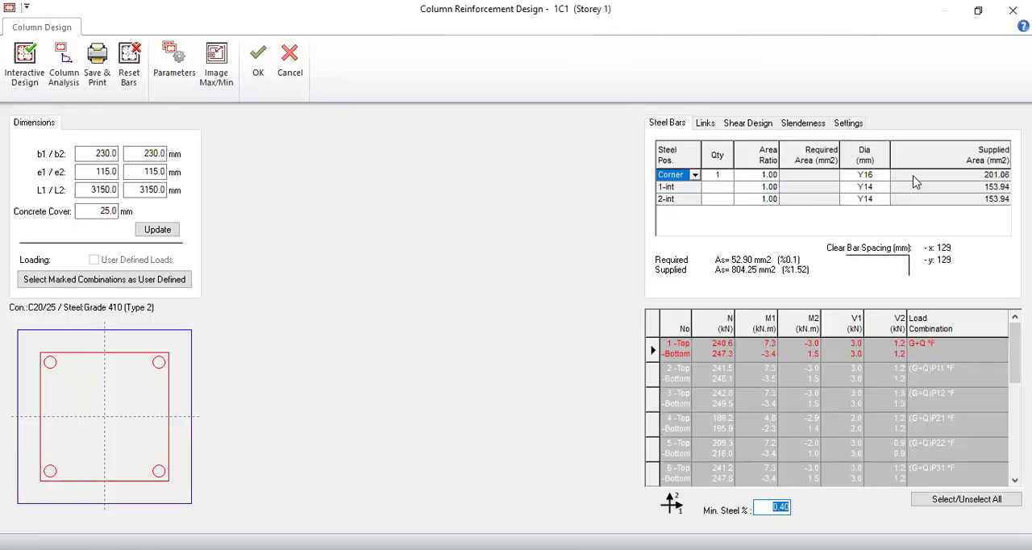
{"action": "left_click", "coordinate": [887, 179]}
{"action": "left_click", "coordinate": [885, 175]}
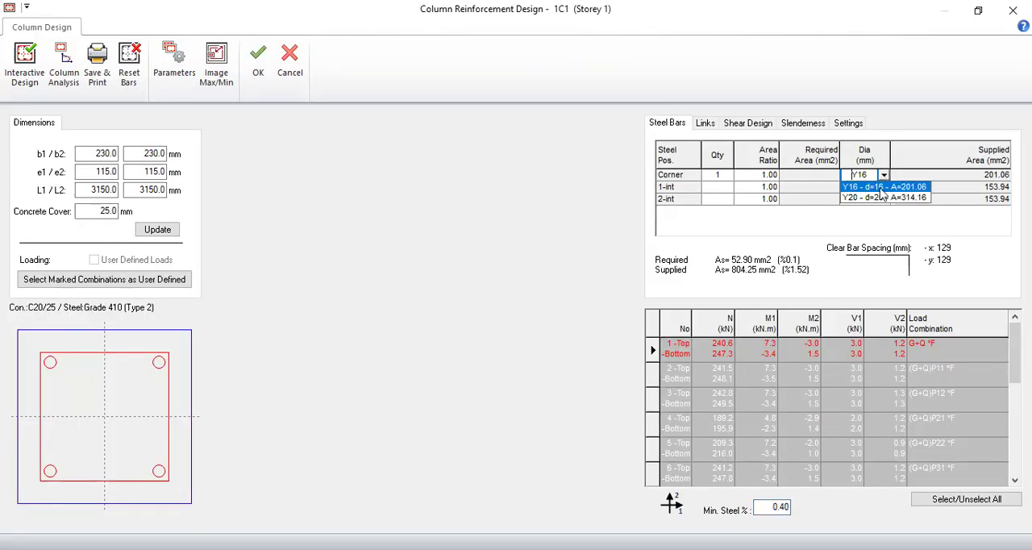
{"action": "left_click", "coordinate": [878, 198]}
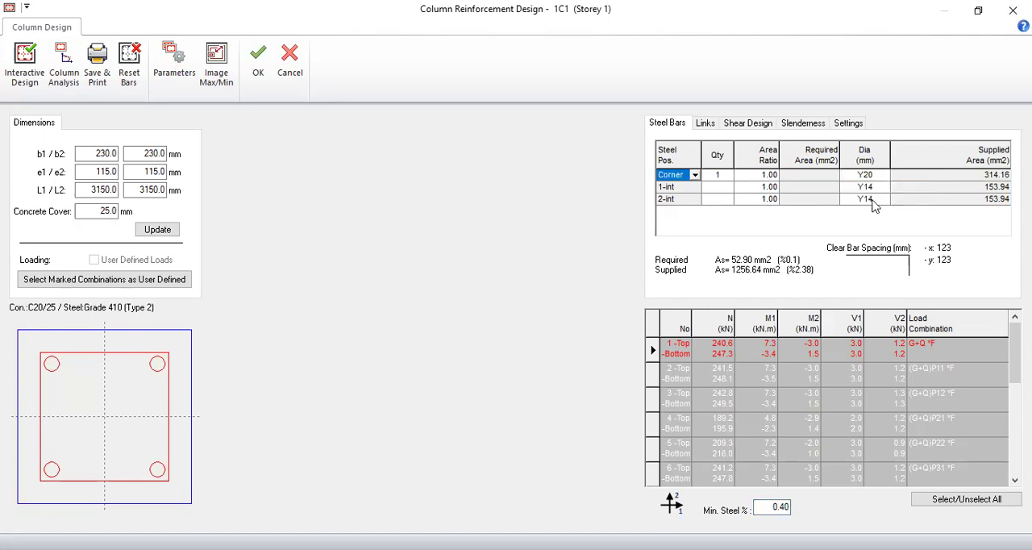
- Set the span and support link spacing of column 1C1 to 200, update the column and accept its design
{"action": "left_click", "coordinate": [750, 125]}
{"action": "double_click", "coordinate": [992, 178]}
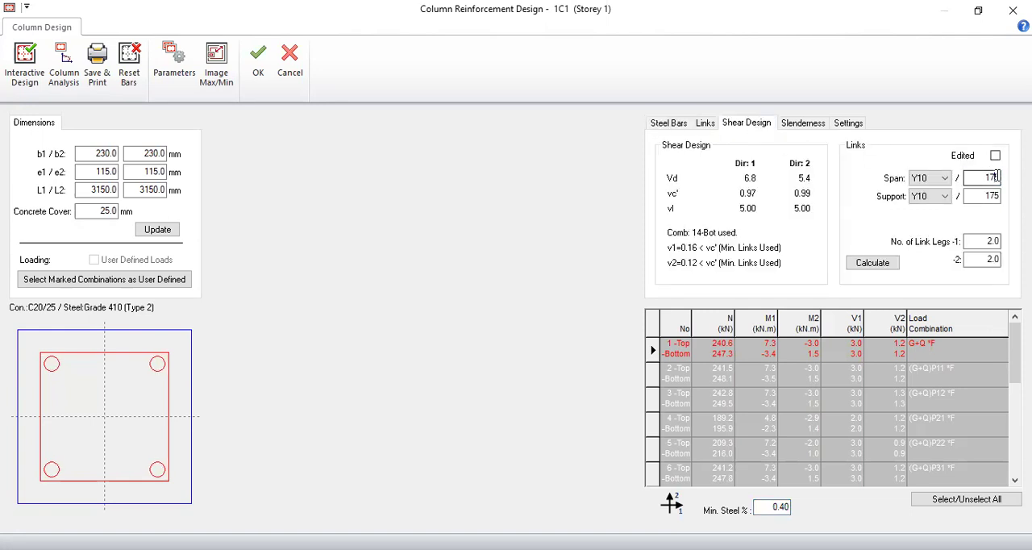
{"action": "type", "text": "2"}
{"action": "double_click", "coordinate": [995, 195]}
{"action": "type", "text": "200"}
{"action": "left_click", "coordinate": [158, 230]}
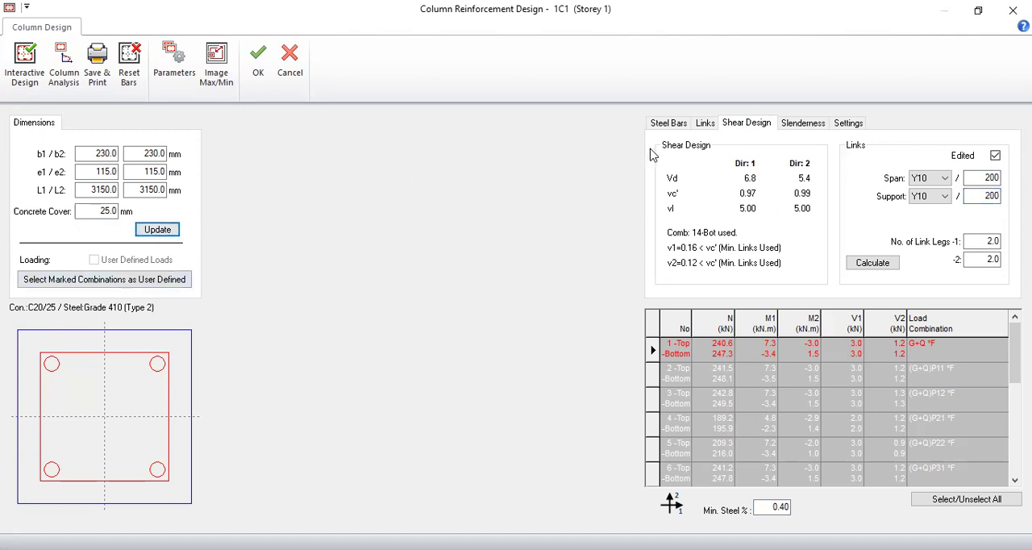
{"action": "left_click", "coordinate": [670, 123]}
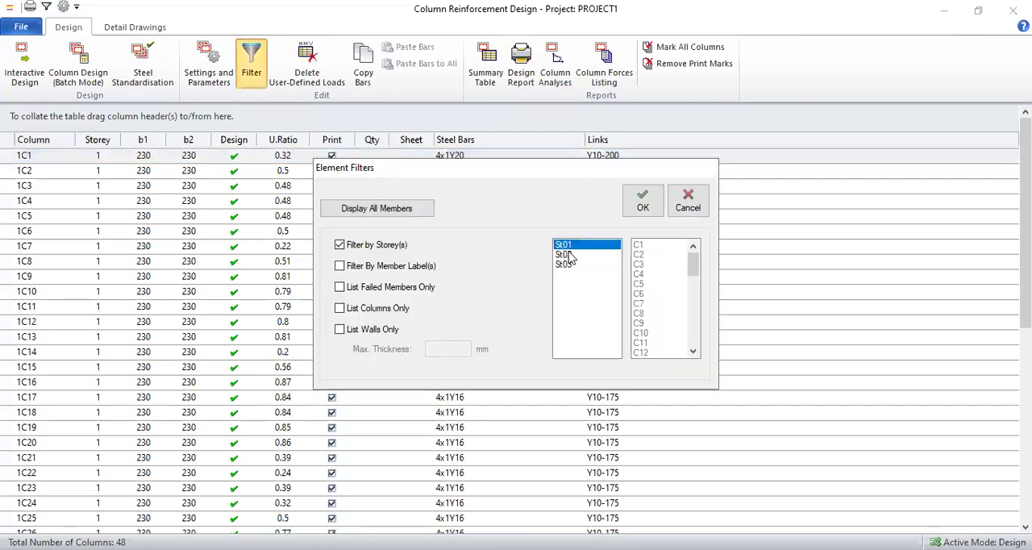
- Filter the column list to storey St02 and to storey St03 in turn, examining the steel bars and links of each
{"action": "left_click", "coordinate": [569, 253]}
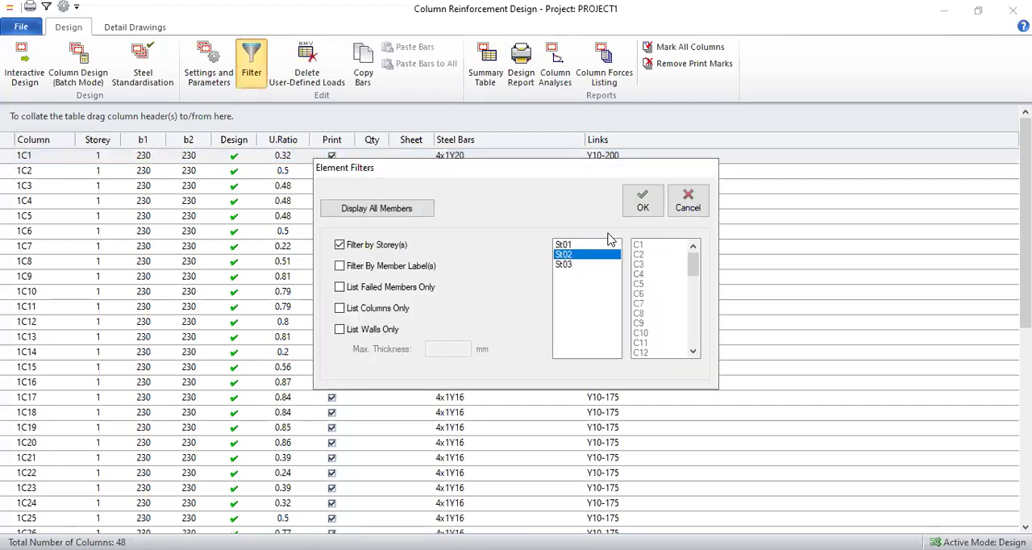
{"action": "left_click", "coordinate": [643, 211]}
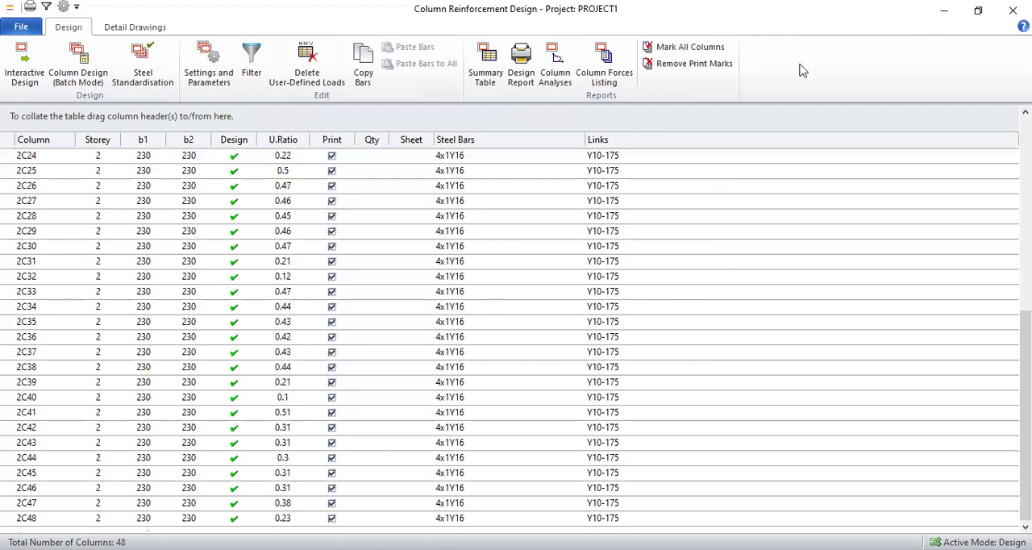
{"action": "left_click", "coordinate": [570, 264]}
{"action": "left_click", "coordinate": [641, 218]}
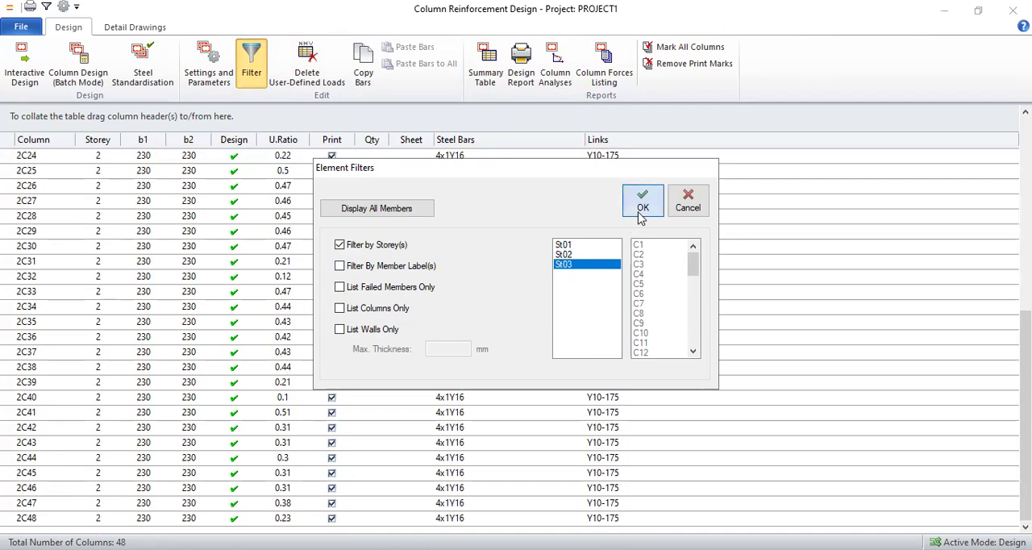
{"action": "scroll", "coordinate": [484, 265], "scroll_direction": "down", "scroll_amount": 8}
{"action": "scroll", "coordinate": [415, 367], "scroll_direction": "up", "scroll_amount": 8}
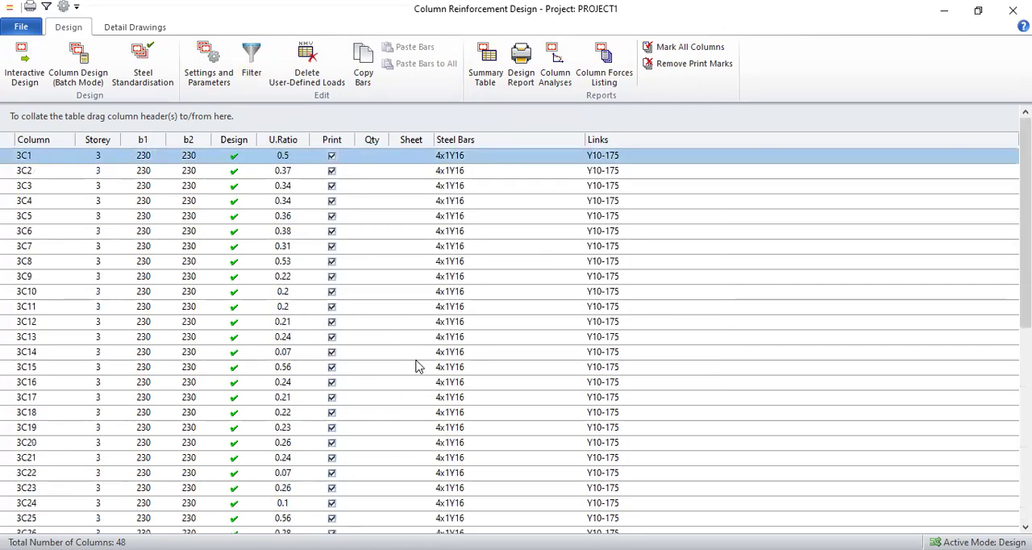
{"action": "scroll", "coordinate": [415, 367], "scroll_direction": "down", "scroll_amount": 8}
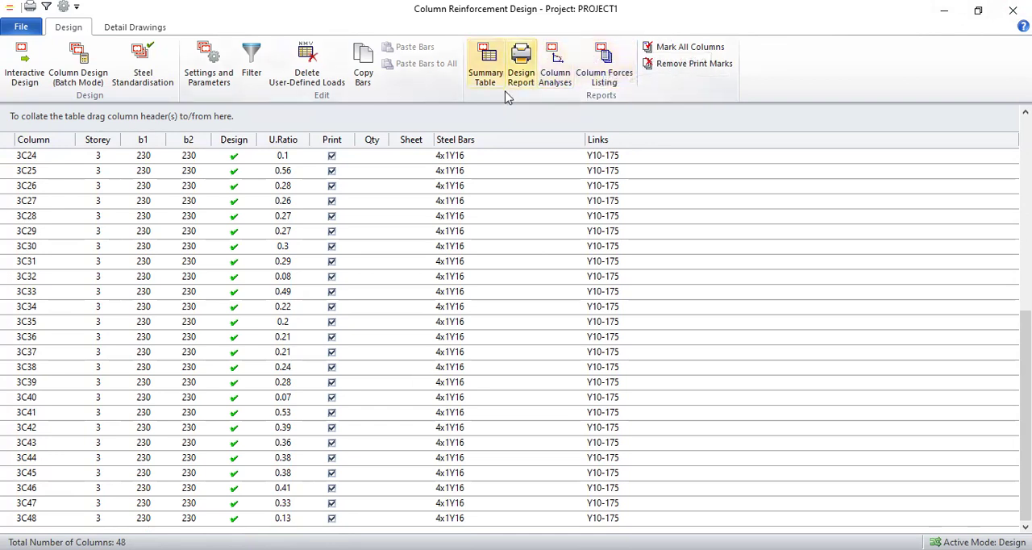
- Leave the column design and open Beam Reinforcement Design to examine the design status and utilisation ratios of all beam axes
{"action": "left_click", "coordinate": [1003, 16]}
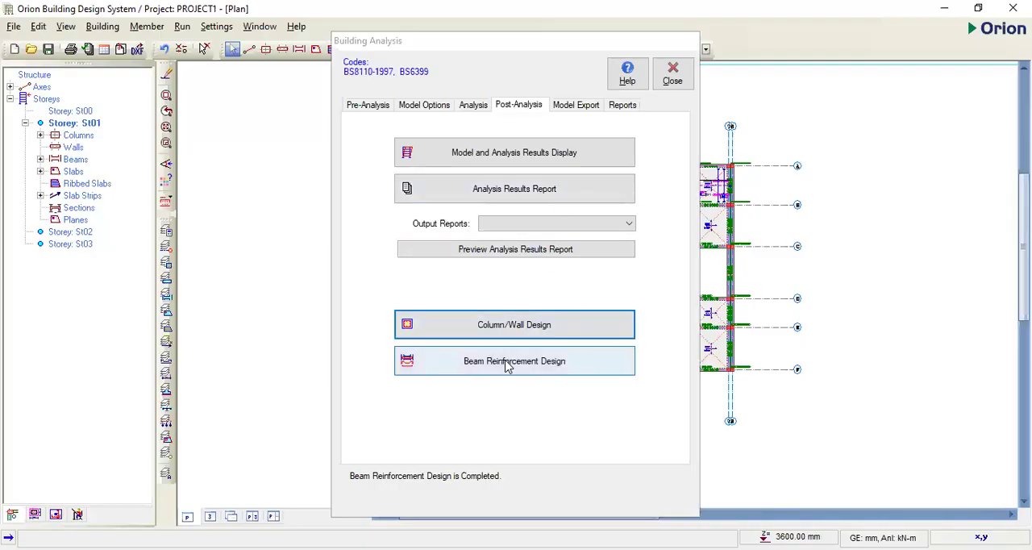
{"action": "left_click", "coordinate": [508, 366]}
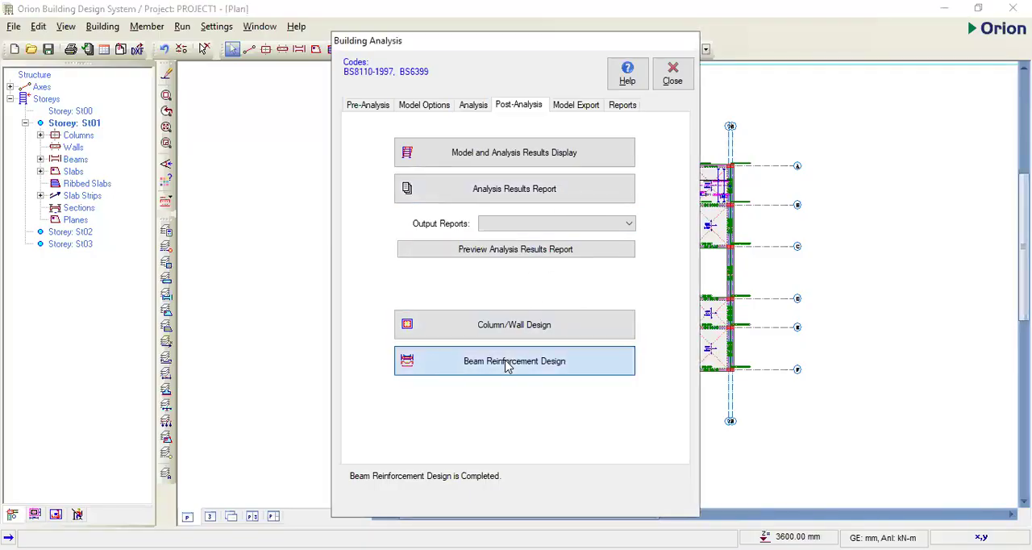
{"action": "scroll", "coordinate": [493, 160], "scroll_direction": "down", "scroll_amount": 5}
{"action": "scroll", "coordinate": [486, 188], "scroll_direction": "up", "scroll_amount": 5}
{"action": "scroll", "coordinate": [421, 329], "scroll_direction": "down", "scroll_amount": 5}
{"action": "scroll", "coordinate": [407, 345], "scroll_direction": "up", "scroll_amount": 5}
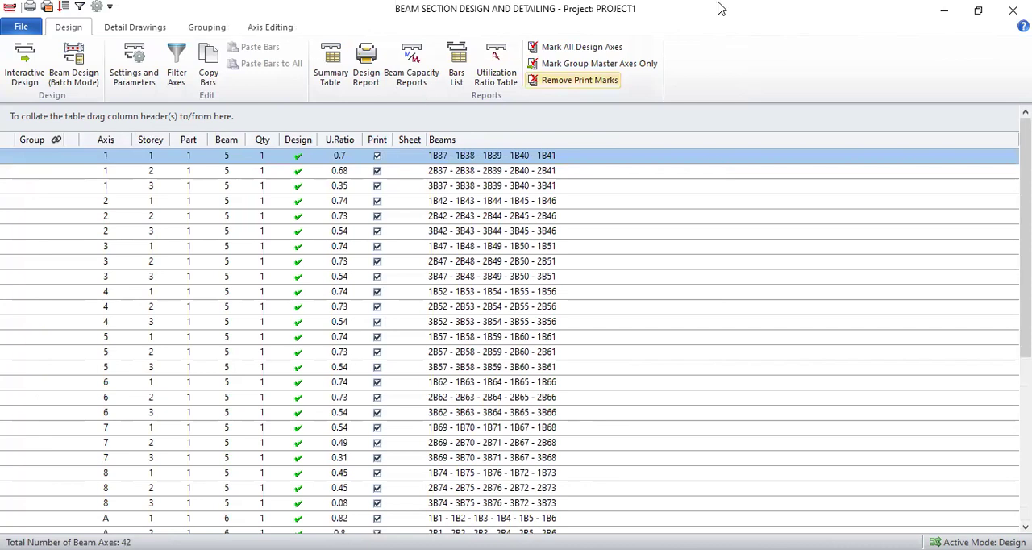
- Filter the beam axis list by storey to St01
{"action": "left_click", "coordinate": [340, 244]}
{"action": "left_click", "coordinate": [565, 244]}
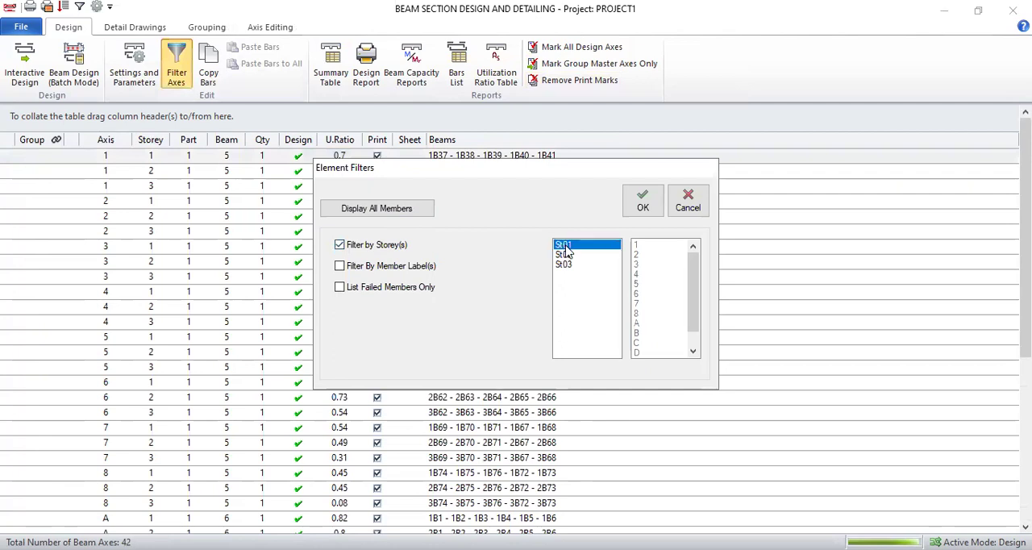
{"action": "left_click", "coordinate": [645, 206]}
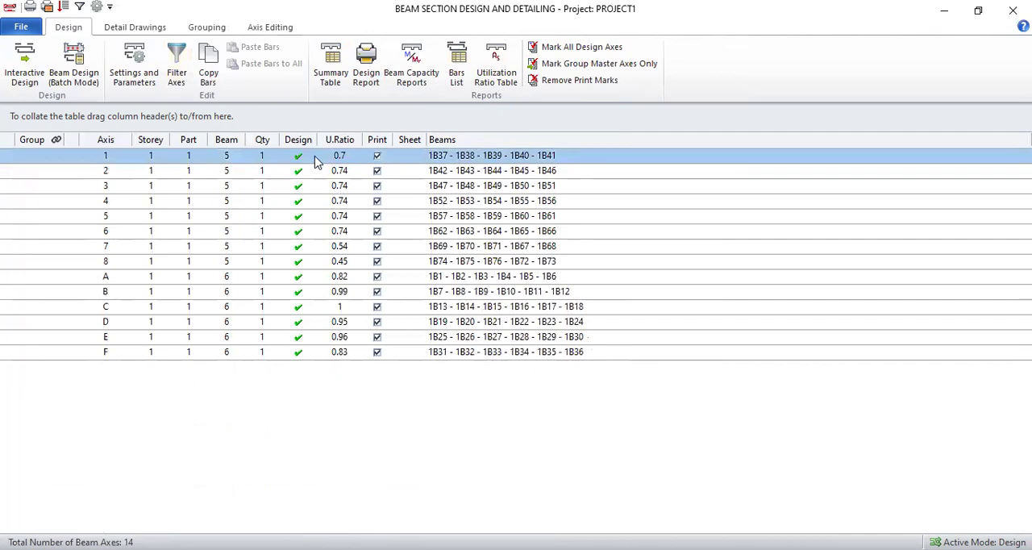
- Open the reinforcement data of beam axis 1 in full size, examine the top, bottom and link bars, and accept it
{"action": "double_click", "coordinate": [317, 159]}
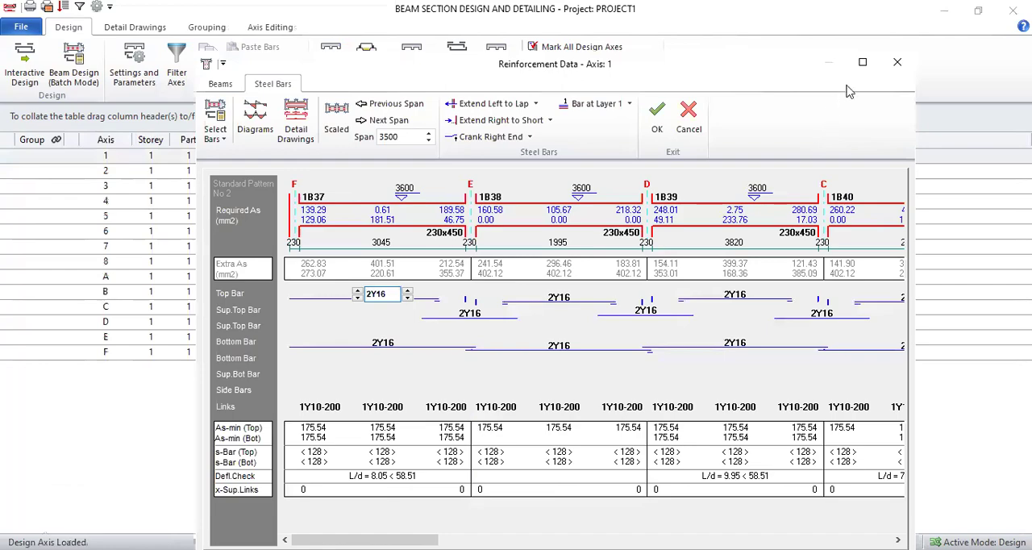
{"action": "left_click", "coordinate": [864, 63]}
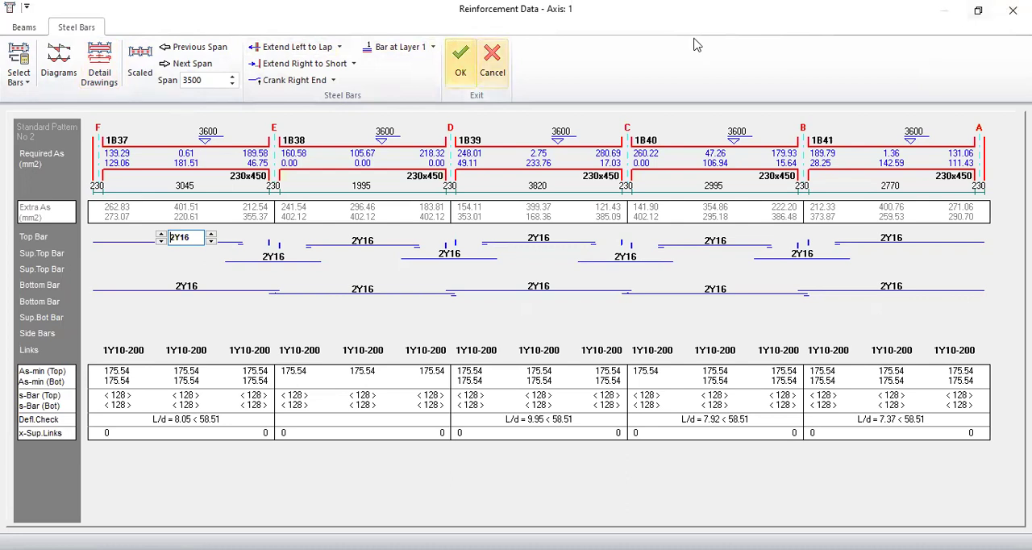
{"action": "left_click", "coordinate": [461, 61]}
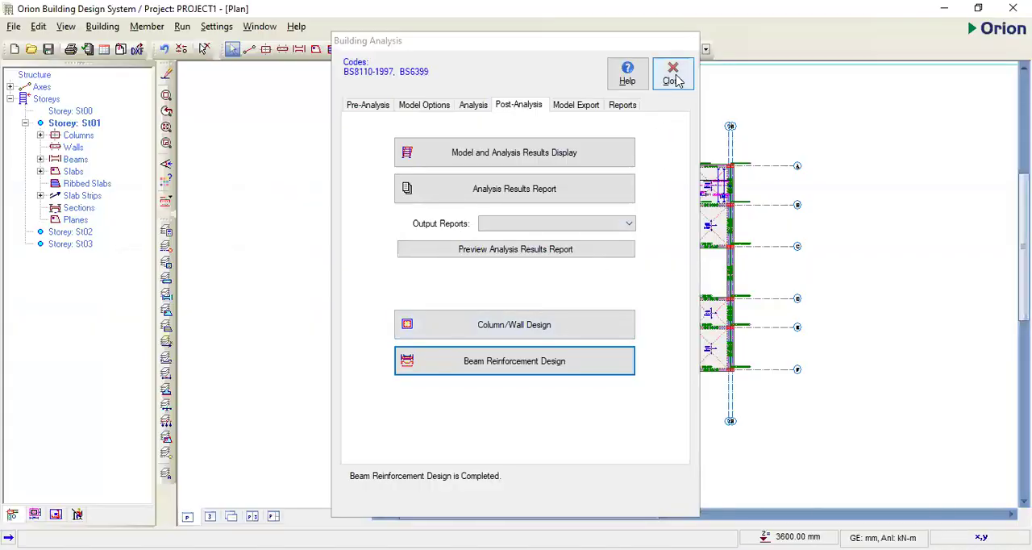
- Close the Building Analysis dialog and inspect the whole building model in the 3D view from several sides
{"action": "left_click", "coordinate": [676, 79]}
{"action": "left_click", "coordinate": [777, 280]}
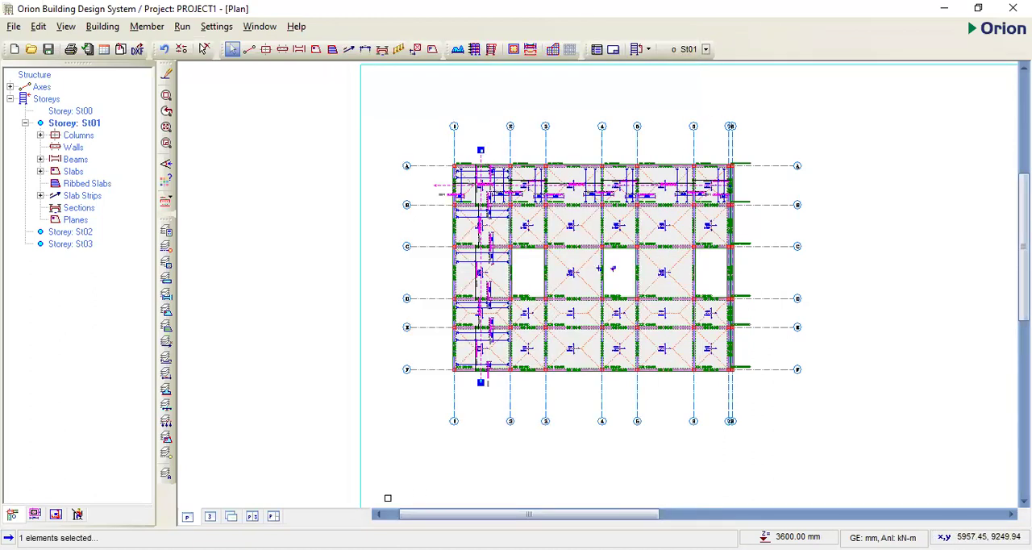
{"action": "left_click", "coordinate": [210, 516]}
{"action": "scroll", "coordinate": [660, 400], "scroll_direction": "down", "scroll_amount": 3}
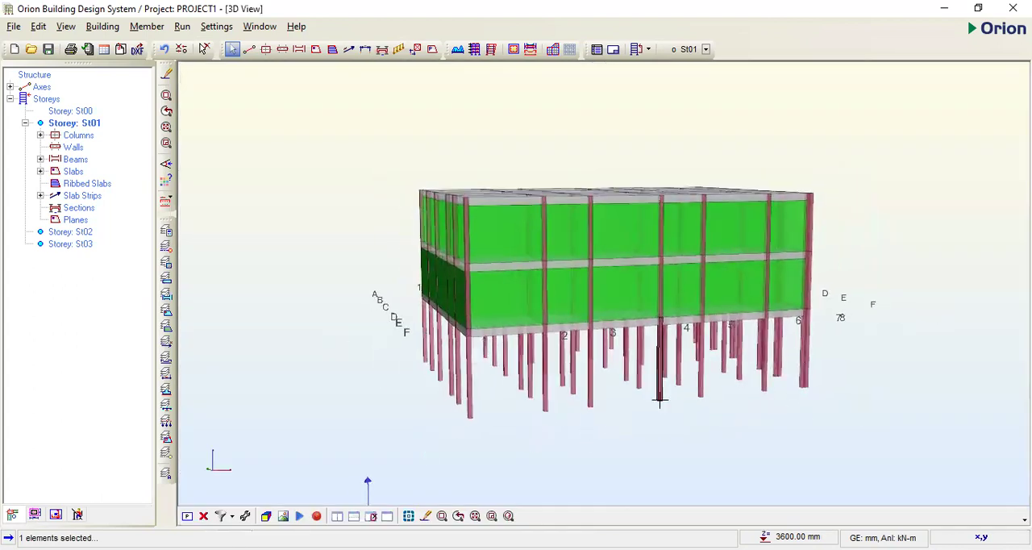
{"action": "left_click_drag", "start_coordinate": [659, 400], "coordinate": [685, 397]}
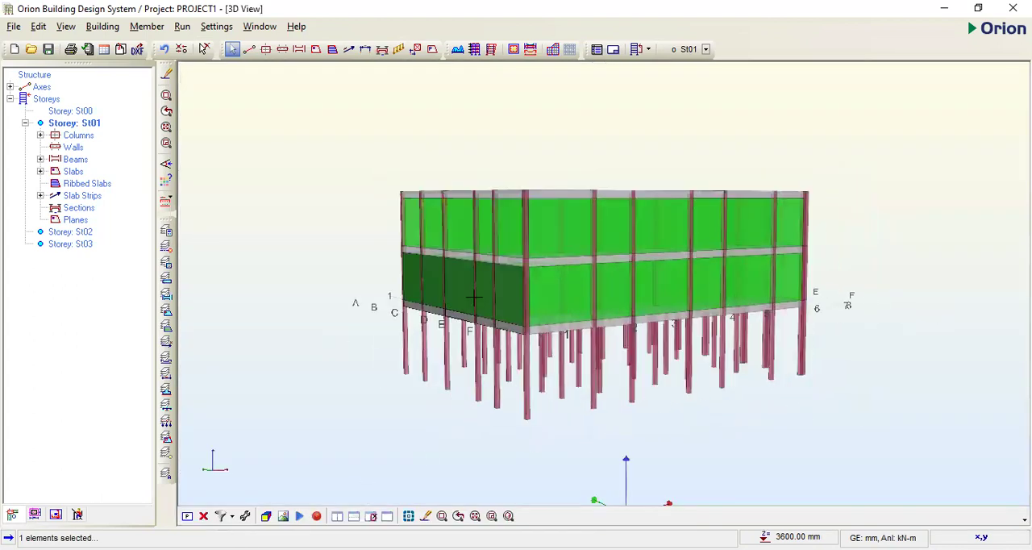
{"action": "middle_click_drag", "start_coordinate": [479, 316], "coordinate": [615, 288]}
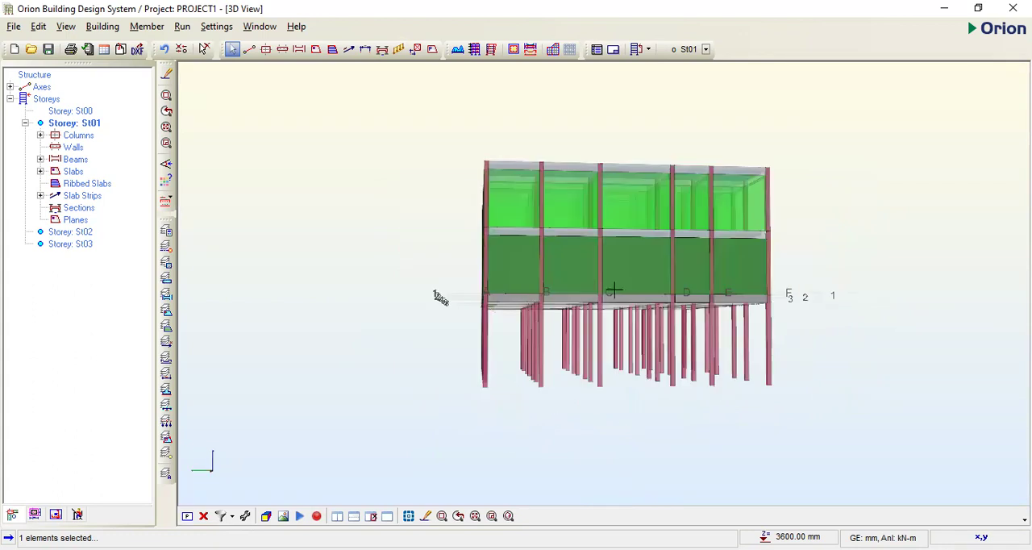
- Examine the floor plans of storeys St01 to St03, and view the whole building model in 3D
{"action": "left_click", "coordinate": [186, 517]}
{"action": "scroll", "coordinate": [632, 310], "scroll_direction": "up", "scroll_amount": 2}
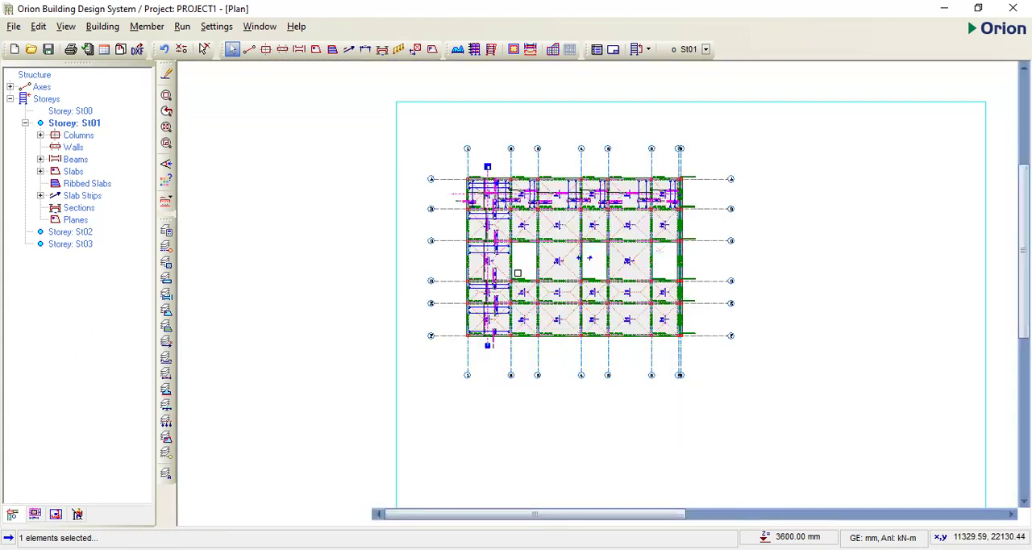
{"action": "scroll", "coordinate": [442, 259], "scroll_direction": "up", "scroll_amount": 2}
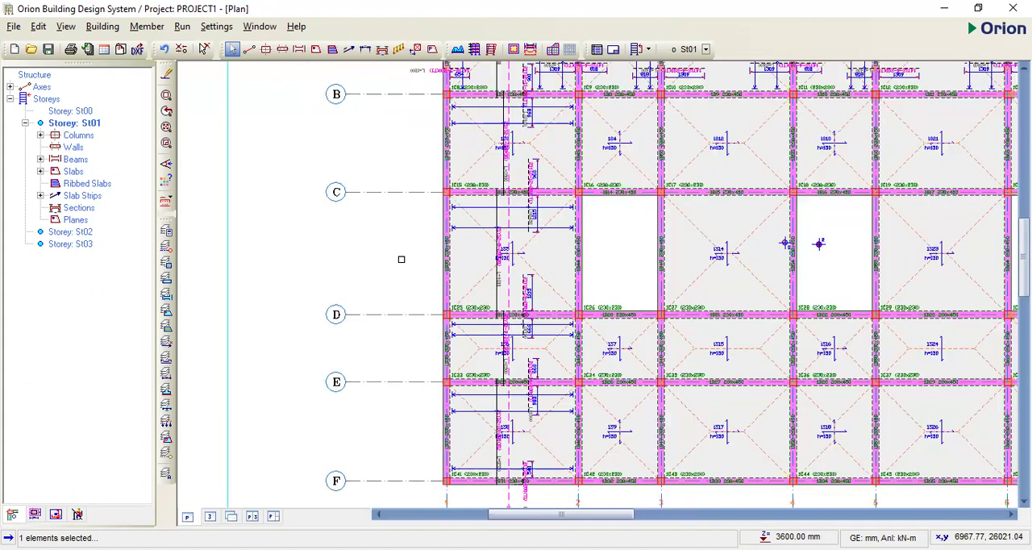
{"action": "left_click", "coordinate": [83, 232]}
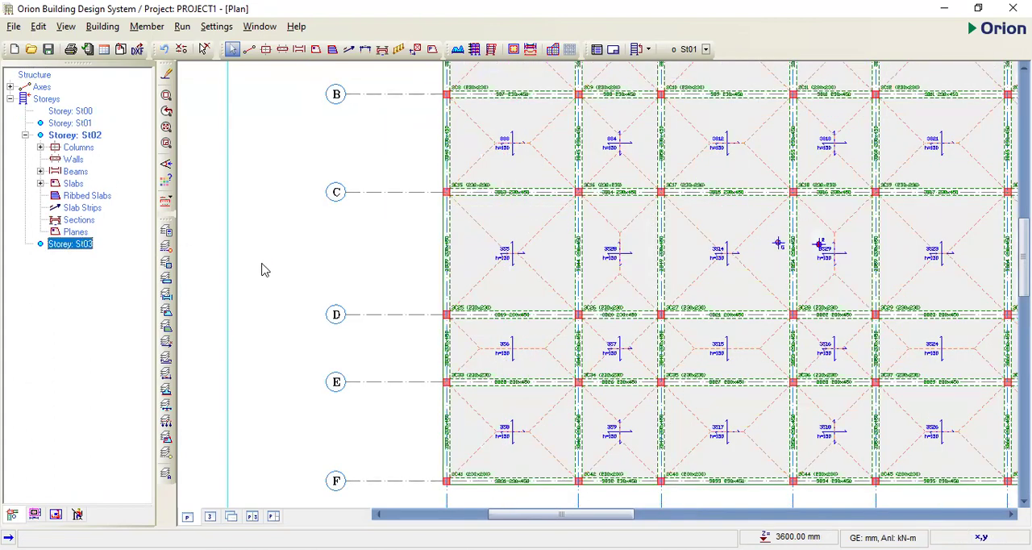
{"action": "scroll", "coordinate": [395, 284], "scroll_direction": "down", "scroll_amount": 3}
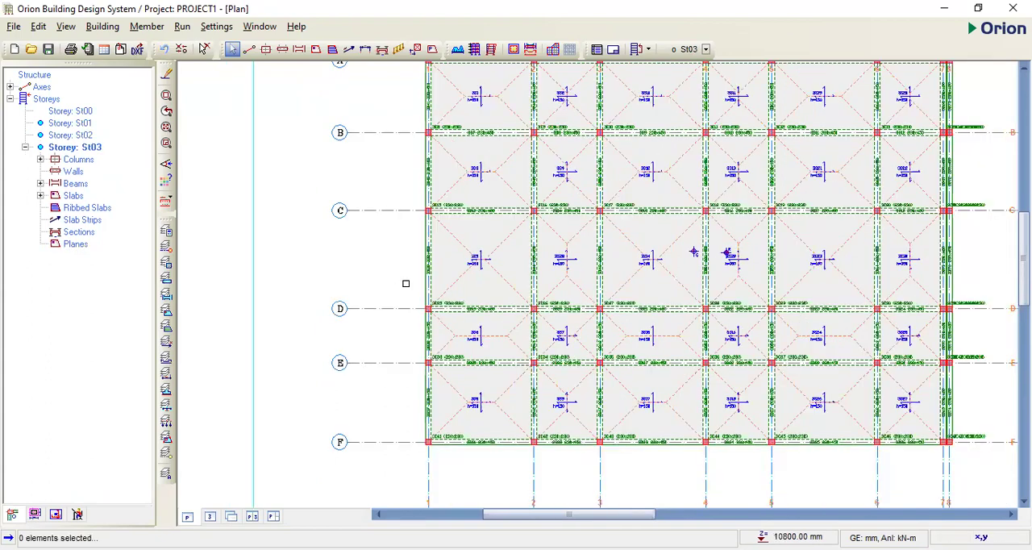
{"action": "scroll", "coordinate": [399, 279], "scroll_direction": "down", "scroll_amount": 1}
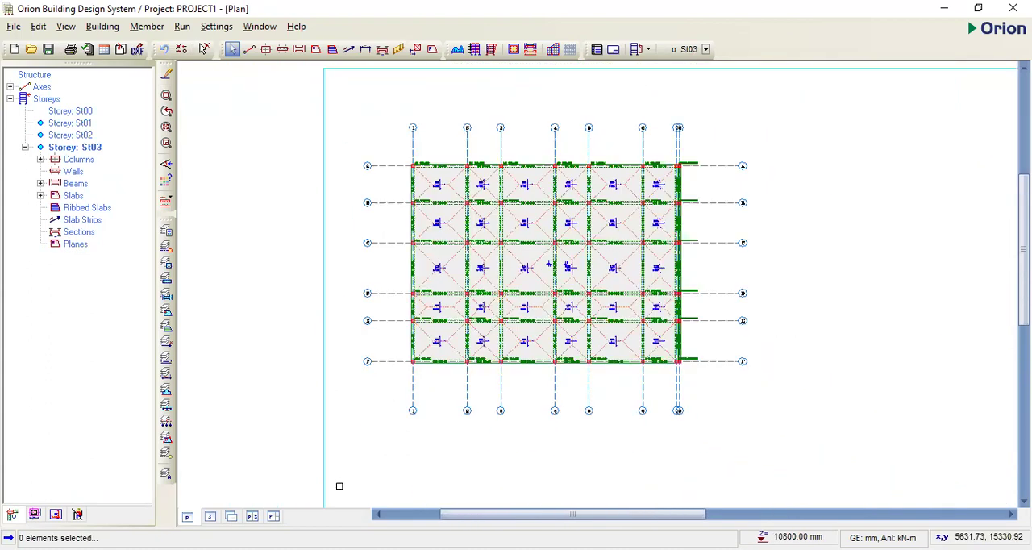
{"action": "left_click", "coordinate": [211, 517]}
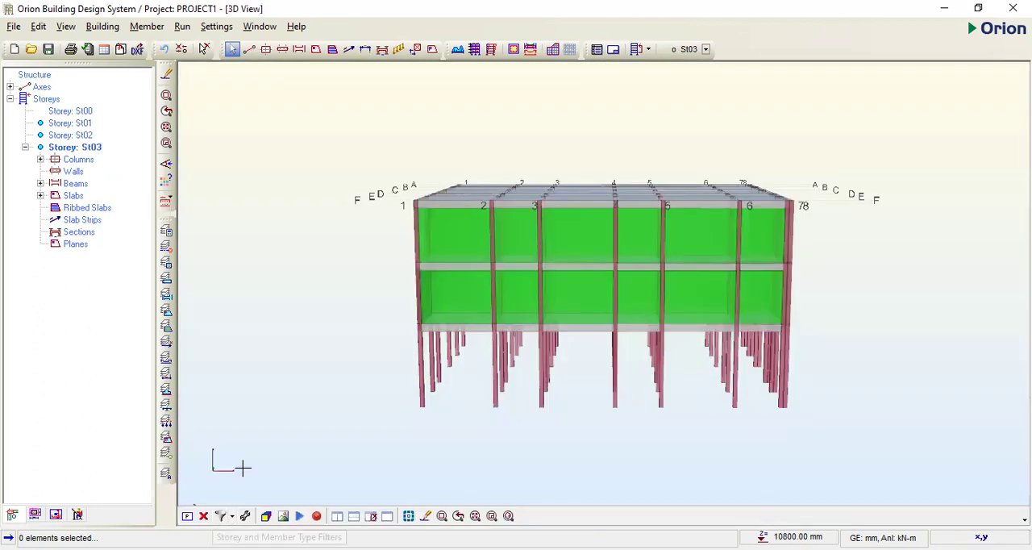
{"action": "middle_click_drag", "start_coordinate": [350, 349], "coordinate": [358, 368]}
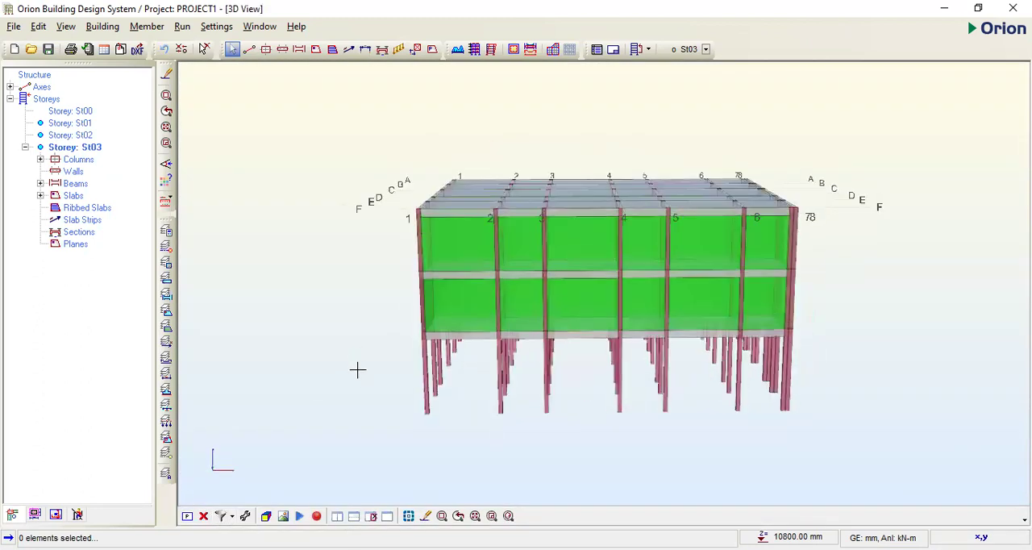
- Make St00 the active storey and display its column layout in the plan view
{"action": "left_click", "coordinate": [73, 123]}
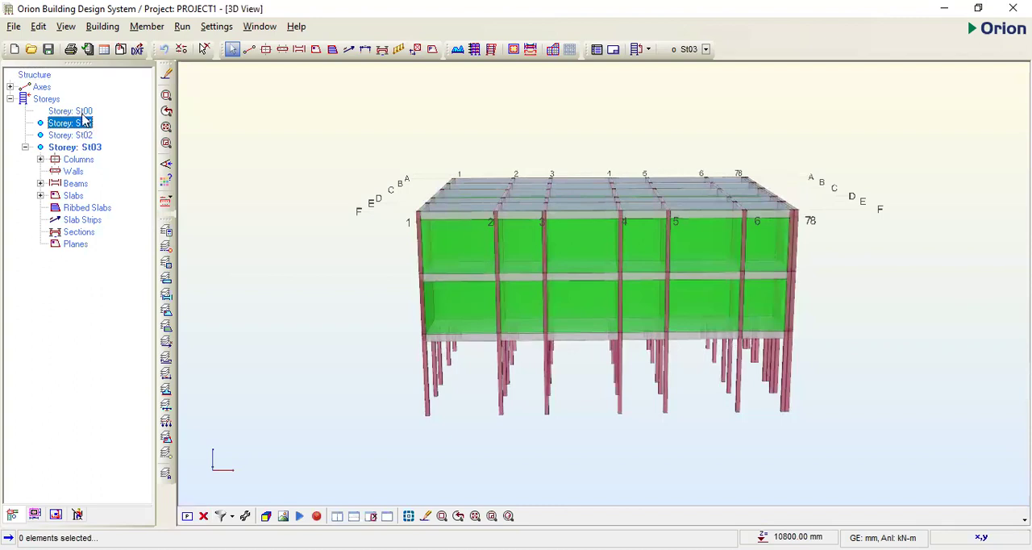
{"action": "double_click", "coordinate": [85, 121]}
{"action": "left_click", "coordinate": [83, 111]}
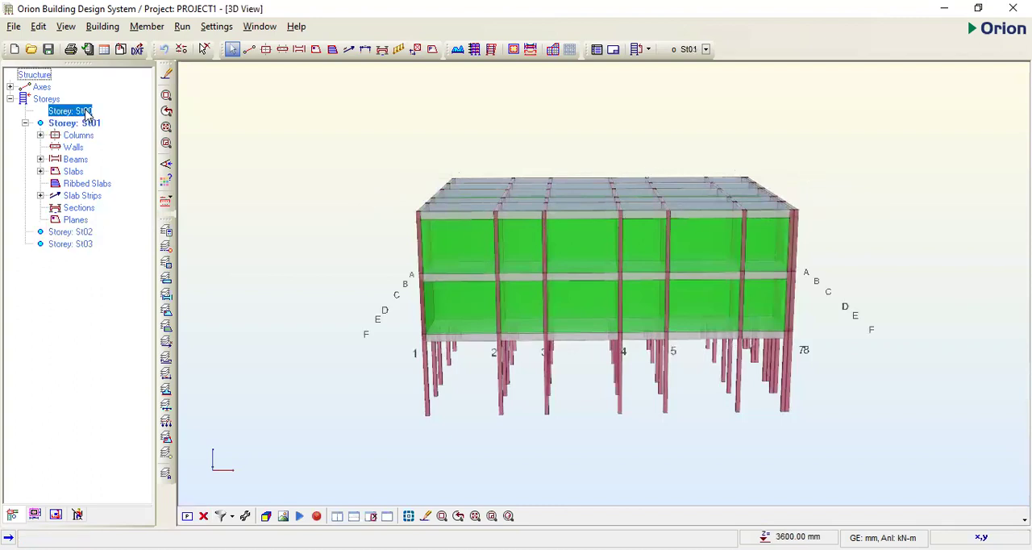
{"action": "left_click", "coordinate": [187, 516]}
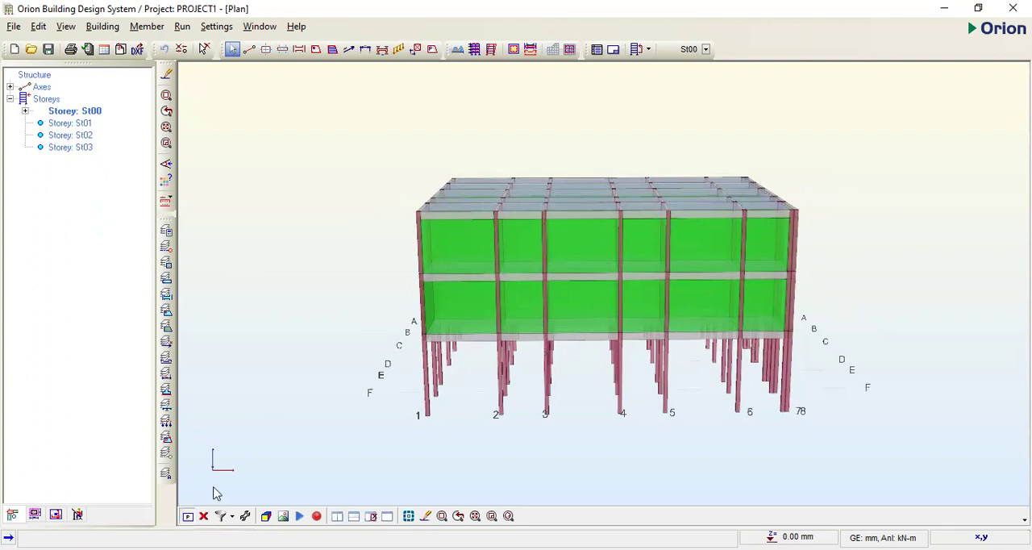
{"action": "scroll", "coordinate": [602, 299], "scroll_direction": "up", "scroll_amount": 4}
{"action": "scroll", "coordinate": [622, 311], "scroll_direction": "down", "scroll_amount": 4}
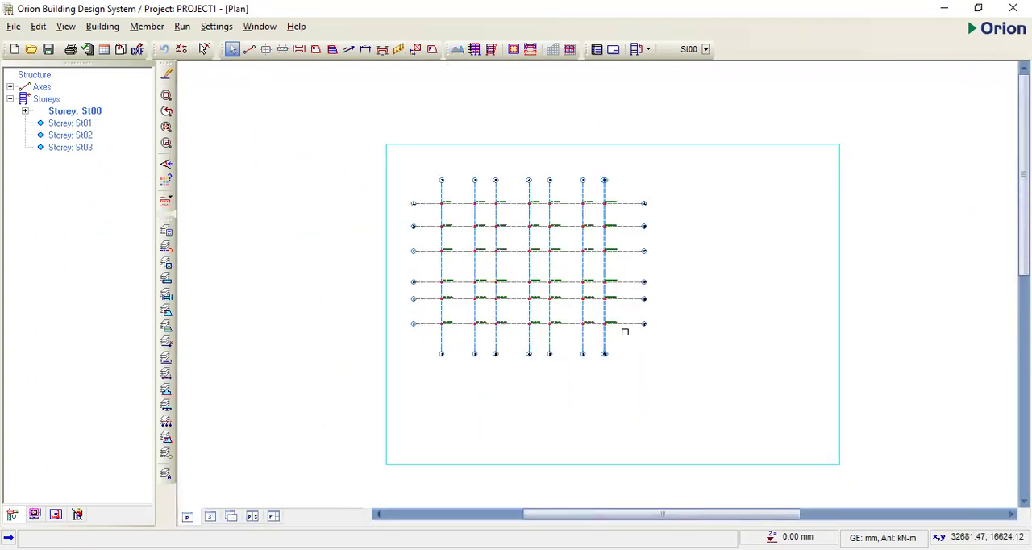
{"action": "scroll", "coordinate": [494, 219], "scroll_direction": "up", "scroll_amount": 2}
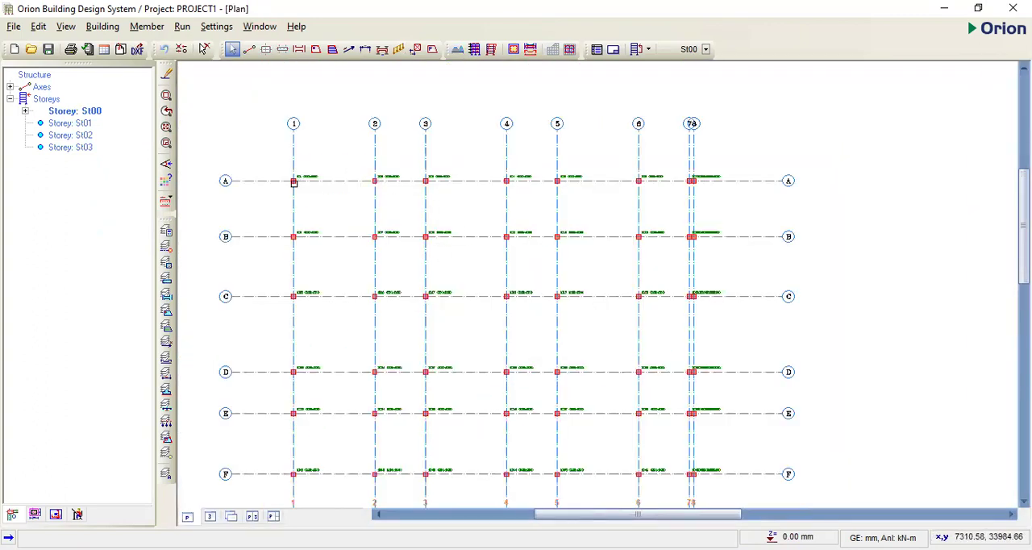
- Insert a pad base at the column on axes A and 1, review its footing data, and calculate it with a 400 mm footing depth
{"action": "left_click", "coordinate": [293, 182]}
{"action": "right_click", "coordinate": [294, 183]}
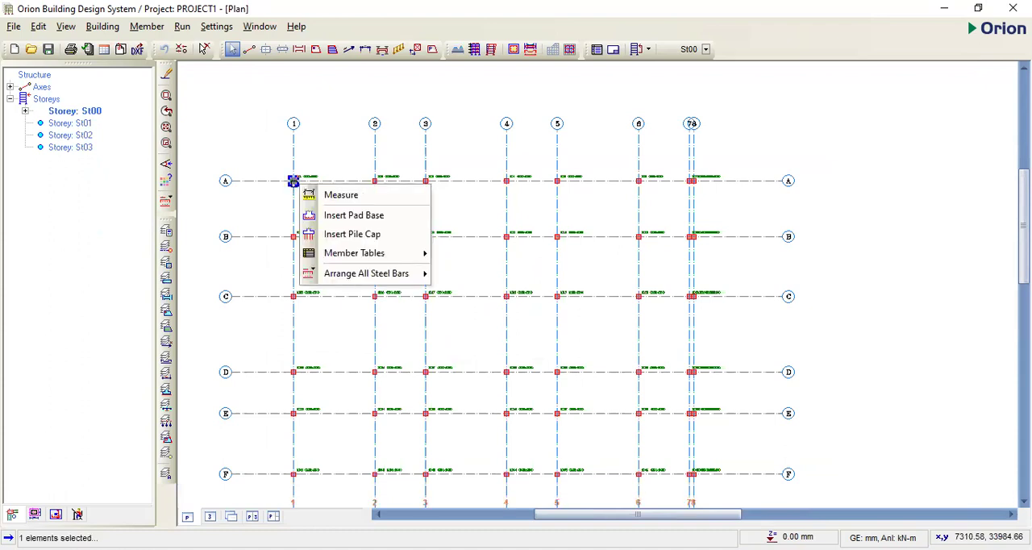
{"action": "left_click", "coordinate": [356, 216]}
{"action": "double_click", "coordinate": [506, 269]}
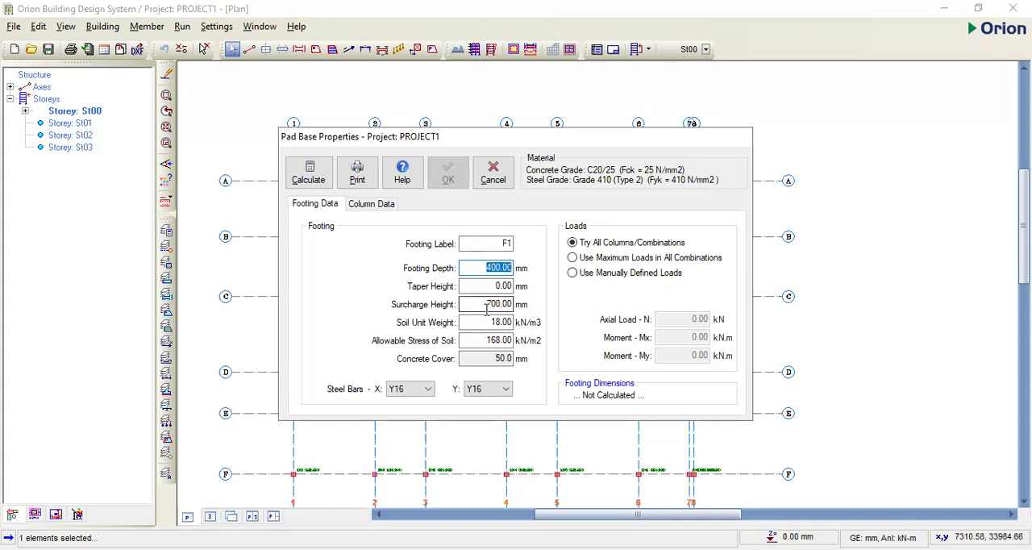
{"action": "left_click", "coordinate": [513, 304]}
{"action": "left_click", "coordinate": [504, 322]}
{"action": "left_click", "coordinate": [502, 340]}
{"action": "double_click", "coordinate": [504, 341]}
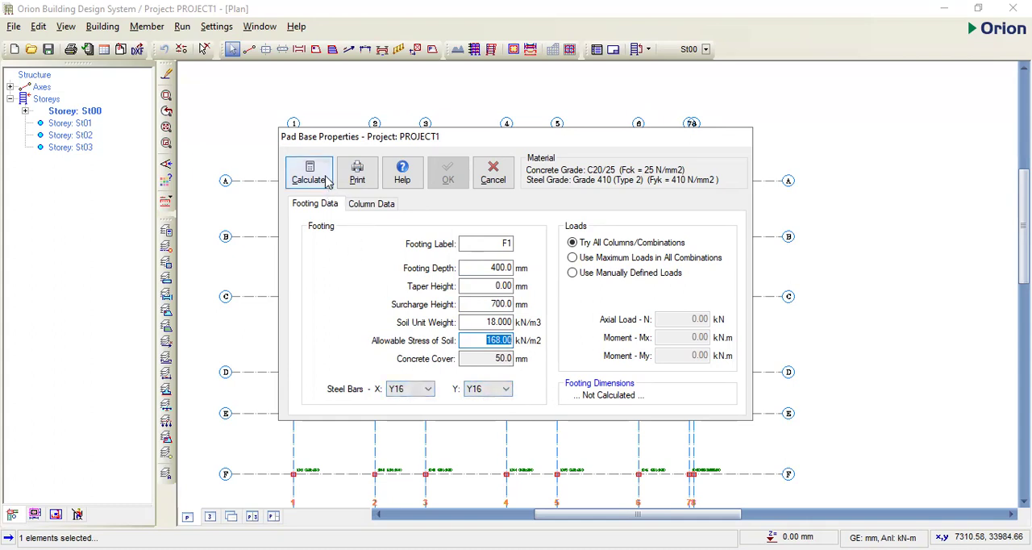
{"action": "double_click", "coordinate": [503, 267]}
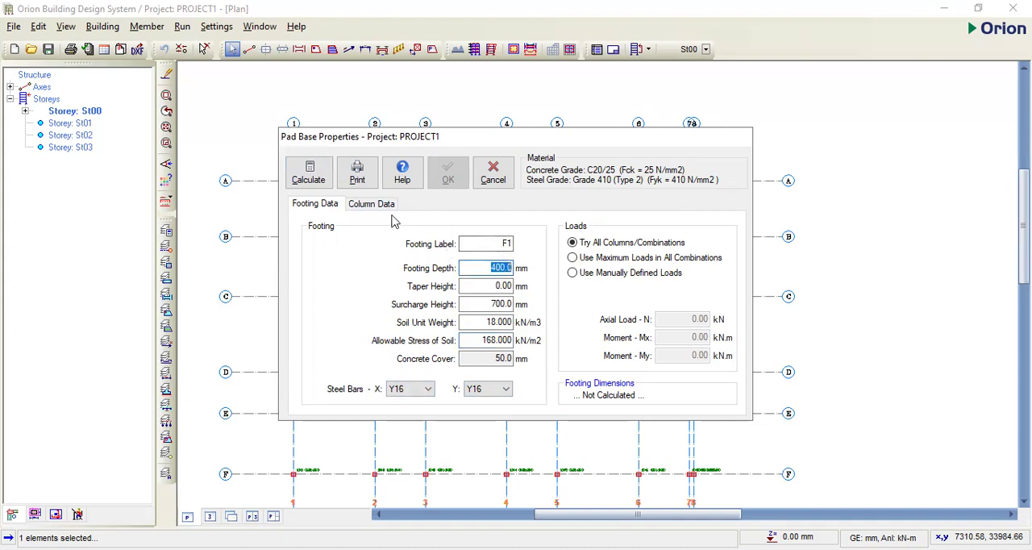
{"action": "left_click", "coordinate": [307, 185]}
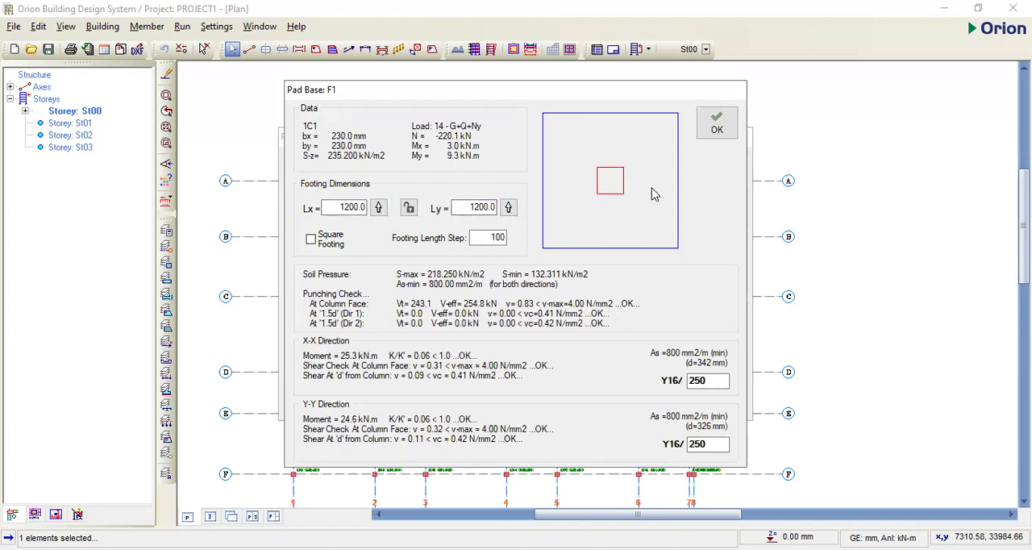
{"action": "left_click", "coordinate": [716, 132]}
- Set the footing depth of the pad base at axes A and 1 to 300 mm and recalculate its design checks
{"action": "double_click", "coordinate": [501, 269]}
{"action": "type", "text": "2"}
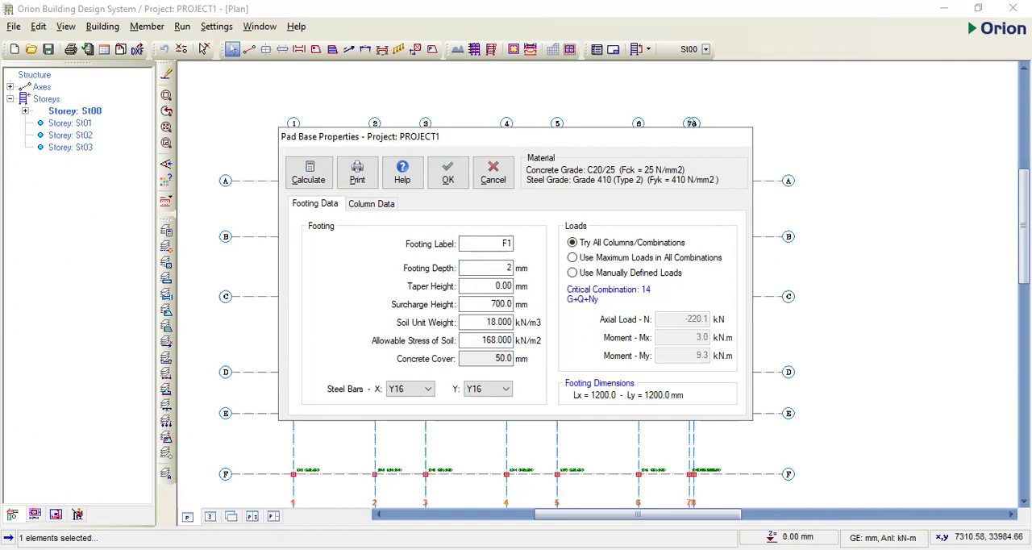
{"action": "type", "text": "00"}
{"action": "left_click", "coordinate": [305, 176]}
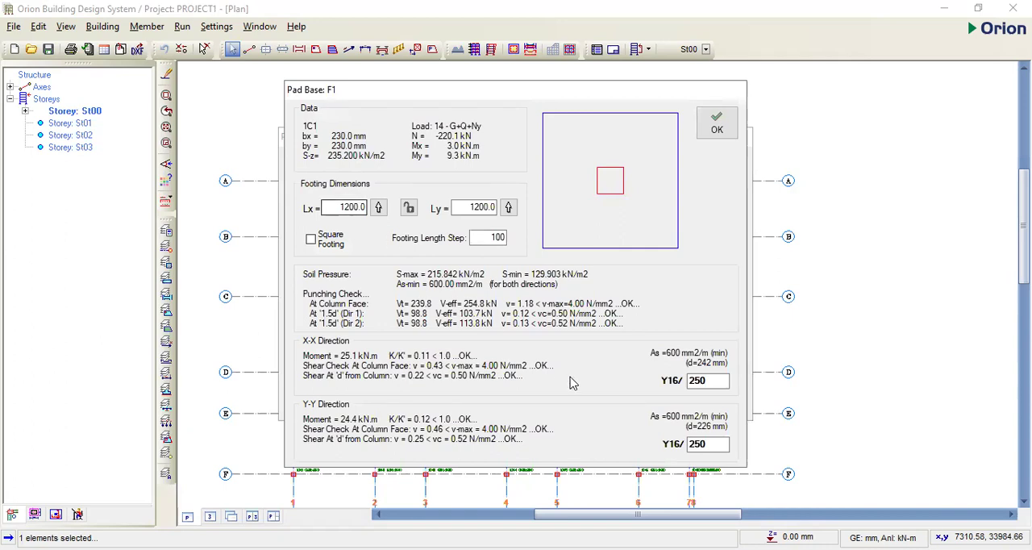
{"action": "left_click", "coordinate": [720, 129]}
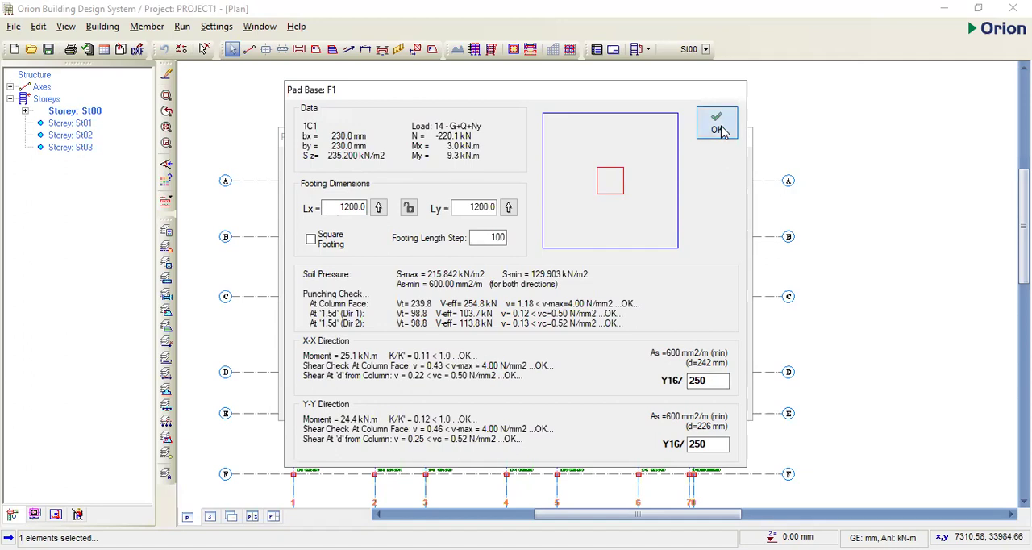
{"action": "left_click", "coordinate": [321, 173]}
{"action": "left_click", "coordinate": [717, 125]}
- Try footing depths of 150 mm and 250 mm for the pad base at axes A and 1, recalculating each
{"action": "double_click", "coordinate": [510, 267]}
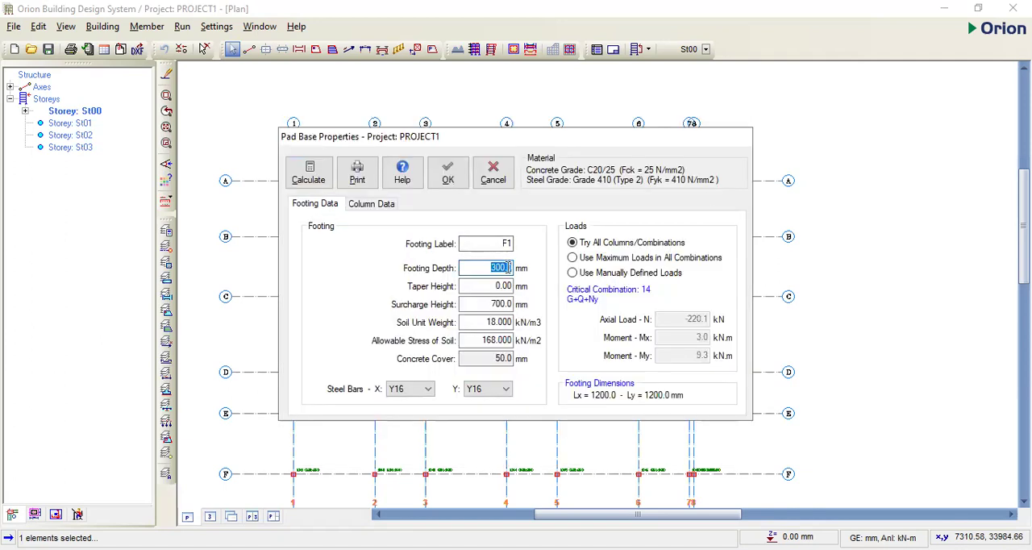
{"action": "type", "text": "150"}
{"action": "left_click", "coordinate": [315, 182]}
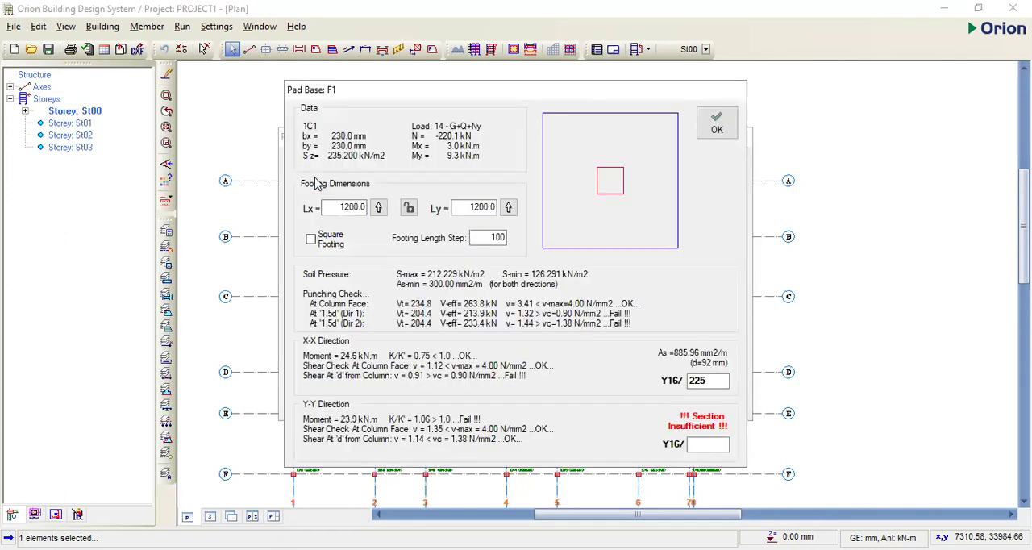
{"action": "left_click", "coordinate": [716, 125]}
{"action": "double_click", "coordinate": [505, 268]}
{"action": "type", "text": "250"}
{"action": "left_click", "coordinate": [320, 179]}
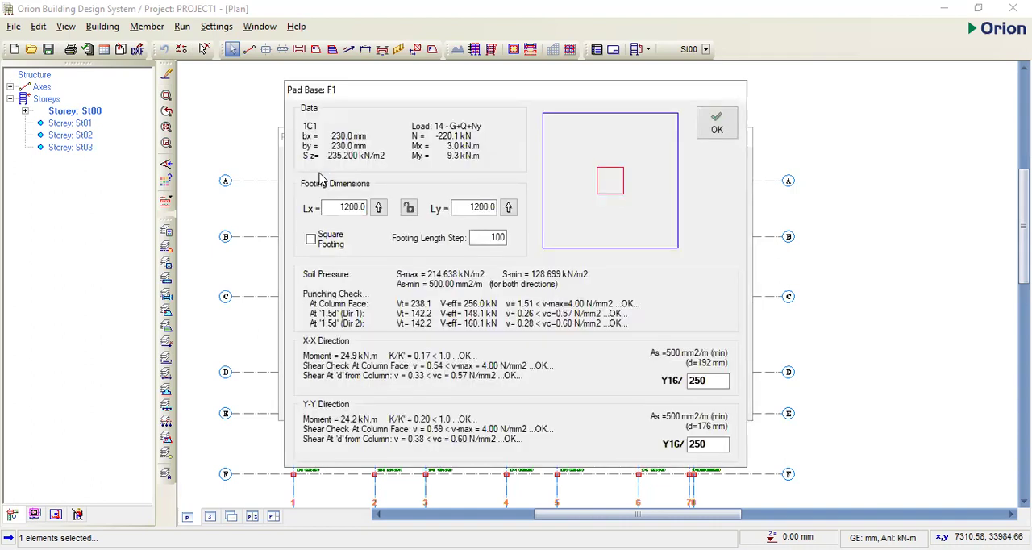
{"action": "left_click", "coordinate": [719, 122]}
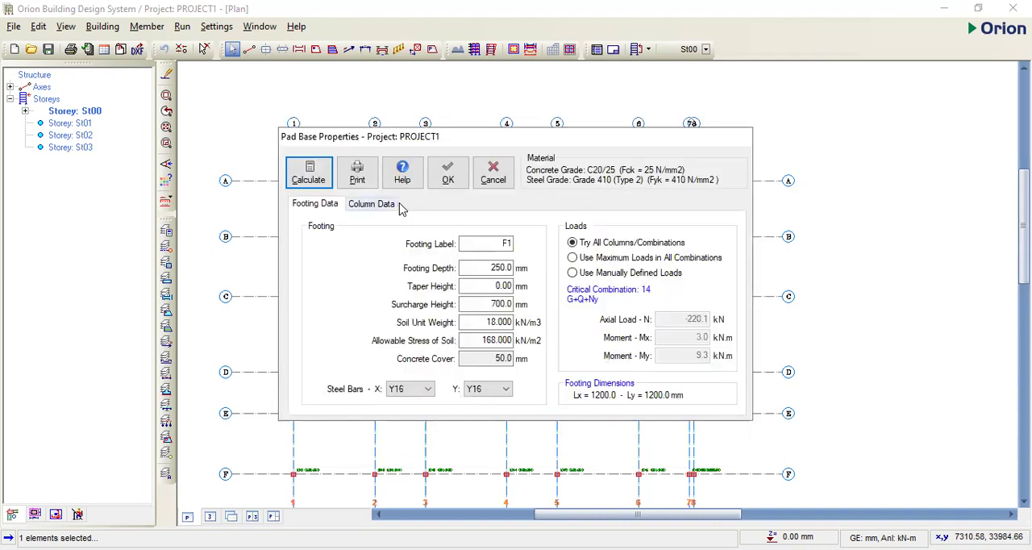
- Set the pad base's footing depth to 300 mm, recalculate it, and accept the footing at axes A and 1
{"action": "left_click", "coordinate": [506, 267]}
{"action": "double_click", "coordinate": [506, 267]}
{"action": "type", "text": "300"}
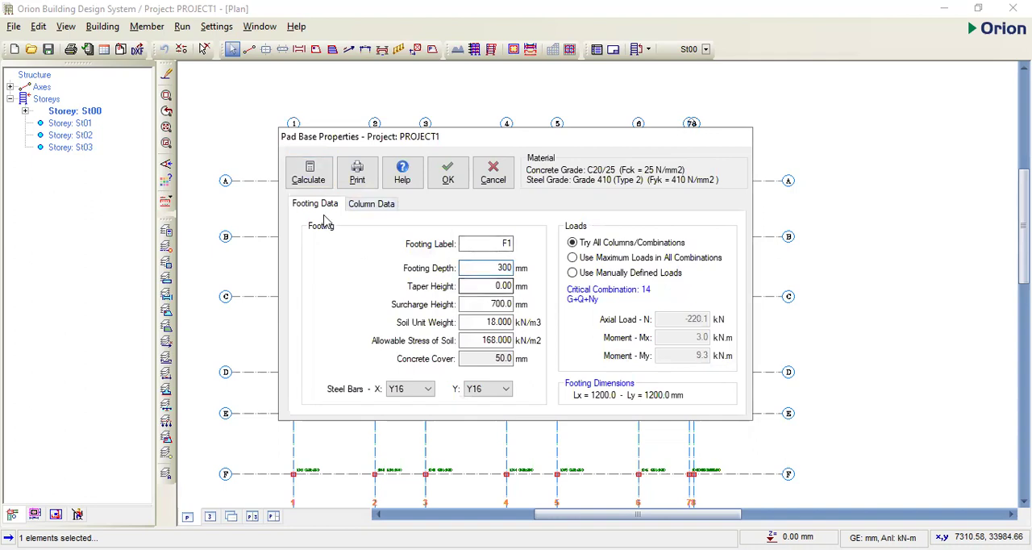
{"action": "left_click", "coordinate": [309, 171]}
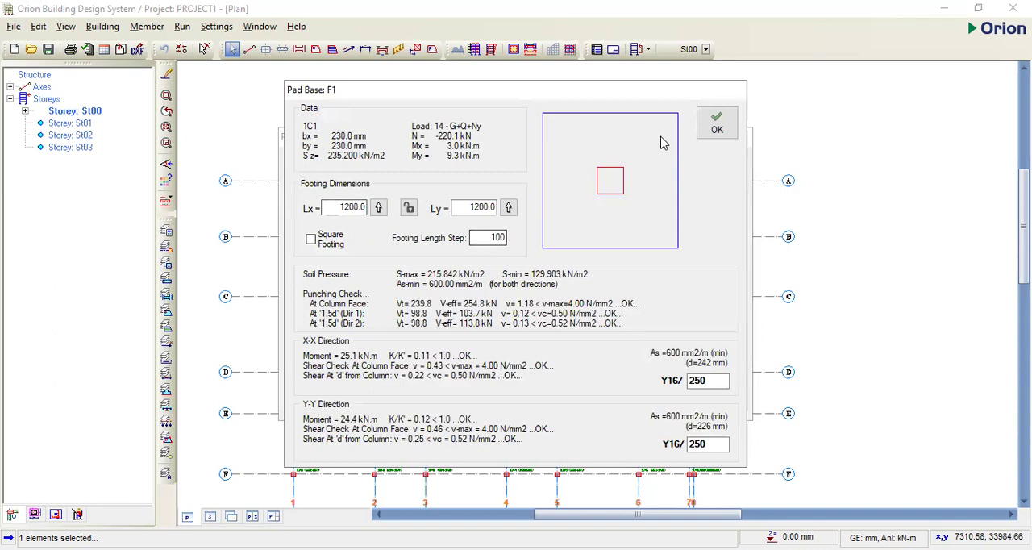
{"action": "left_click", "coordinate": [722, 126]}
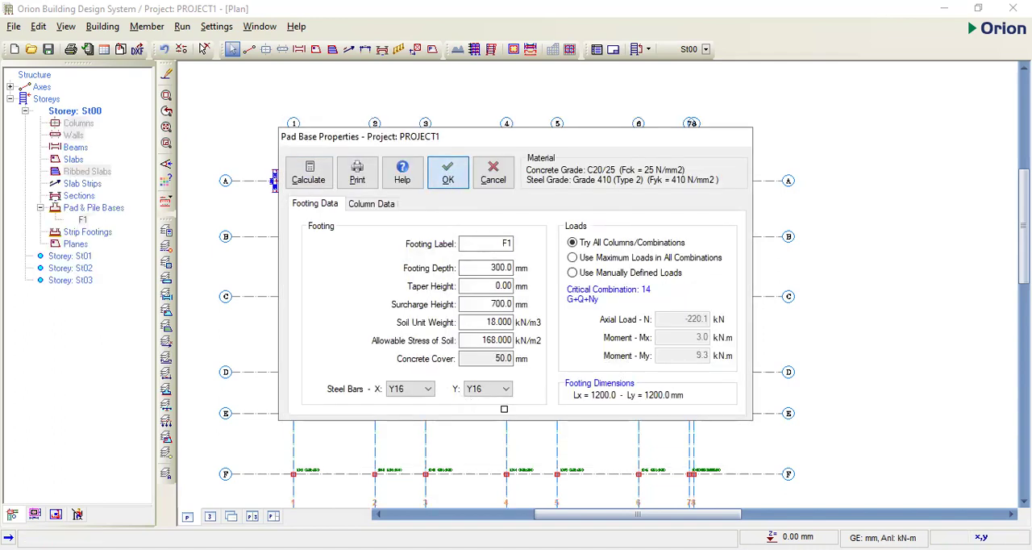
- Insert a pad base at the column on axes C and 1 and calculate it with a 300 mm footing depth
{"action": "scroll", "coordinate": [411, 282], "scroll_direction": "down", "scroll_amount": 1}
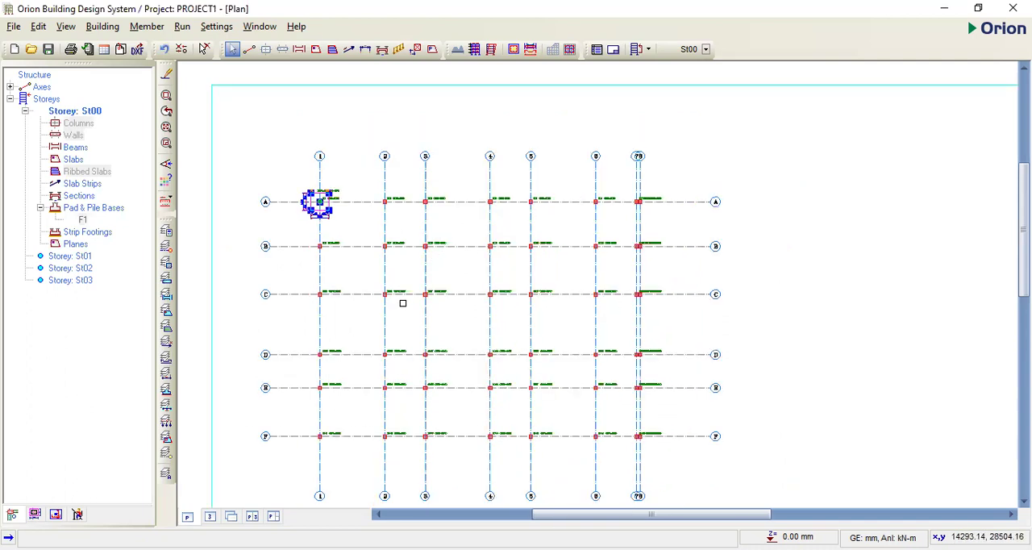
{"action": "scroll", "coordinate": [355, 345], "scroll_direction": "up", "scroll_amount": 1}
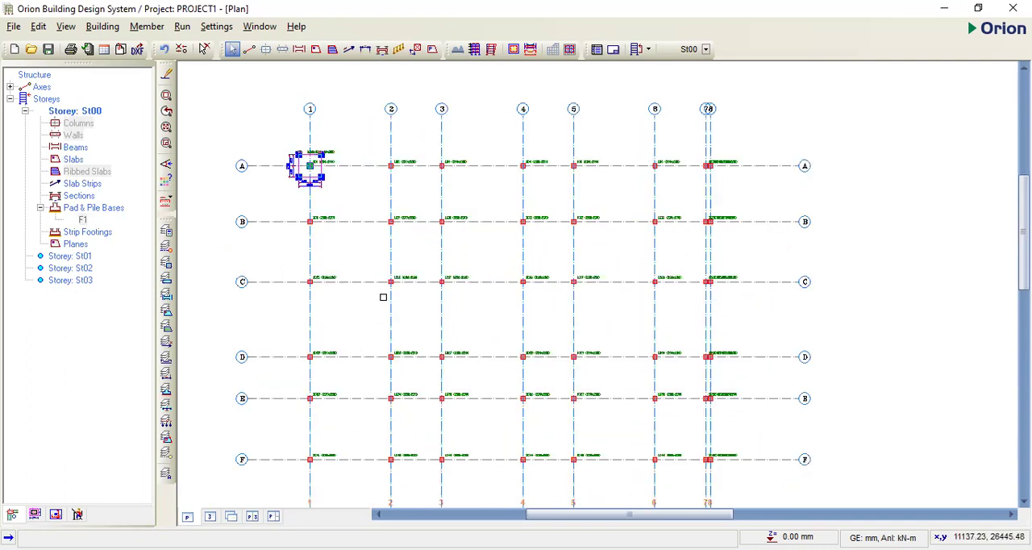
{"action": "left_click", "coordinate": [311, 282]}
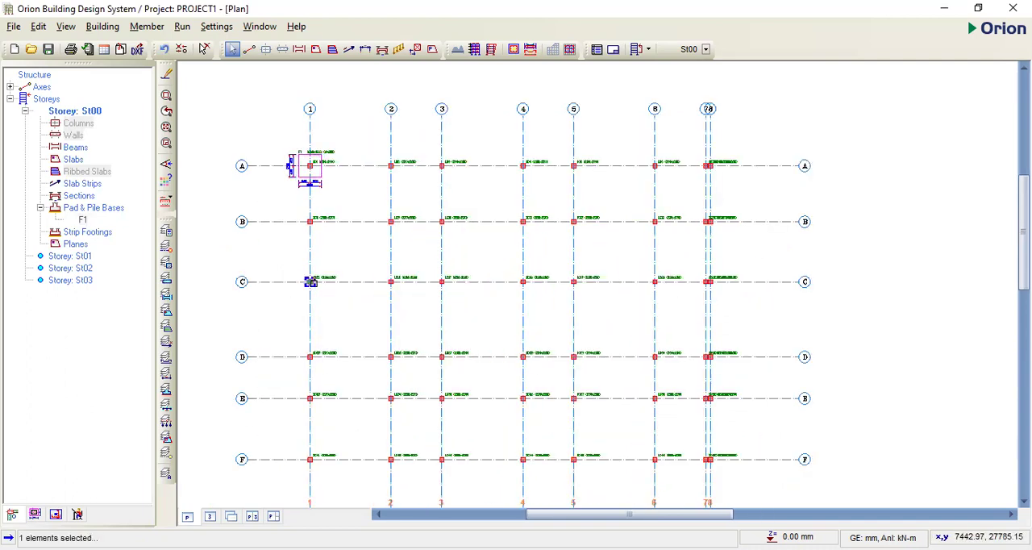
{"action": "right_click", "coordinate": [352, 314]}
{"action": "left_click", "coordinate": [363, 326]}
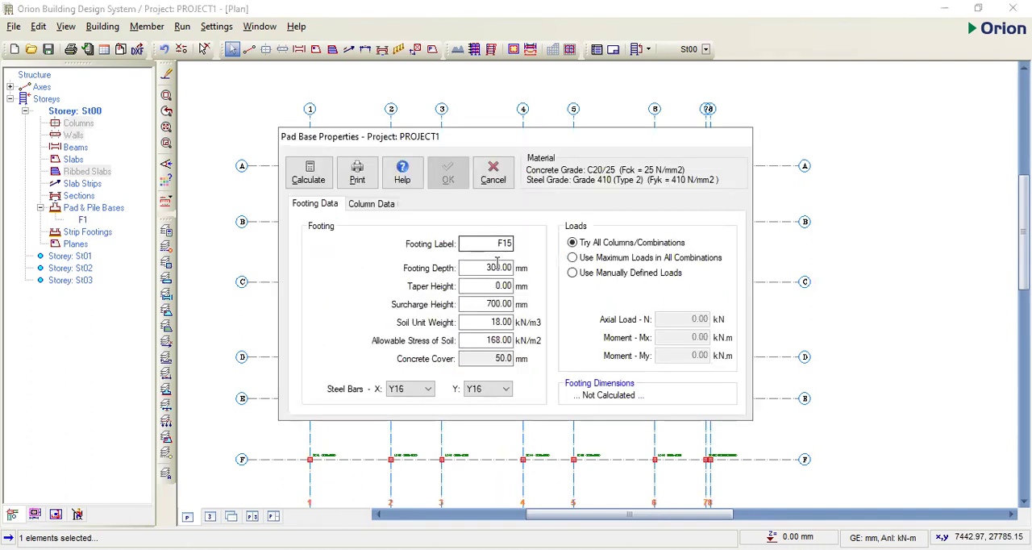
{"action": "left_click", "coordinate": [314, 179]}
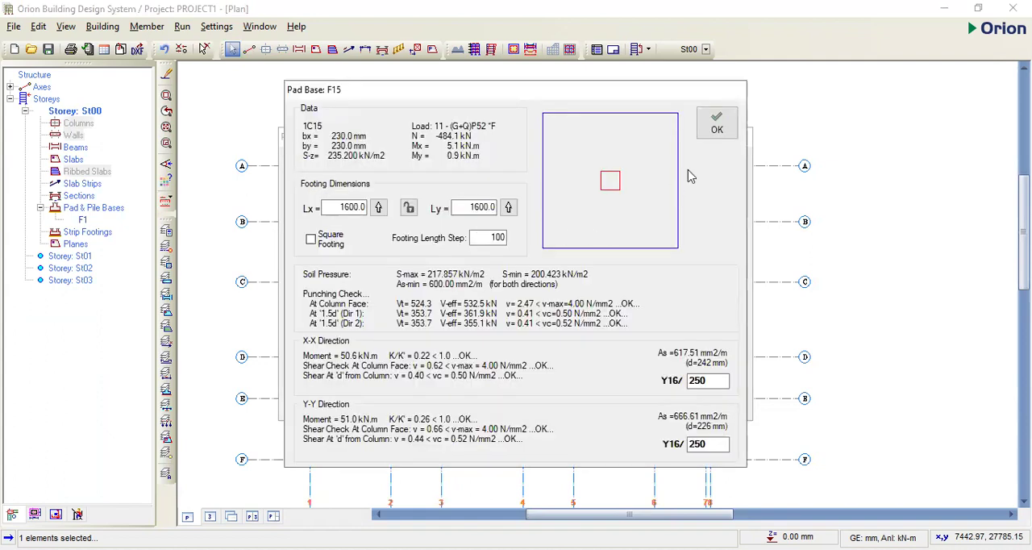
{"action": "left_click", "coordinate": [717, 129]}
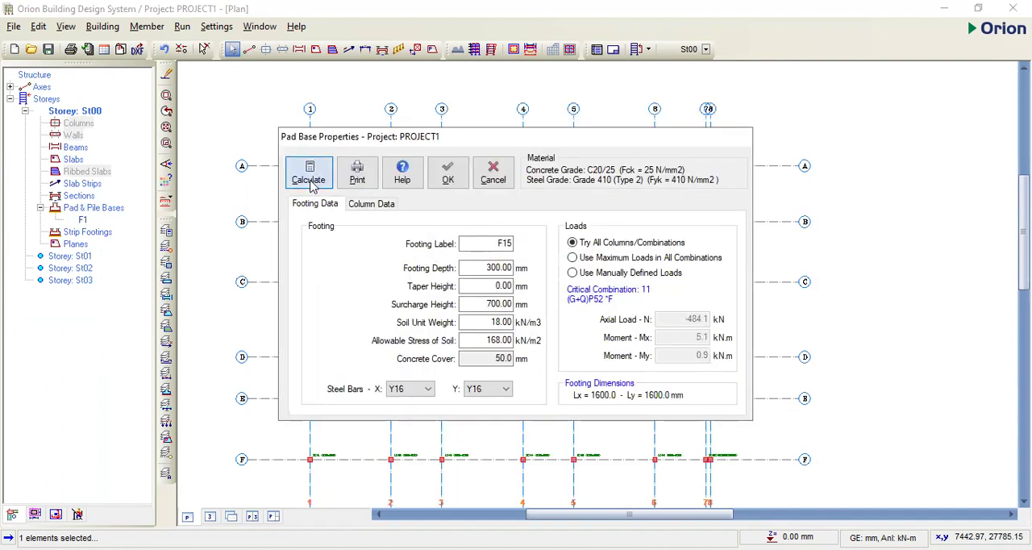
{"action": "left_click", "coordinate": [311, 182]}
{"action": "left_click", "coordinate": [719, 133]}
- Set the footing depth of the pad base at axes C and 1 to 400 mm and recalculate it
{"action": "double_click", "coordinate": [511, 268]}
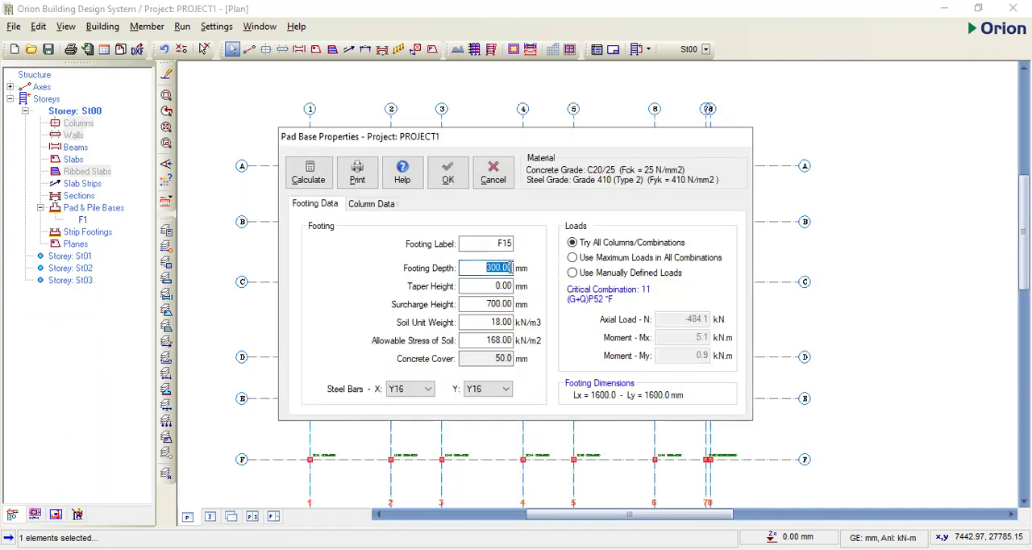
{"action": "type", "text": "400"}
{"action": "left_click", "coordinate": [309, 176]}
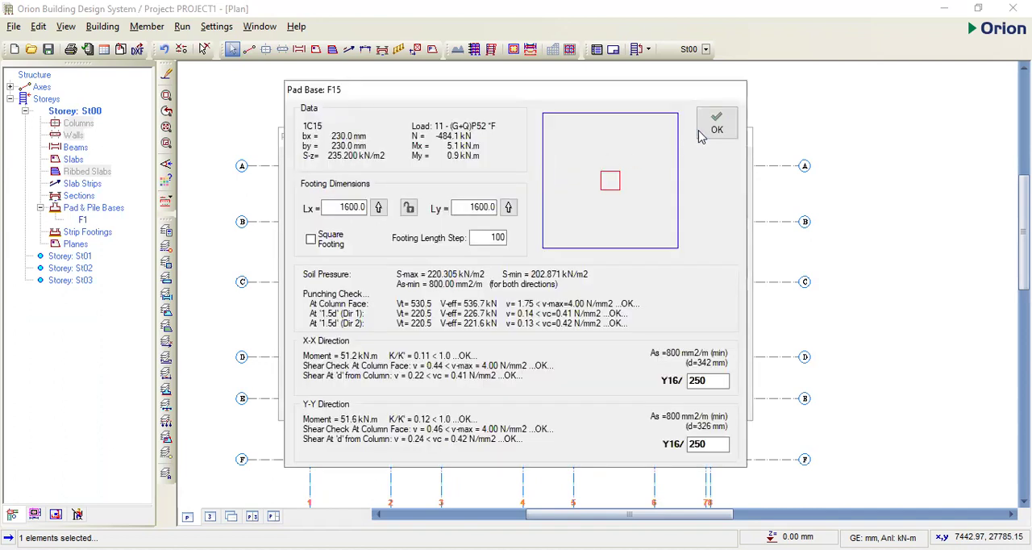
- Accept the calculated footing for the column at axes C and 1
{"action": "left_click", "coordinate": [701, 134]}
{"action": "left_click", "coordinate": [453, 179]}
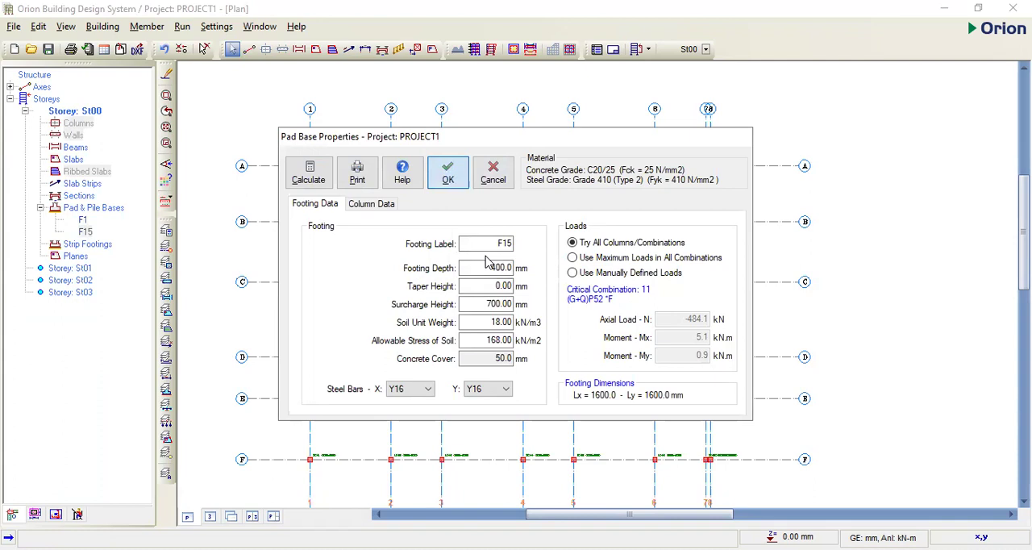
- Insert a pad base at the column on axes C and 2 and calculate it with a 400 mm footing depth
{"action": "scroll", "coordinate": [500, 274], "scroll_direction": "up", "scroll_amount": 3}
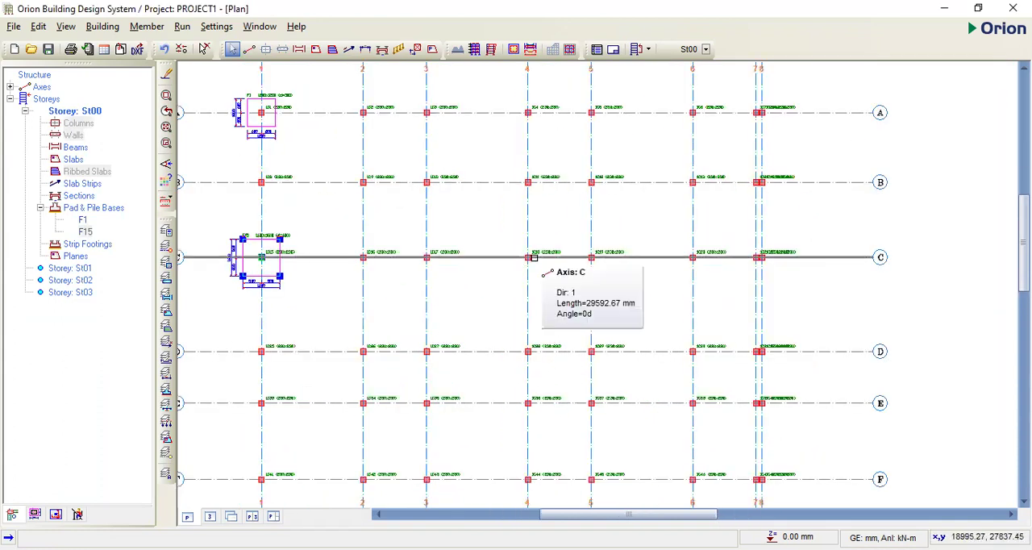
{"action": "left_click", "coordinate": [364, 258]}
{"action": "right_click", "coordinate": [365, 259]}
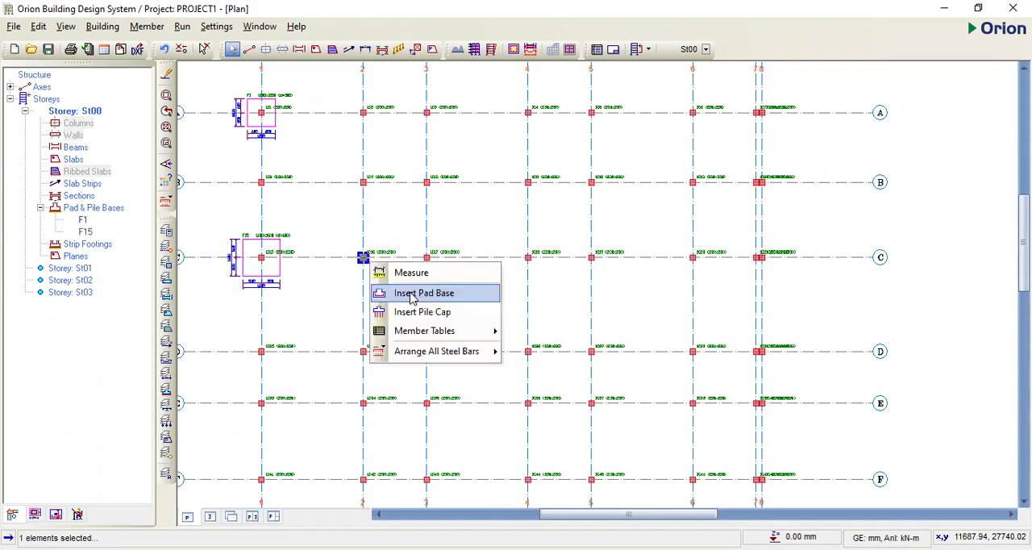
{"action": "left_click", "coordinate": [412, 295]}
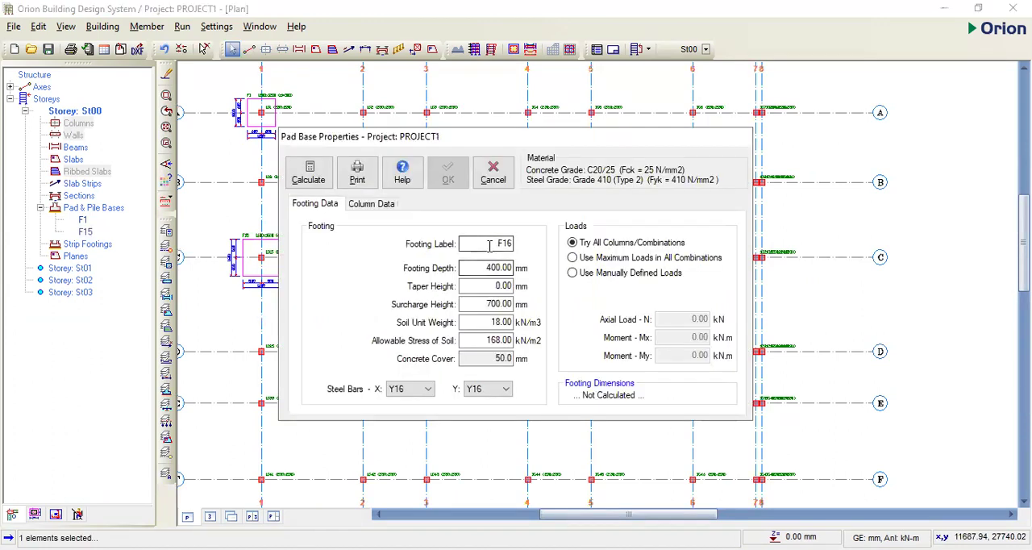
{"action": "left_click", "coordinate": [320, 184]}
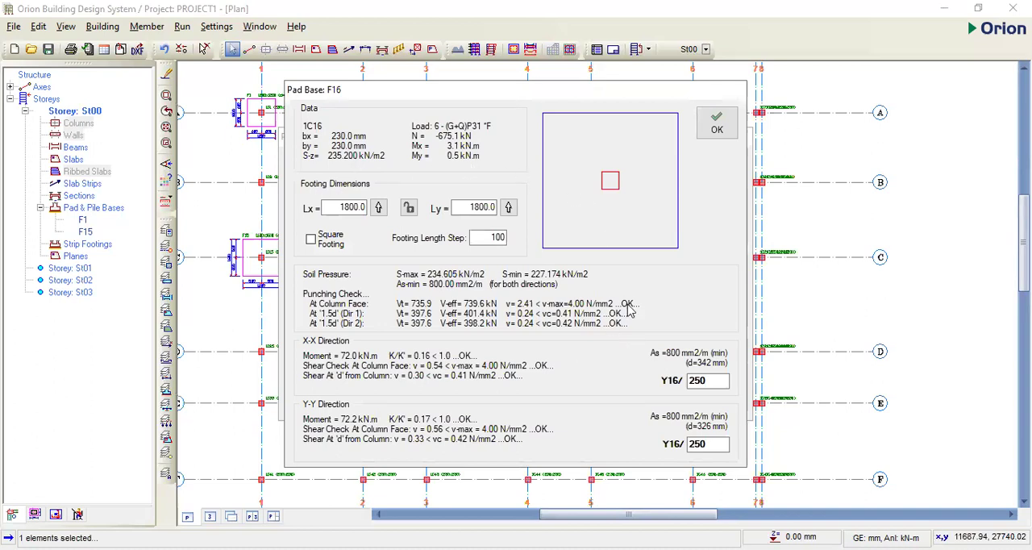
{"action": "left_click", "coordinate": [717, 129]}
- Try a footing depth of 300 mm for the pad base at axes C and 2 and recalculate it
{"action": "double_click", "coordinate": [498, 268]}
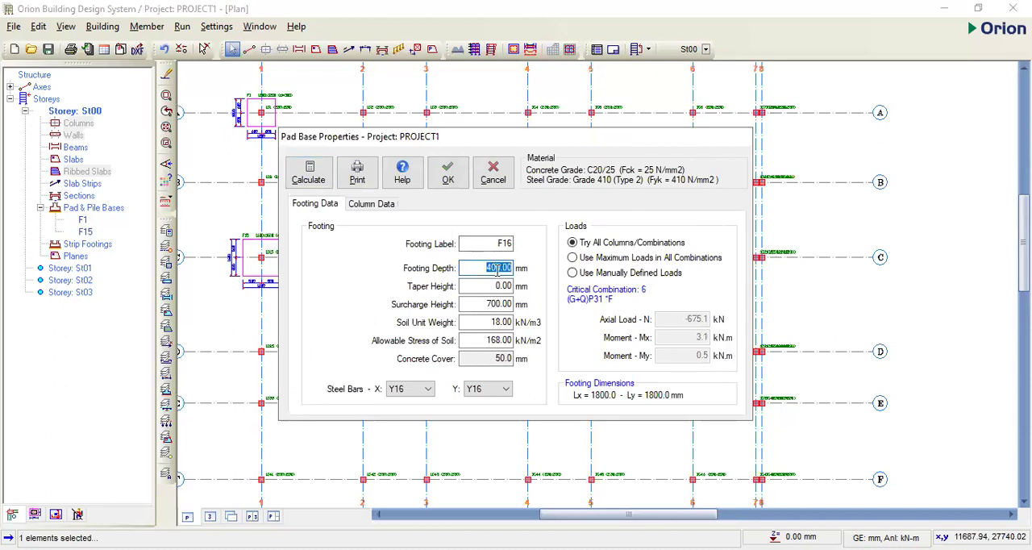
{"action": "type", "text": "3"}
{"action": "left_click", "coordinate": [311, 179]}
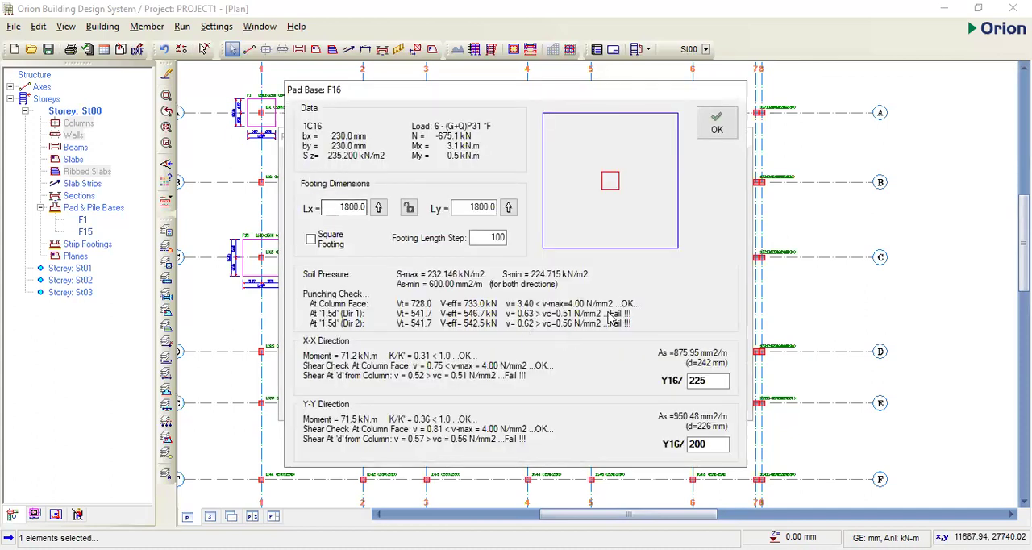
{"action": "left_click", "coordinate": [717, 123]}
- Set the footing depth of the pad base at axes C and 2 to 450 mm and recalculate it
{"action": "double_click", "coordinate": [503, 268]}
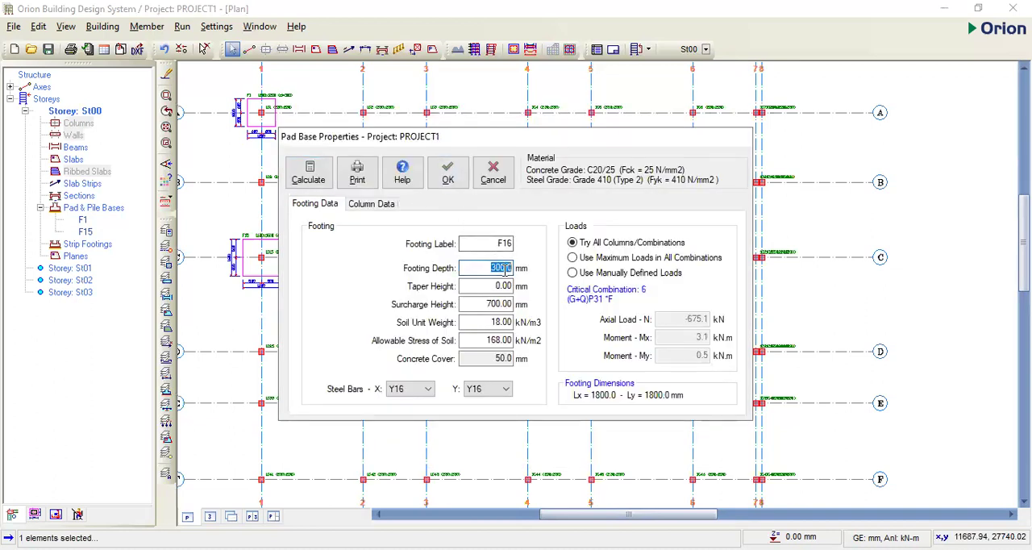
{"action": "type", "text": "450"}
{"action": "left_click", "coordinate": [320, 182]}
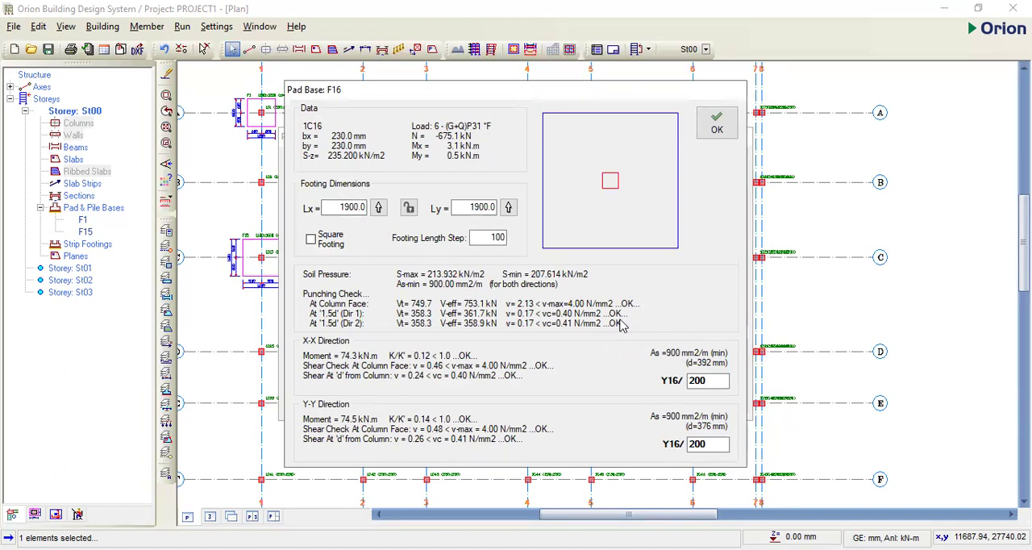
{"action": "left_click", "coordinate": [720, 137]}
- Set the pad base's footing depth back to 400 mm, recalculate it, and accept the footing at axes C and 2
{"action": "double_click", "coordinate": [500, 269]}
{"action": "type", "text": "400"}
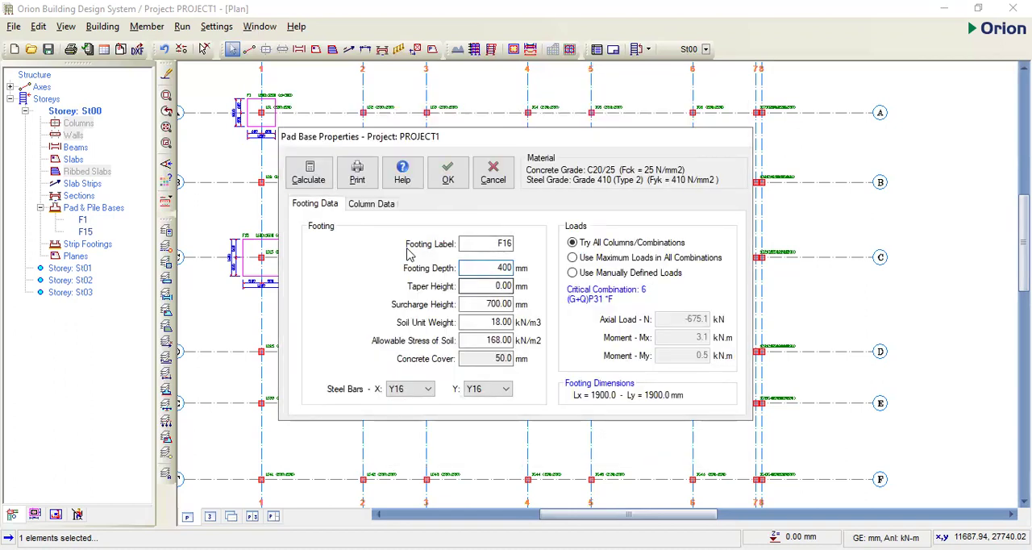
{"action": "left_click", "coordinate": [321, 181]}
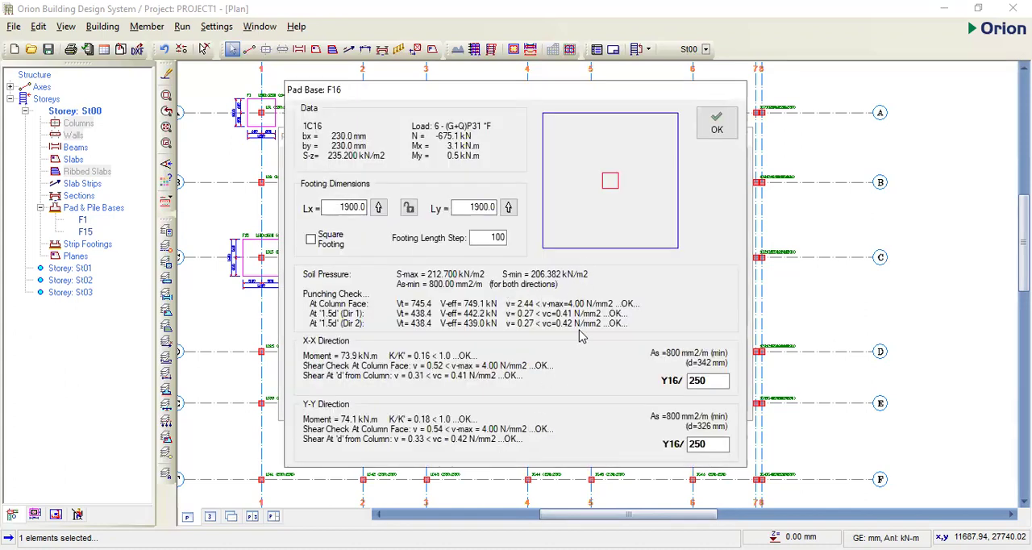
{"action": "left_click", "coordinate": [716, 129]}
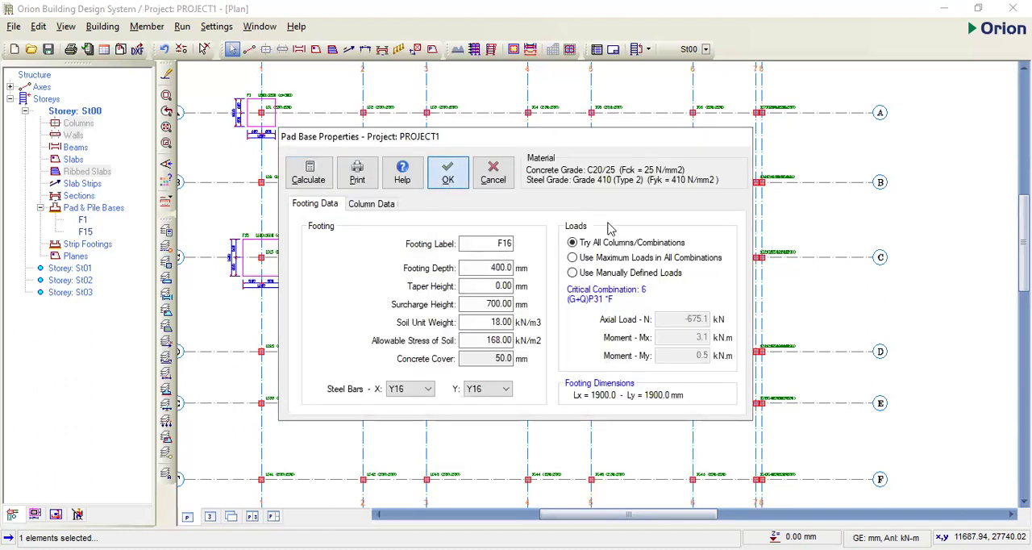
{"action": "key", "text": "Return"}
- Insert a pad base at the column on axes E and 5, calculate it with a 400 mm footing depth, and accept it
{"action": "scroll", "coordinate": [614, 242], "scroll_direction": "down", "scroll_amount": 3}
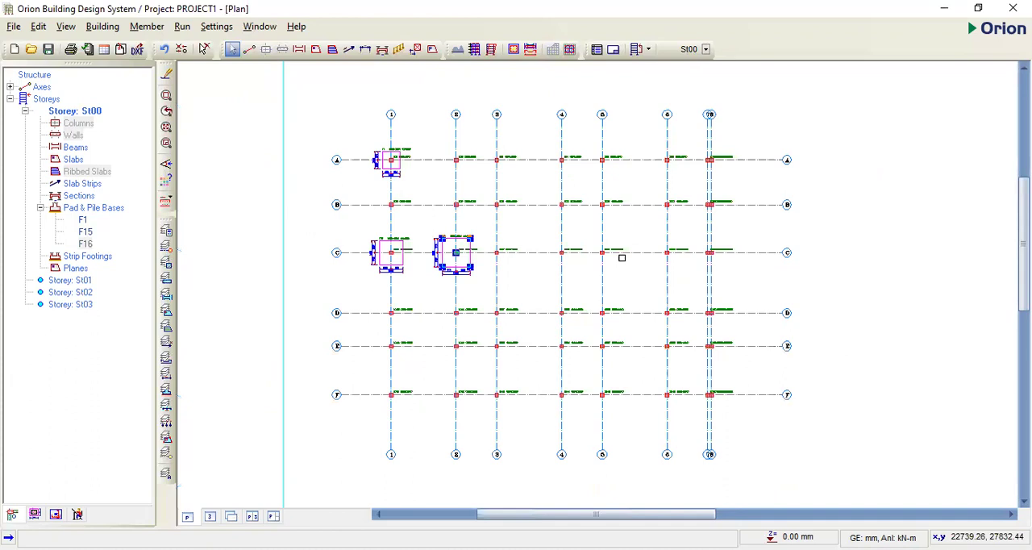
{"action": "scroll", "coordinate": [601, 364], "scroll_direction": "up", "scroll_amount": 2}
{"action": "scroll", "coordinate": [615, 296], "scroll_direction": "up", "scroll_amount": 2}
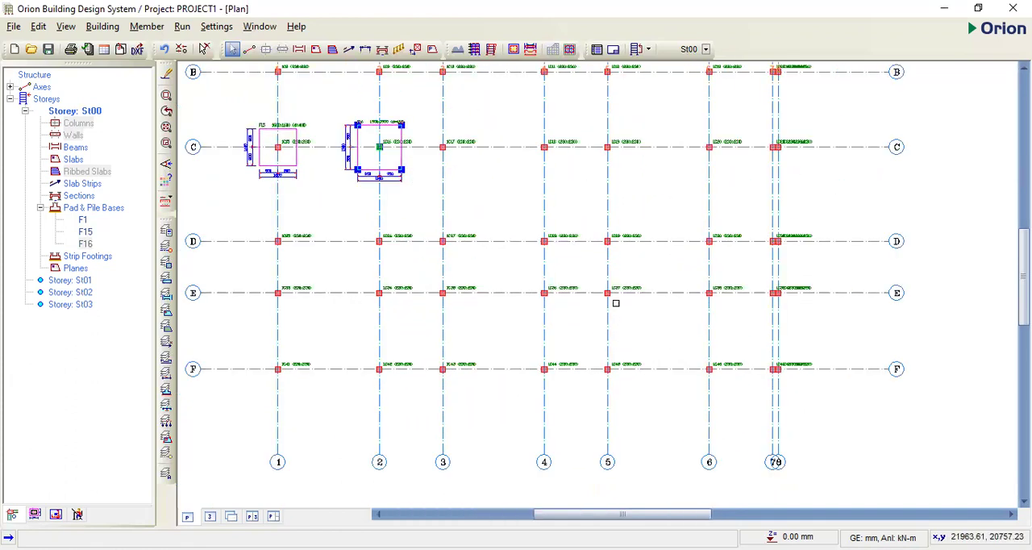
{"action": "left_click", "coordinate": [608, 293]}
{"action": "right_click", "coordinate": [610, 293]}
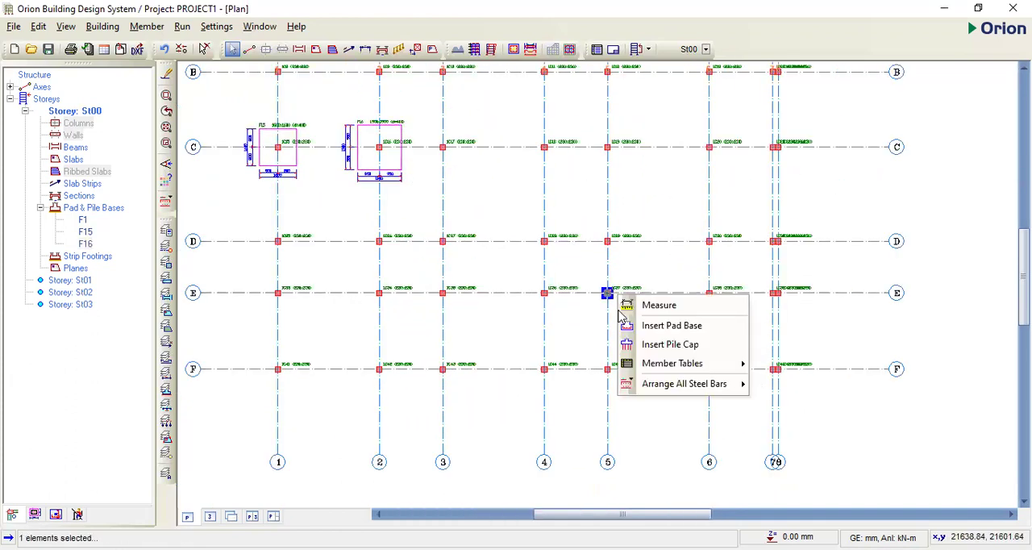
{"action": "left_click", "coordinate": [647, 326]}
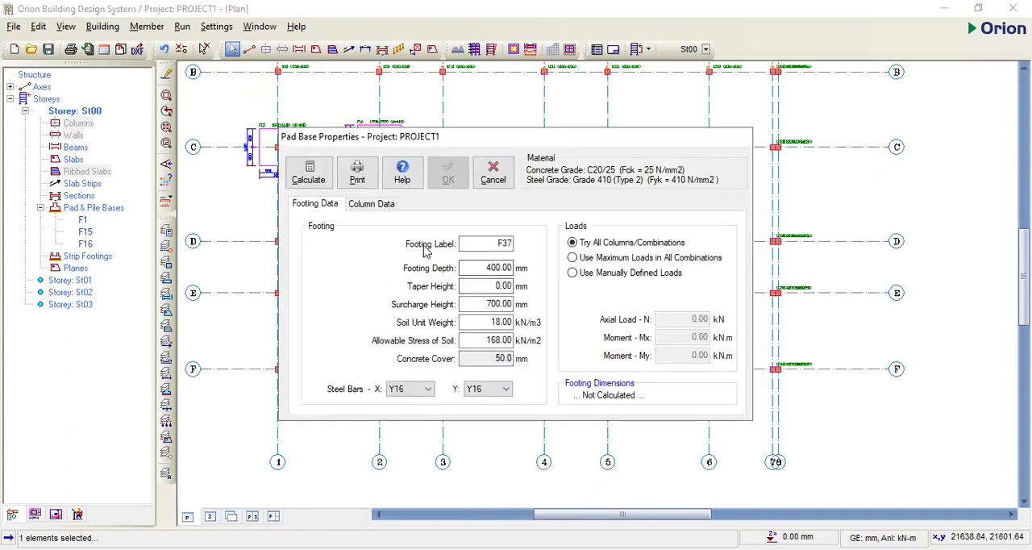
{"action": "left_click", "coordinate": [315, 180]}
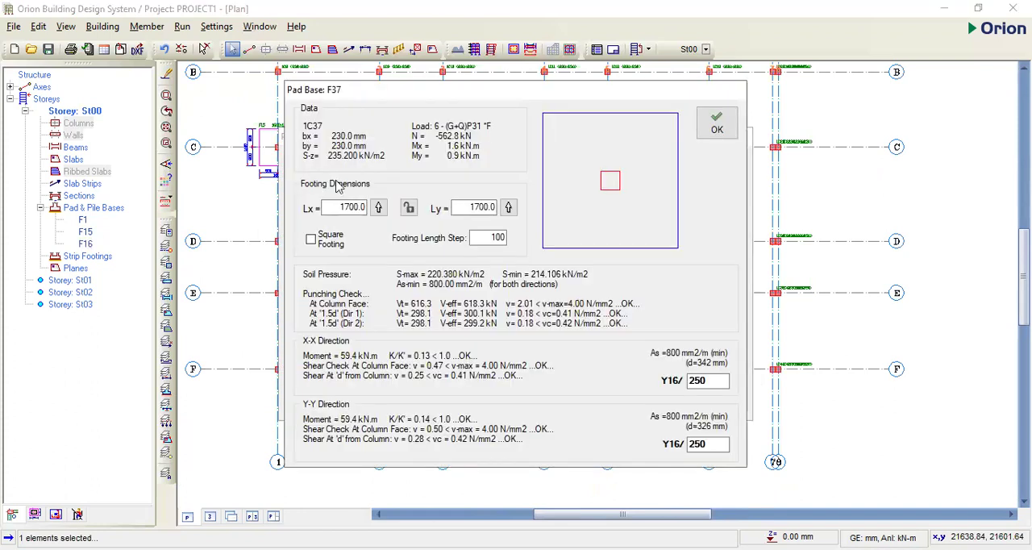
{"action": "left_click", "coordinate": [718, 129]}
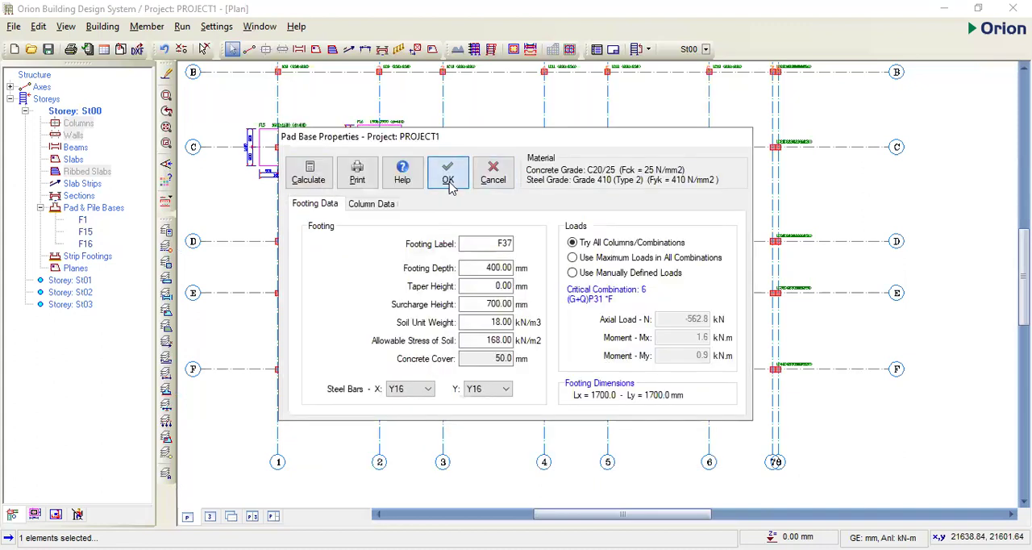
{"action": "left_click", "coordinate": [448, 179]}
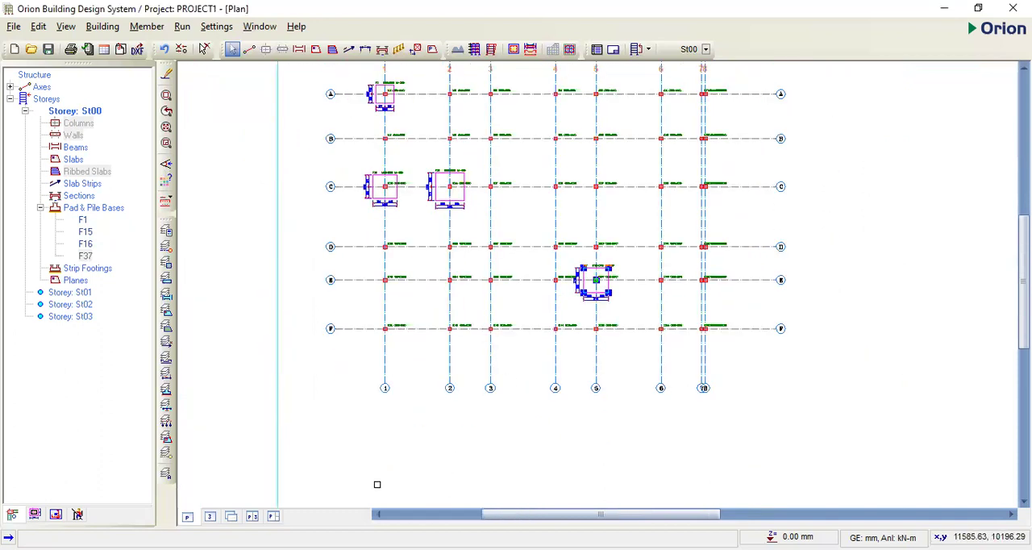
- Show the whole building with its pad bases in 3D and save the project
{"action": "left_click", "coordinate": [210, 516]}
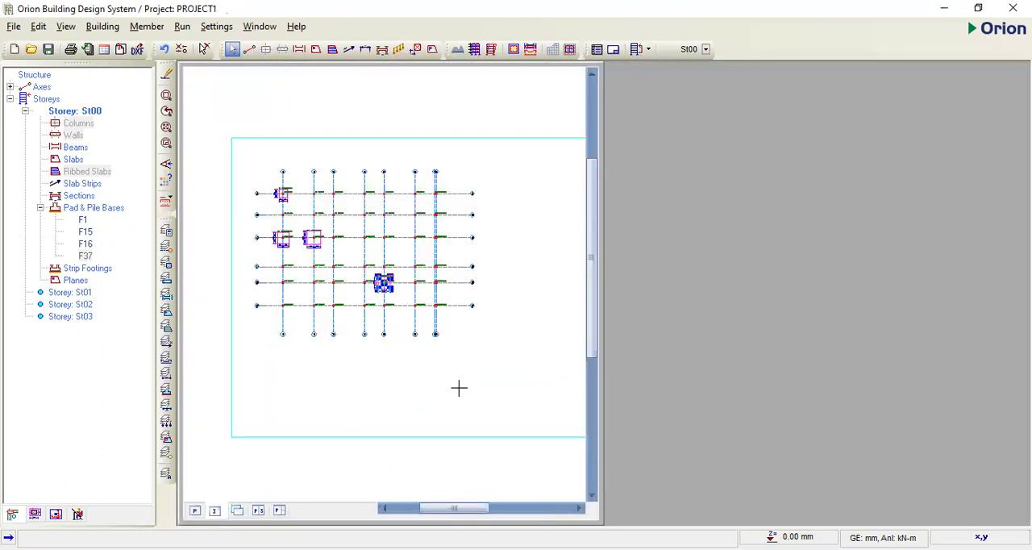
{"action": "left_click_drag", "start_coordinate": [597, 429], "coordinate": [554, 358]}
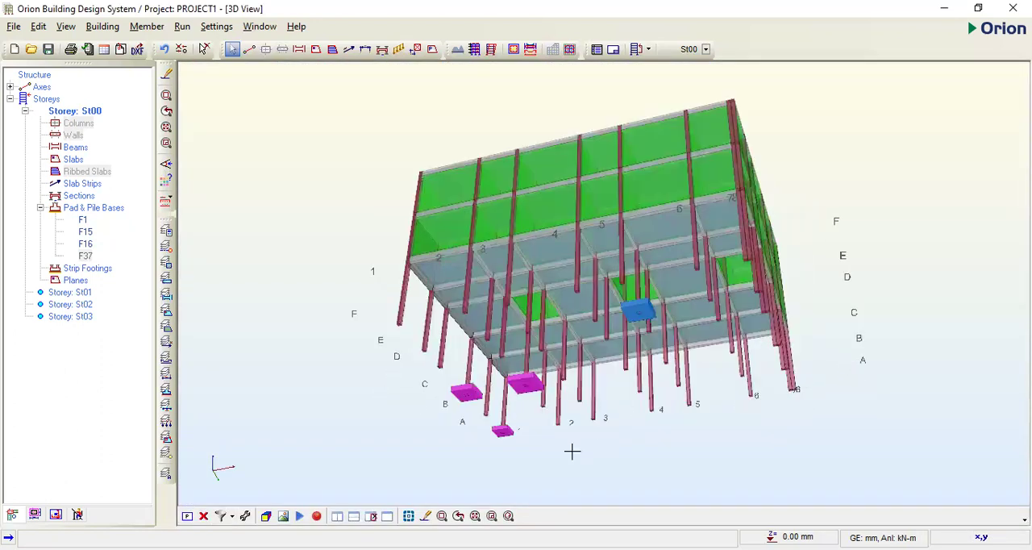
{"action": "left_click_drag", "start_coordinate": [573, 451], "coordinate": [615, 466]}
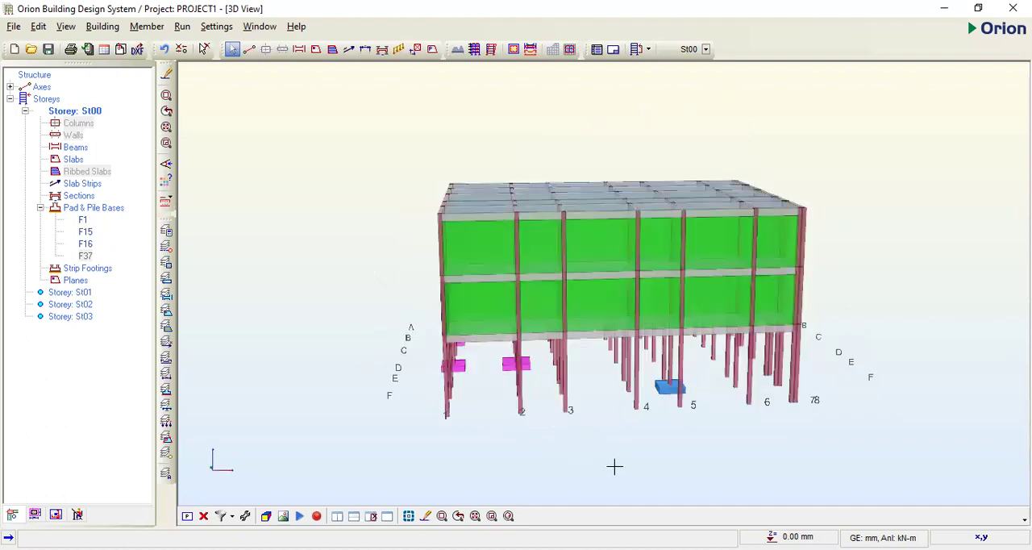
{"action": "left_click_drag", "start_coordinate": [599, 382], "coordinate": [476, 428]}
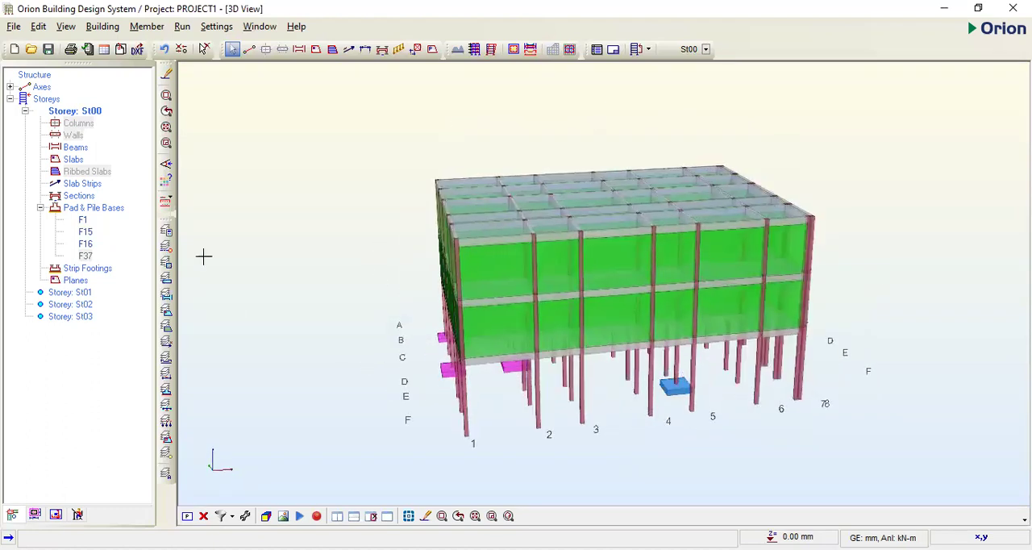
{"action": "left_click", "coordinate": [13, 26]}
{"action": "left_click", "coordinate": [53, 105]}
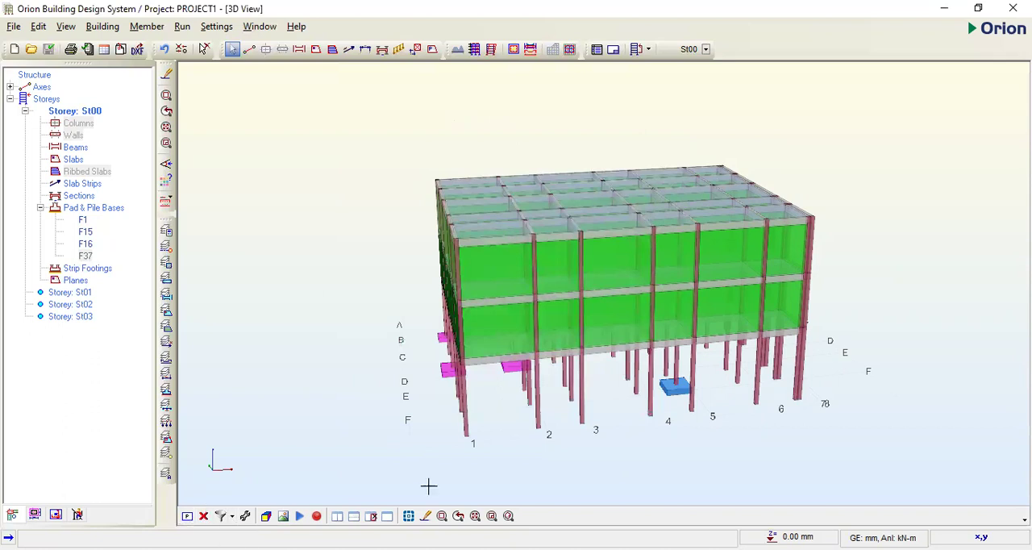
- Examine the building's frame, slabs and the pad bases under its columns from several sides in the 3D view
{"action": "left_click_drag", "start_coordinate": [574, 465], "coordinate": [857, 435]}
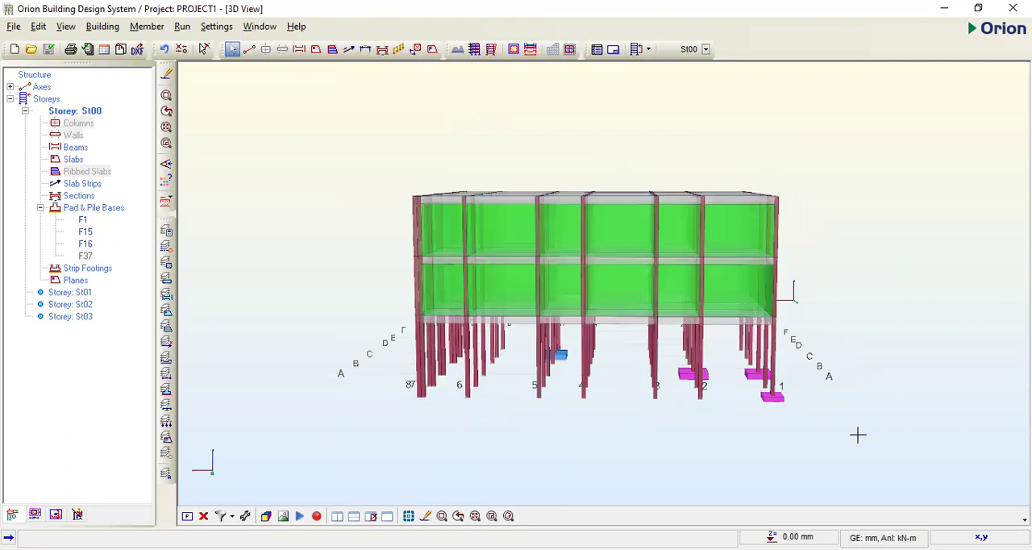
{"action": "scroll", "coordinate": [459, 275], "scroll_direction": "up", "scroll_amount": 1}
{"action": "left_click_drag", "start_coordinate": [463, 307], "coordinate": [470, 304]}
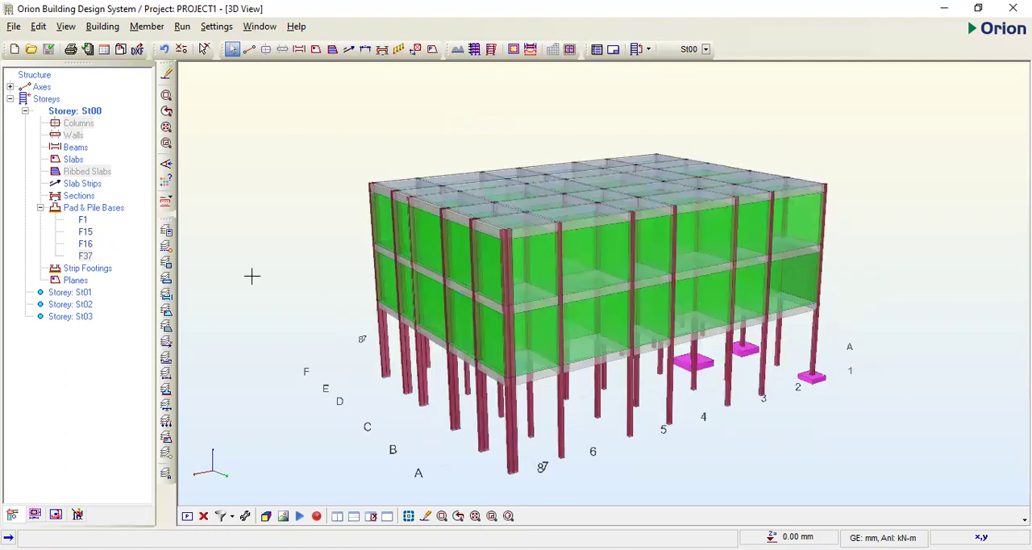
{"action": "left_click_drag", "start_coordinate": [251, 276], "coordinate": [334, 271]}
{"action": "left_click_drag", "start_coordinate": [565, 271], "coordinate": [576, 296]}
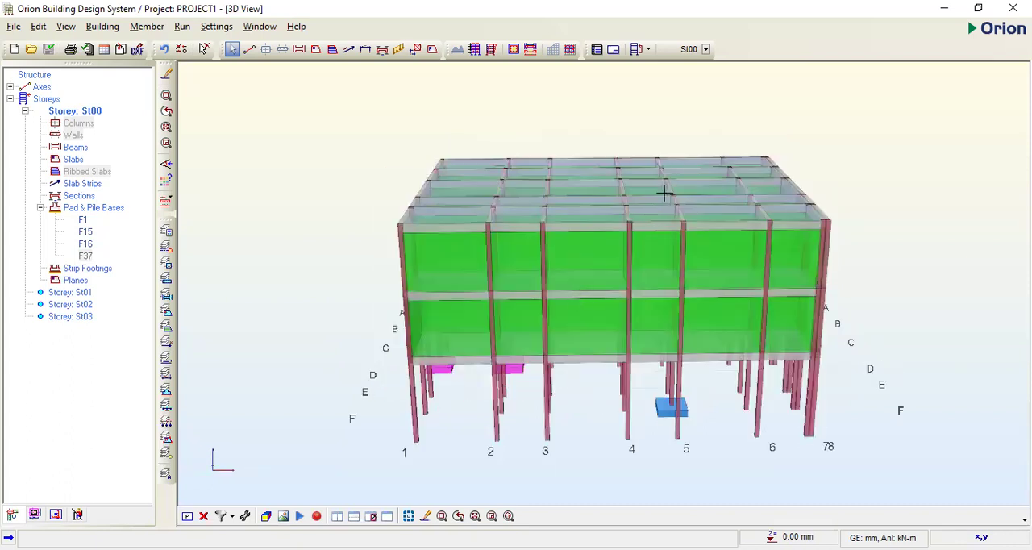
{"action": "scroll", "coordinate": [872, 198], "scroll_direction": "up", "scroll_amount": 2}
{"action": "left_click_drag", "start_coordinate": [858, 196], "coordinate": [885, 213]}
{"action": "scroll", "coordinate": [625, 167], "scroll_direction": "up", "scroll_amount": 2}
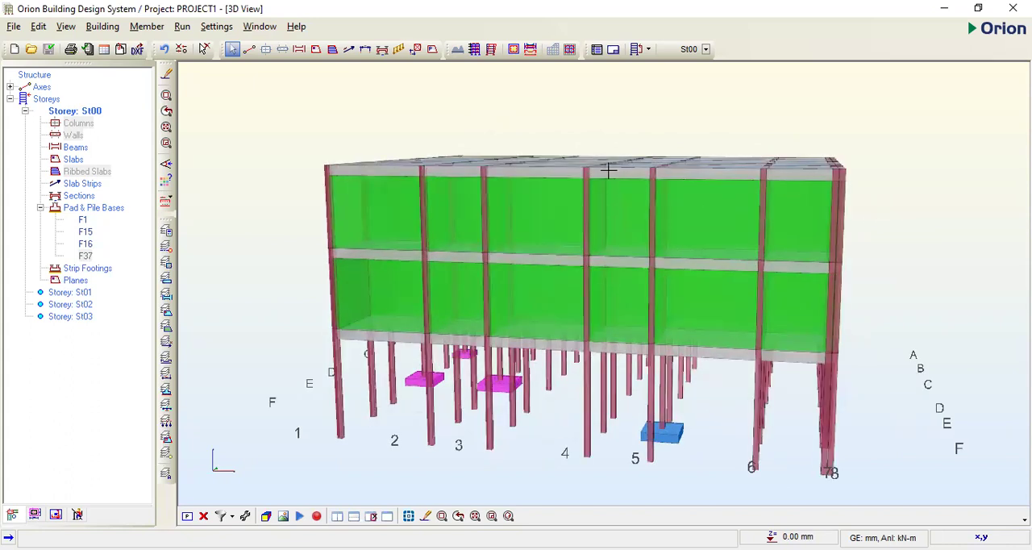